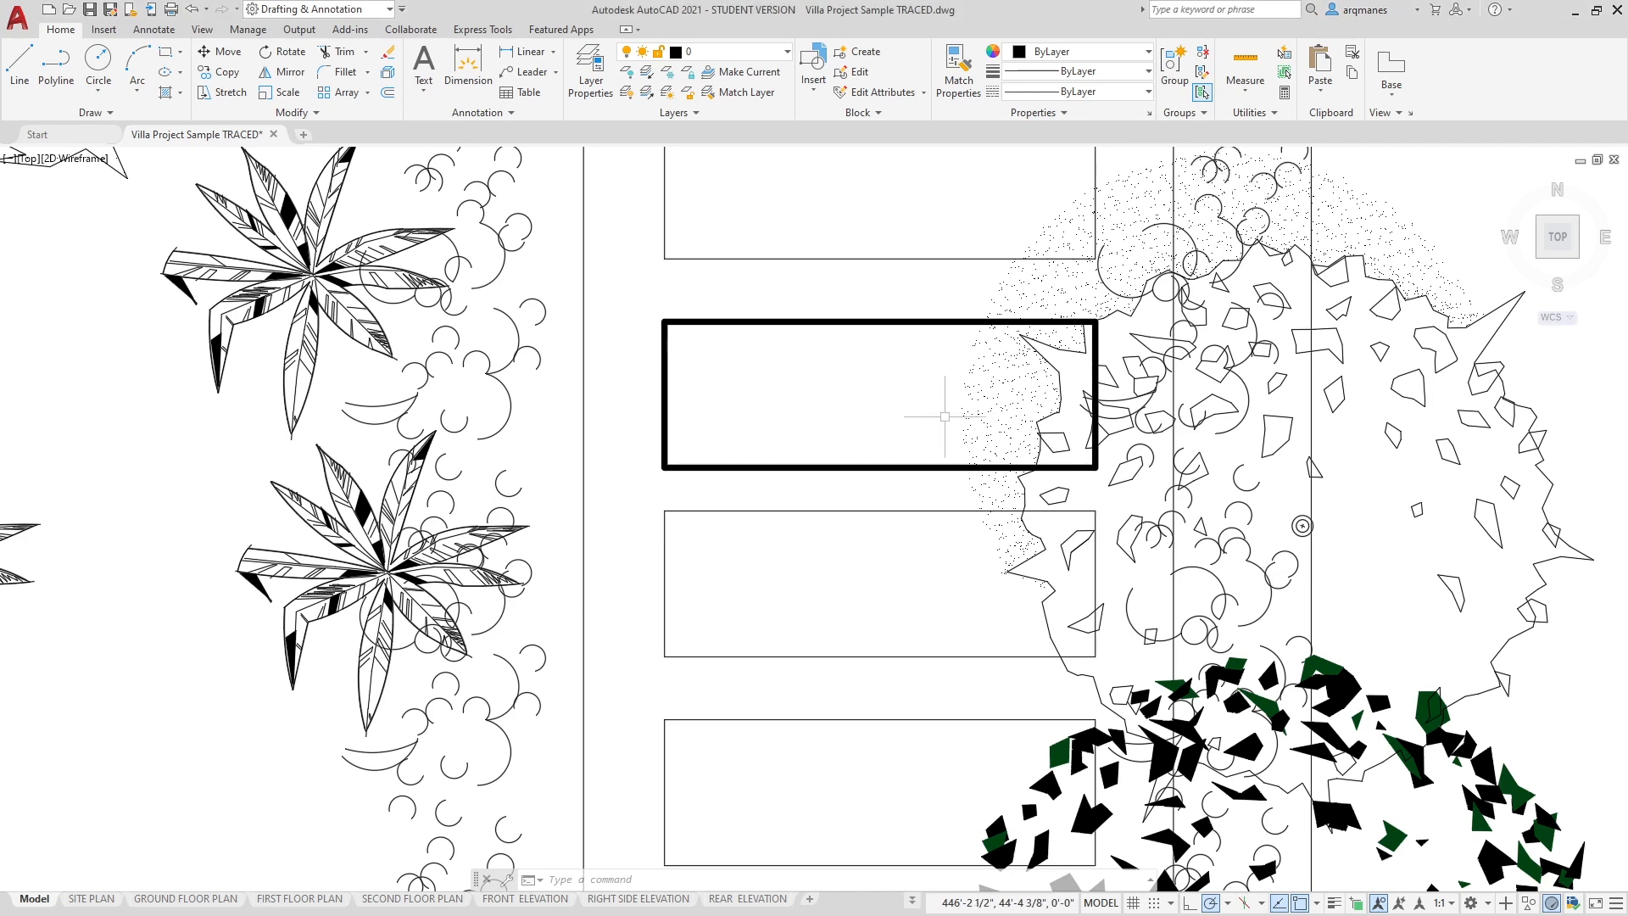
# Toggle the lineweight display off and on over the thick rectangle in the villa drawing, leaving it off.
pyautogui.moveTo(647, 435)
pyautogui.mouseDown(button='middle')
pyautogui.moveTo(841, 319)
pyautogui.moveTo(690, 380)
pyautogui.mouseUp(button='middle')
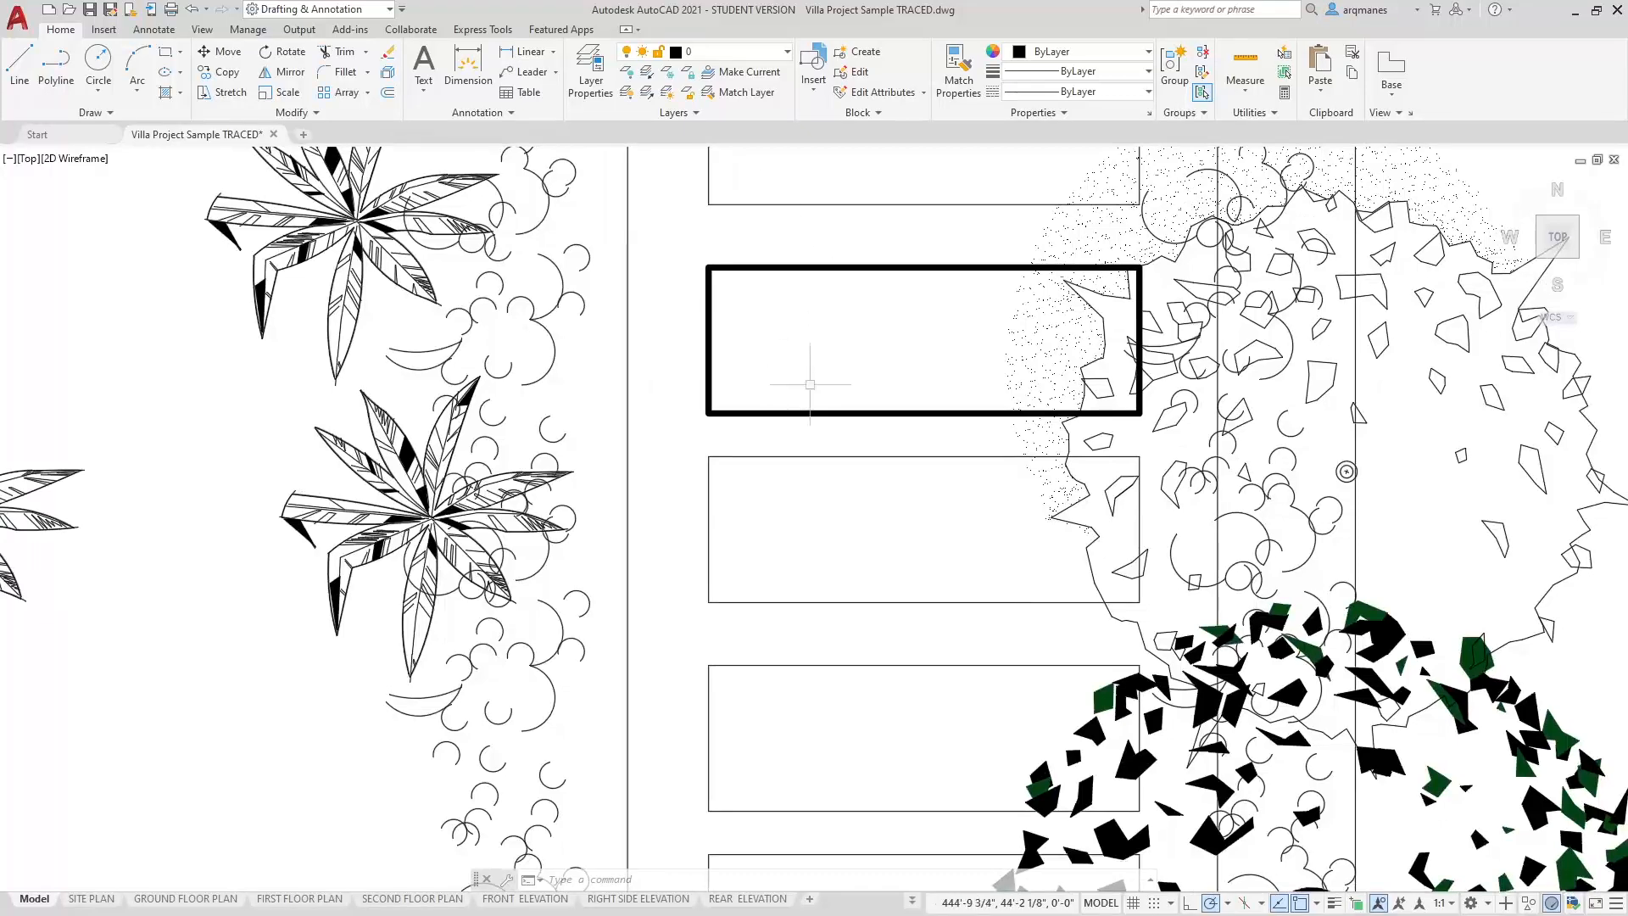
pyautogui.click(1334, 903)
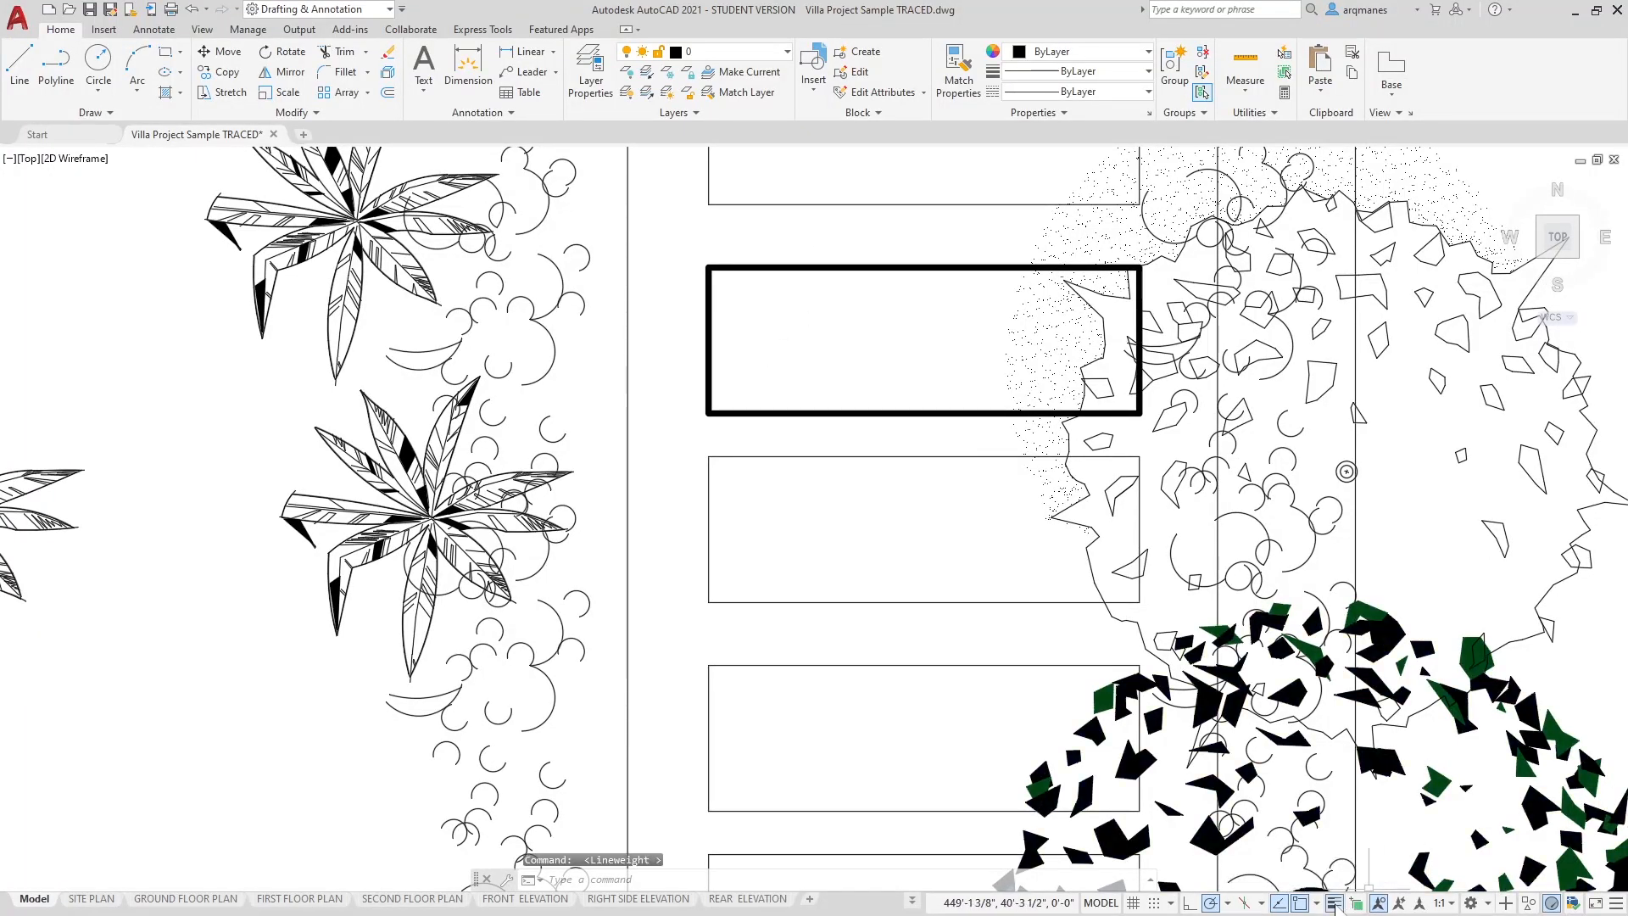
pyautogui.click(1333, 903)
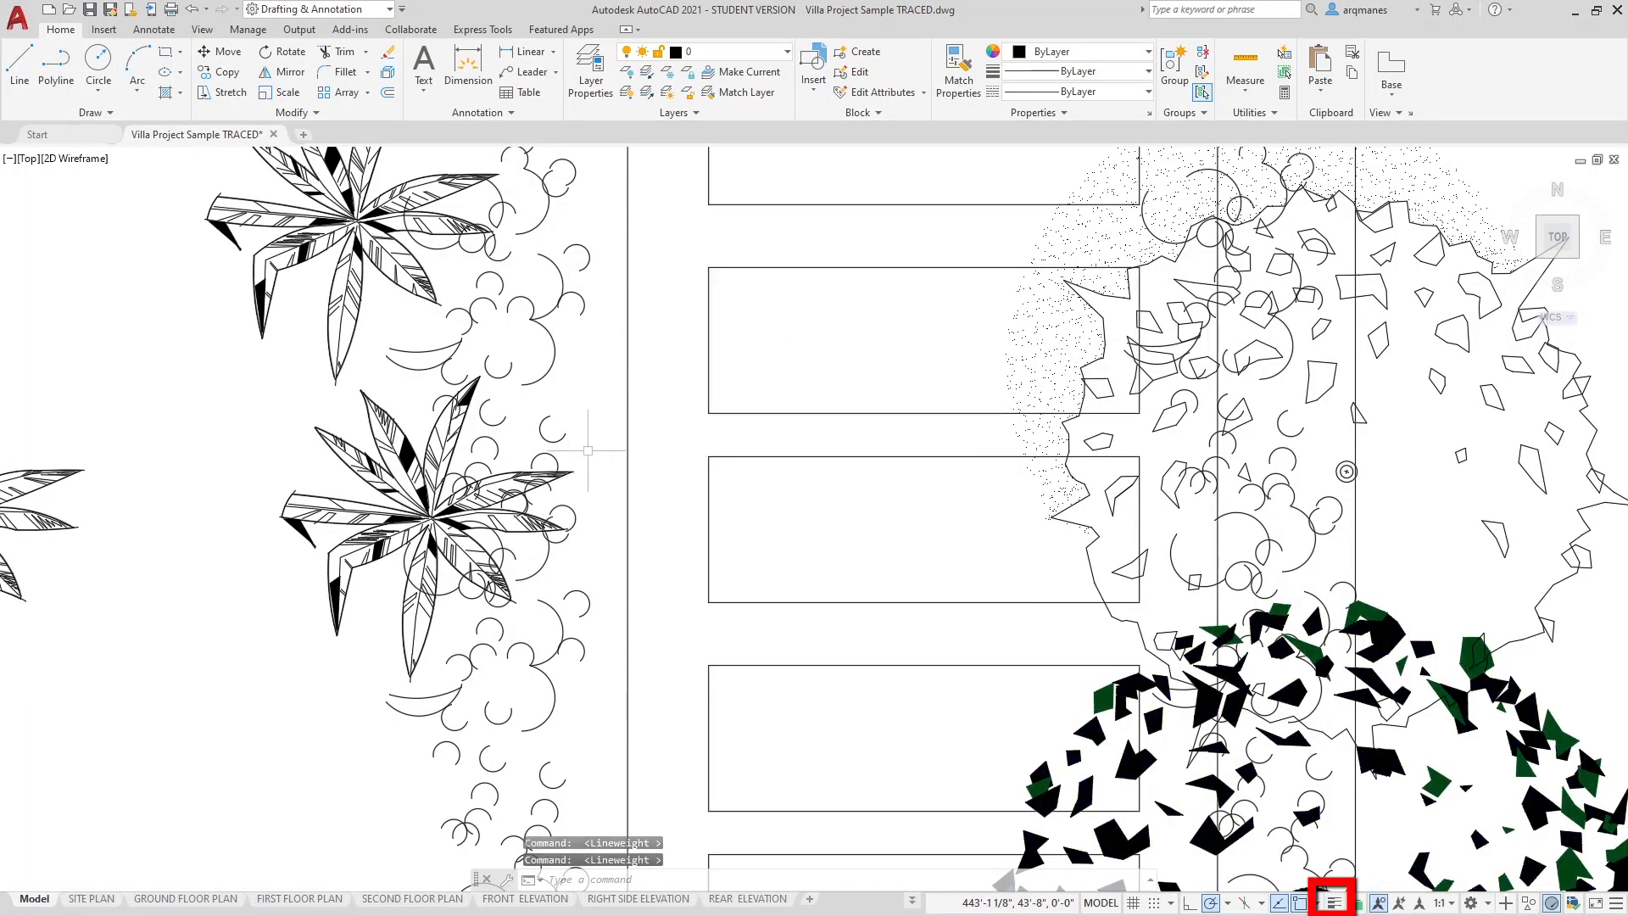
pyautogui.click(1334, 903)
pyautogui.moveTo(566, 337); pyautogui.dragTo(706, 309, button='middle')
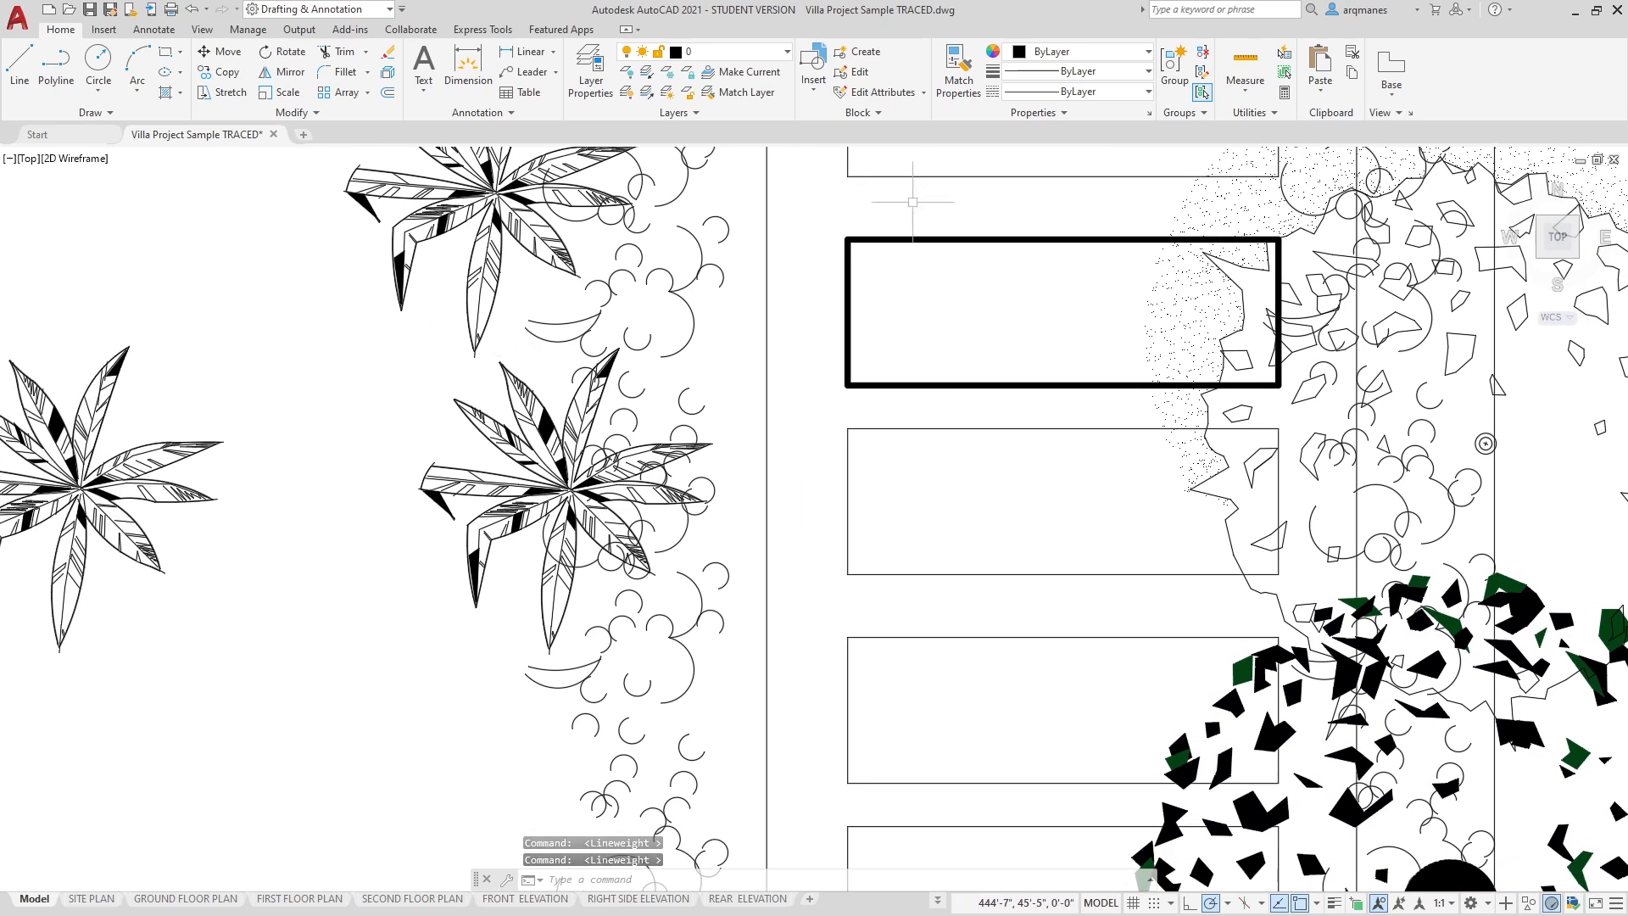
pyautogui.click(1333, 903)
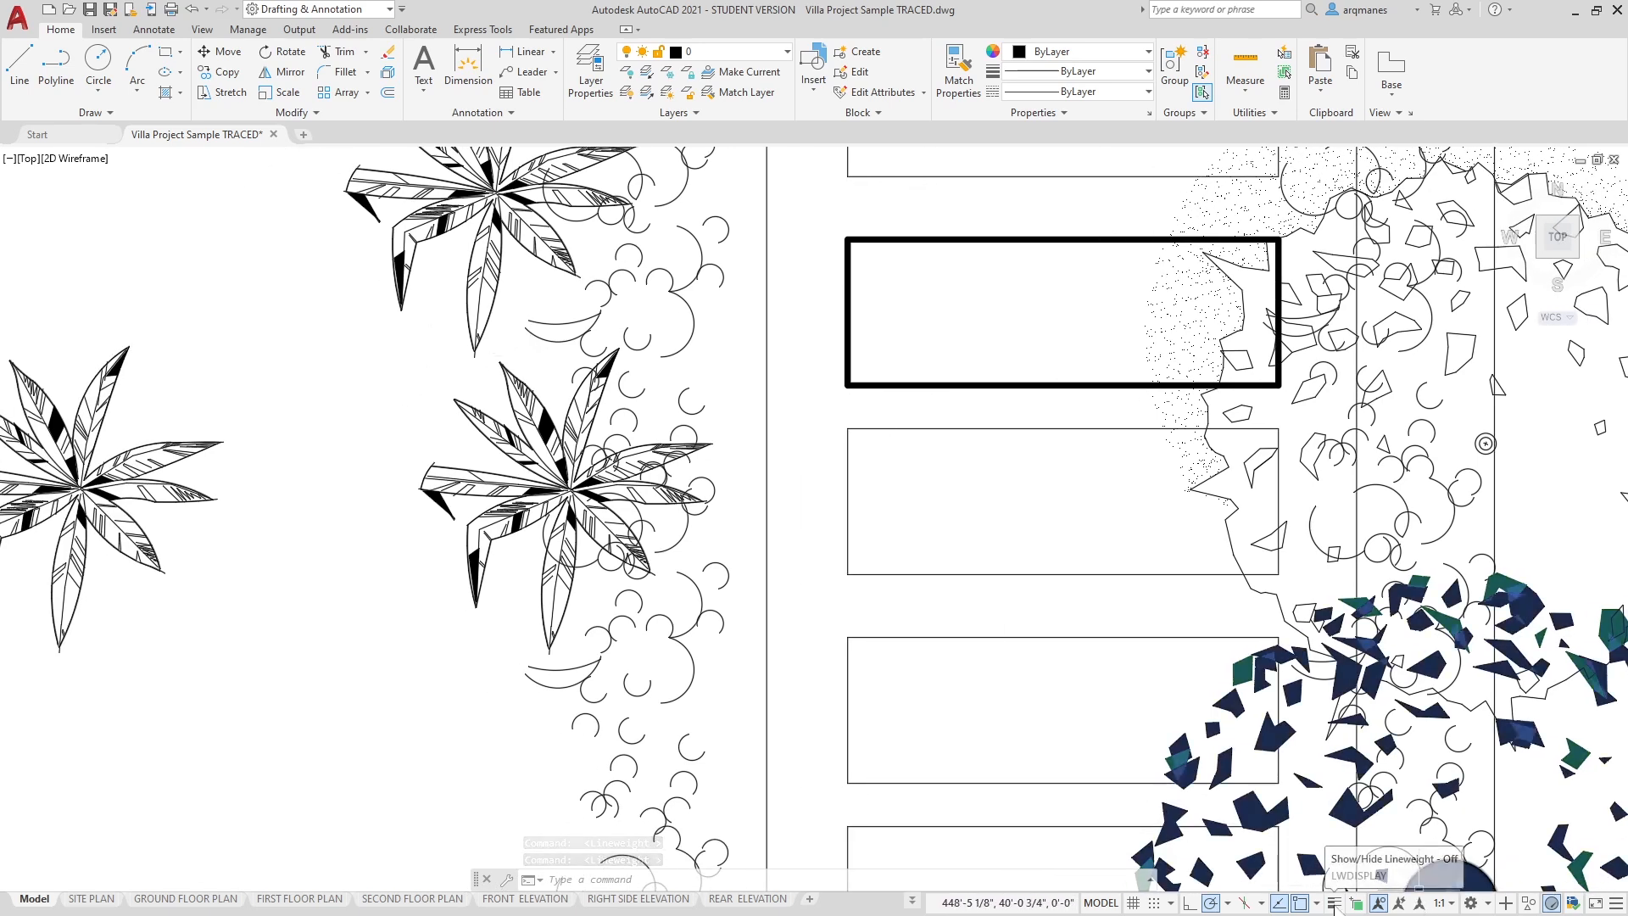
pyautogui.click(1334, 906)
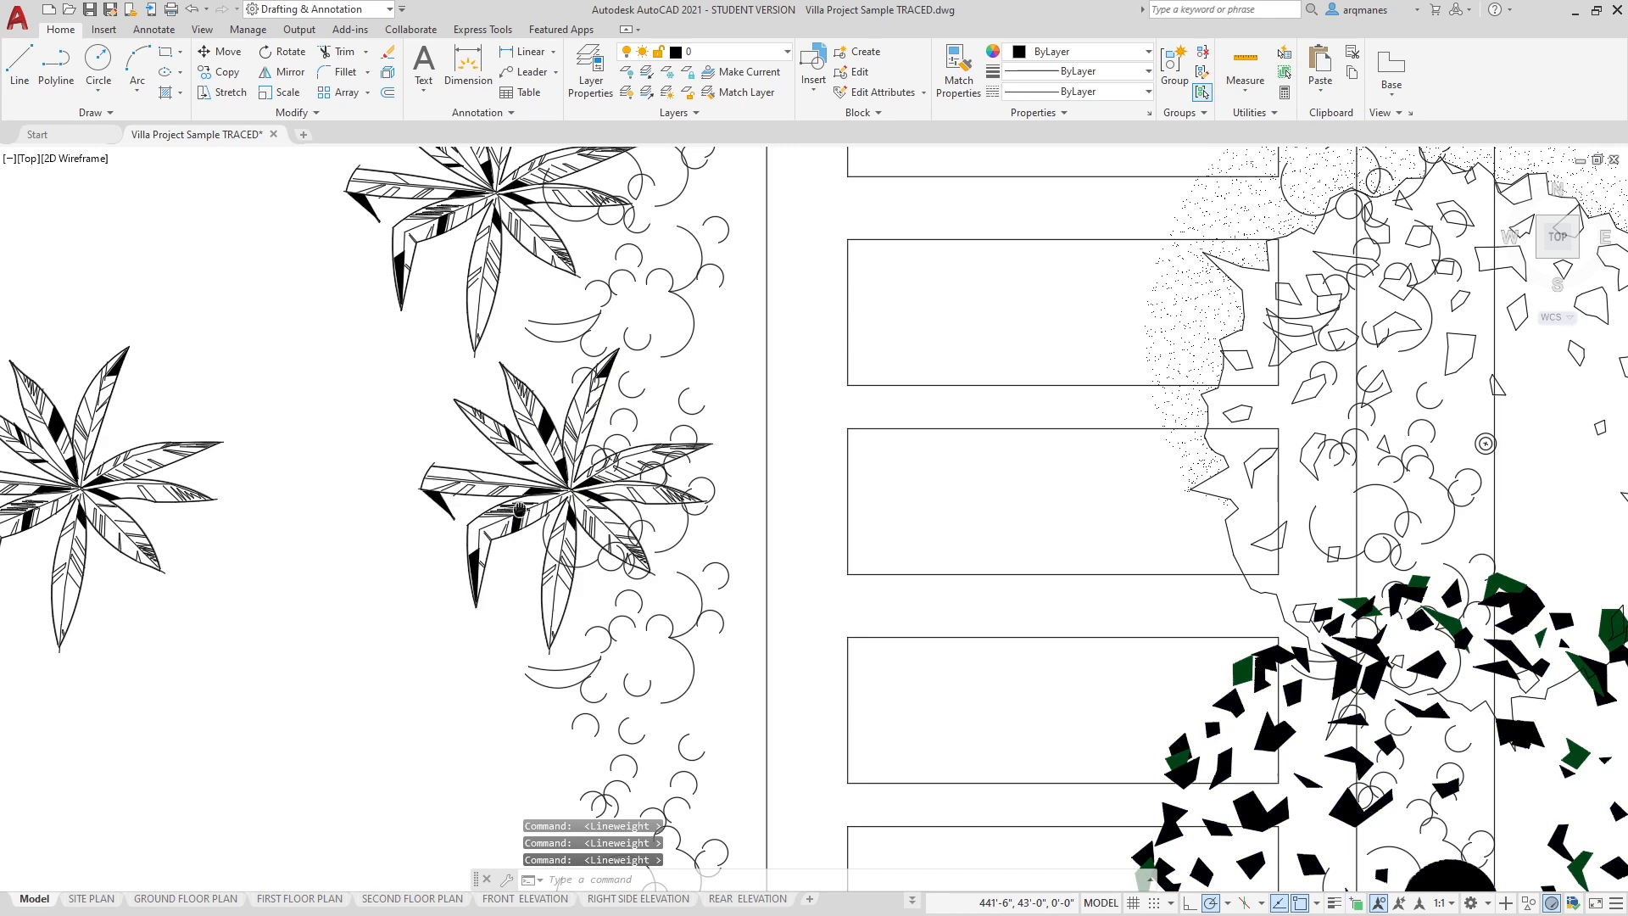
pyautogui.moveTo(519, 509); pyautogui.dragTo(716, 468, button='middle')
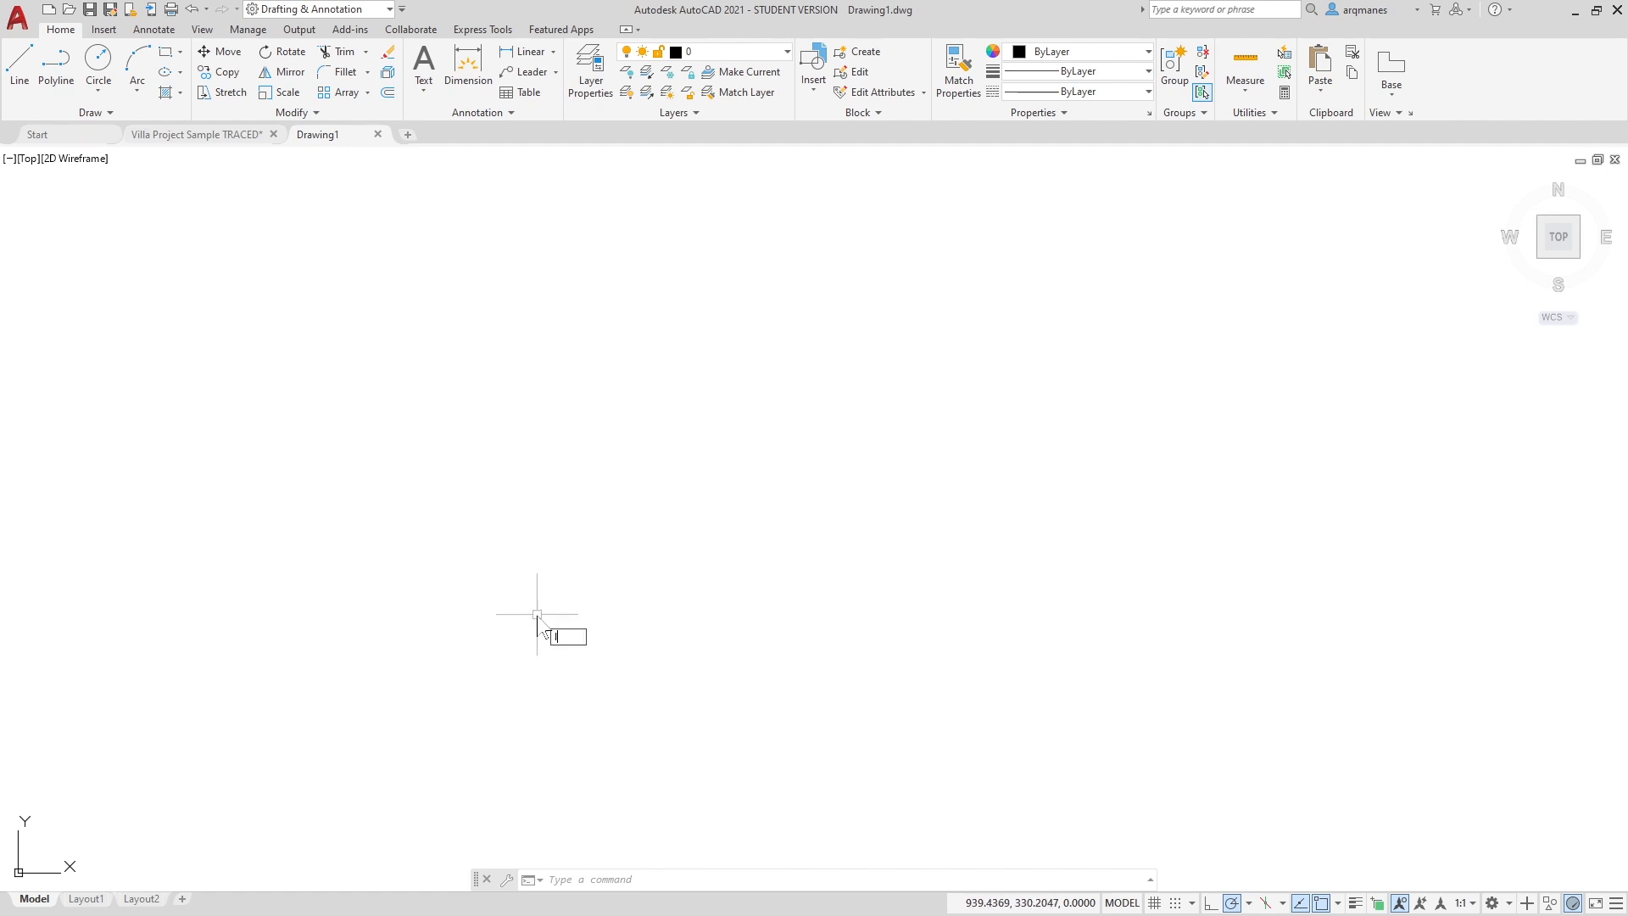
# Draw a horizontal line 10 units long in the blank drawing.
pyautogui.write('l')
pyautogui.press('Return')
pyautogui.click(431, 603)
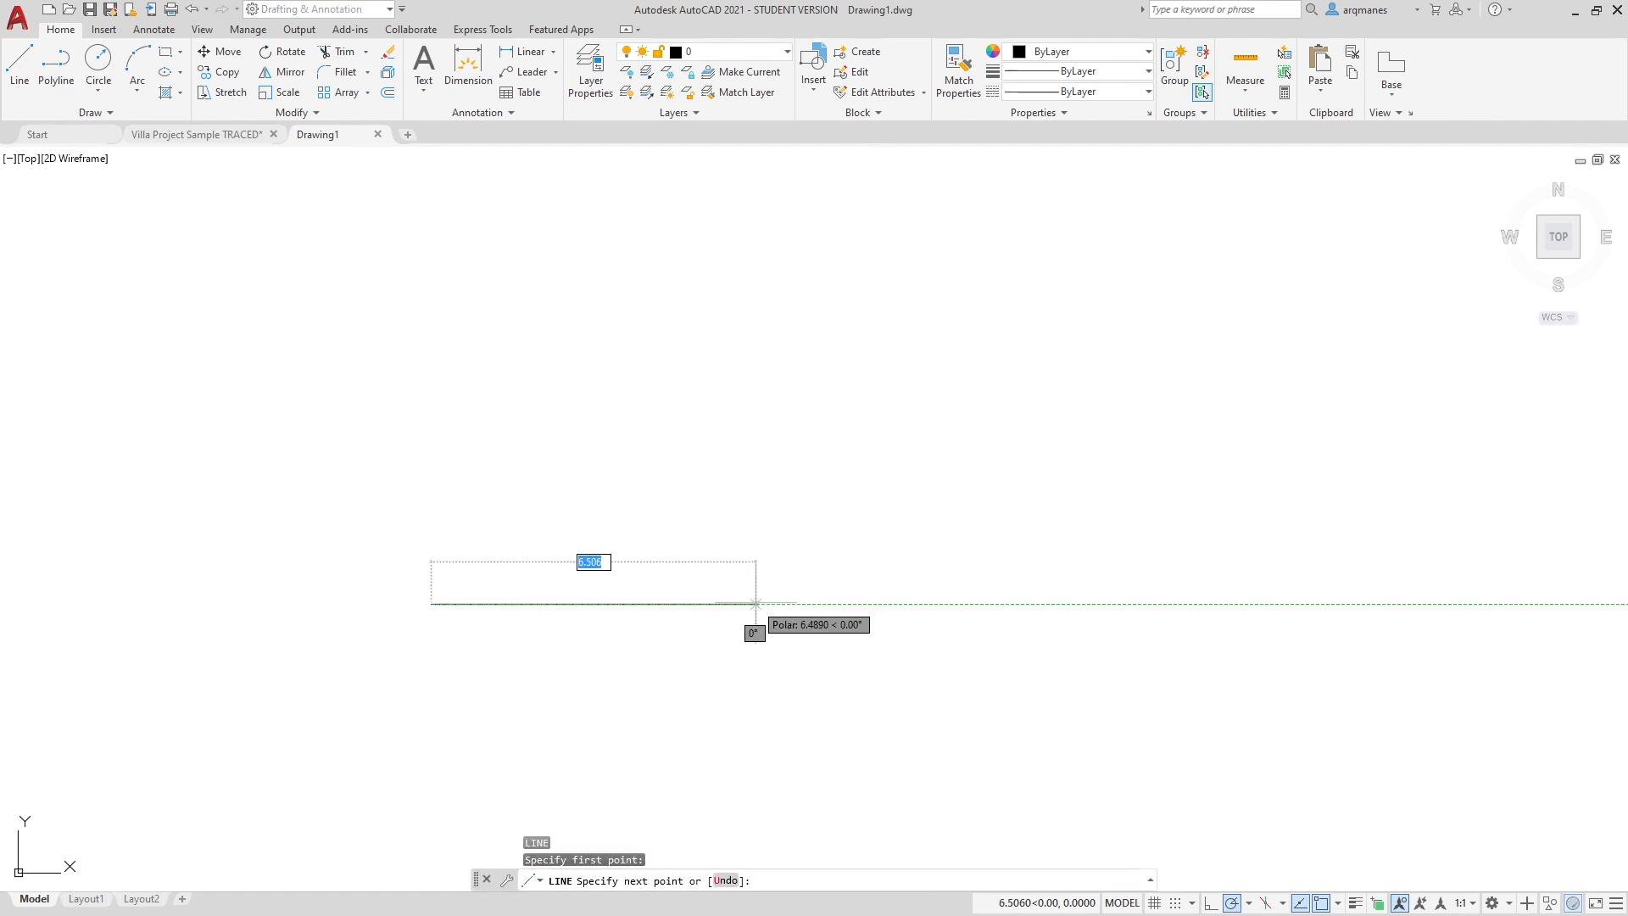
pyautogui.write('10')
pyautogui.press('Return')
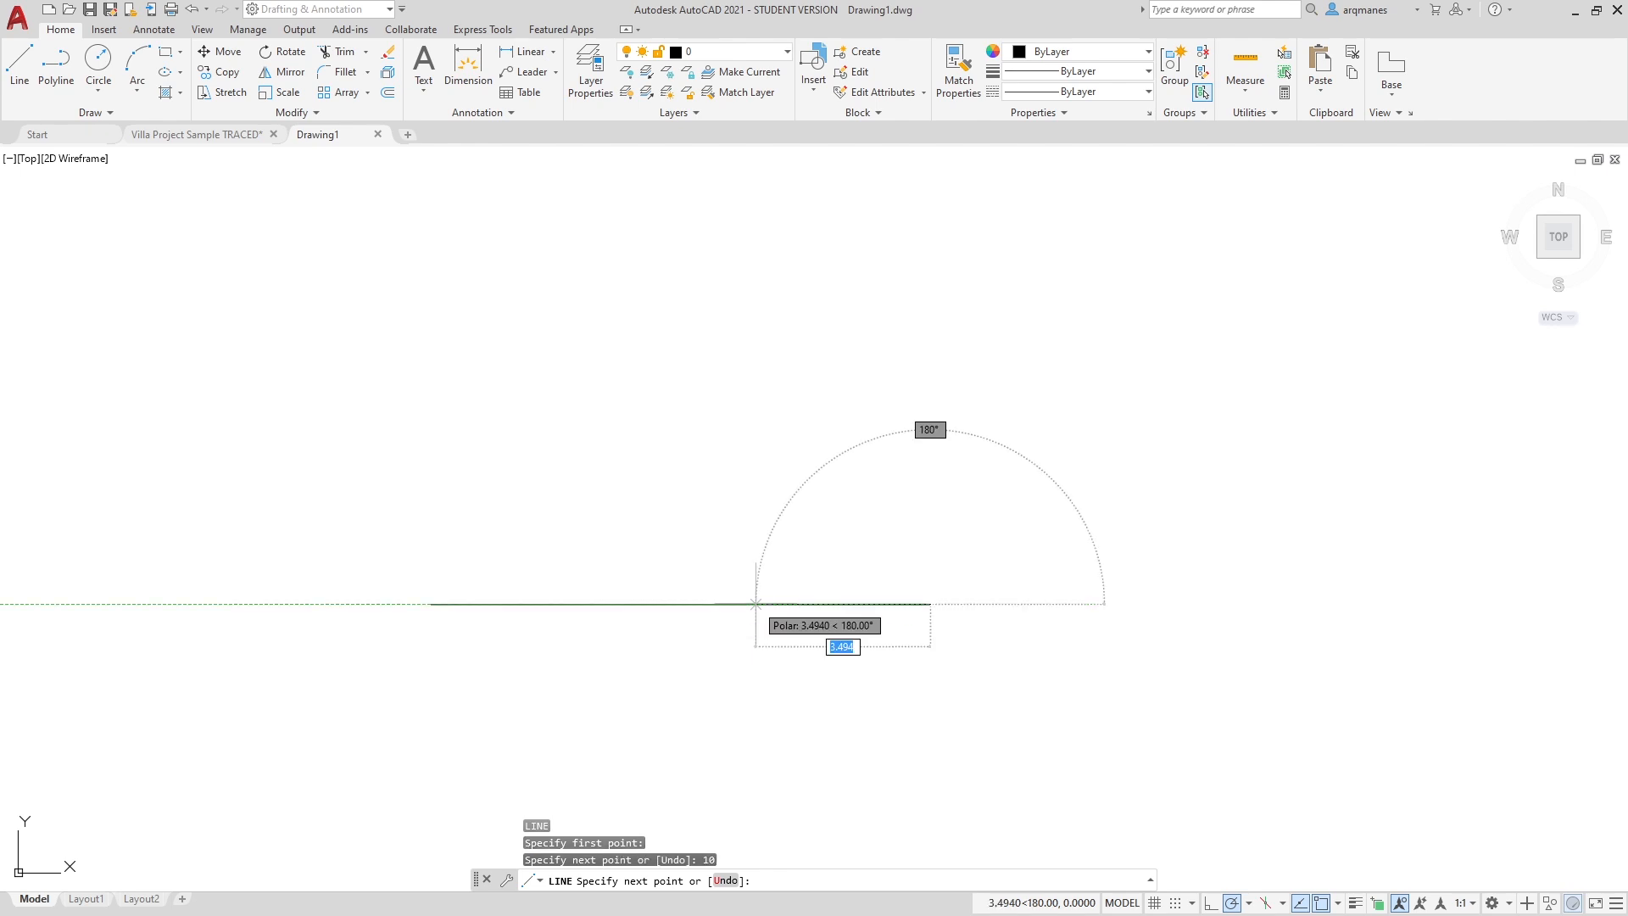
pyautogui.press('Return')
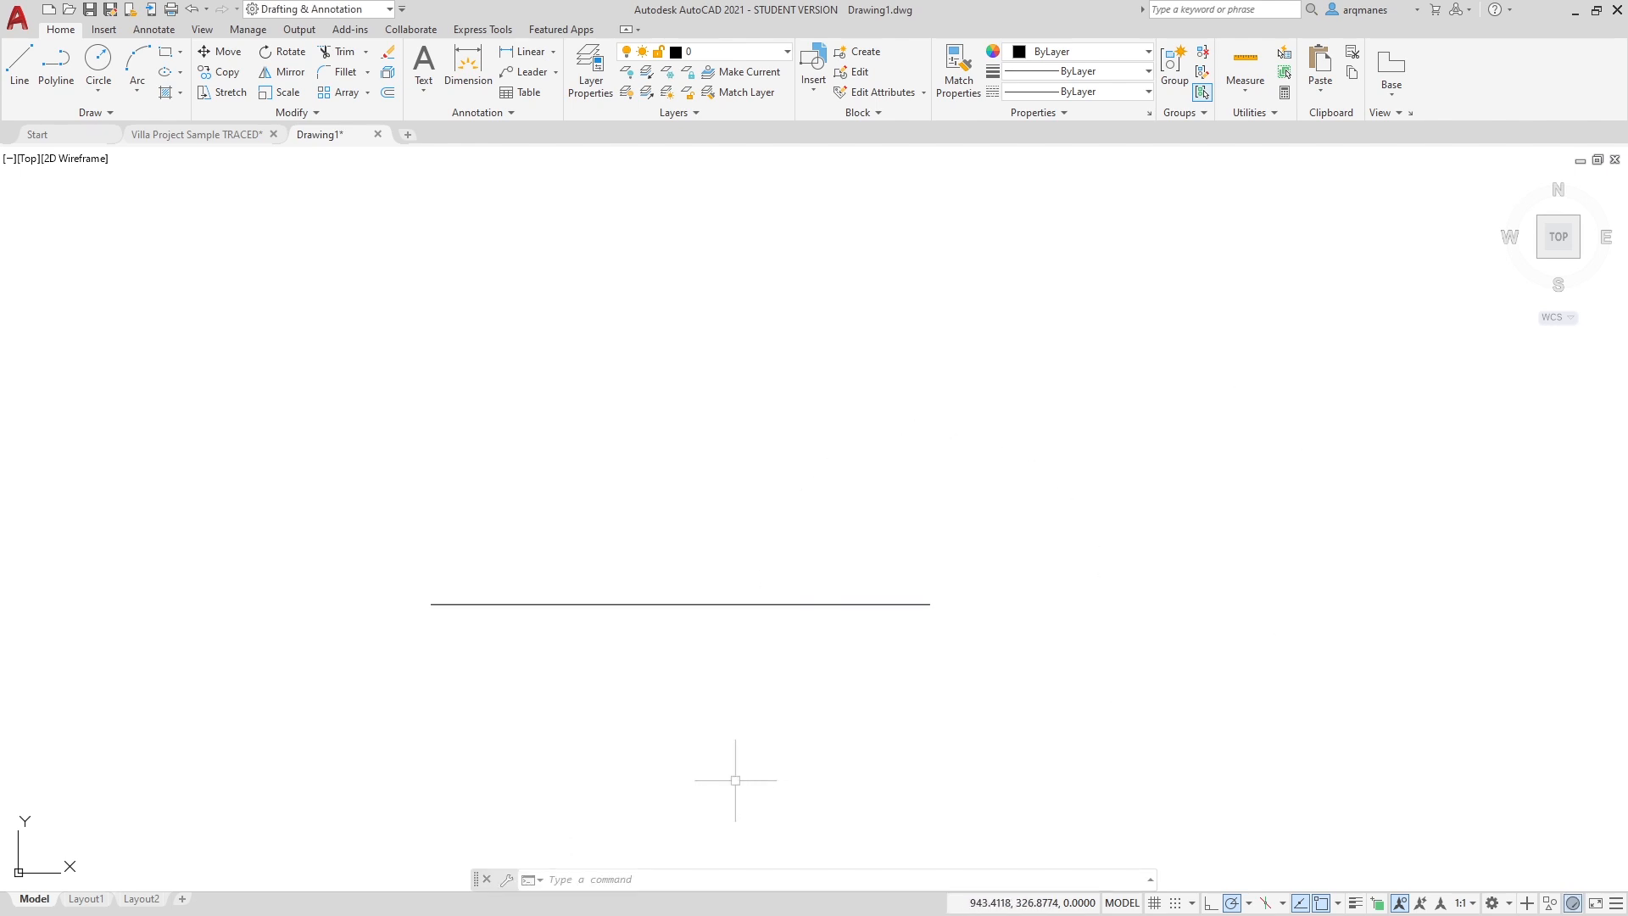
# Check that the LineWeight toggle is enabled among the status options, and turn on the lineweight display for this drawing.
pyautogui.scroll(6, 441, 619)
pyautogui.scroll(8, 448, 557)
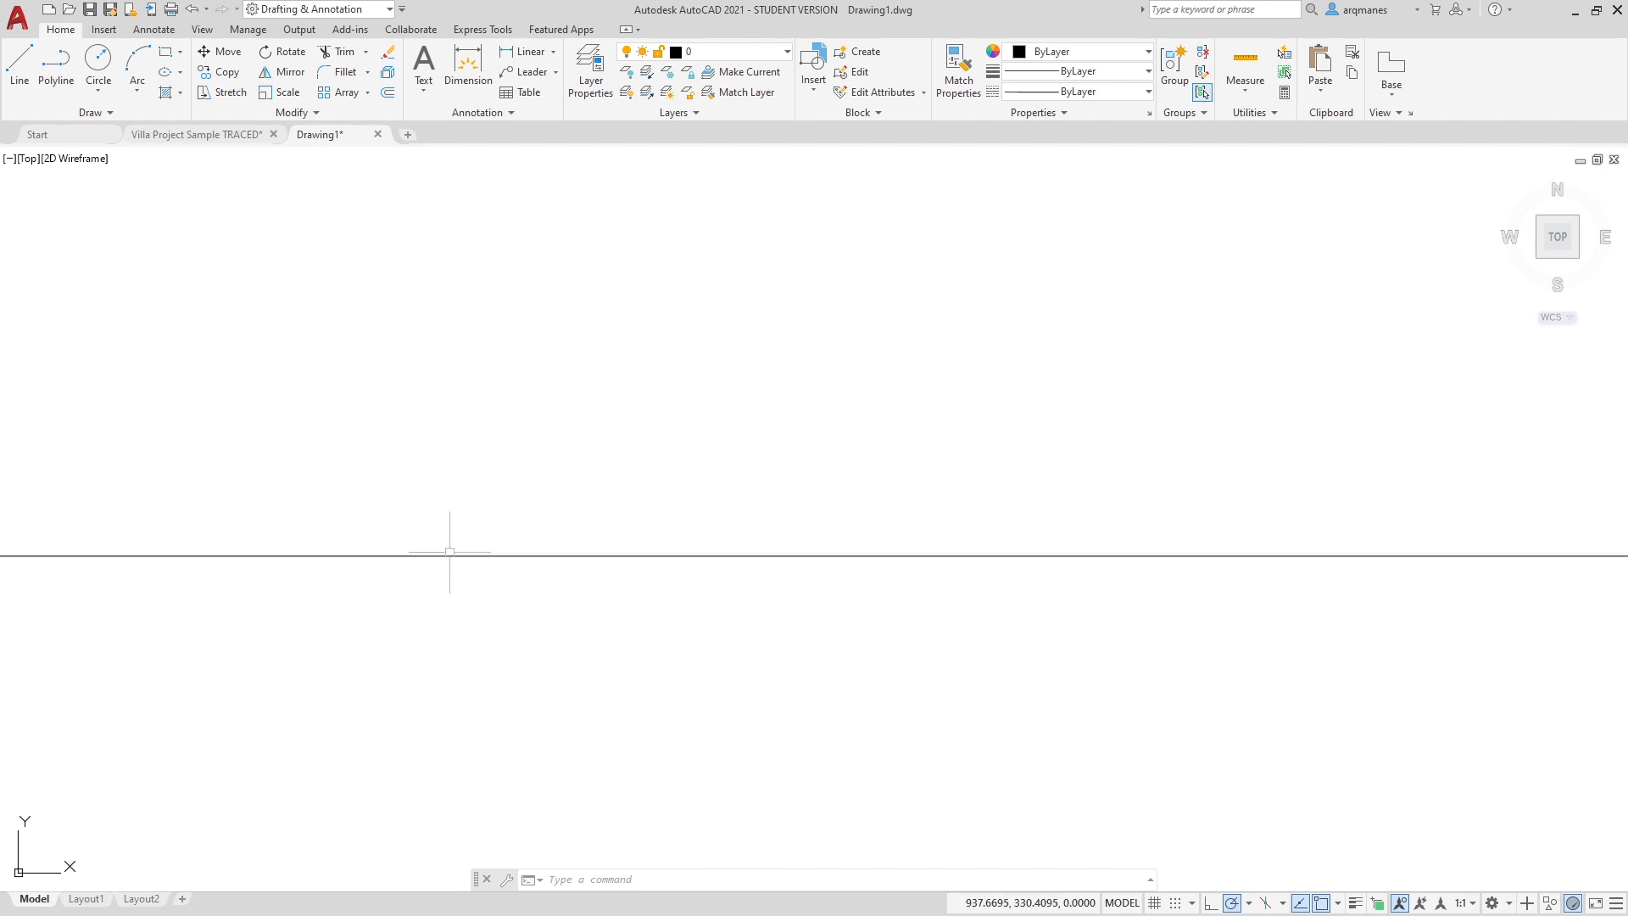
pyautogui.scroll(8, 458, 399)
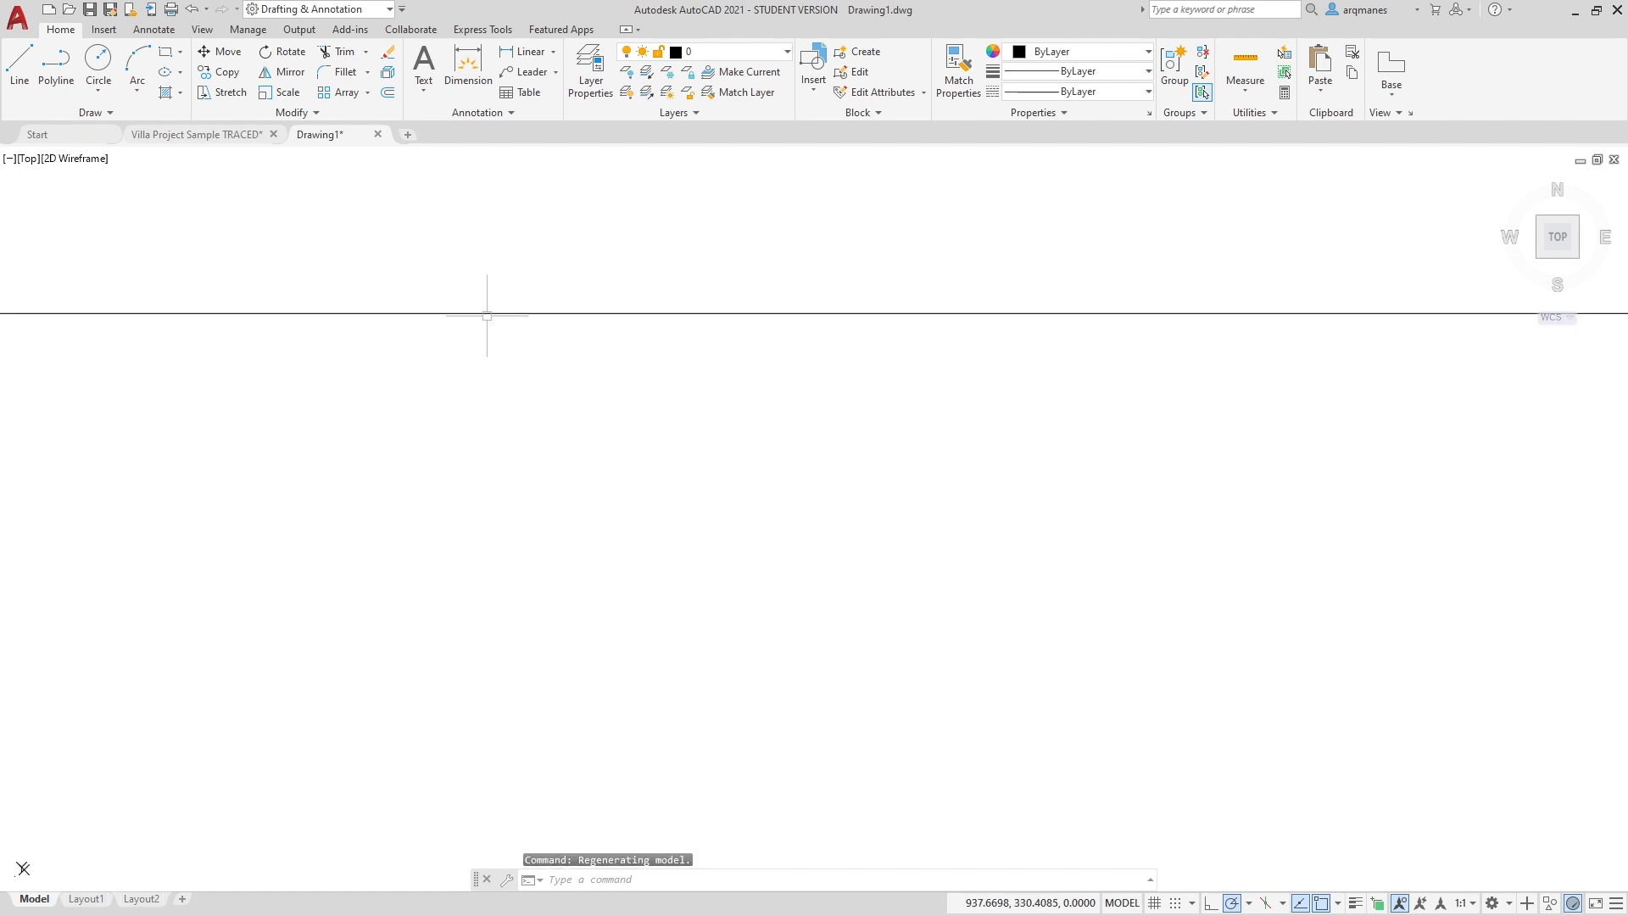
pyautogui.scroll(-7, 666, 571)
pyautogui.scroll(2, 667, 571)
pyautogui.moveTo(1039, 570)
pyautogui.mouseDown(button='middle')
pyautogui.moveTo(624, 477)
pyautogui.moveTo(582, 447)
pyautogui.mouseUp(button='middle')
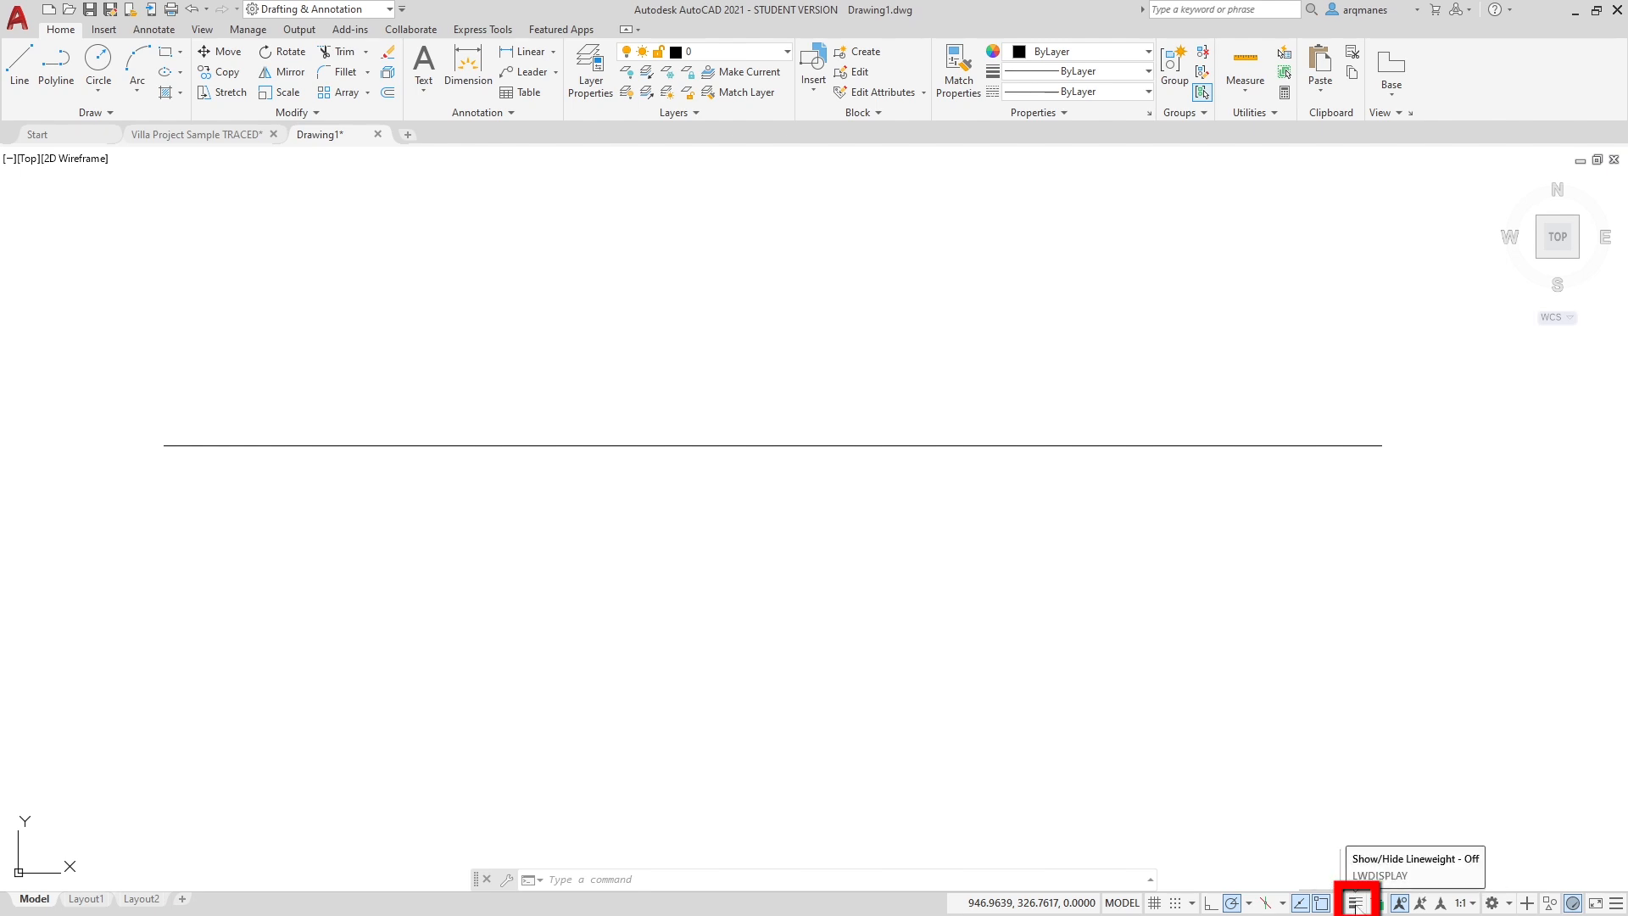
pyautogui.click(1614, 902)
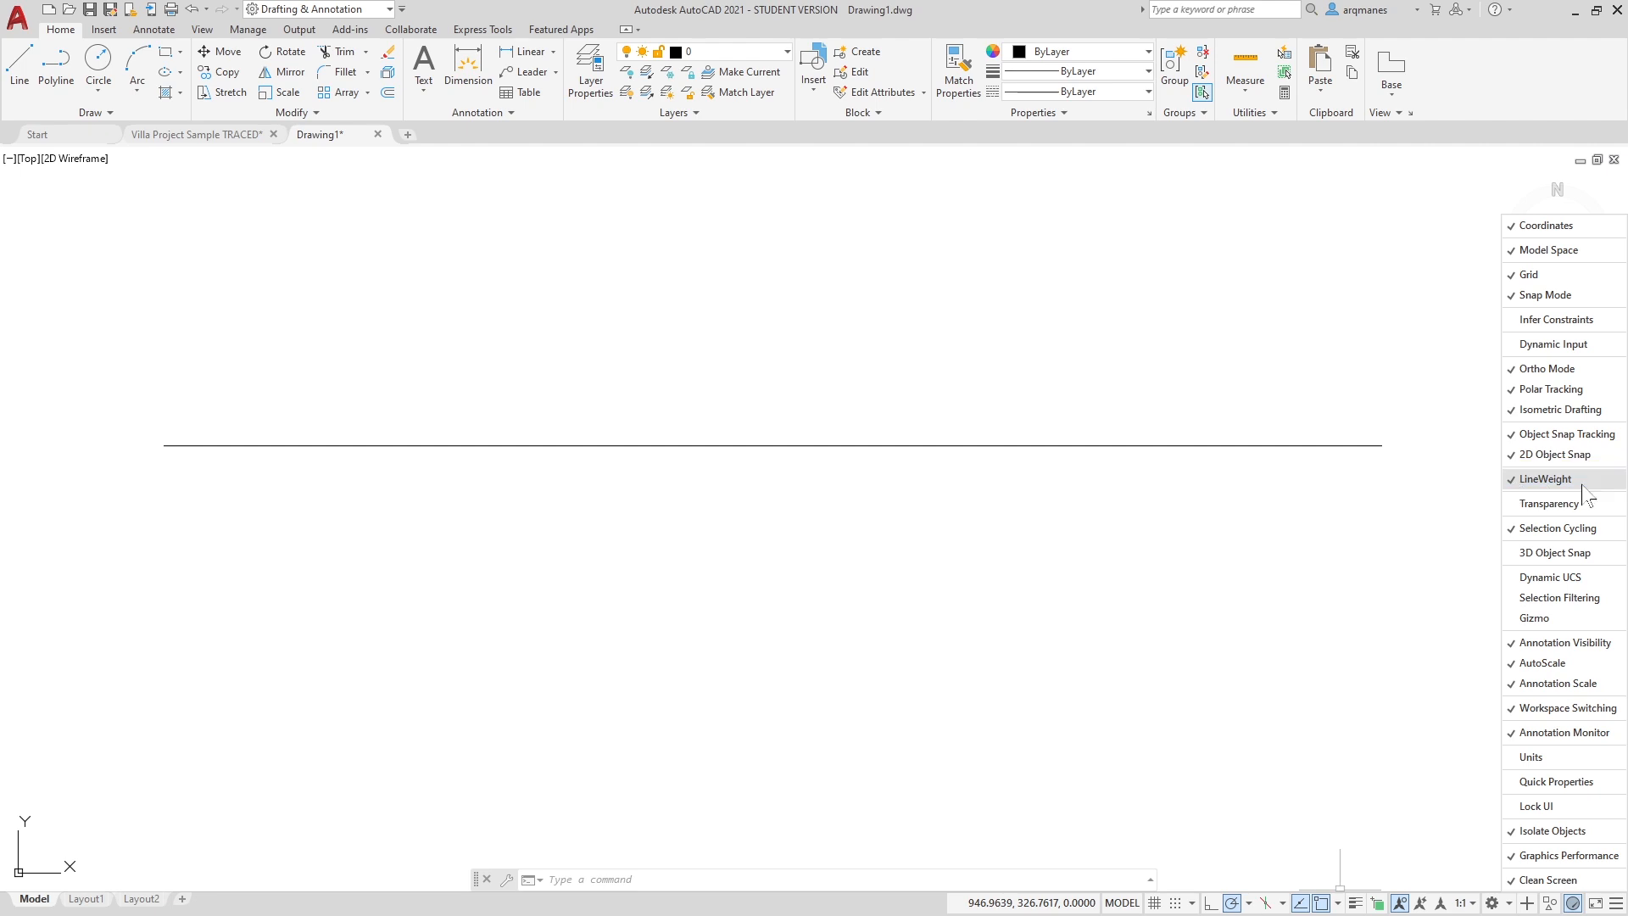
pyautogui.click(1247, 657)
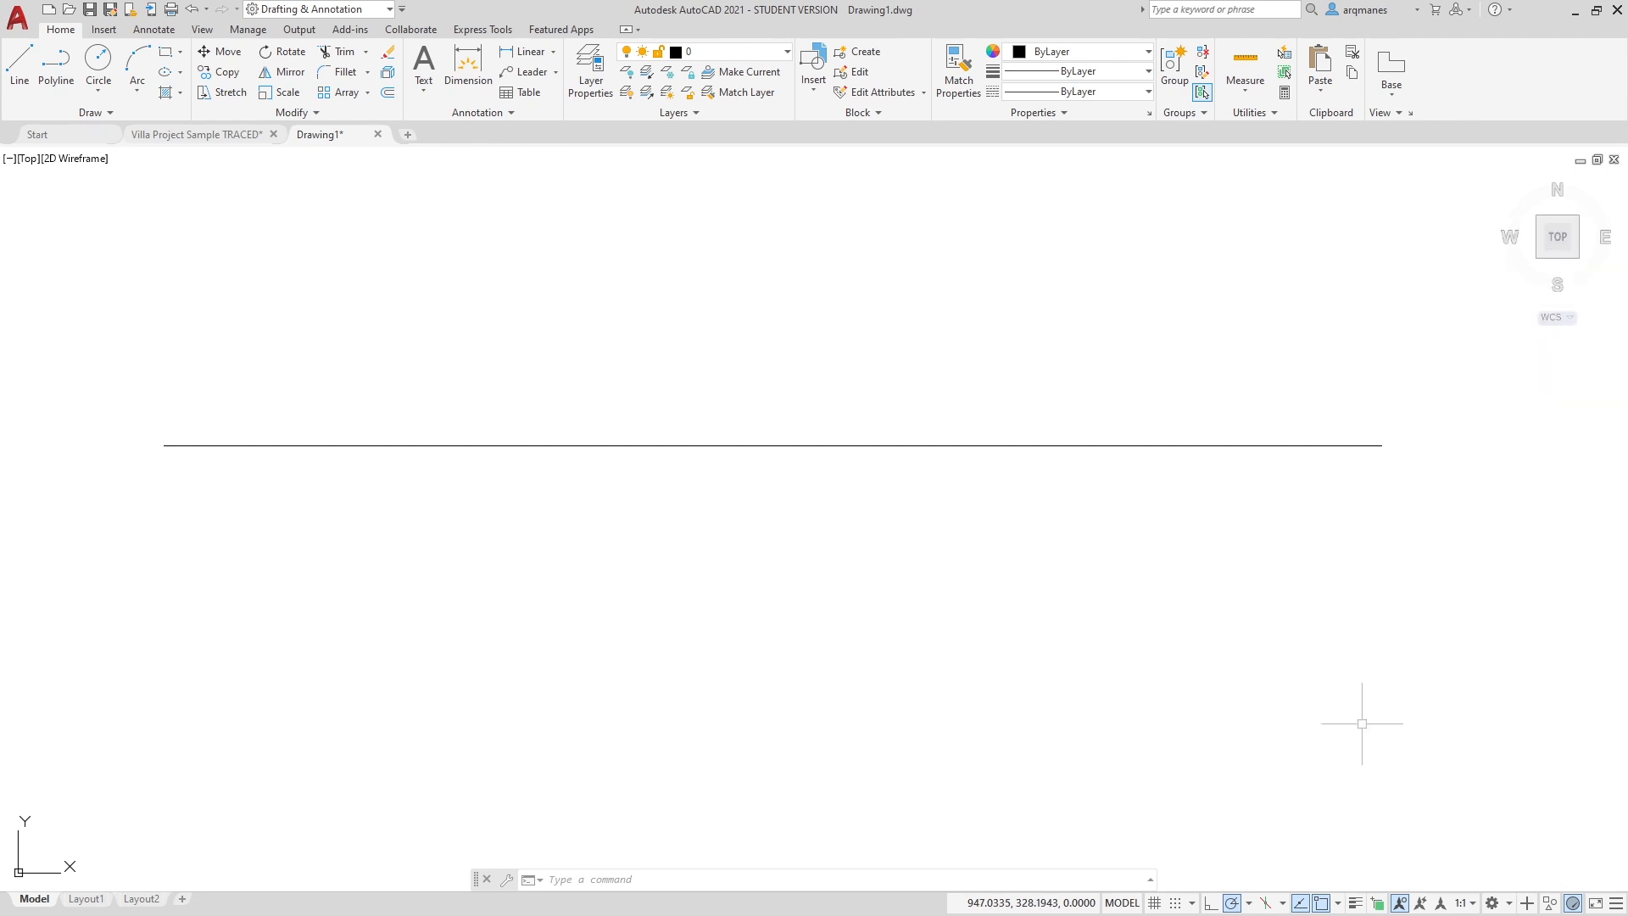
pyautogui.click(1355, 904)
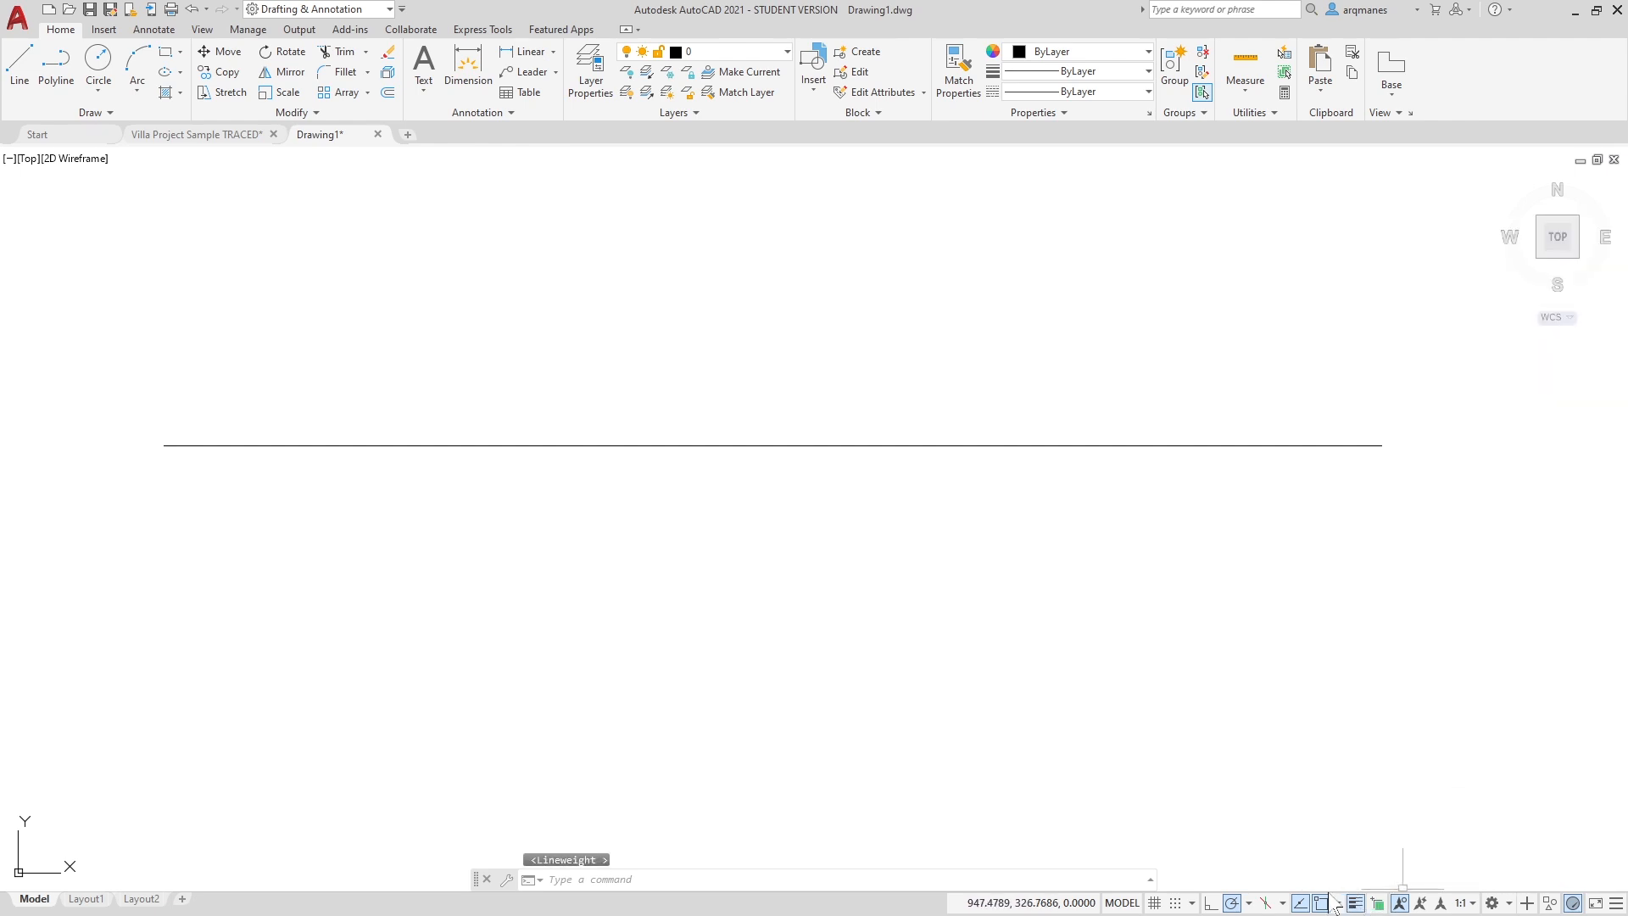
# Examine the line's displayed thickness at different zoom levels and review the properties of layer 0.
pyautogui.scroll(1, 170, 449)
pyautogui.scroll(2, 207, 472)
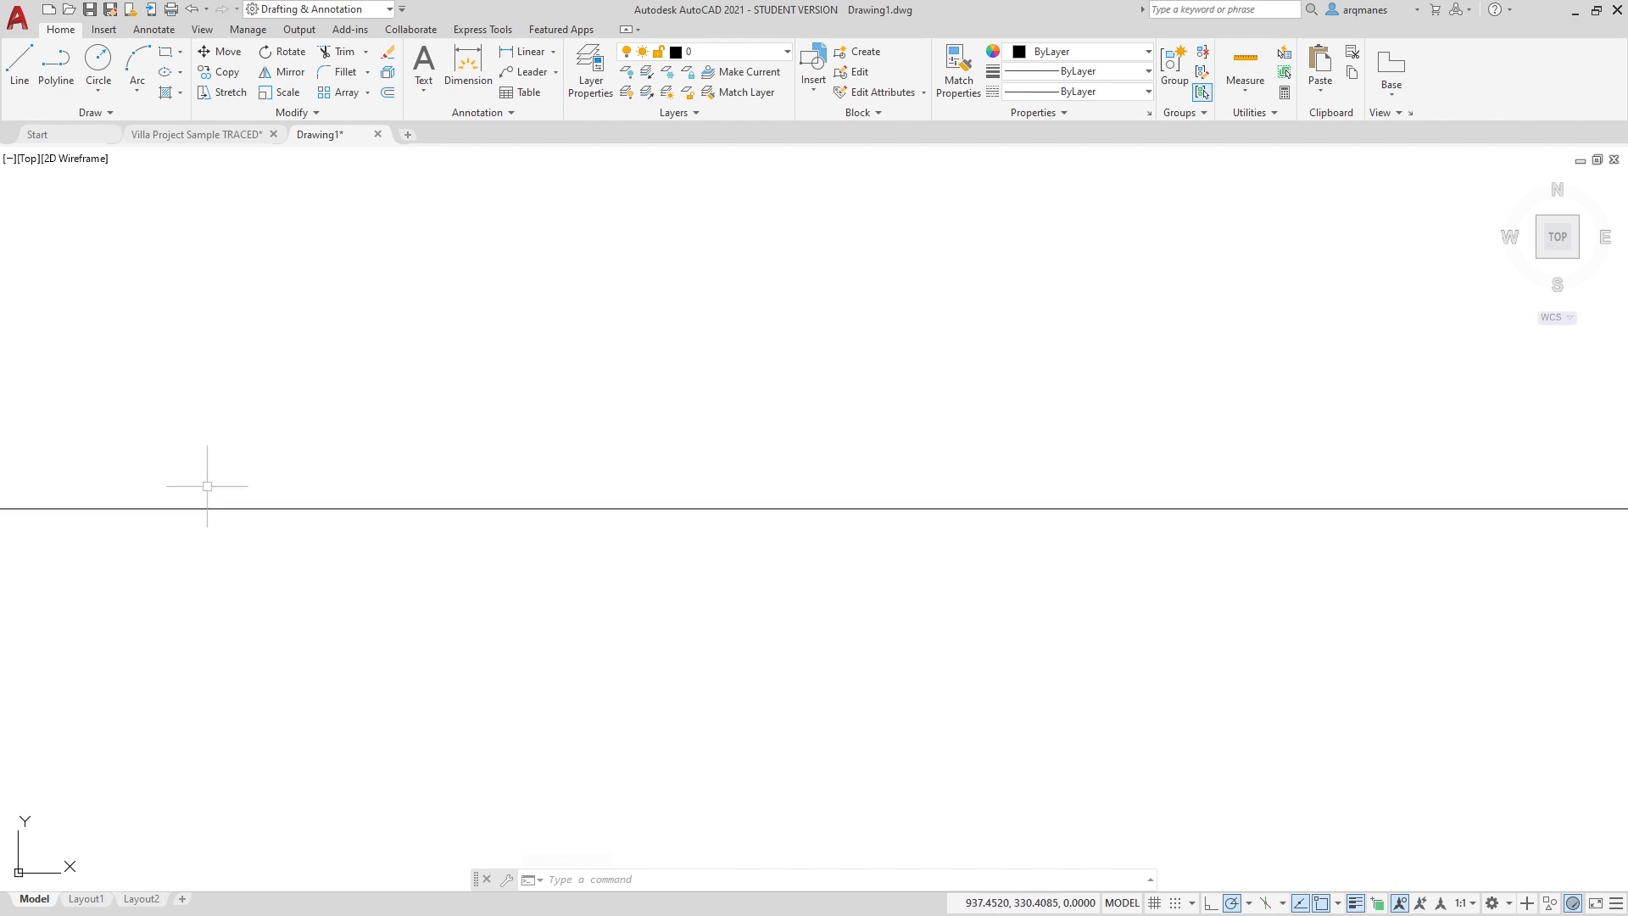
pyautogui.scroll(-5, 338, 504)
pyautogui.scroll(3, 393, 484)
pyautogui.scroll(-1, 368, 484)
pyautogui.scroll(-2, 454, 472)
pyautogui.scroll(2, 280, 484)
pyautogui.scroll(-4, 279, 483)
pyautogui.moveTo(280, 483); pyautogui.dragTo(465, 480, button='middle')
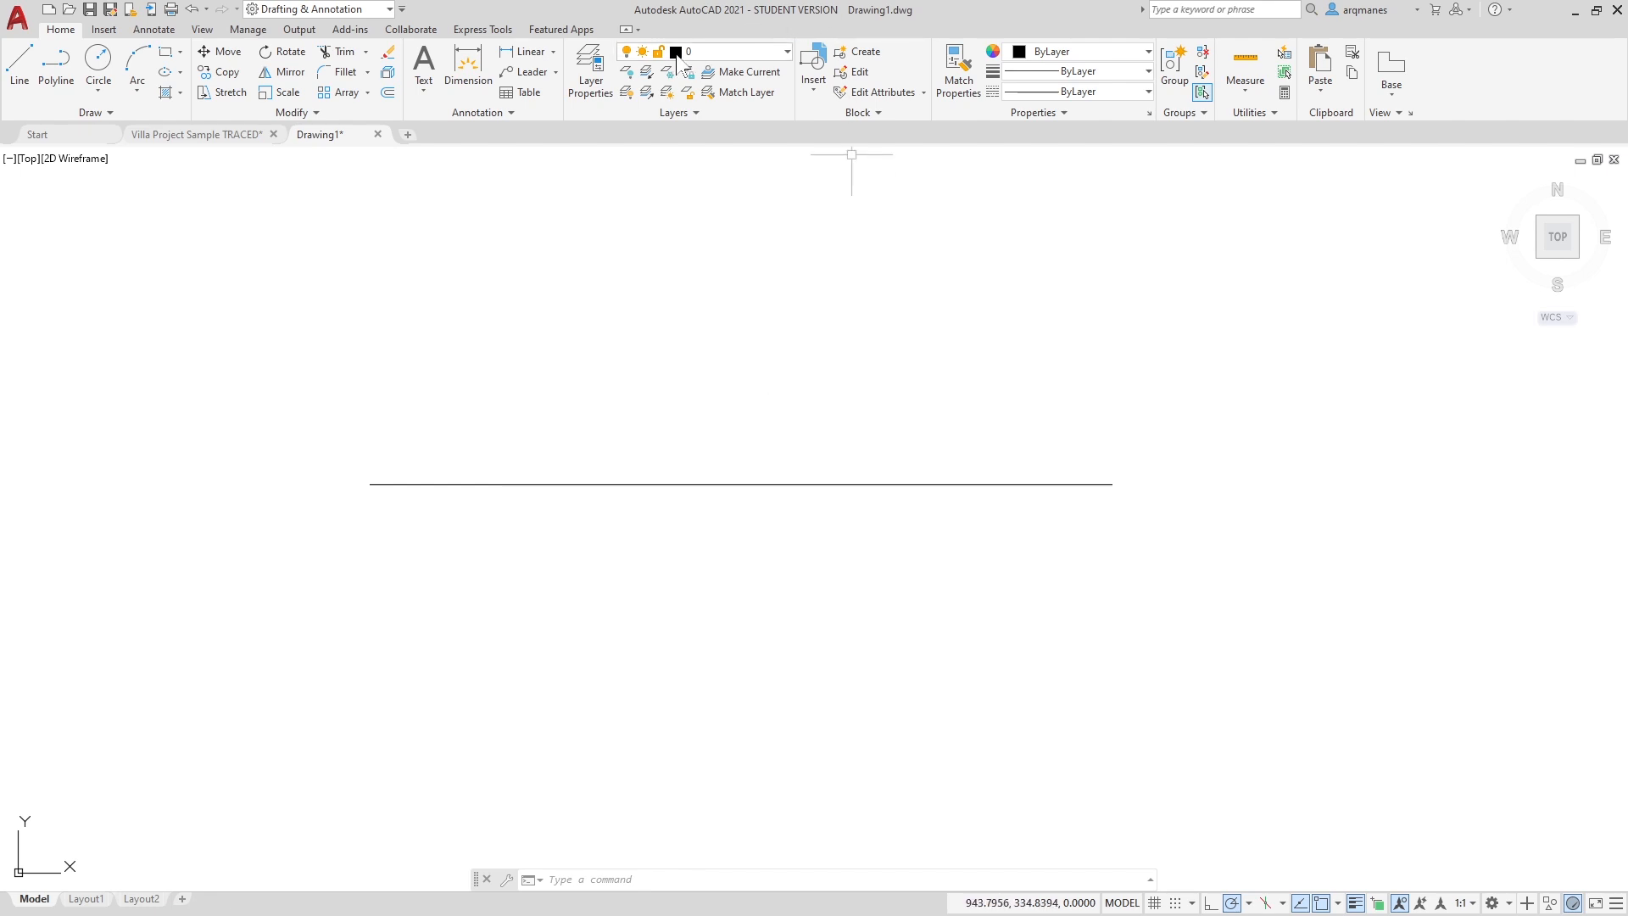
pyautogui.click(591, 69)
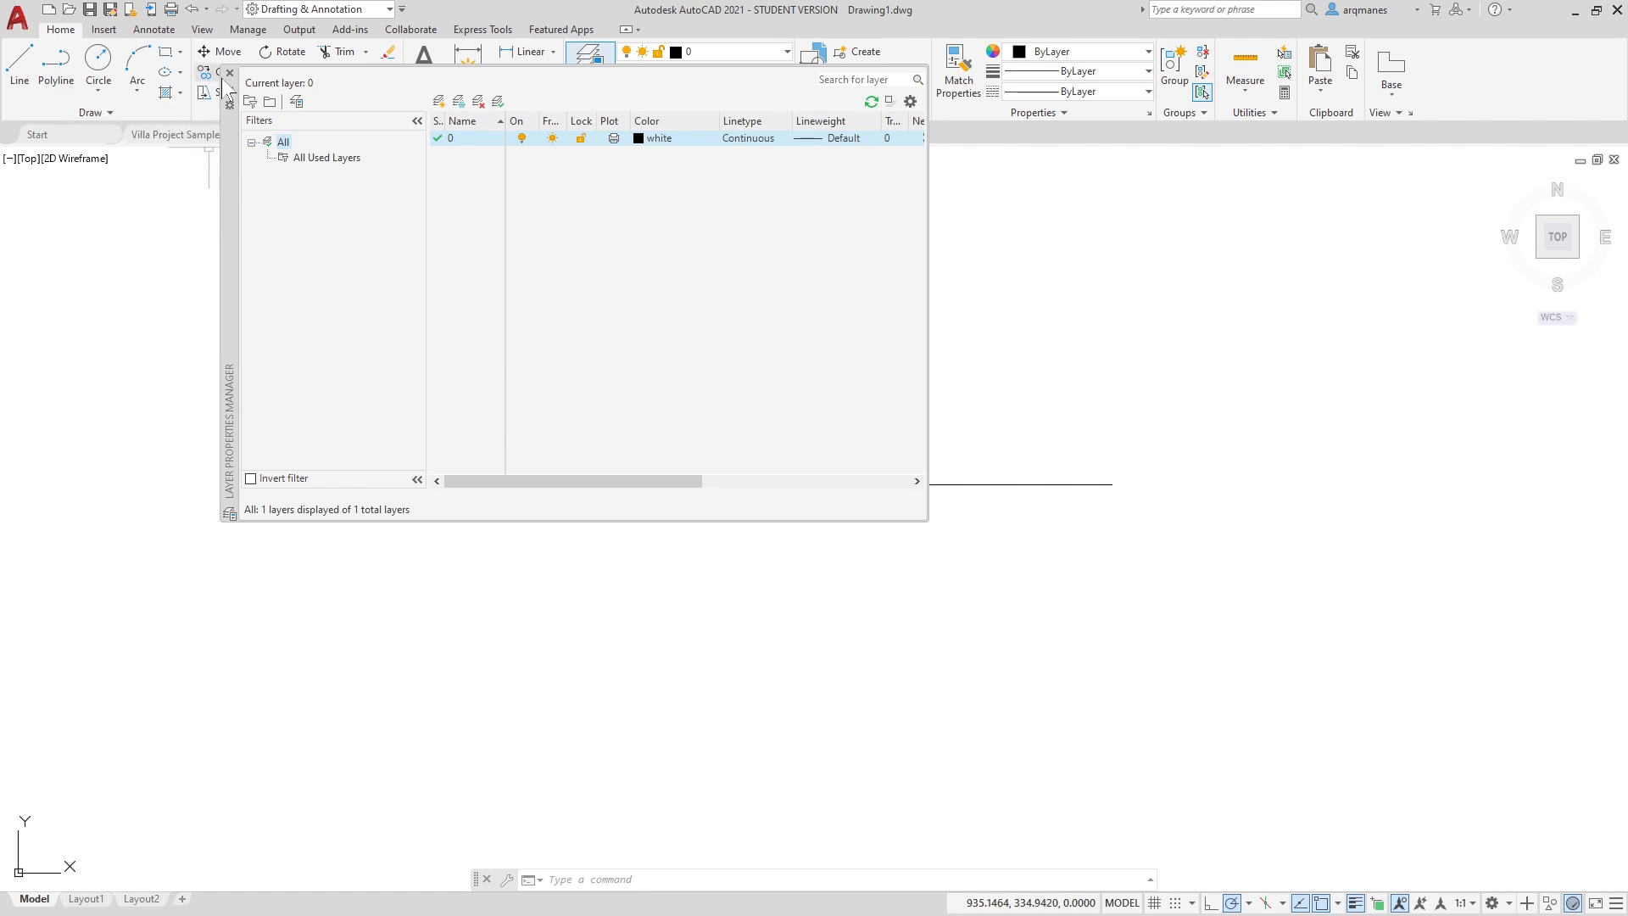
pyautogui.click(229, 74)
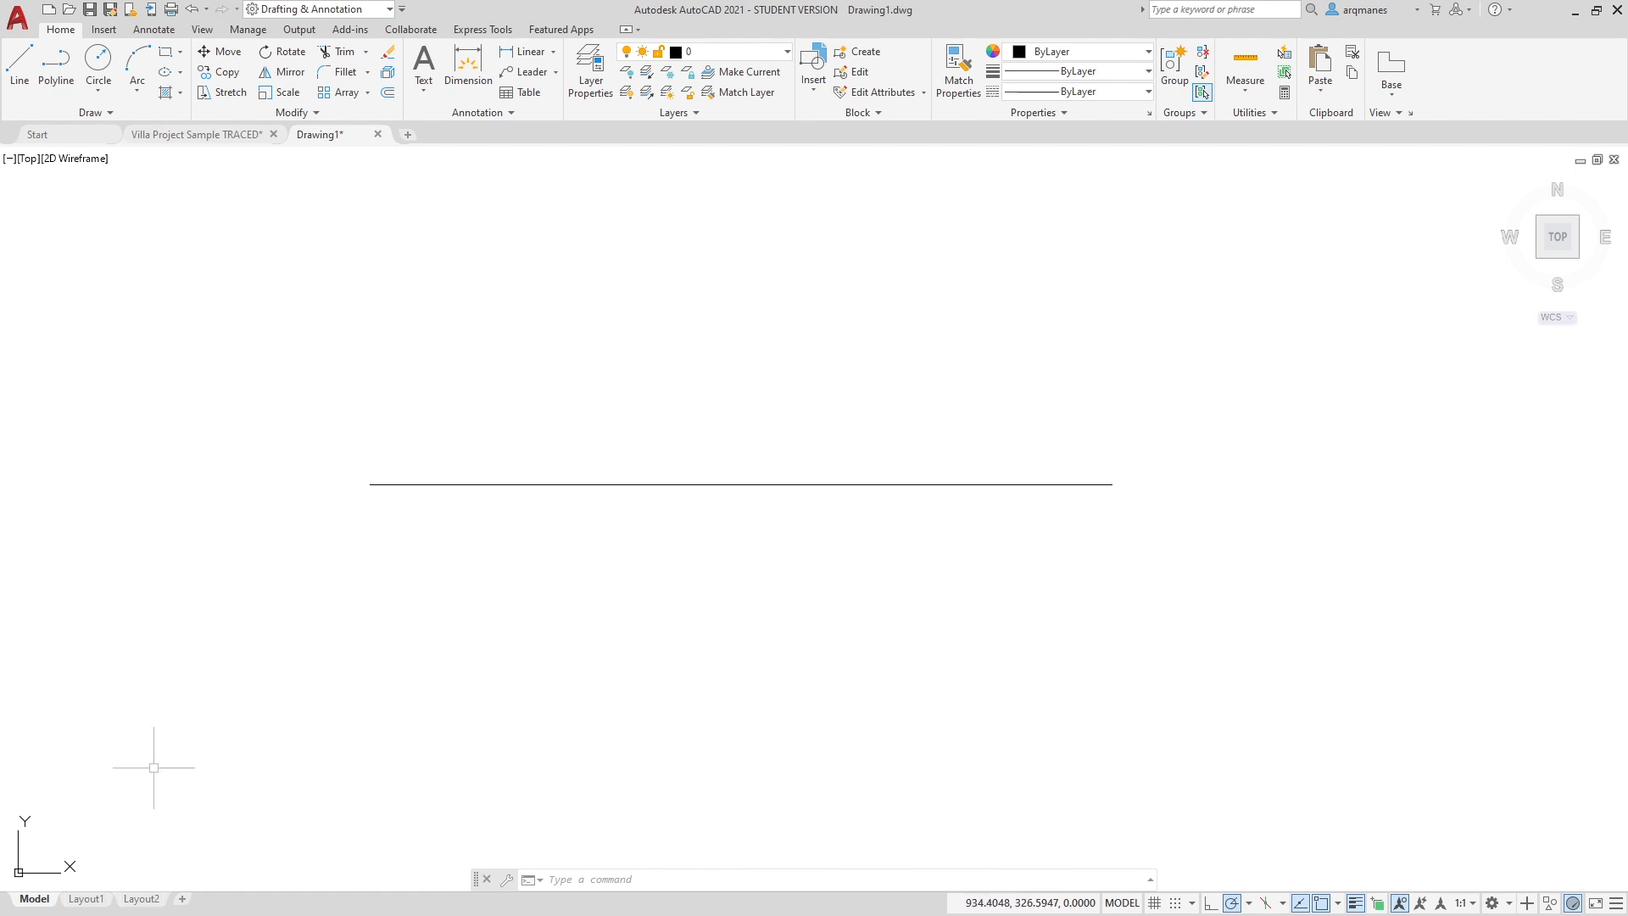
# Modify the page setup of Layout1 to use the monochrome.ctb plot style table.
pyautogui.click(88, 900)
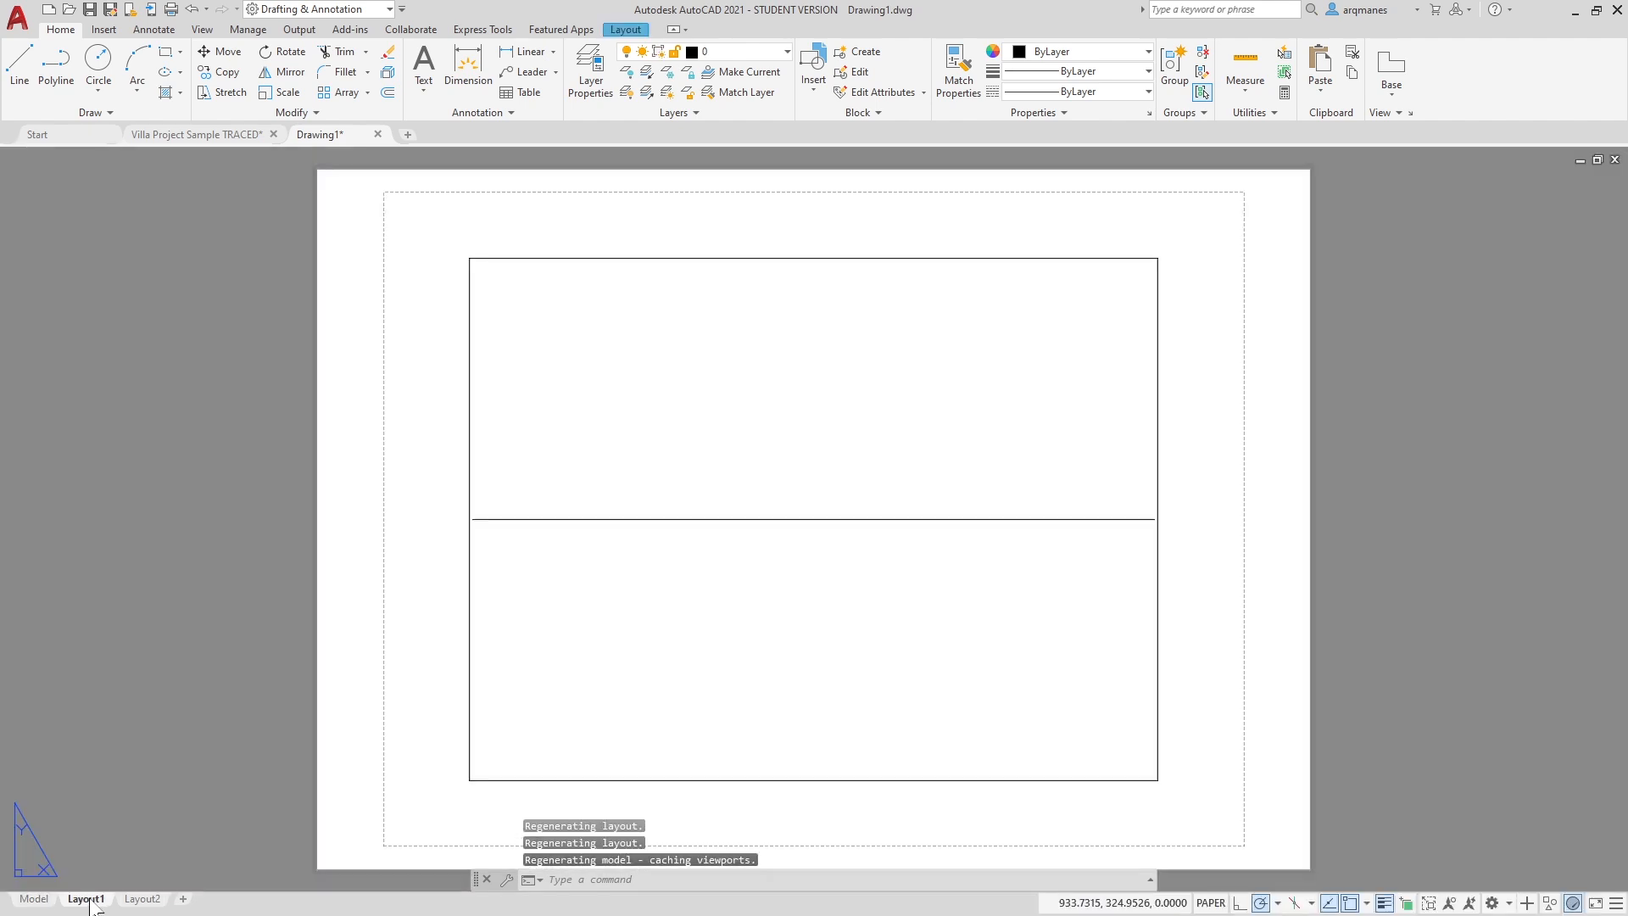
pyautogui.rightClick(86, 899)
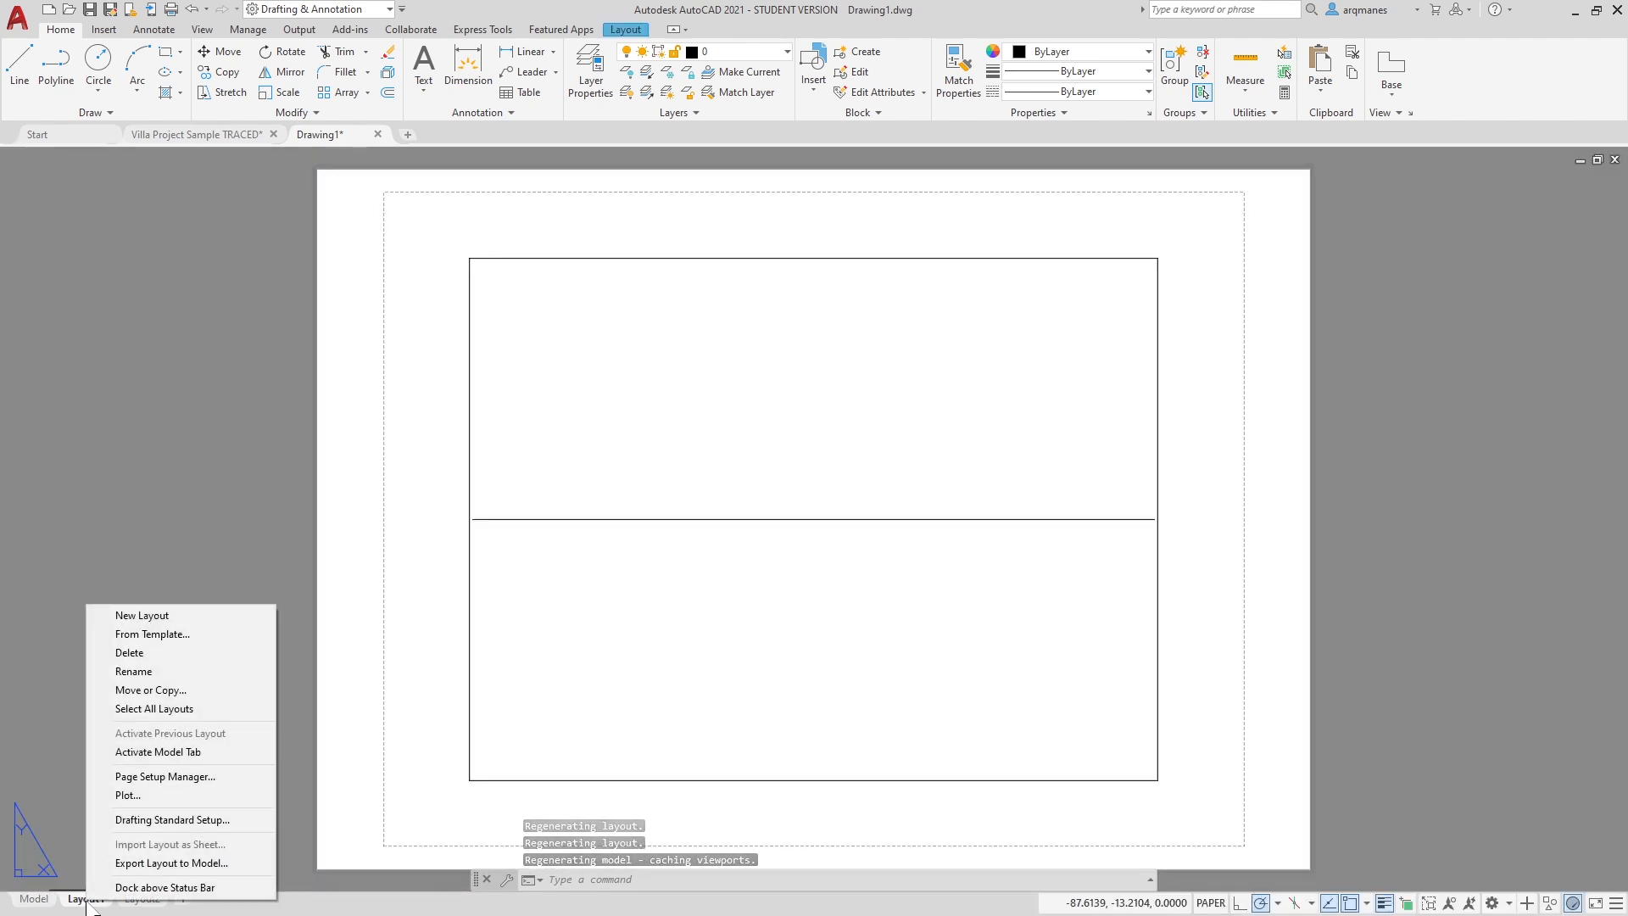
pyautogui.click(186, 782)
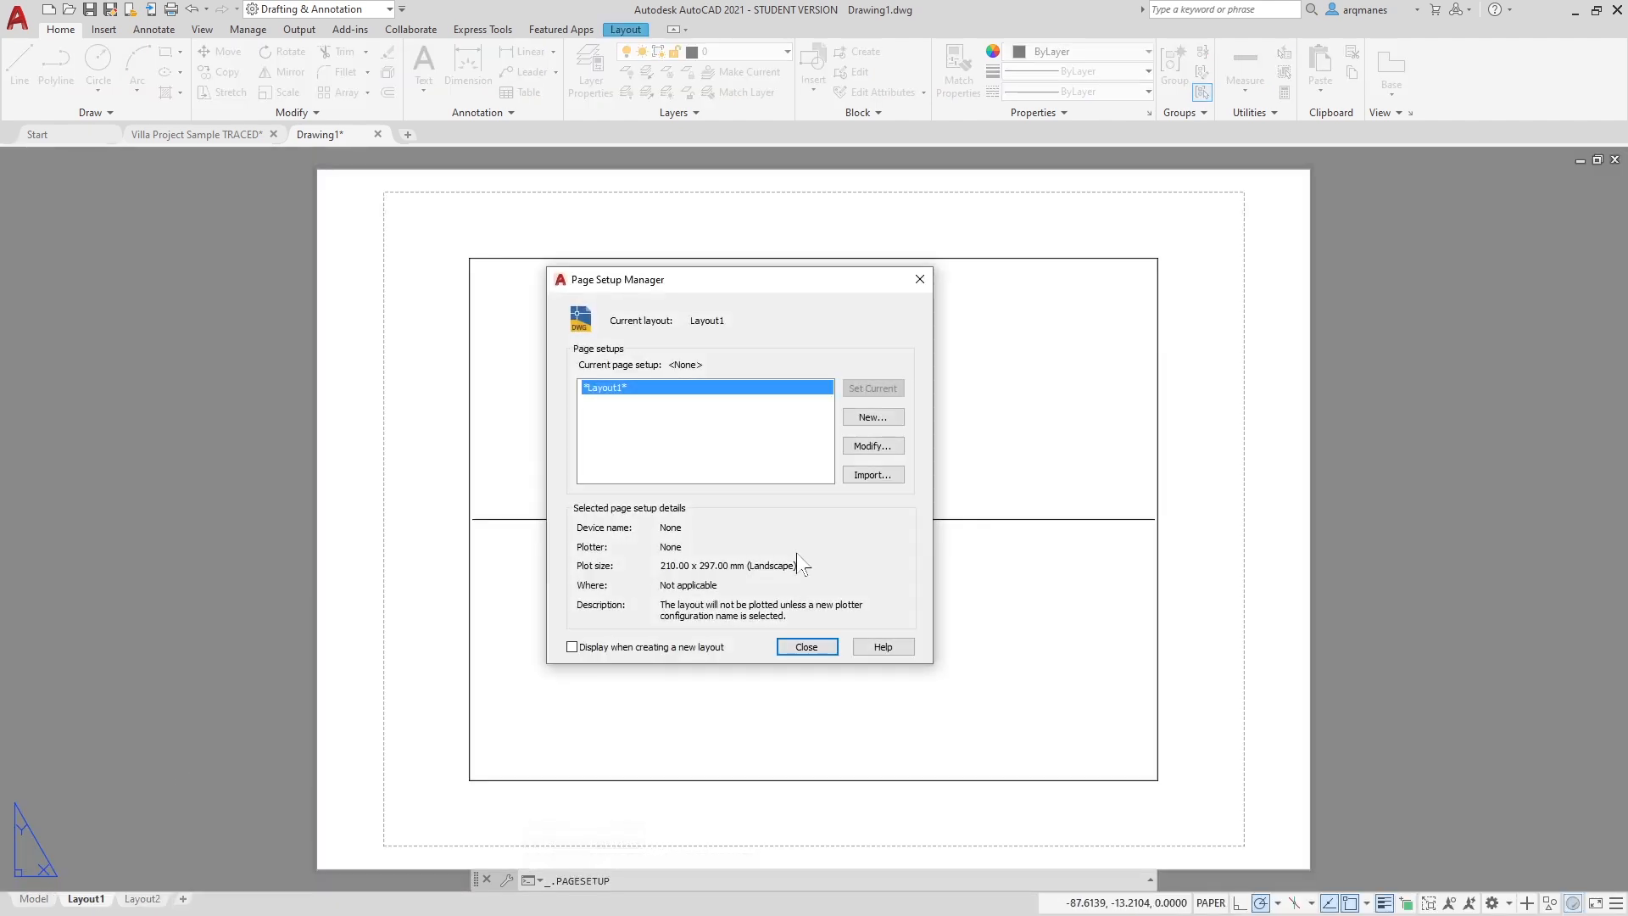
pyautogui.click(869, 446)
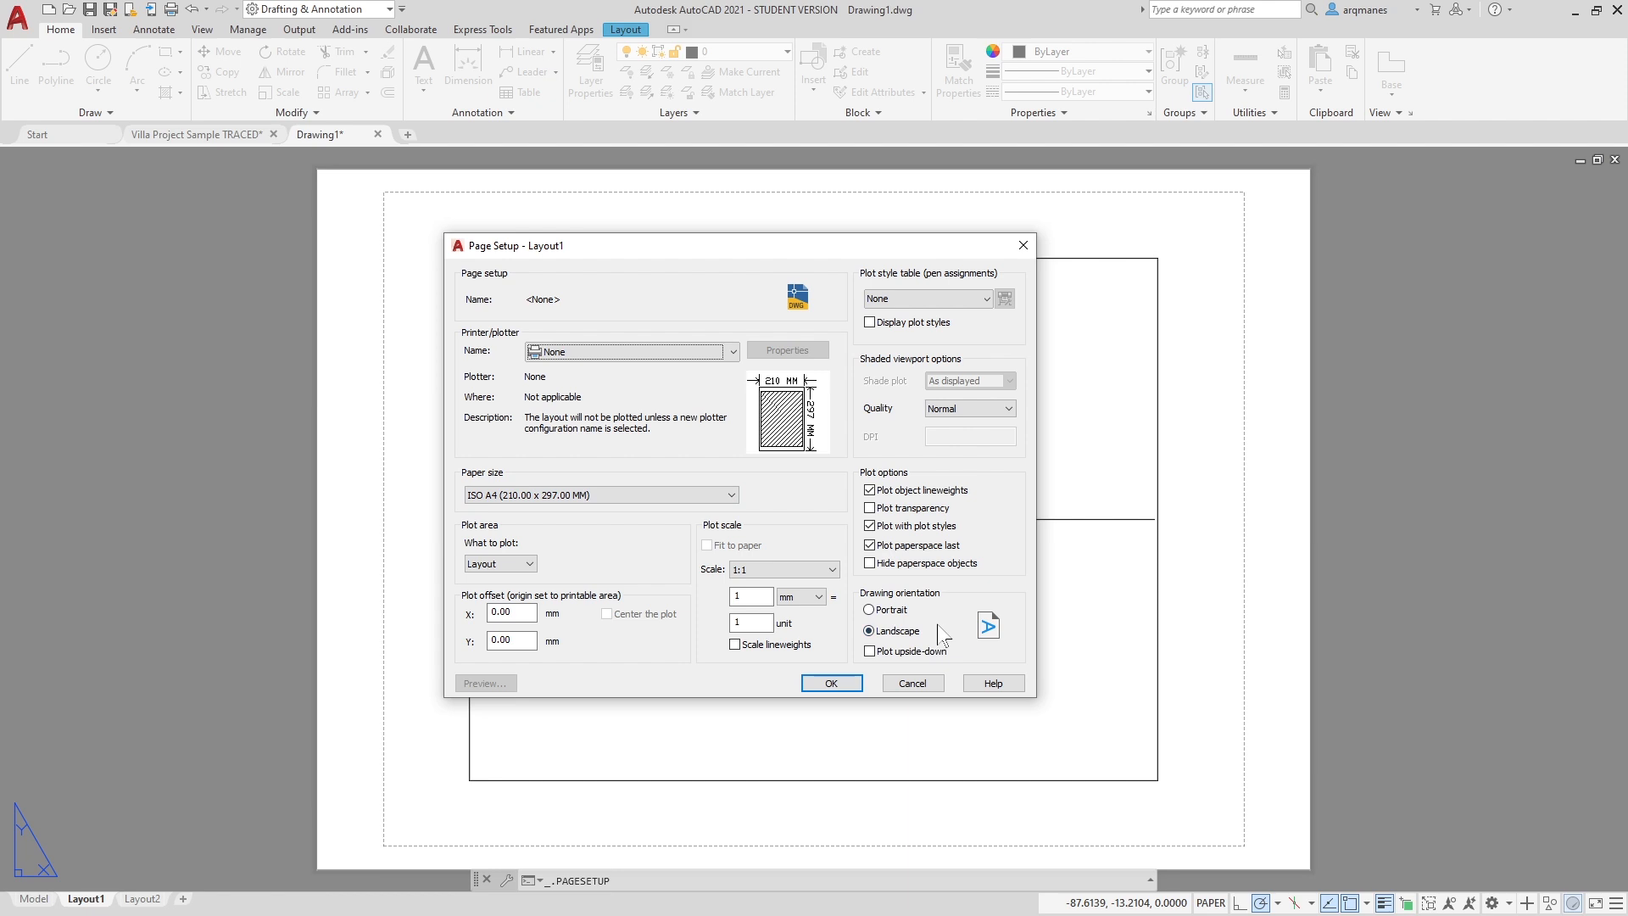
pyautogui.click(924, 301)
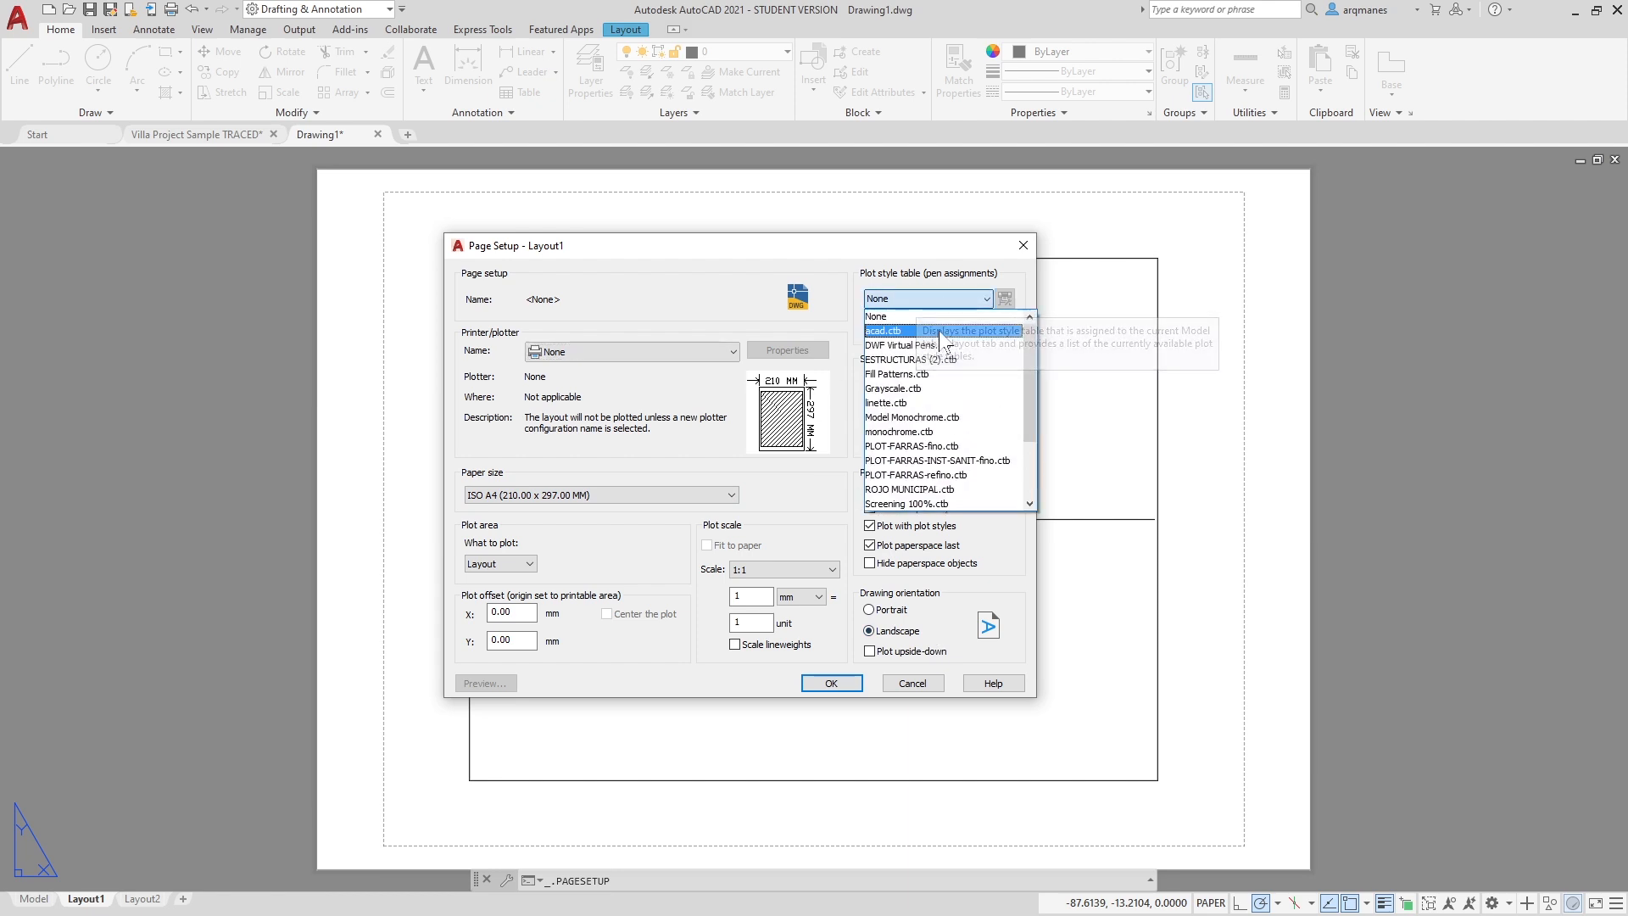
pyautogui.click(892, 432)
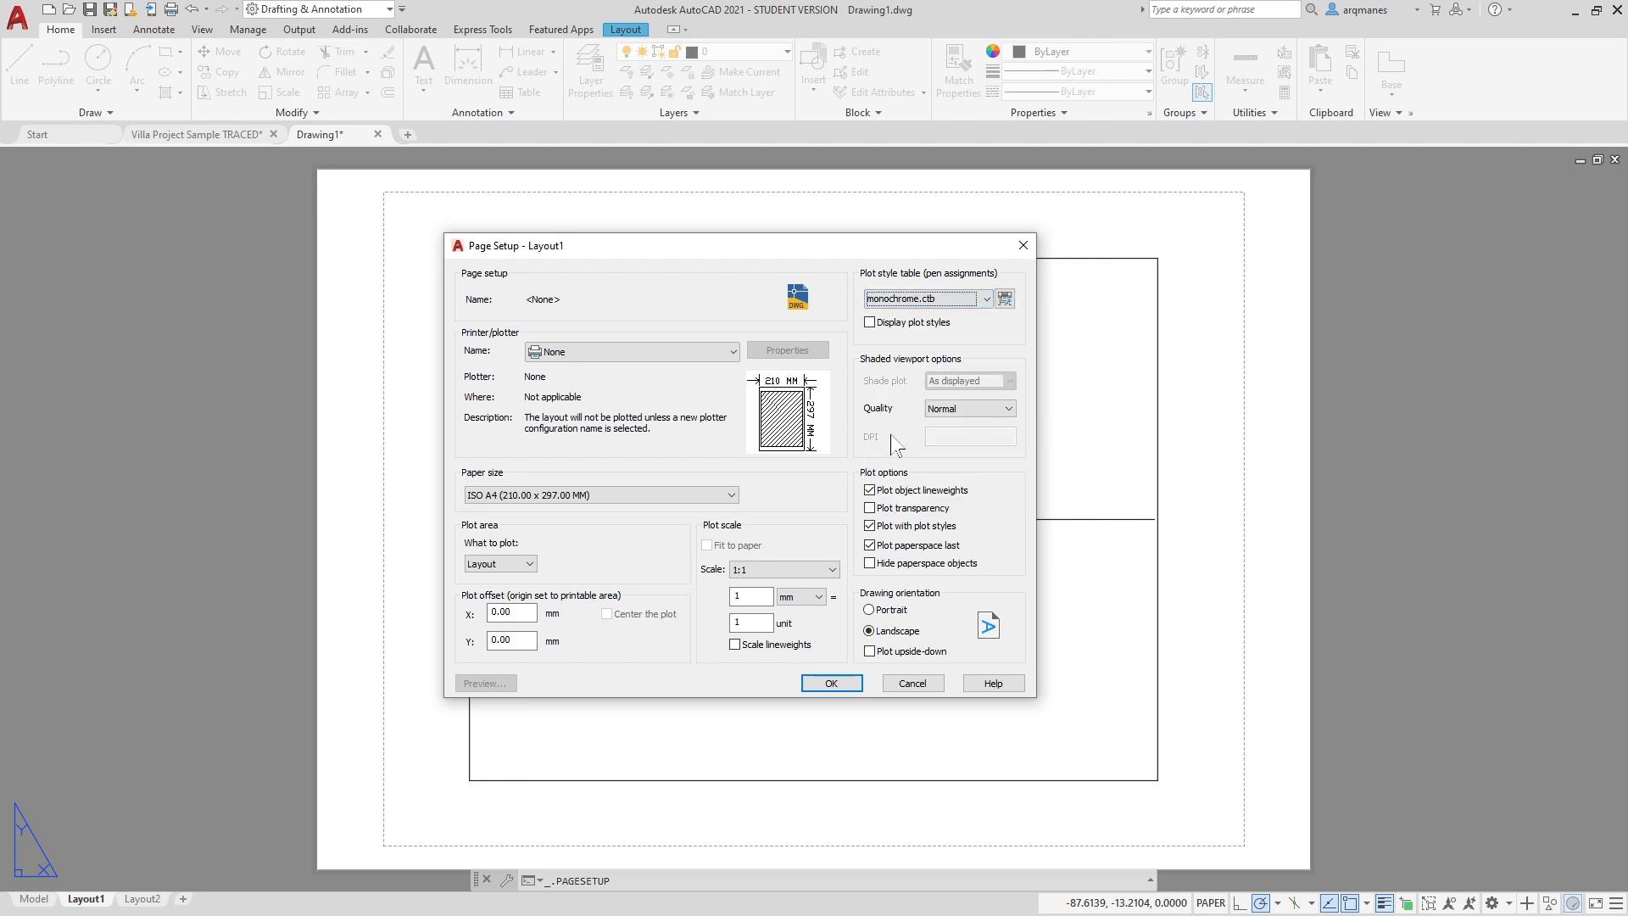
# Select plot styles Color 1 through Color 255 in monochrome.ctb to review their plot properties, and close the table.
pyautogui.click(1005, 298)
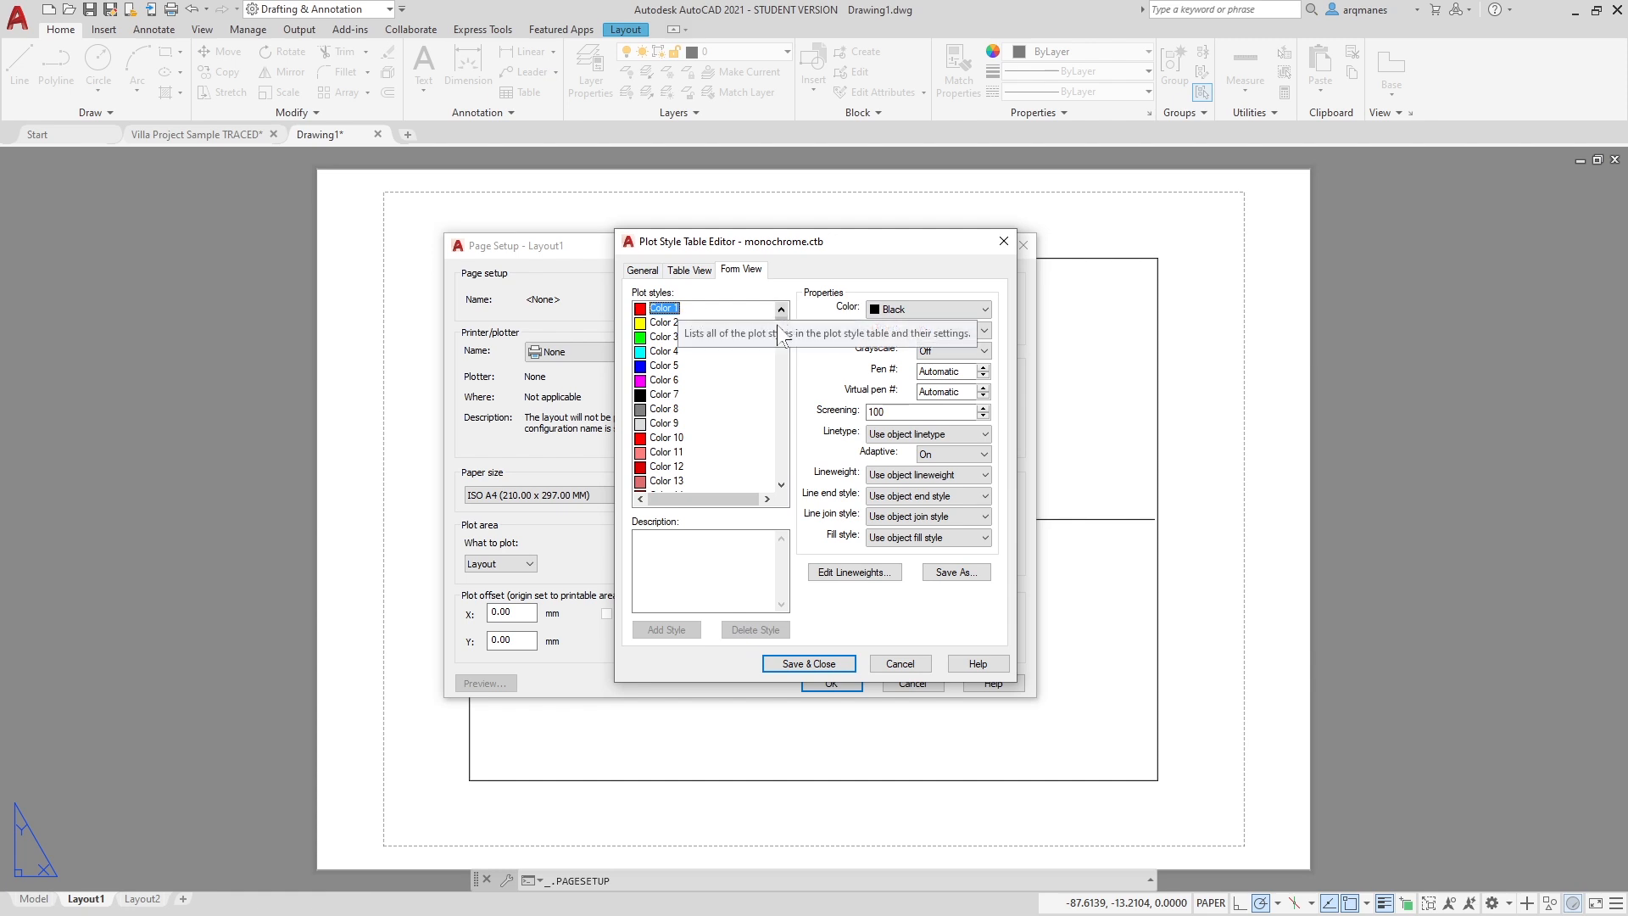
pyautogui.moveTo(781, 334); pyautogui.dragTo(782, 485)
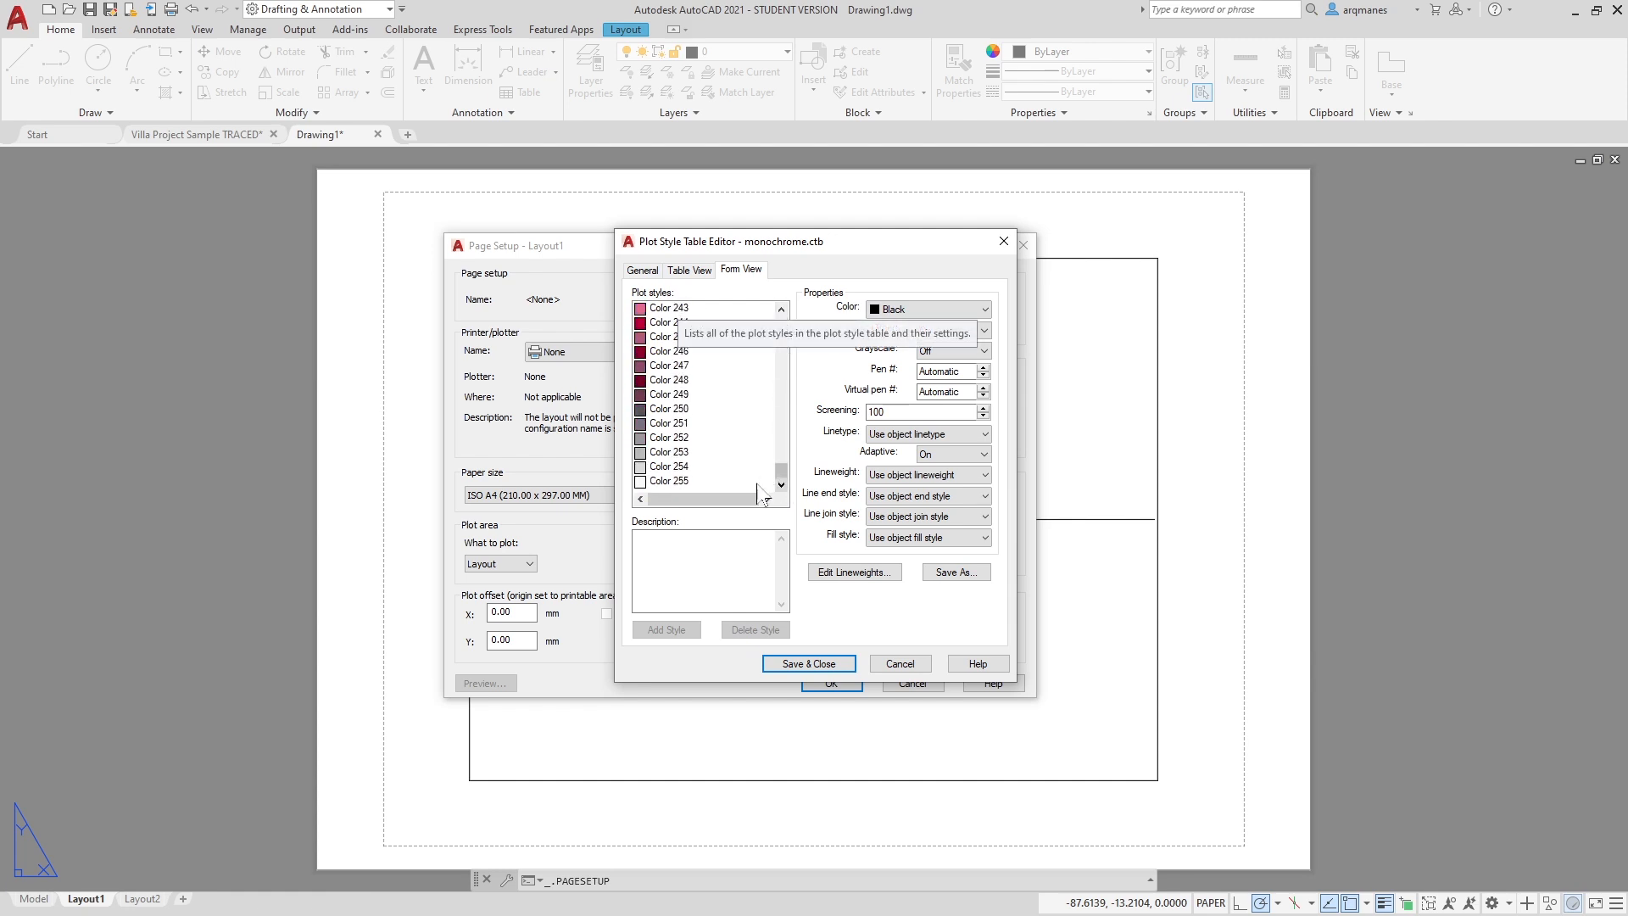
pyautogui.keyDown('shift'); pyautogui.click(660, 481); pyautogui.keyUp('shift')
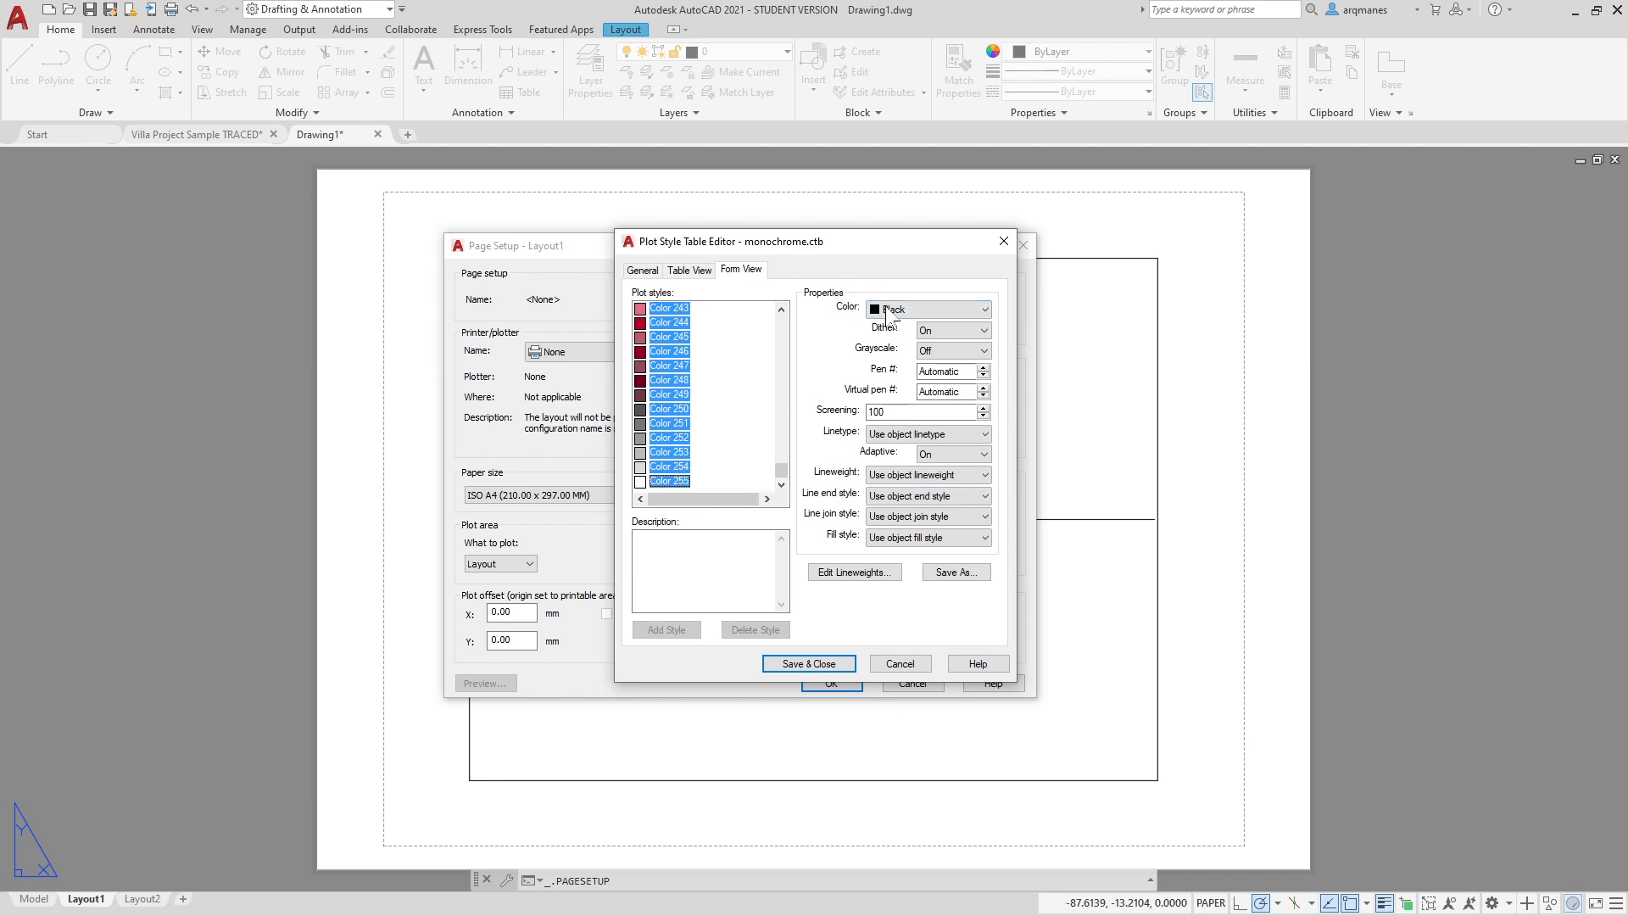
pyautogui.press('Return')
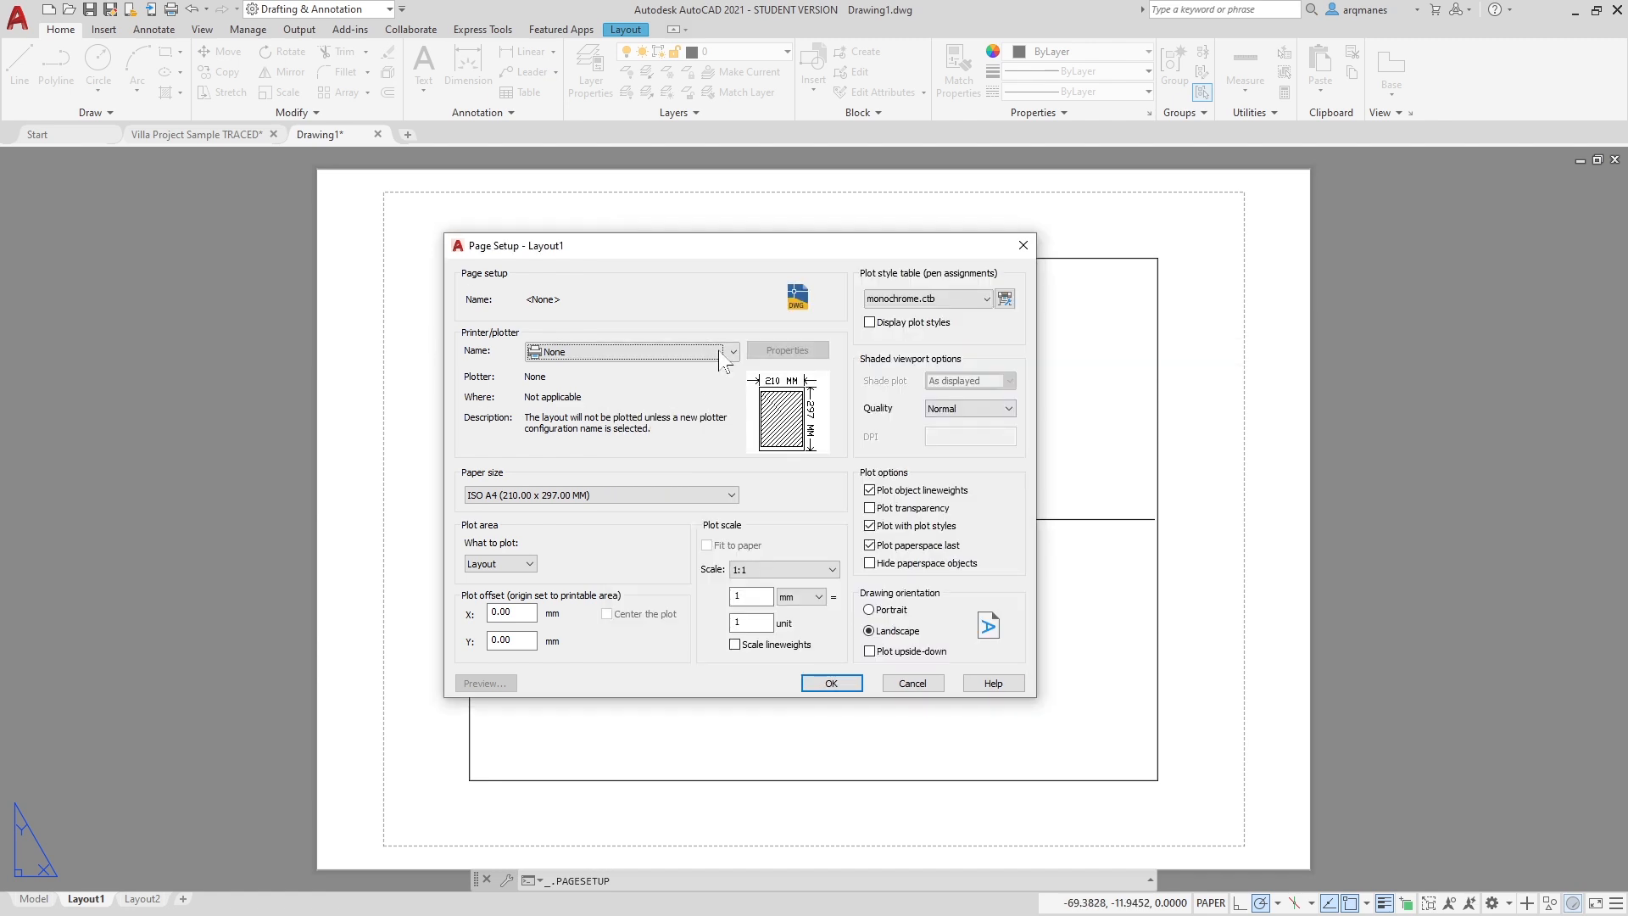
# Set the Layout1 plotter to AutoCAD PDF (High Quality Print).pc3 and apply the page setup.
pyautogui.click(718, 351)
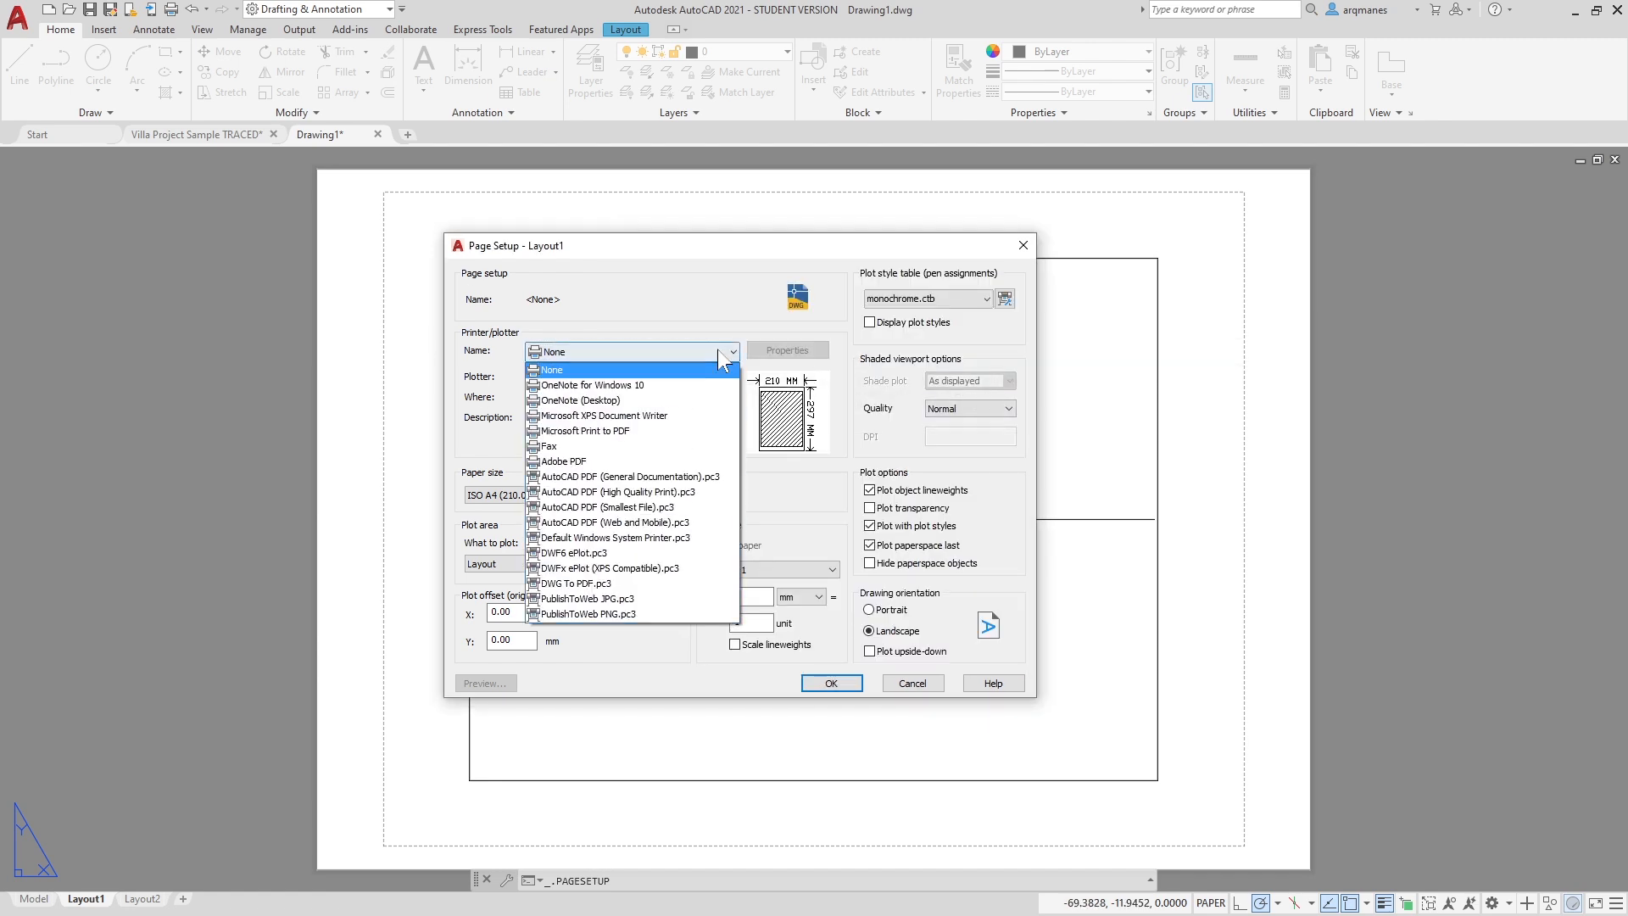
pyautogui.click(594, 495)
pyautogui.click(831, 684)
pyautogui.click(806, 647)
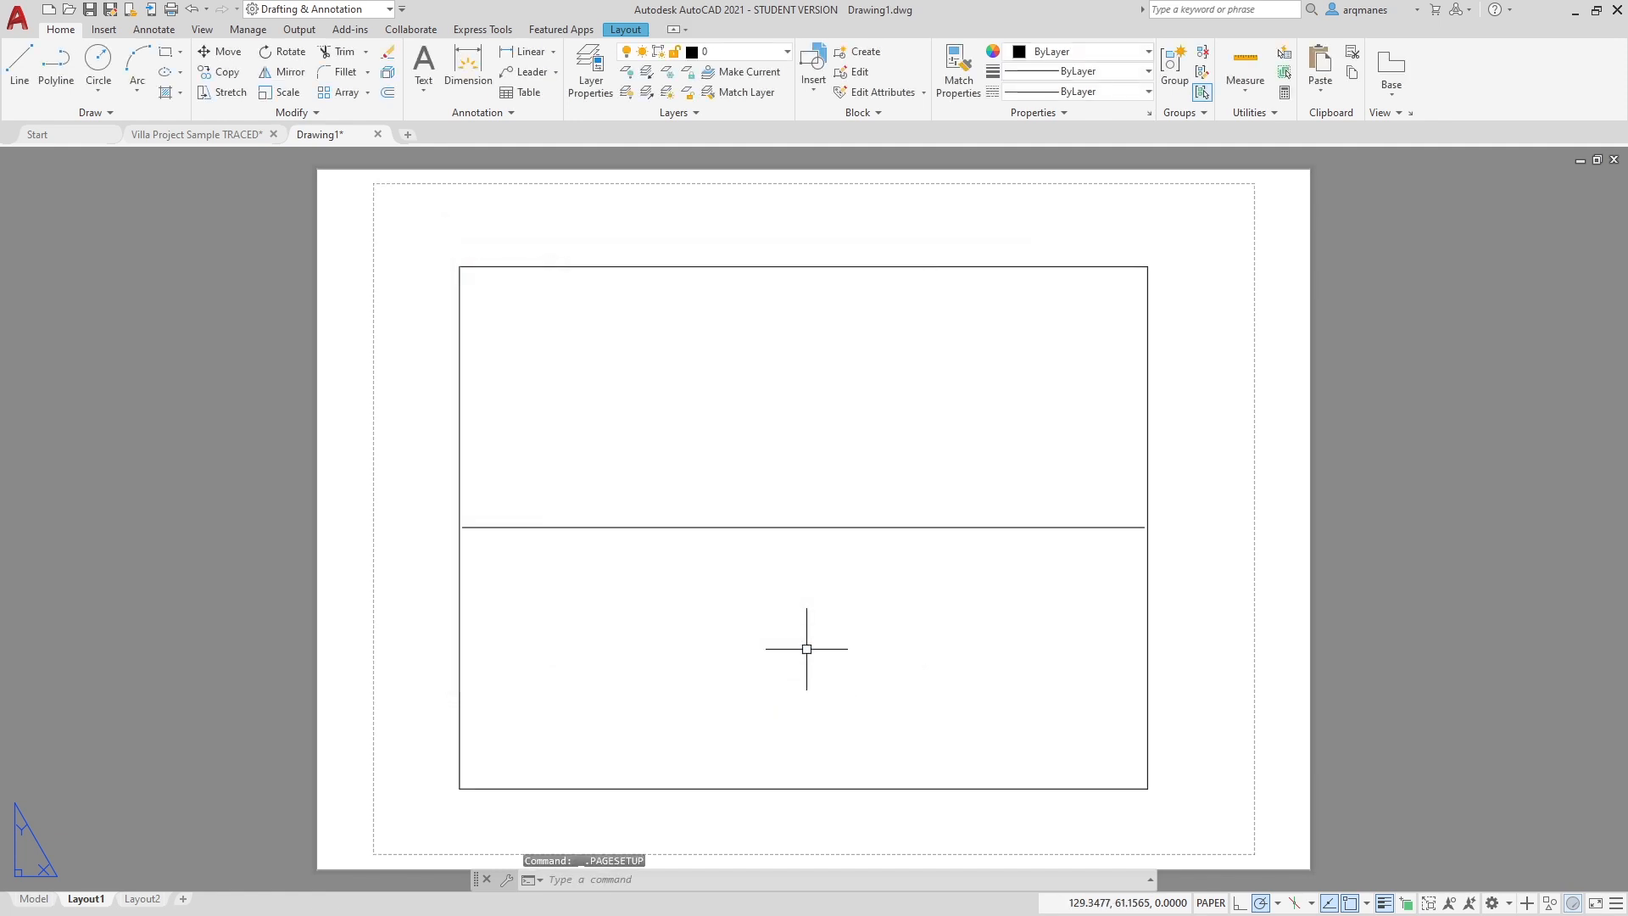
# Set the custom scale of the Layout1 viewport to 10 and clear the selection.
pyautogui.click(459, 268)
pyautogui.click(405, 227)
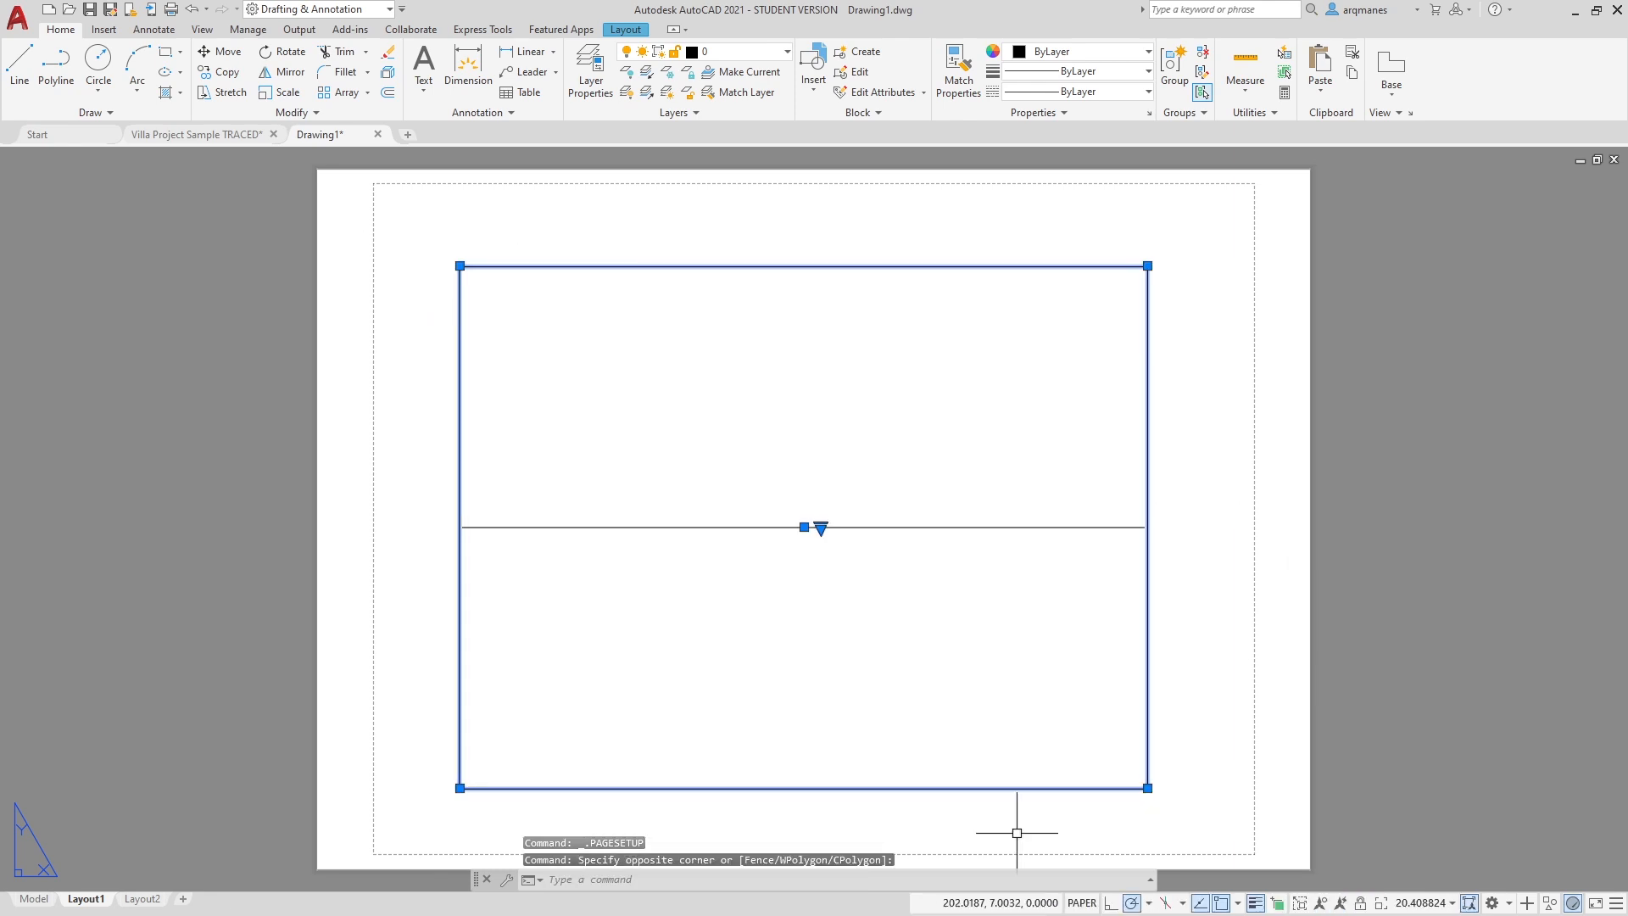
pyautogui.click(1452, 904)
pyautogui.click(1215, 764)
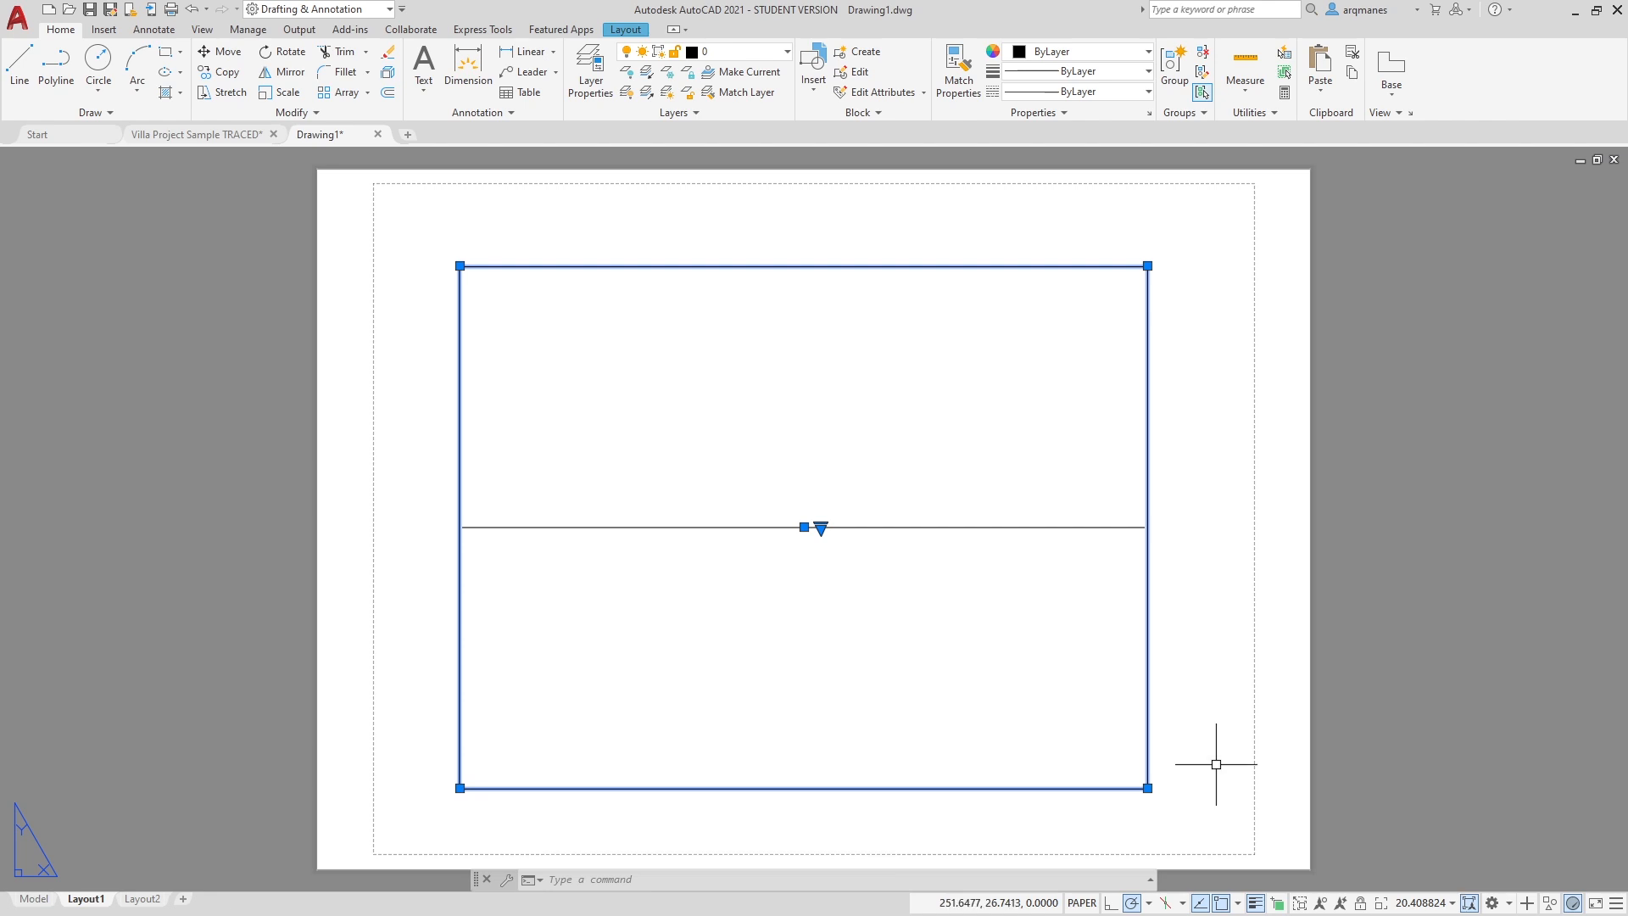
pyautogui.hotkey('ctrl', '1')
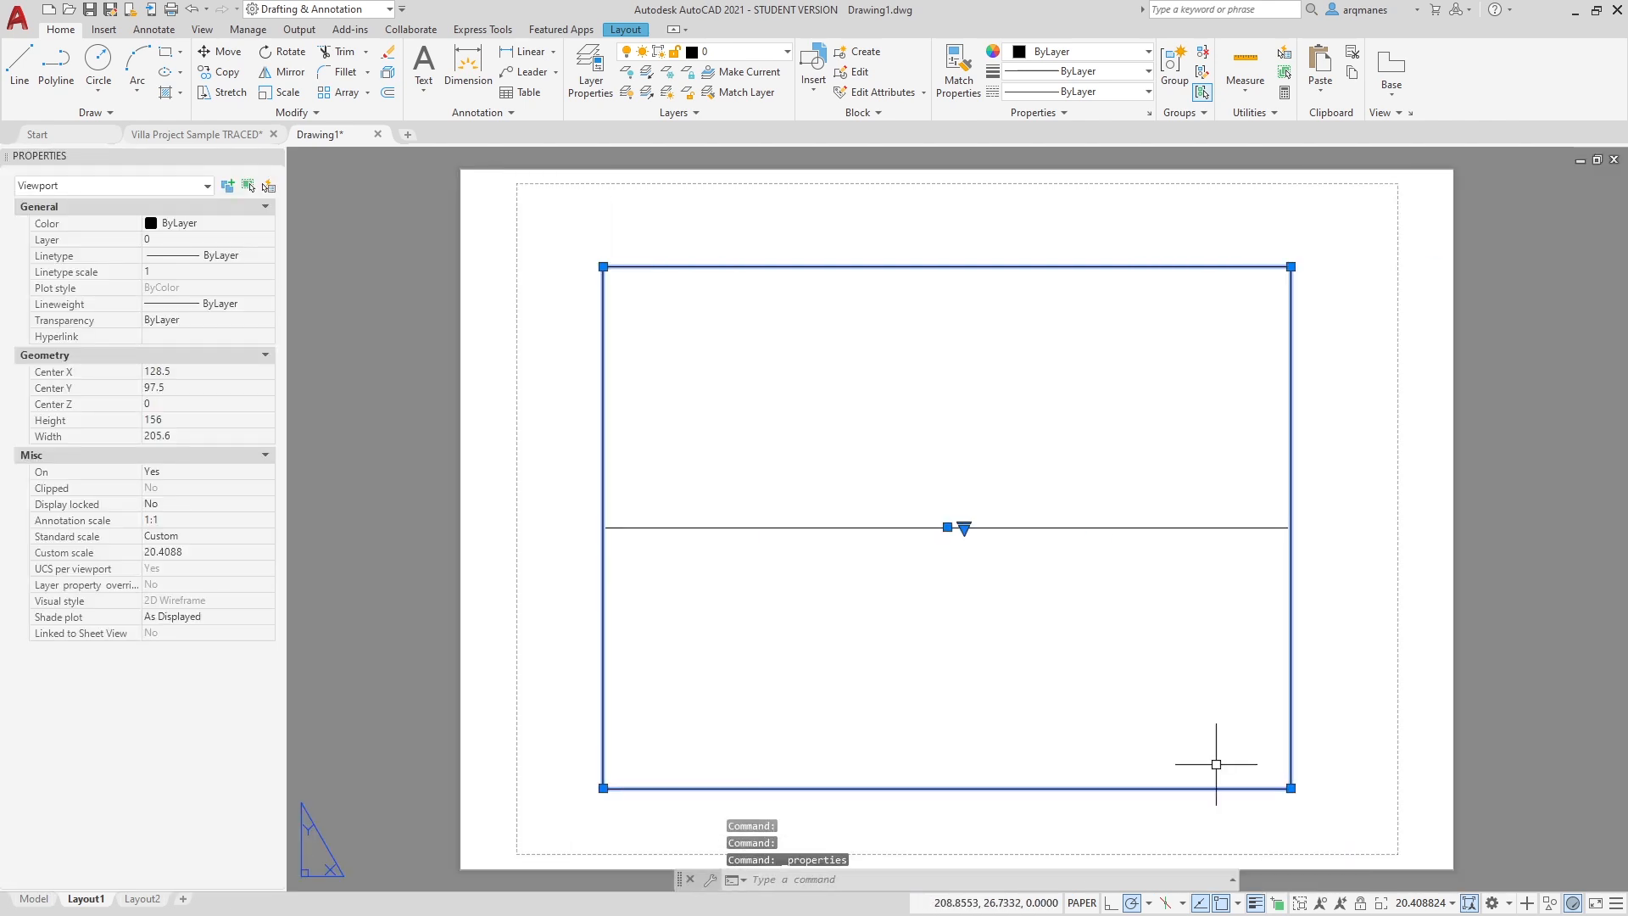
pyautogui.click(200, 552)
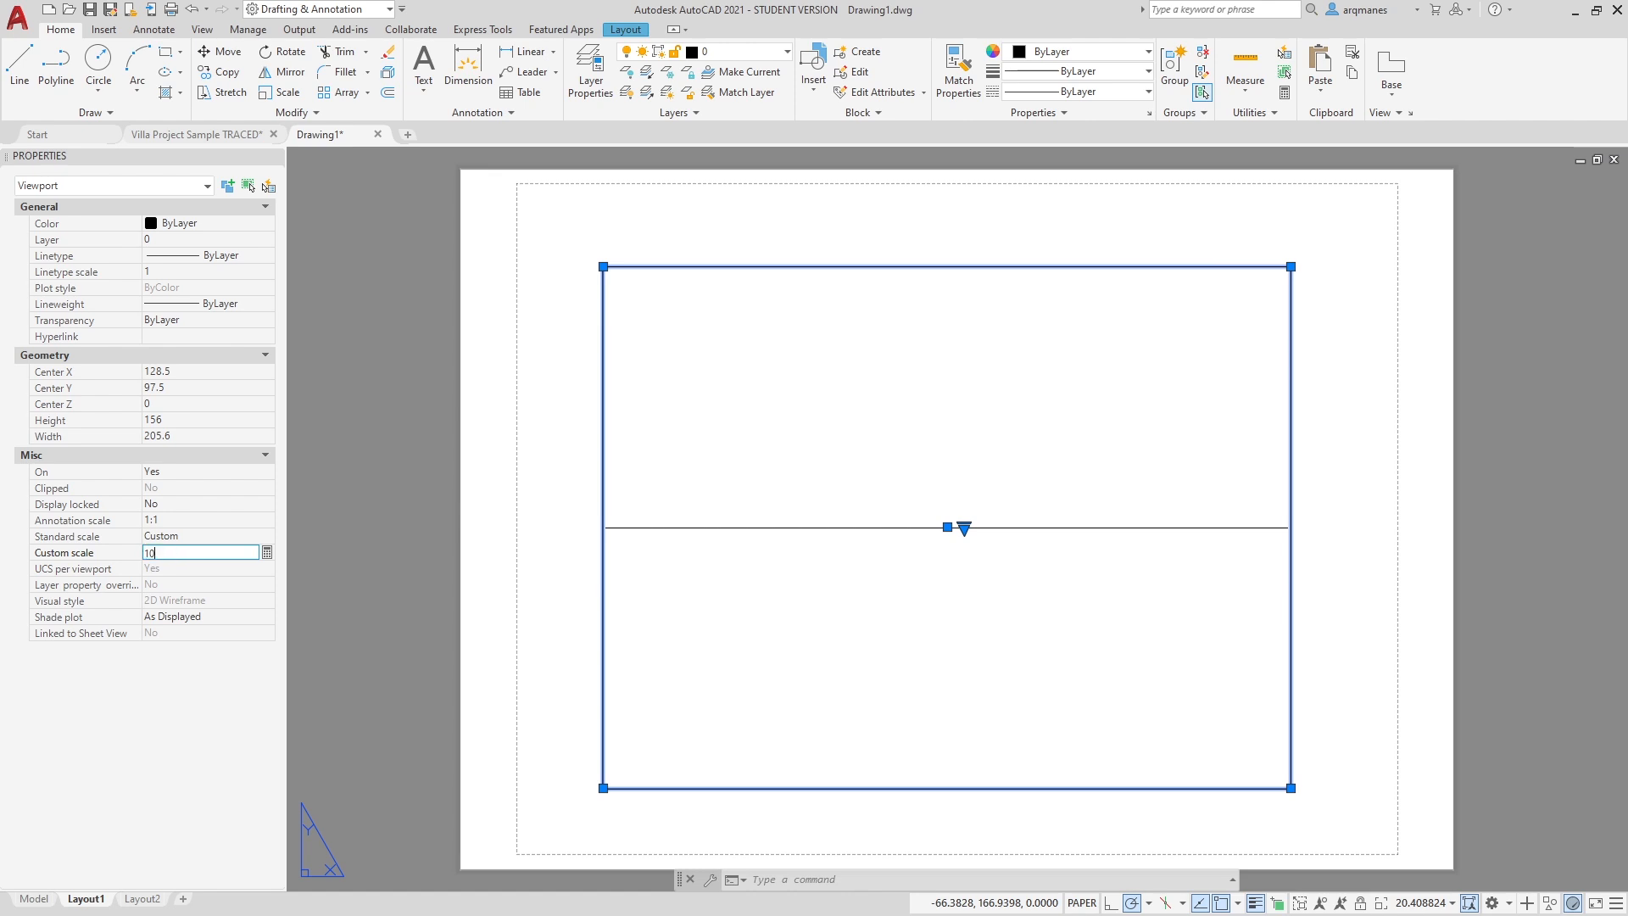
pyautogui.press('Return')
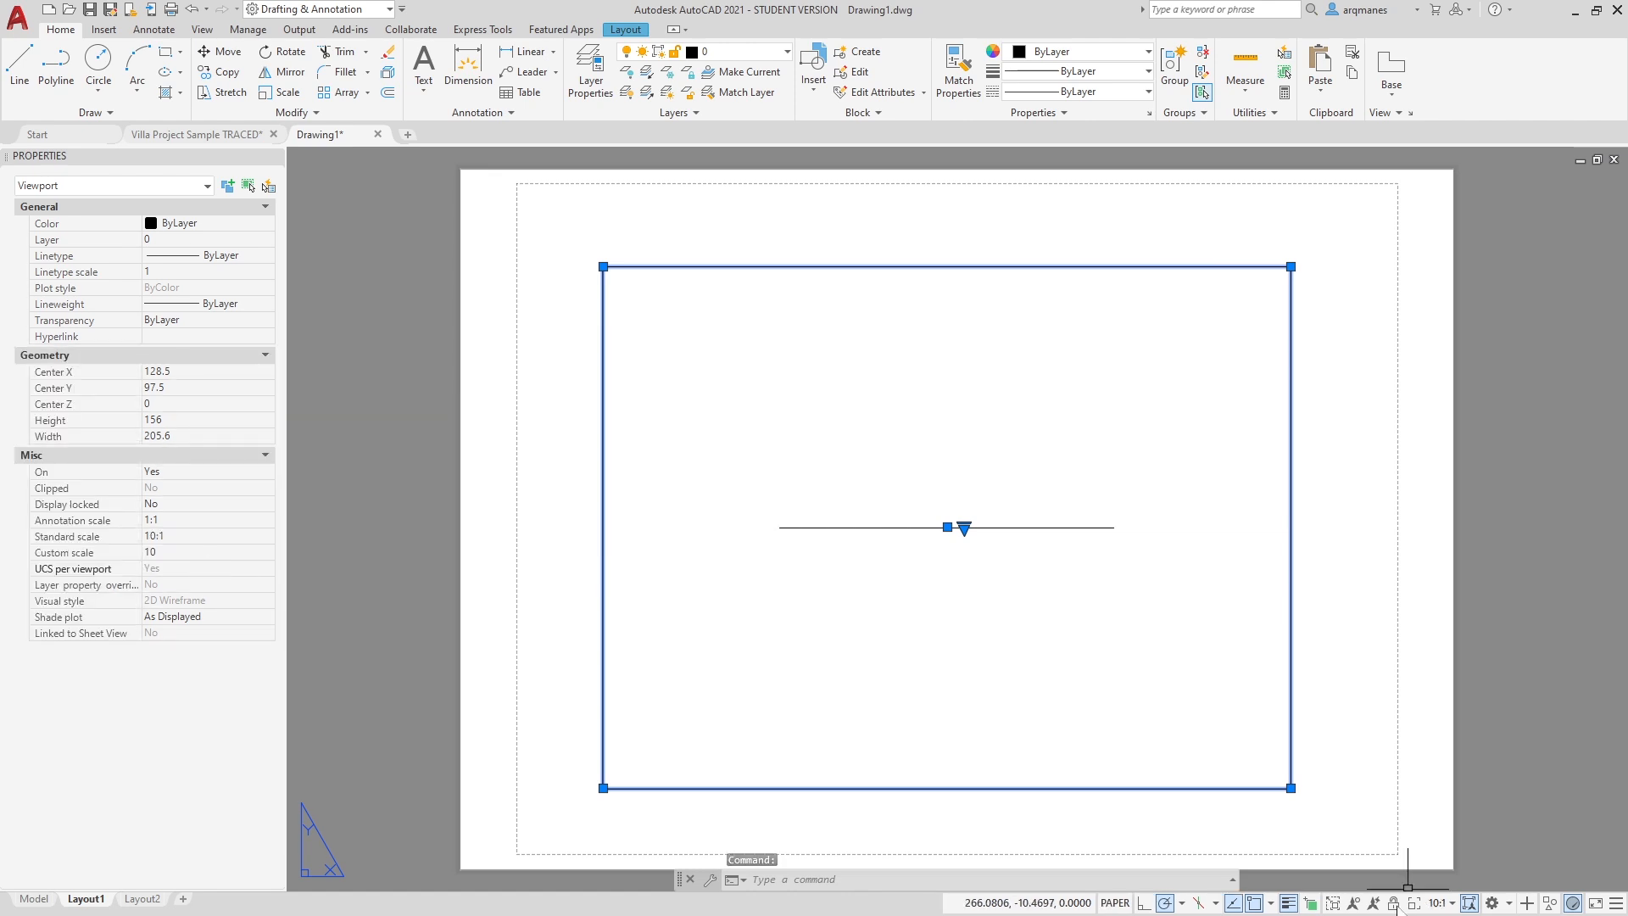
pyautogui.press('Escape')
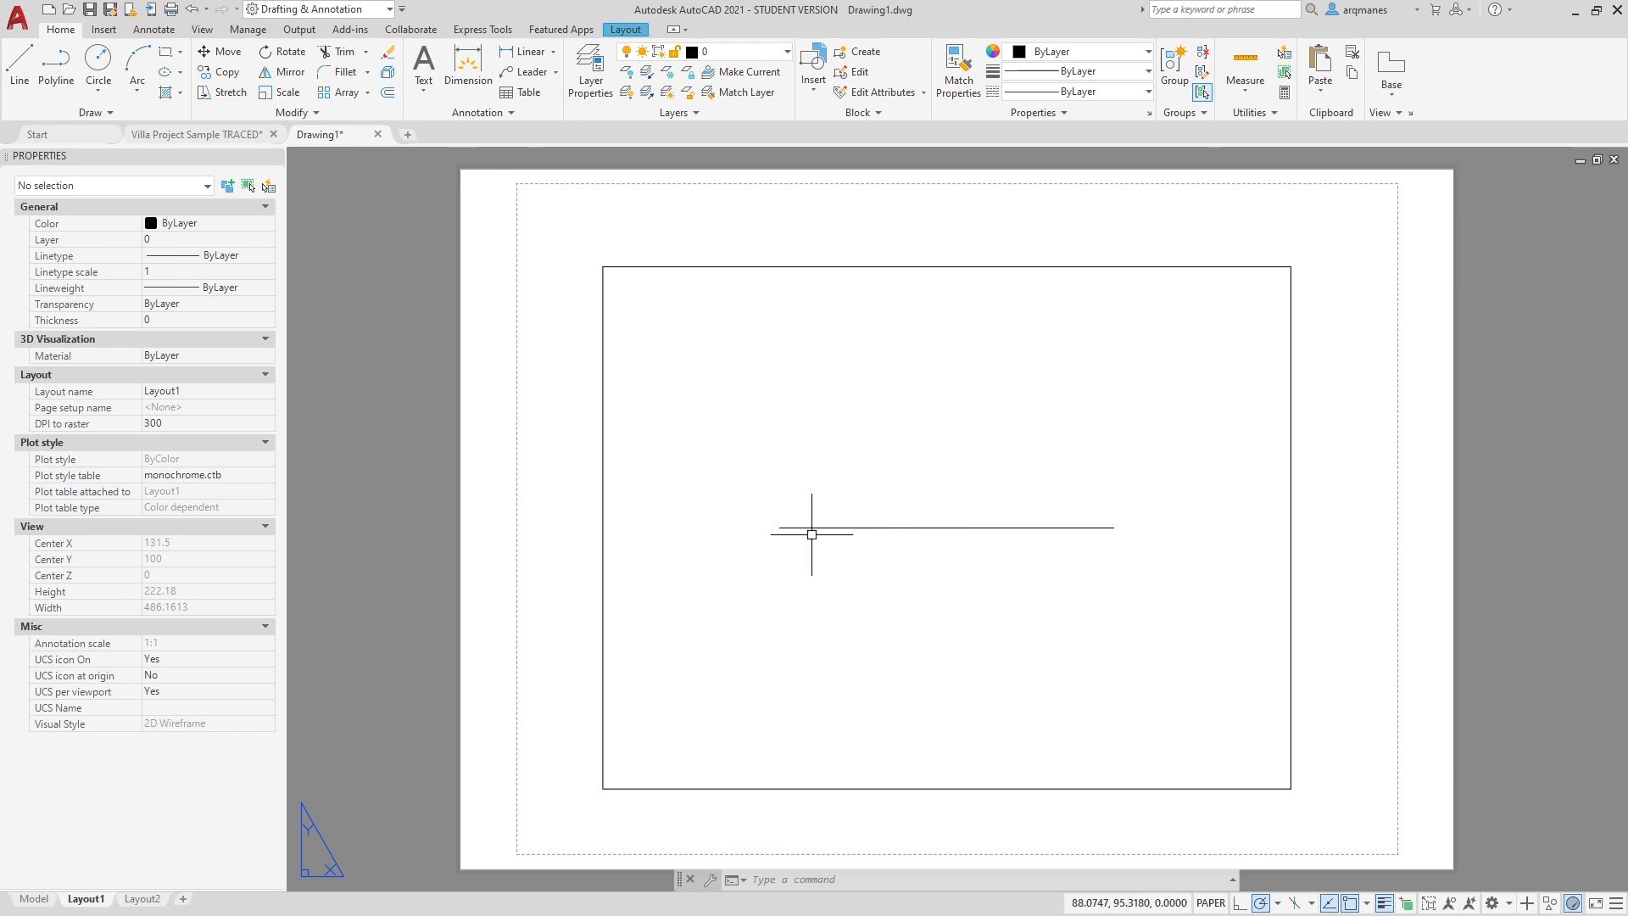
# Examine the line's displayed thickness in Layout1 up close and at full-sheet view.
pyautogui.scroll(5, 808, 534)
pyautogui.scroll(15, 618, 473)
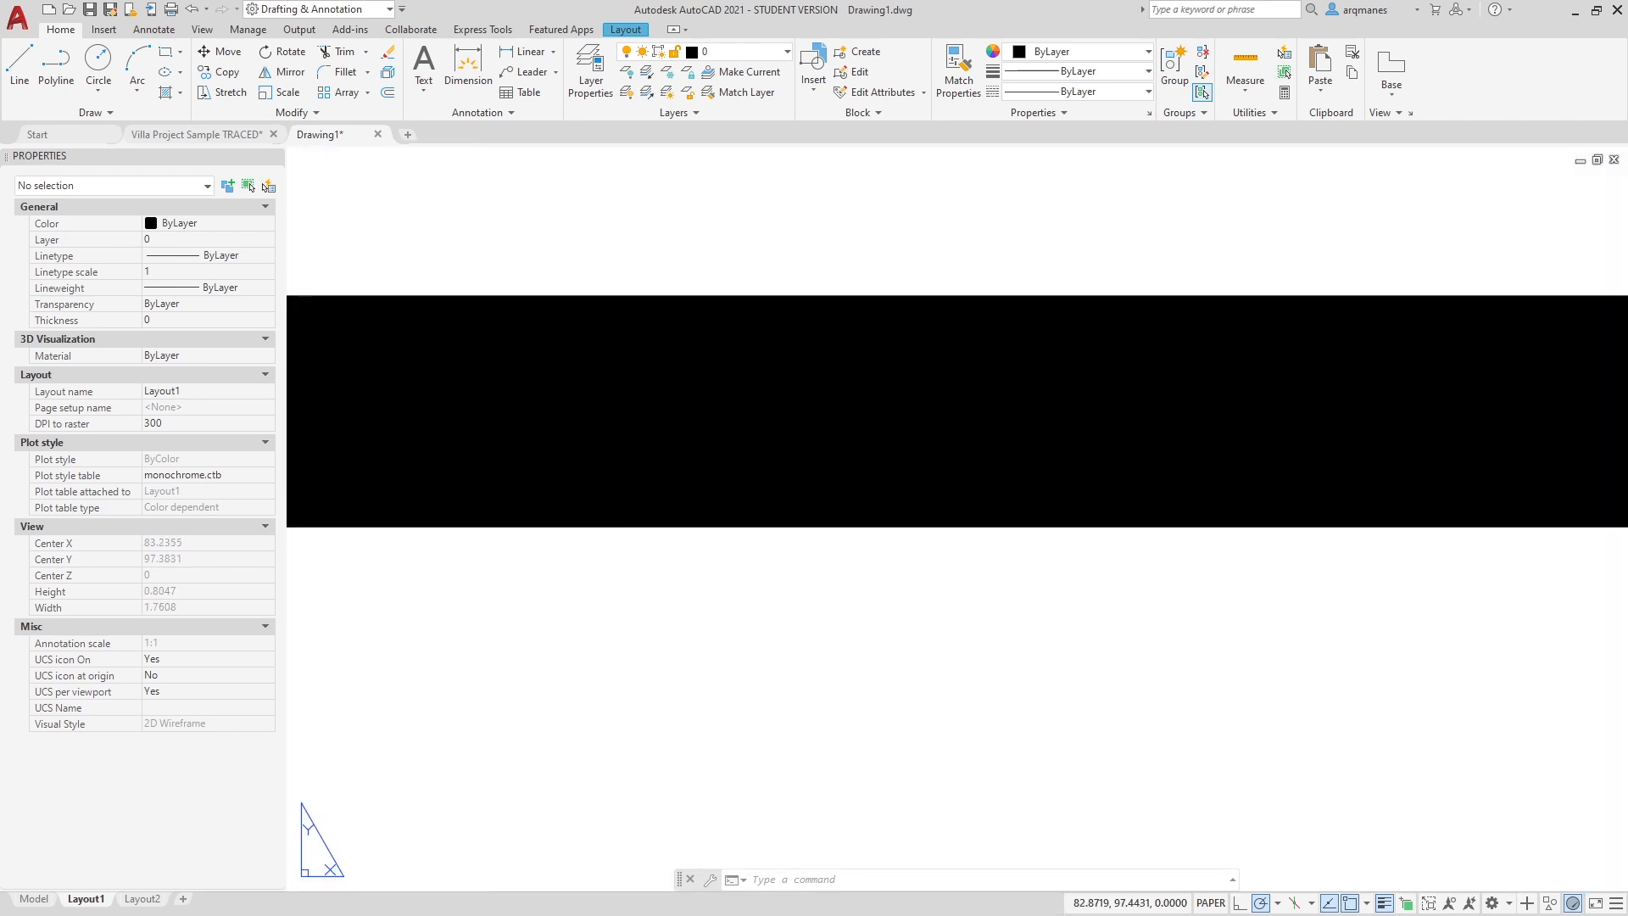
pyautogui.scroll(-17, 635, 400)
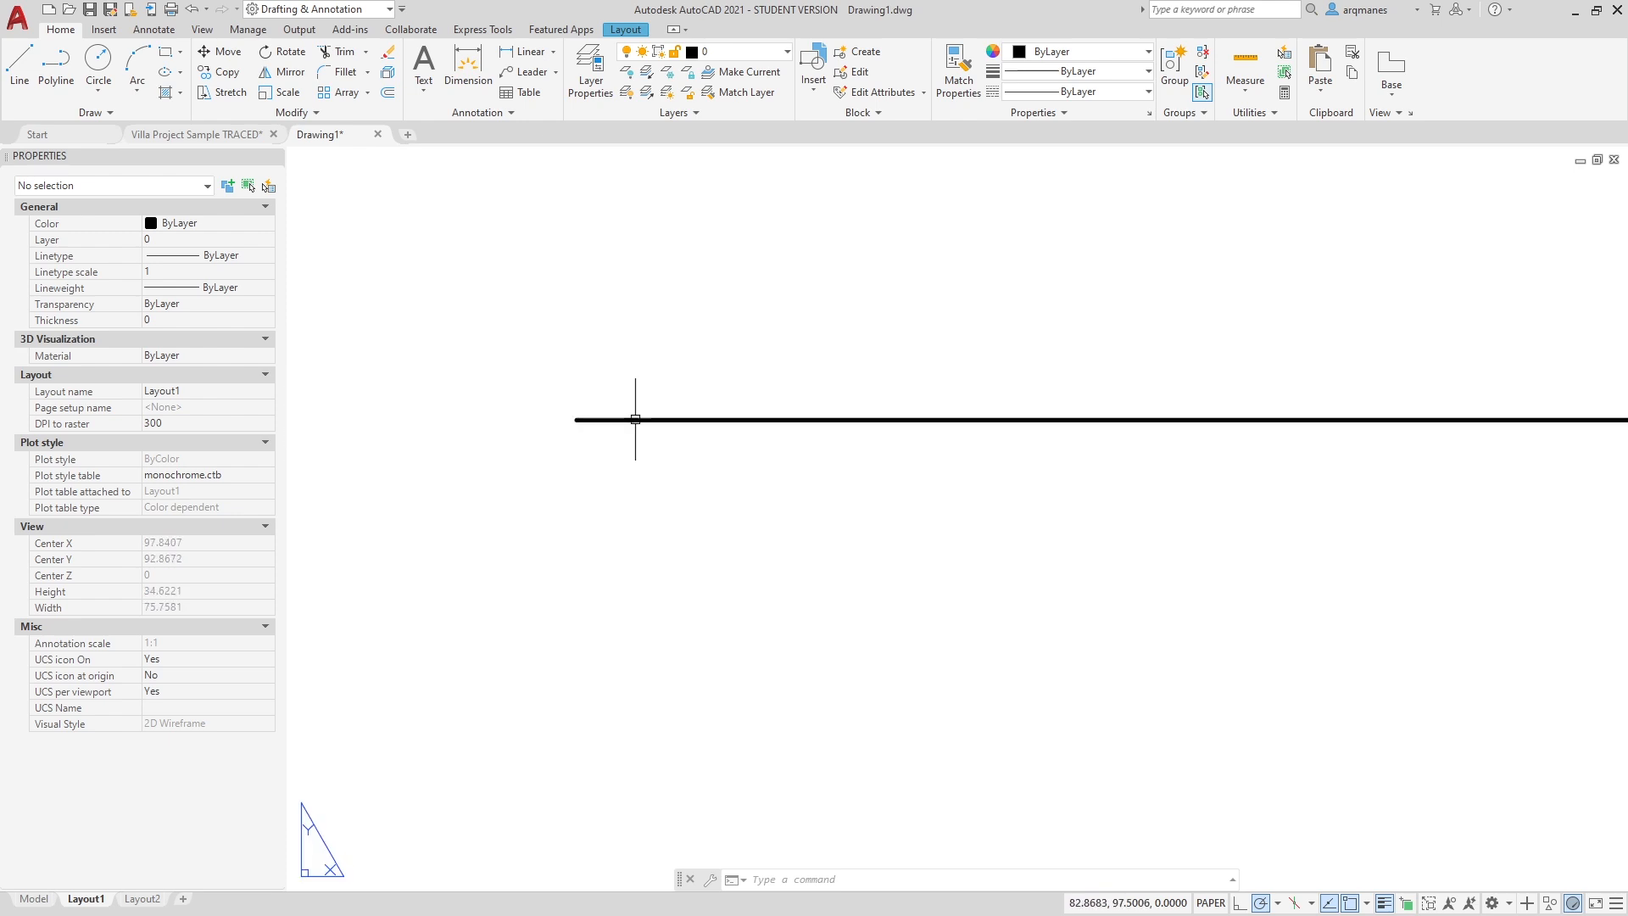
pyautogui.scroll(-5, 594, 475)
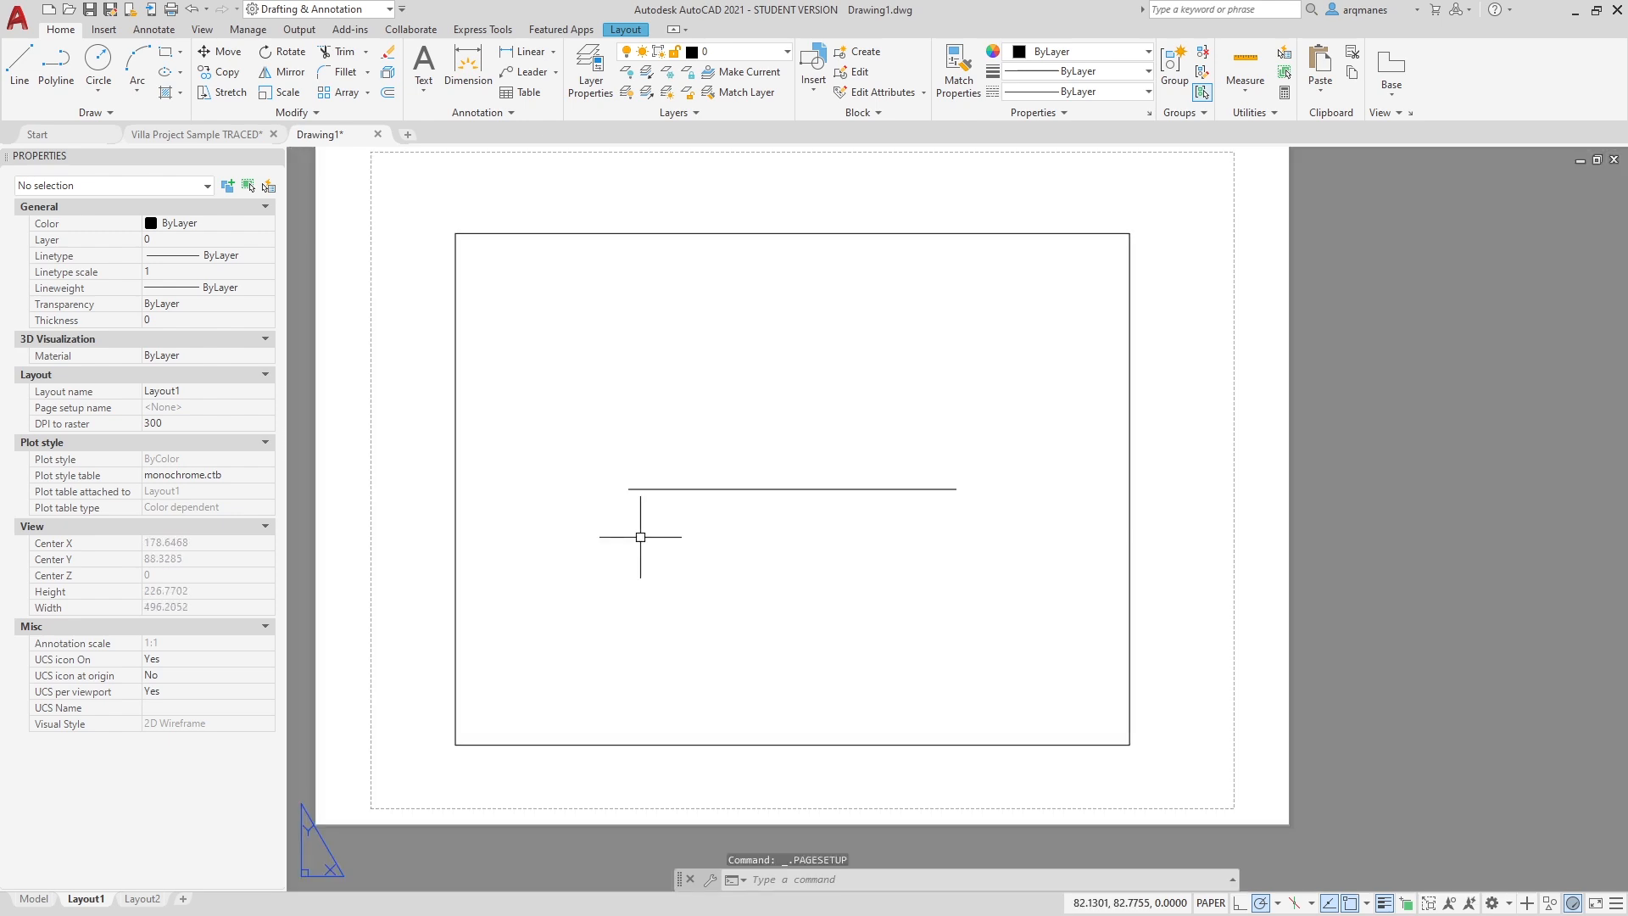
# Change the color of the line in model space to Red.
pyautogui.click(34, 899)
pyautogui.click(889, 531)
pyautogui.click(782, 430)
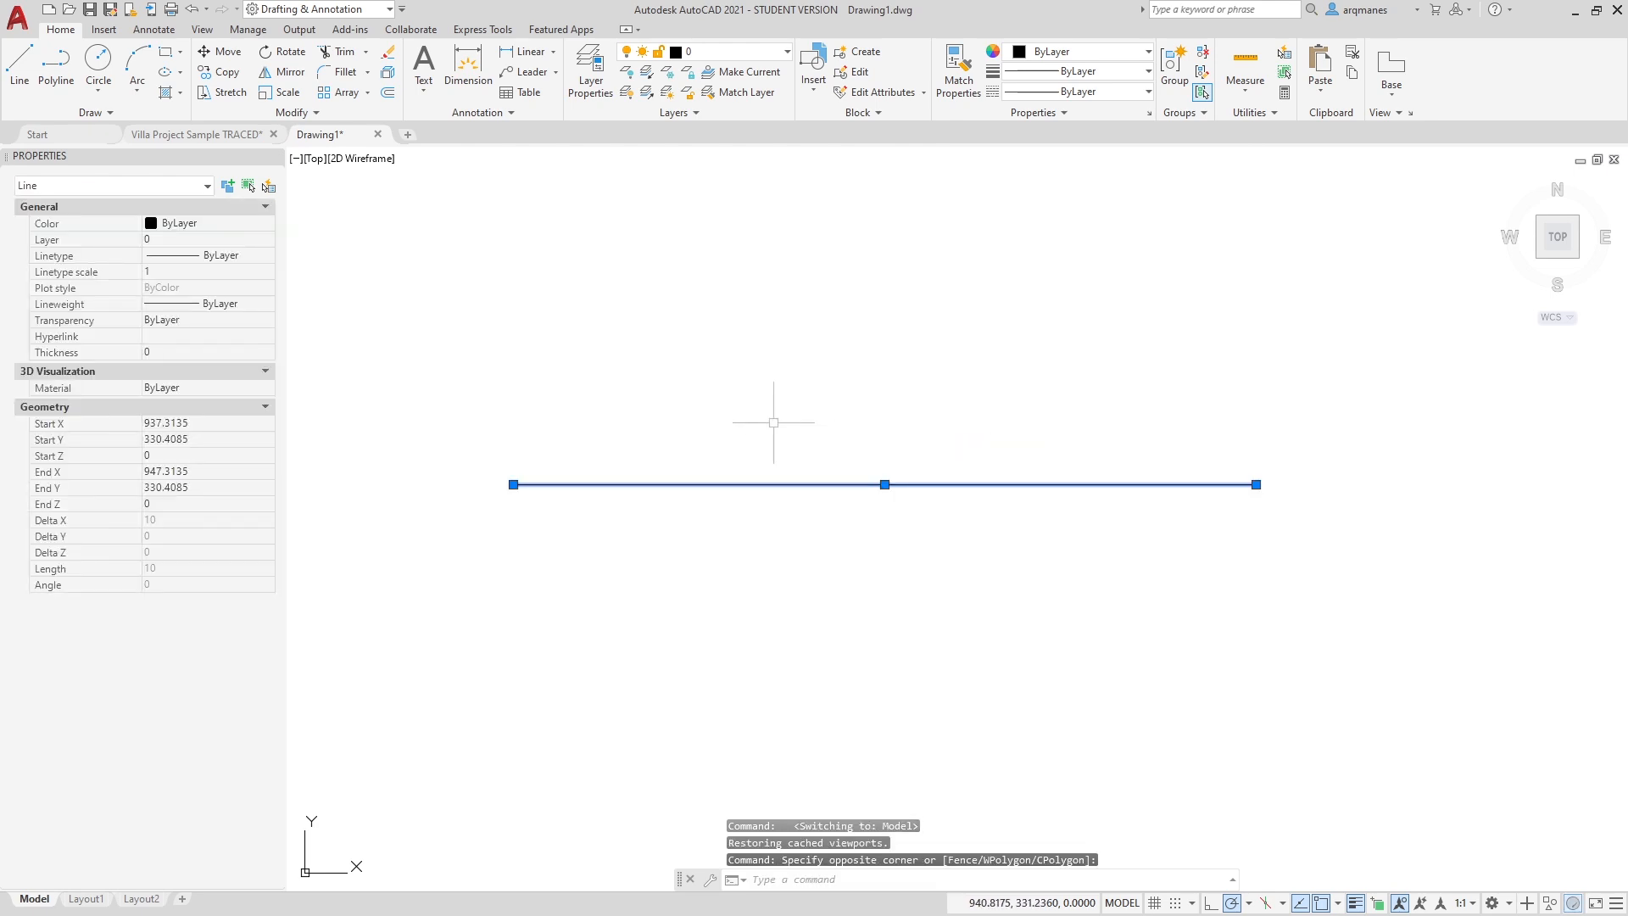
pyautogui.click(1099, 53)
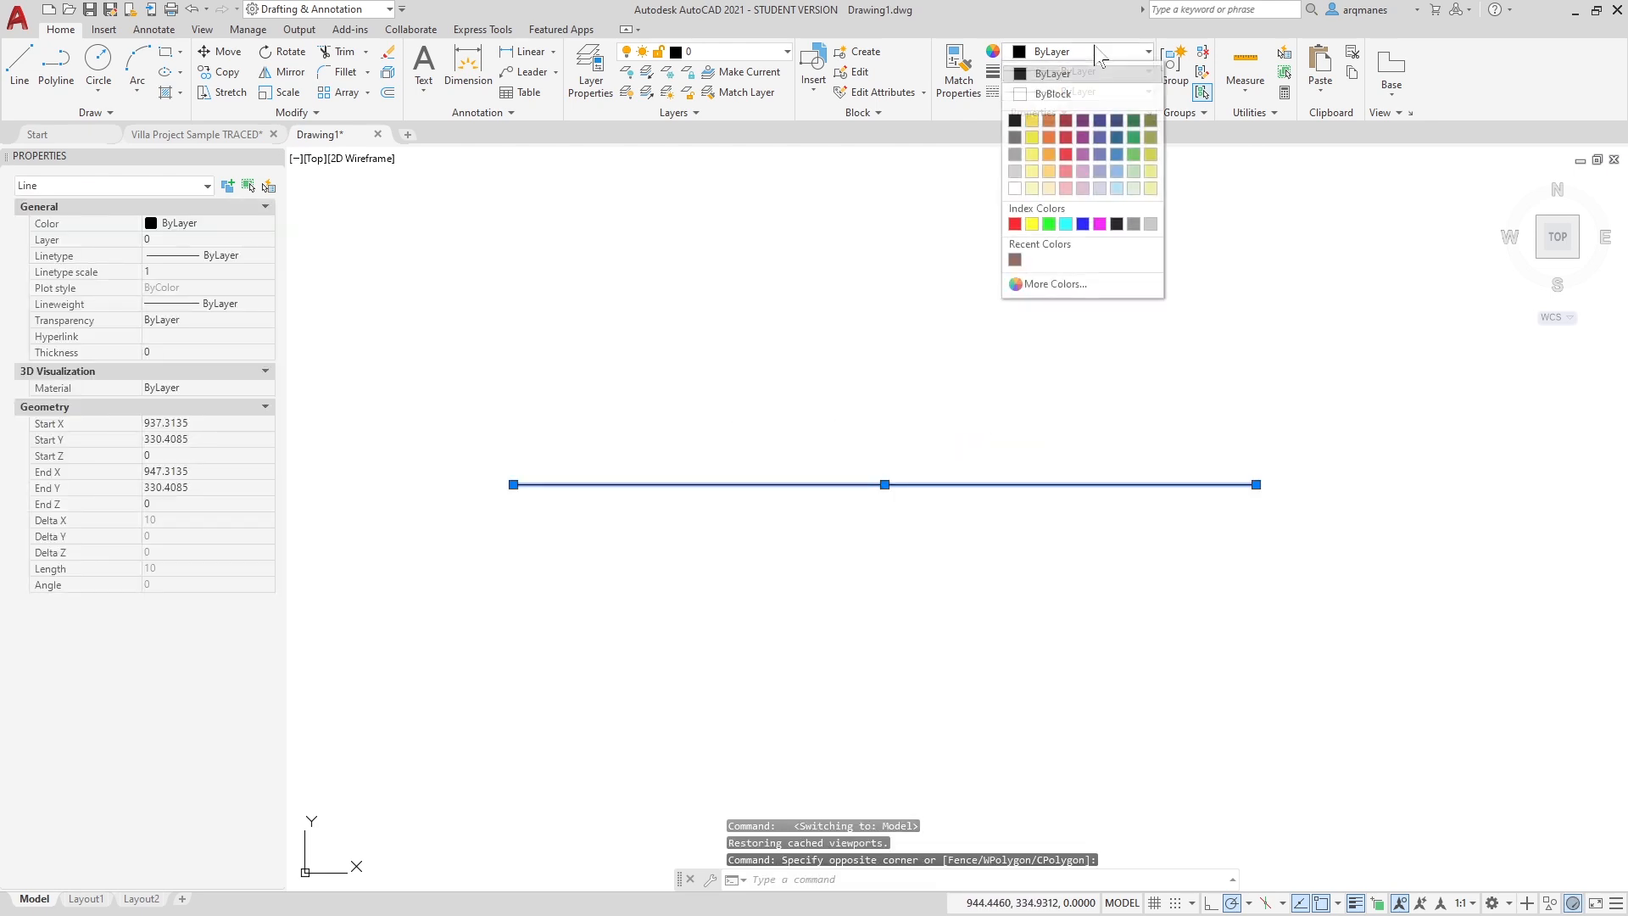
pyautogui.click(1015, 225)
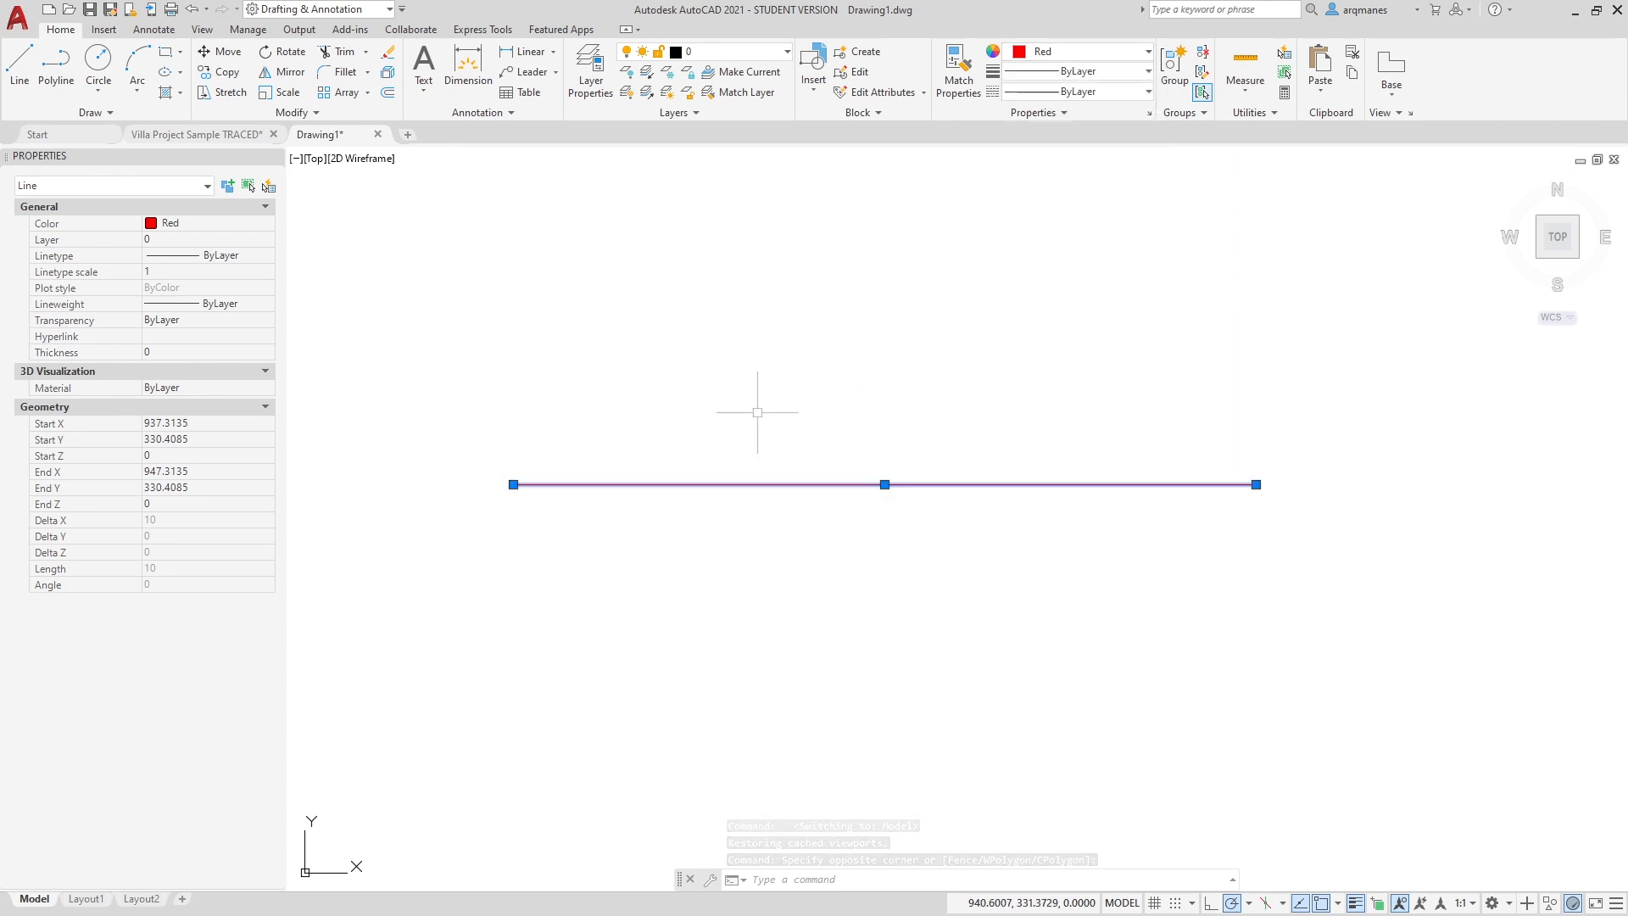
pyautogui.press('Escape')
pyautogui.press('Escape')
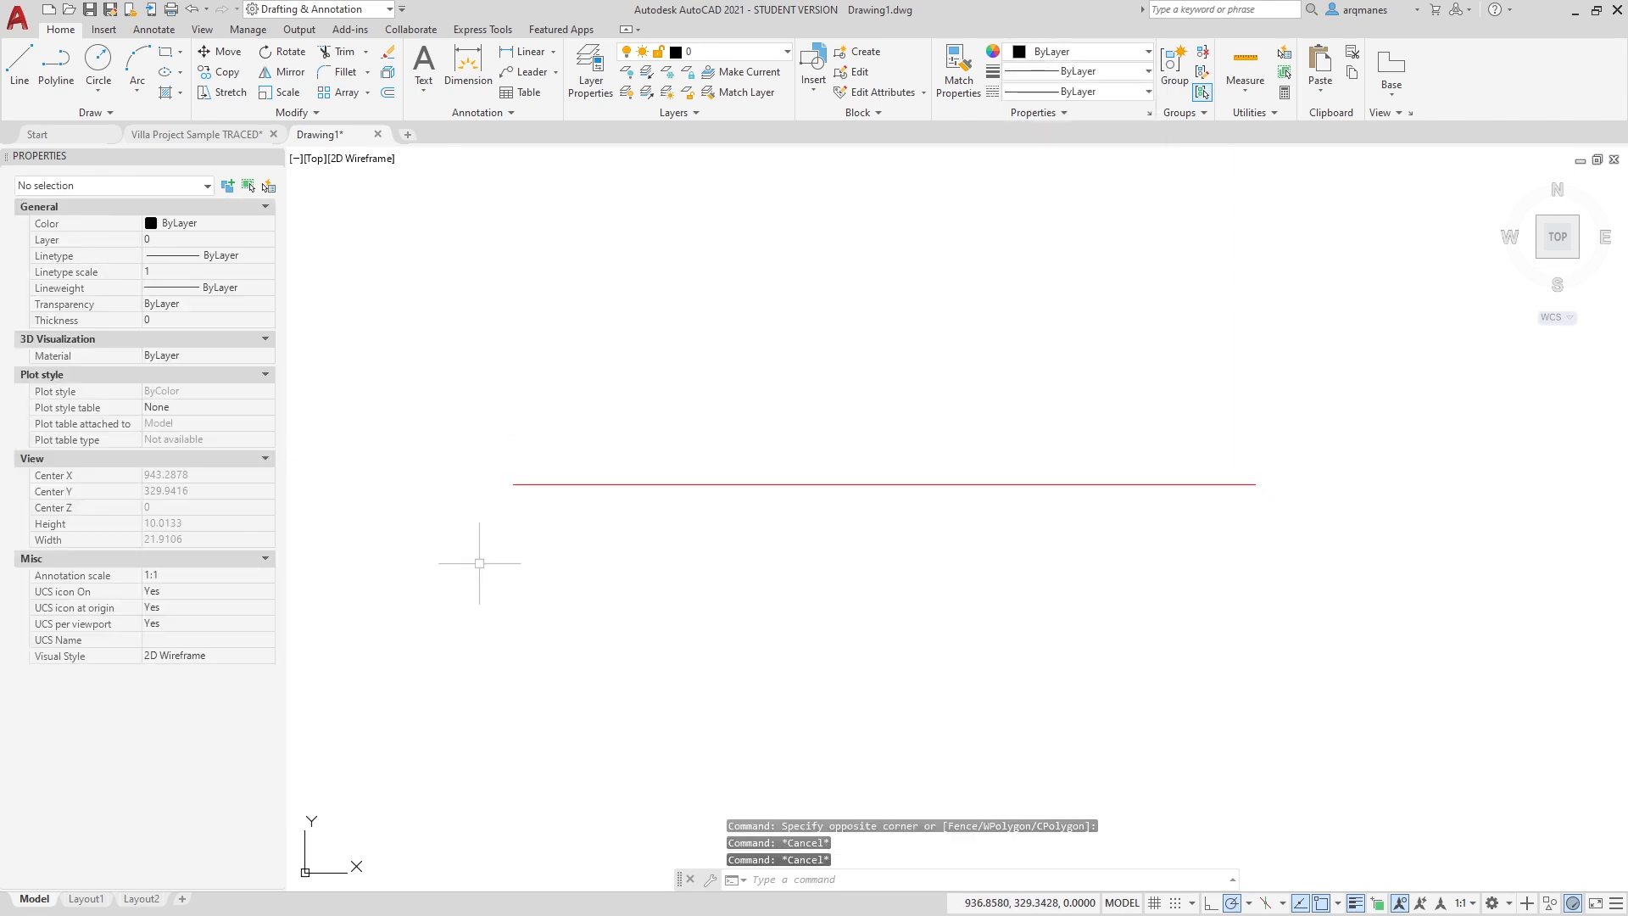
# Compare the line's appearance in Layout1 with lineweight display off and on.
pyautogui.click(90, 900)
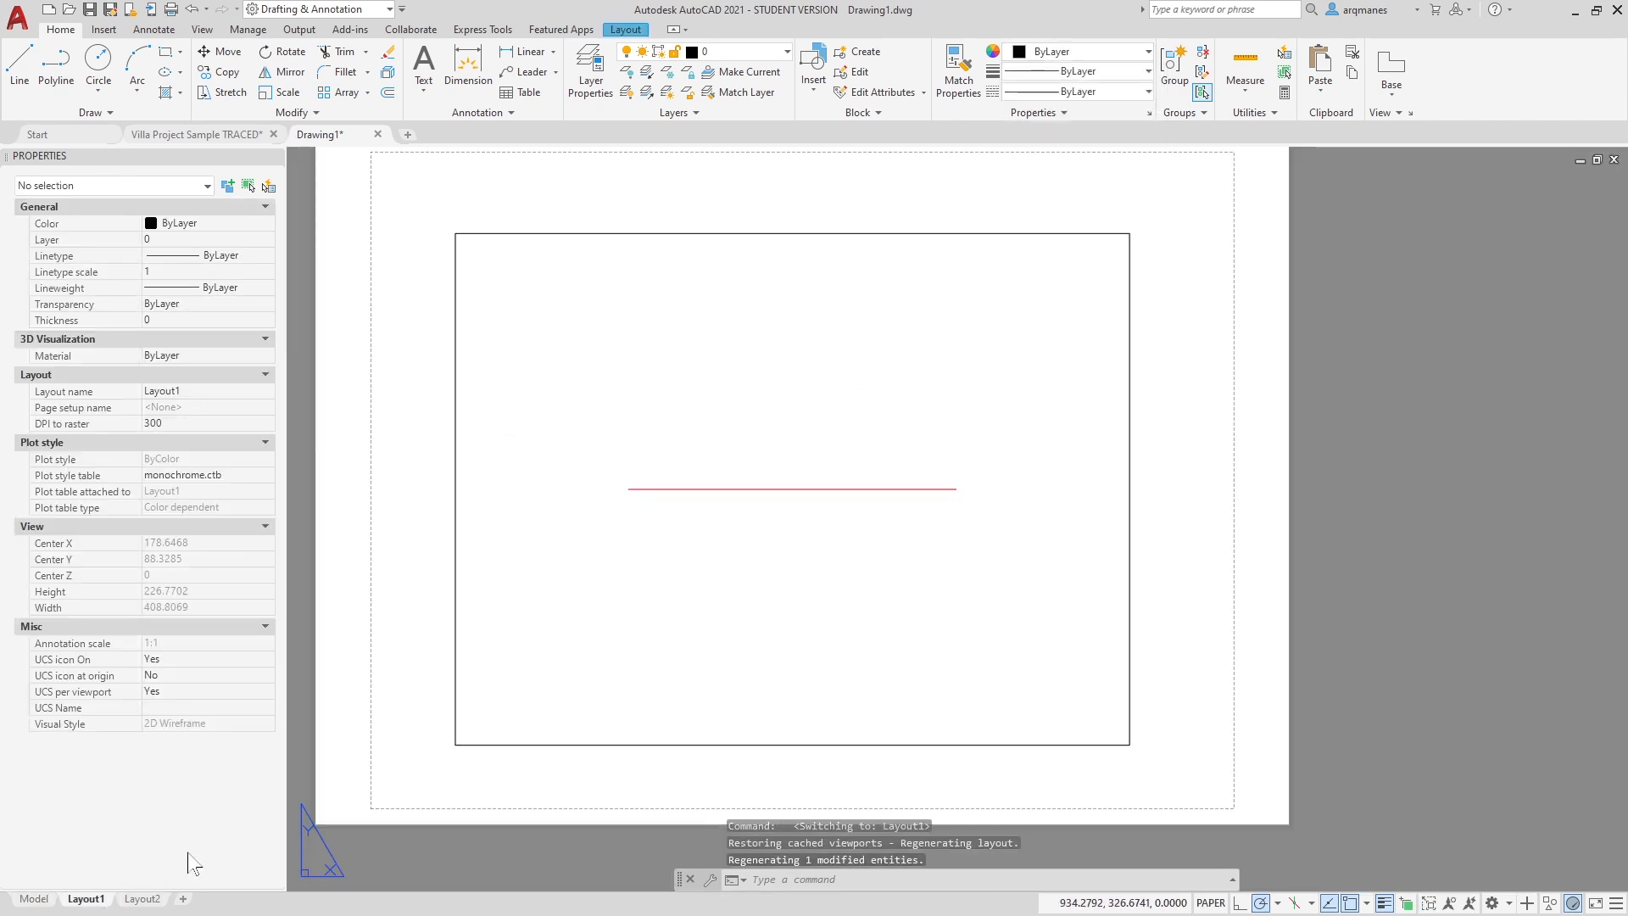
pyautogui.scroll(3, 679, 488)
pyautogui.scroll(2, 679, 487)
pyautogui.click(1384, 903)
pyautogui.click(1384, 902)
pyautogui.scroll(-5, 724, 483)
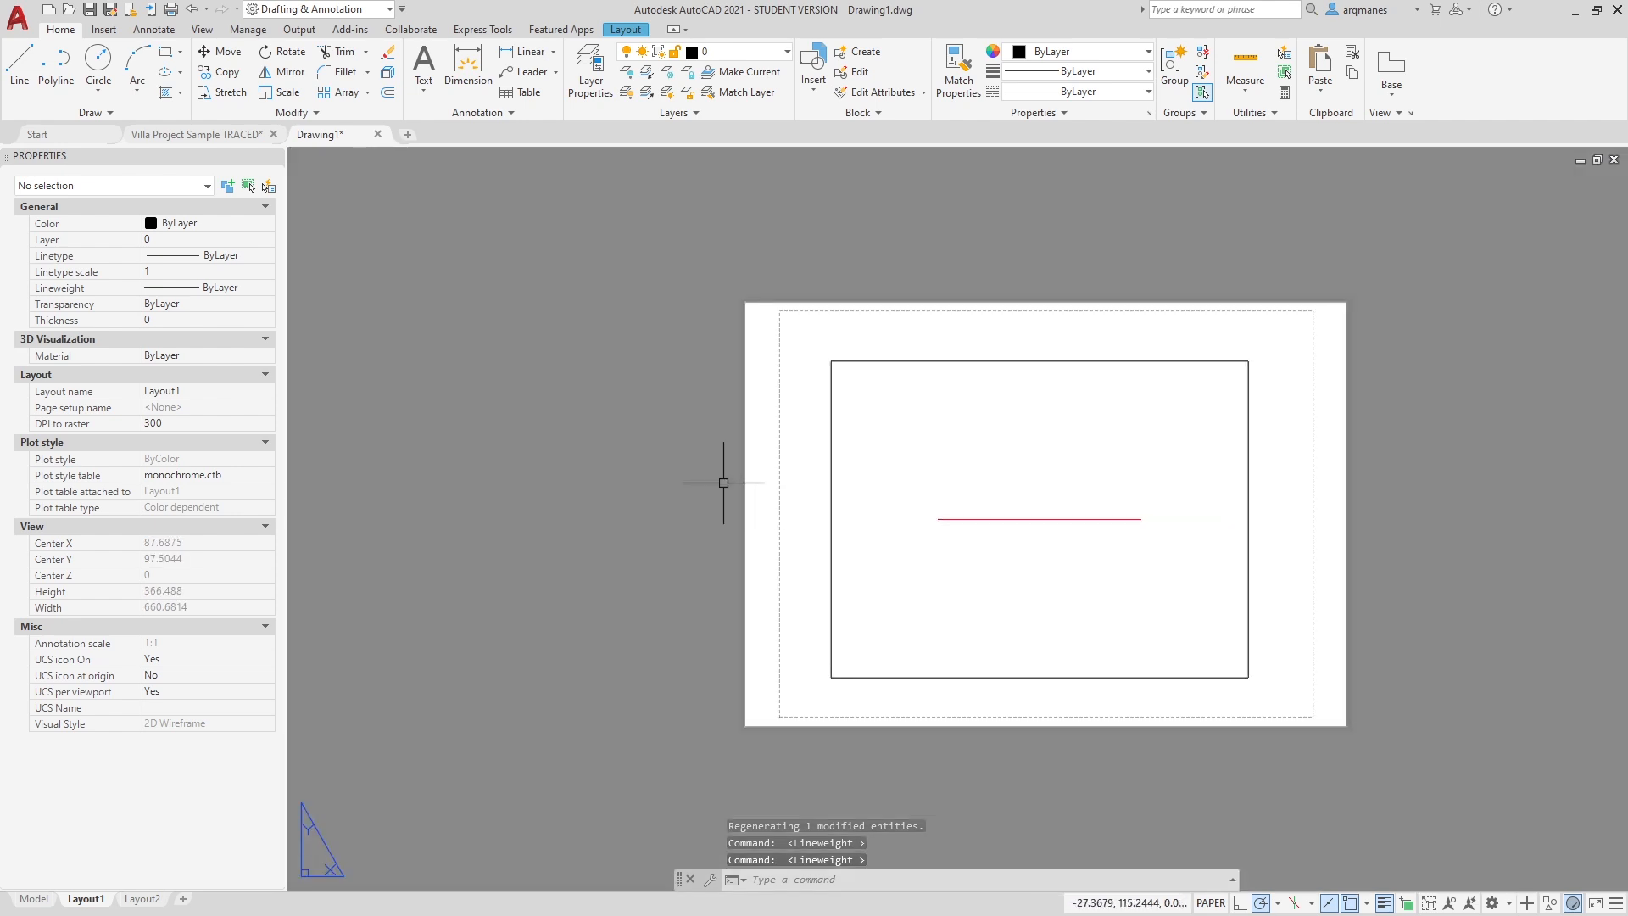
# Preview the Layout1 plot, examine the plotted line up close, and open the monochrome.ctb plot style table for review.
pyautogui.scroll(2, 1377, 498)
pyautogui.write('t')
pyautogui.press('Return')
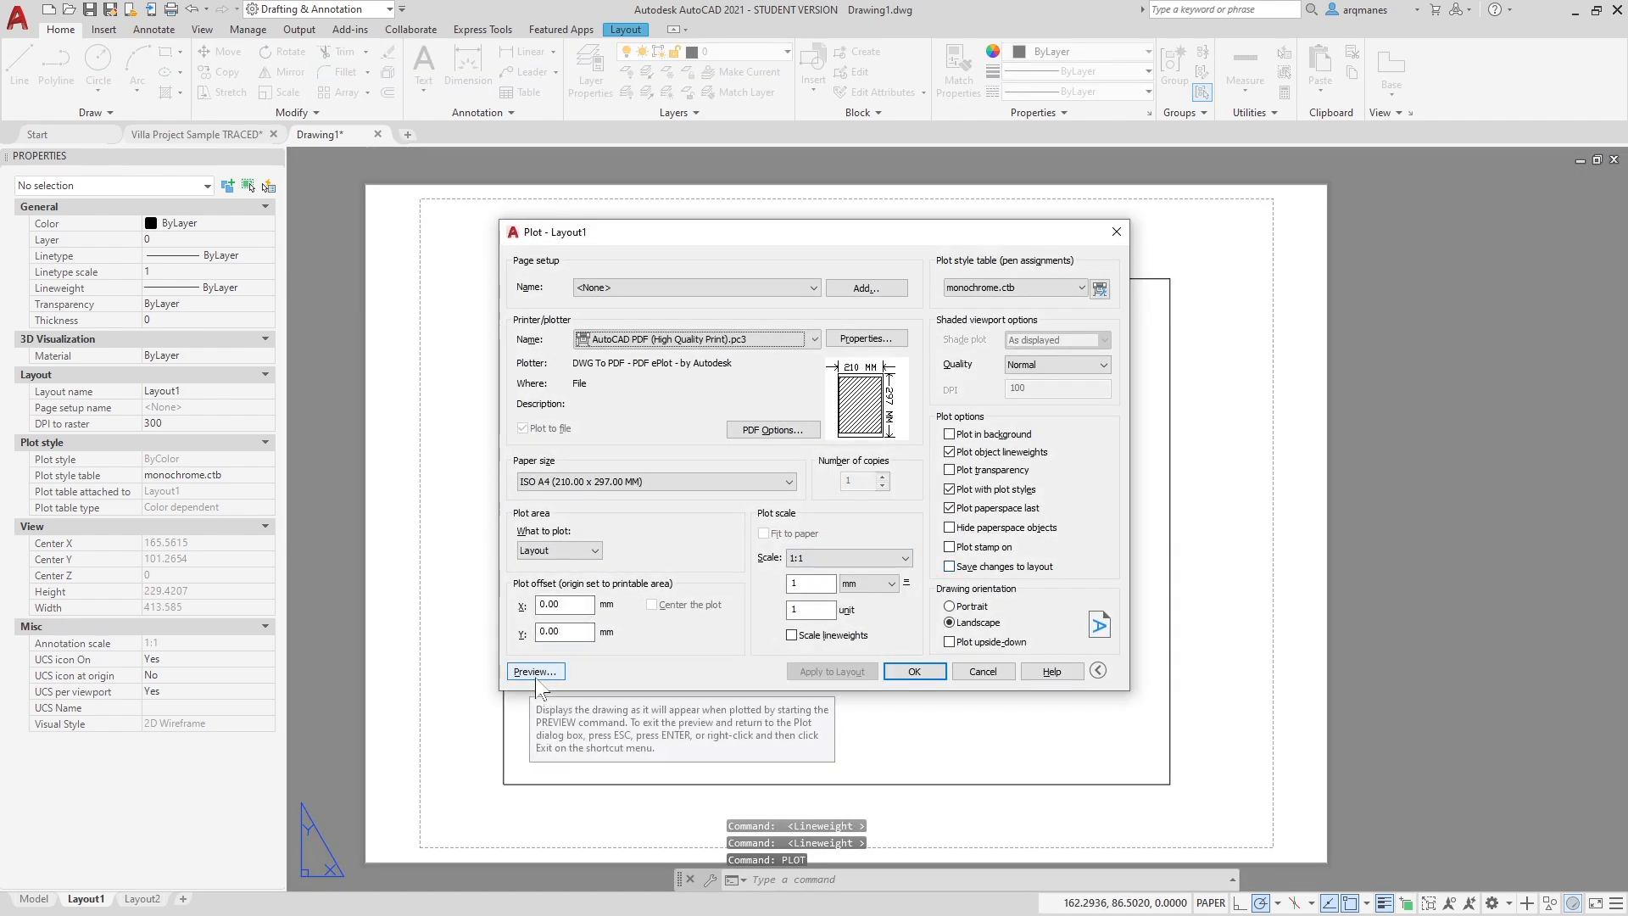
pyautogui.click(536, 673)
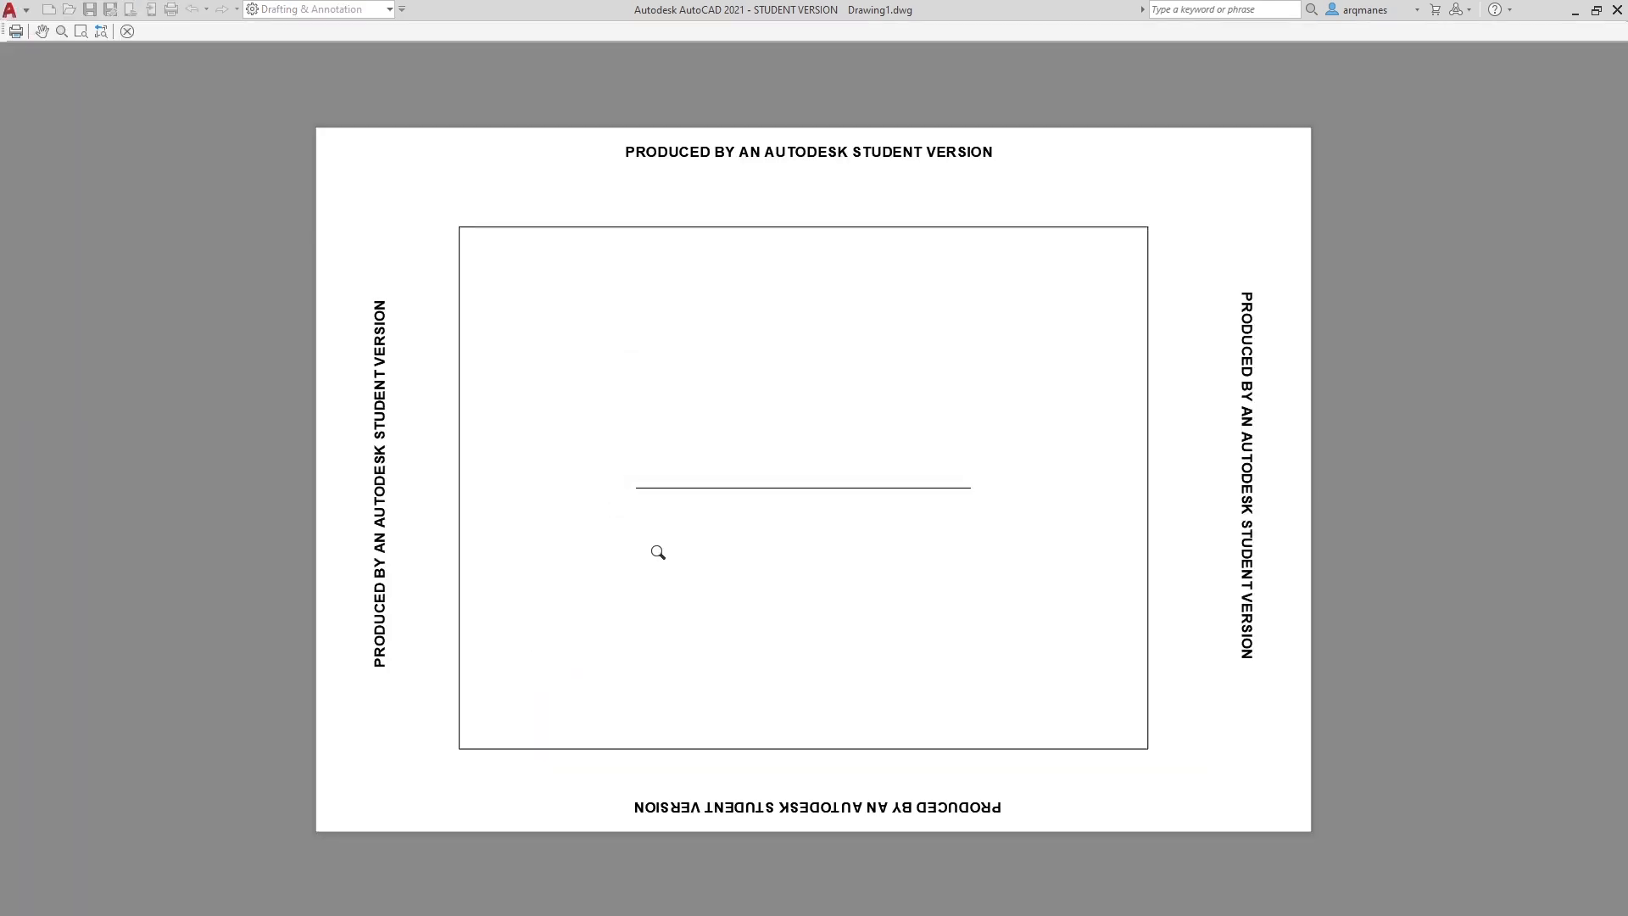
pyautogui.scroll(8, 680, 499)
pyautogui.scroll(-8, 373, 468)
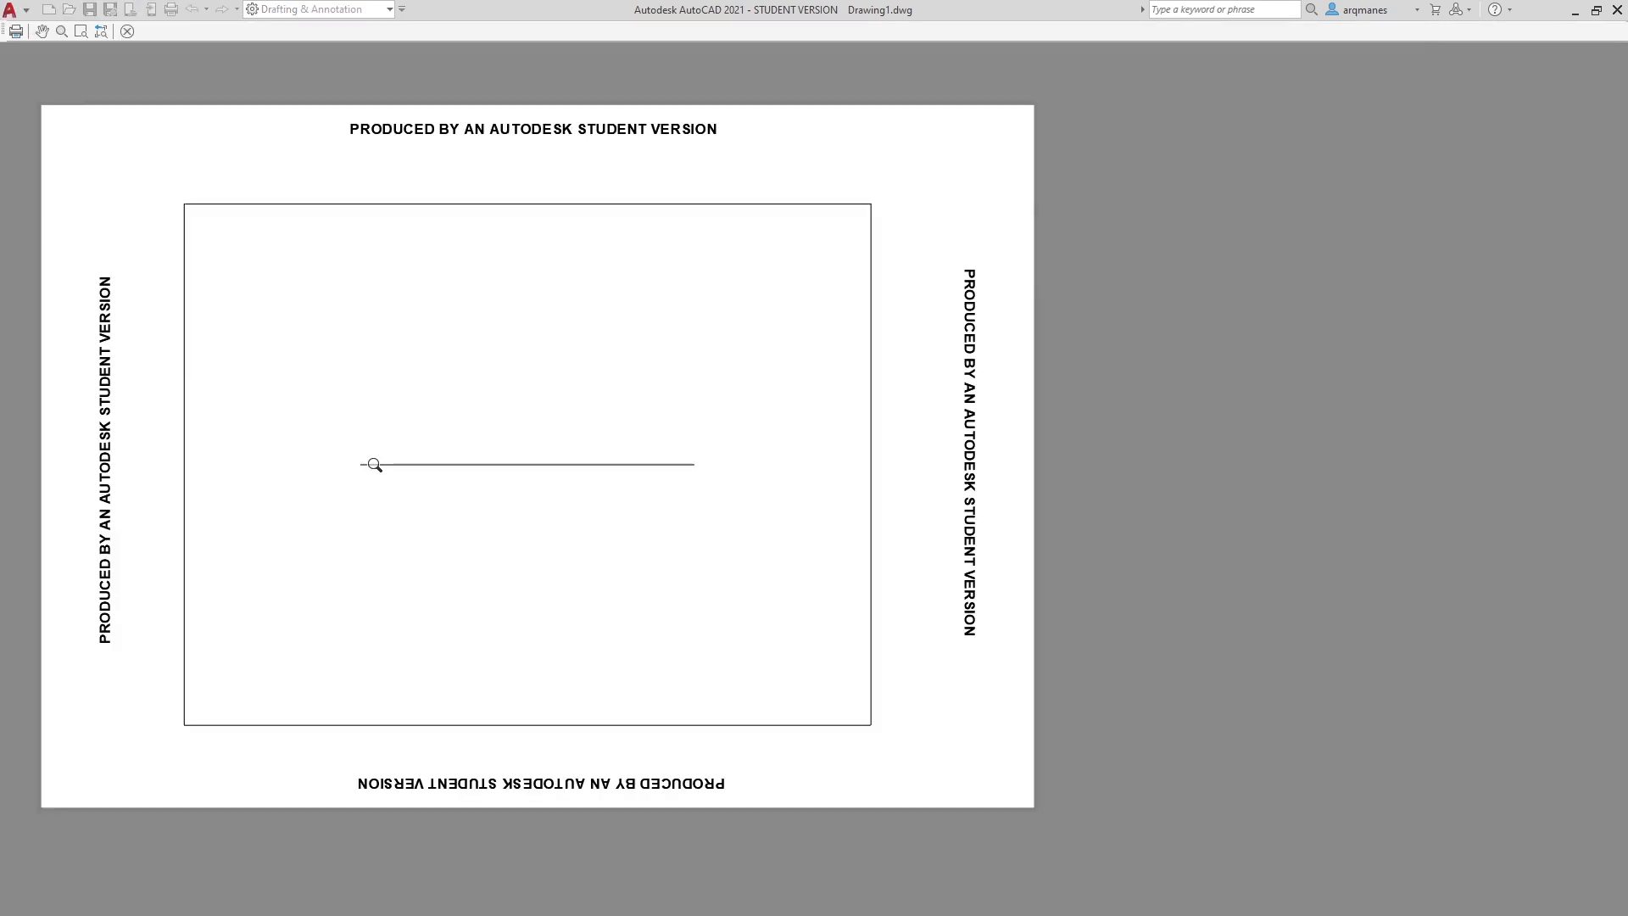
pyautogui.press('Escape')
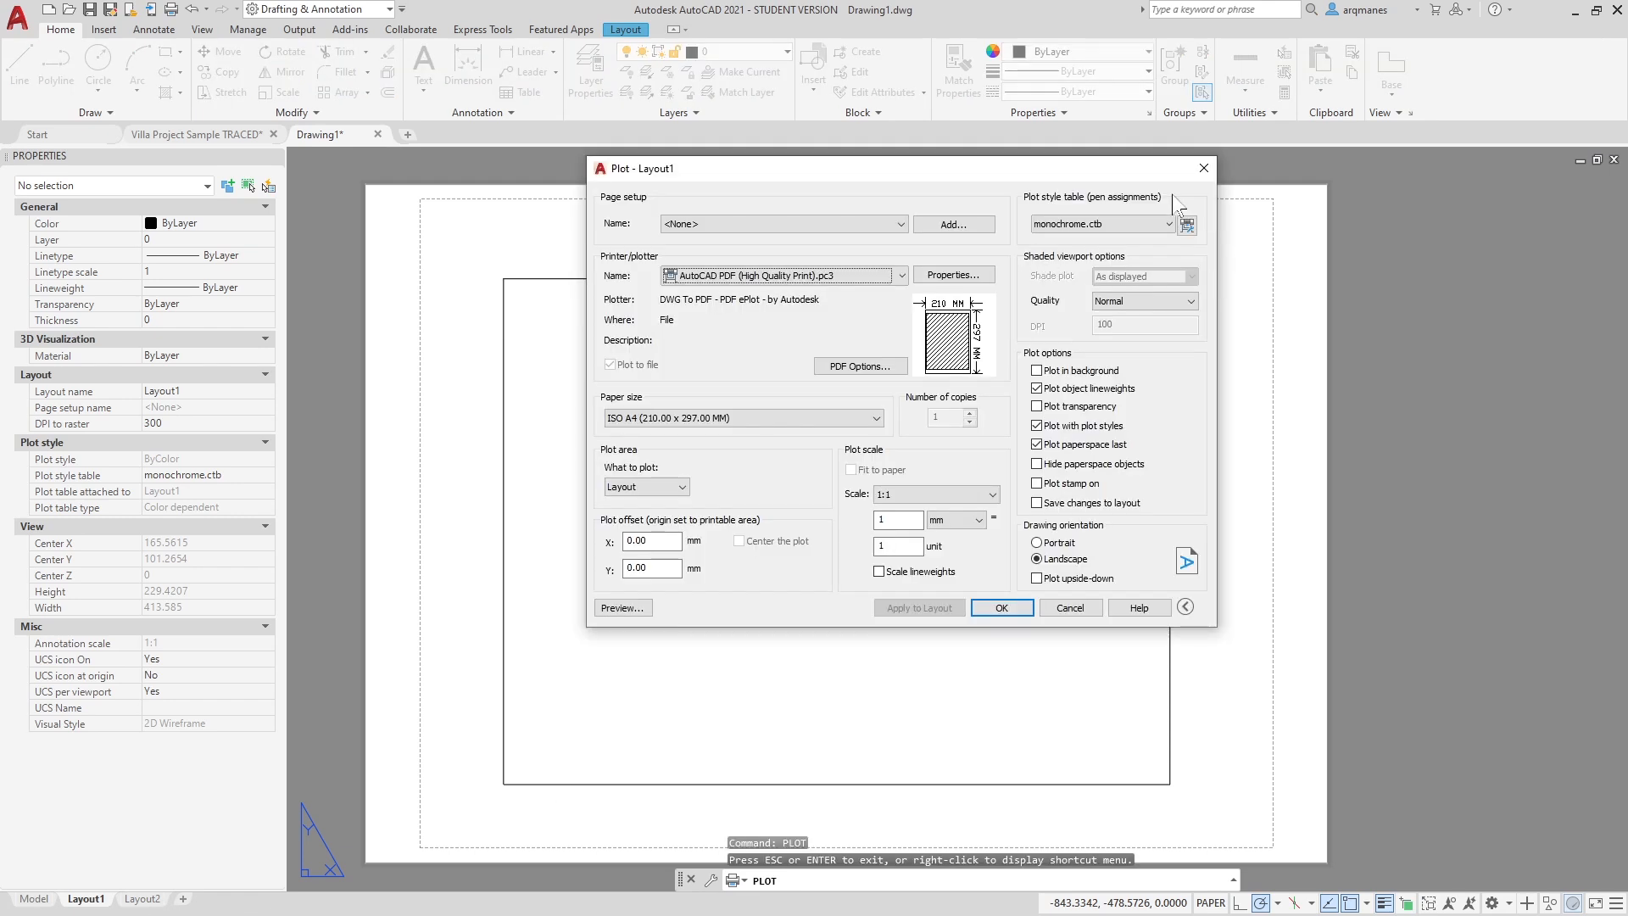
pyautogui.click(1187, 225)
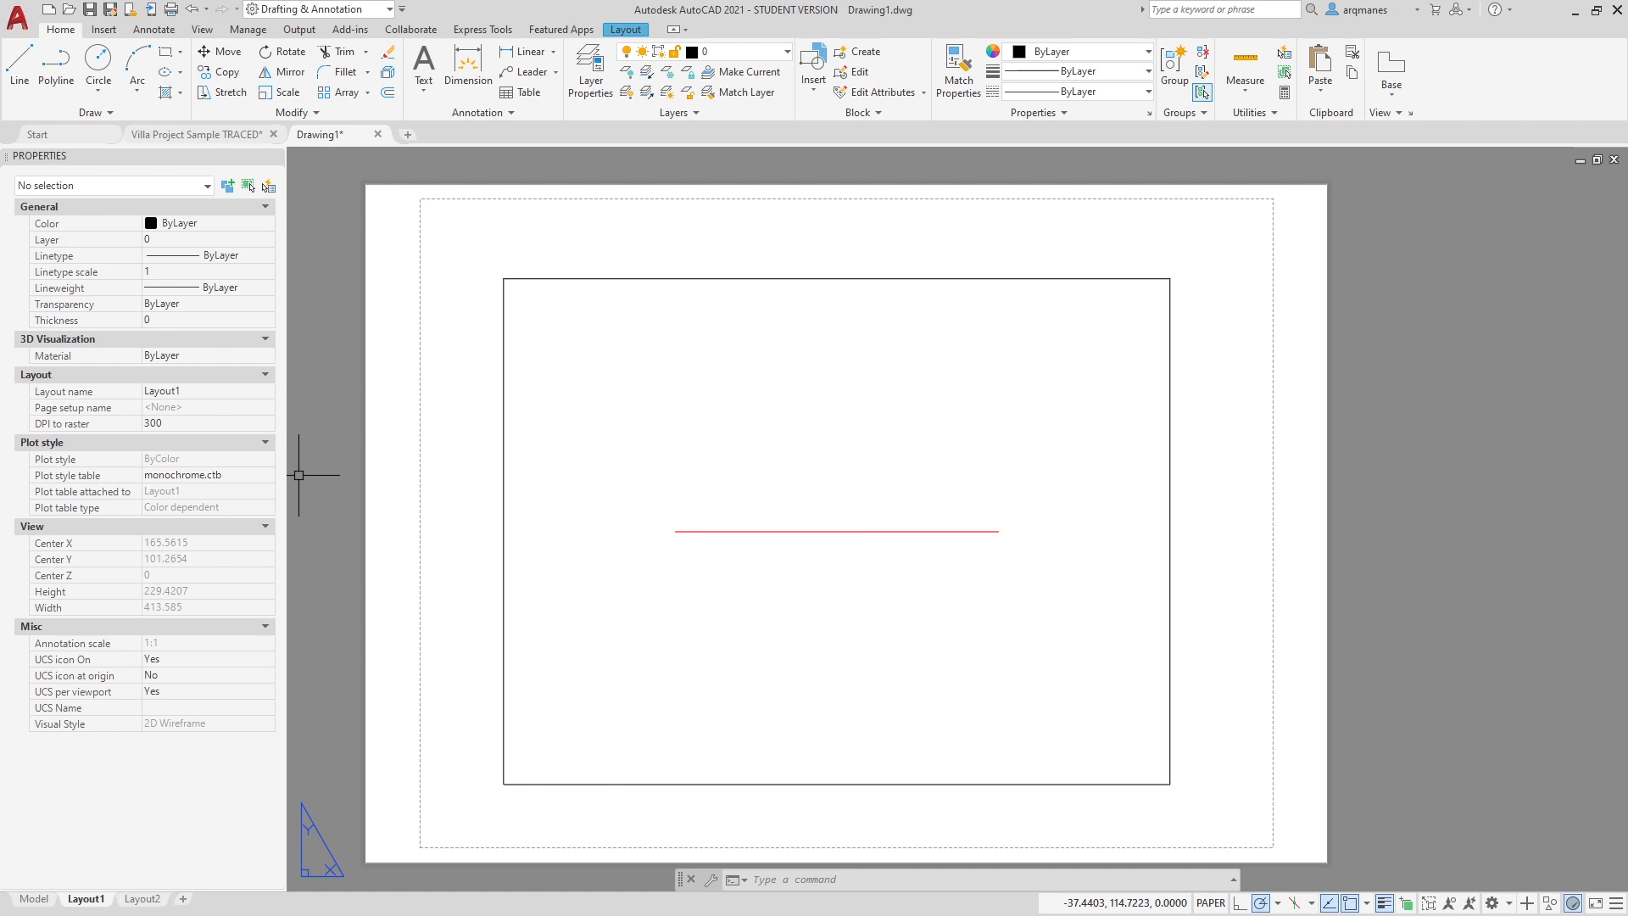
# Review the properties of the line in model space and of its layer.
pyautogui.click(34, 899)
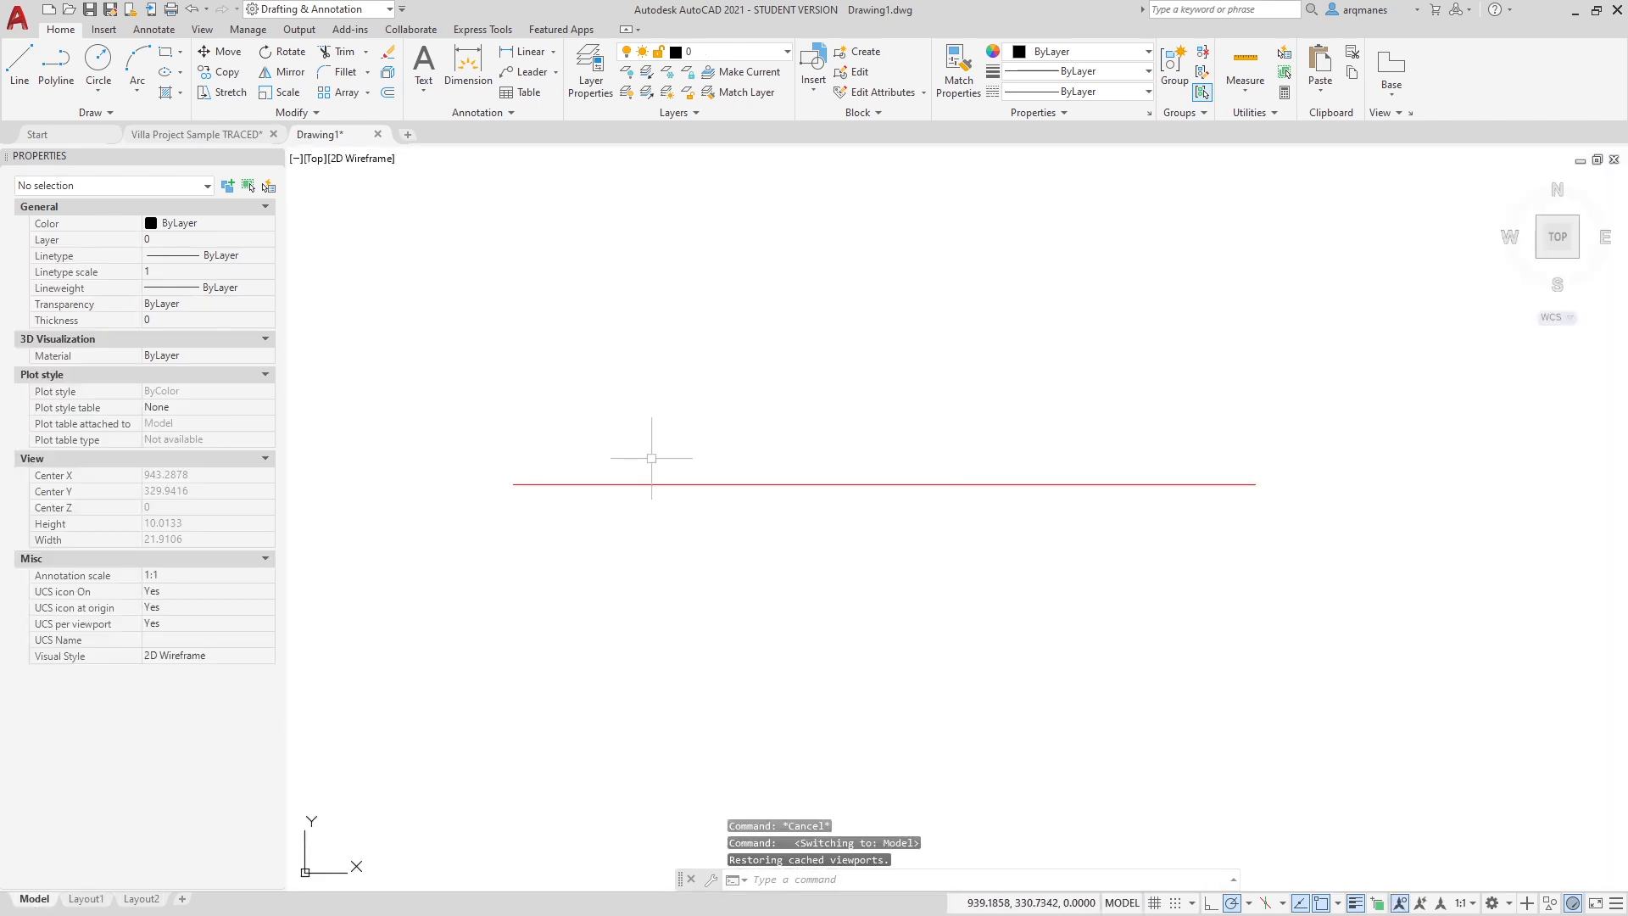
pyautogui.click(701, 510)
pyautogui.click(623, 444)
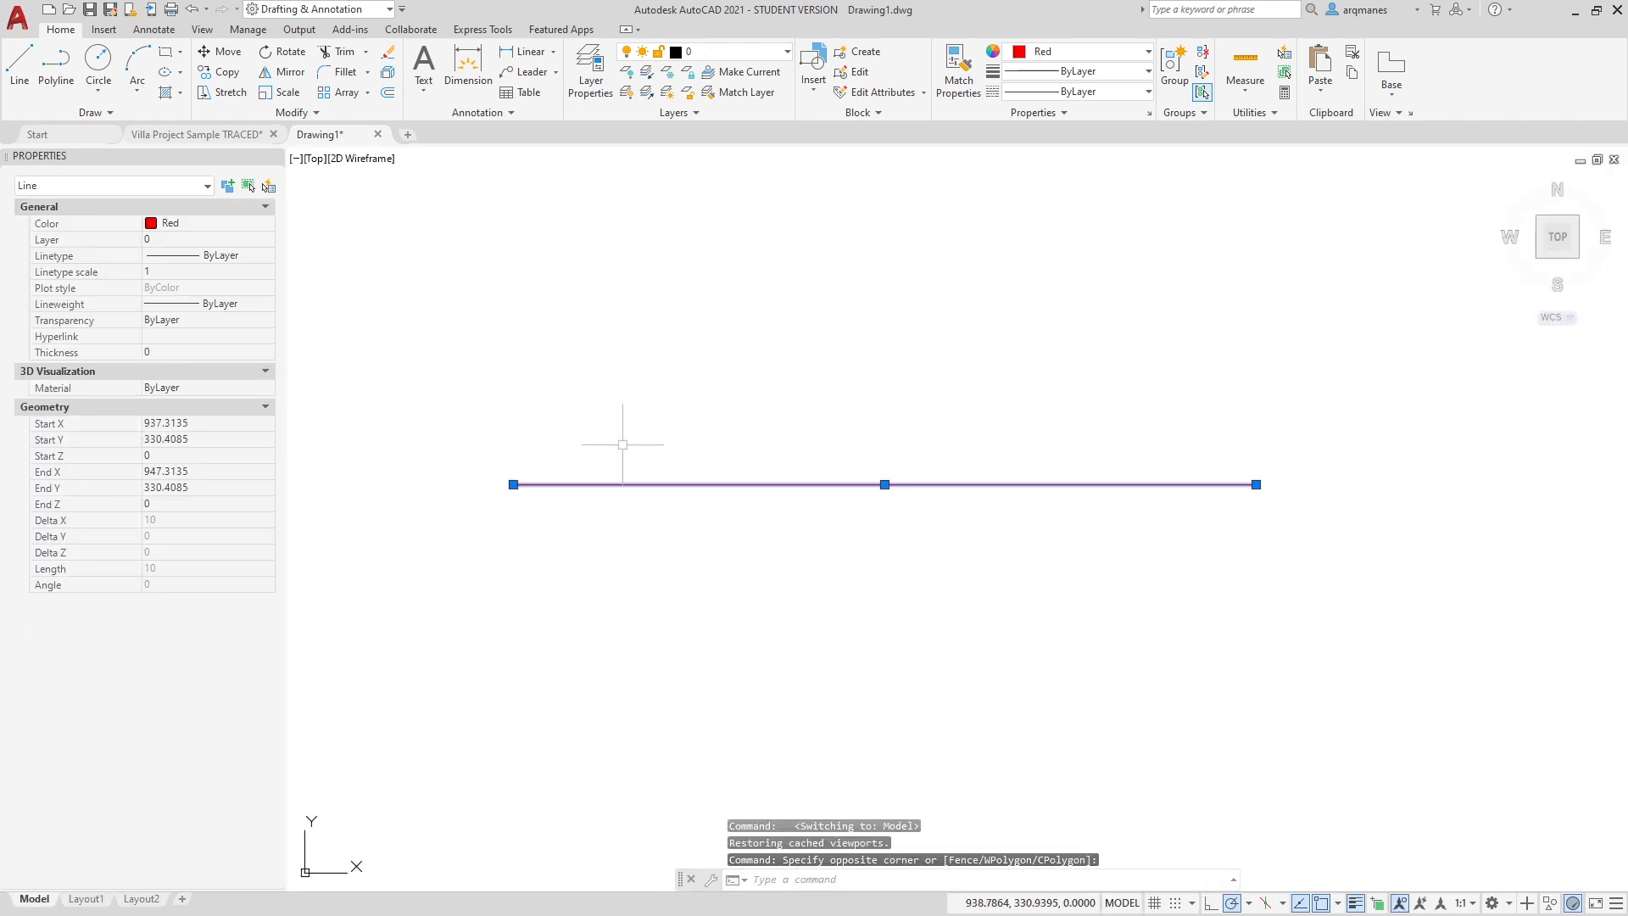
pyautogui.click(593, 71)
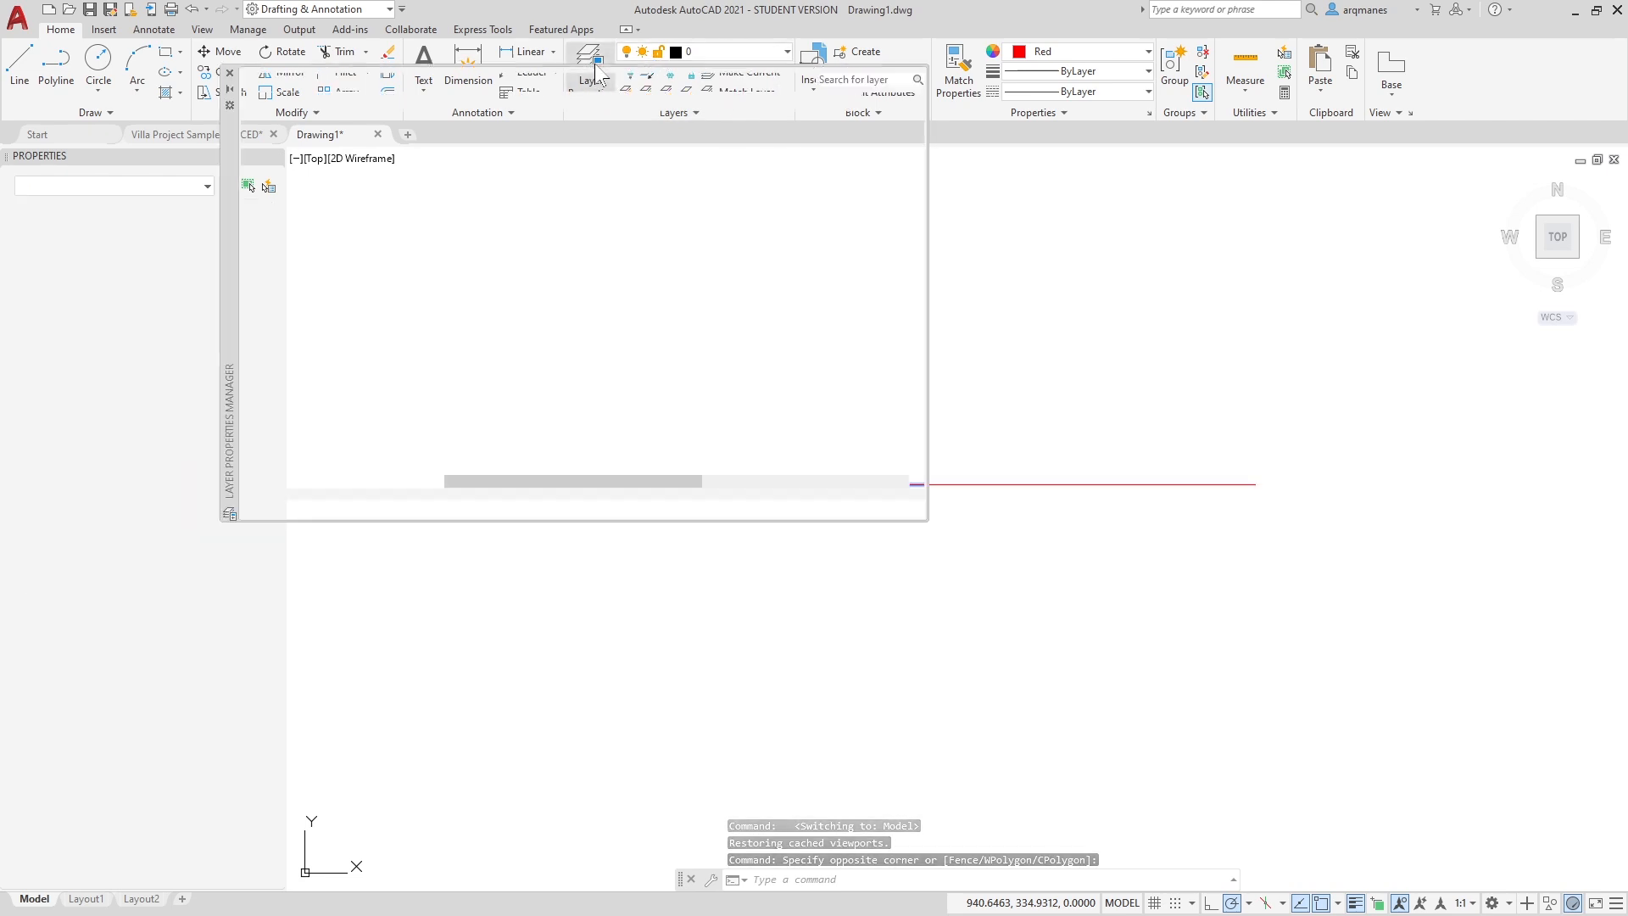
pyautogui.click(229, 73)
pyautogui.moveTo(793, 449); pyautogui.dragTo(795, 487, button='middle')
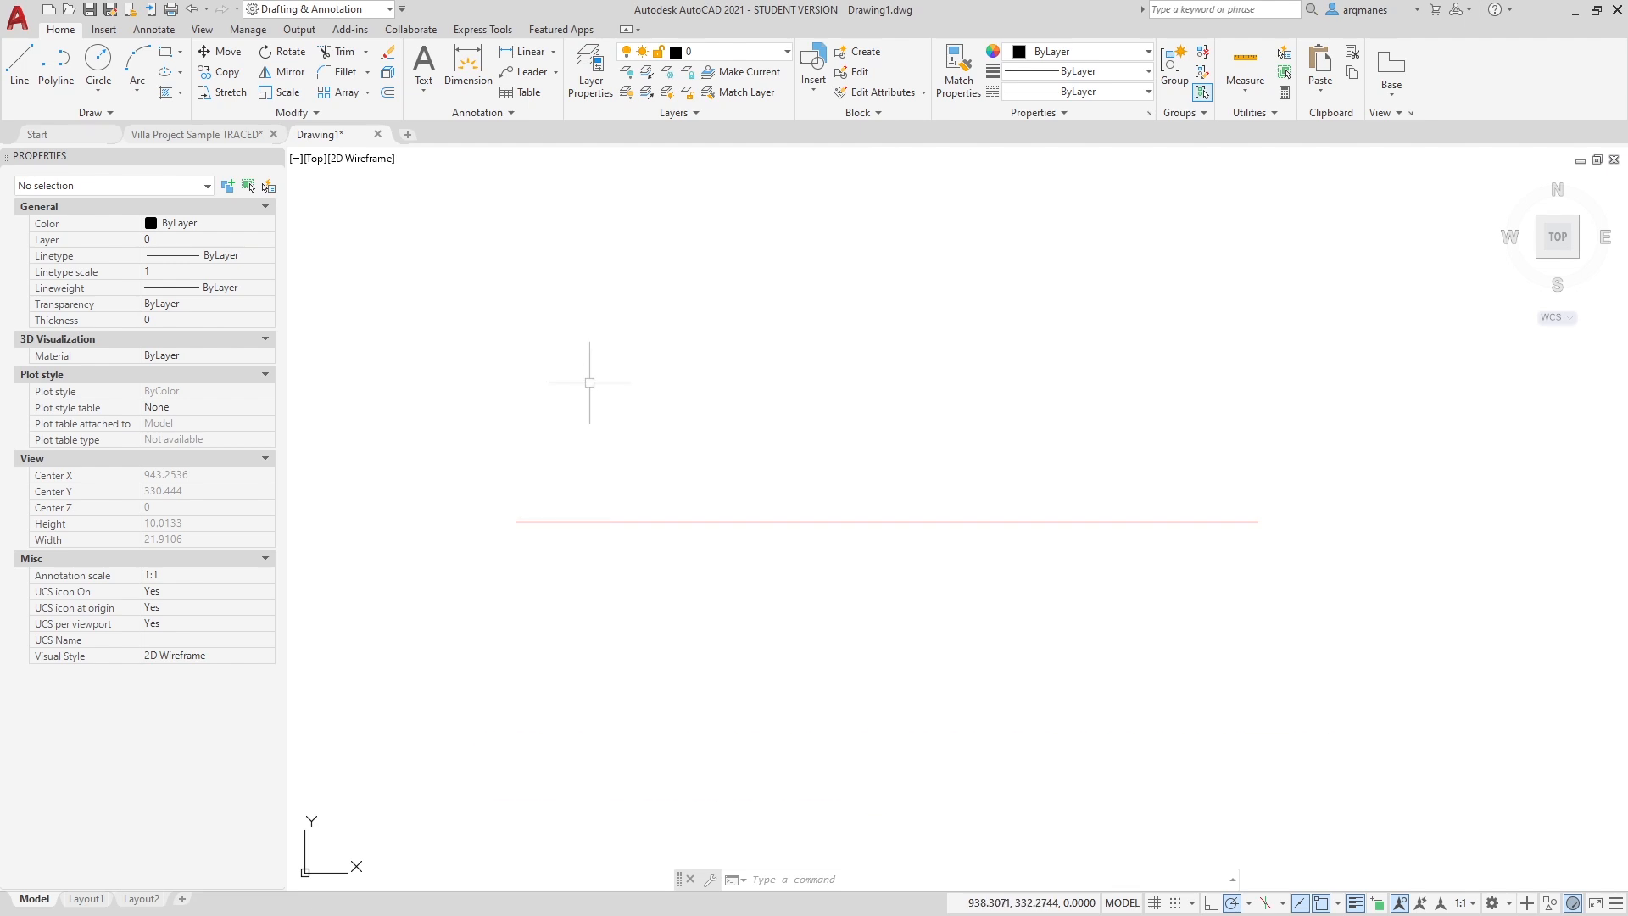
# Review the default lineweight in the Options user preferences and the lineweight assigned to layer 0, without changing either.
pyautogui.write('p')
pyautogui.press('Return')
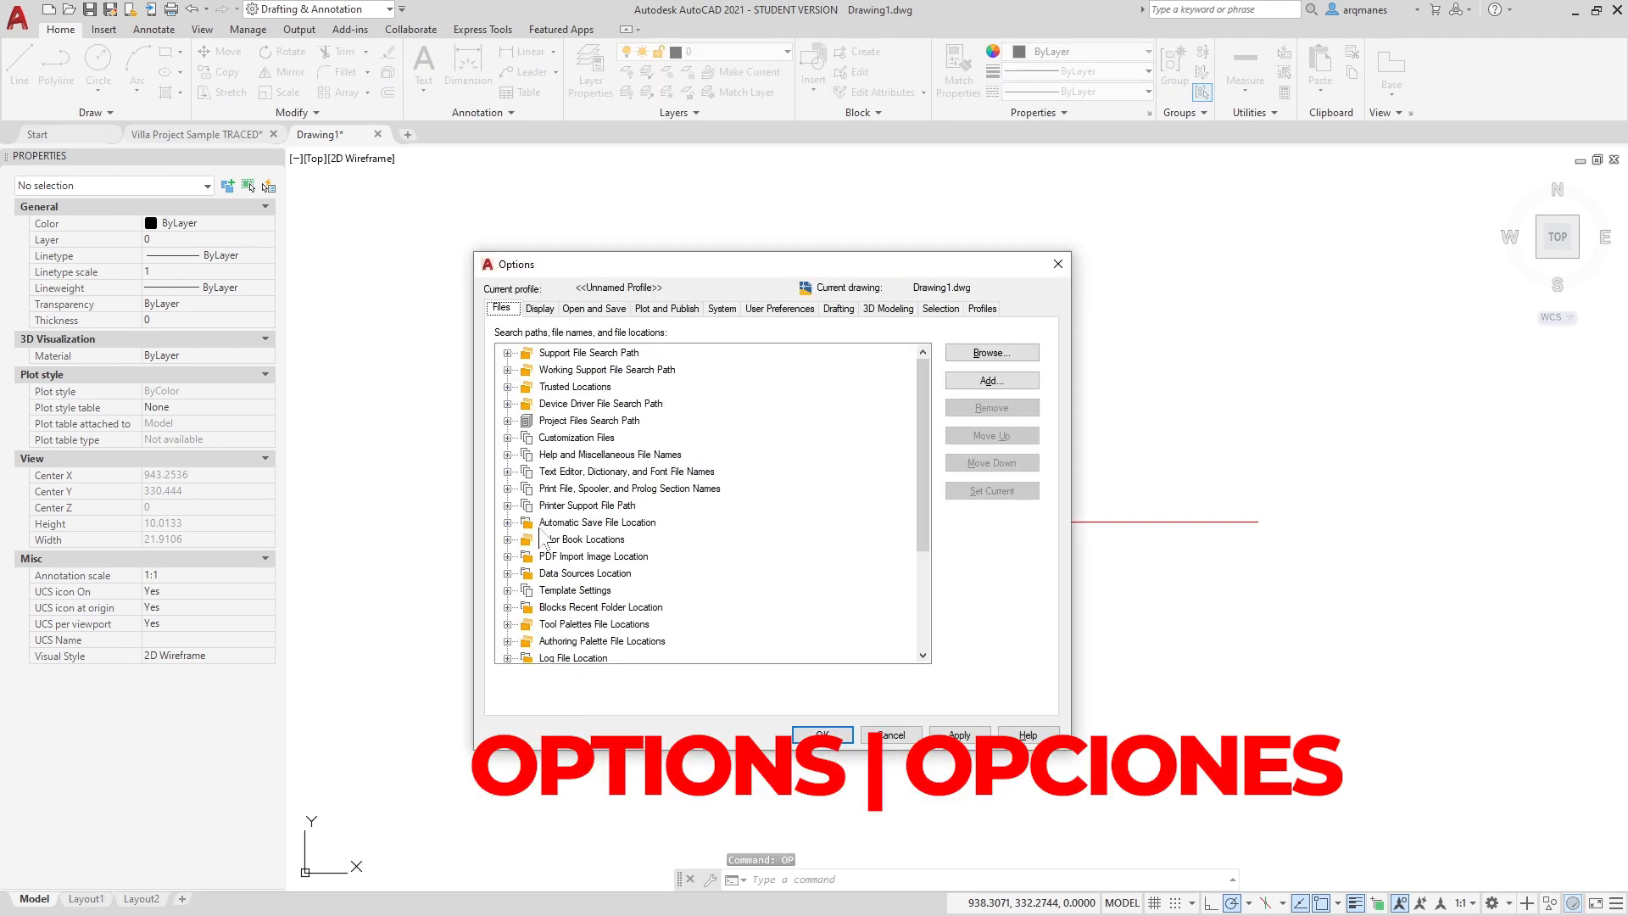
pyautogui.click(792, 310)
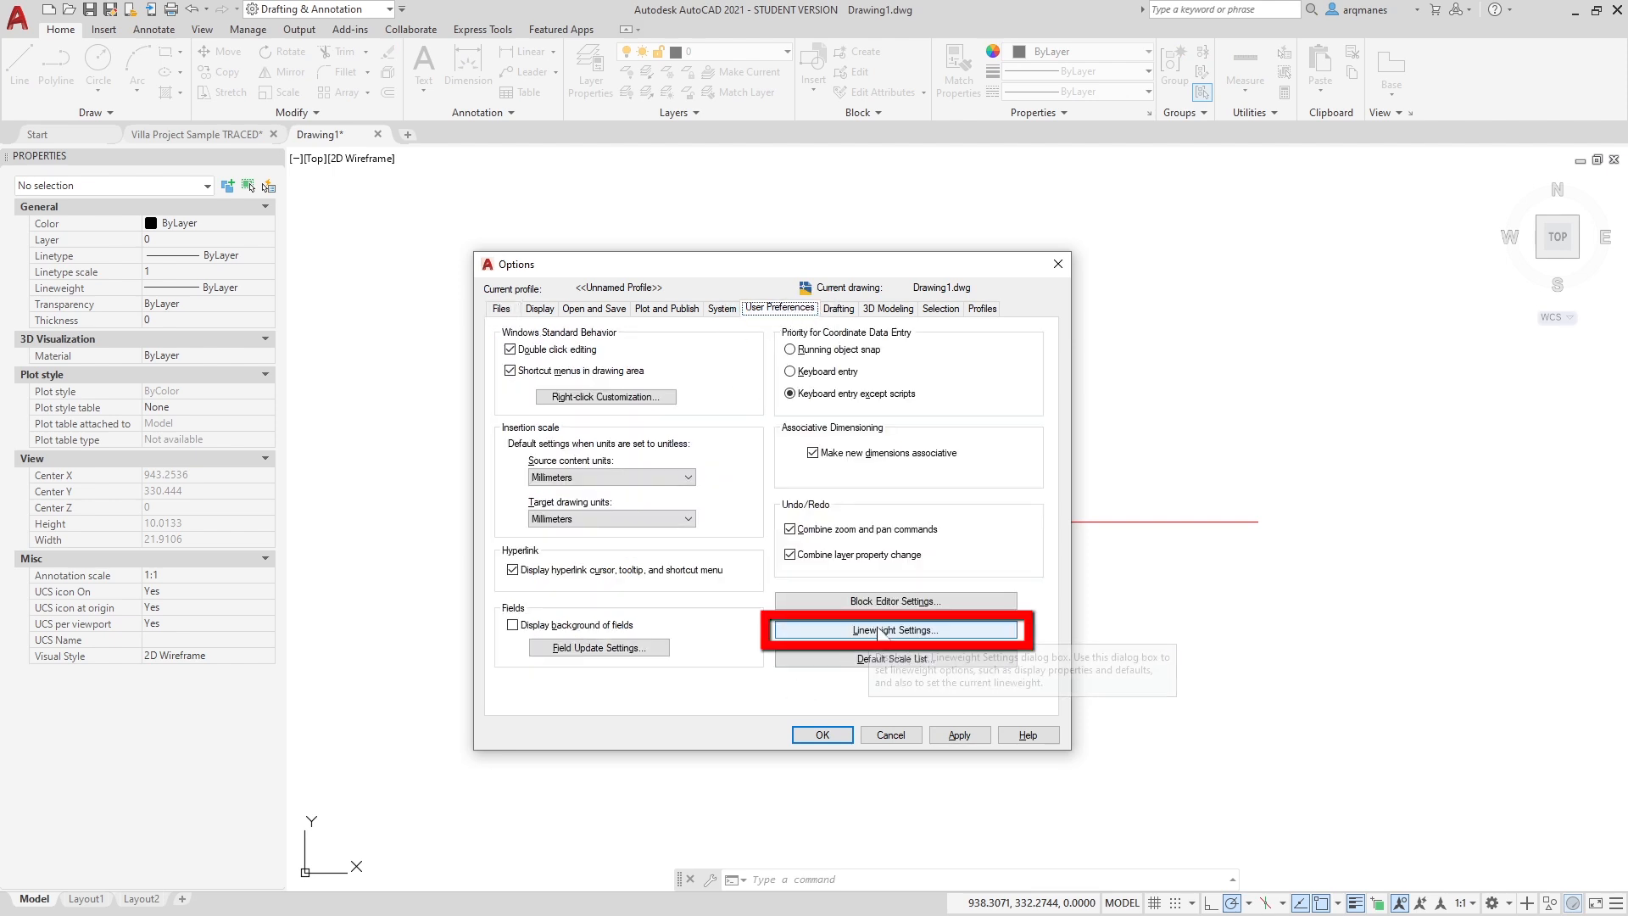
pyautogui.click(964, 631)
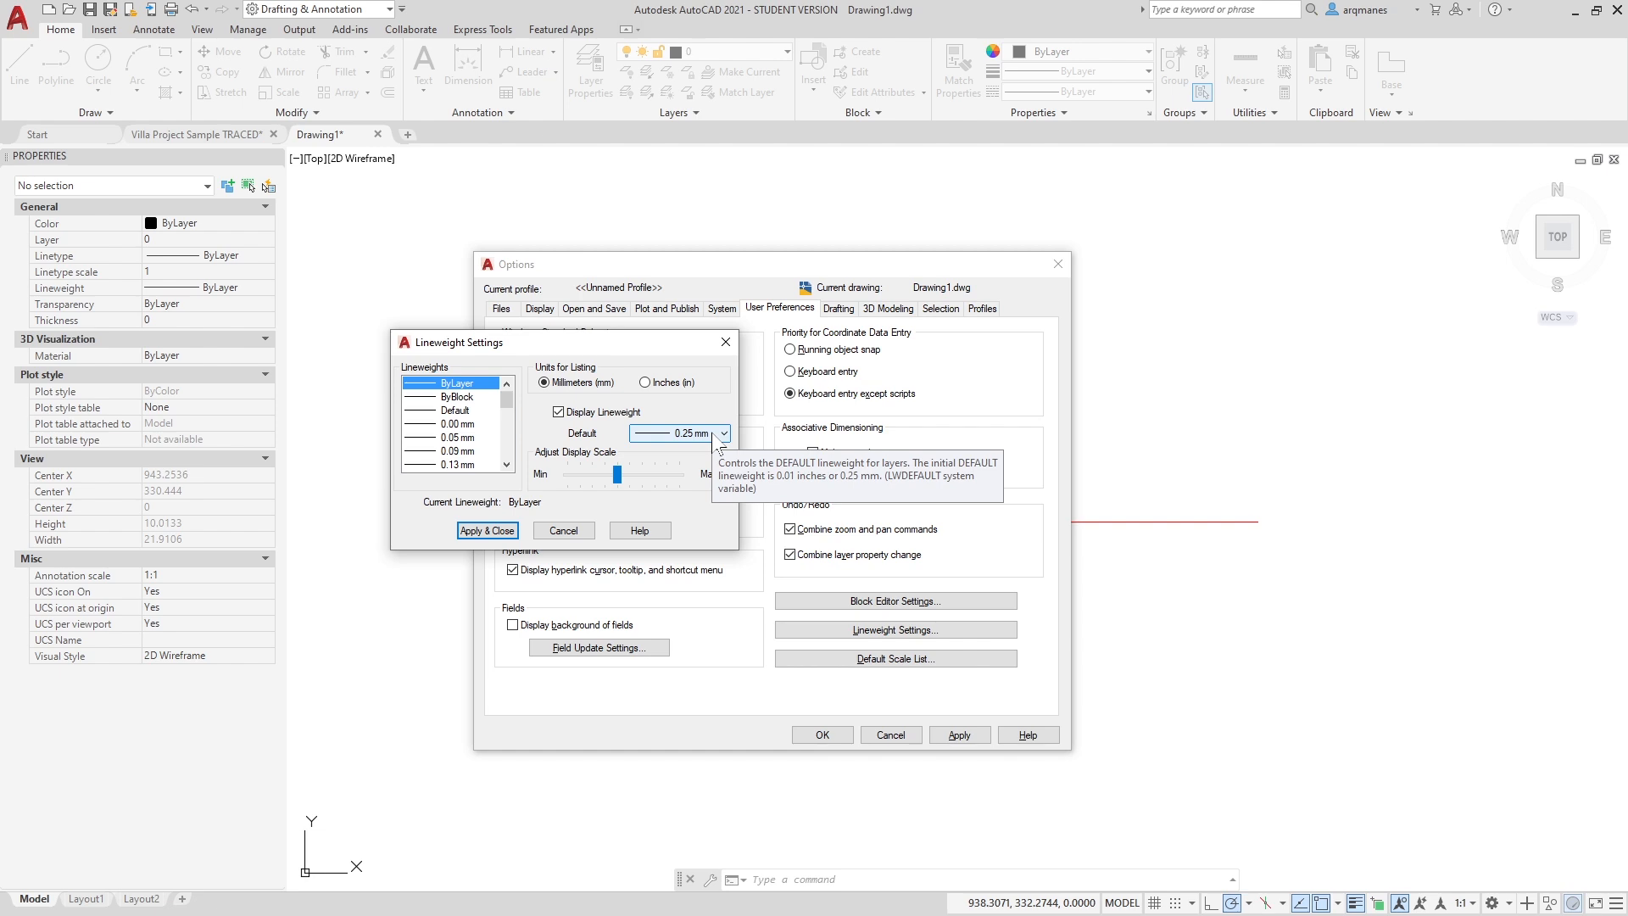
pyautogui.click(563, 530)
pyautogui.click(886, 734)
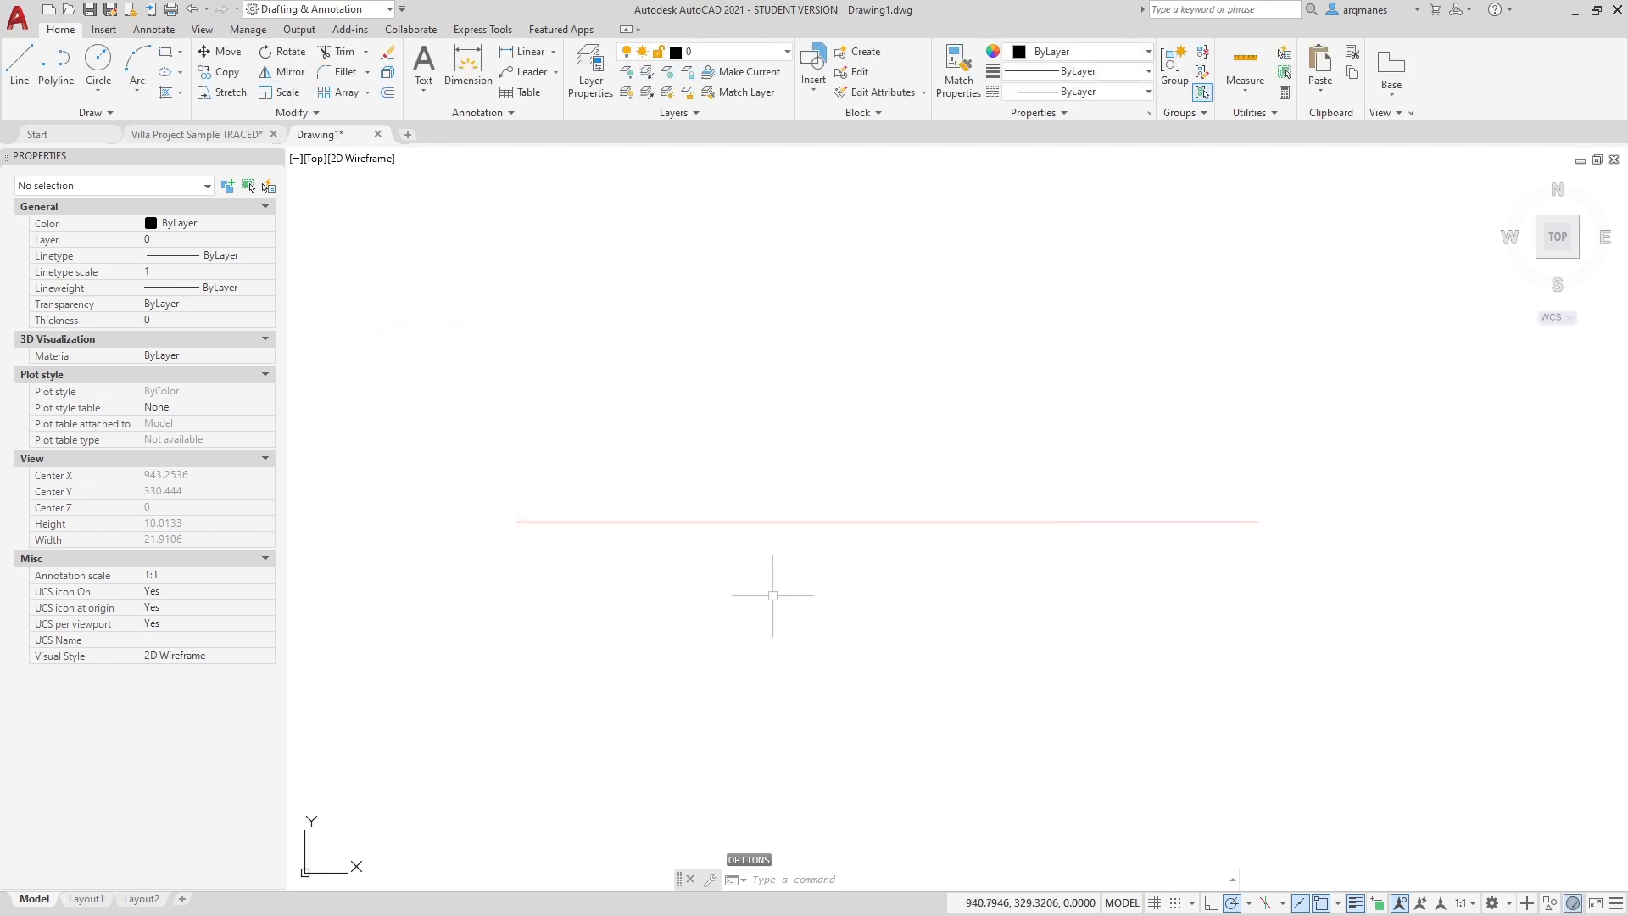
pyautogui.click(590, 68)
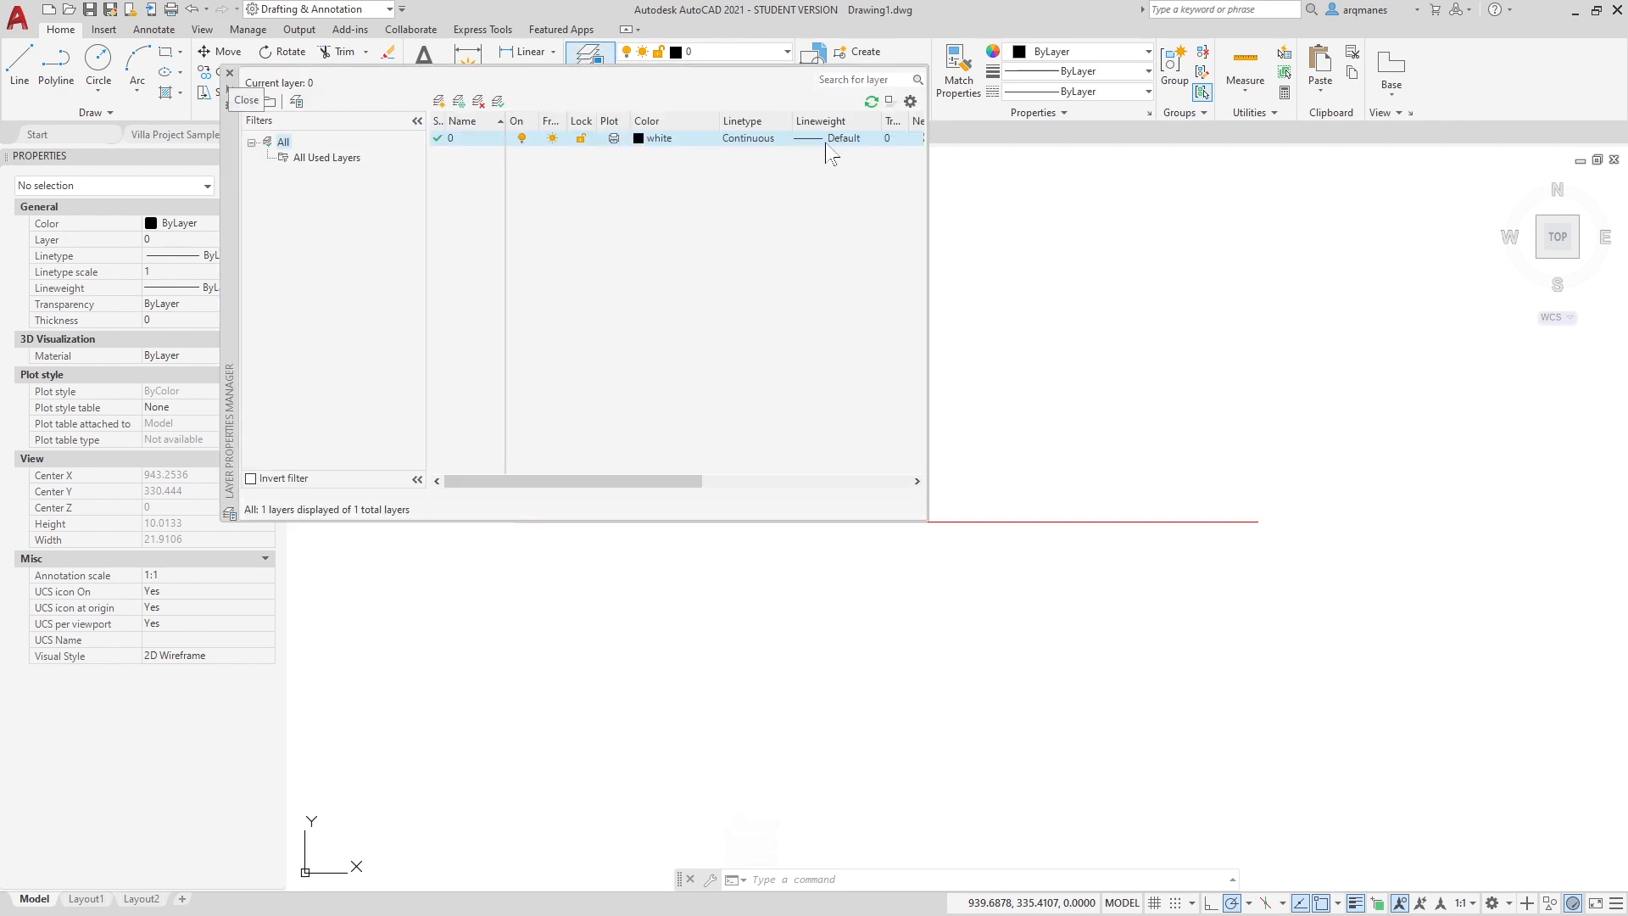
pyautogui.click(230, 74)
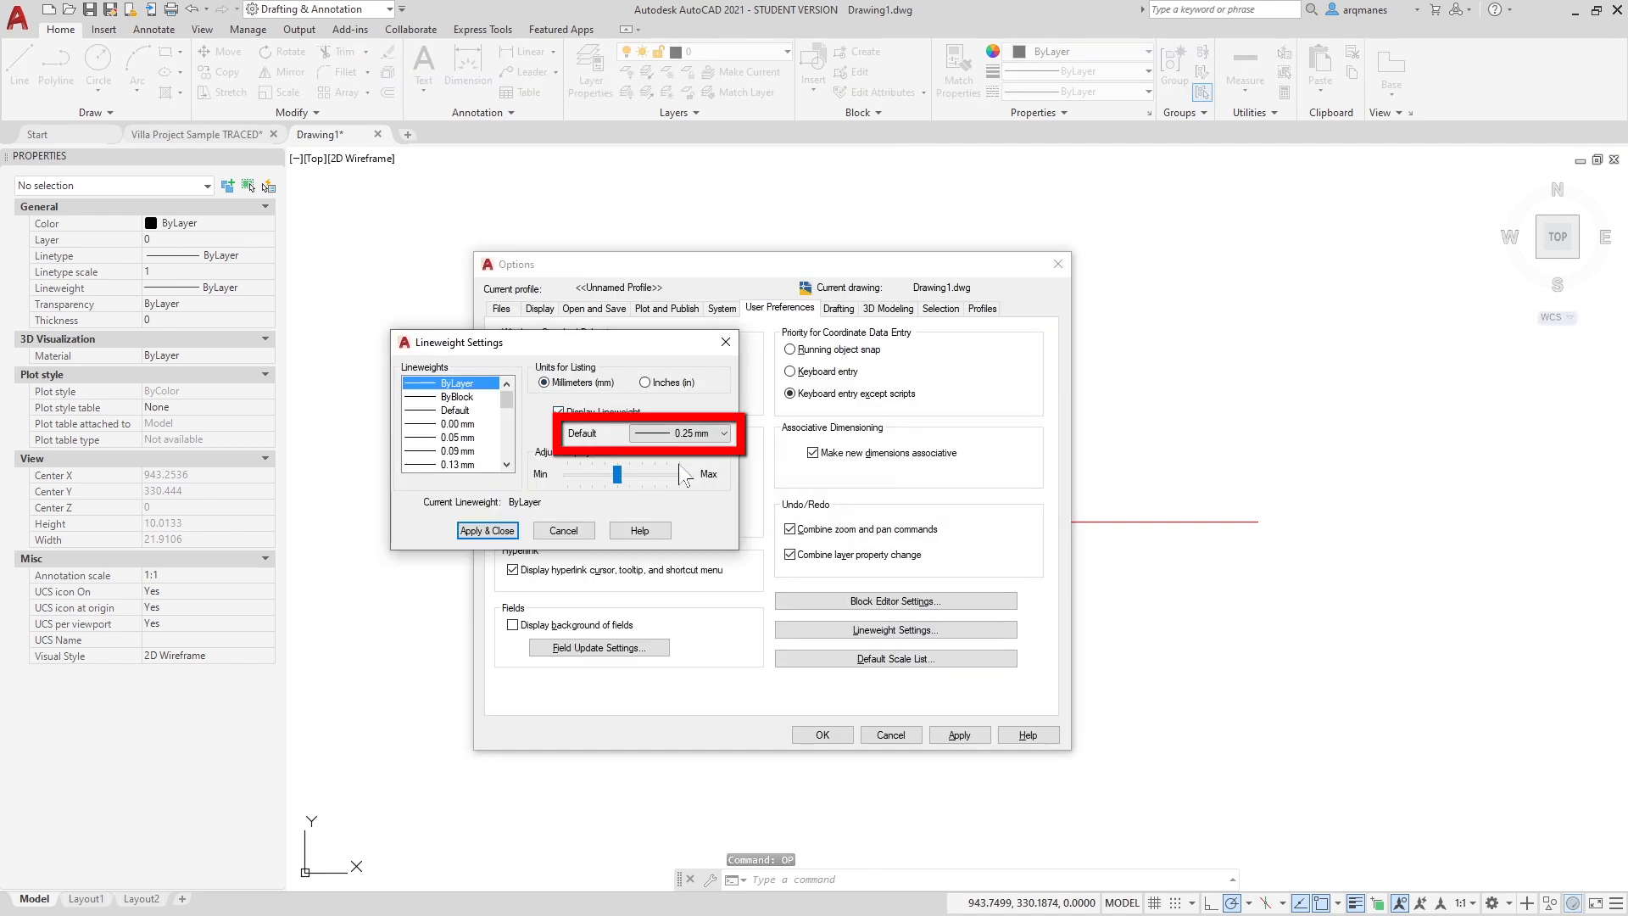
# Set the default lineweight to 2.00 mm in the Lineweight Settings and apply the options.
pyautogui.click(696, 433)
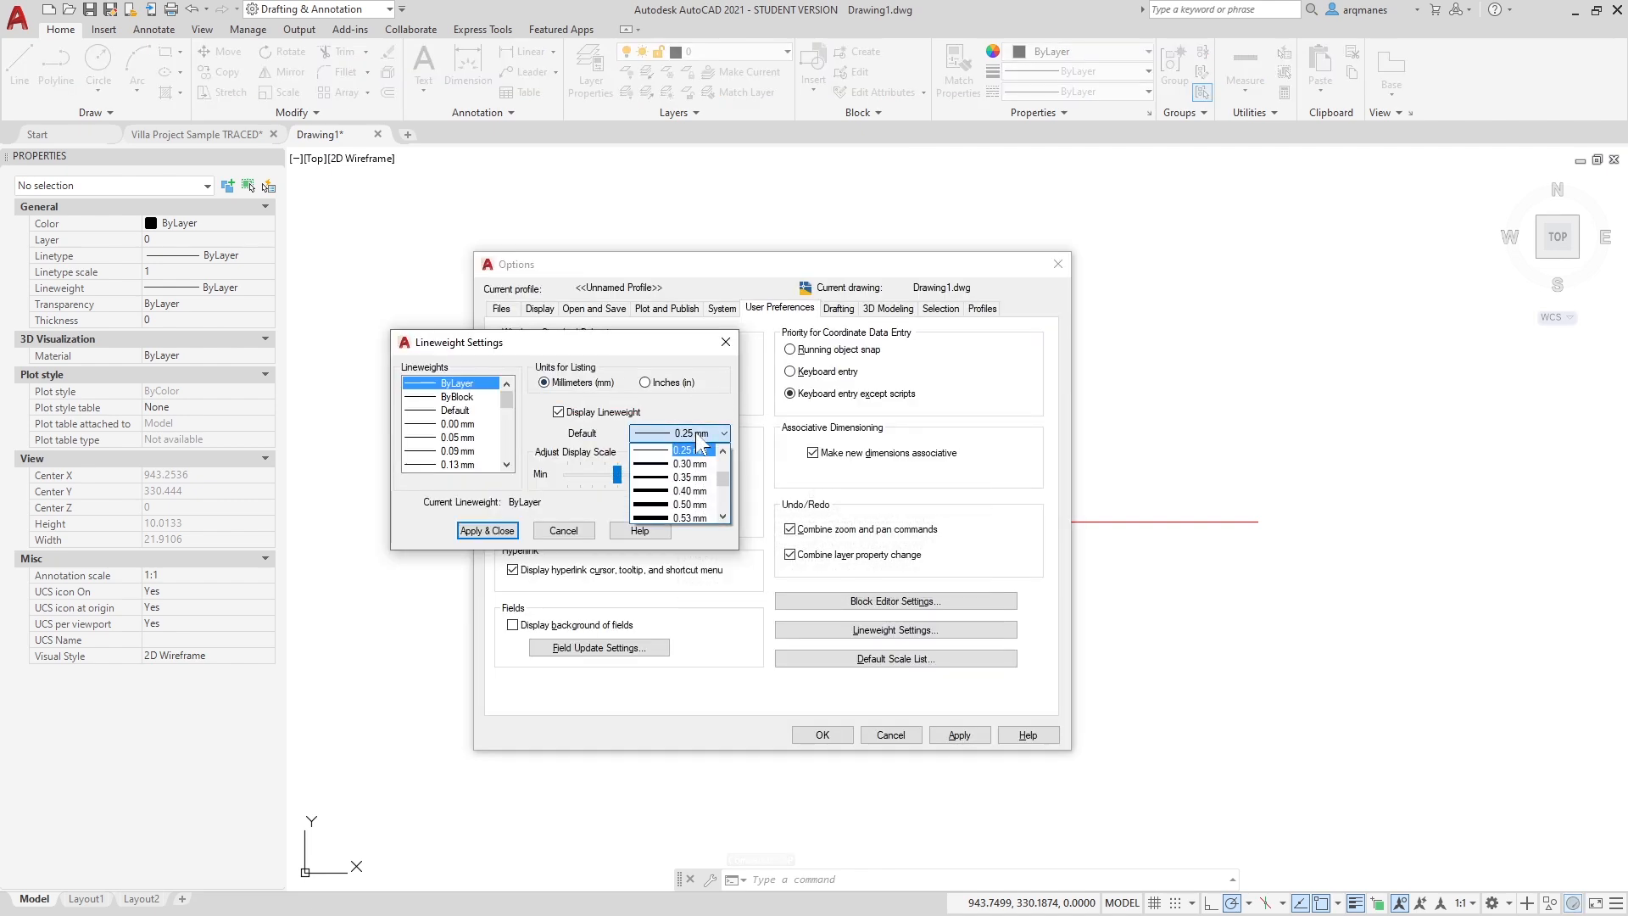
pyautogui.scroll(2, 726, 477)
pyautogui.moveTo(721, 462); pyautogui.dragTo(723, 549)
pyautogui.click(648, 494)
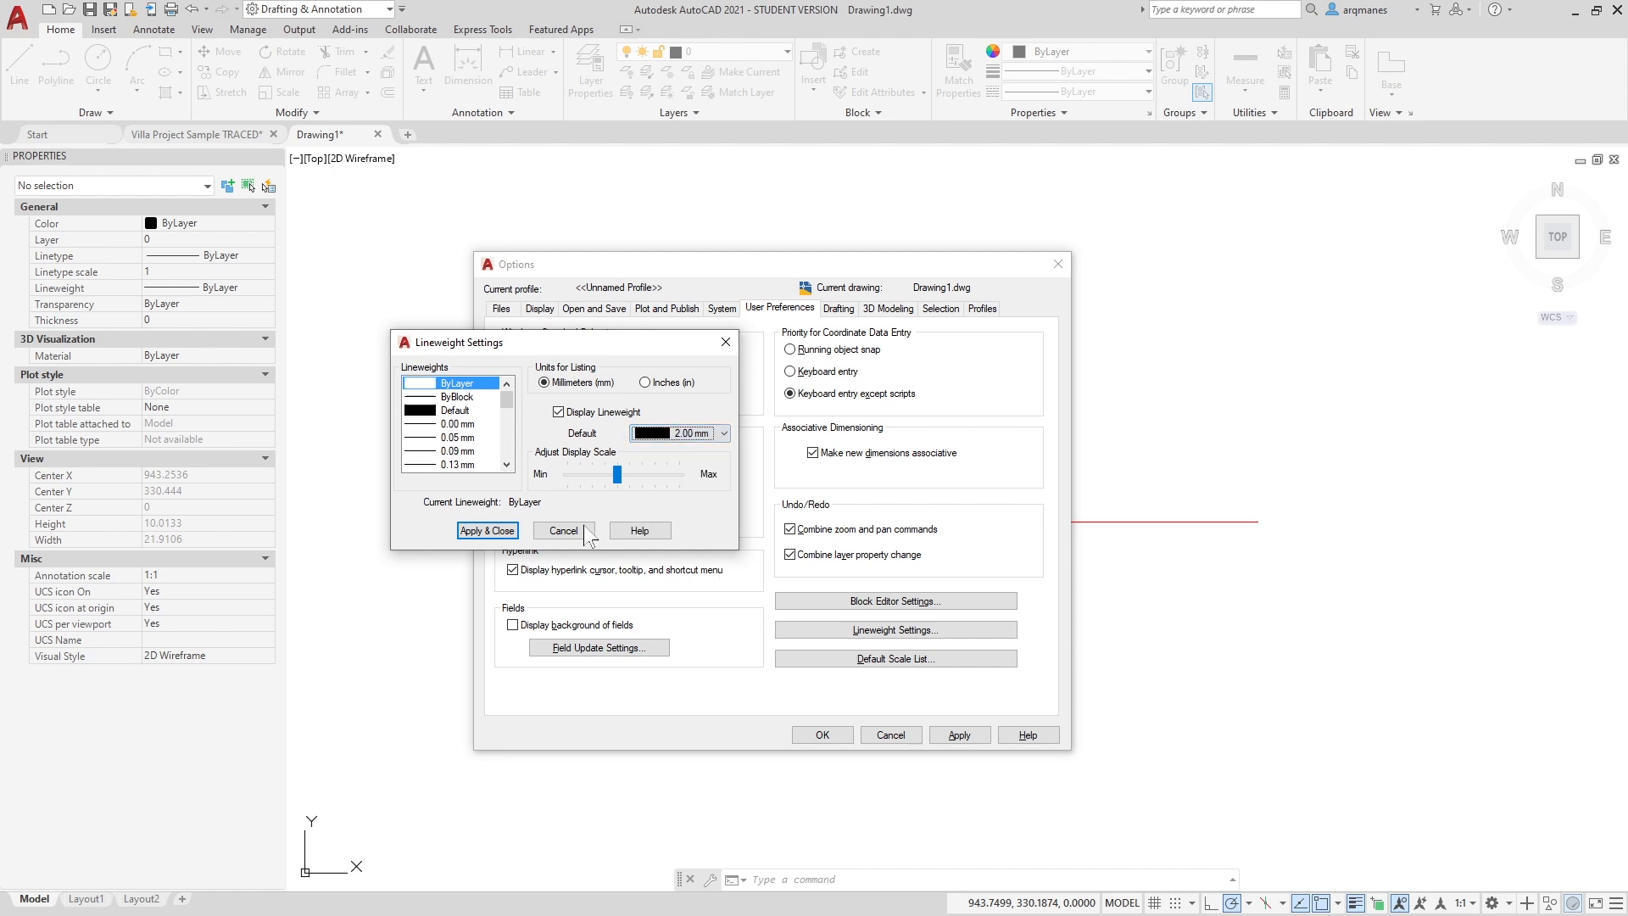
pyautogui.click(486, 530)
pyautogui.click(810, 735)
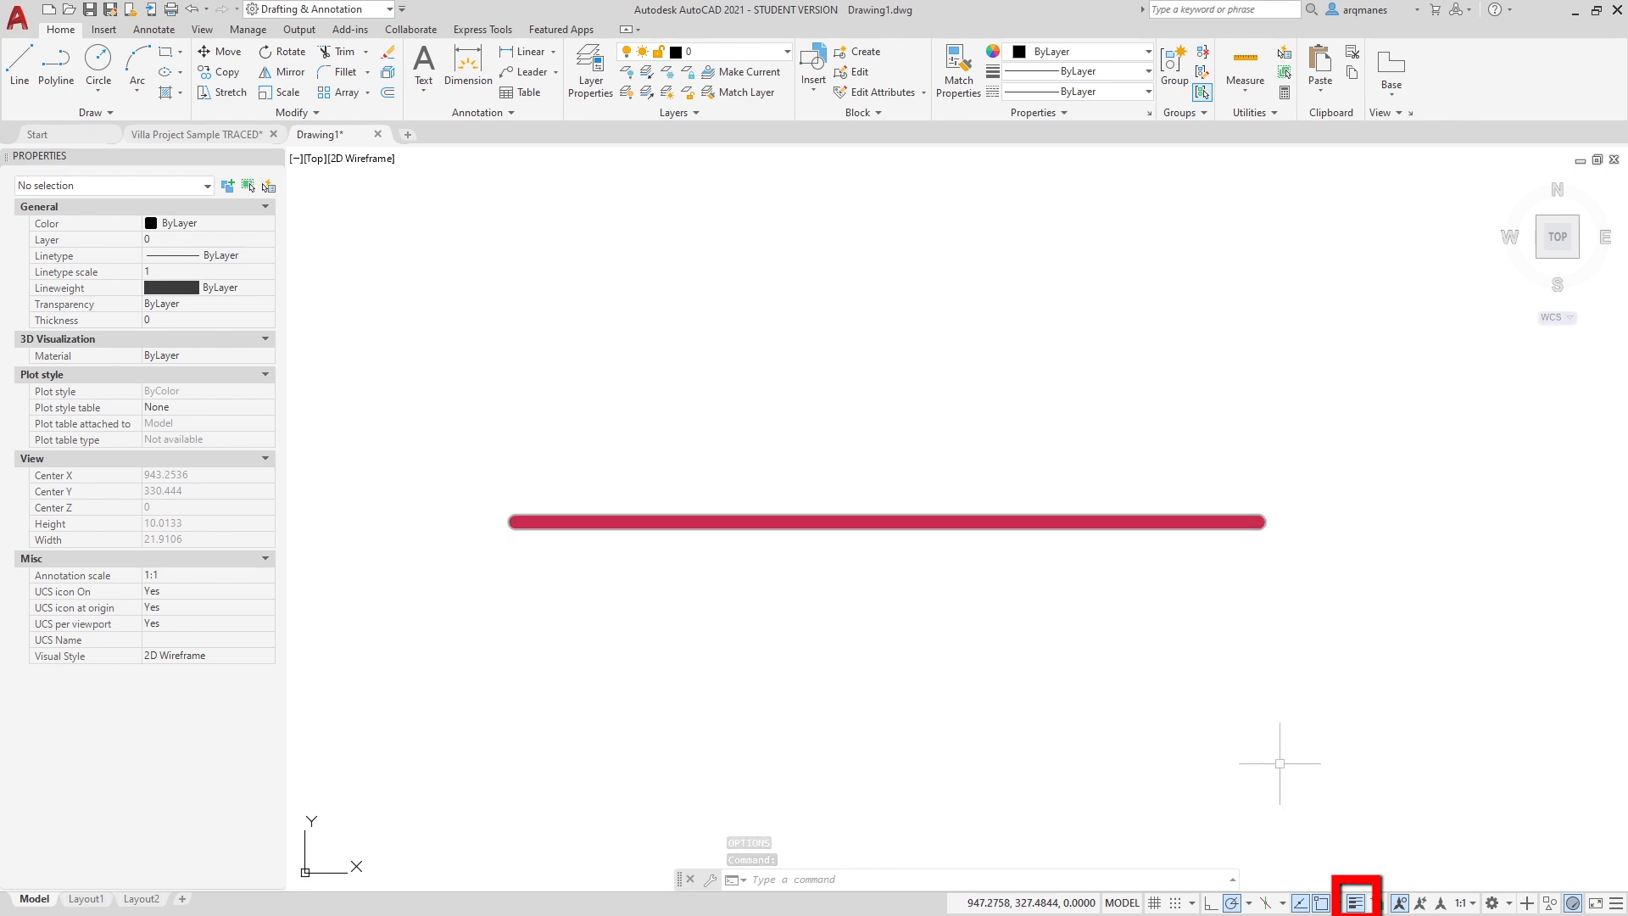
# Toggle lineweight display off and on in model space, and switch it off in Layout1 after comparing both states.
pyautogui.click(1355, 902)
pyautogui.click(1355, 903)
pyautogui.click(86, 898)
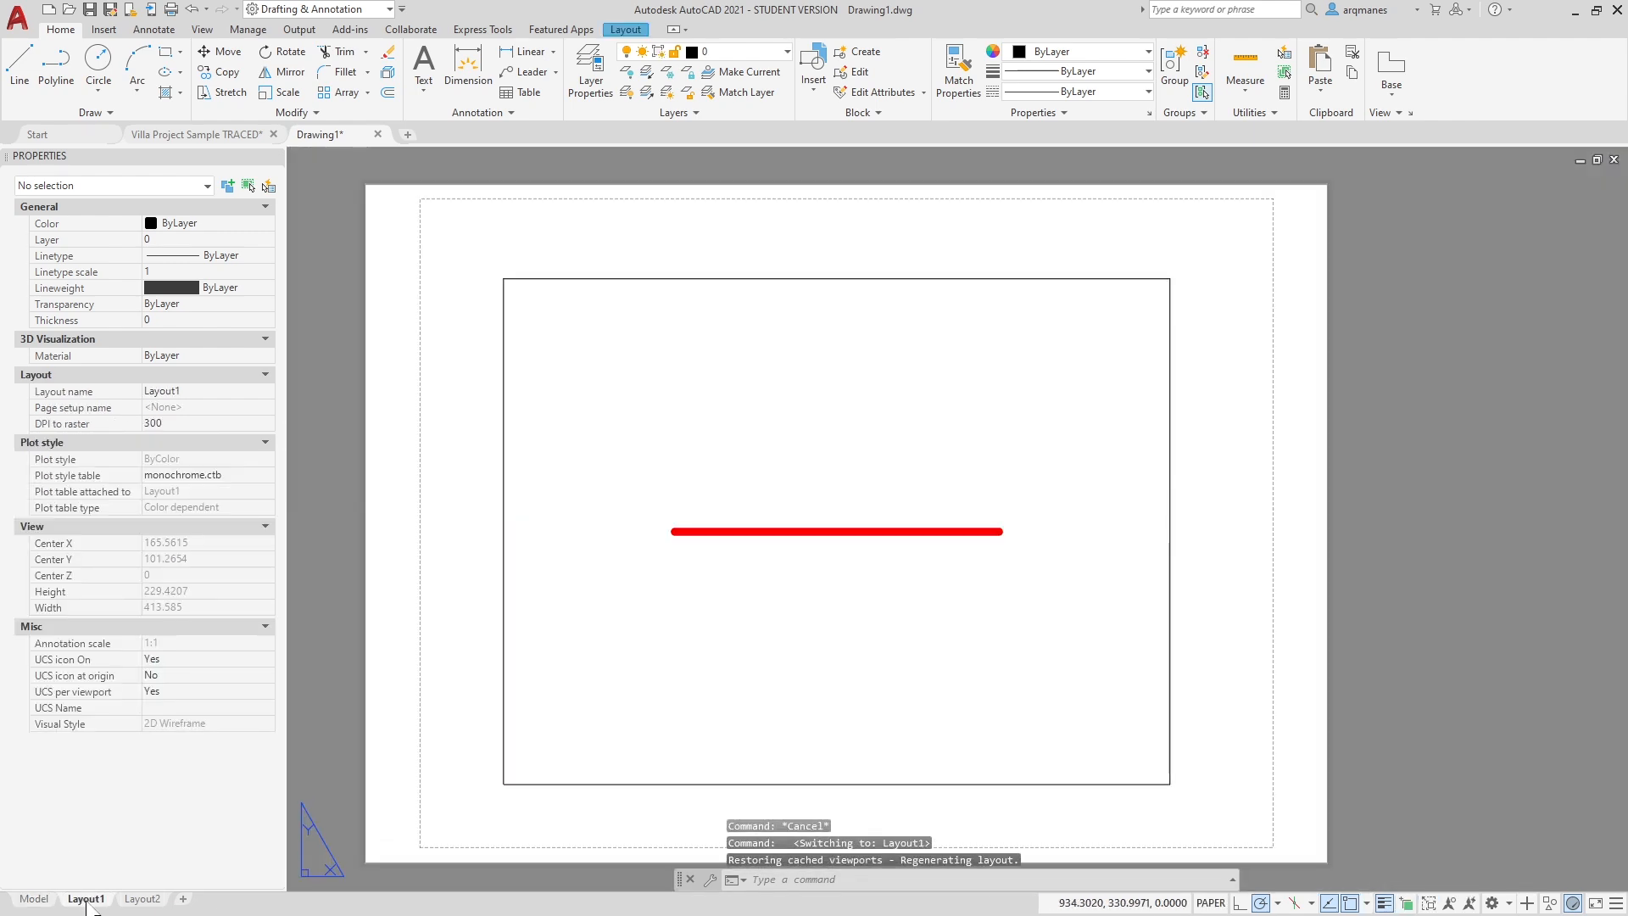
pyautogui.click(1385, 903)
pyautogui.click(1385, 904)
pyautogui.click(1386, 904)
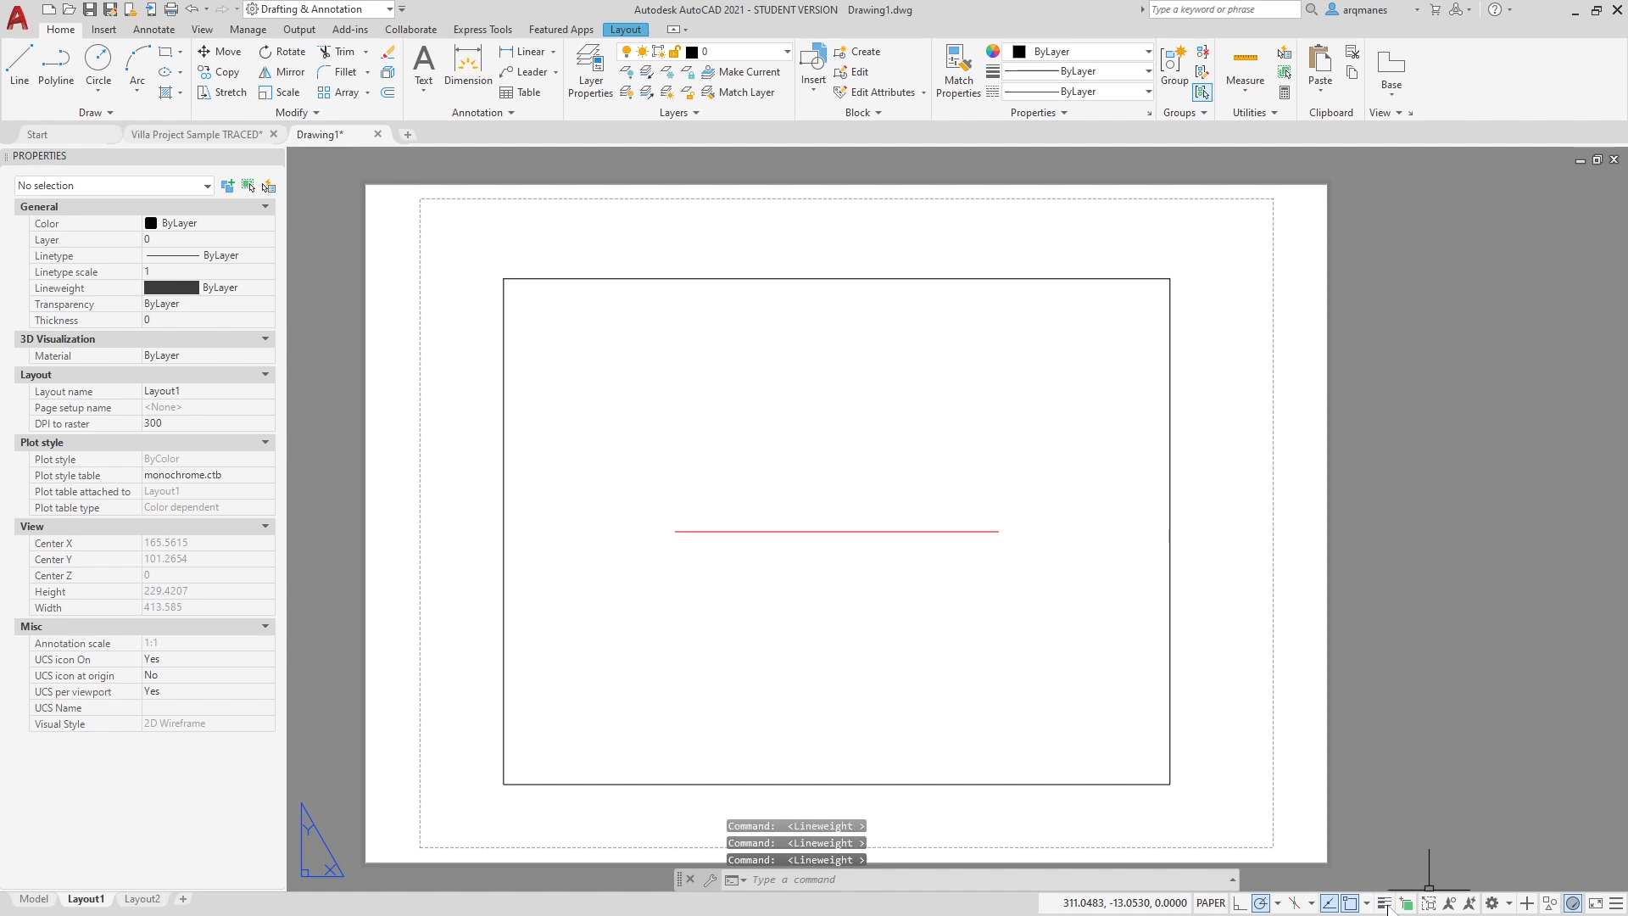
# Toggle lineweight display in Layout1, preview the layout's plot with the monochrome plot style, and open the Options.
pyautogui.click(1385, 904)
pyautogui.click(1386, 903)
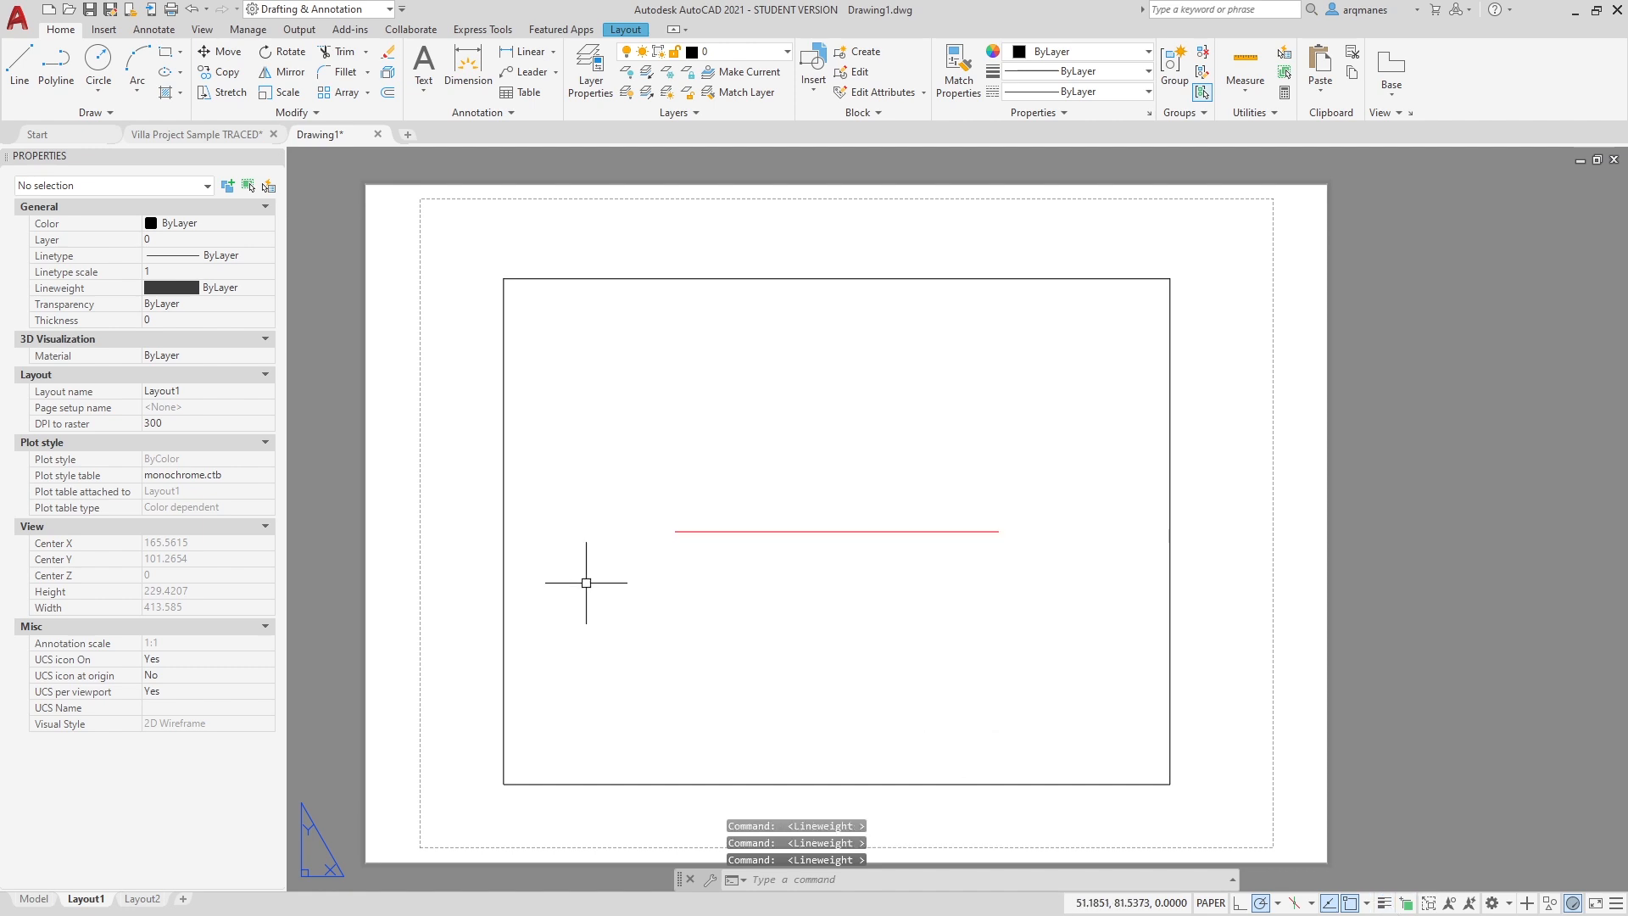
pyautogui.write('plot')
pyautogui.press('Return')
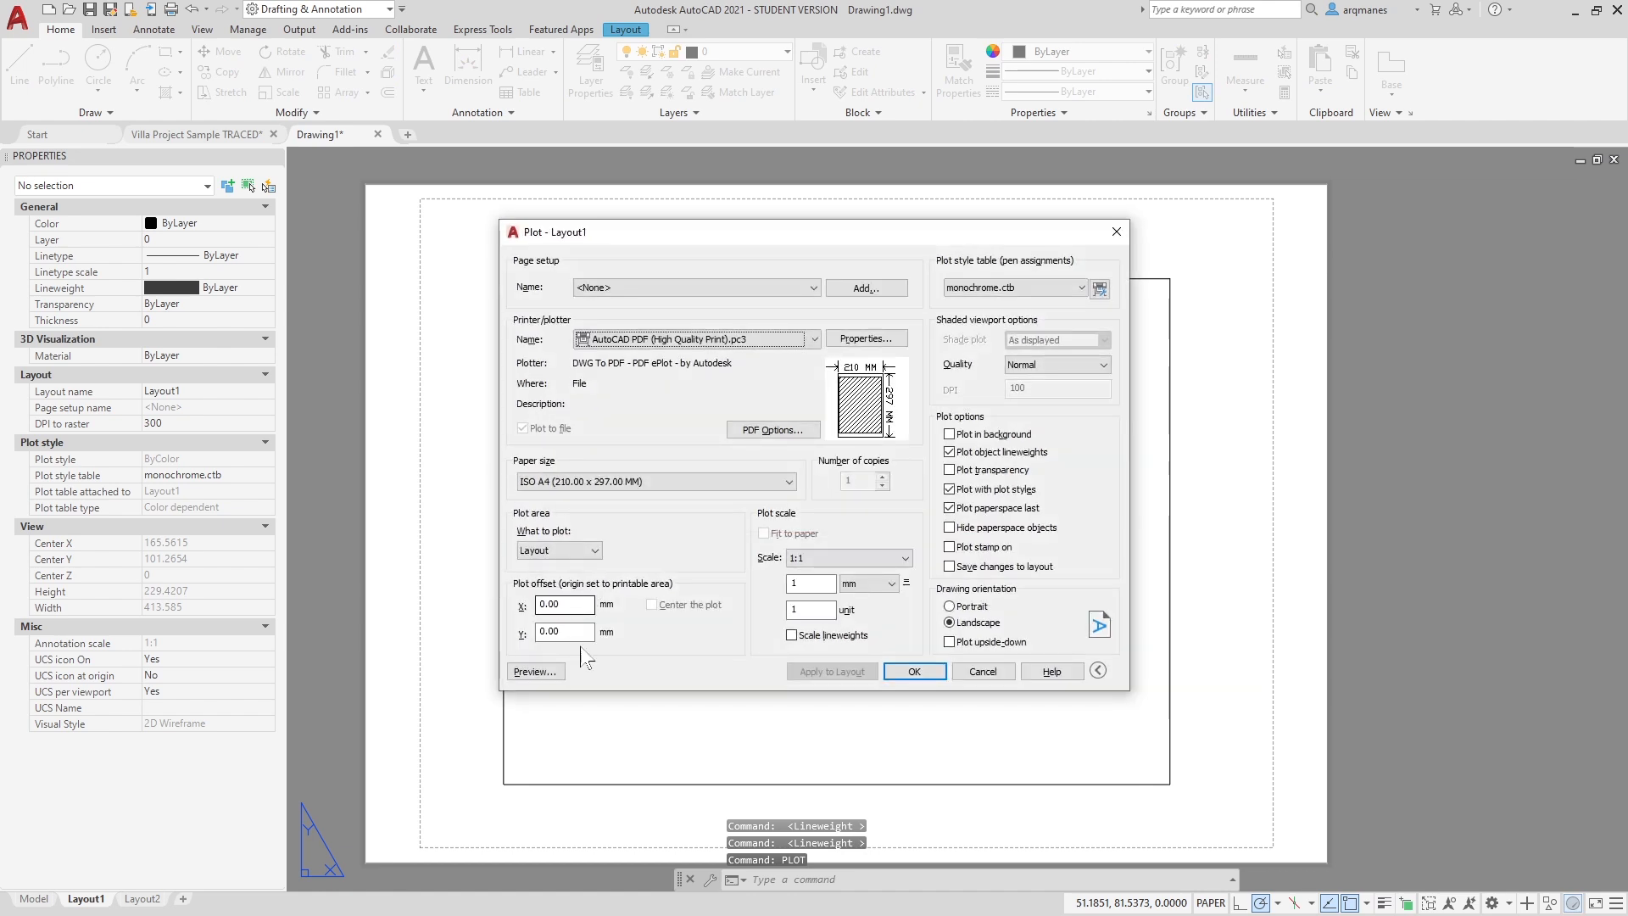
pyautogui.click(543, 662)
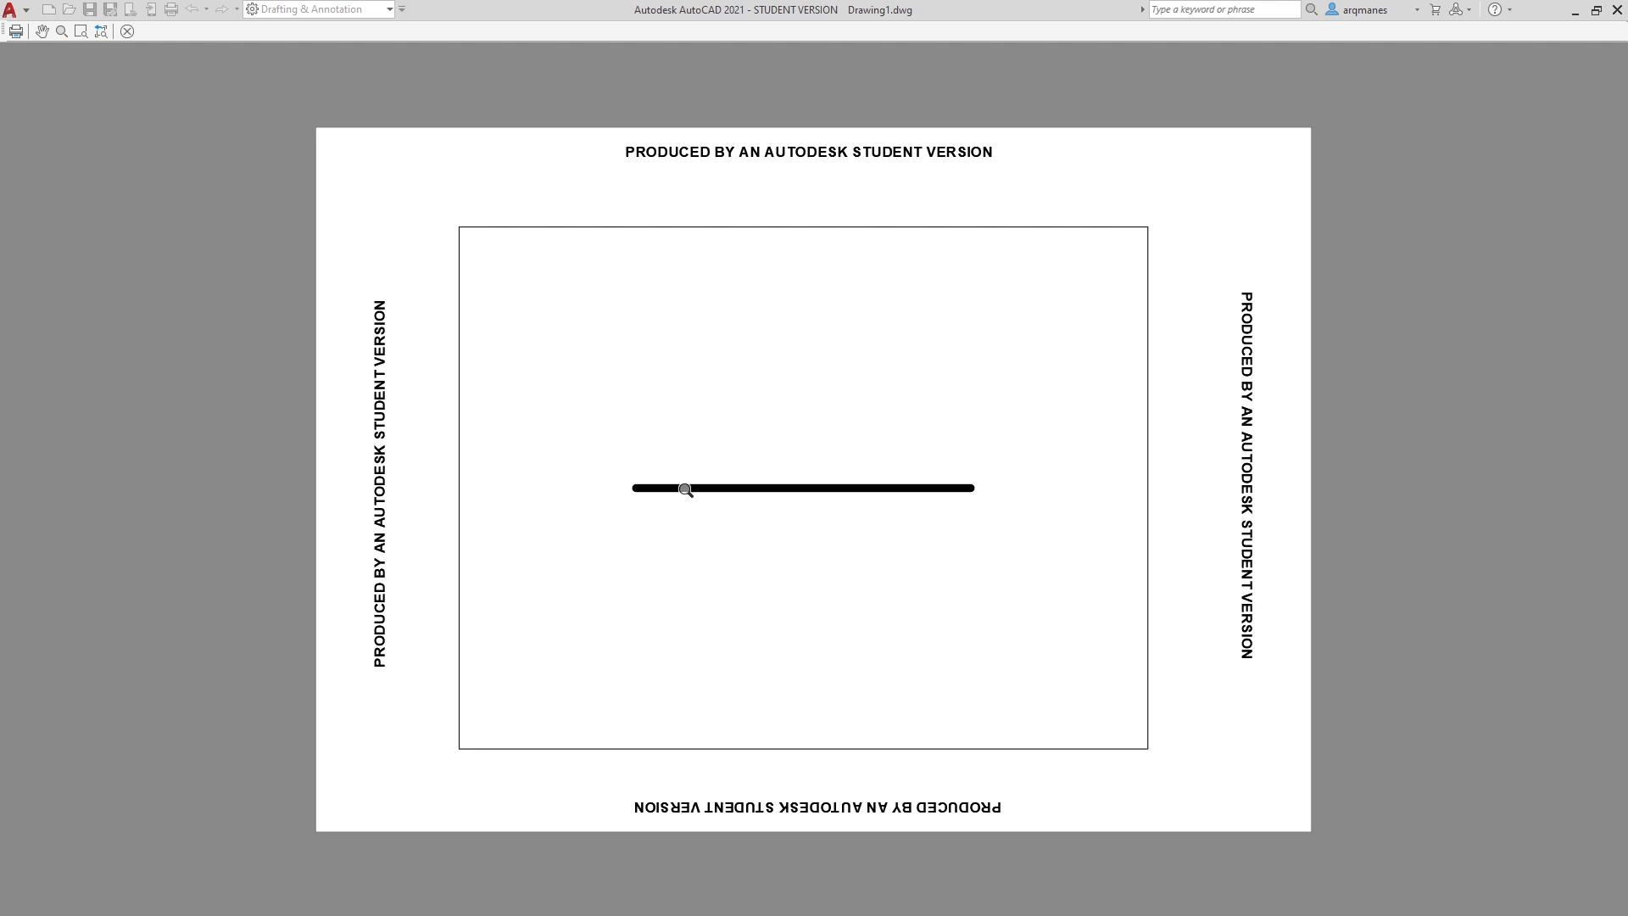
pyautogui.press('Escape')
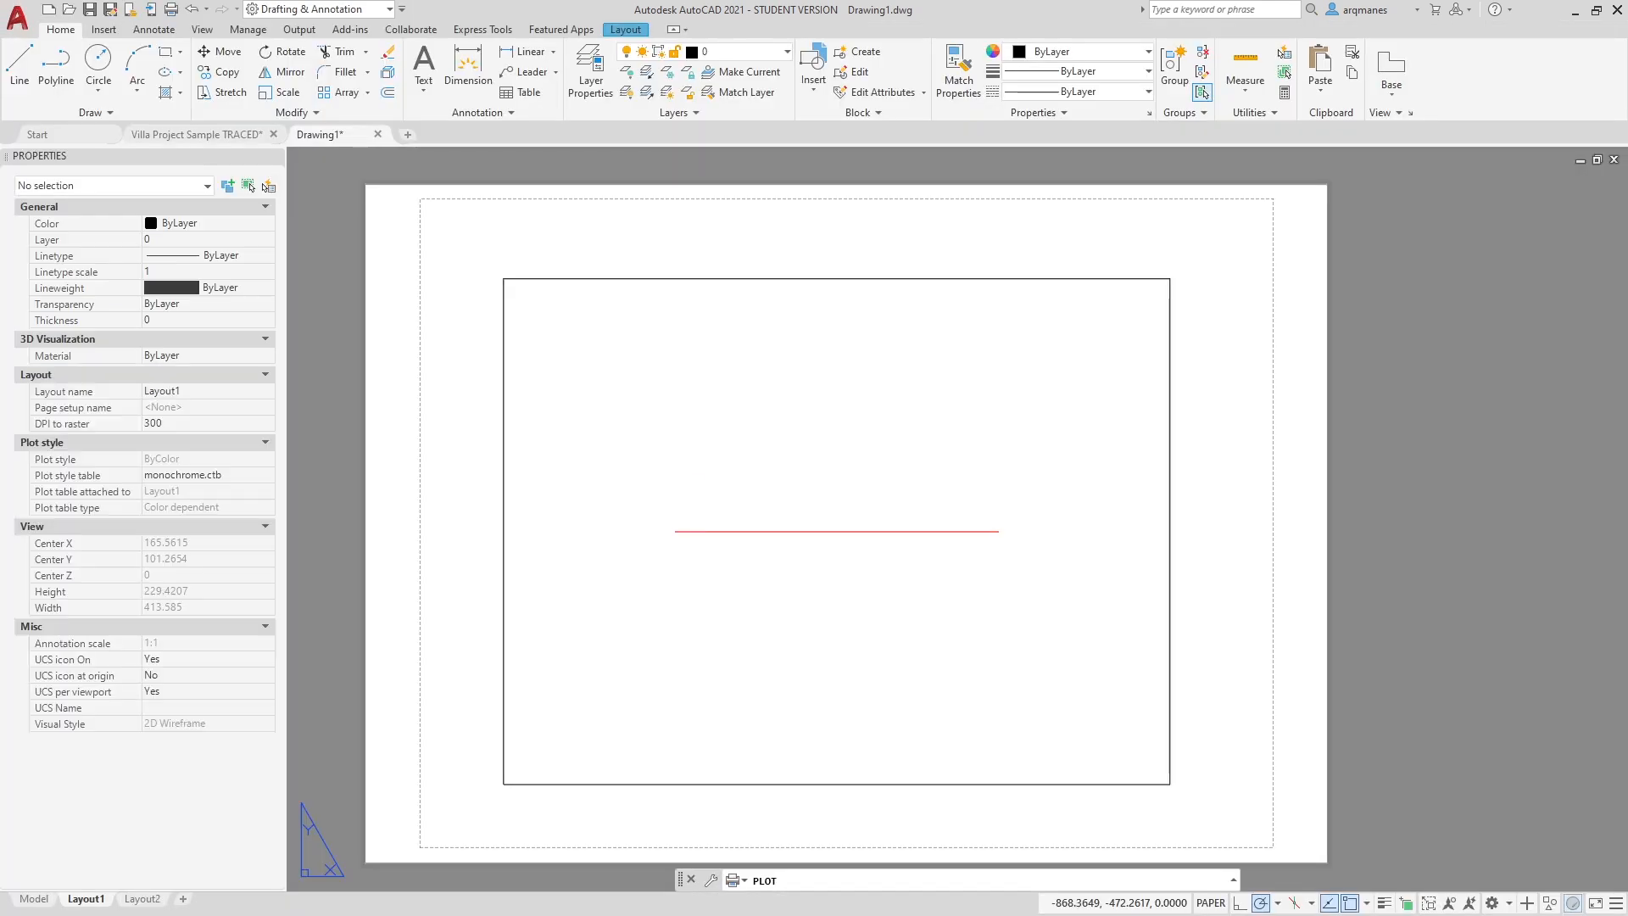
pyautogui.write('op')
pyautogui.press('Return')
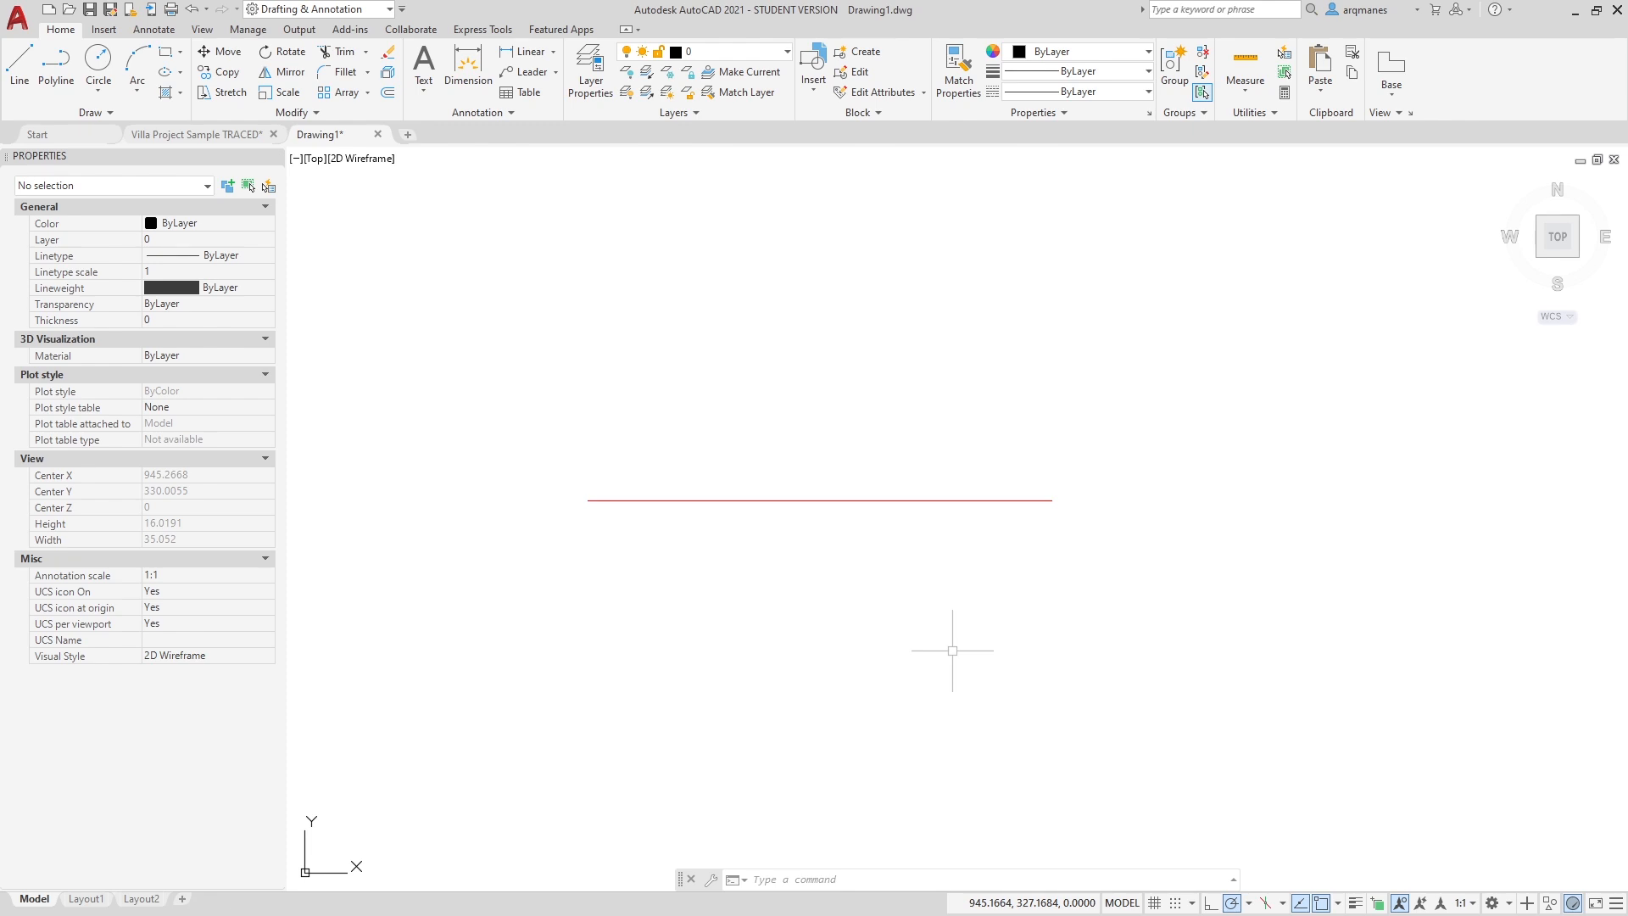
# Copy the red line in model space twice straight downward, at distances of 1 and 2 units.
pyautogui.write('co')
pyautogui.press('space')
pyautogui.click(883, 559)
pyautogui.click(799, 360)
pyautogui.press('space')
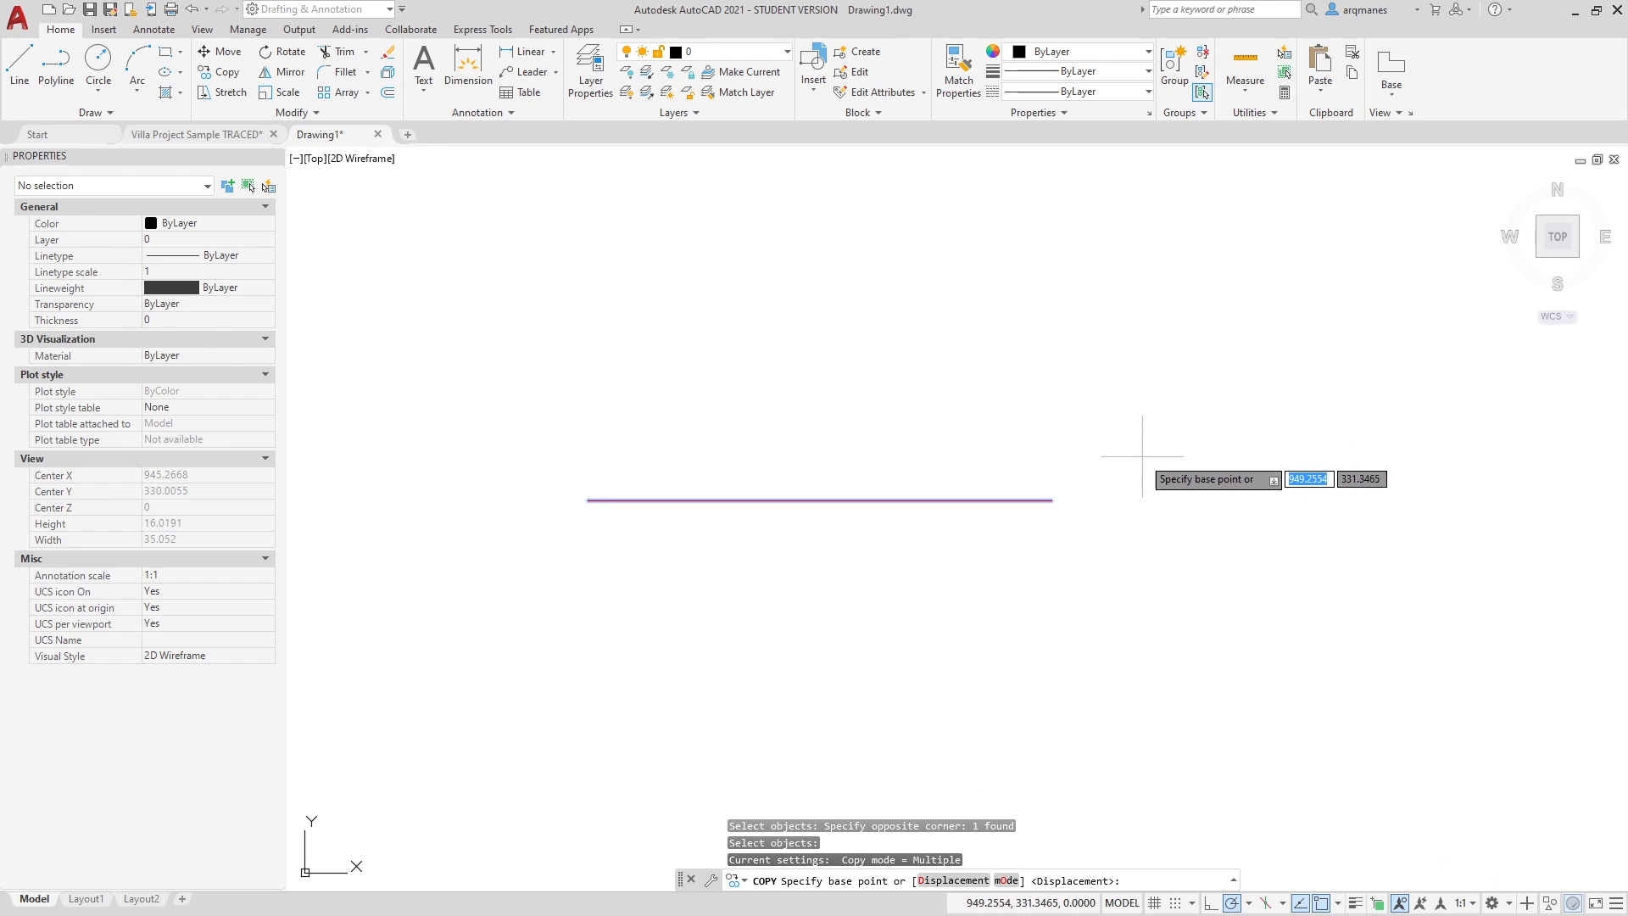
pyautogui.click(1142, 458)
pyautogui.write('1')
pyautogui.press('Return')
pyautogui.write('2')
pyautogui.press('Return')
pyautogui.press('Return')
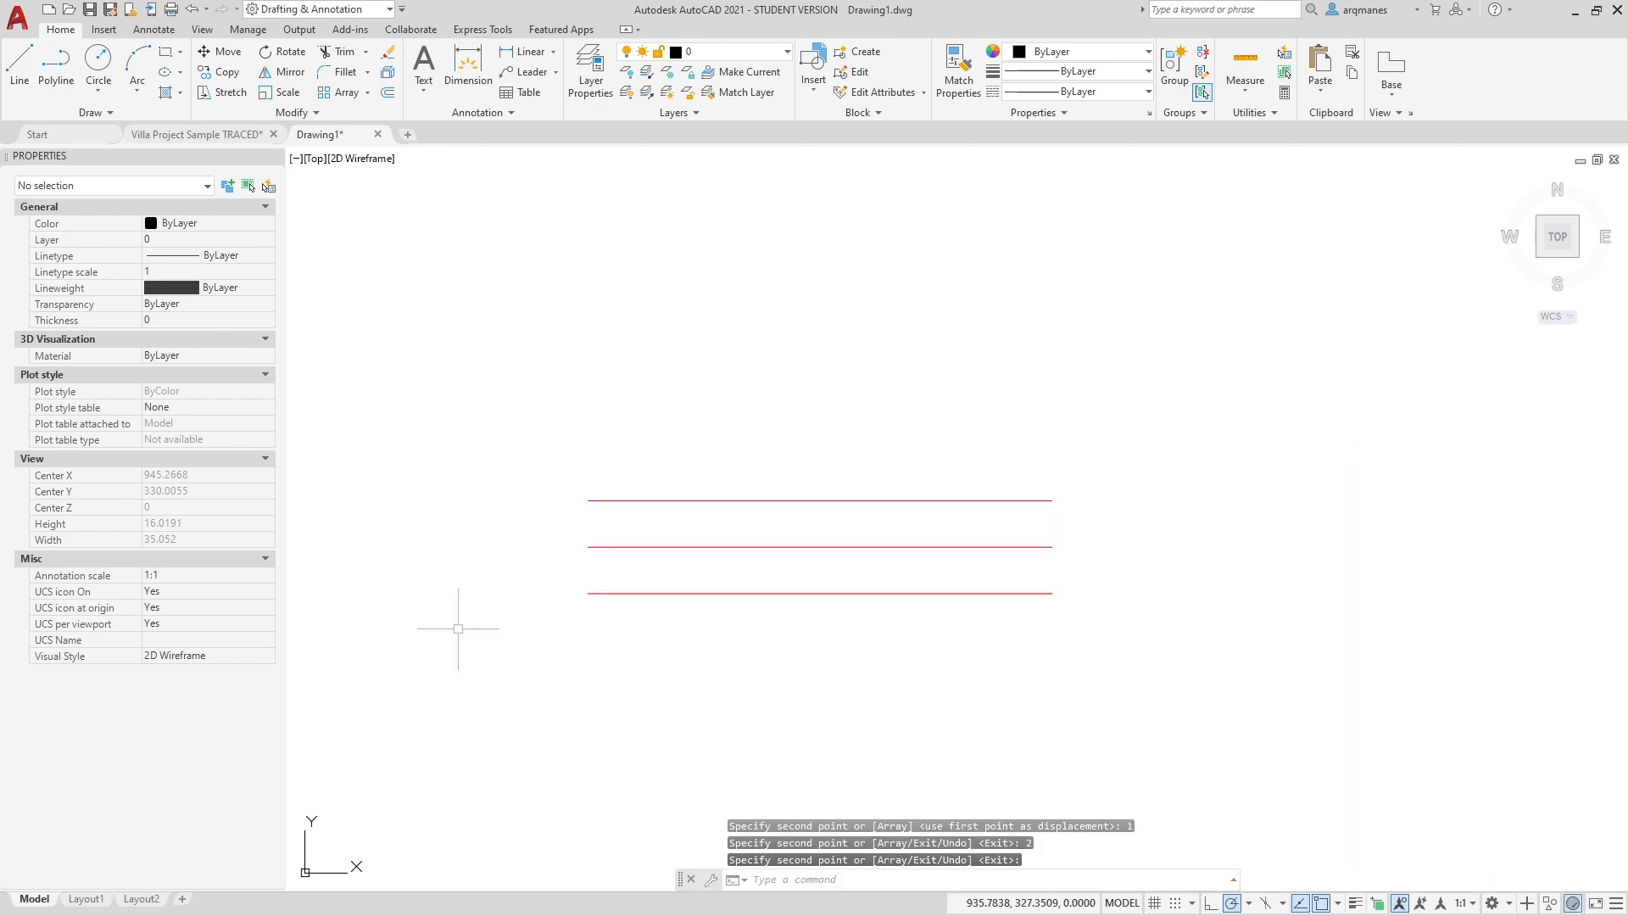
# Change the color of the middle line to green and the color of the lowest line to blue.
pyautogui.click(974, 553)
pyautogui.click(963, 533)
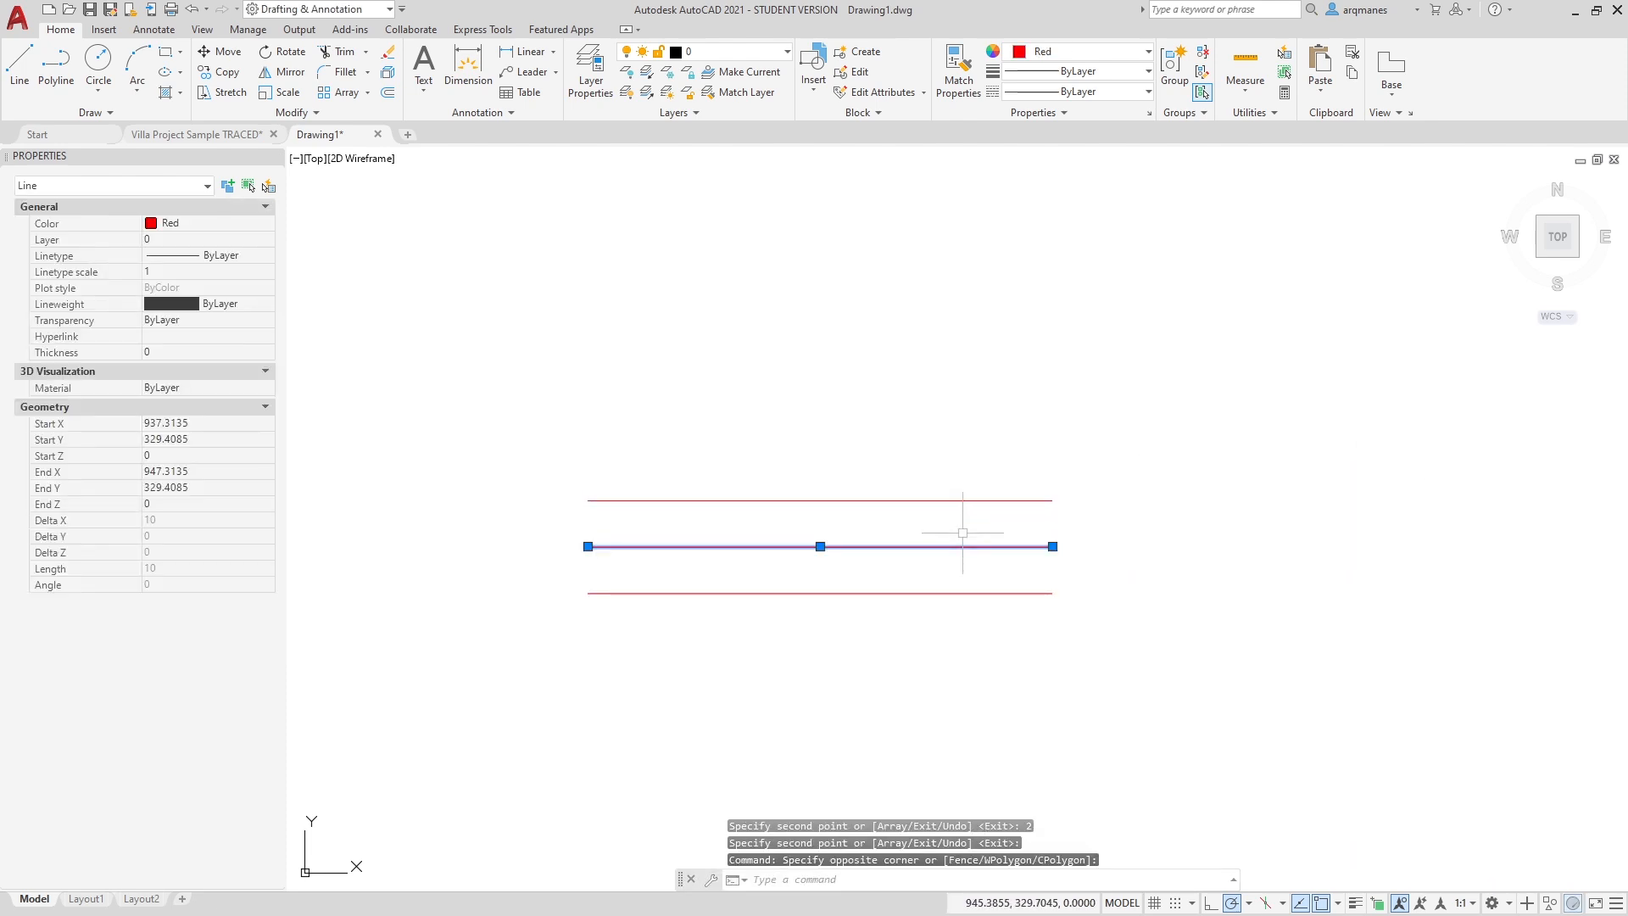
pyautogui.press('Escape')
pyautogui.click(1039, 623)
pyautogui.click(956, 577)
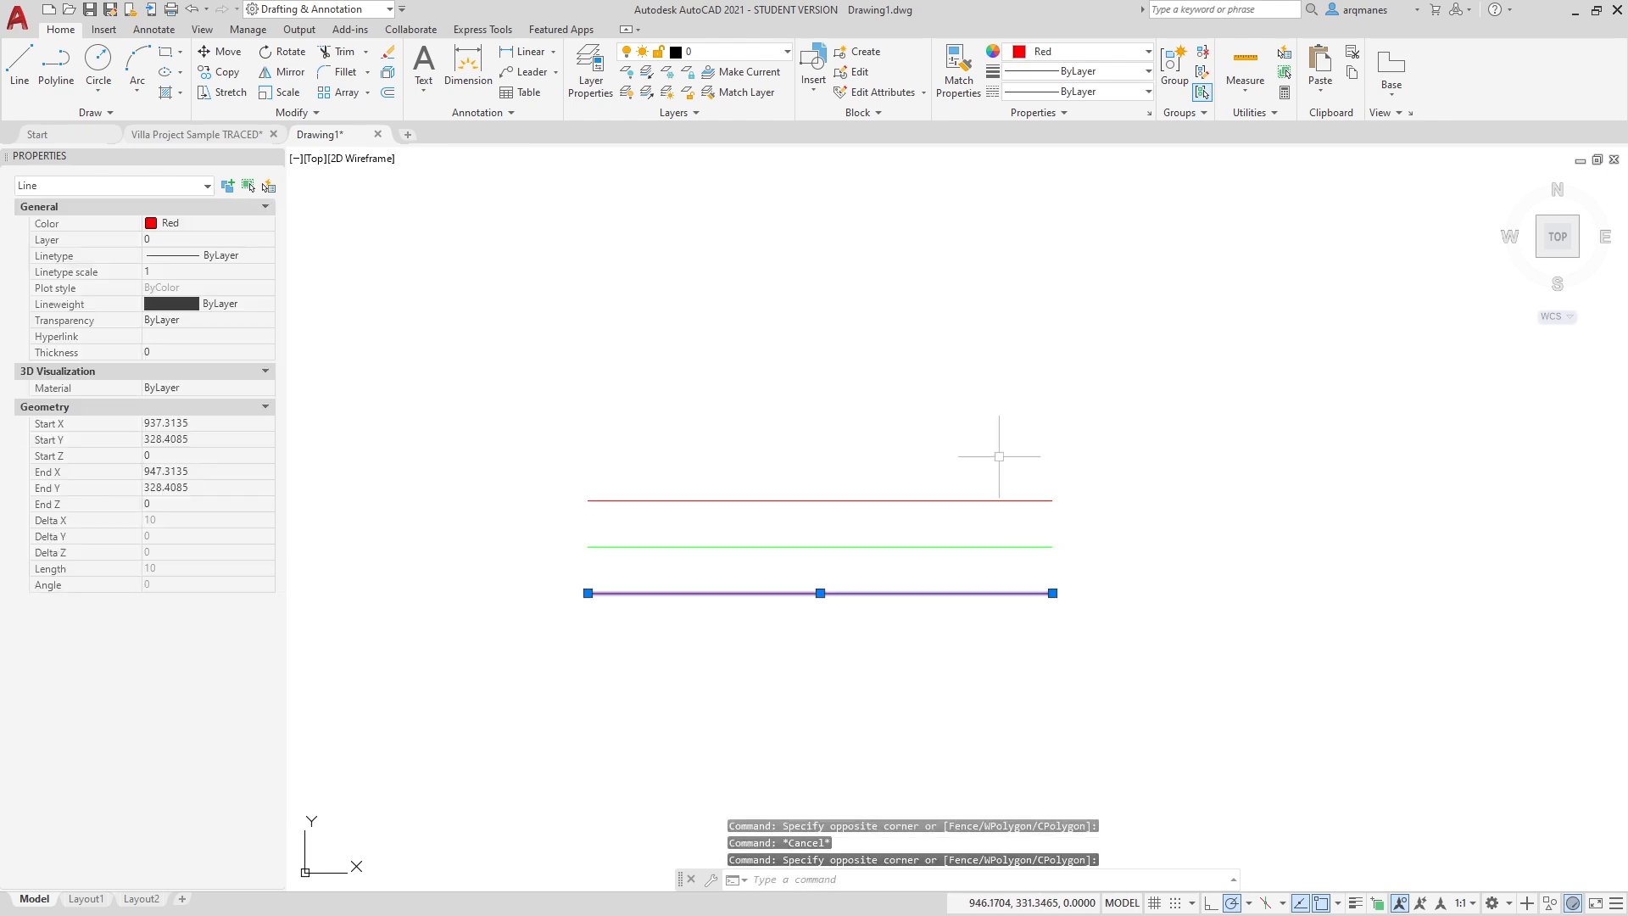
pyautogui.click(1085, 52)
pyautogui.click(1083, 223)
pyautogui.press('Escape')
pyautogui.press('Escape')
pyautogui.press('Escape')
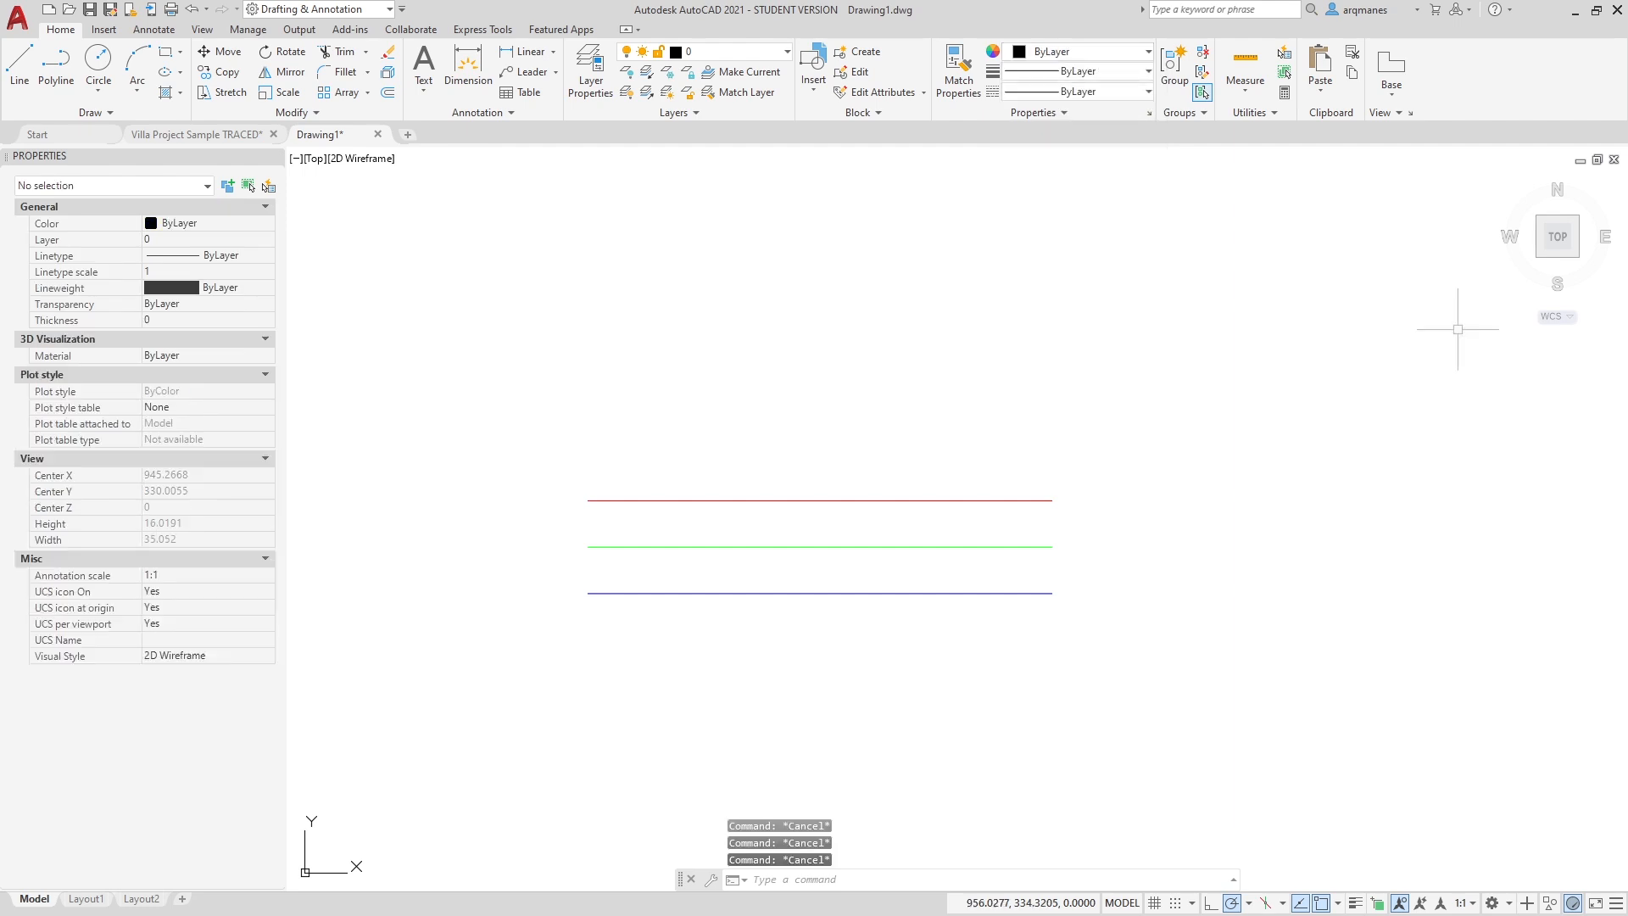
# Turn on lineweight display in model space and check the shared properties of the three lines.
pyautogui.click(1355, 902)
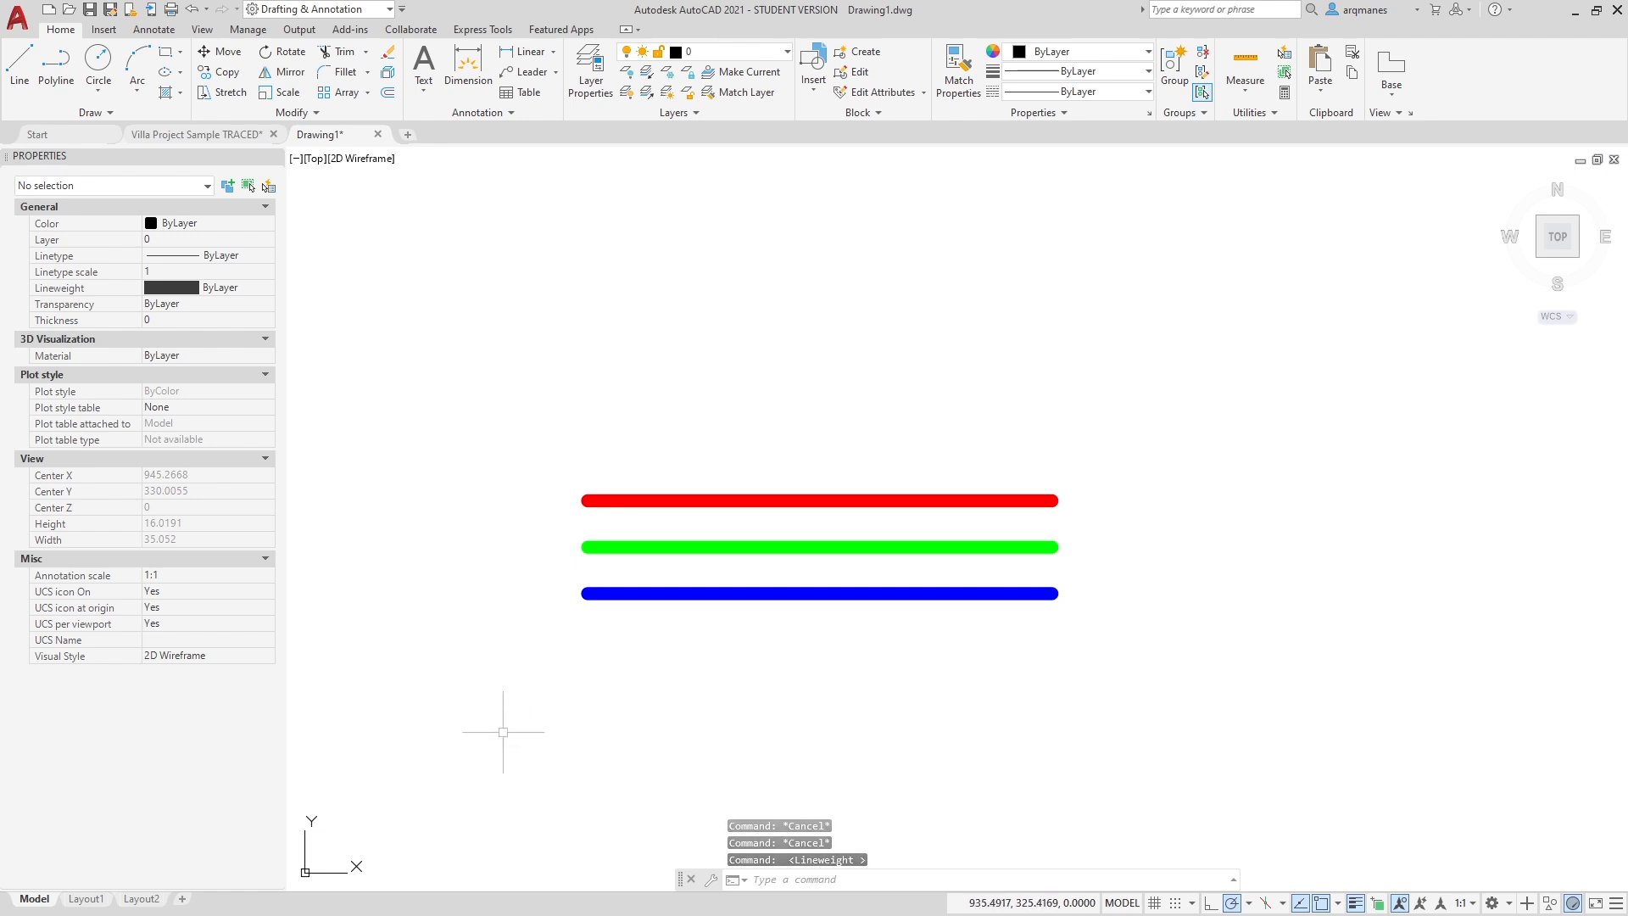
pyautogui.click(882, 672)
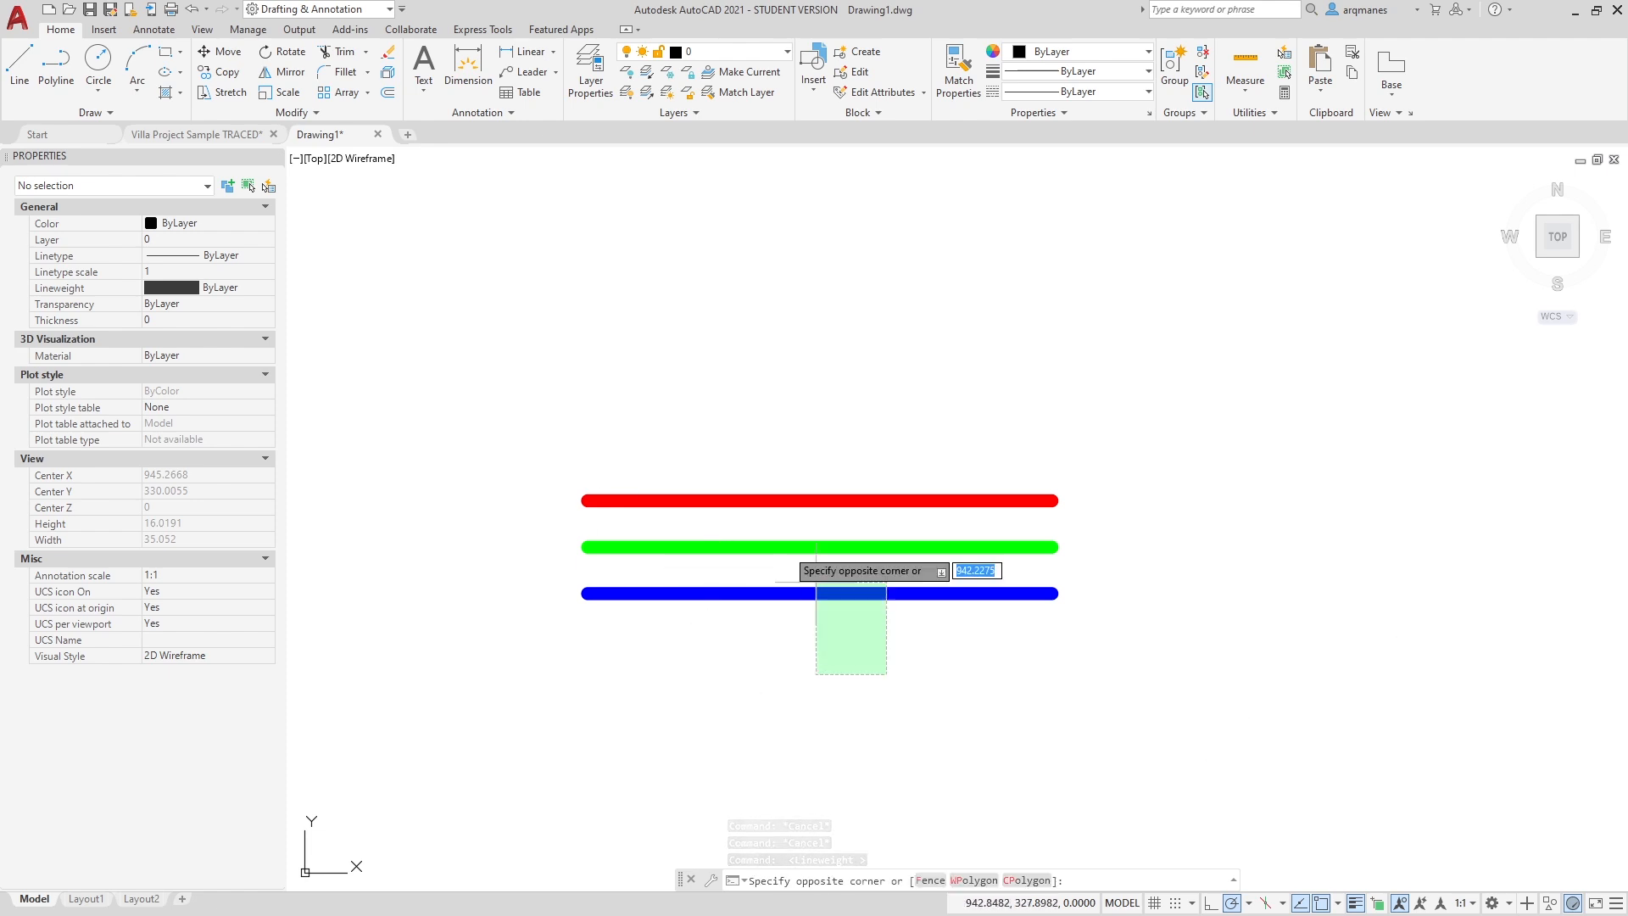
pyautogui.click(664, 389)
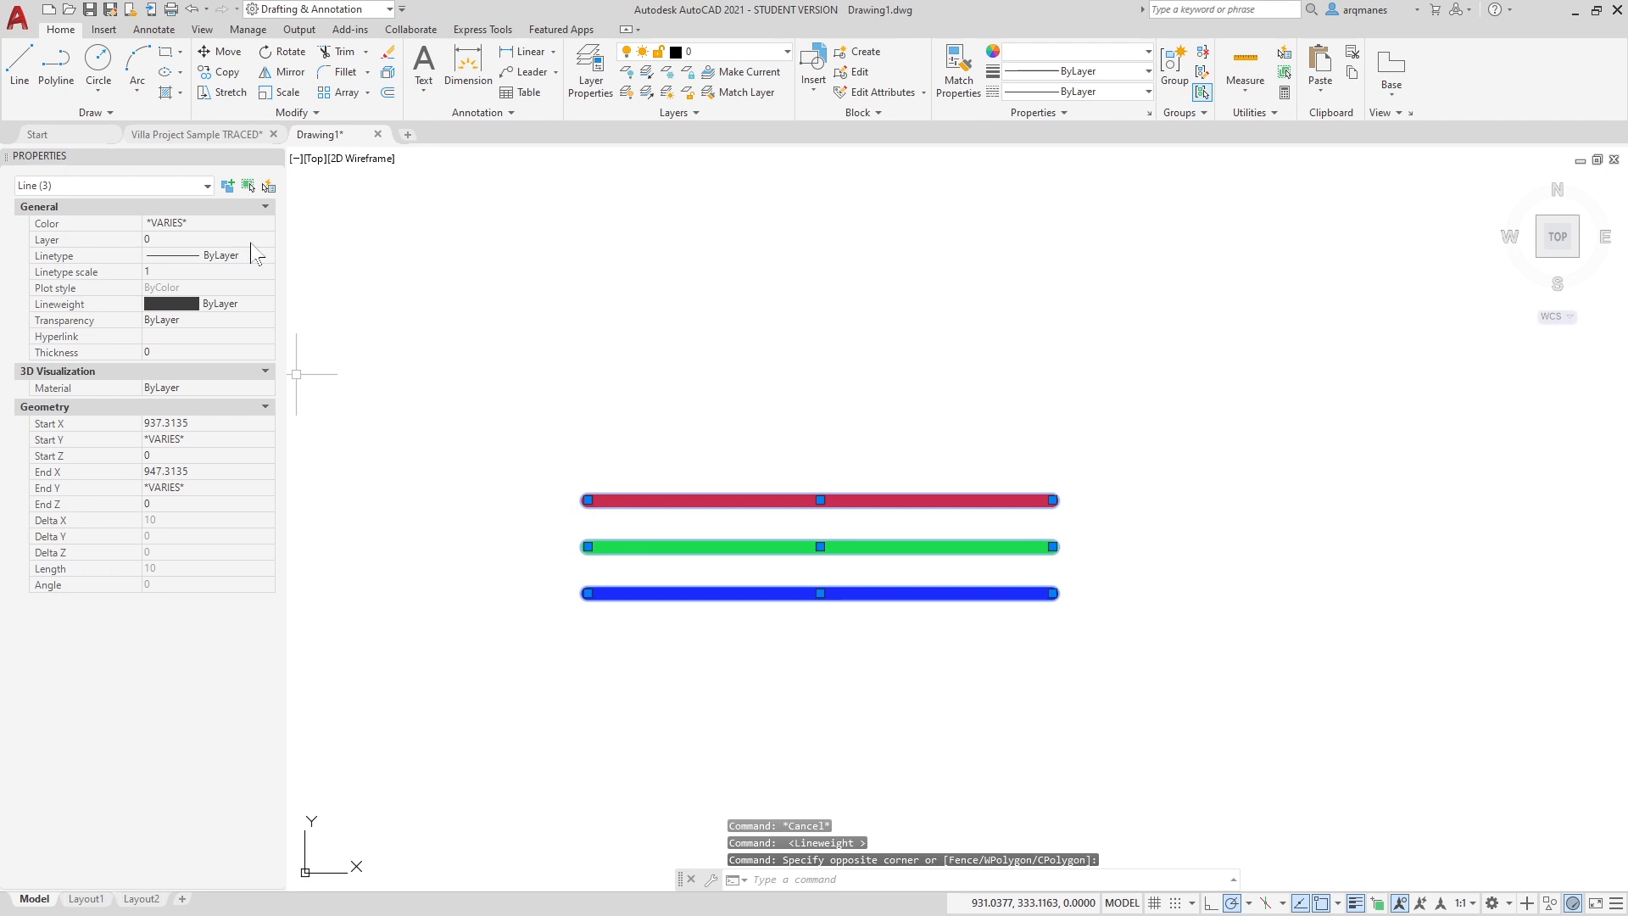
pyautogui.press('Escape')
pyautogui.press('Escape')
# Set the lineweight of layer 0 to 0.30 mm and inspect how thick the lines appear.
pyautogui.click(591, 80)
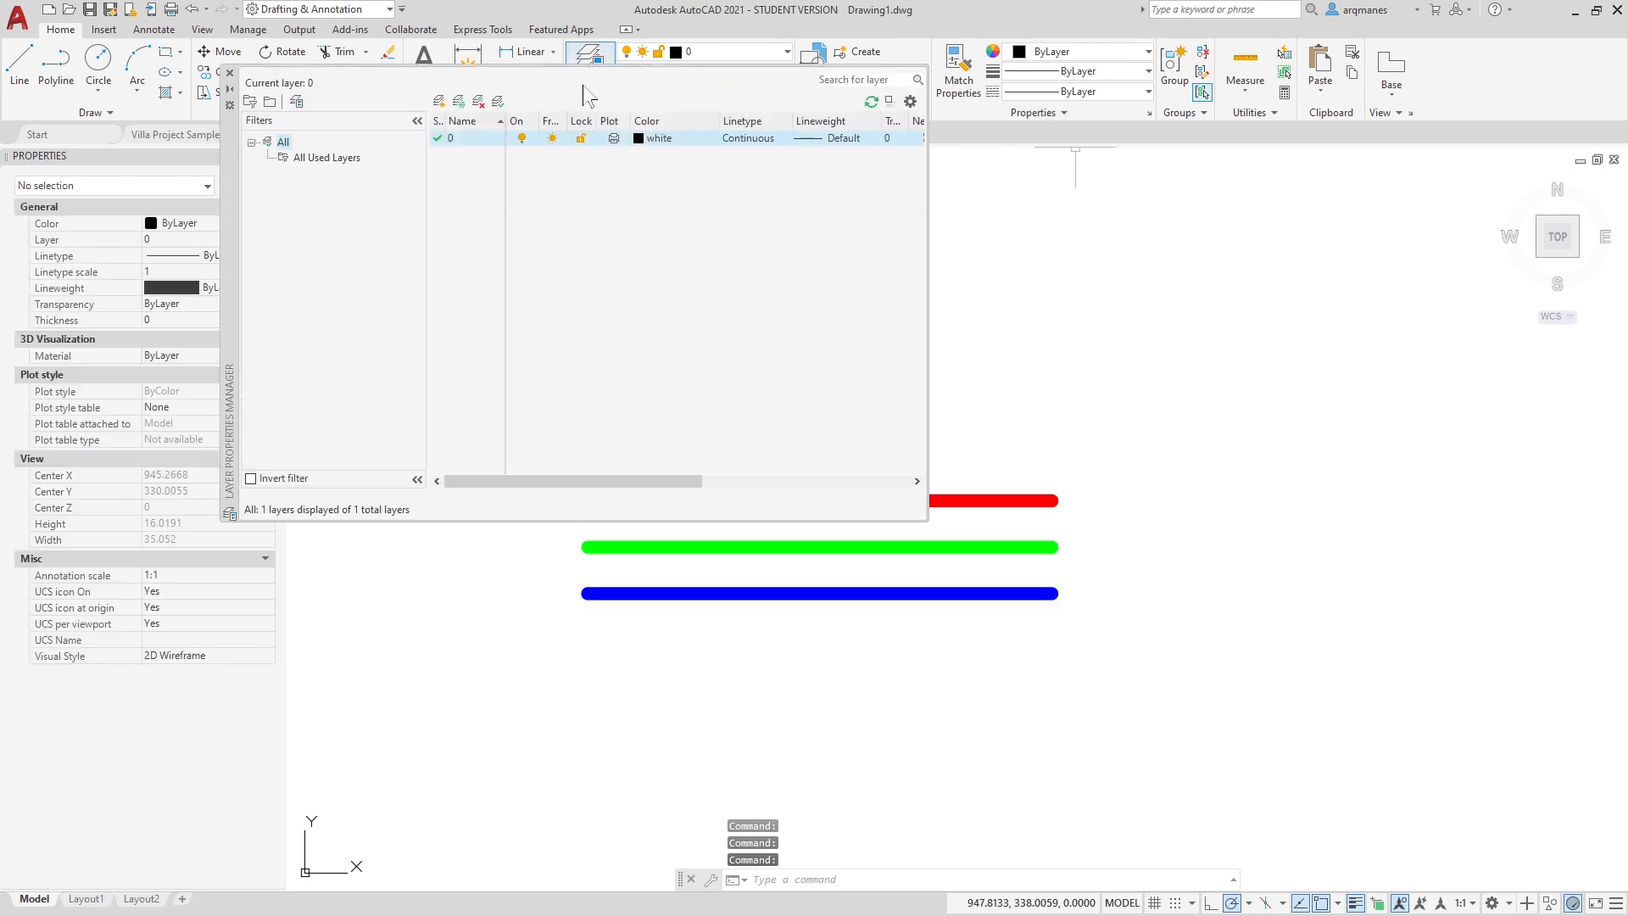
pyautogui.click(842, 139)
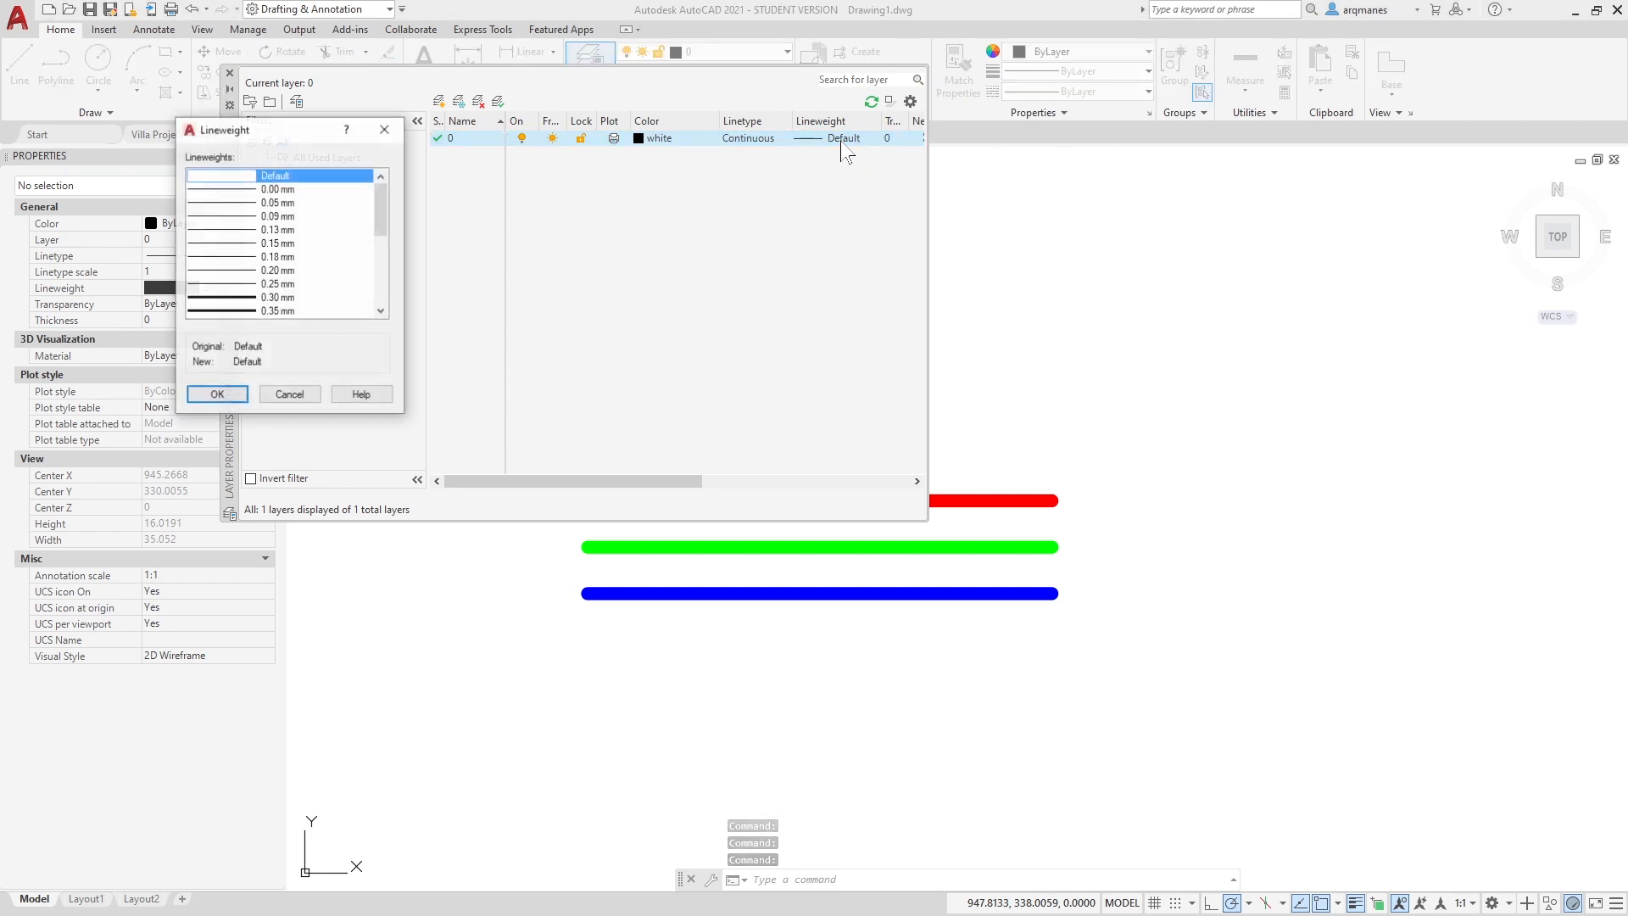
pyautogui.moveTo(383, 207); pyautogui.dragTo(378, 221)
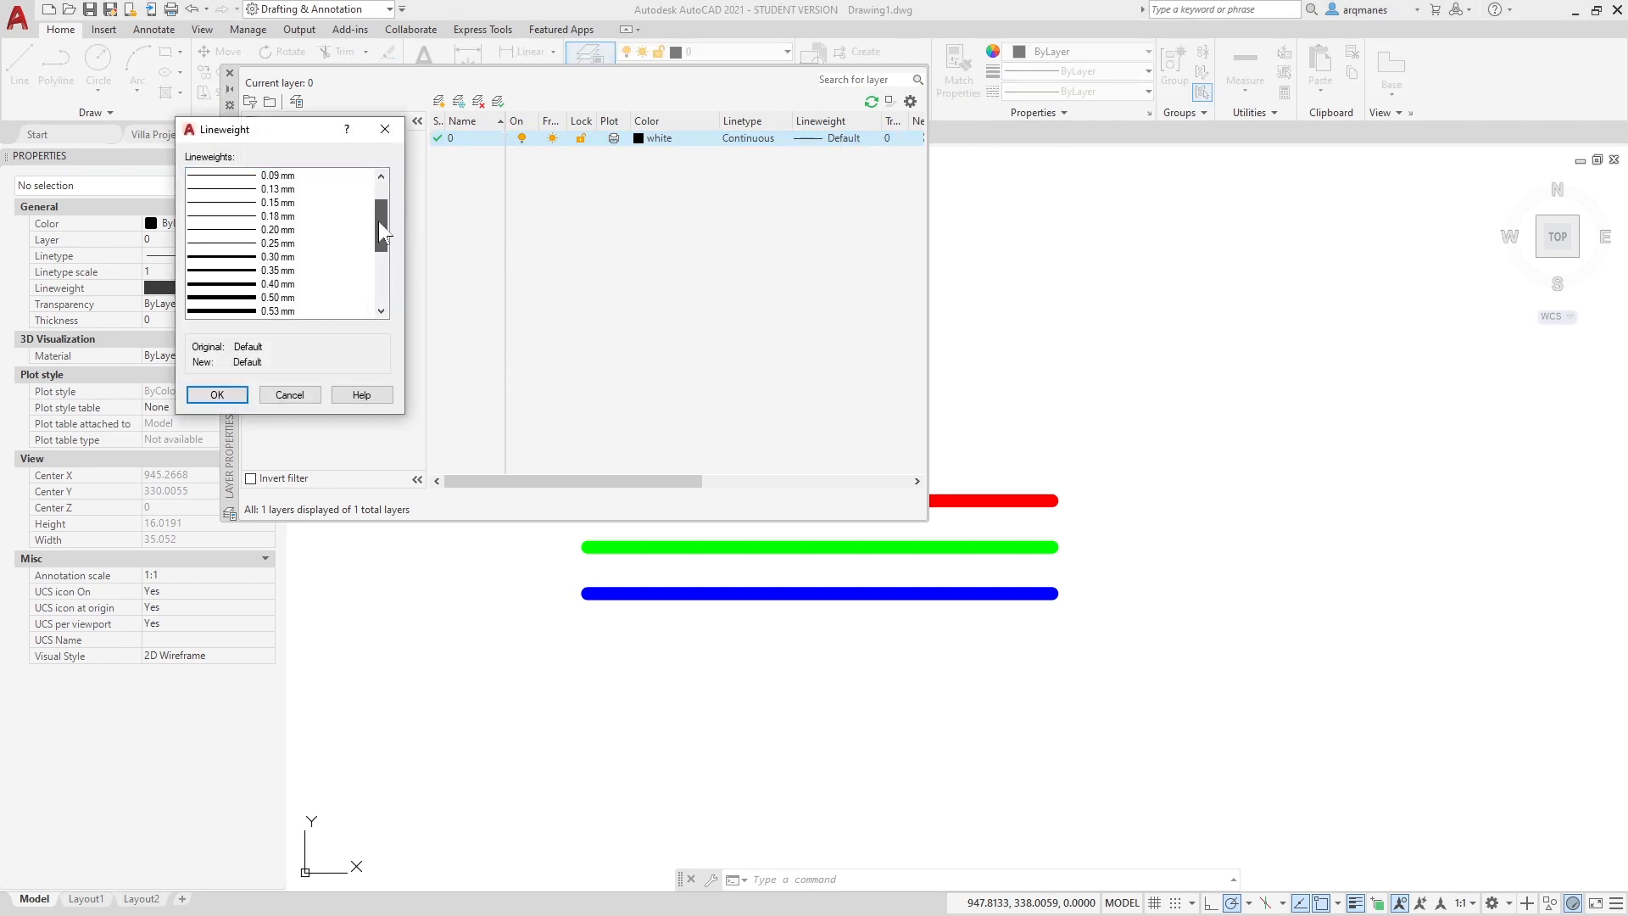
pyautogui.click(237, 258)
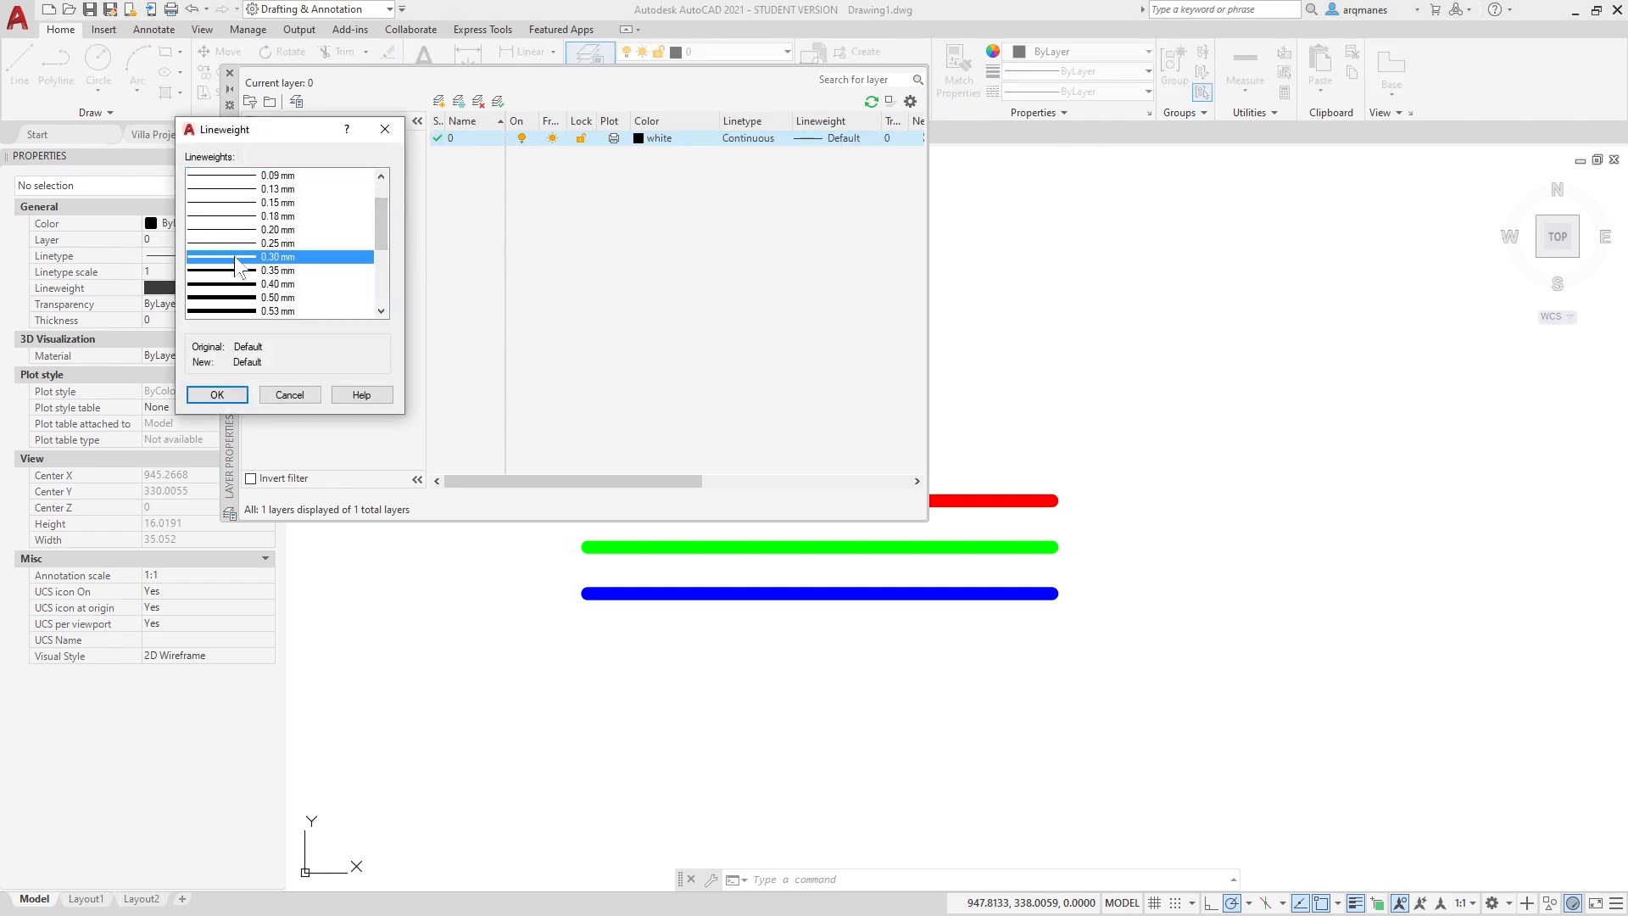
pyautogui.click(223, 396)
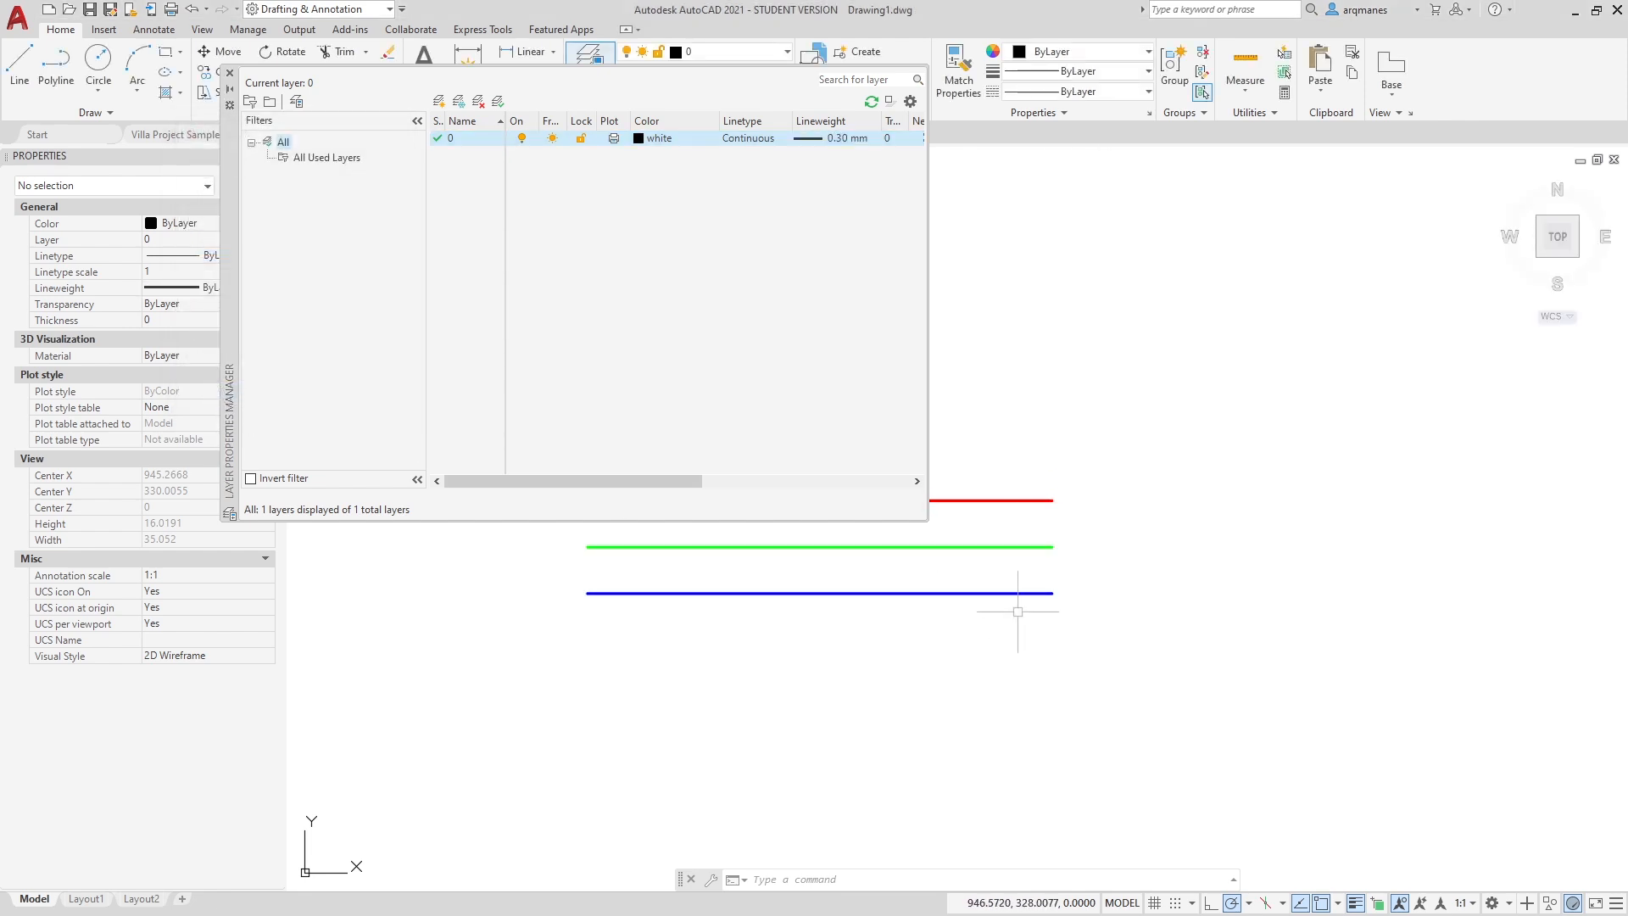
pyautogui.scroll(10, 992, 597)
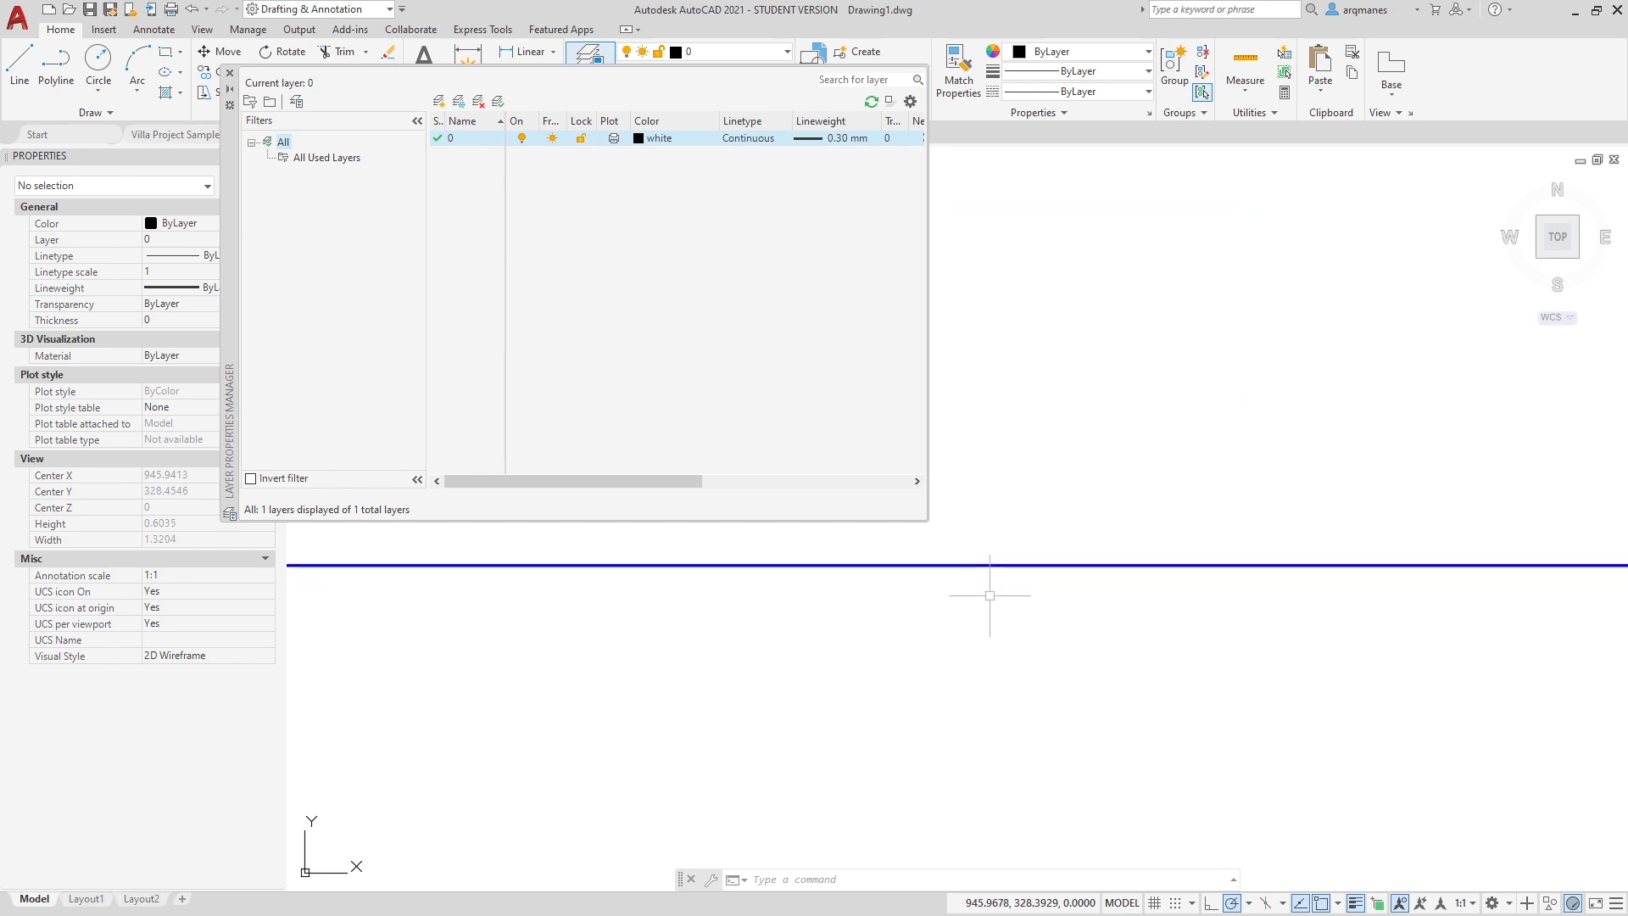
pyautogui.scroll(-11, 987, 585)
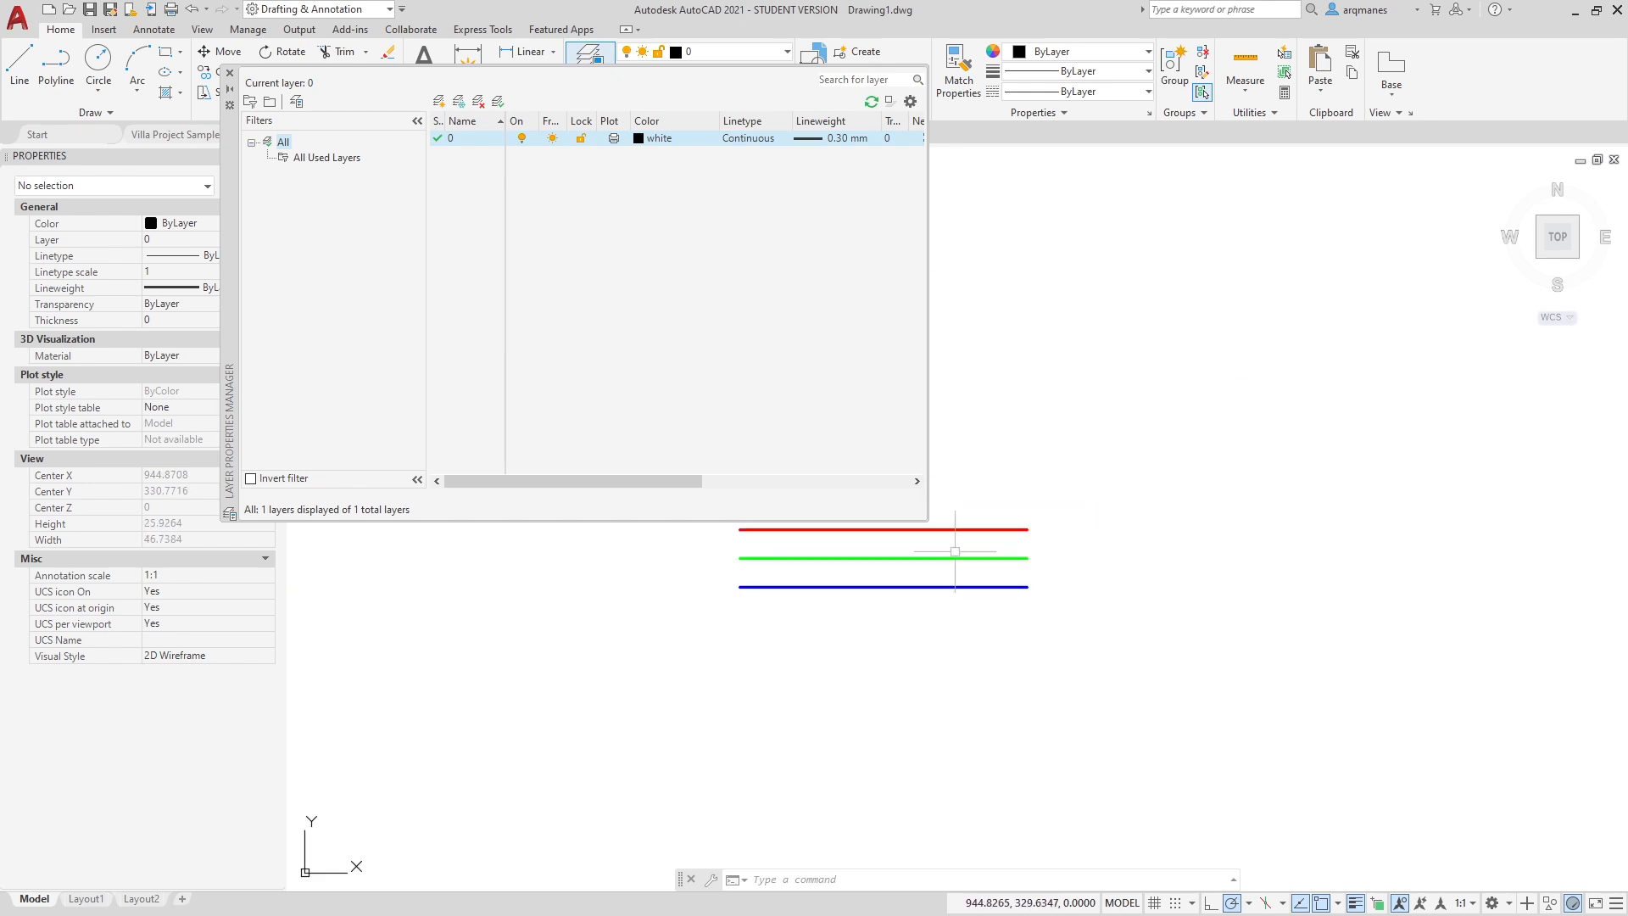
# Set the lineweight of layer 0 to 0.25 mm and inspect the lines up close.
pyautogui.click(818, 138)
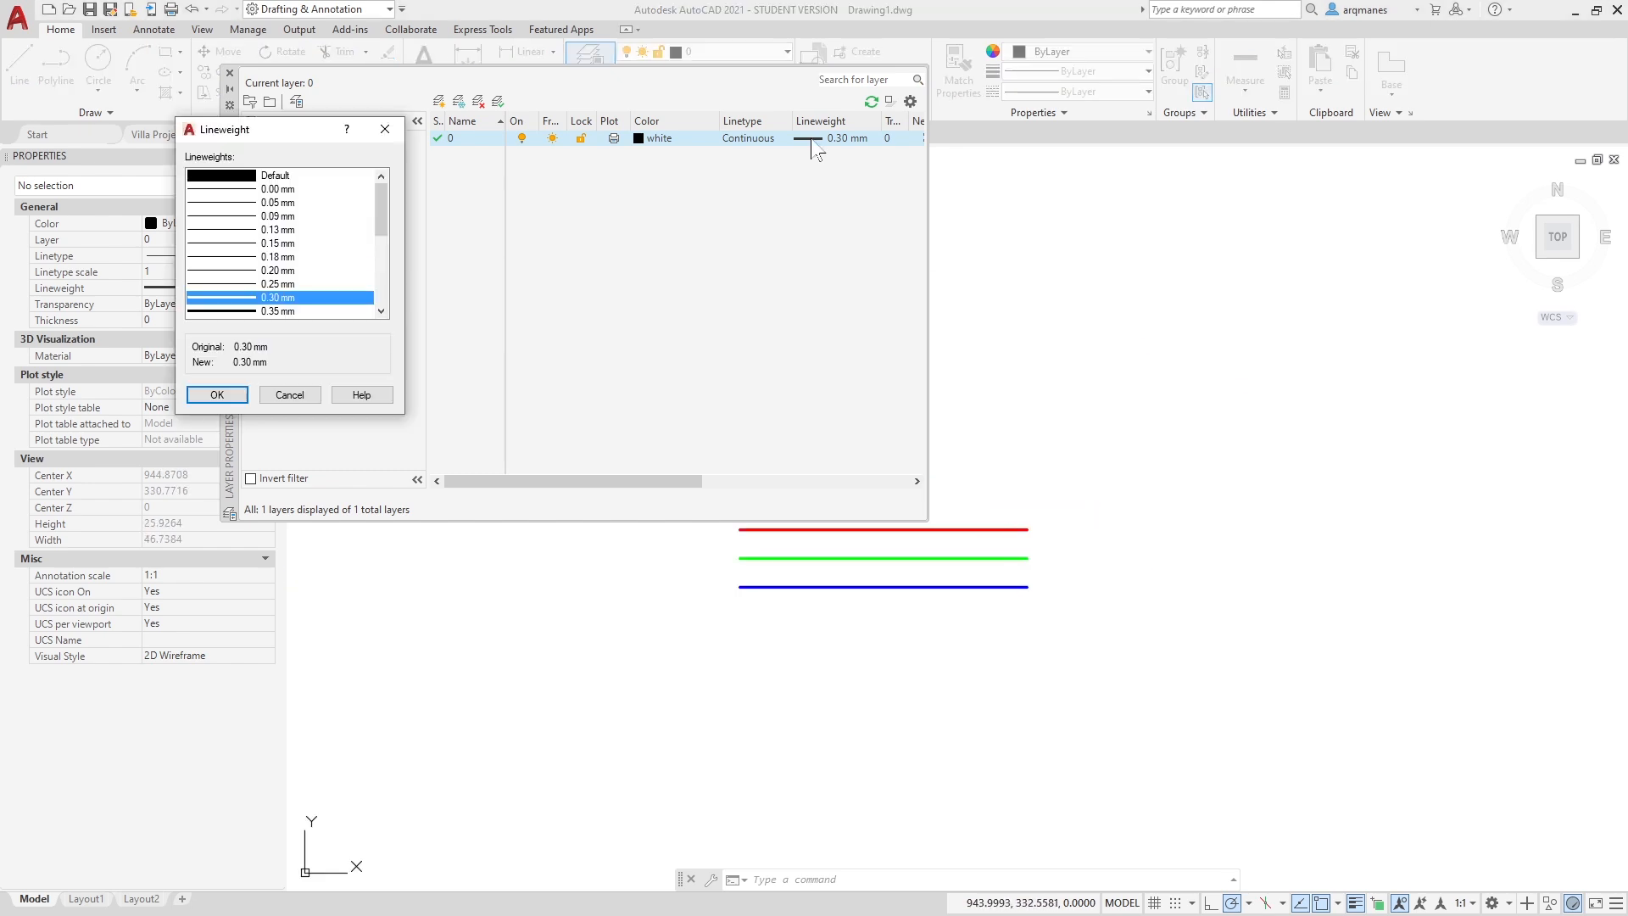
pyautogui.click(237, 284)
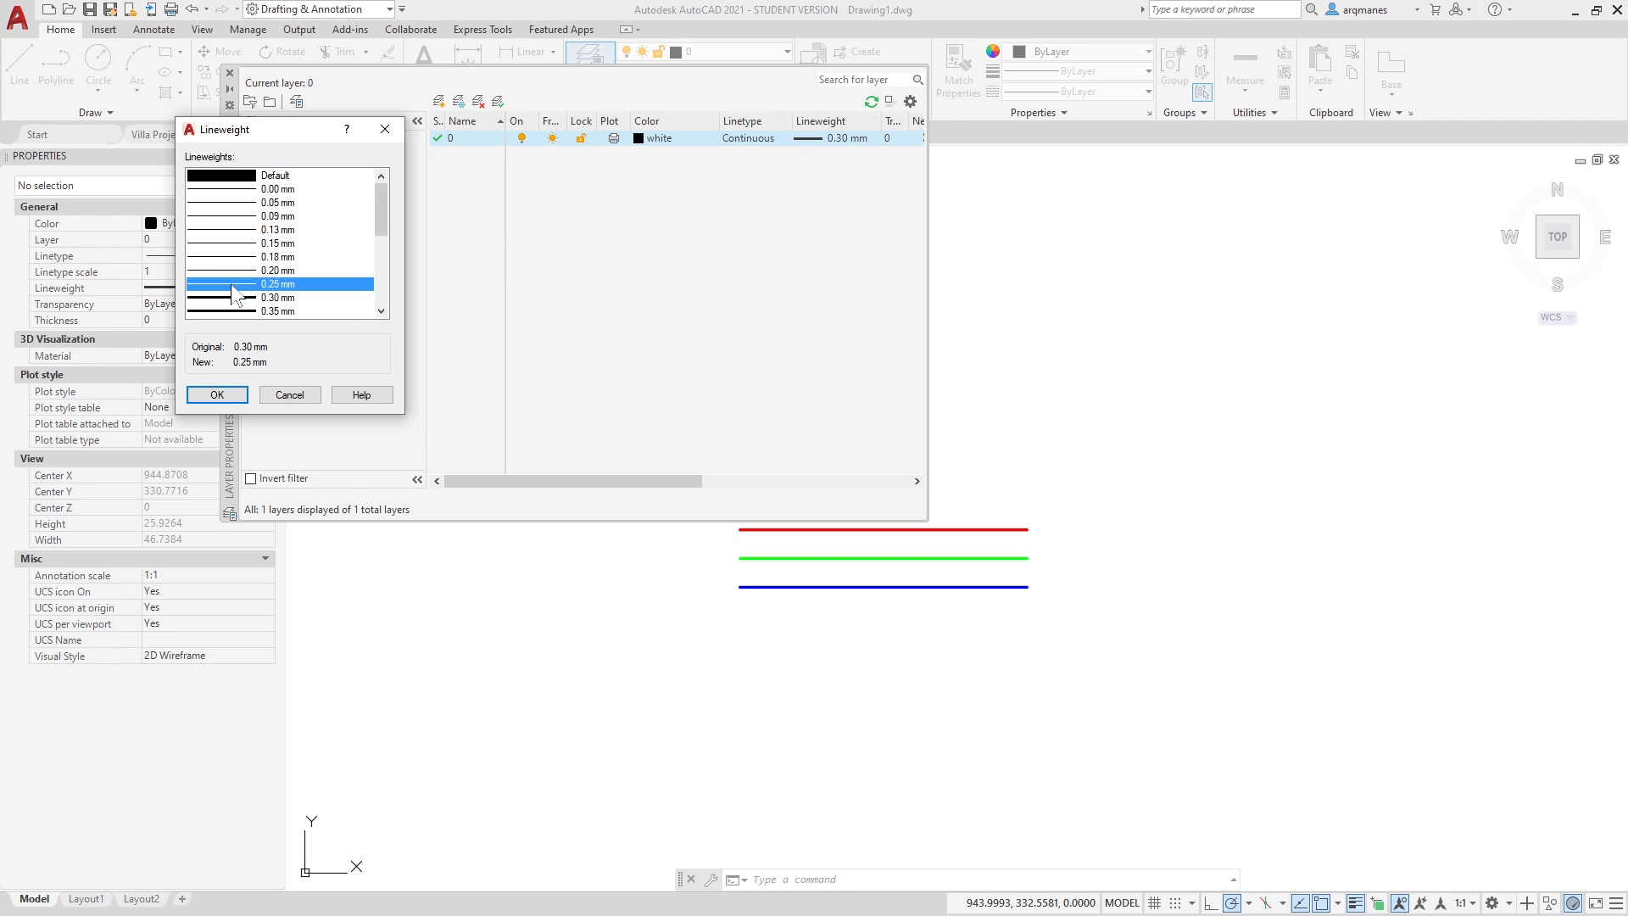
pyautogui.click(217, 395)
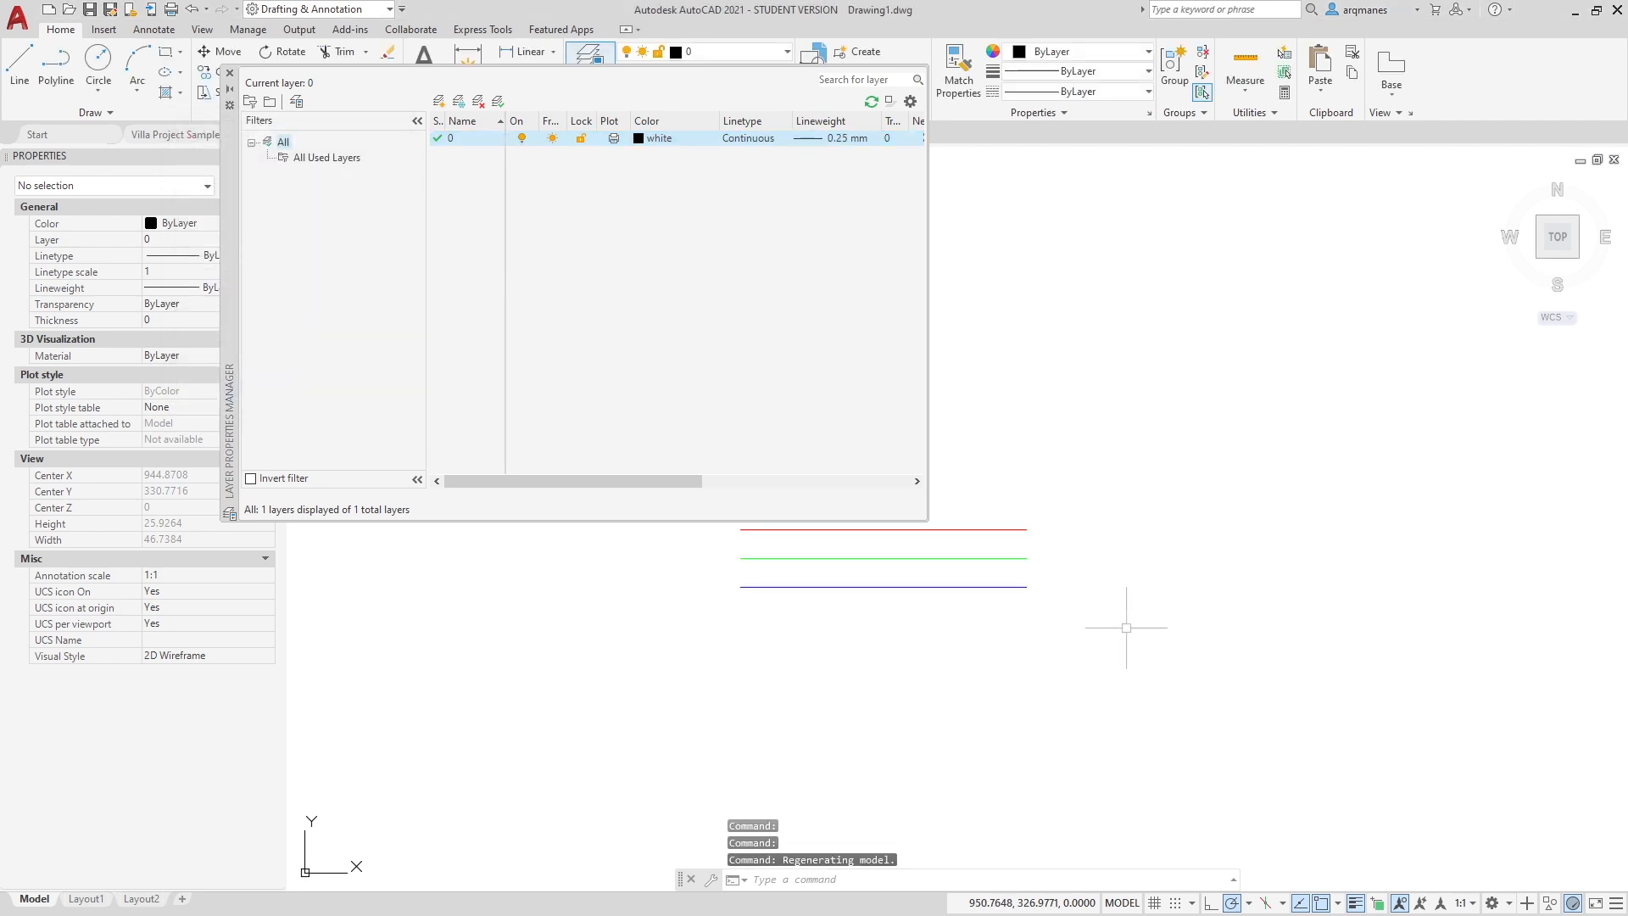
pyautogui.scroll(5, 997, 537)
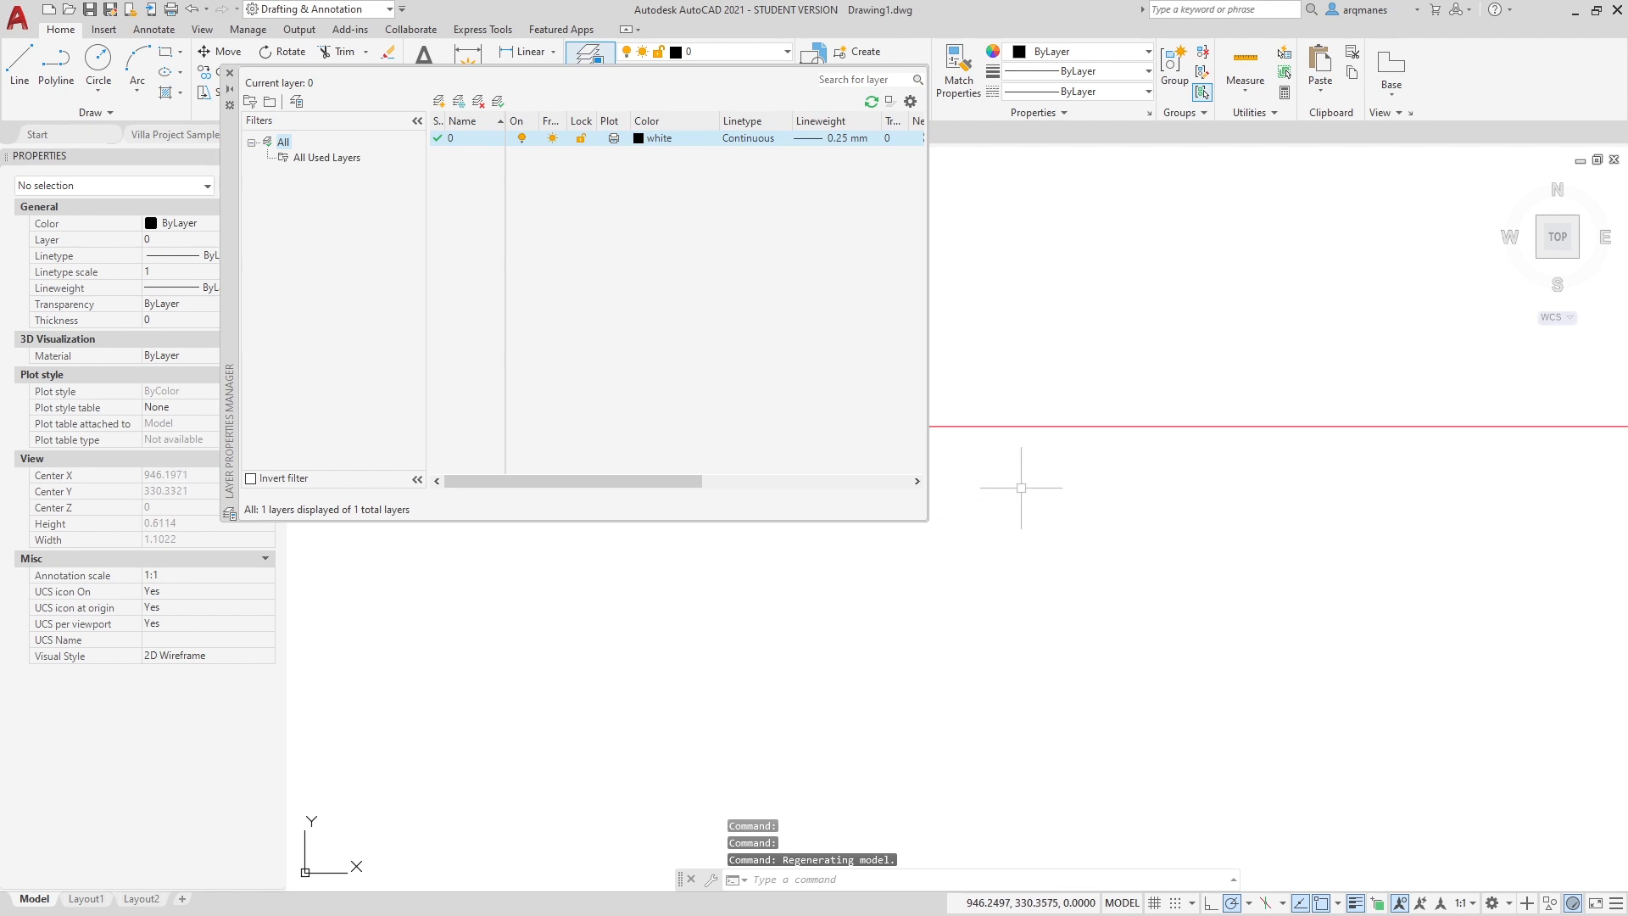
pyautogui.scroll(2, 999, 591)
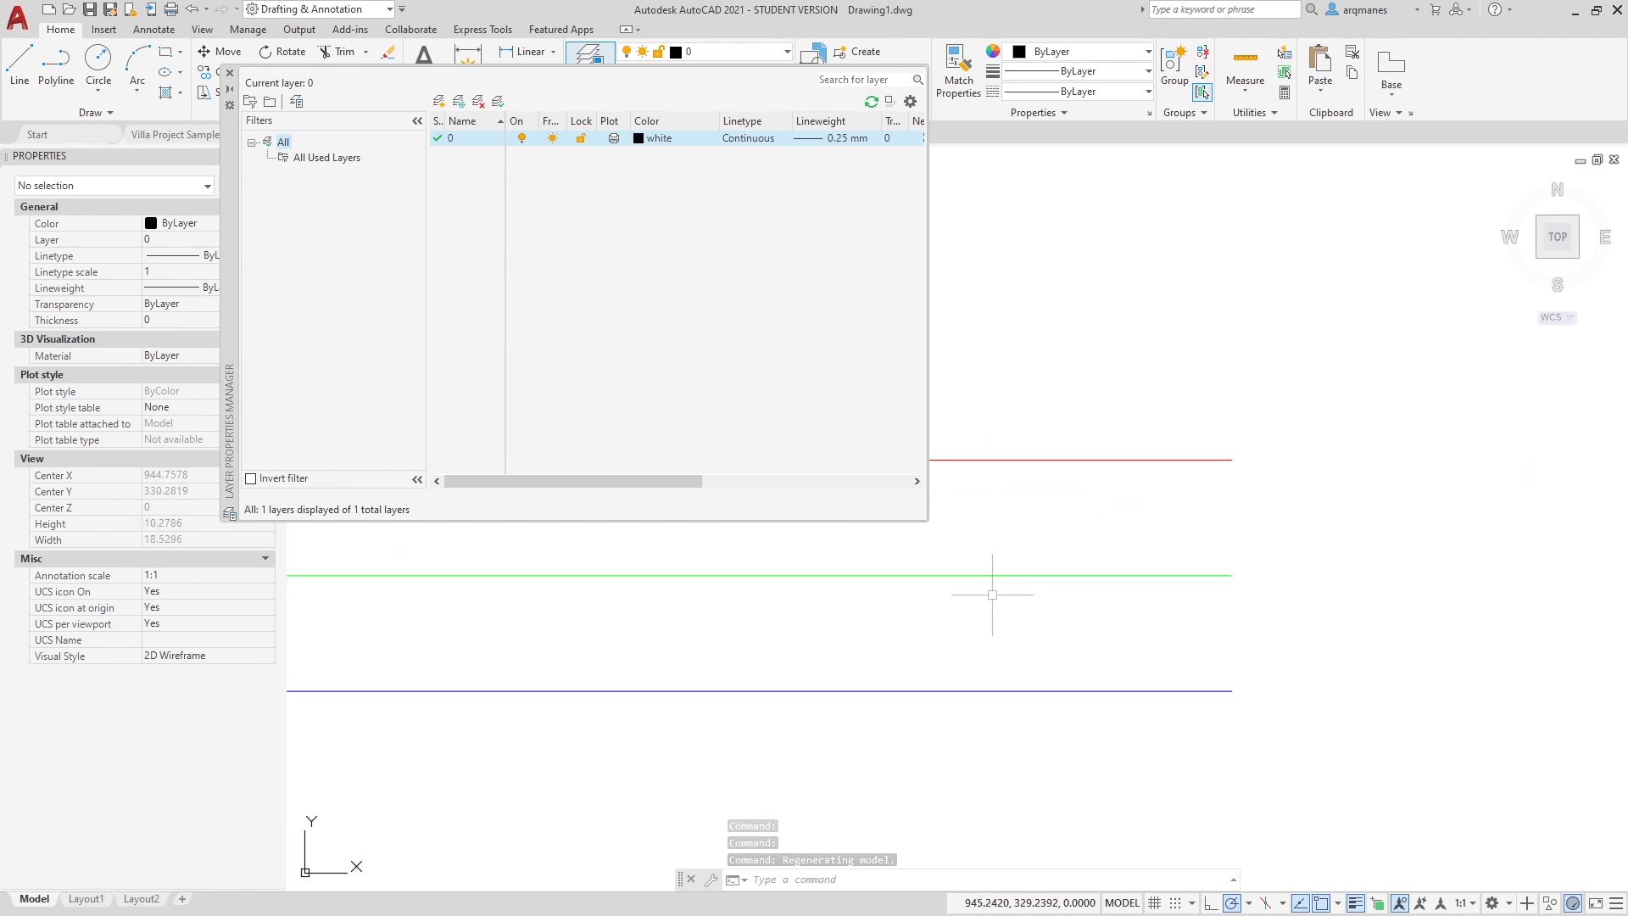
# Review the lineweights available for layer 0, comparing 0.25 mm and 0.30 mm, and close the layer manager without changing the layer.
pyautogui.click(837, 139)
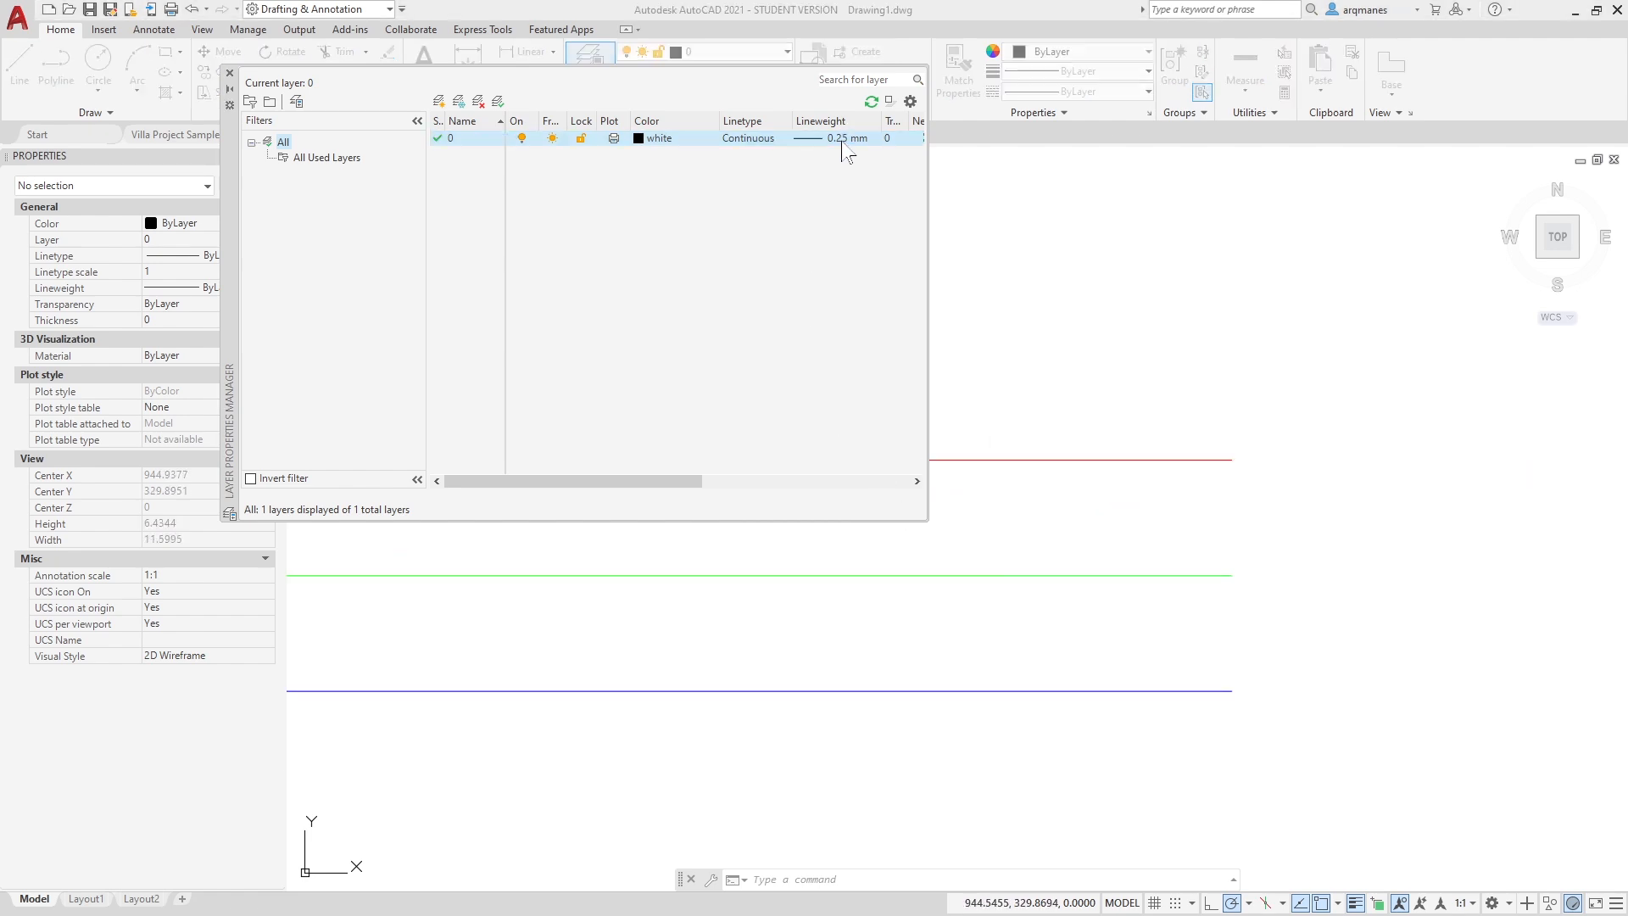
pyautogui.click(217, 298)
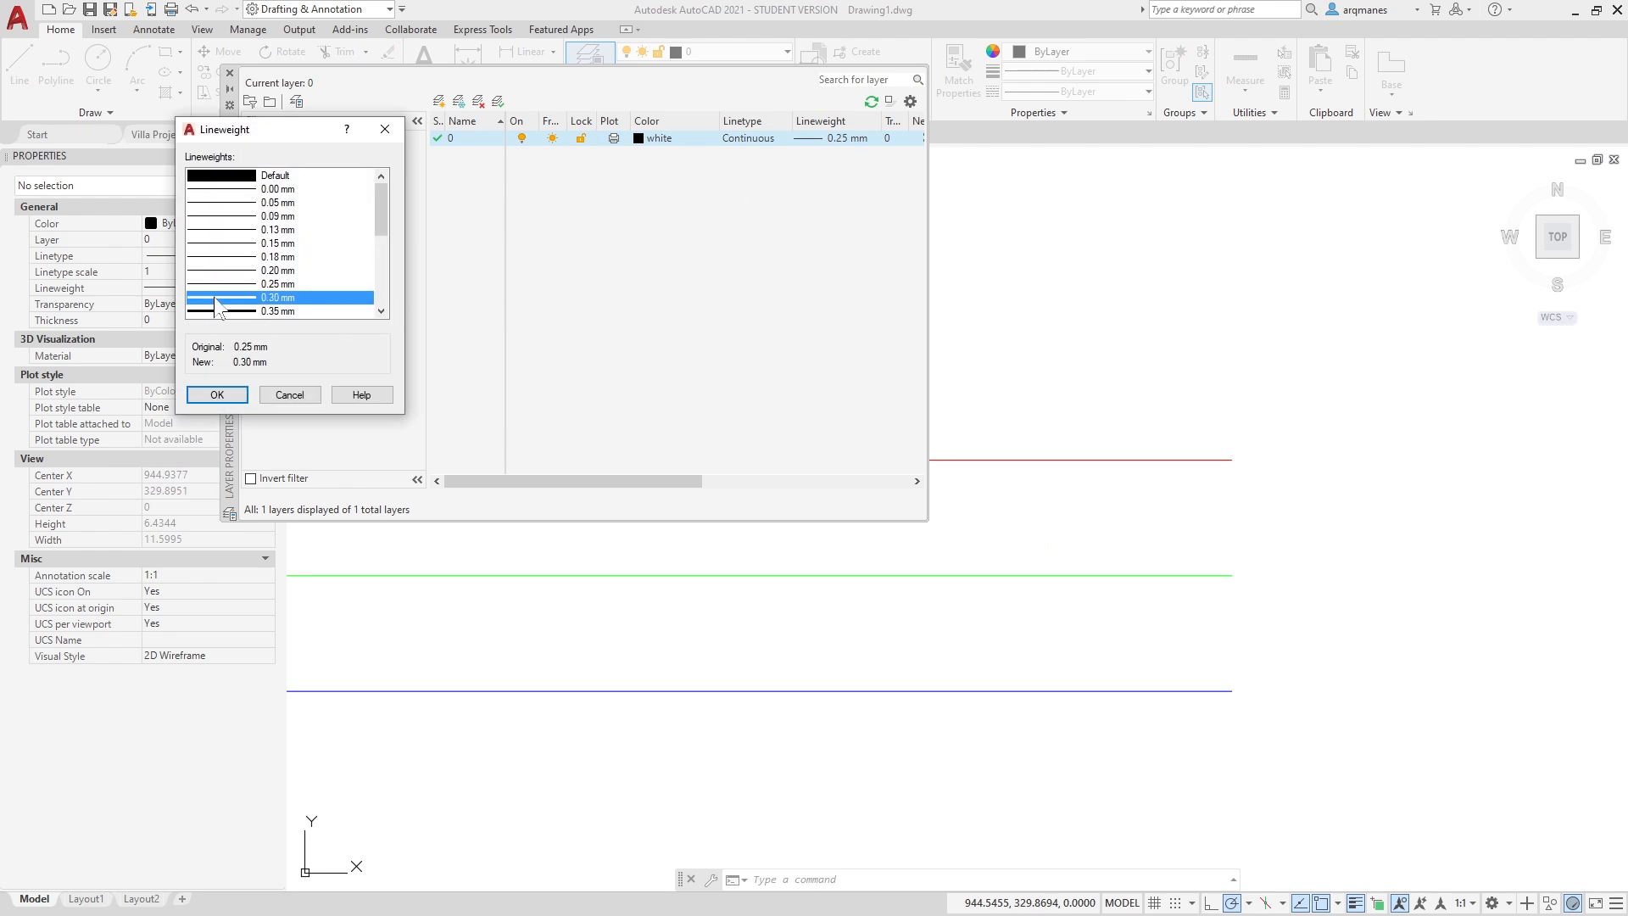
pyautogui.click(229, 283)
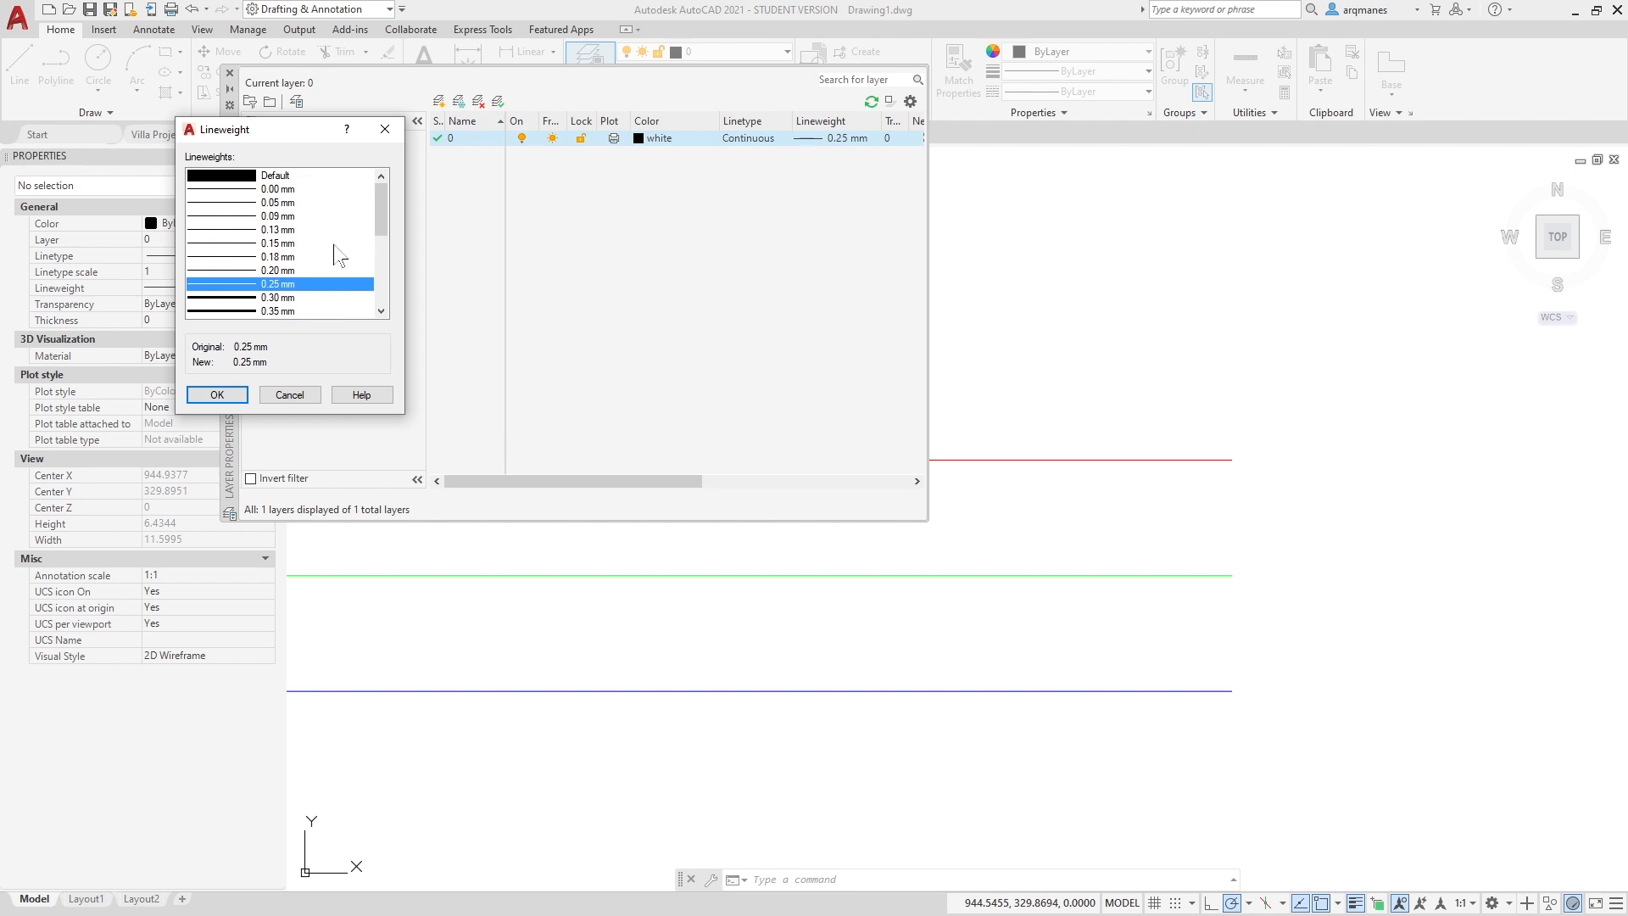
pyautogui.click(286, 297)
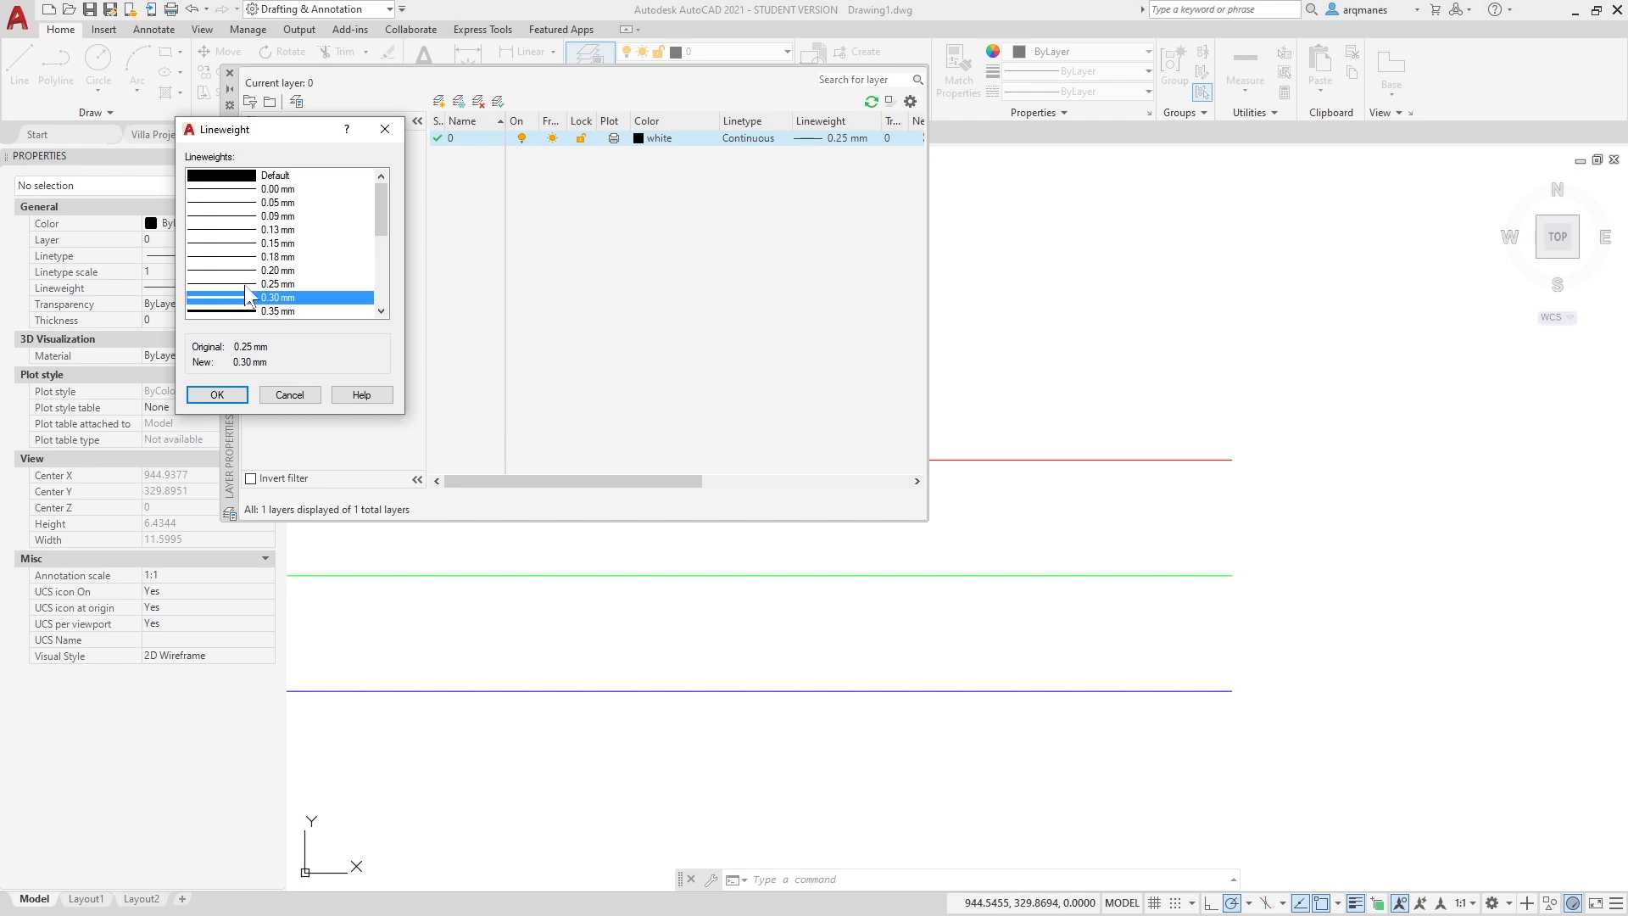
pyautogui.click(247, 285)
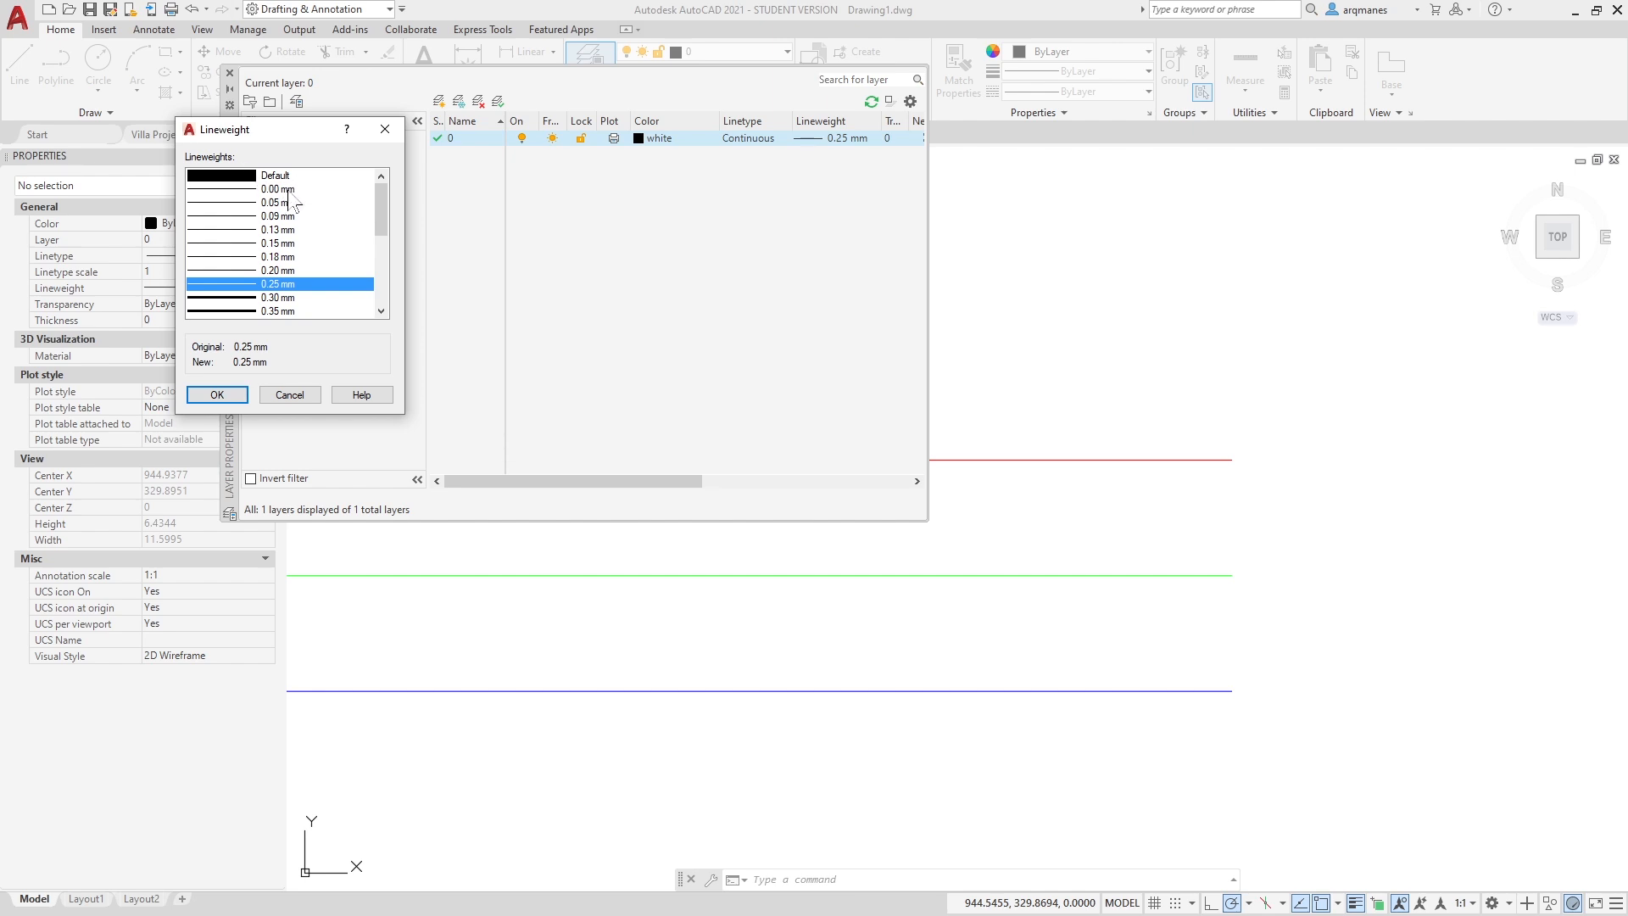
pyautogui.scroll(-1, 359, 225)
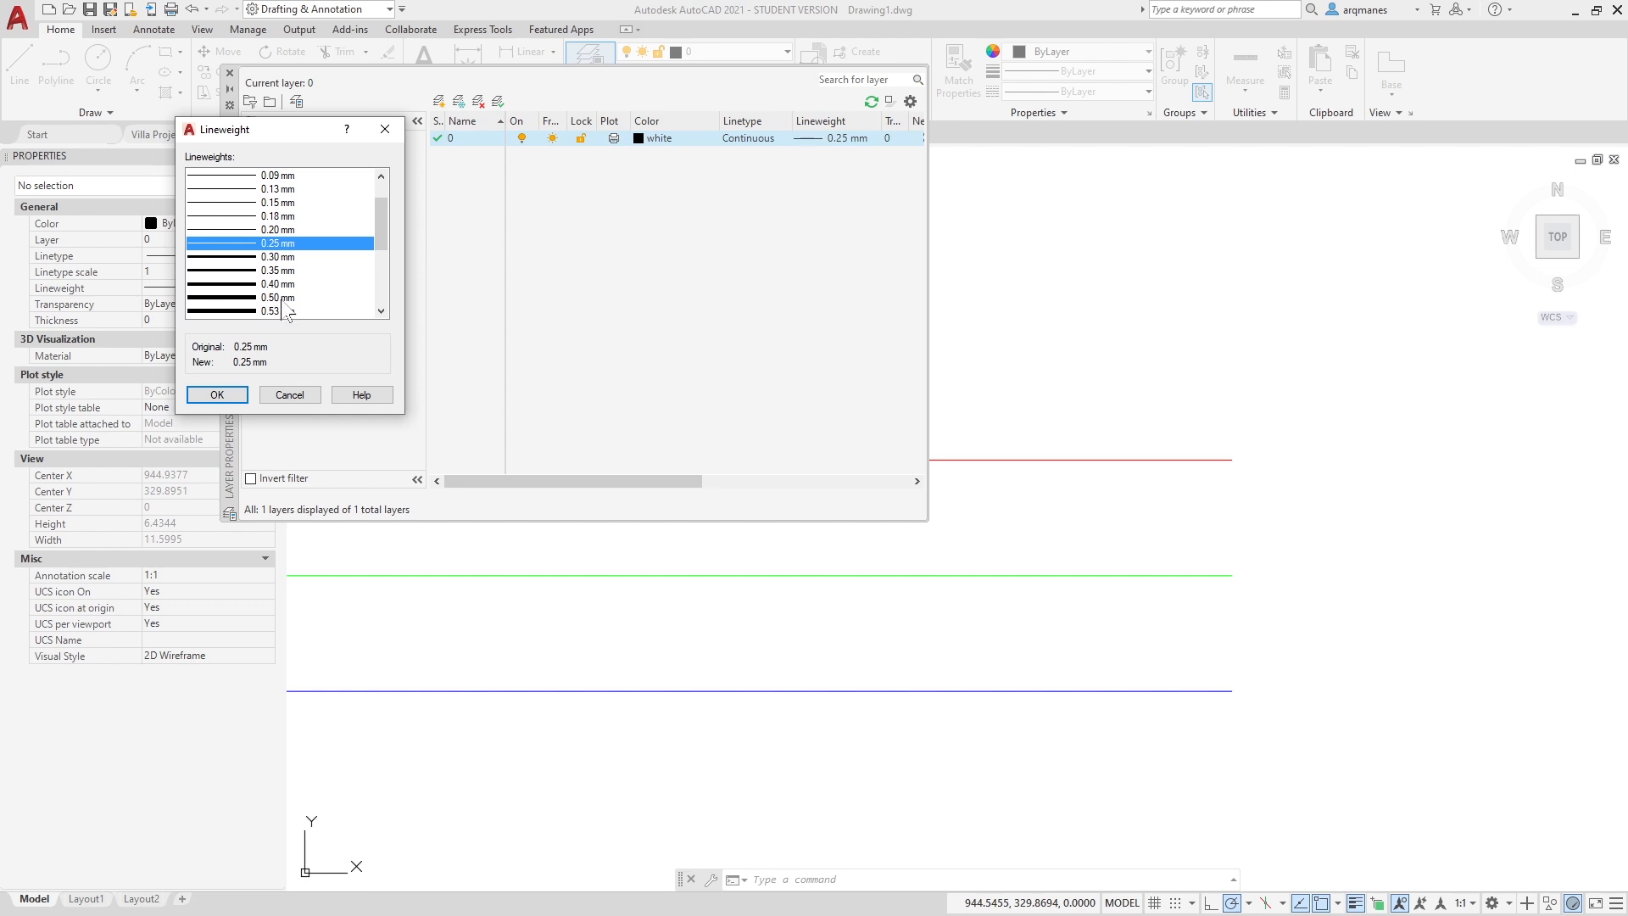
pyautogui.moveTo(379, 222); pyautogui.dragTo(359, 273)
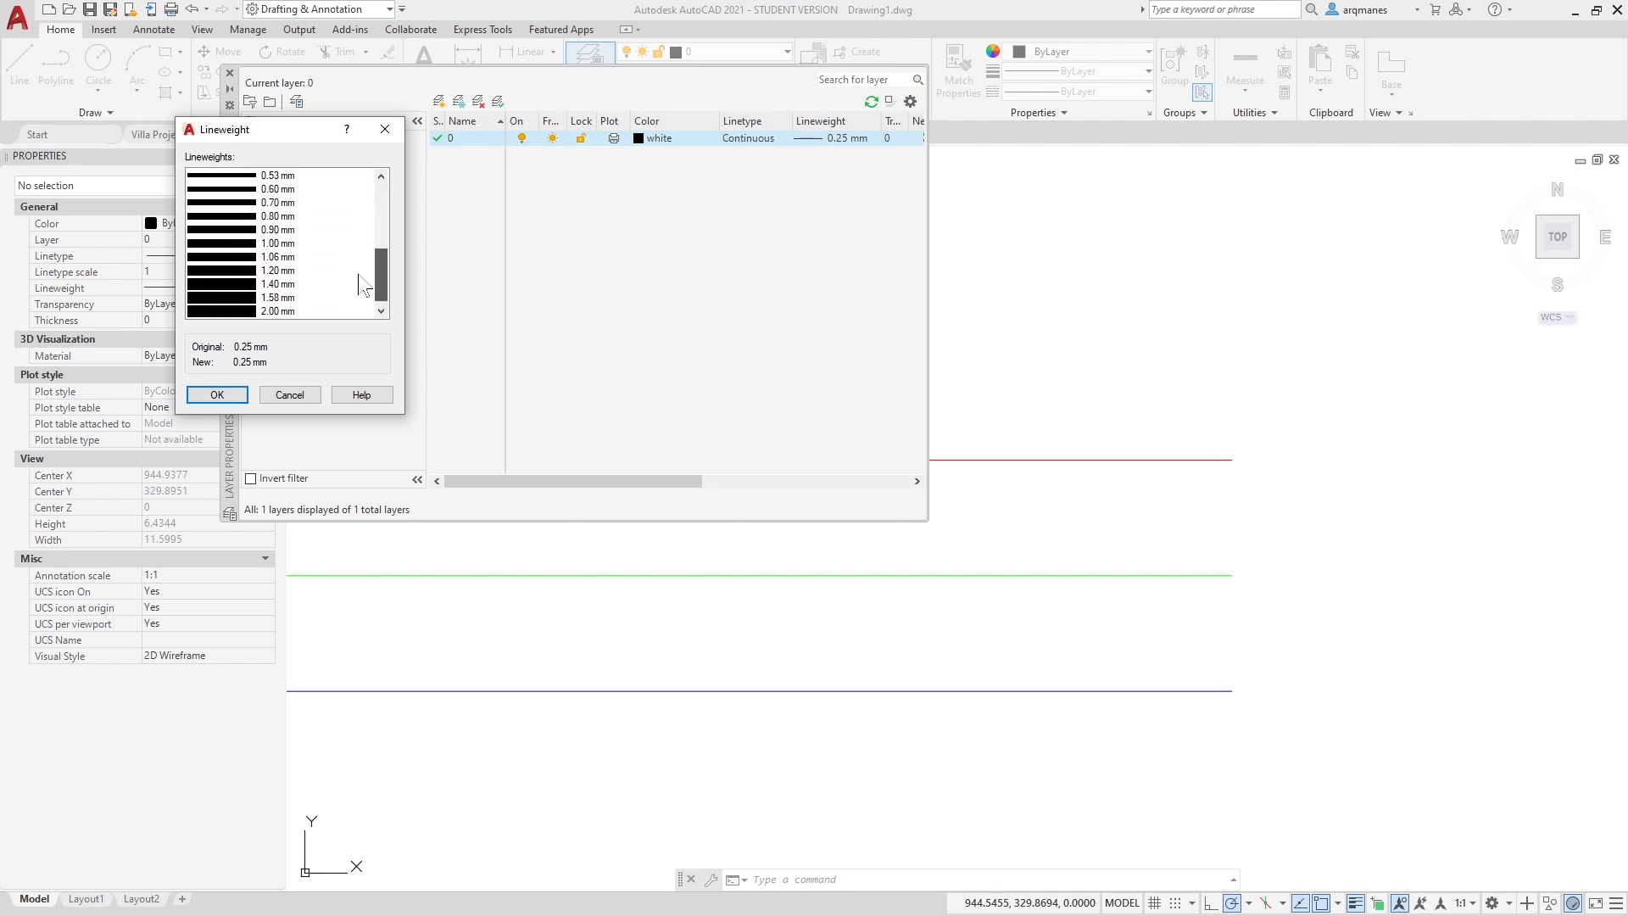
pyautogui.click(276, 395)
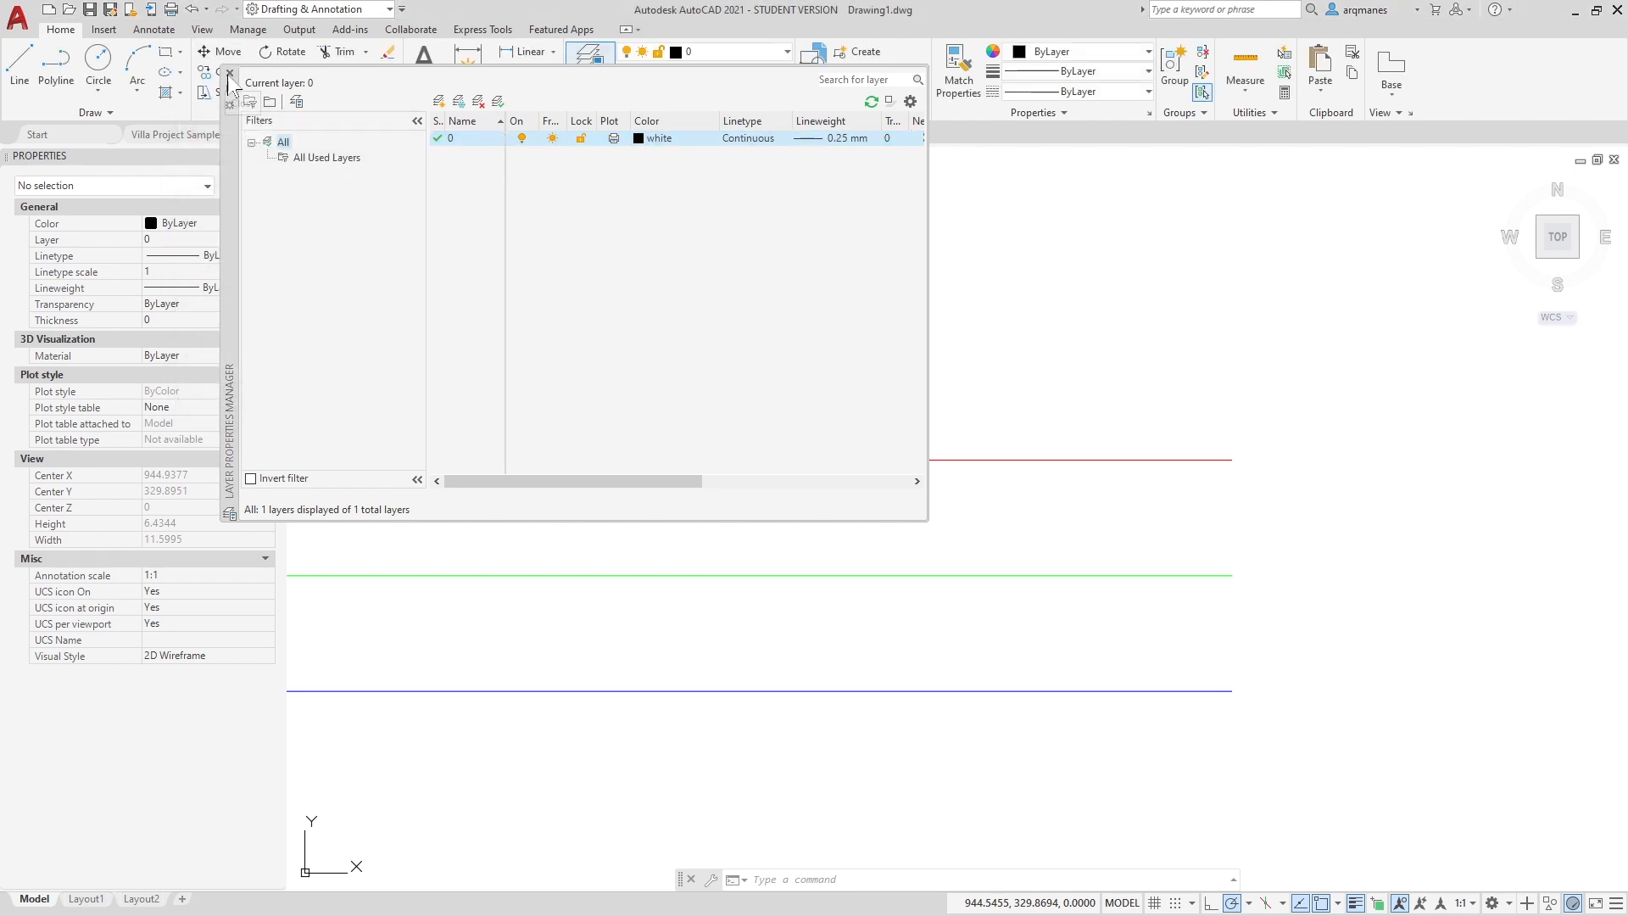
pyautogui.click(230, 73)
# Open the program options' lineweight settings and raise the lineweight display scale to its maximum.
pyautogui.scroll(-3, 802, 386)
pyautogui.moveTo(722, 374)
pyautogui.mouseDown(button='middle')
pyautogui.moveTo(756, 447)
pyautogui.moveTo(795, 457)
pyautogui.mouseUp(button='middle')
pyautogui.write('op')
pyautogui.press('Return')
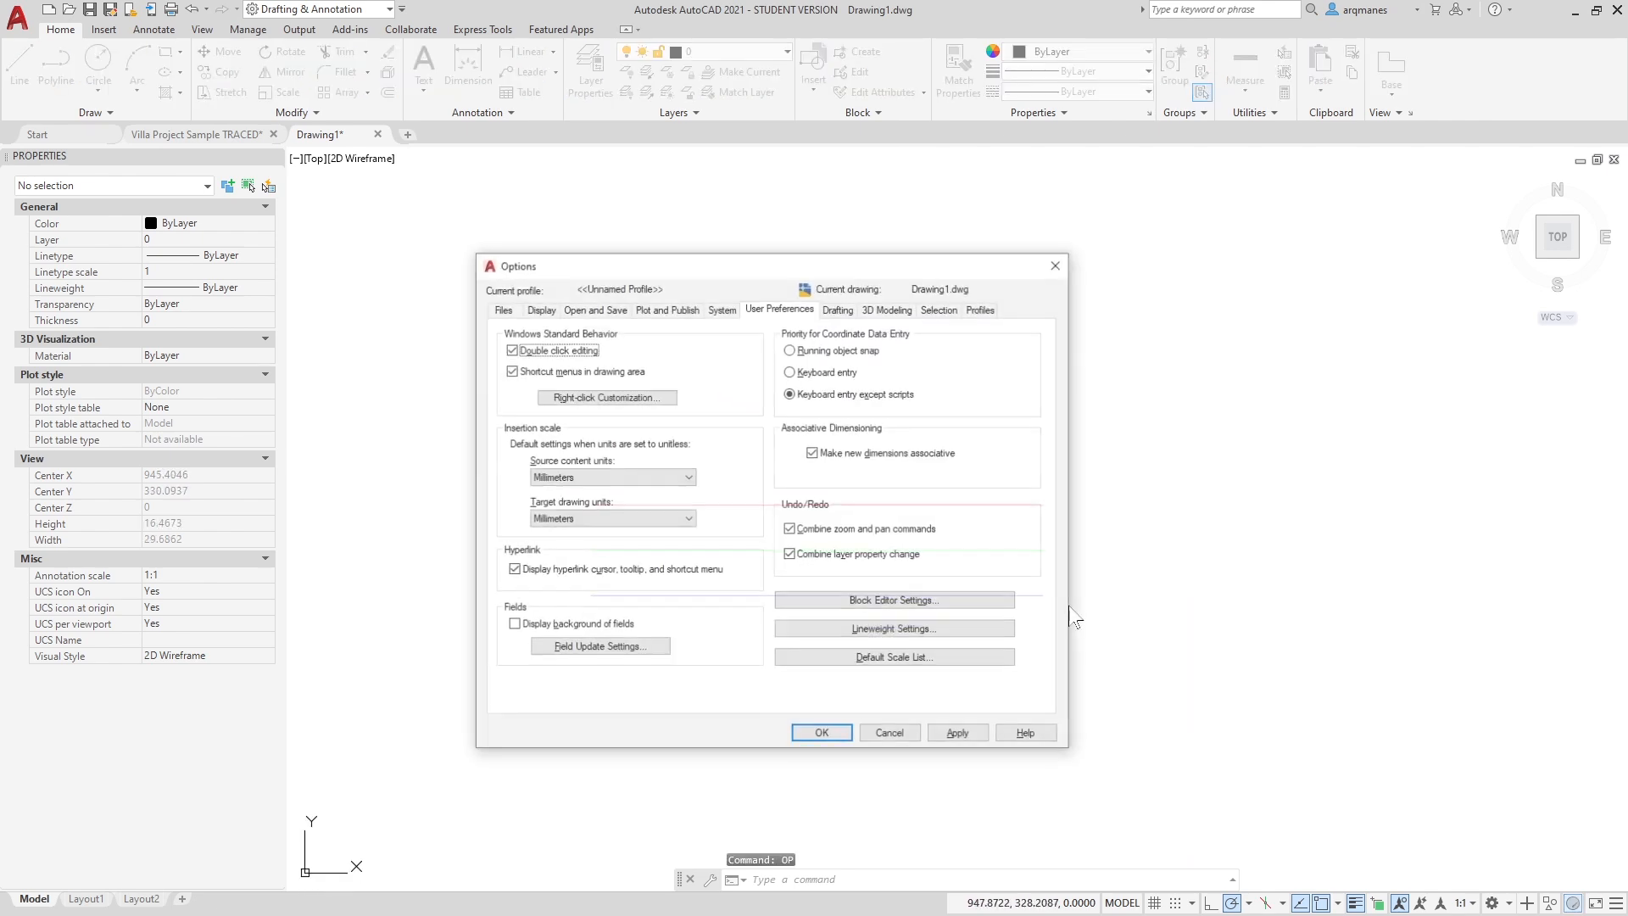
pyautogui.click(956, 632)
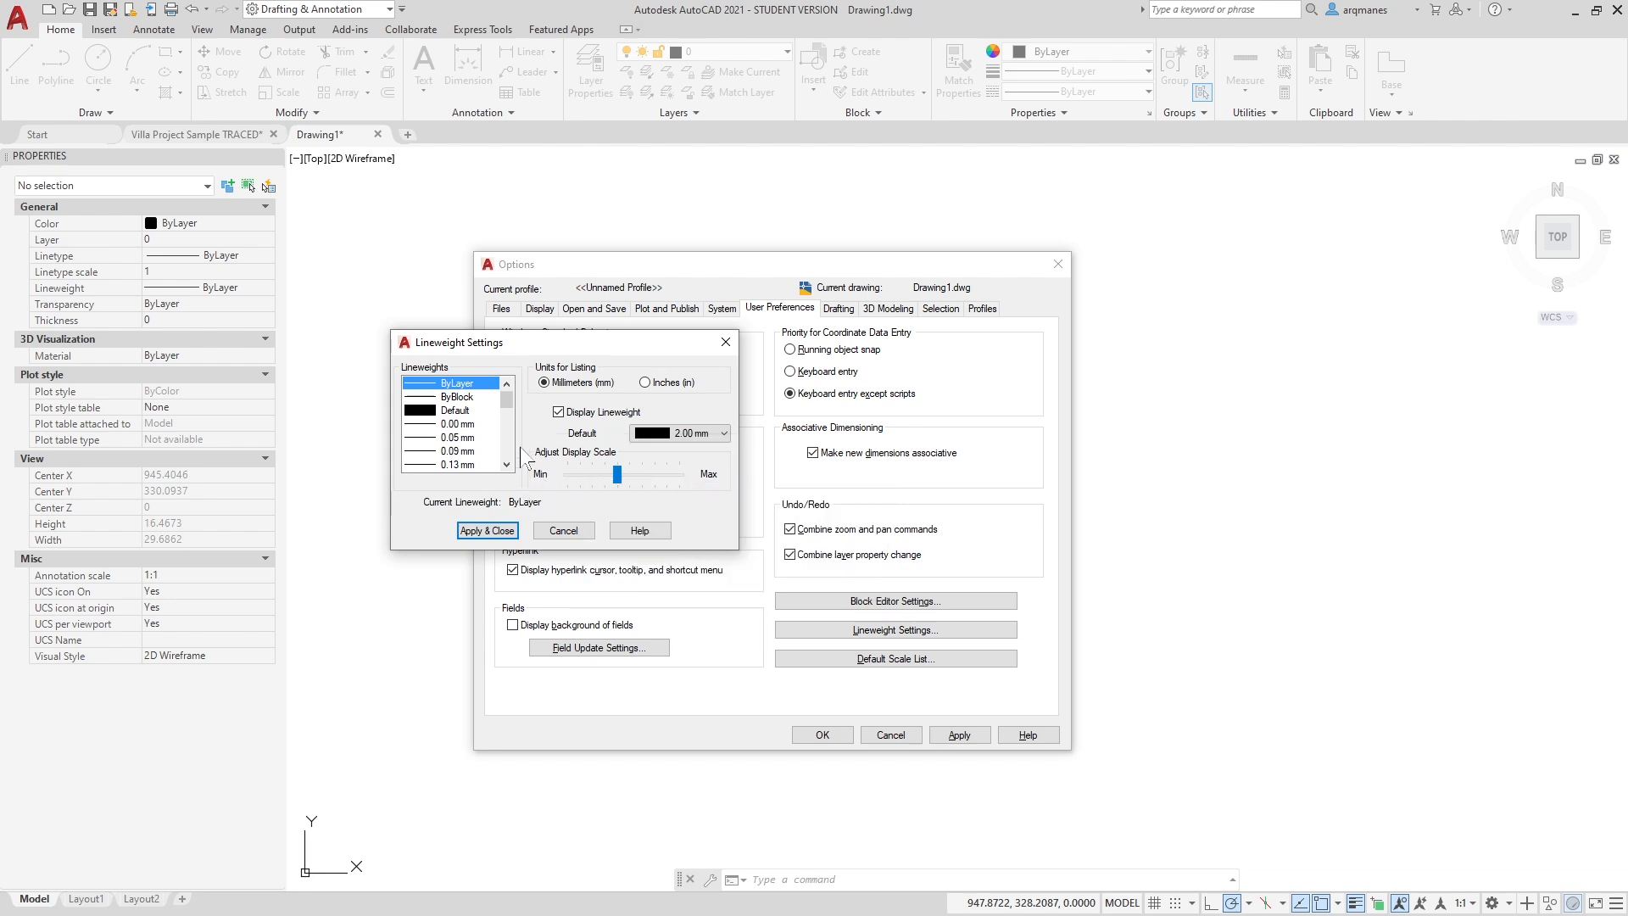
pyautogui.moveTo(617, 477); pyautogui.dragTo(708, 477)
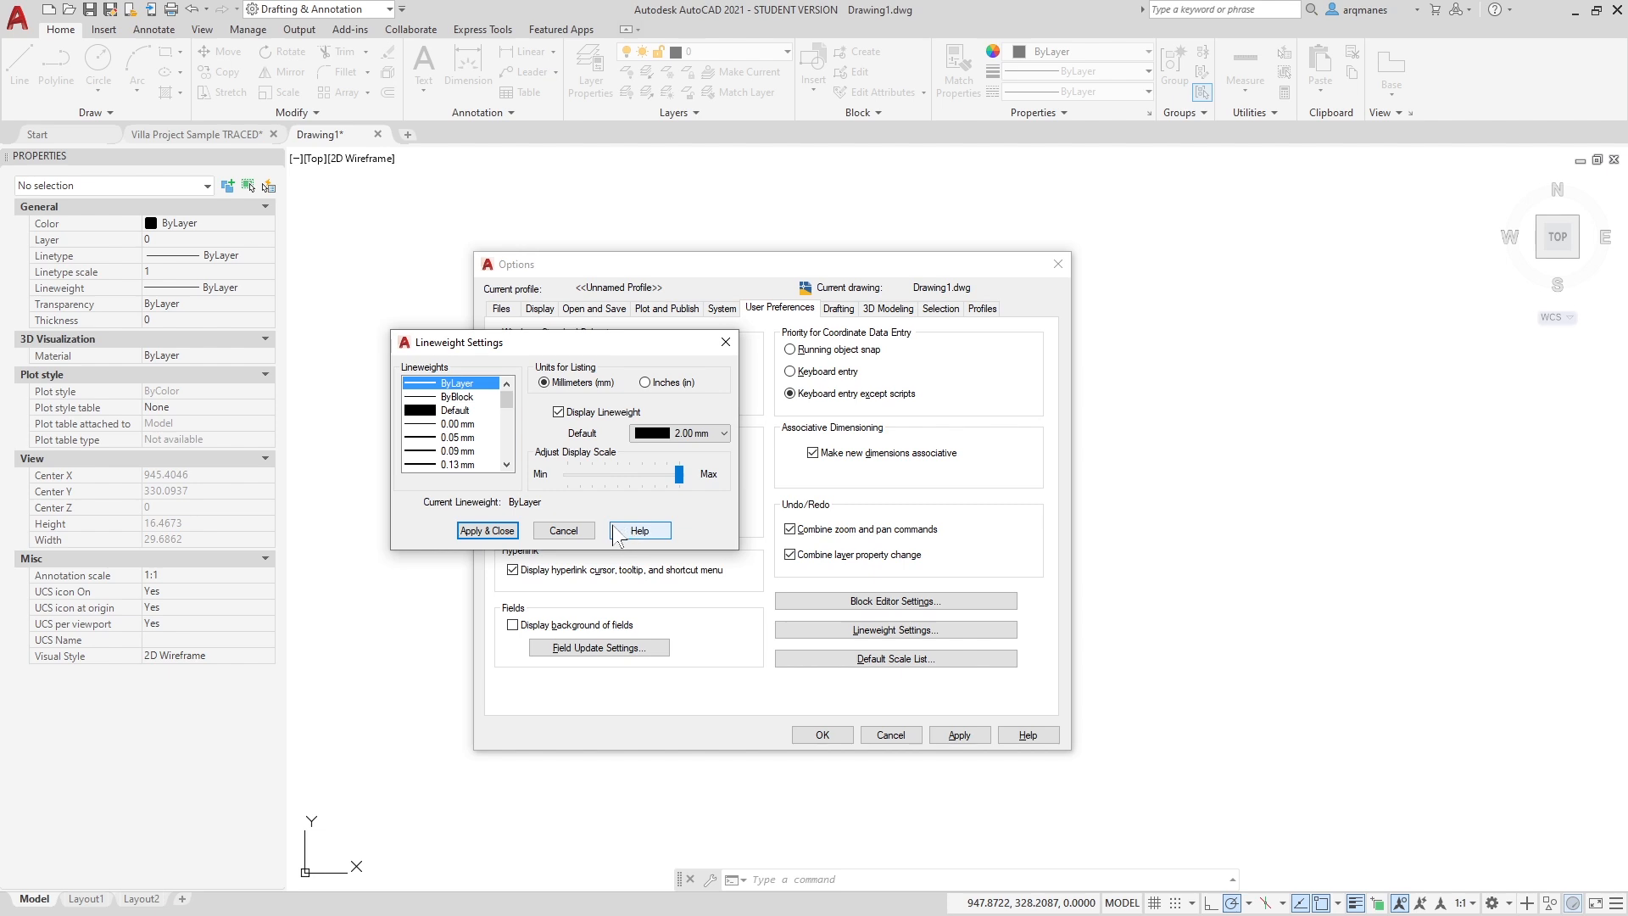
# Lower the lineweight display scale to its minimum and review the line previews through the whole list up to 2.11 mm.
pyautogui.moveTo(678, 475); pyautogui.dragTo(539, 481)
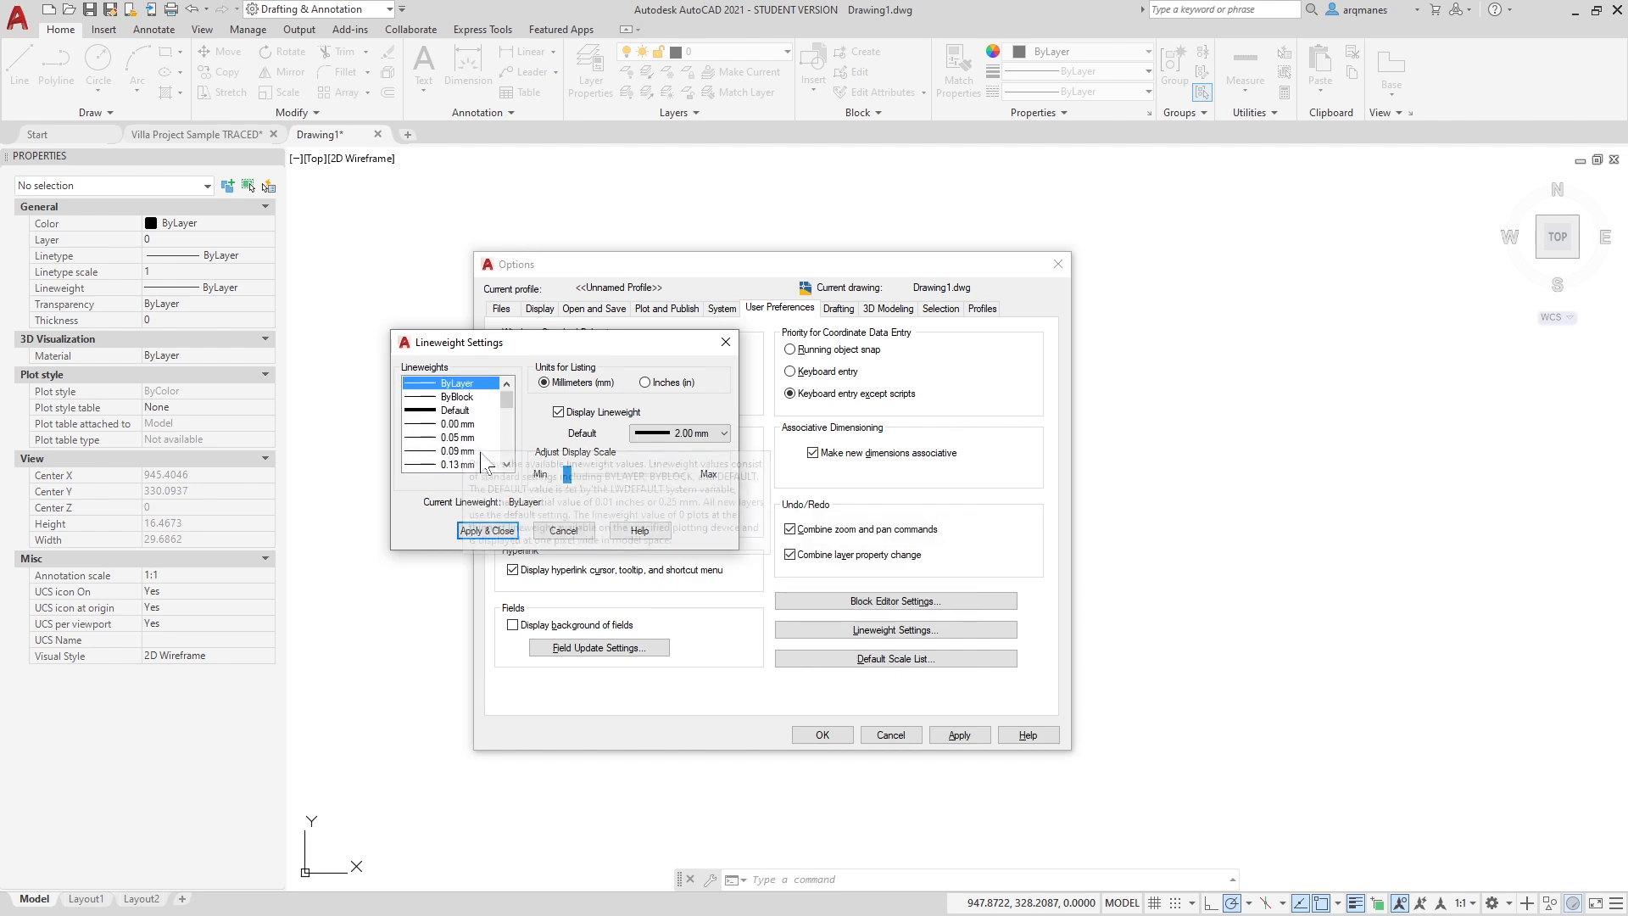
pyautogui.scroll(-2, 507, 472)
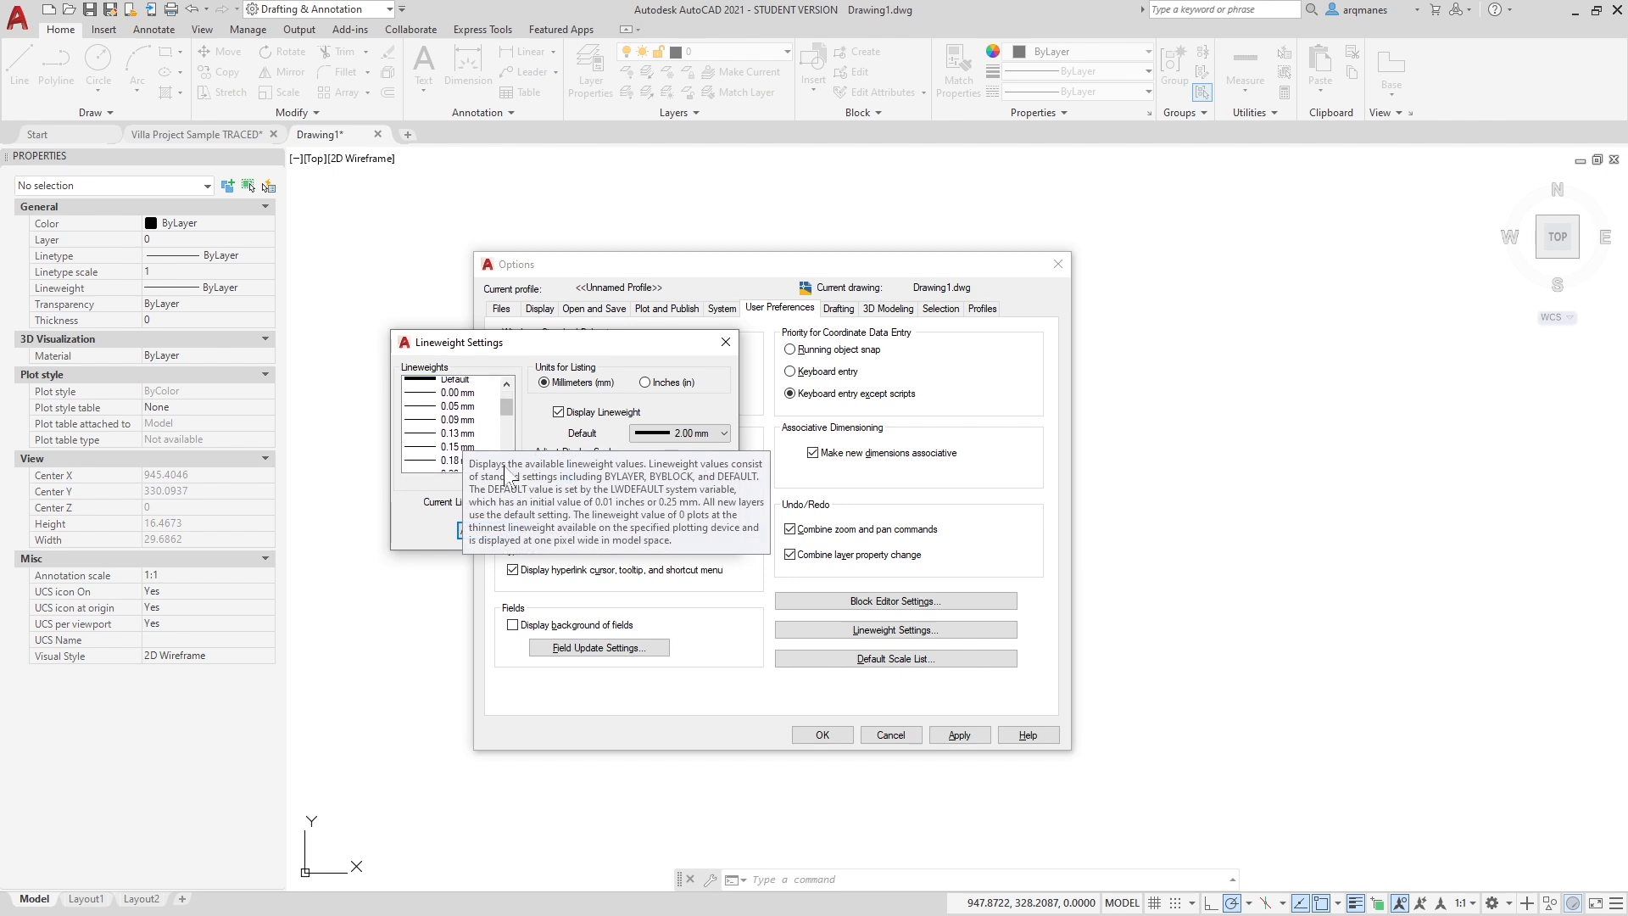
pyautogui.scroll(-3, 508, 477)
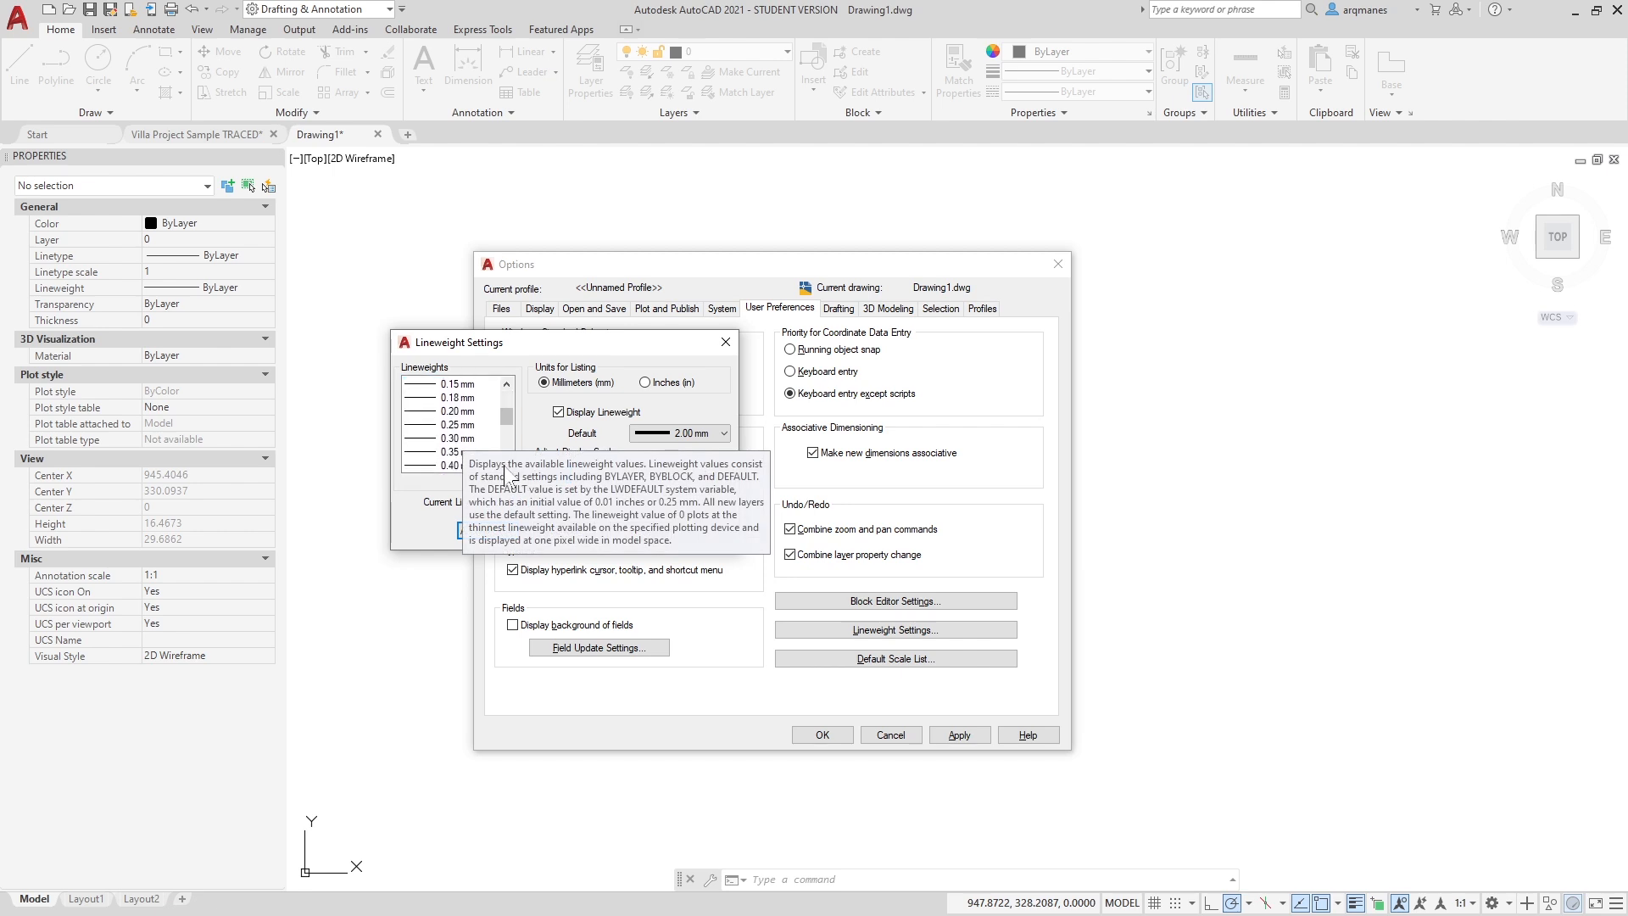
pyautogui.scroll(-3, 507, 476)
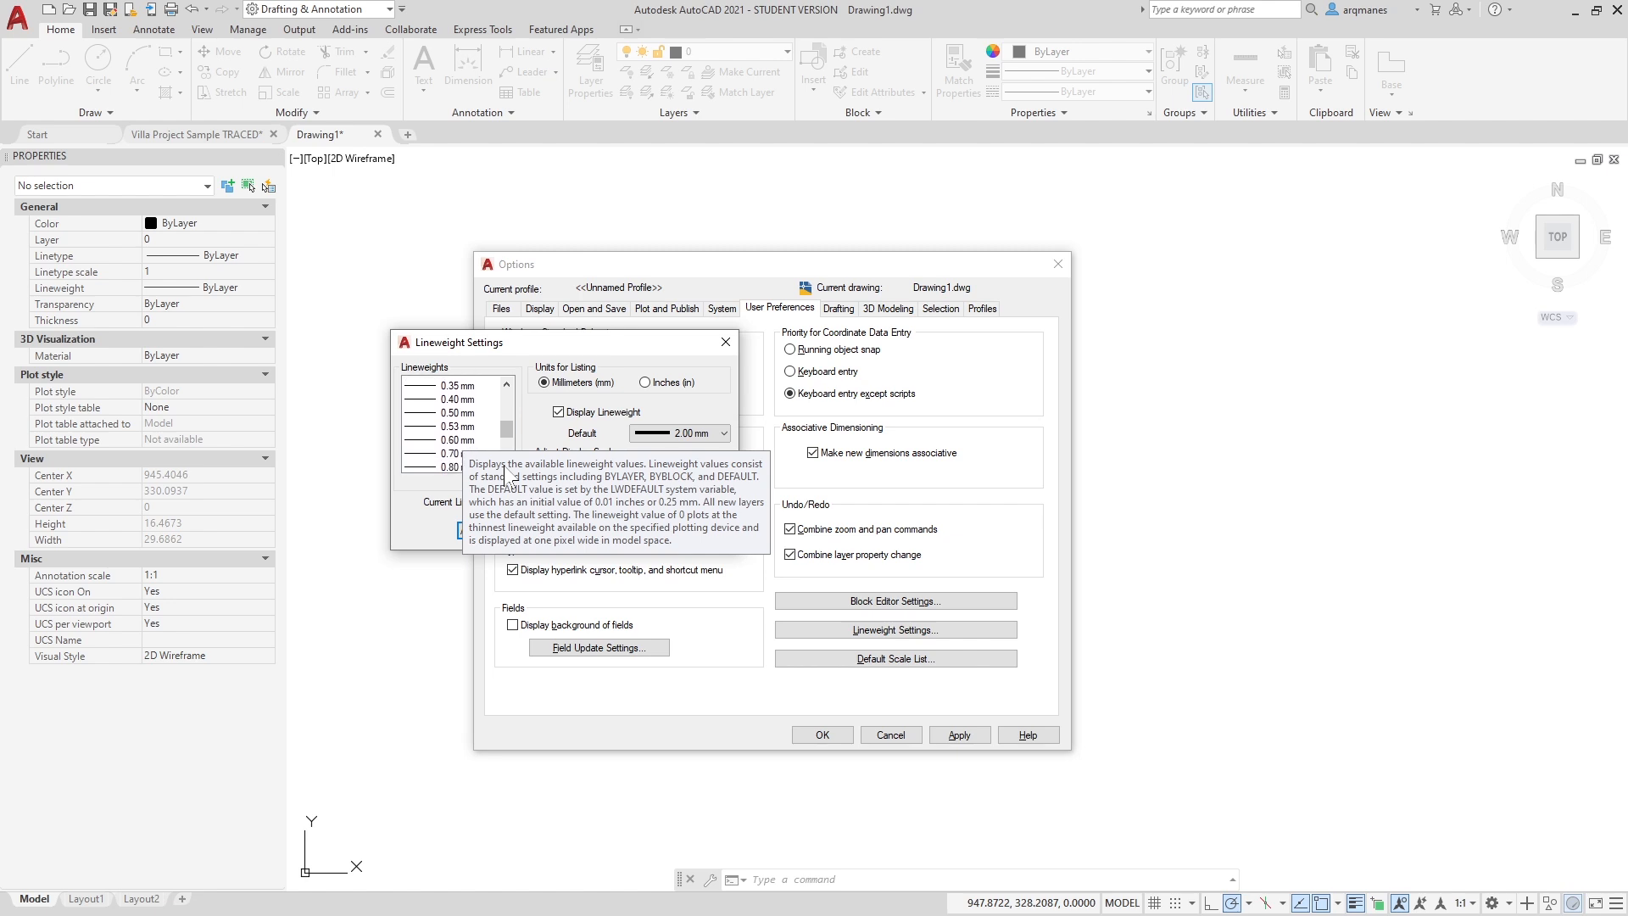
pyautogui.scroll(-3, 505, 475)
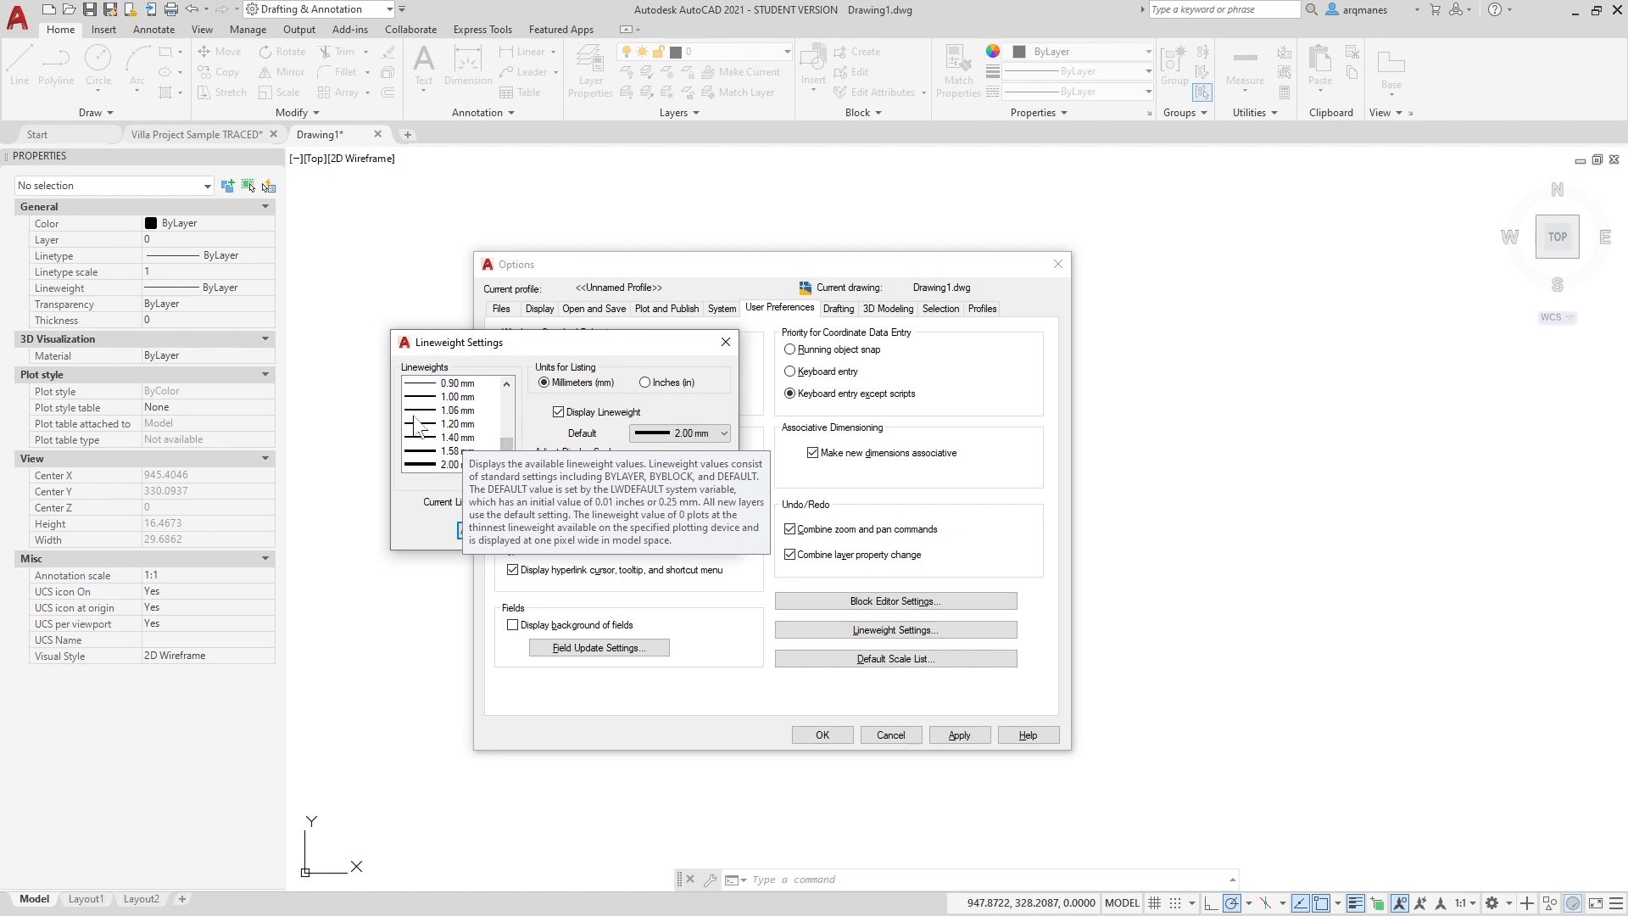
pyautogui.click(507, 386)
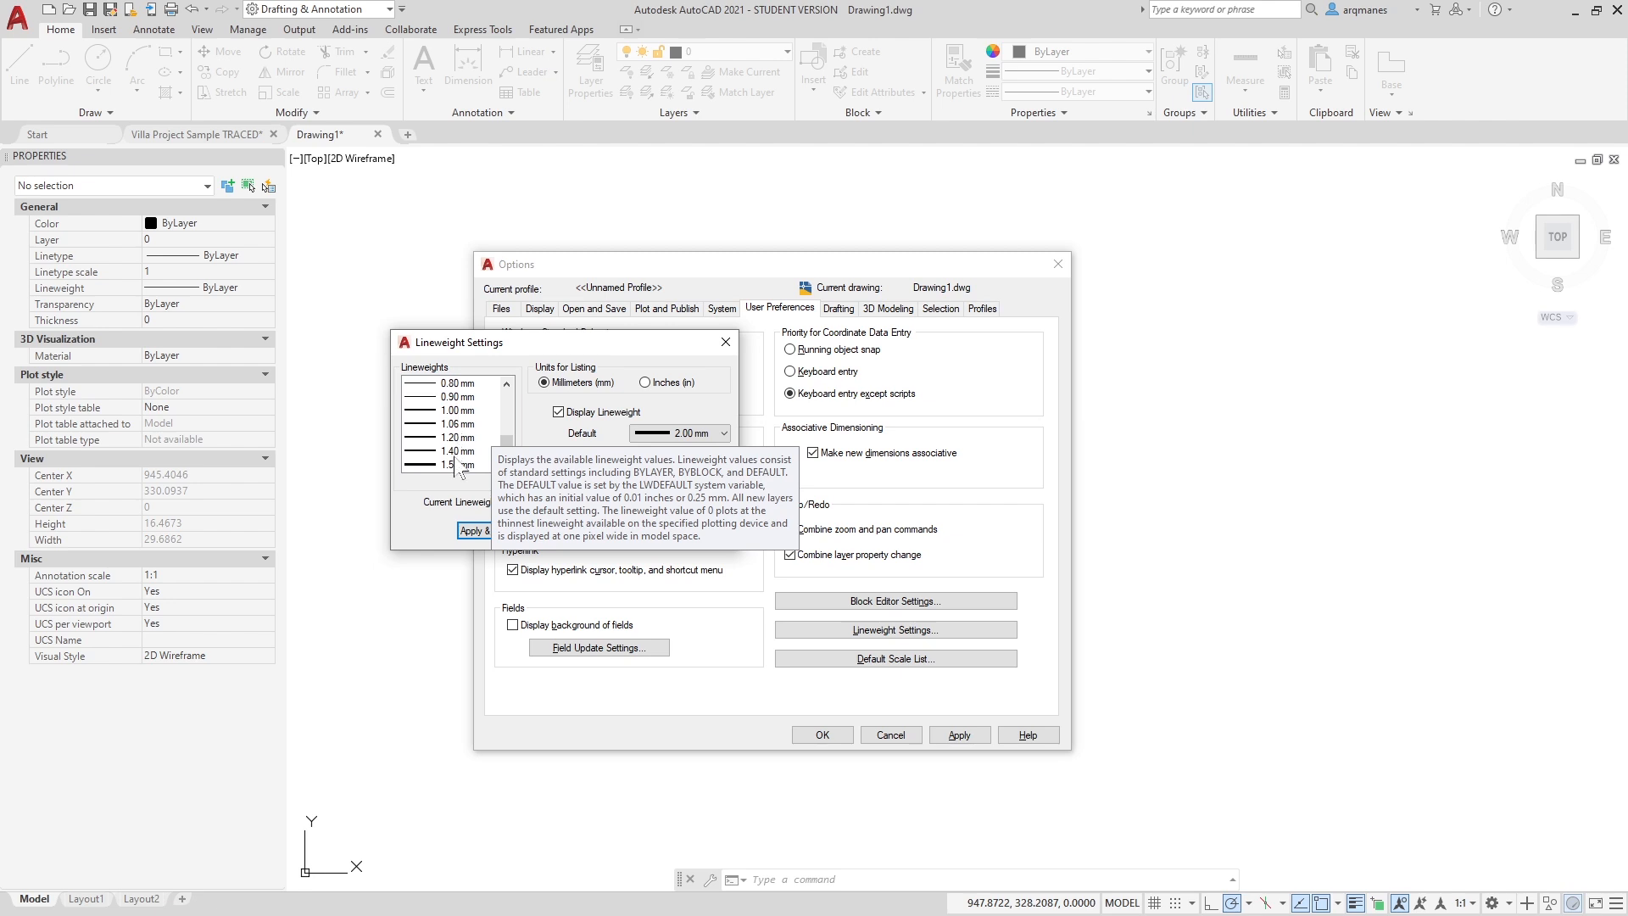
pyautogui.click(507, 465)
pyautogui.click(507, 465)
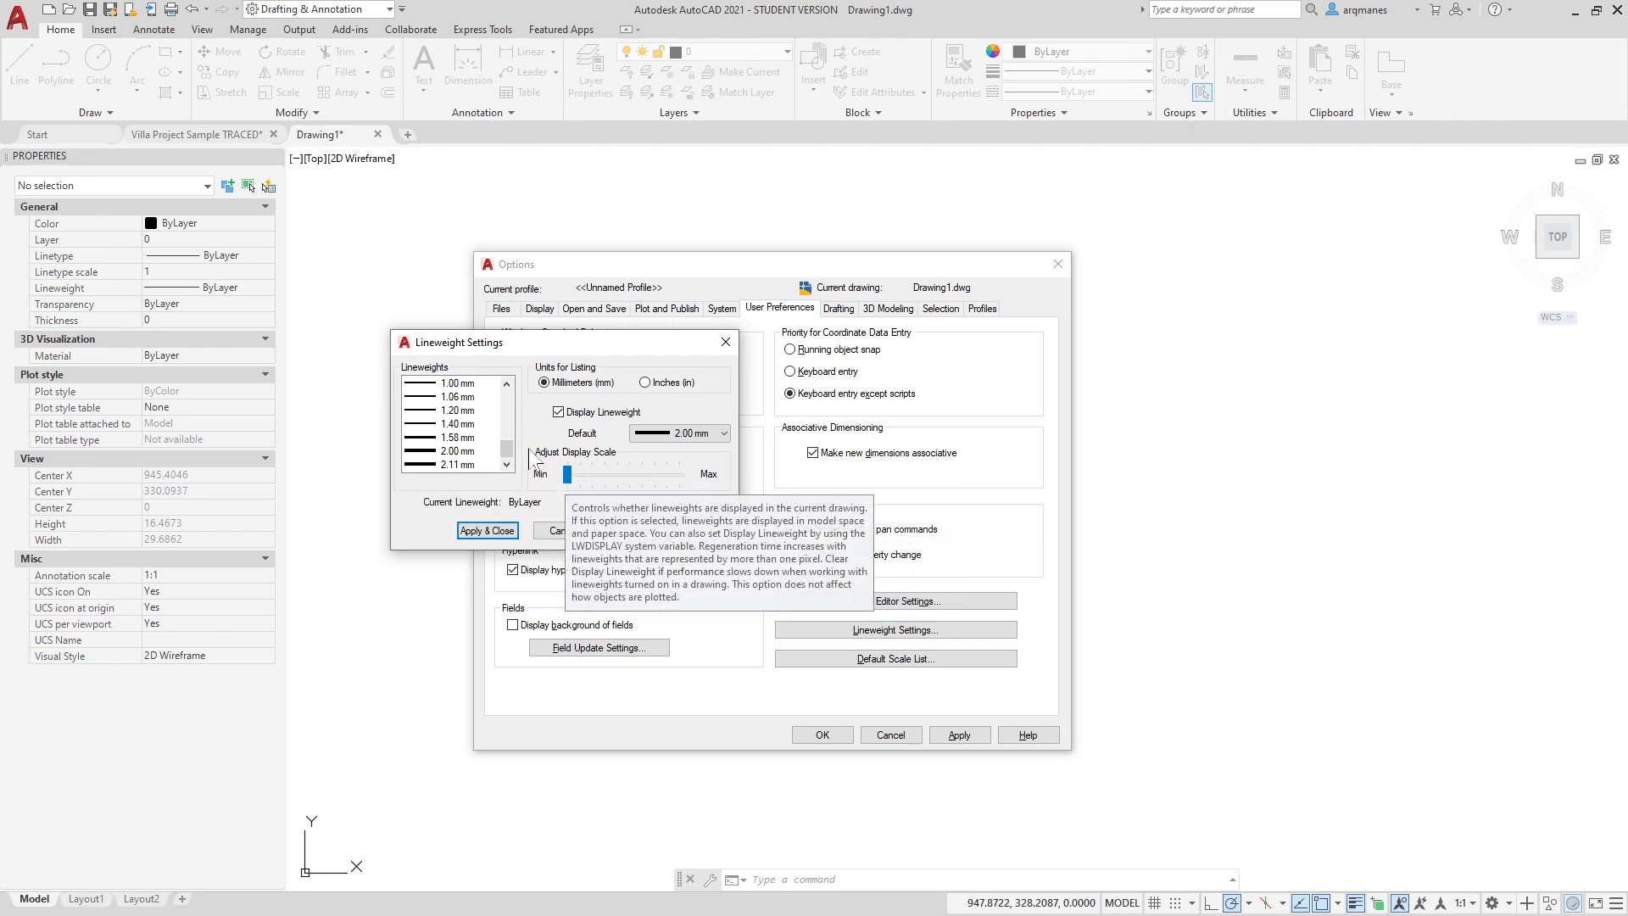
# Raise the lineweight display scale back to its maximum and compare the line previews from 0.00 mm to 0.40 mm.
pyautogui.moveTo(567, 474); pyautogui.dragTo(709, 472)
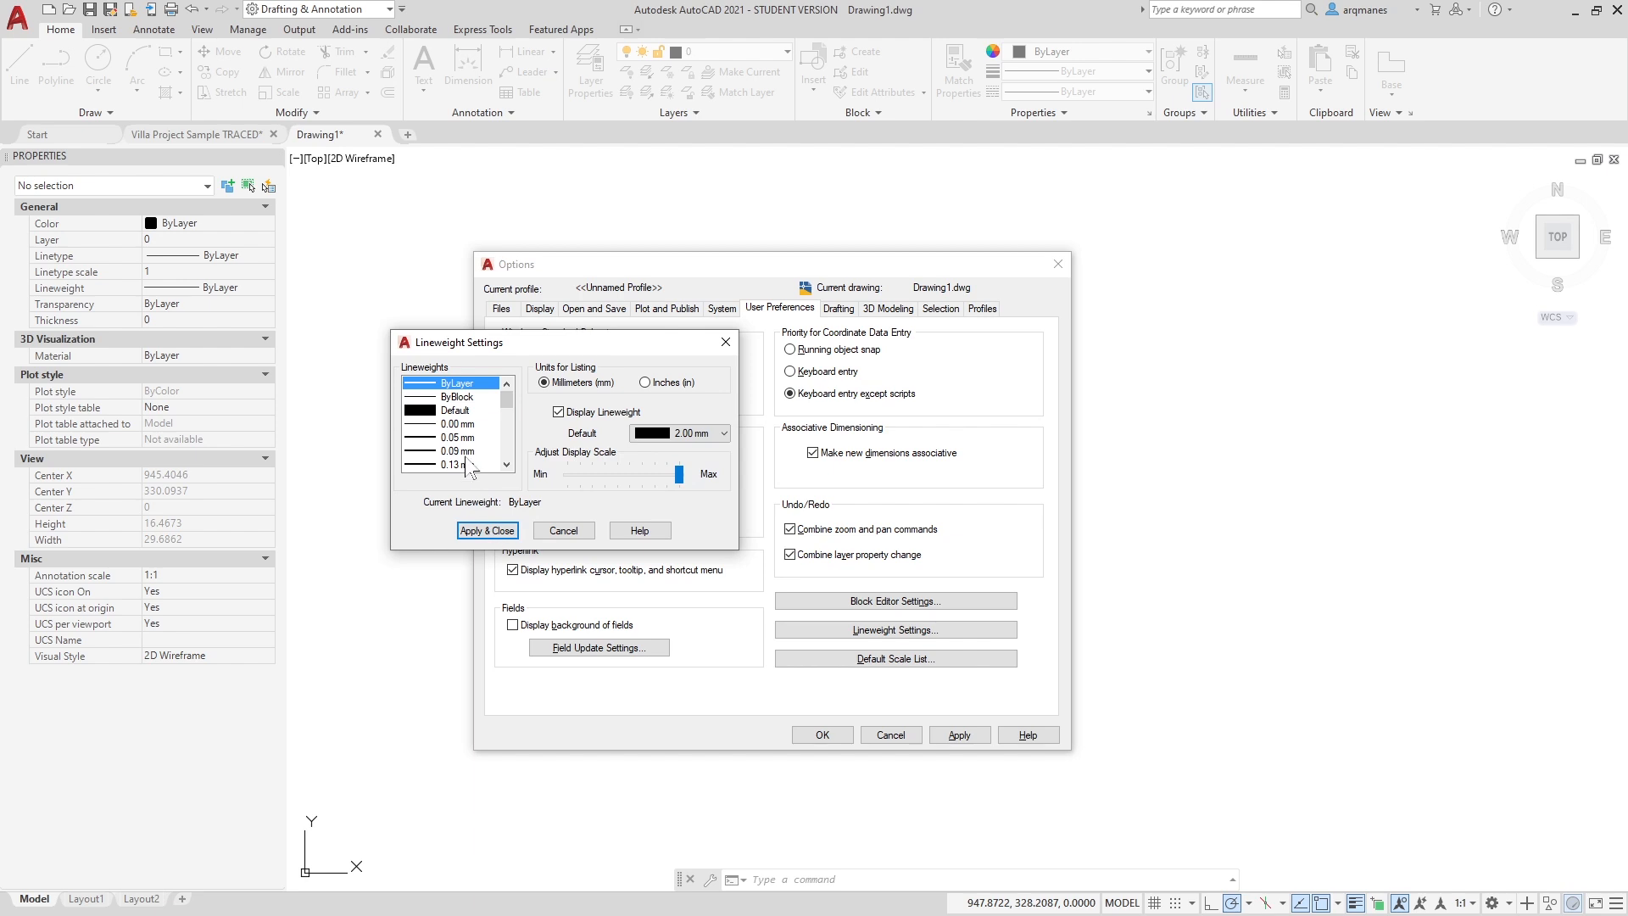
pyautogui.click(507, 466)
pyautogui.click(507, 465)
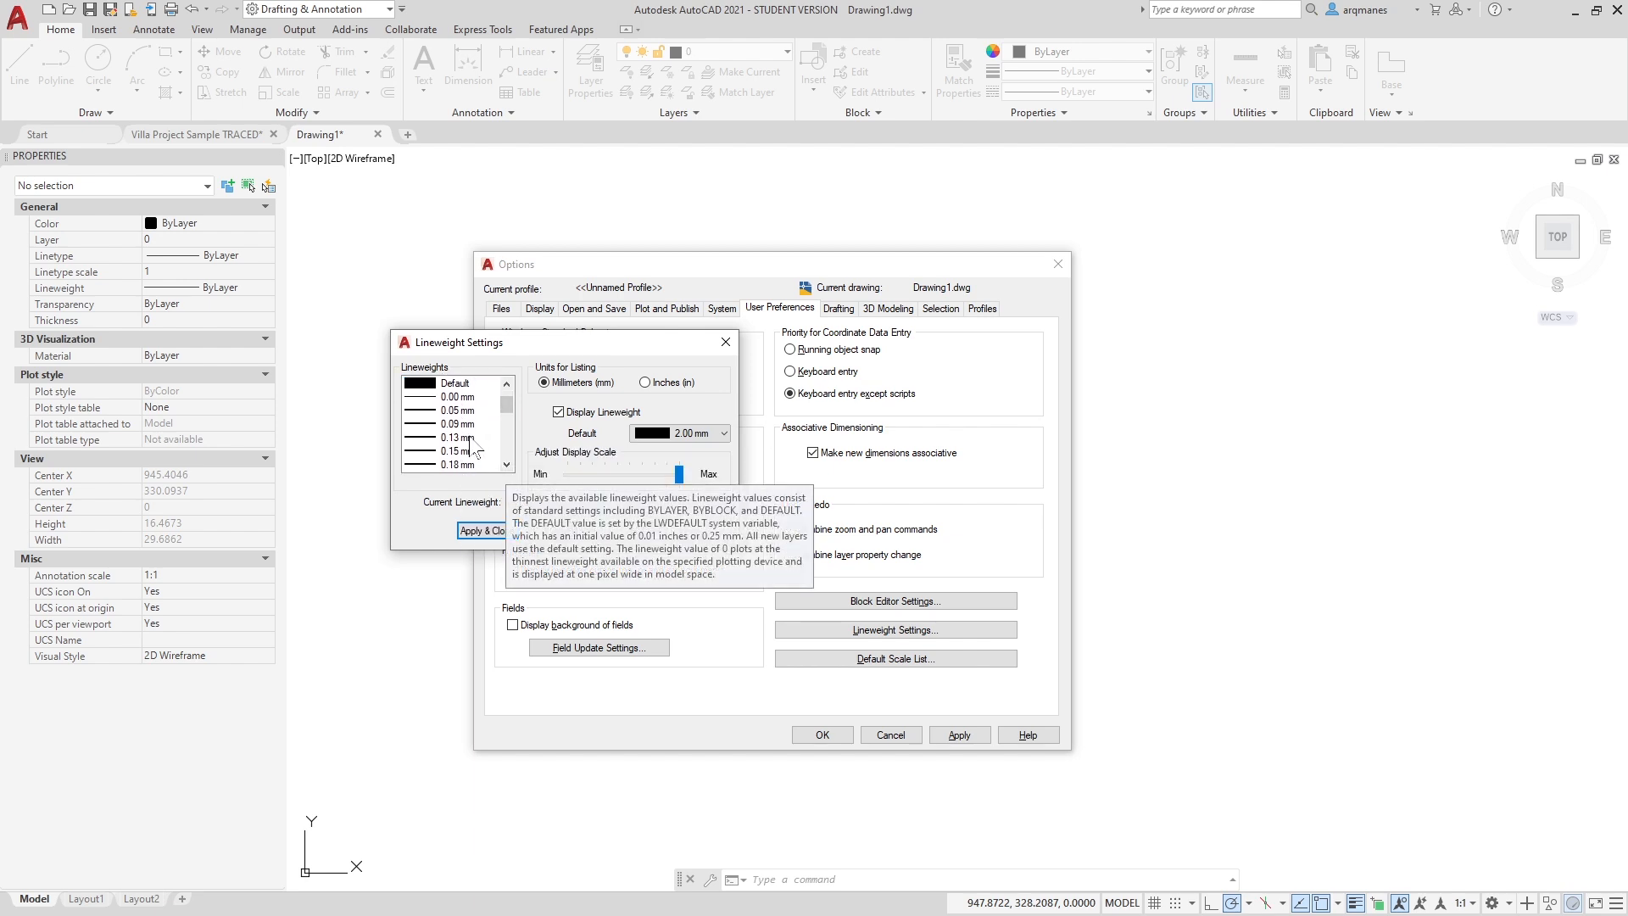
pyautogui.click(504, 469)
pyautogui.click(502, 468)
pyautogui.click(501, 467)
pyautogui.click(500, 467)
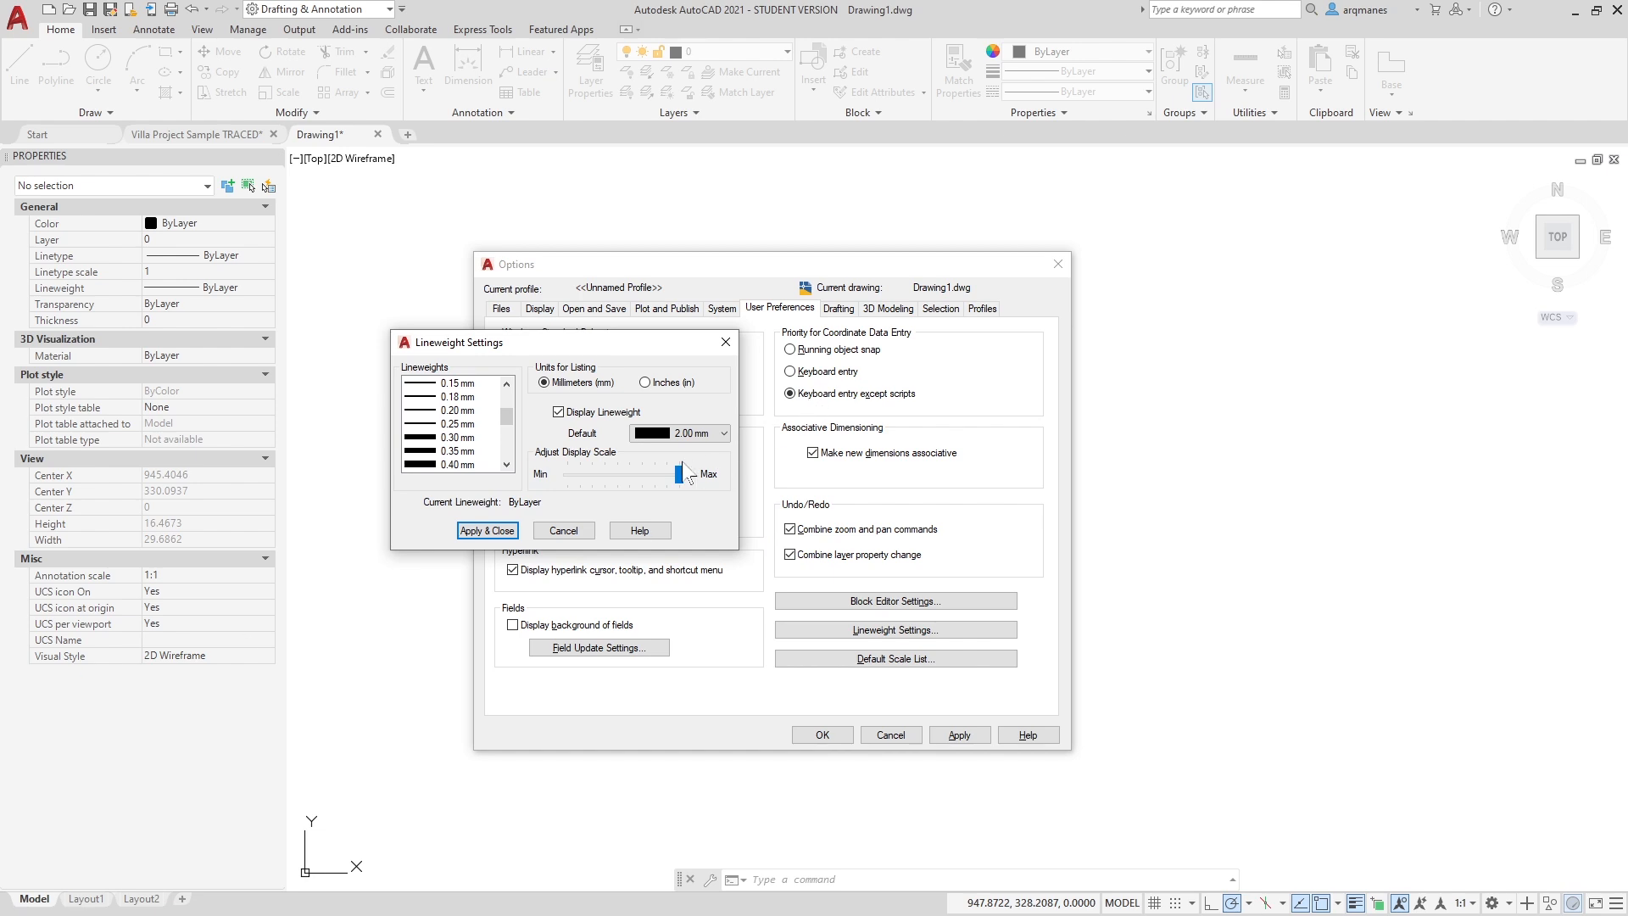
# Compare the lineweight previews at minimum and maximum display scale once more, and leave the settings and options without saving.
pyautogui.moveTo(680, 473); pyautogui.dragTo(547, 501)
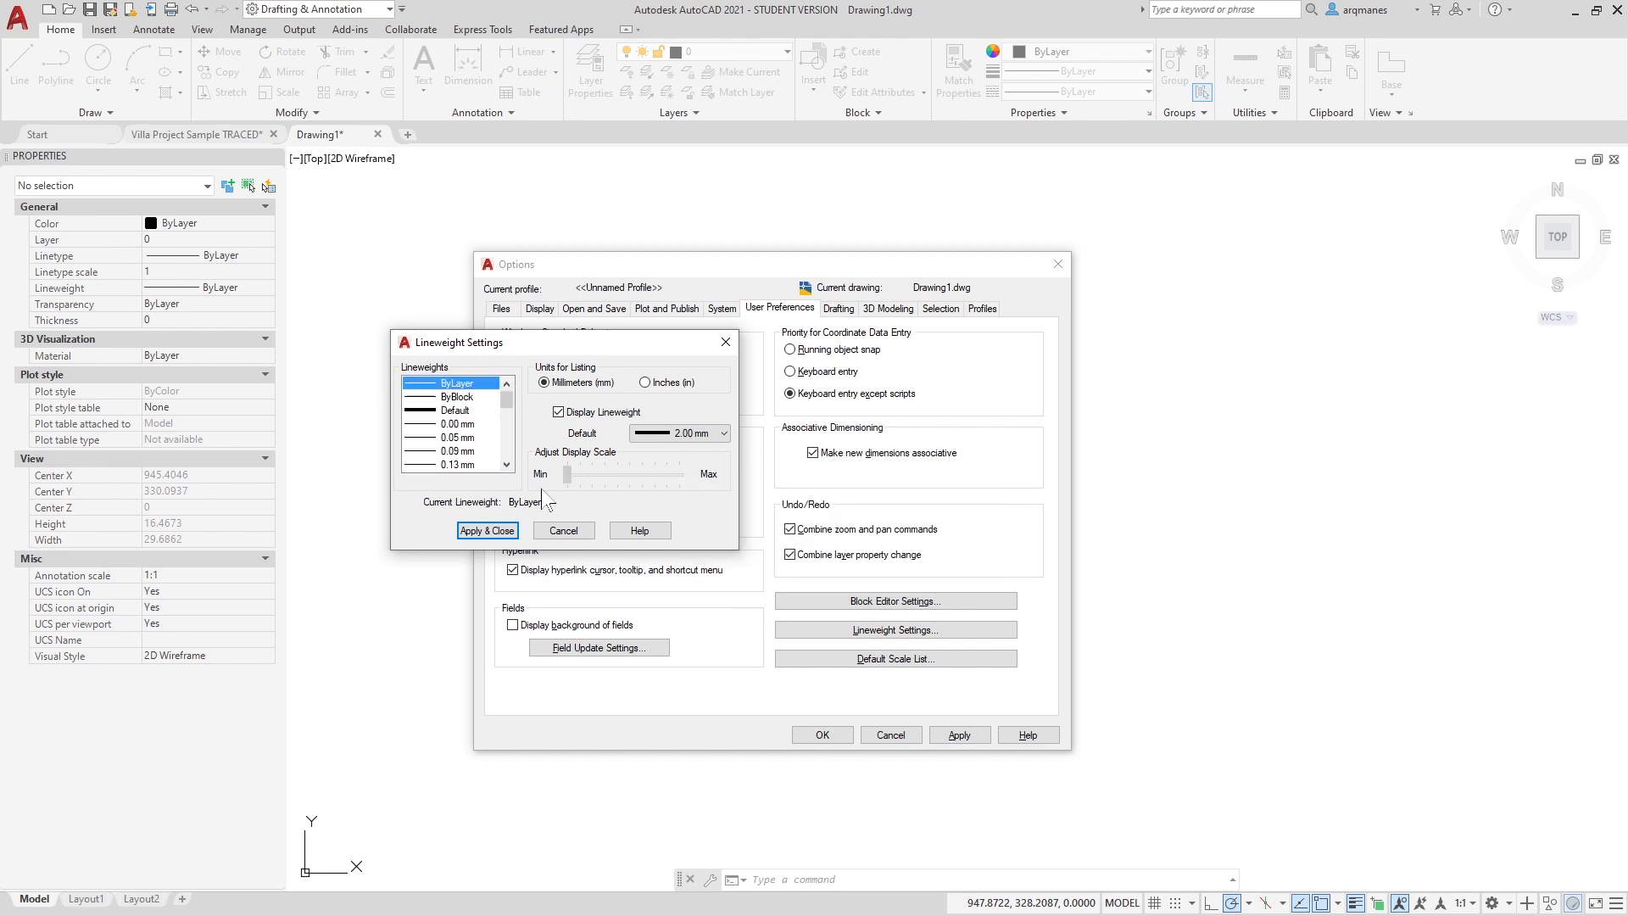
pyautogui.scroll(-5, 497, 437)
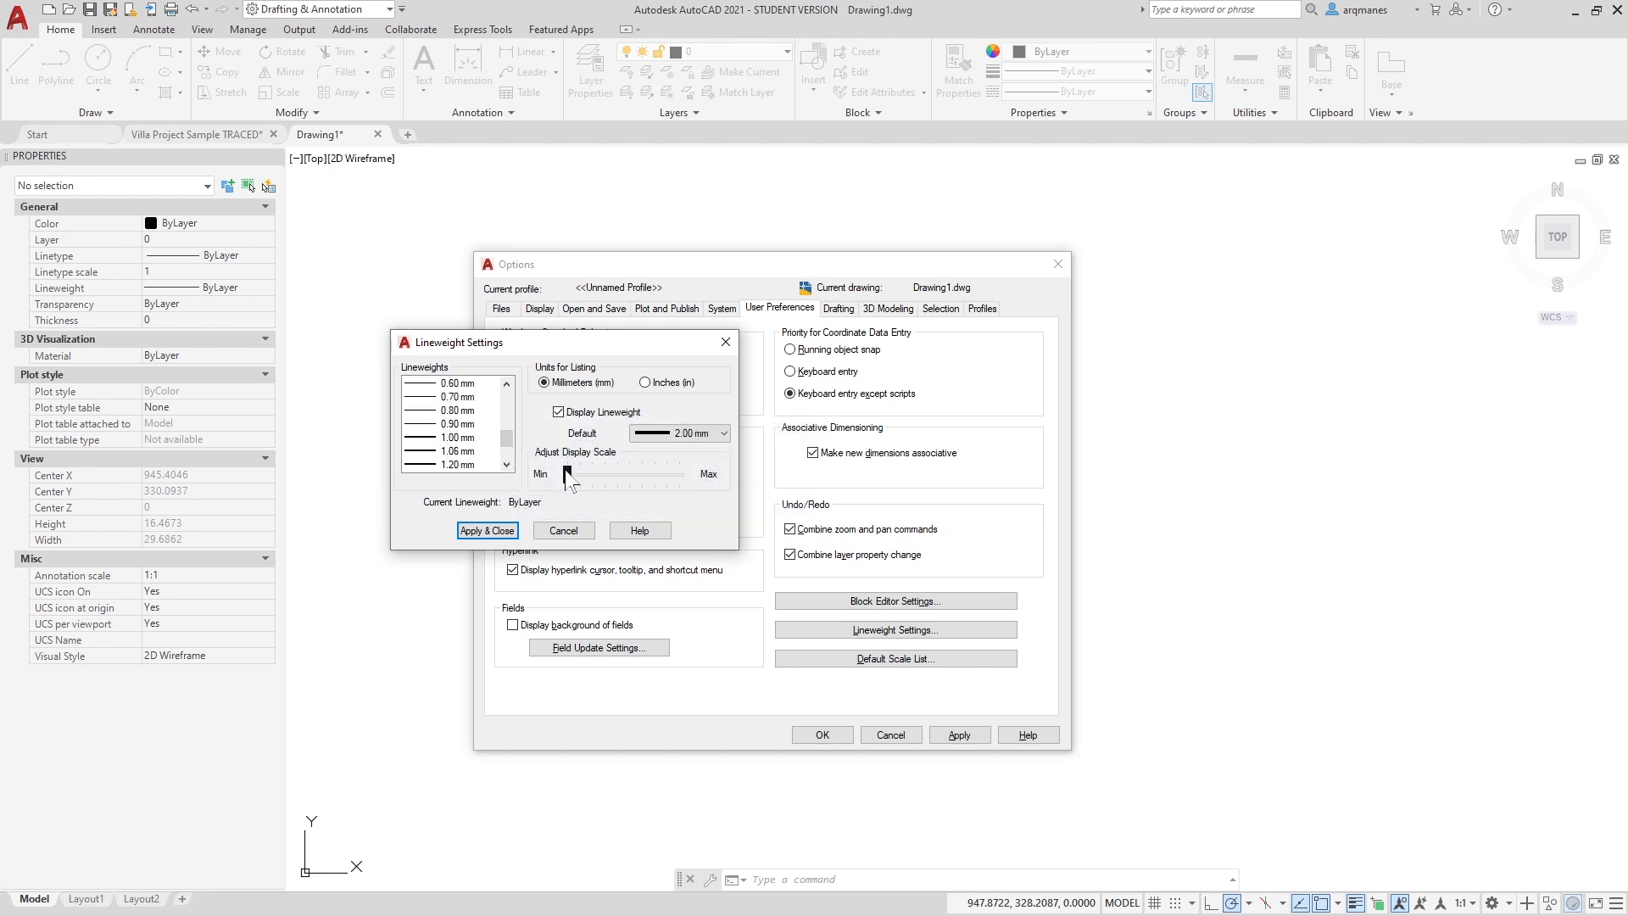
pyautogui.moveTo(567, 475); pyautogui.dragTo(743, 481)
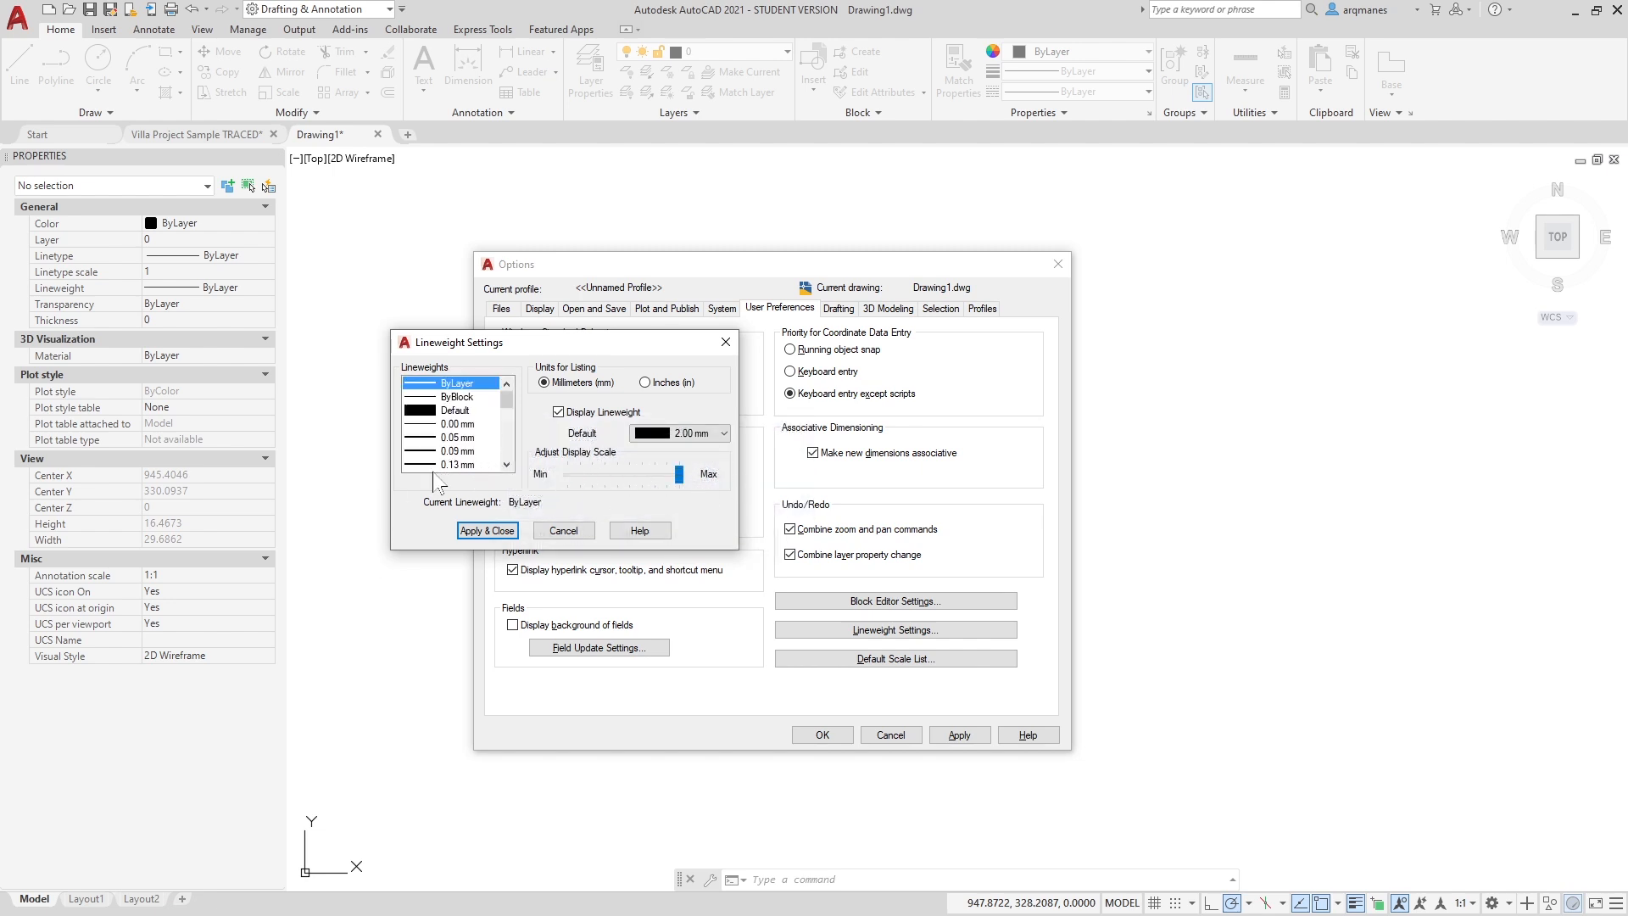
pyautogui.click(506, 462)
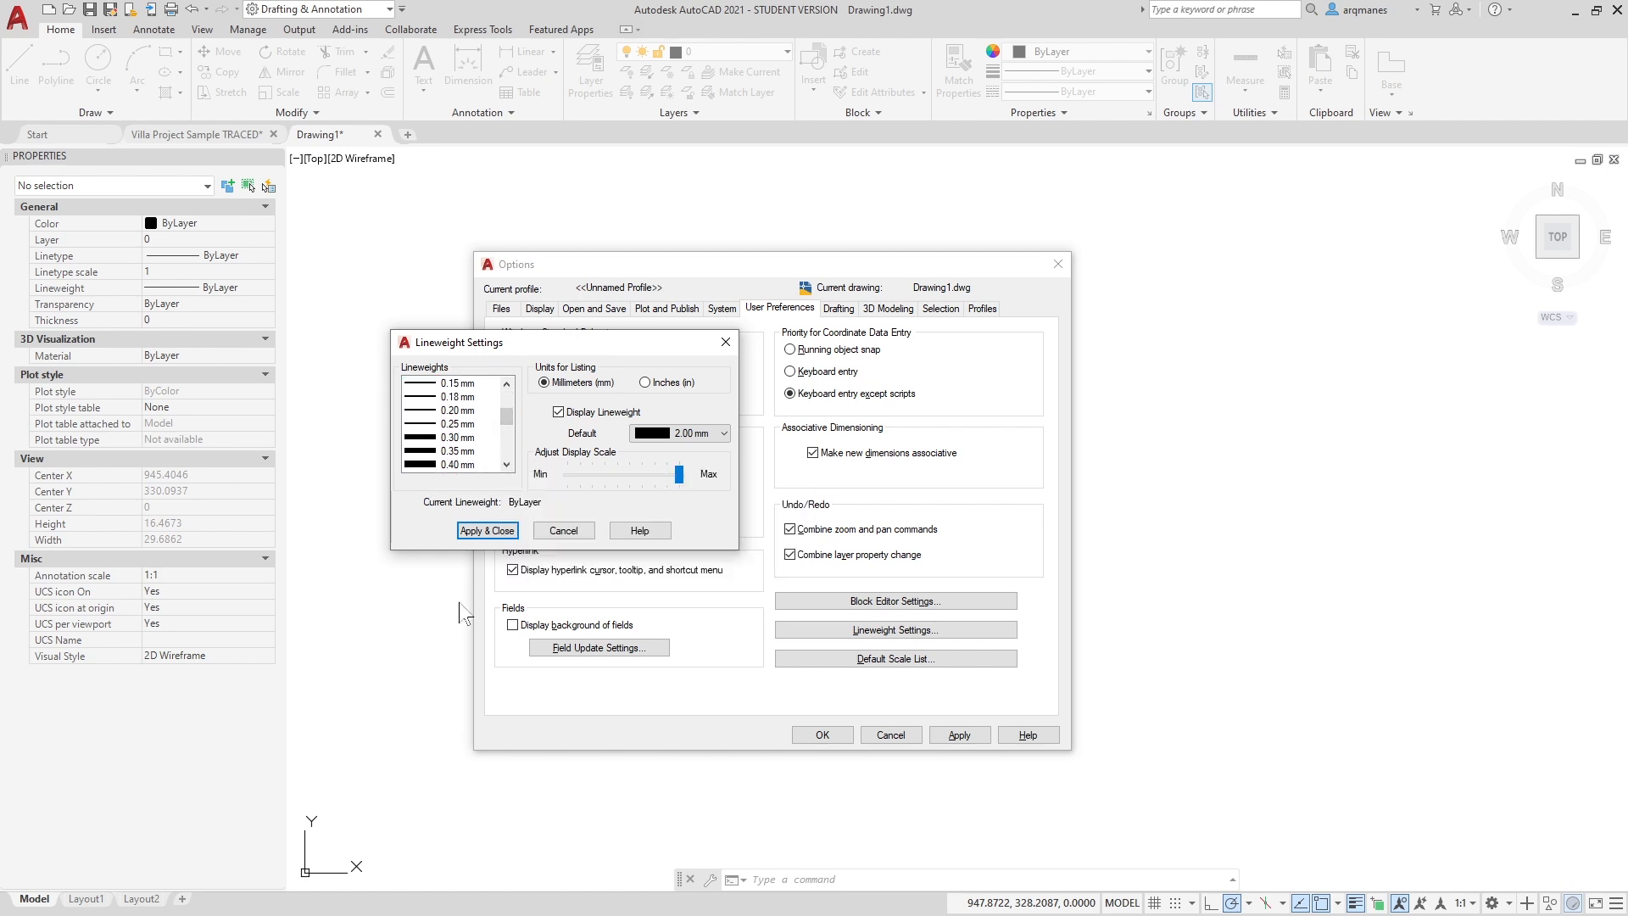
pyautogui.click(565, 534)
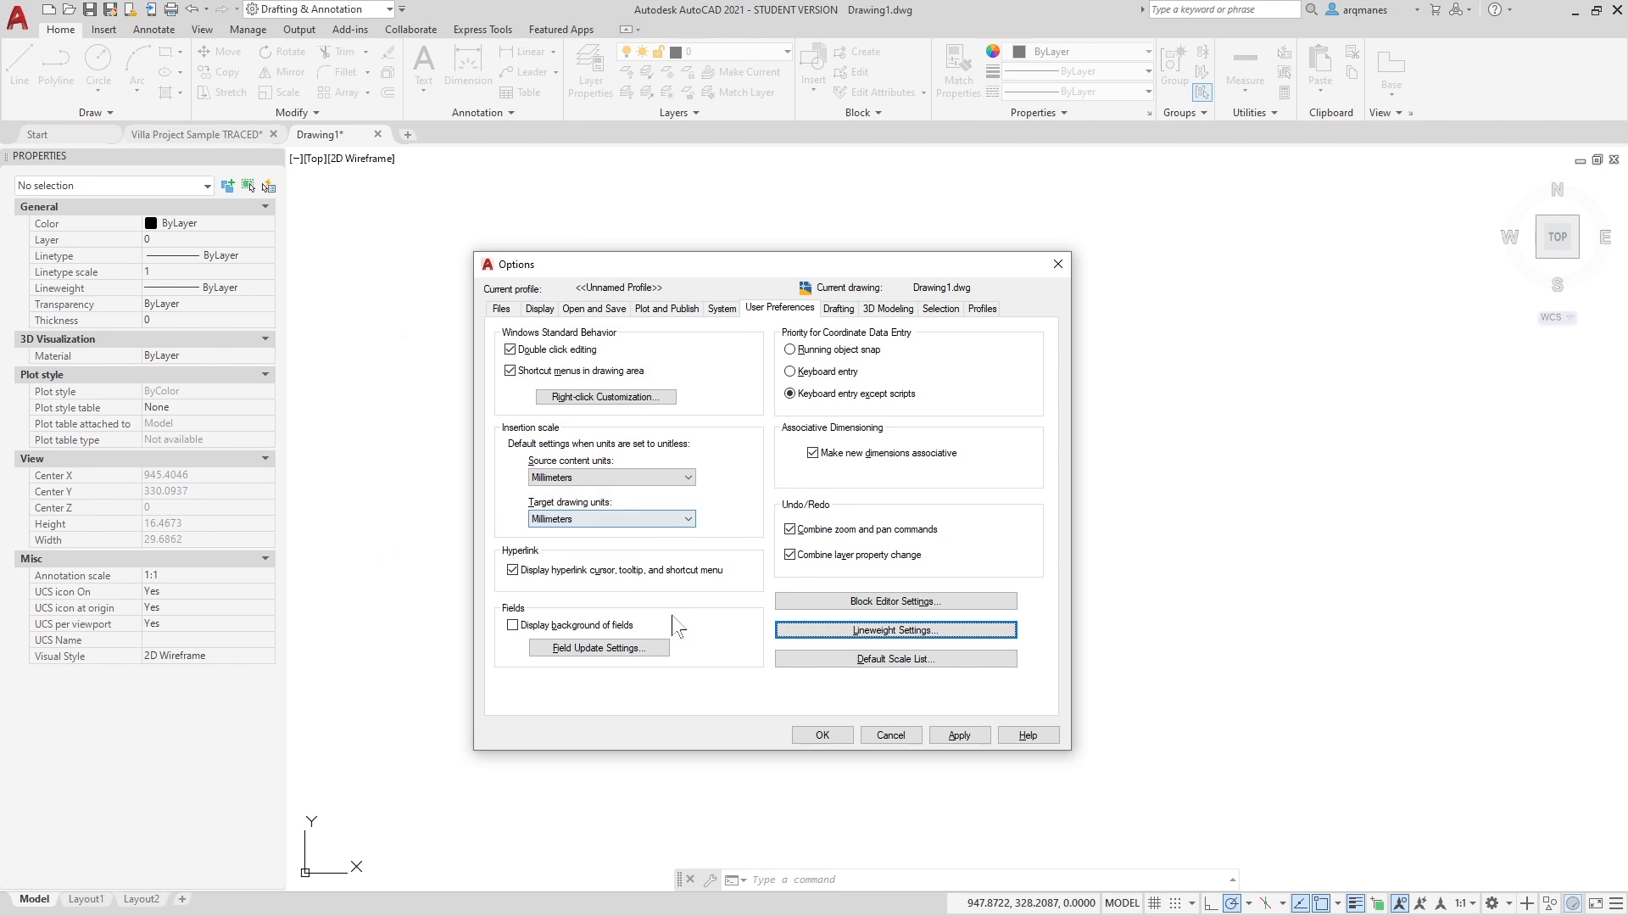
pyautogui.click(879, 732)
# Check the properties of the red line and clear the selection.
pyautogui.click(791, 514)
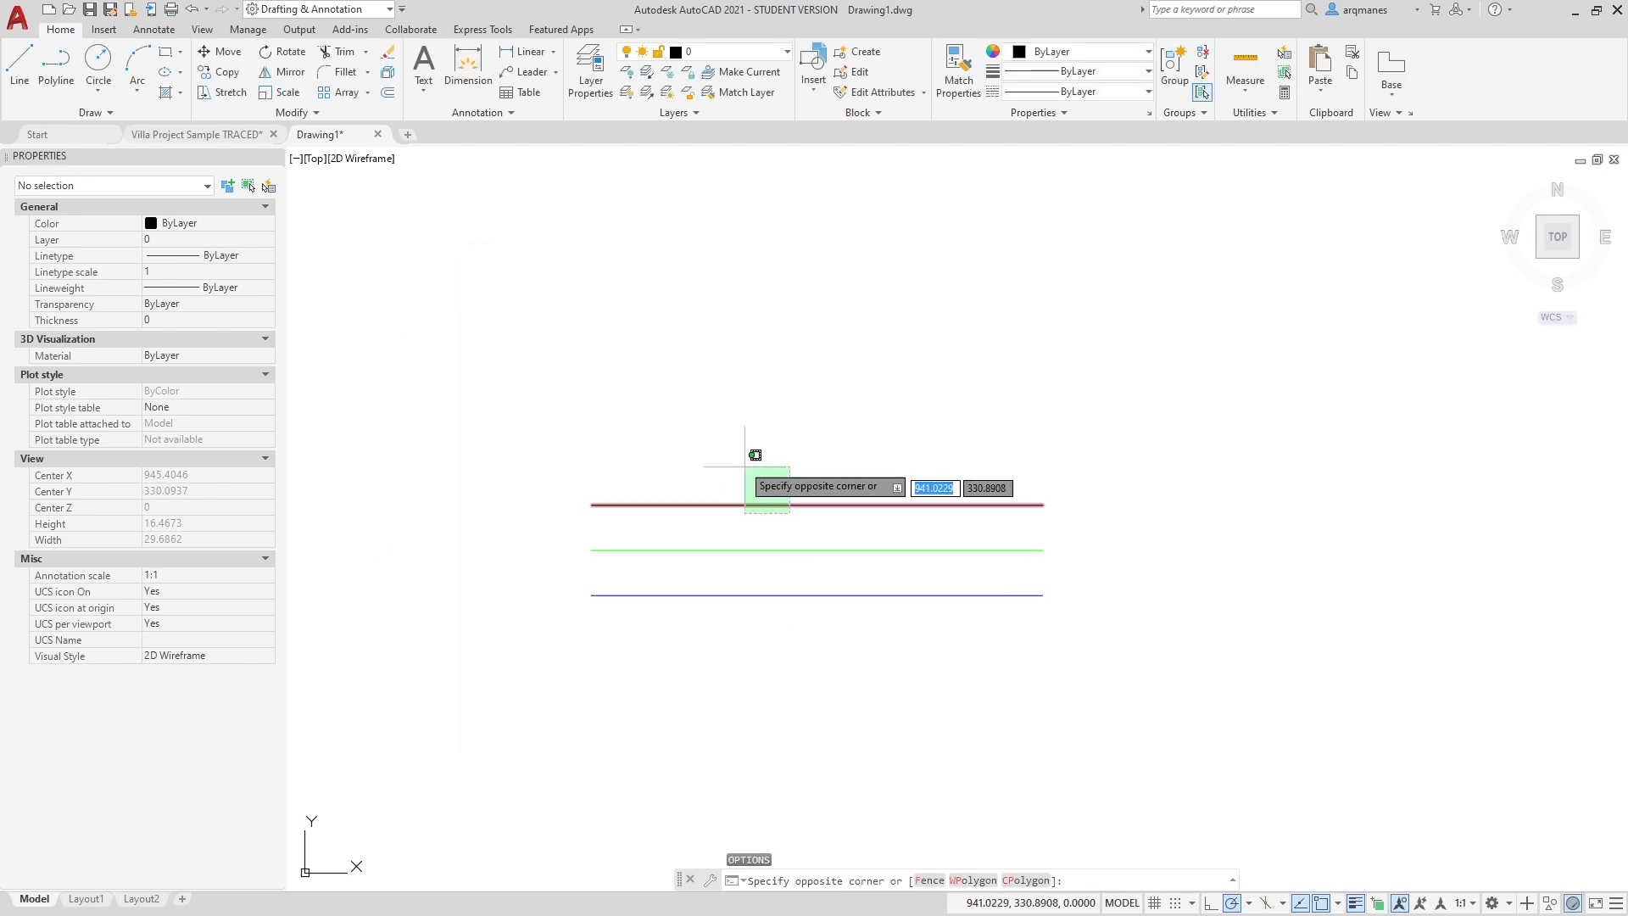
pyautogui.click(765, 489)
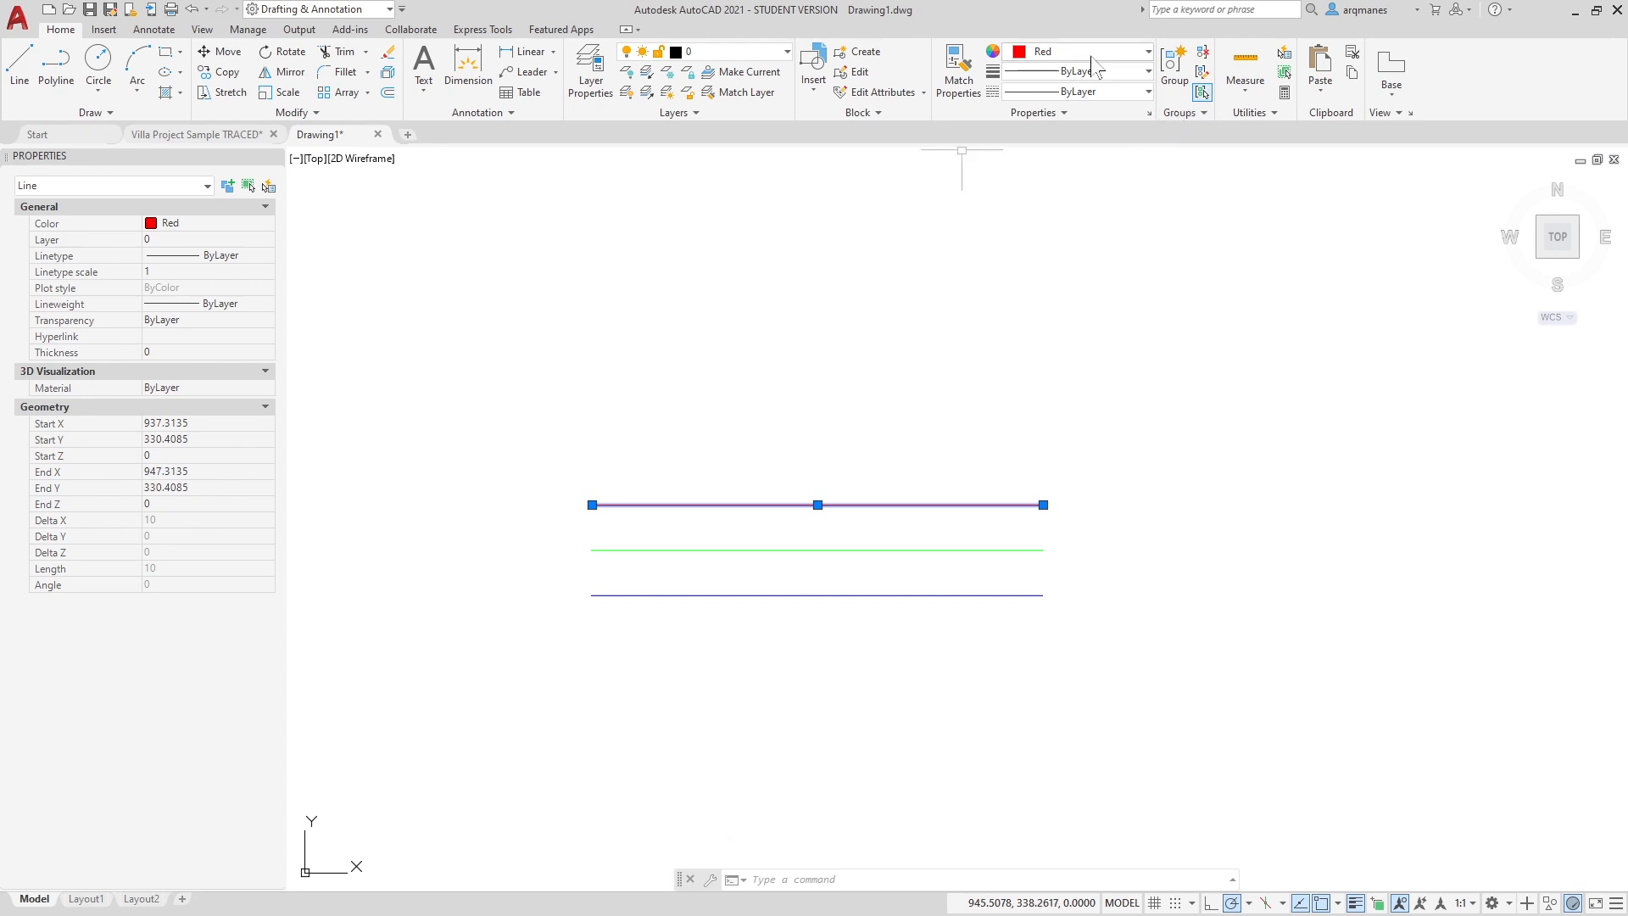
pyautogui.press('Escape')
pyautogui.press('Escape')
# Set the lineweight of the green line to 0.30 mm and deselect it.
pyautogui.click(941, 573)
pyautogui.click(915, 519)
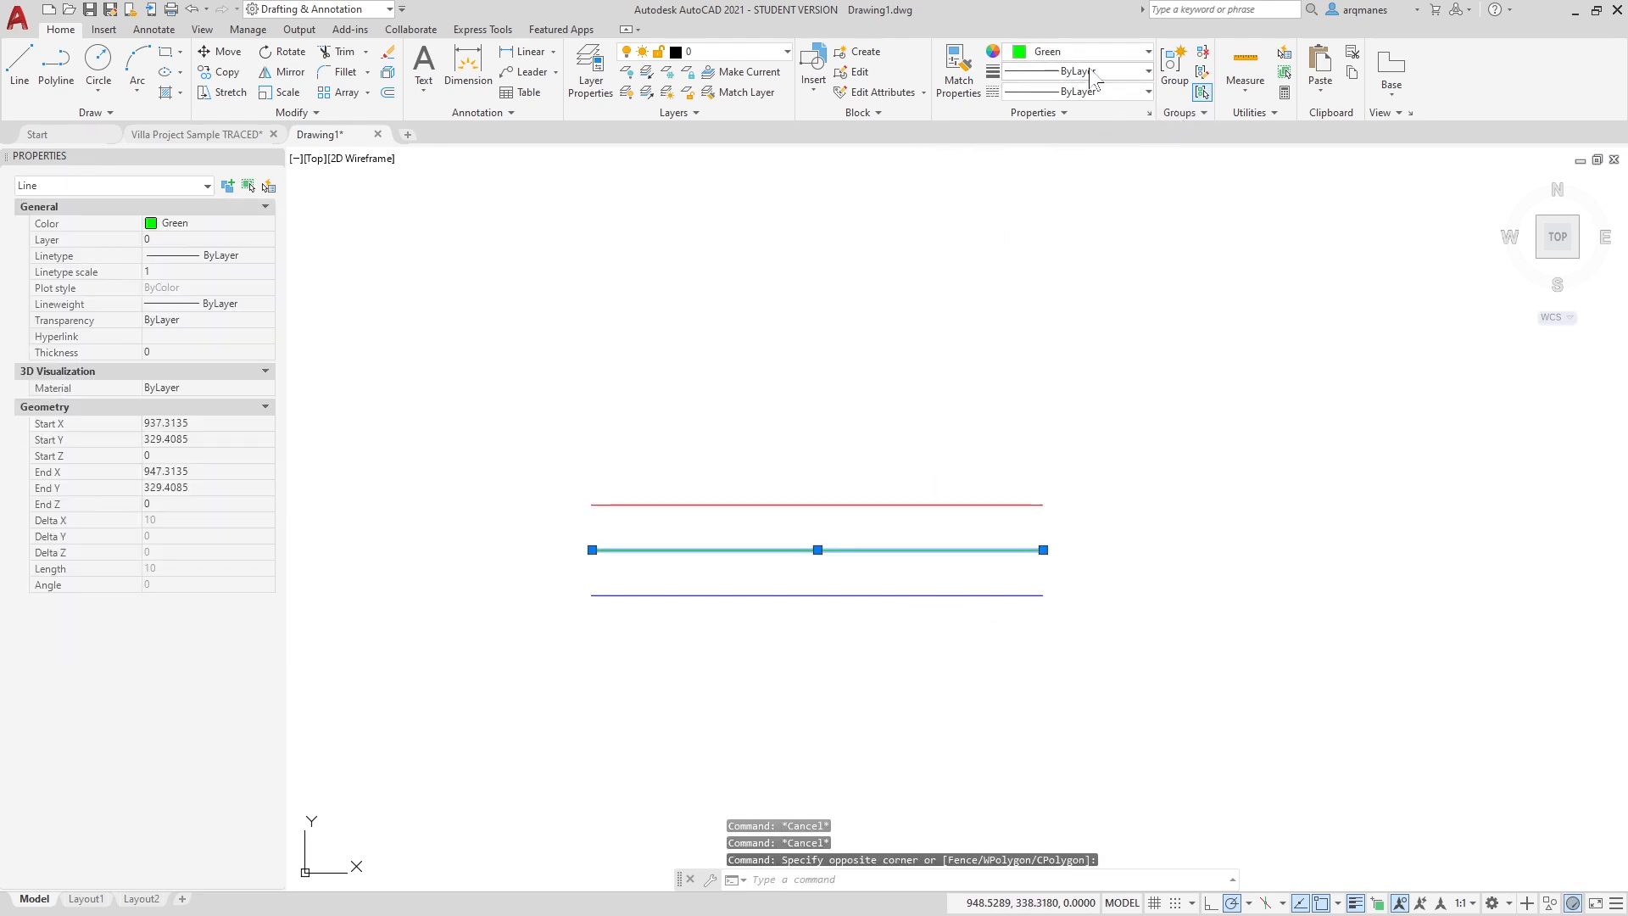
pyautogui.click(1089, 70)
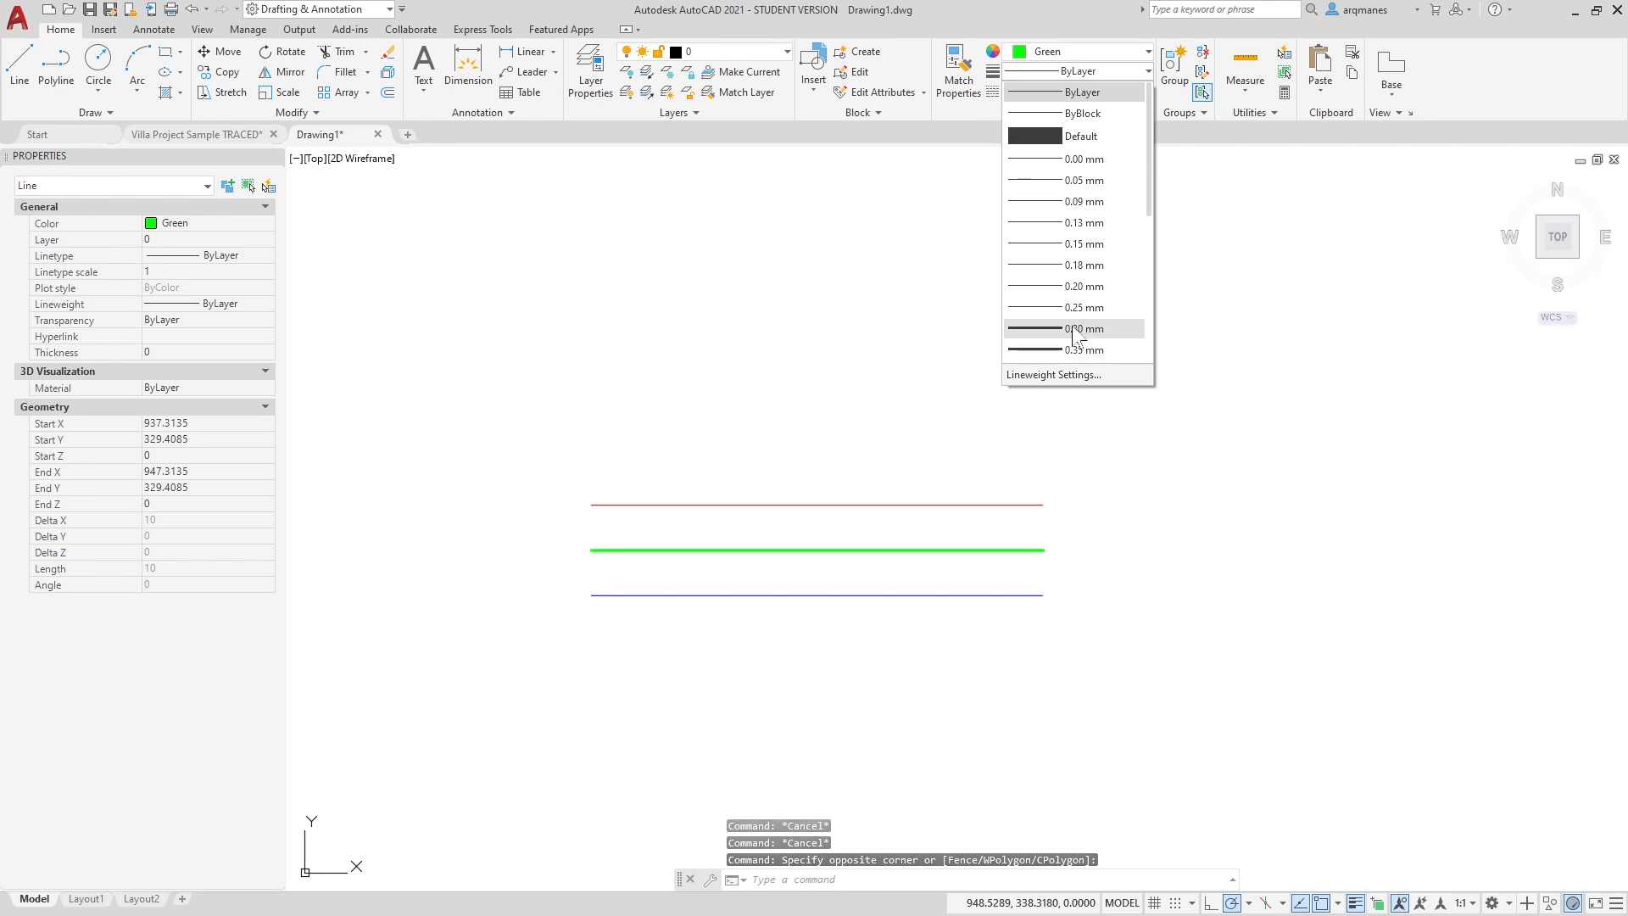
pyautogui.moveTo(1149, 115)
pyautogui.mouseDown()
pyautogui.moveTo(1134, 333)
pyautogui.moveTo(1133, 102)
pyautogui.moveTo(1130, 334)
pyautogui.moveTo(1134, 118)
pyautogui.moveTo(1136, 143)
pyautogui.mouseUp()
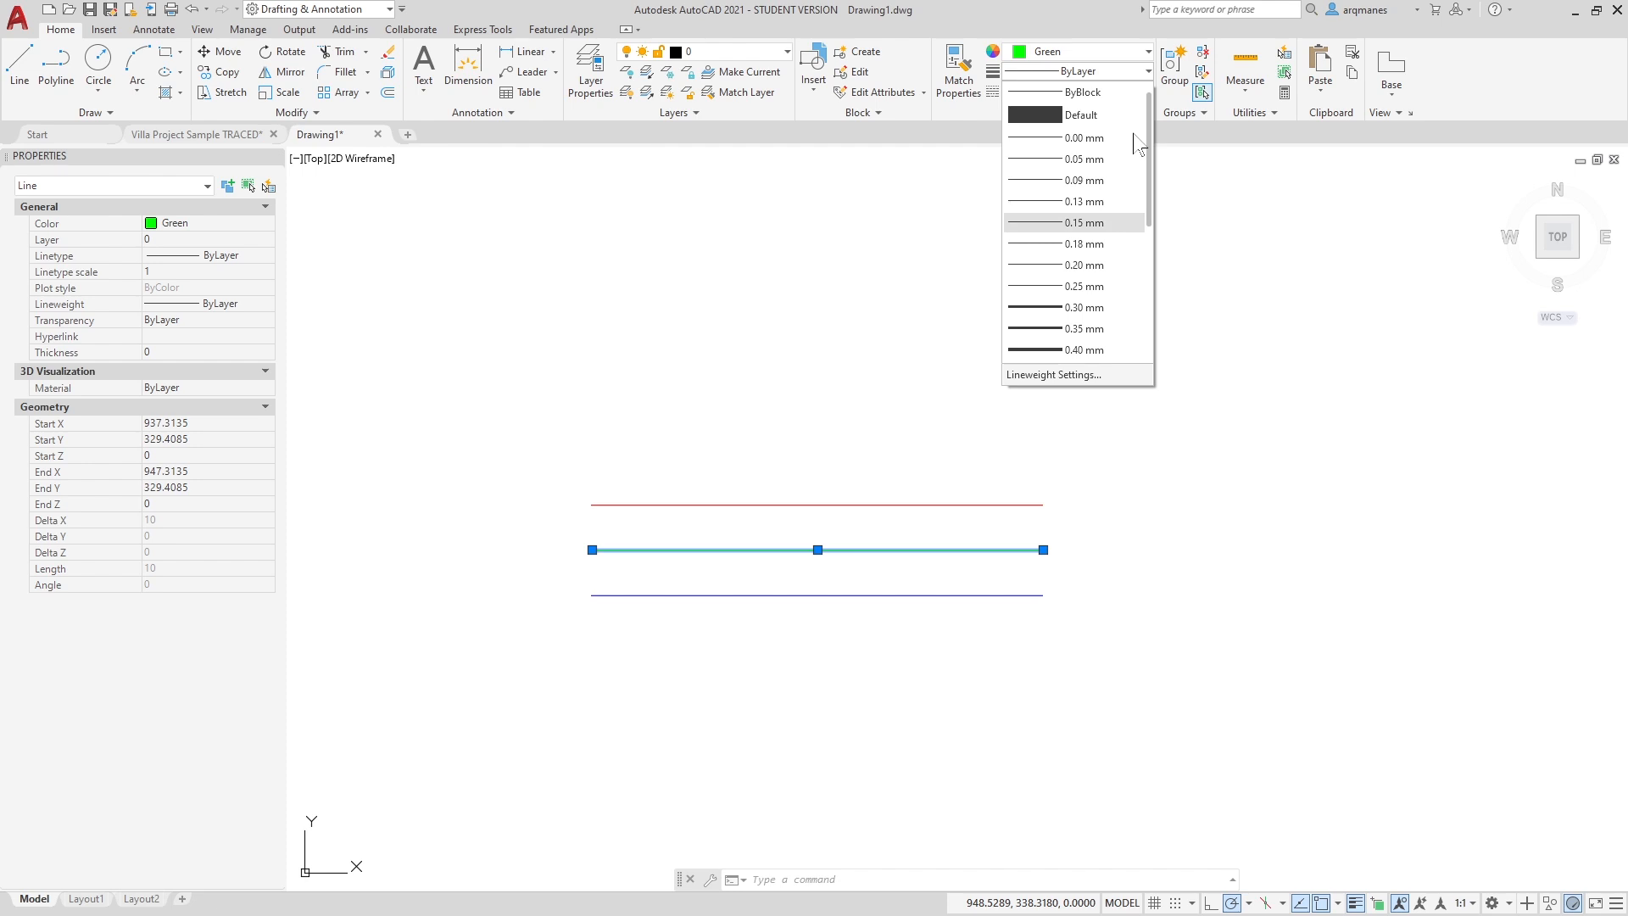
pyautogui.click(1058, 308)
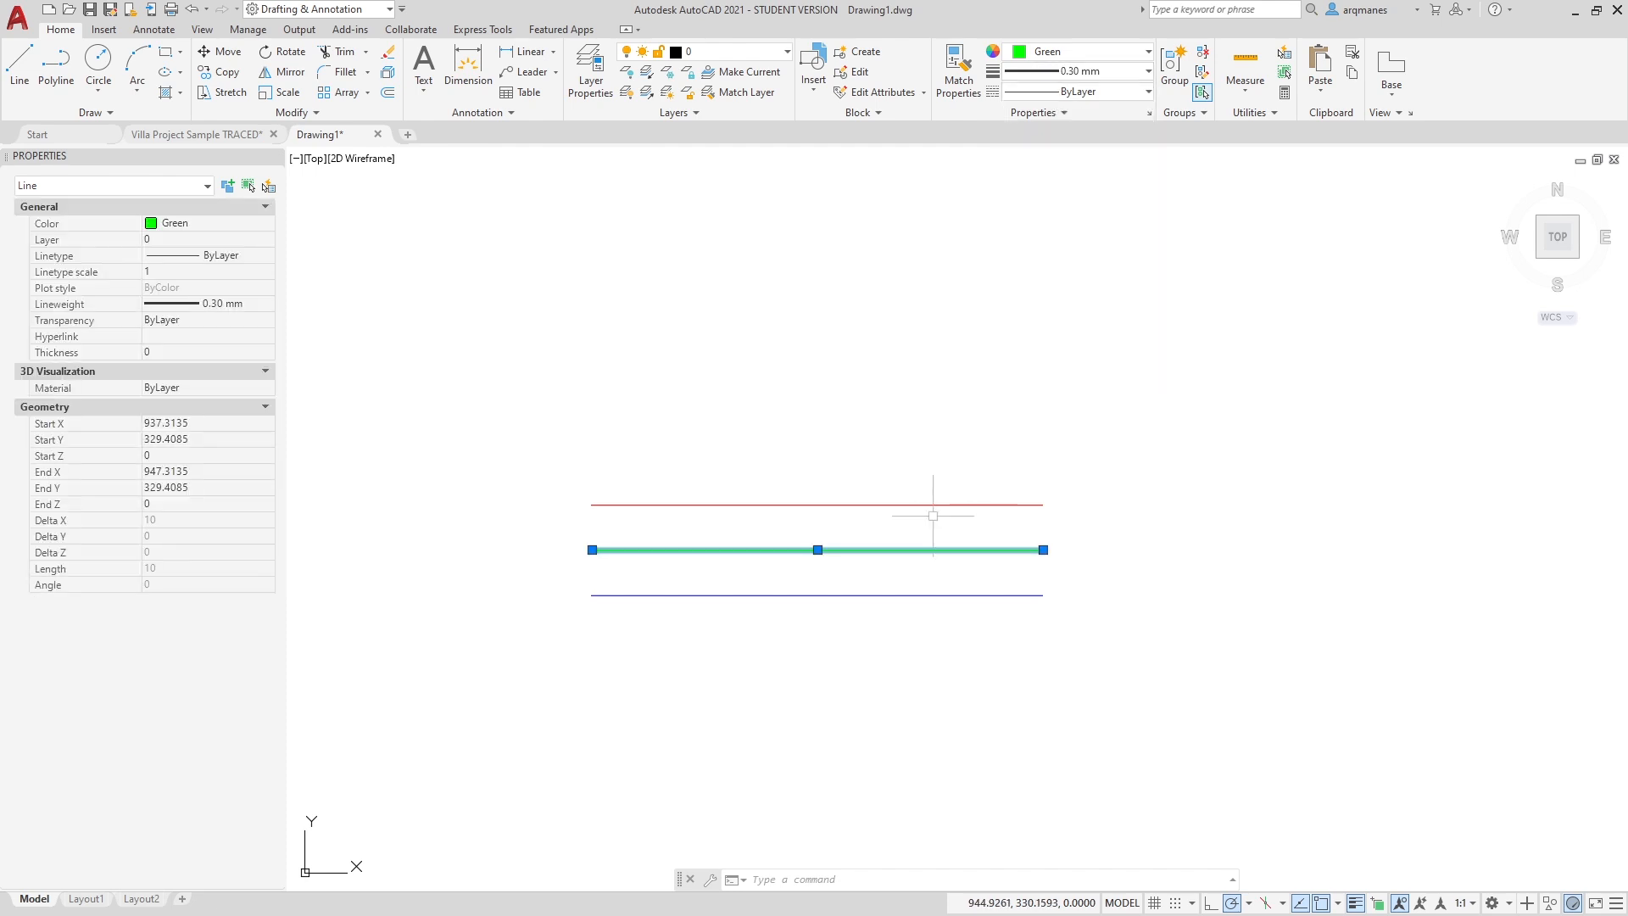
pyautogui.press('Escape')
pyautogui.press('Escape')
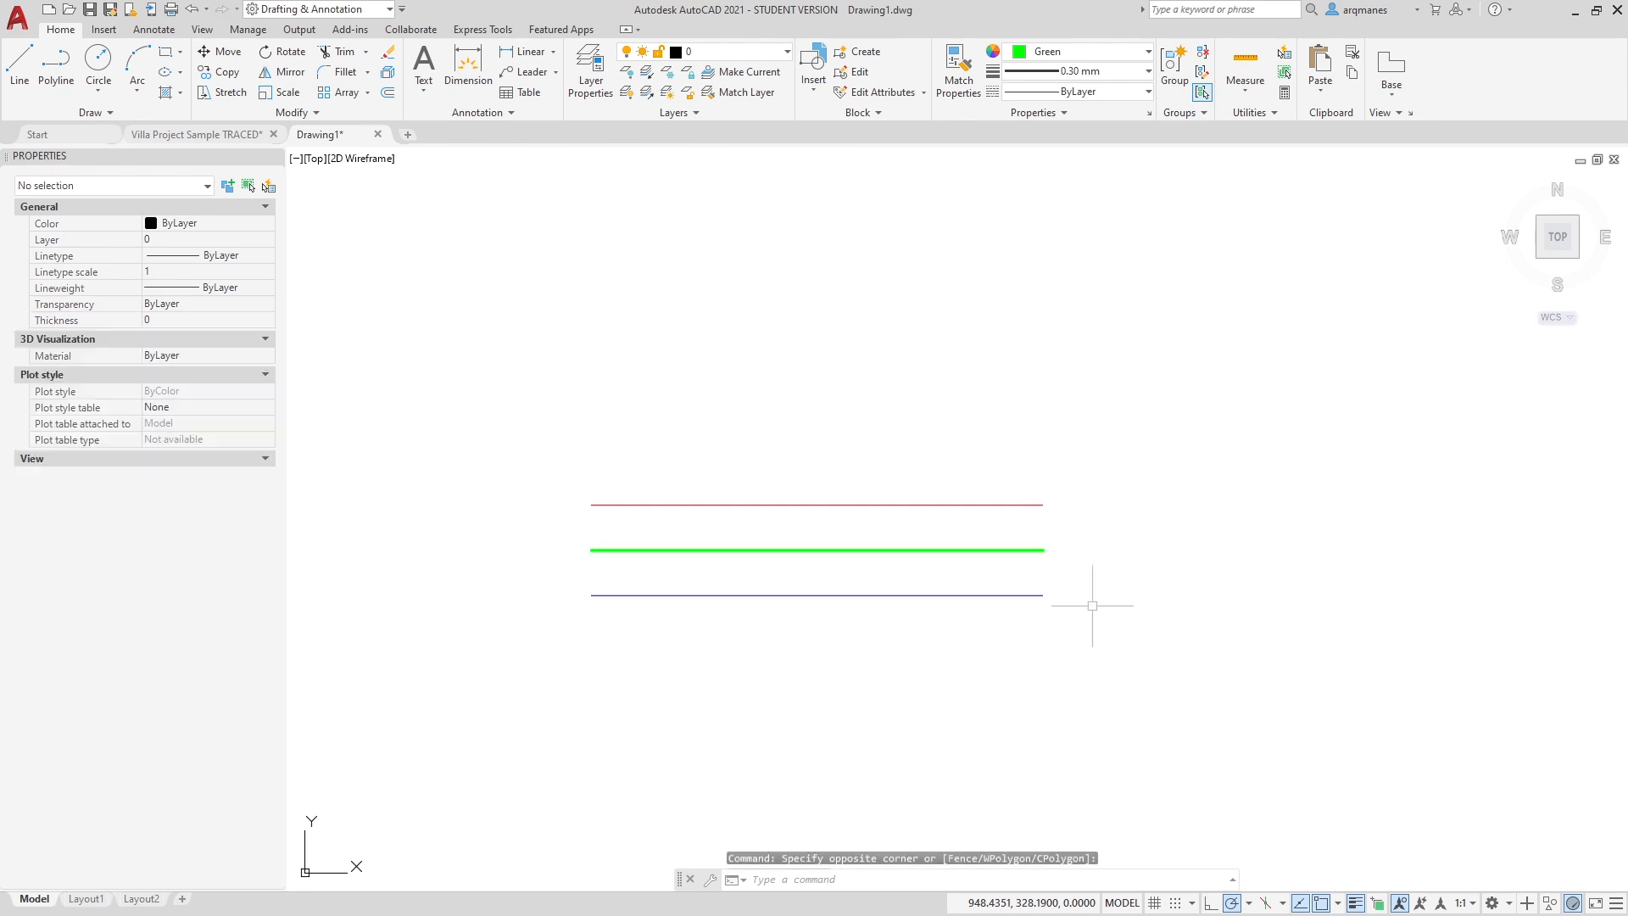
# Set the lineweight of the blue line to 1.00 mm and deselect it.
pyautogui.click(1065, 640)
pyautogui.click(1006, 570)
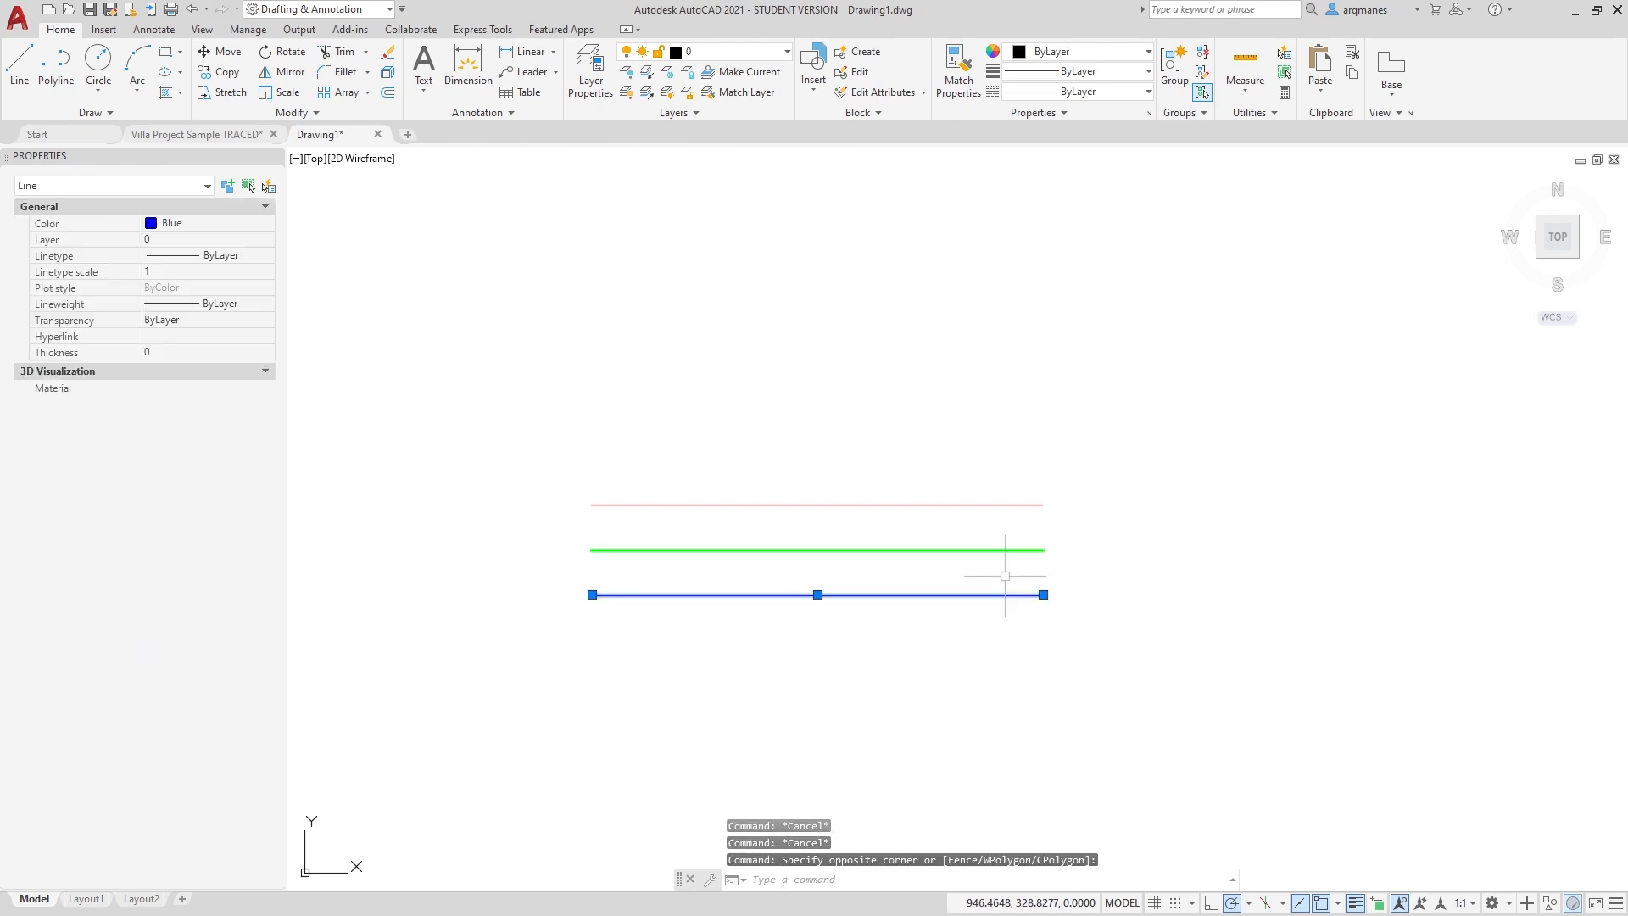
pyautogui.click(1085, 71)
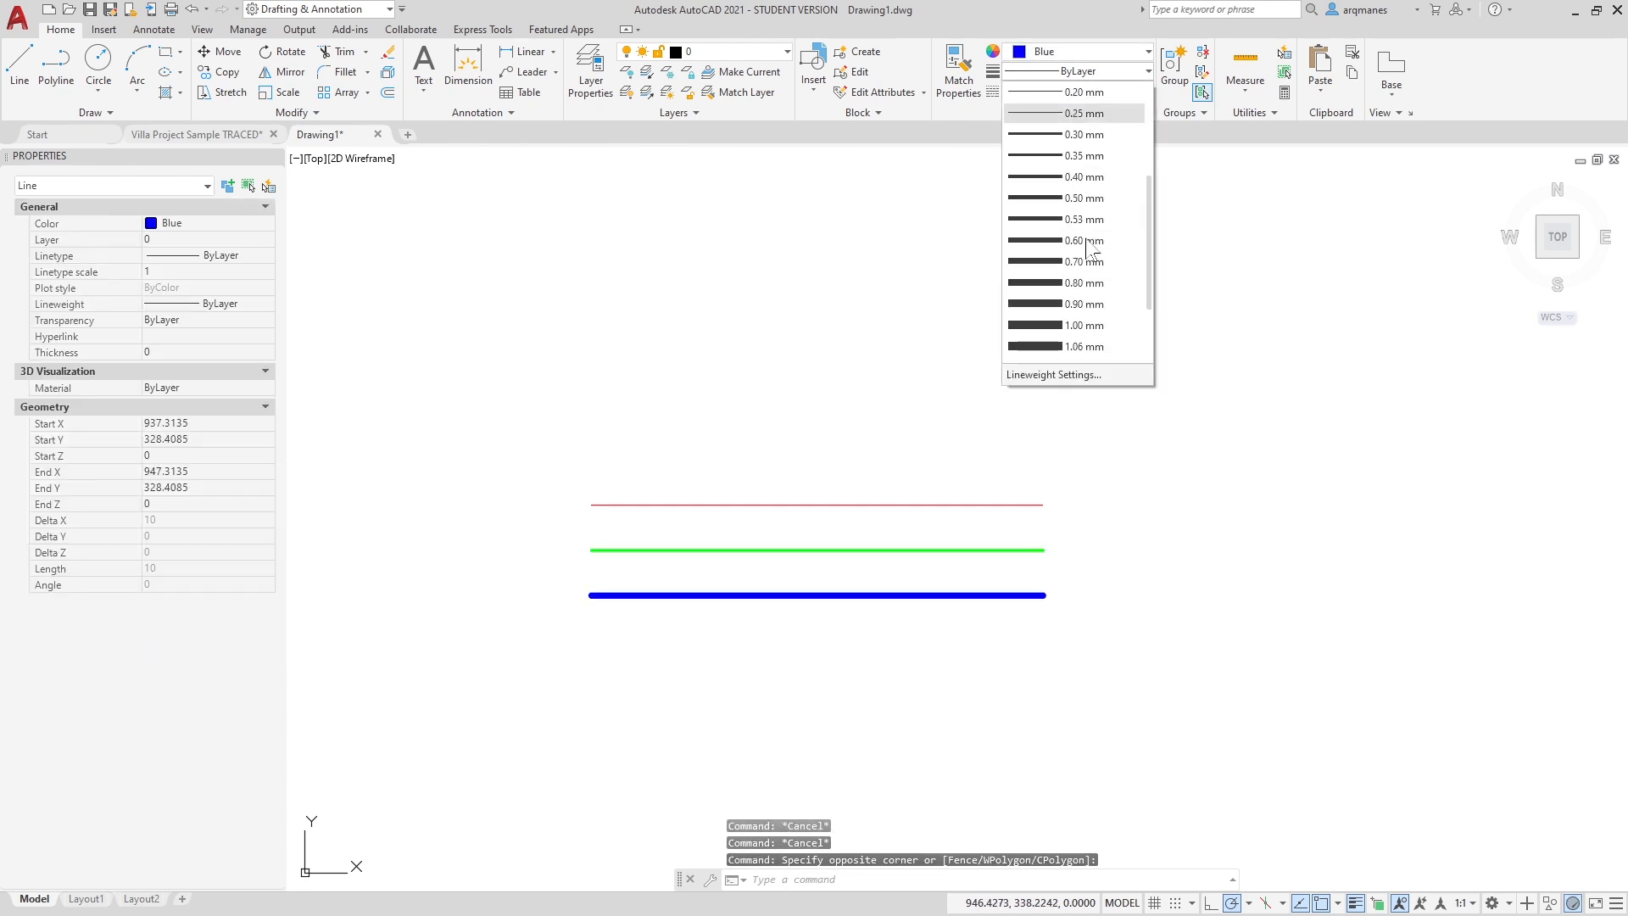
pyautogui.scroll(-3, 1081, 255)
pyautogui.click(1081, 325)
pyautogui.press('Escape')
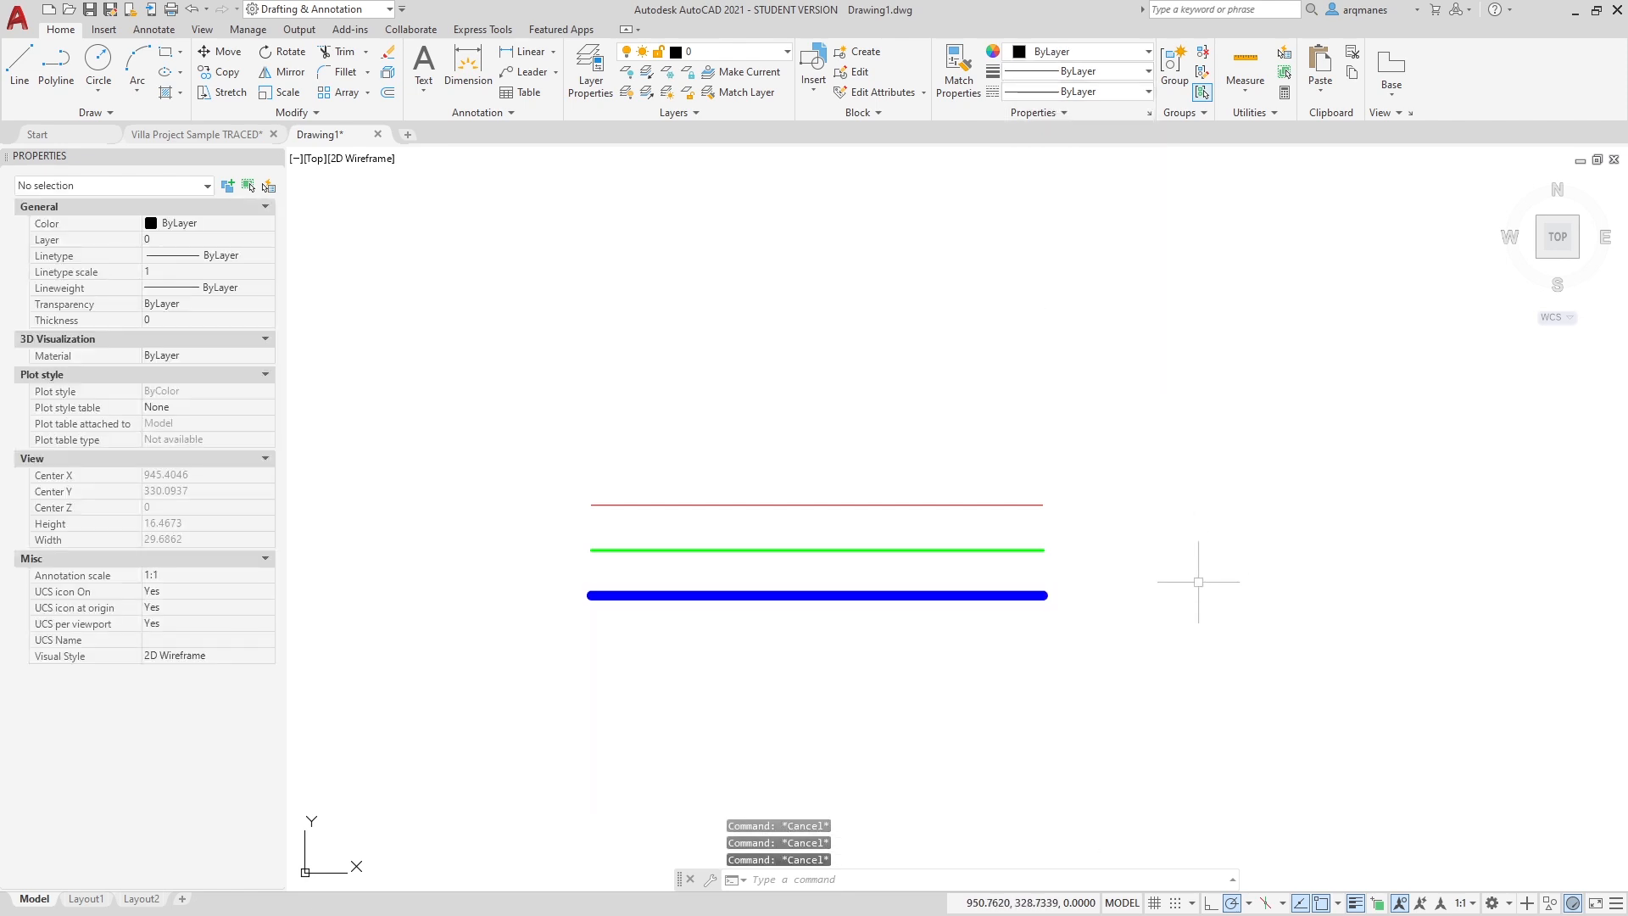
# Inspect the lineweight property of the red, green and blue lines one after another, clearing the selection each time.
pyautogui.click(989, 523)
pyautogui.click(952, 483)
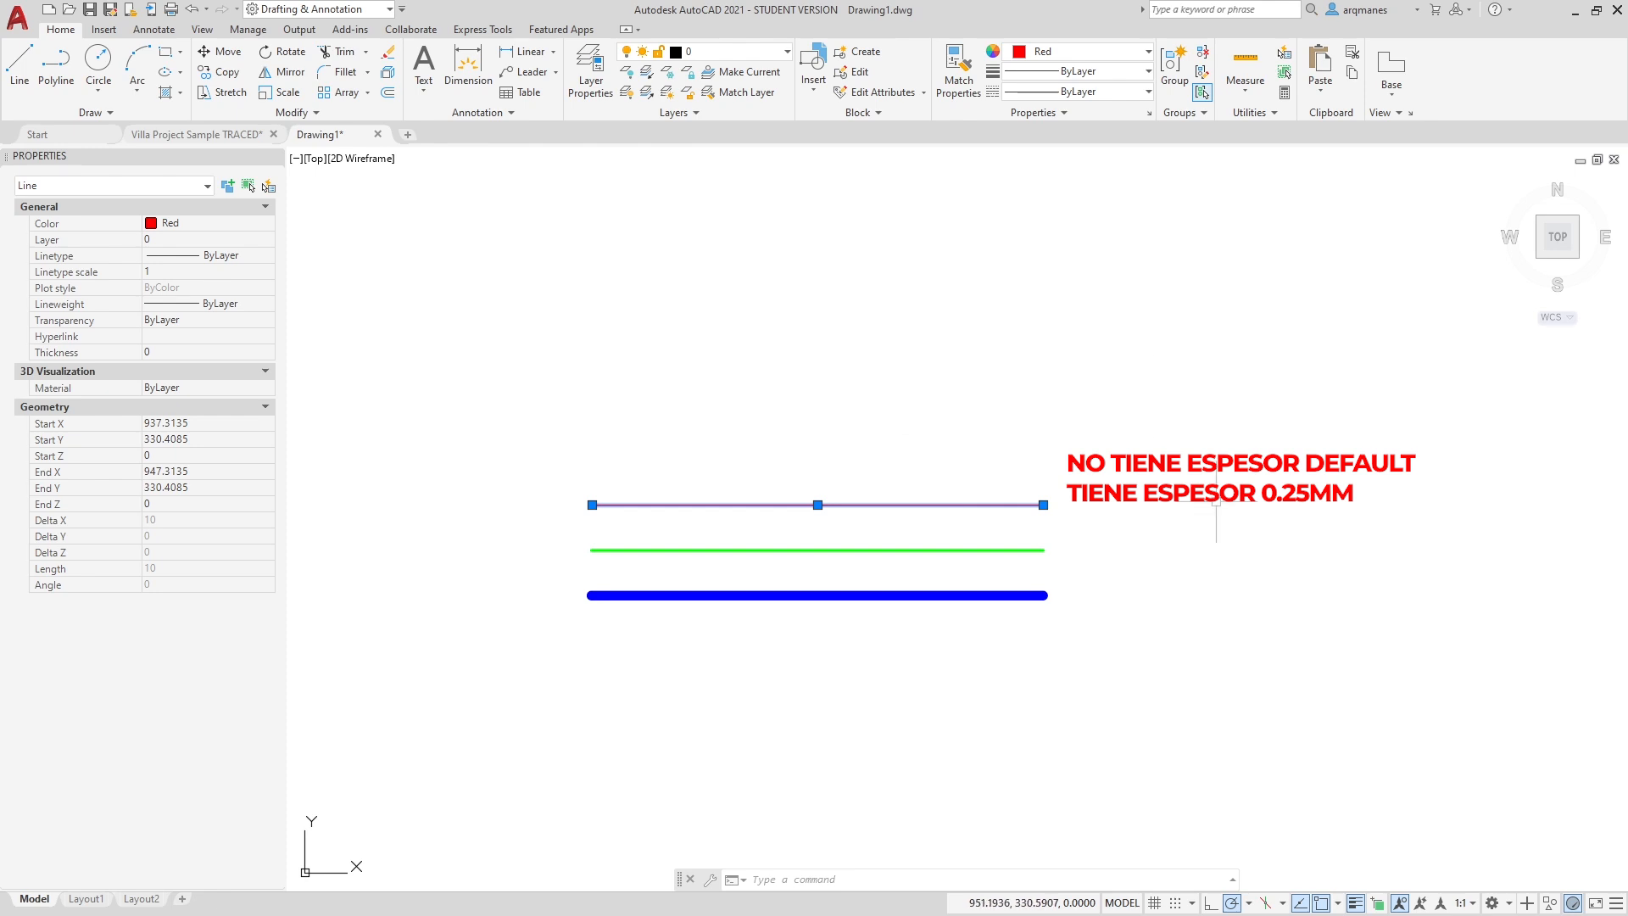
pyautogui.press('Escape')
pyautogui.press('Escape')
pyautogui.click(1061, 559)
pyautogui.click(1017, 530)
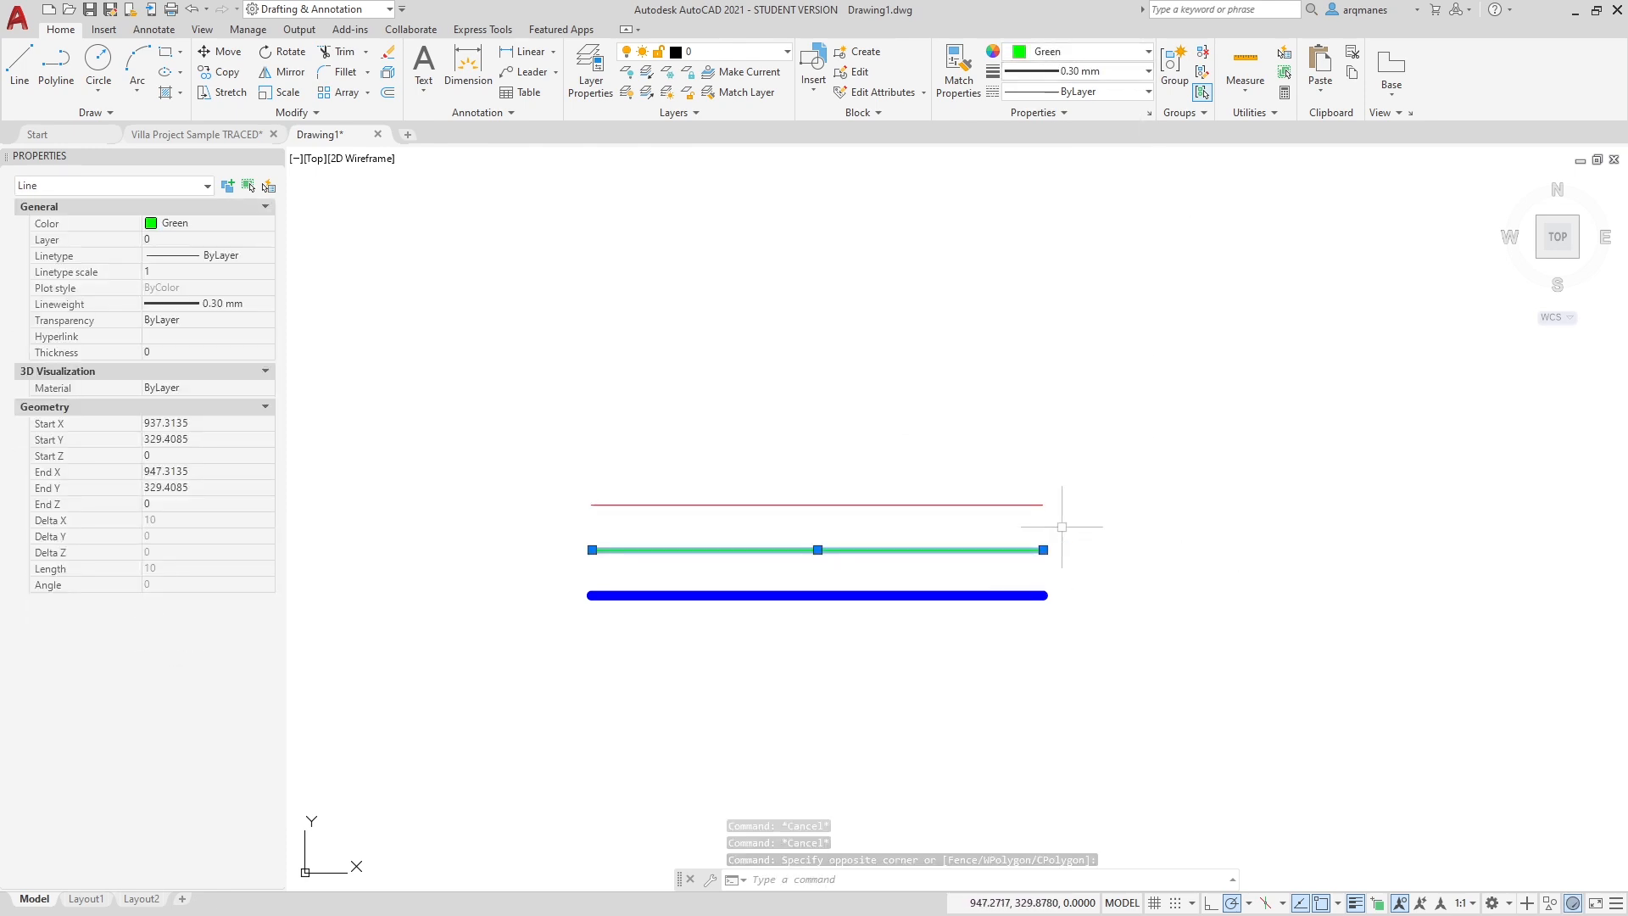
pyautogui.press('Escape')
pyautogui.click(1170, 608)
pyautogui.click(1013, 560)
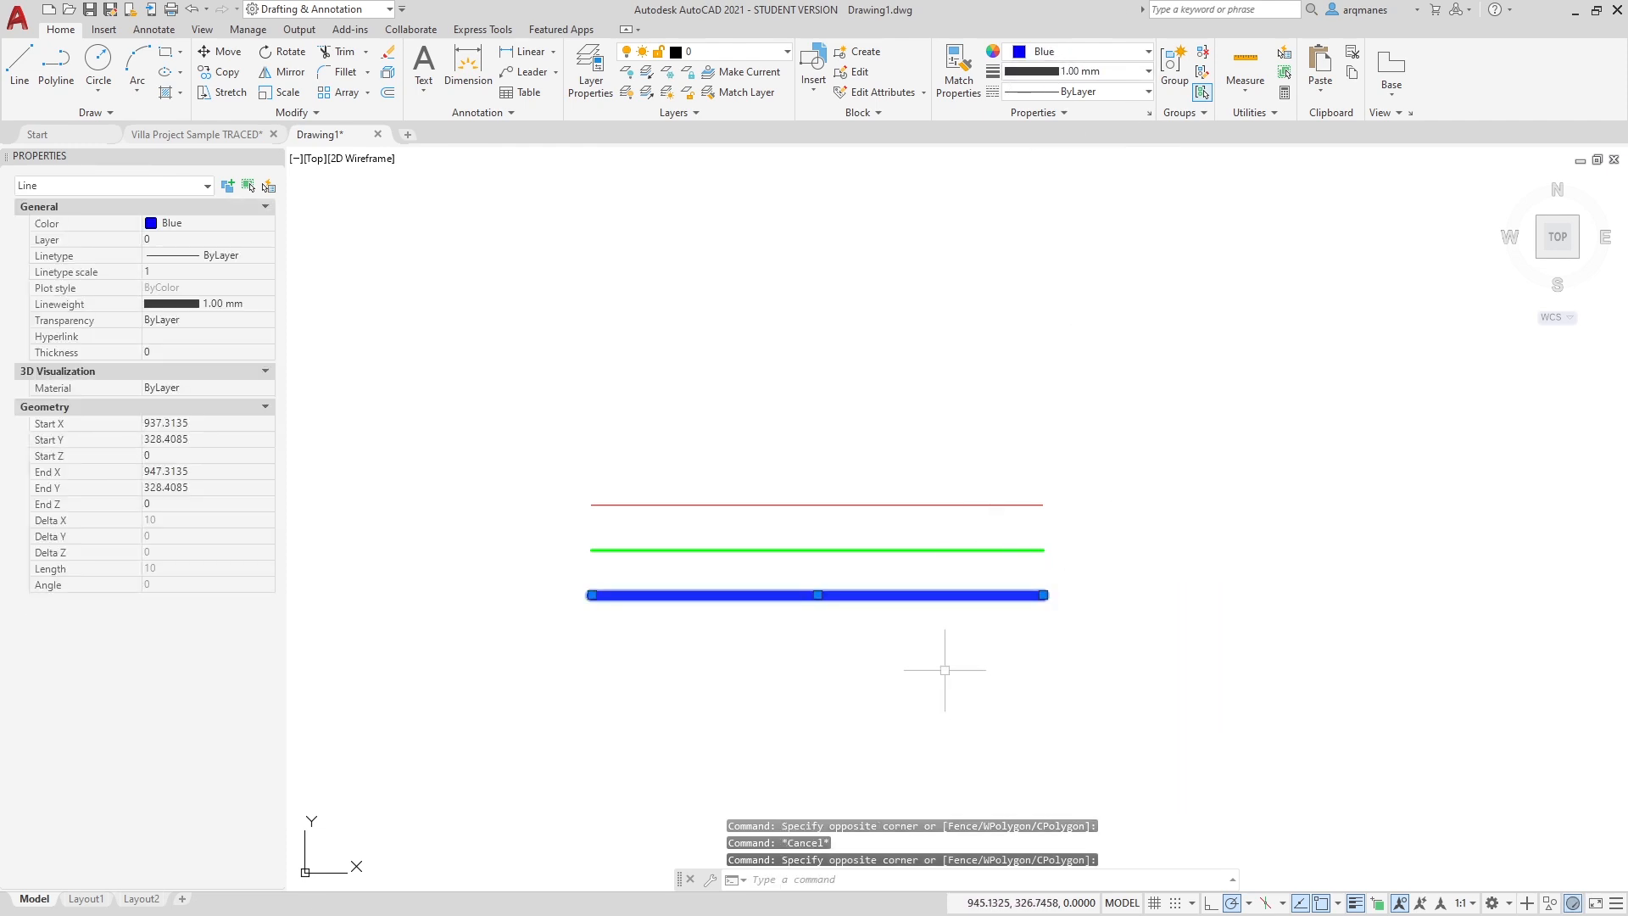
pyautogui.press('Escape')
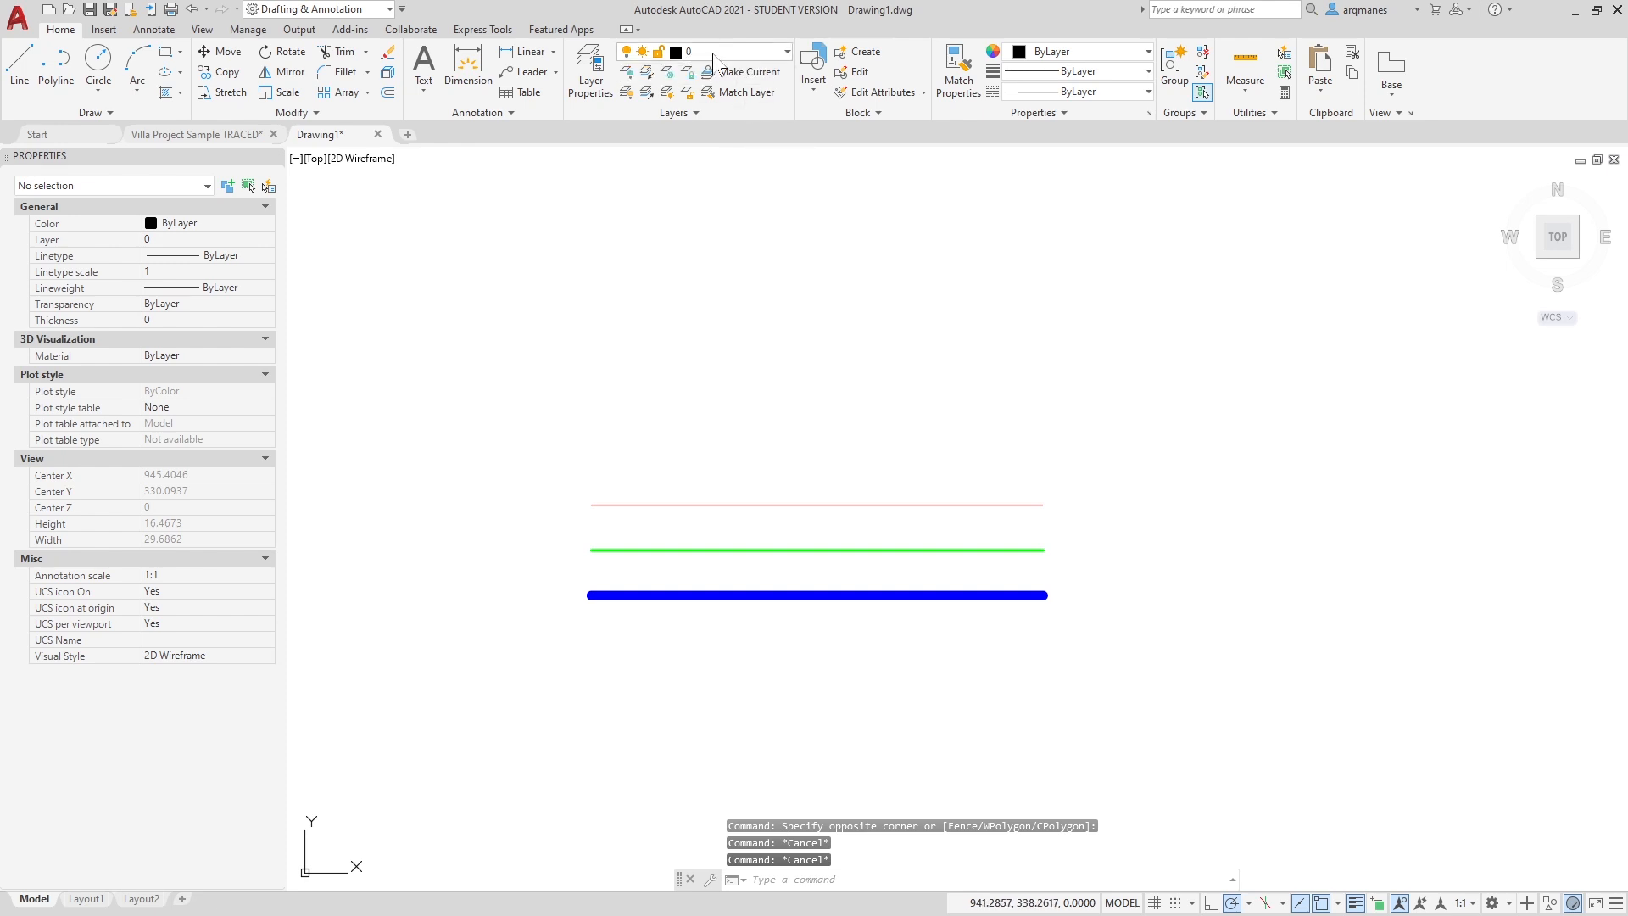
# Set the lineweight of layer 0 to Default in the layer properties.
pyautogui.click(590, 71)
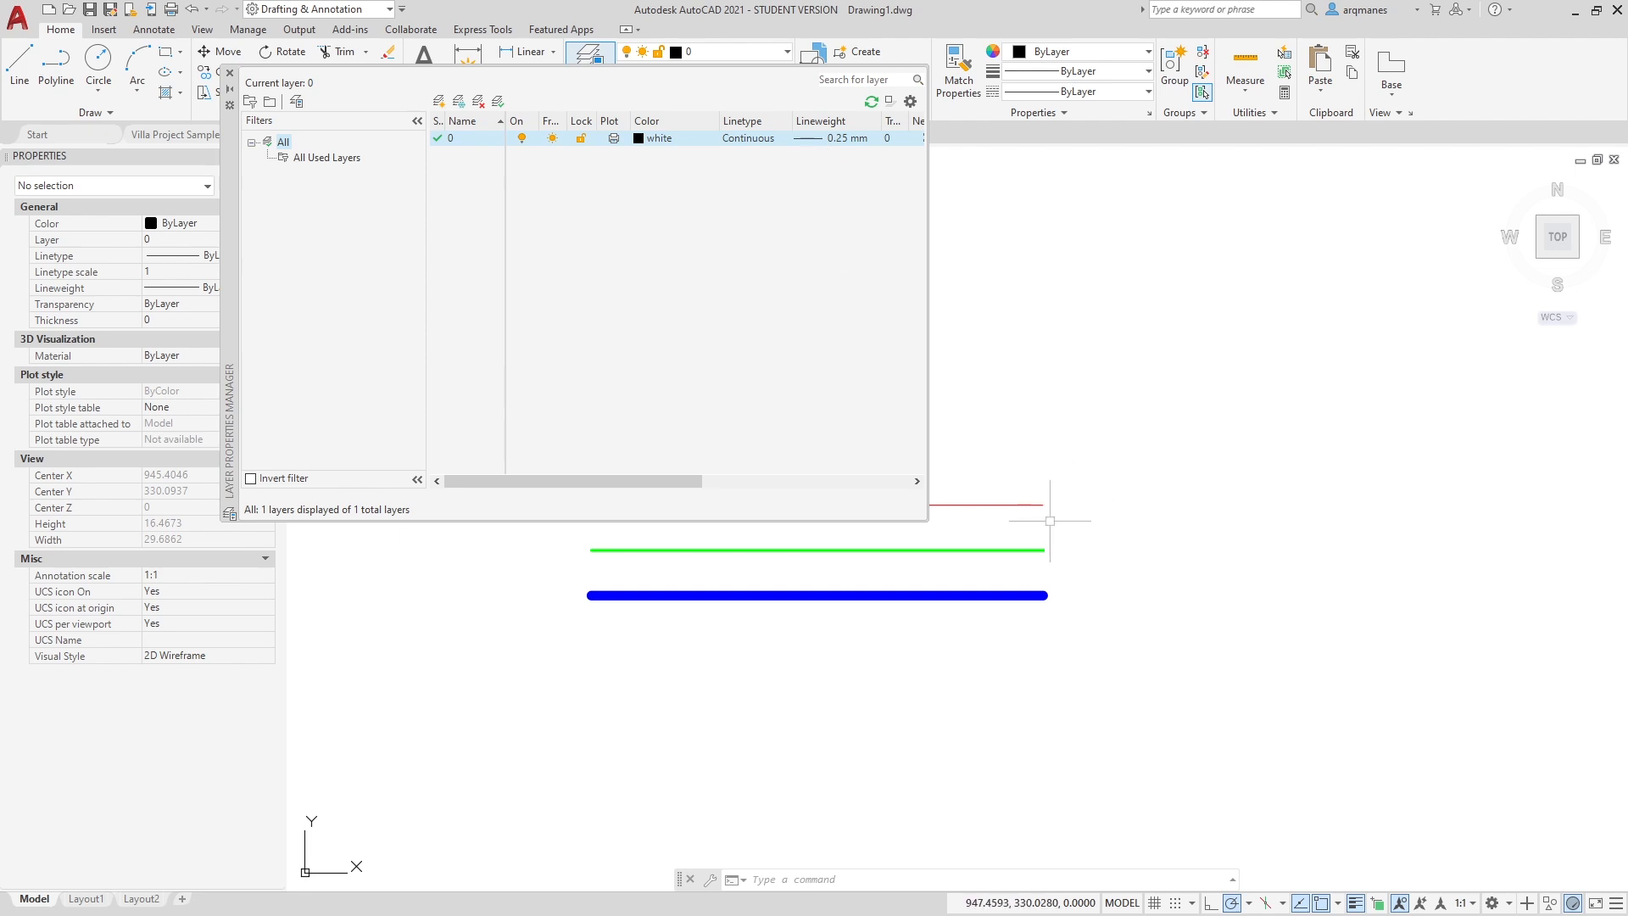
pyautogui.click(832, 141)
pyautogui.click(835, 141)
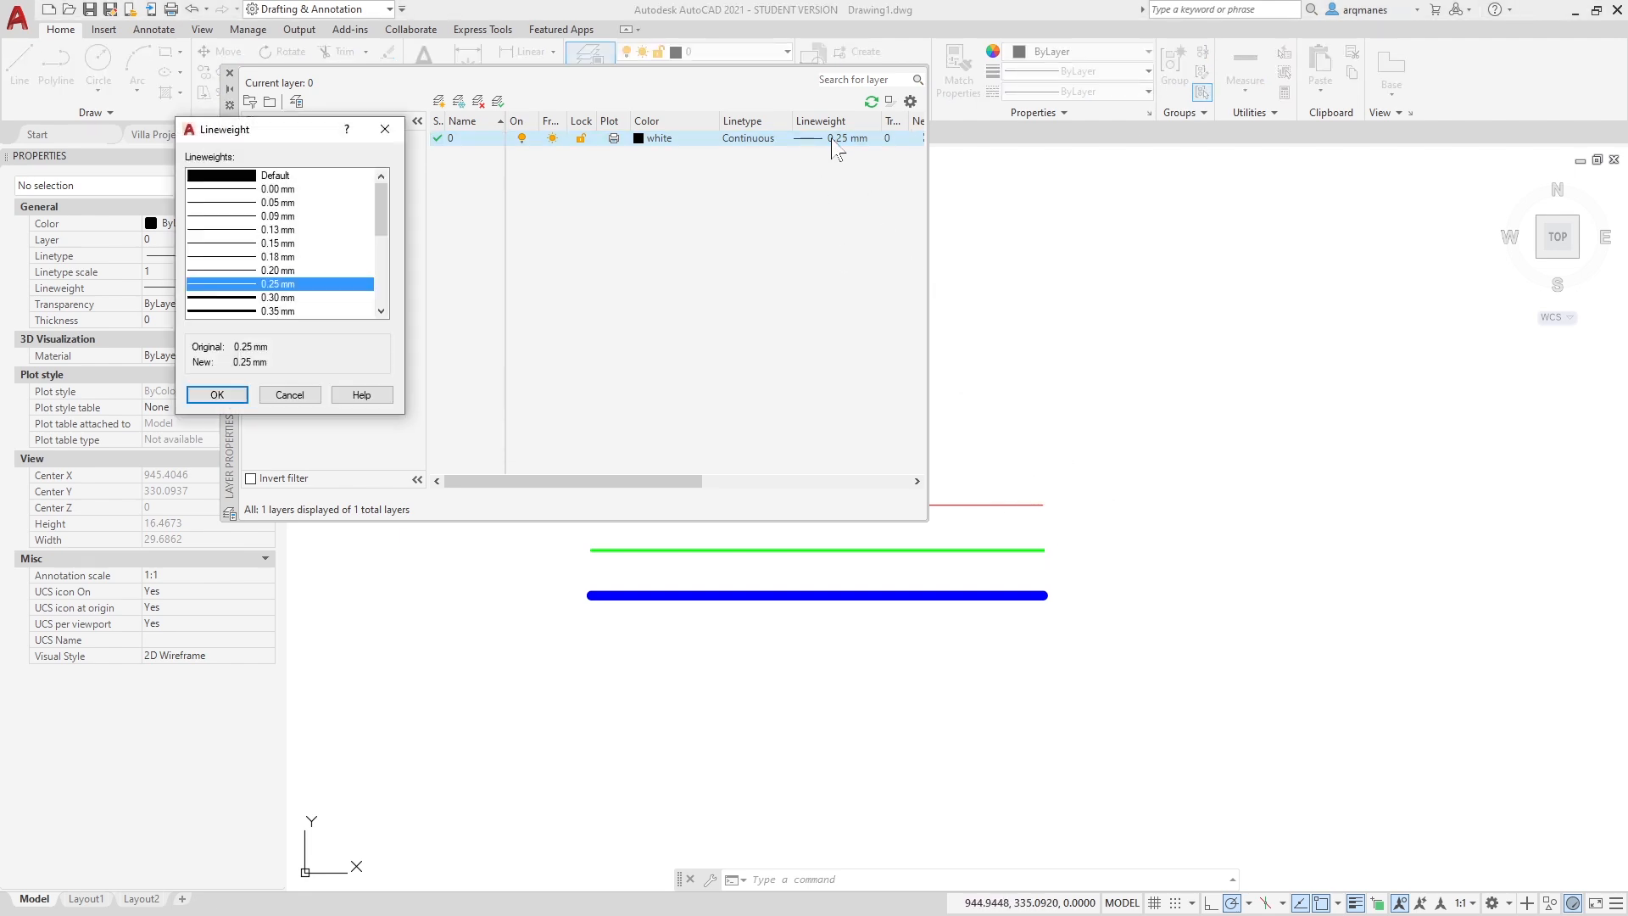
pyautogui.click(225, 175)
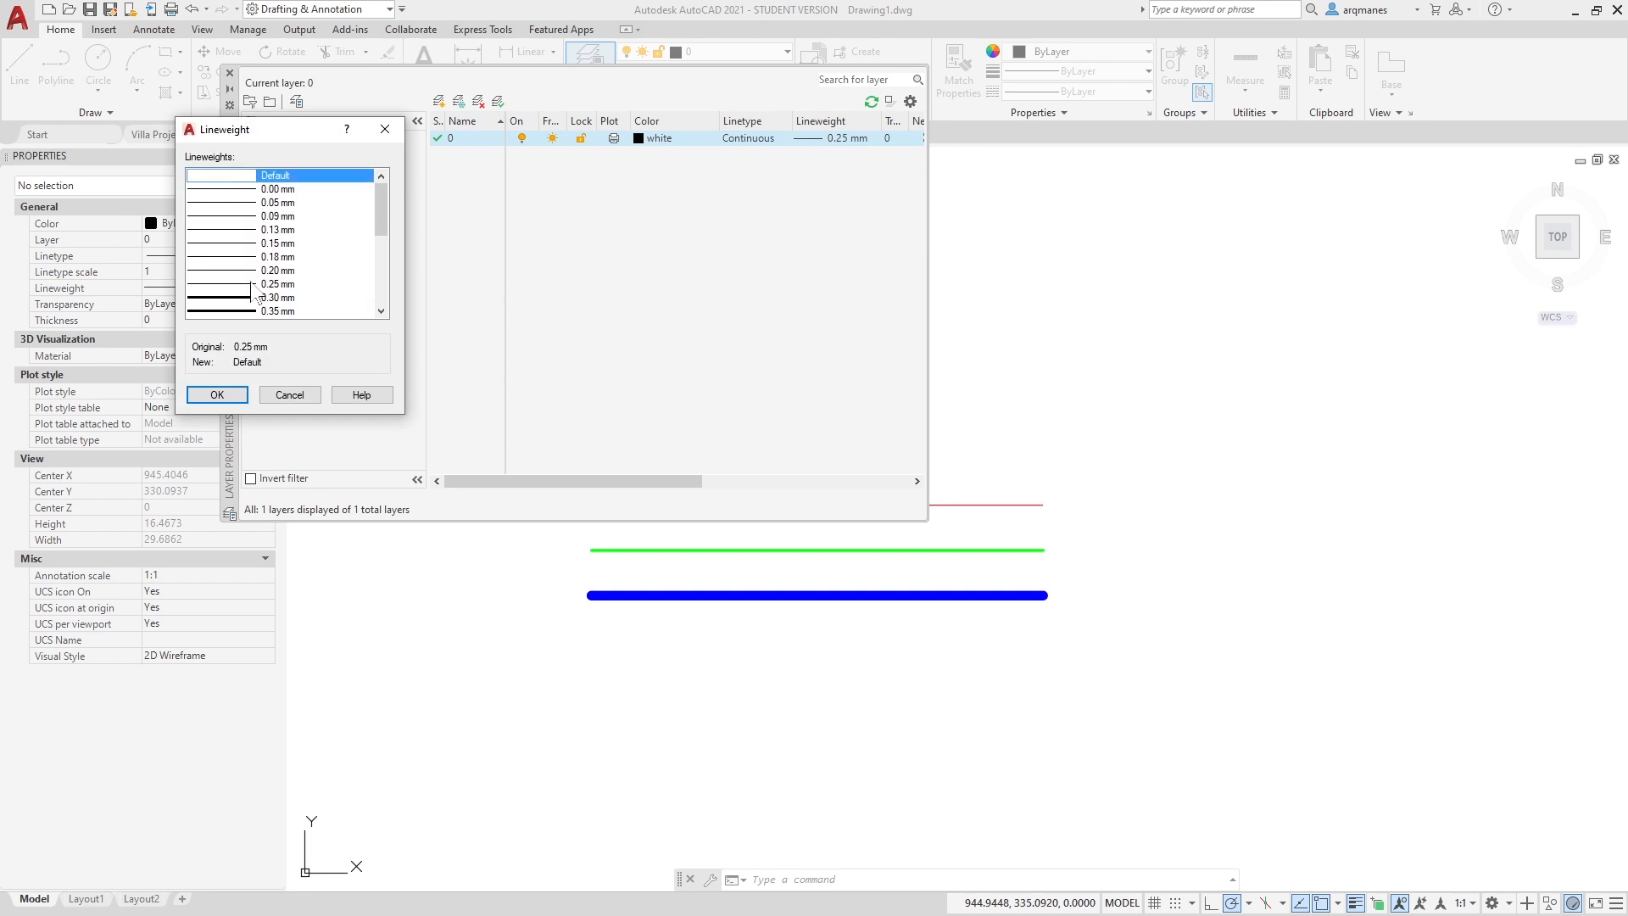
pyautogui.click(223, 395)
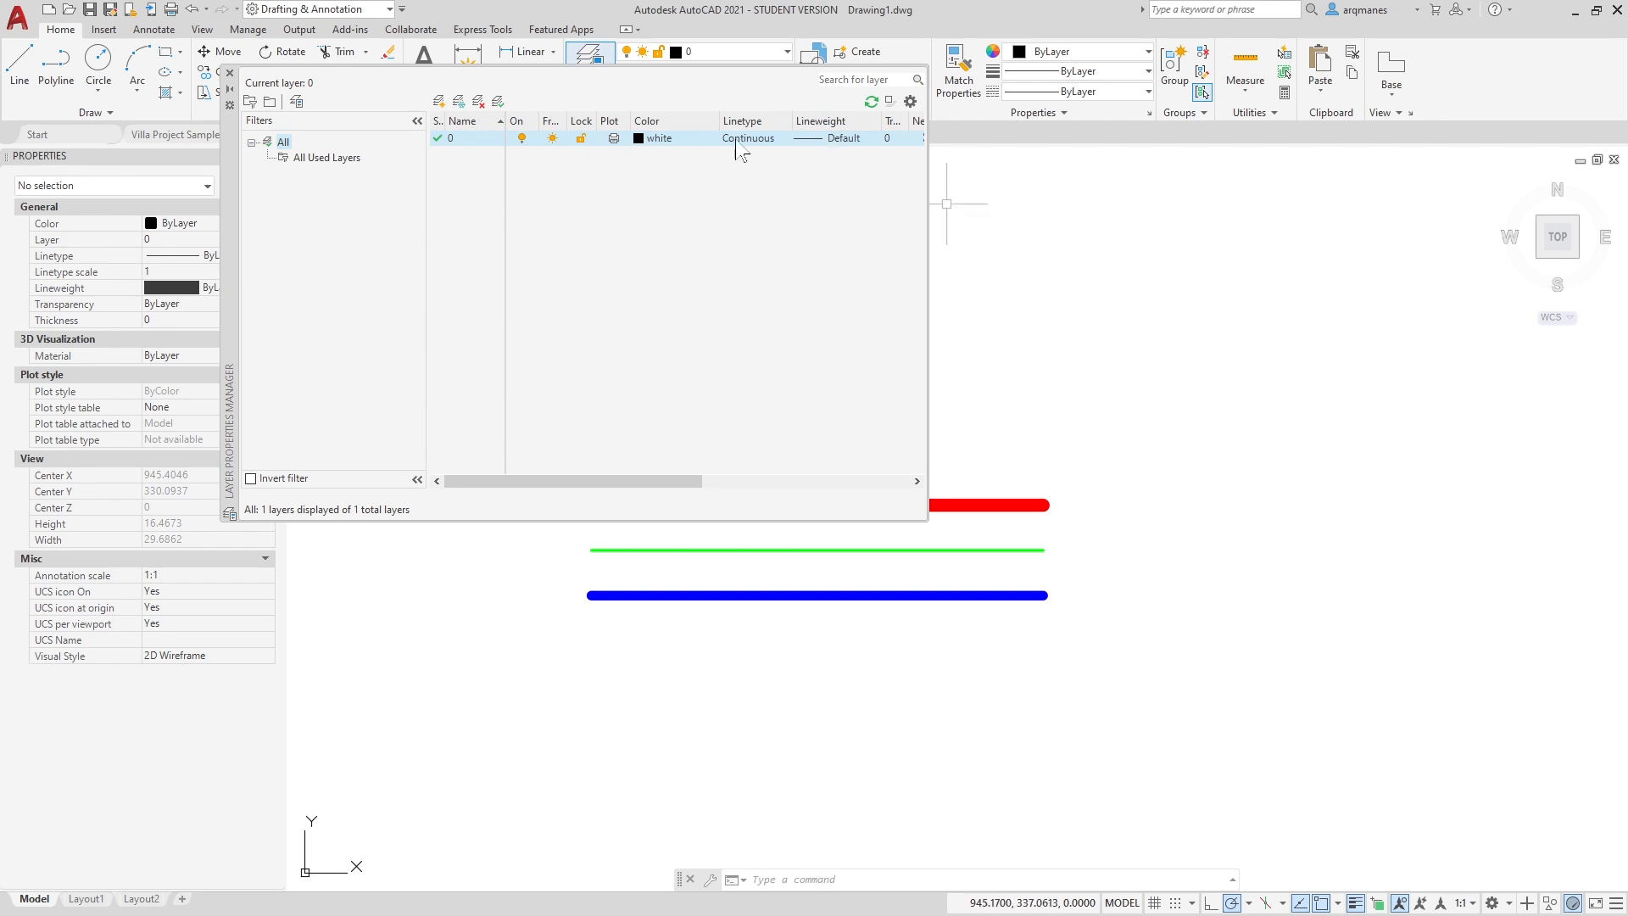
# Set the lineweight of layer 0 to 0.00 mm and close the layer properties.
pyautogui.click(827, 138)
pyautogui.scroll(-5, 369, 269)
pyautogui.scroll(2, 373, 269)
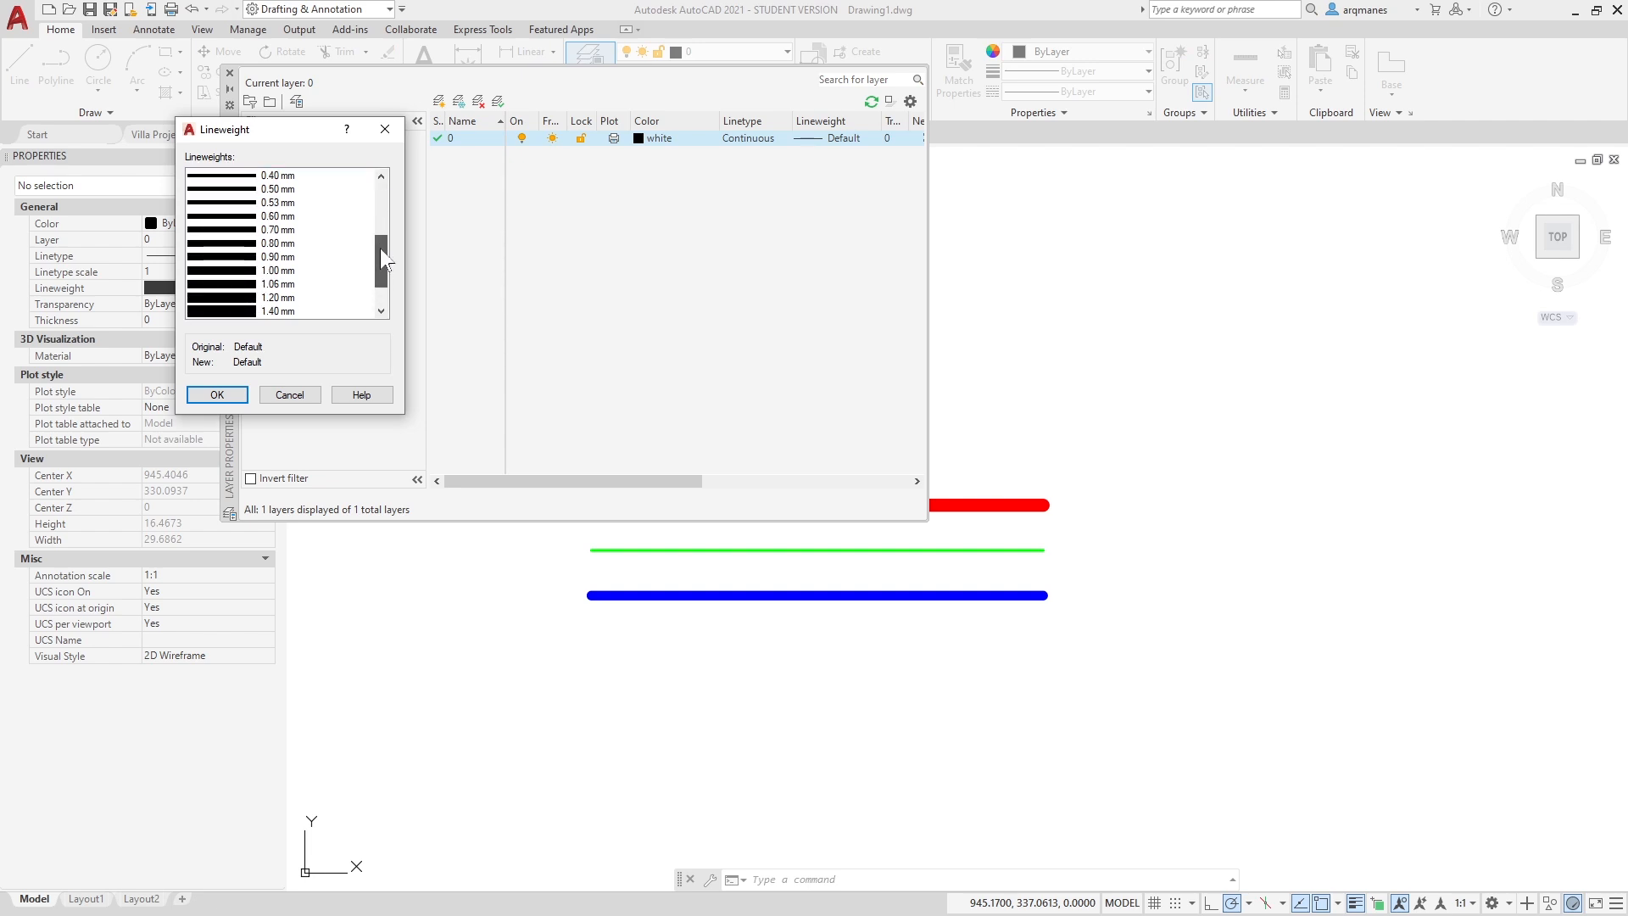
pyautogui.moveTo(380, 251); pyautogui.dragTo(377, 192)
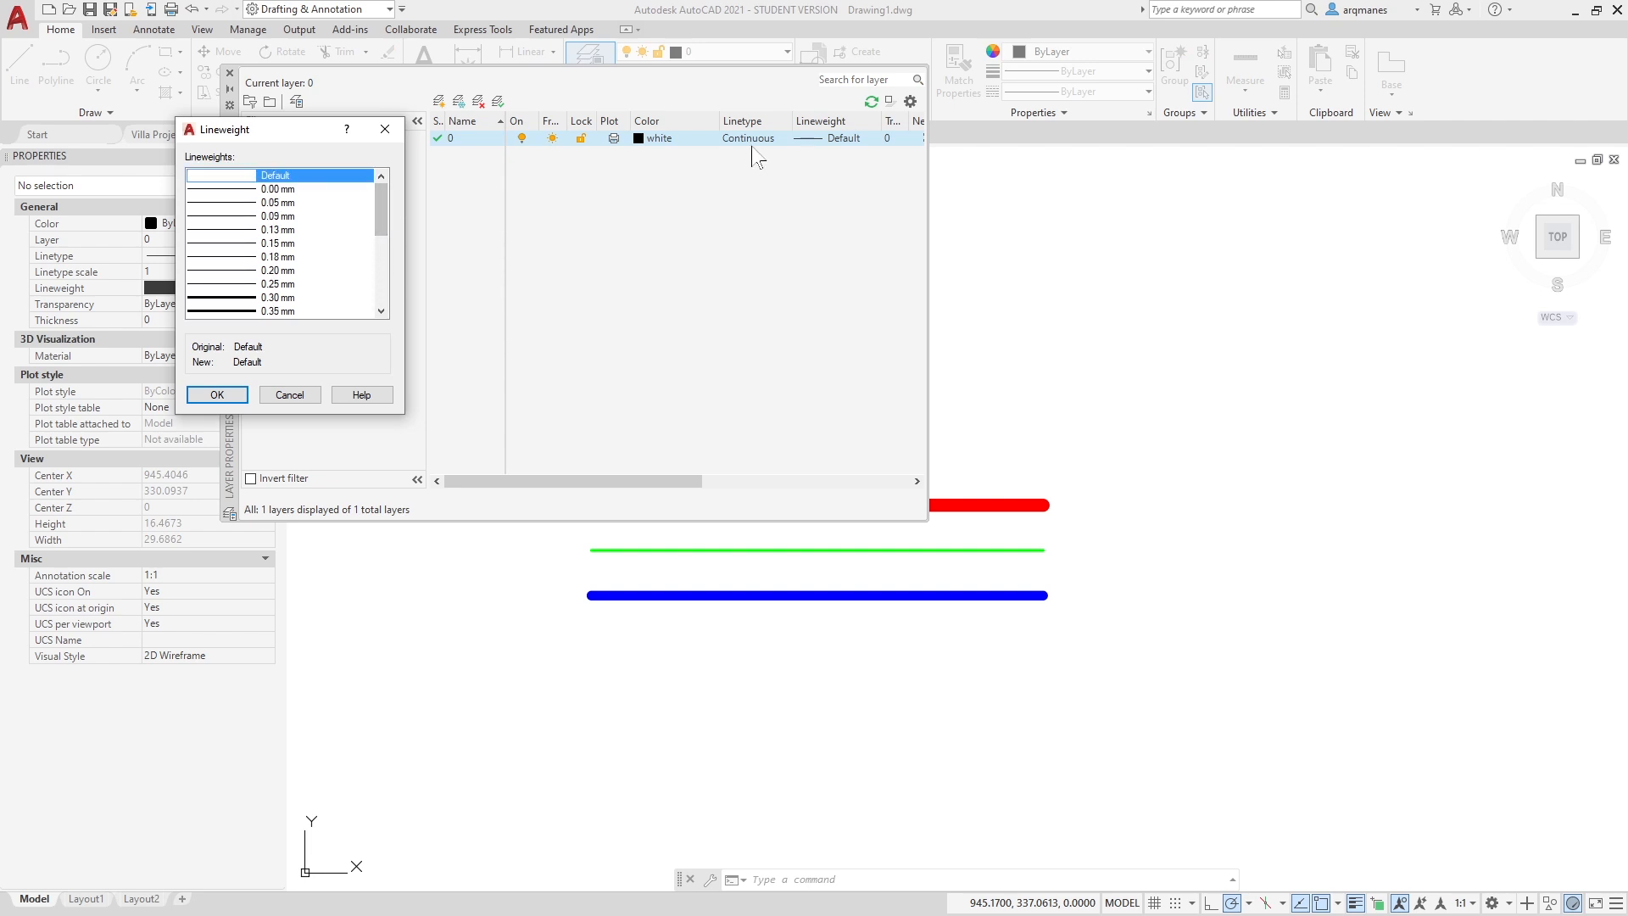
pyautogui.click(261, 188)
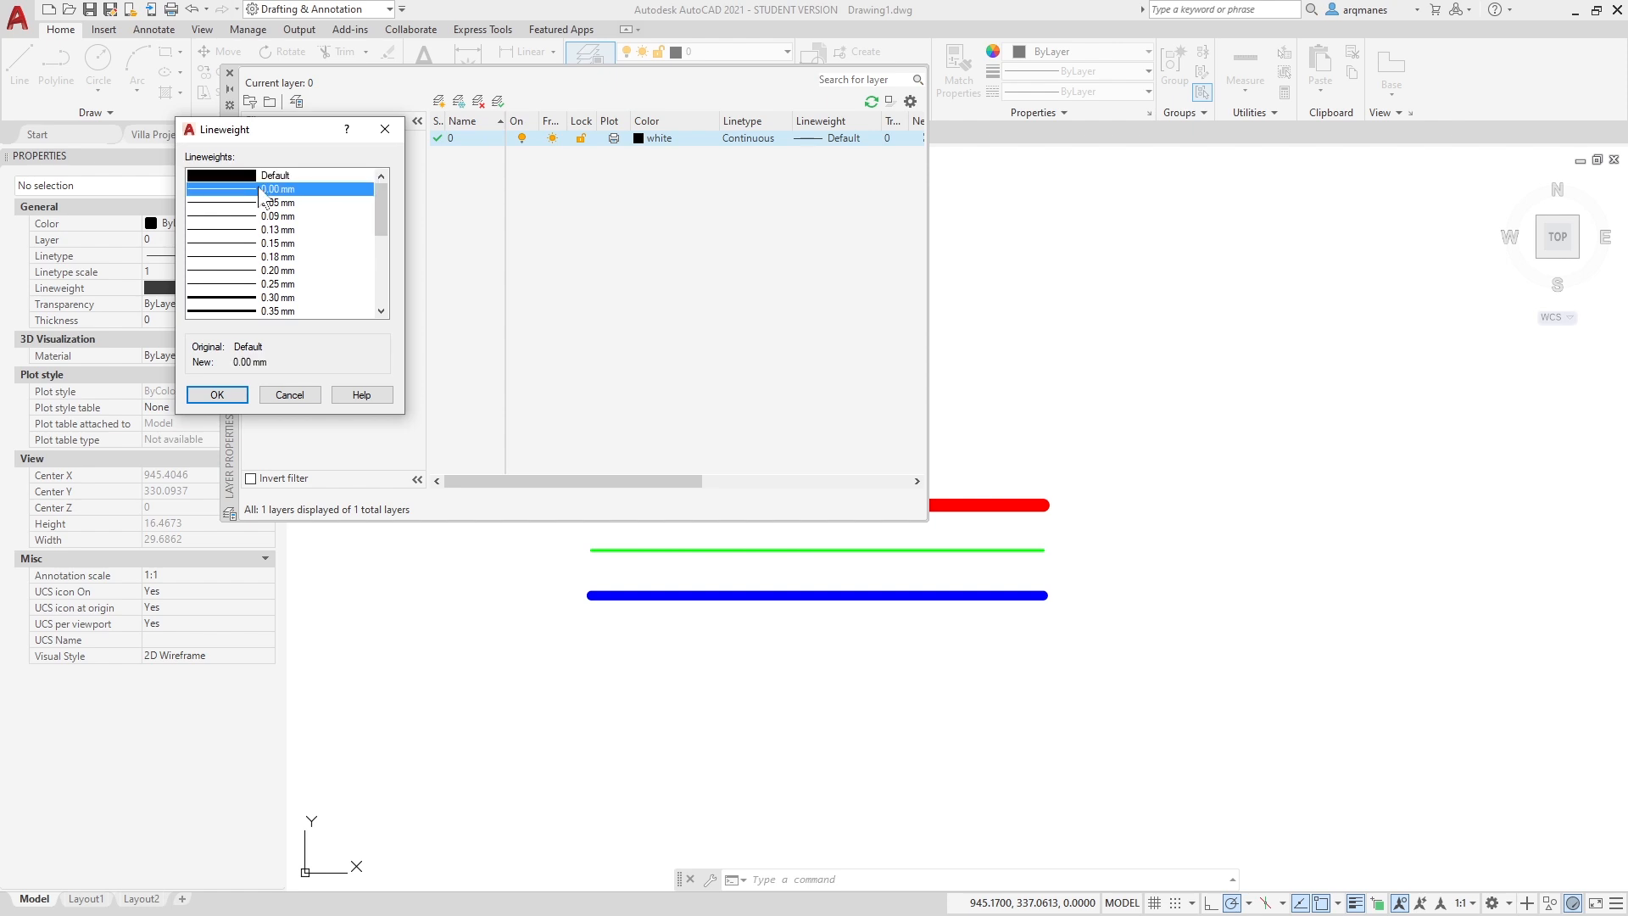
pyautogui.click(238, 394)
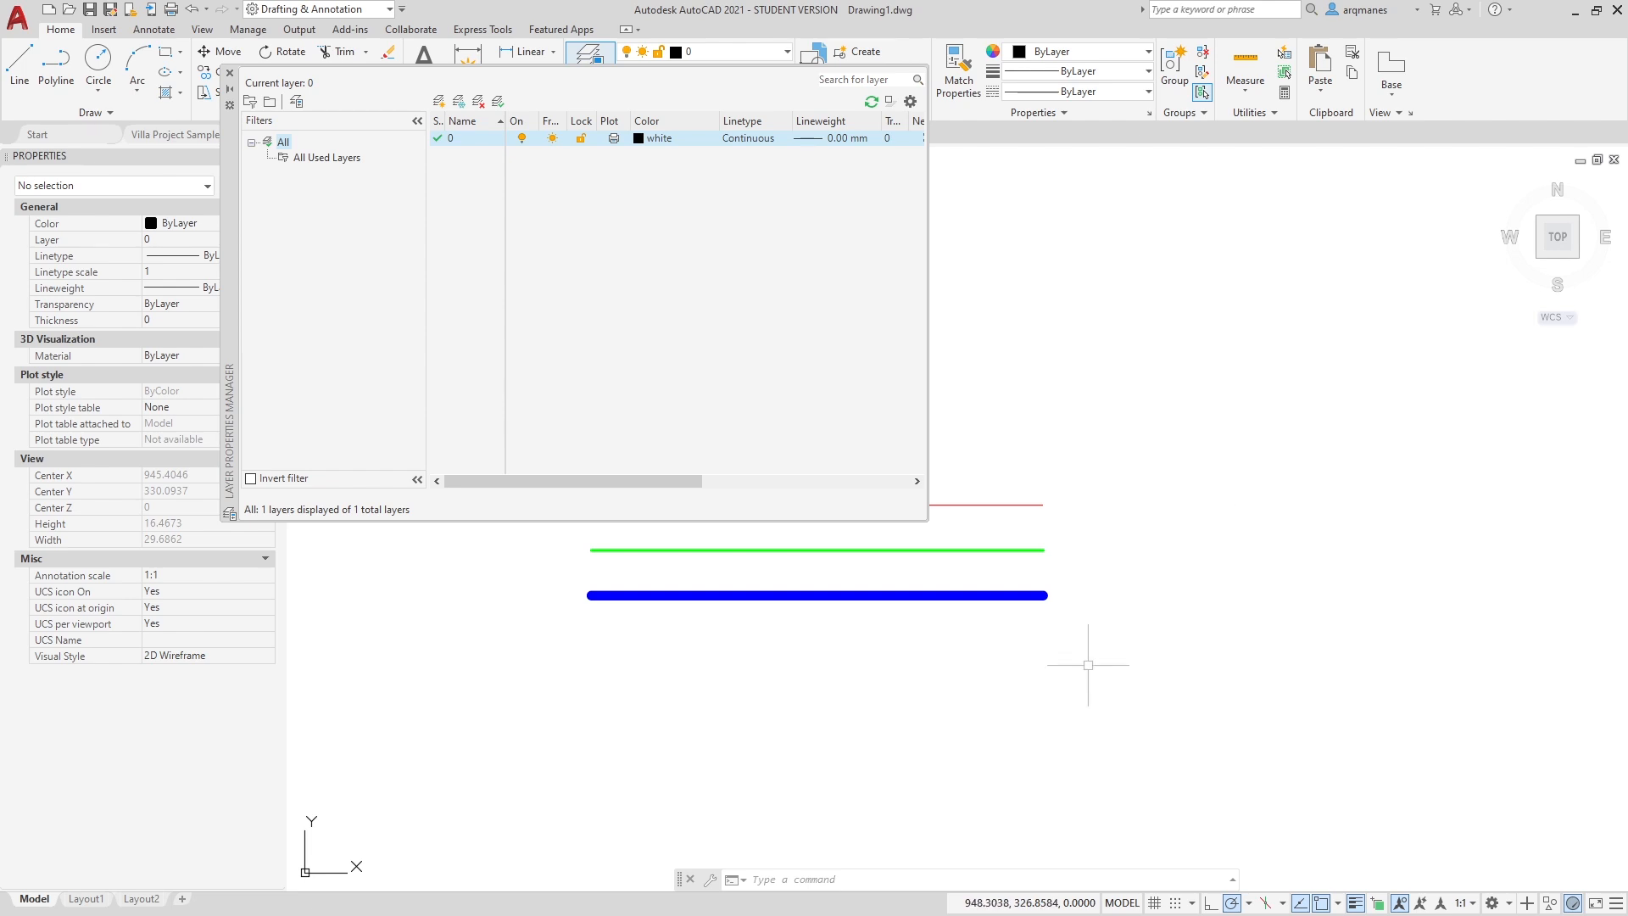
pyautogui.click(229, 73)
# Check the red line's lineweight property against the lineweight assigned to layer 0.
pyautogui.click(972, 526)
pyautogui.click(942, 471)
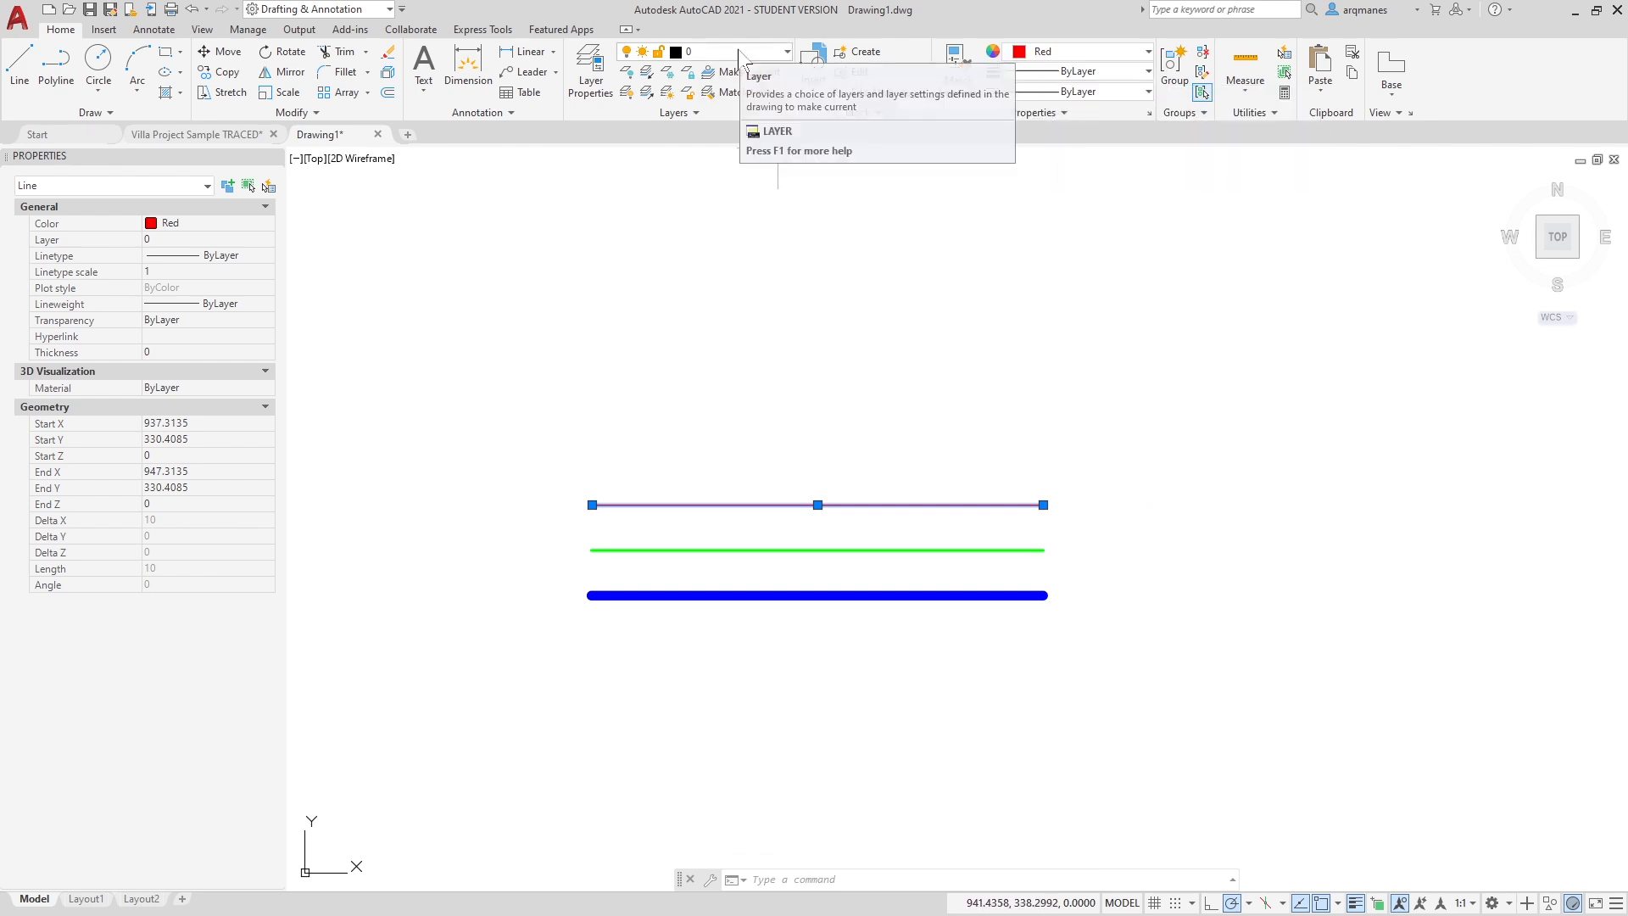
pyautogui.click(591, 72)
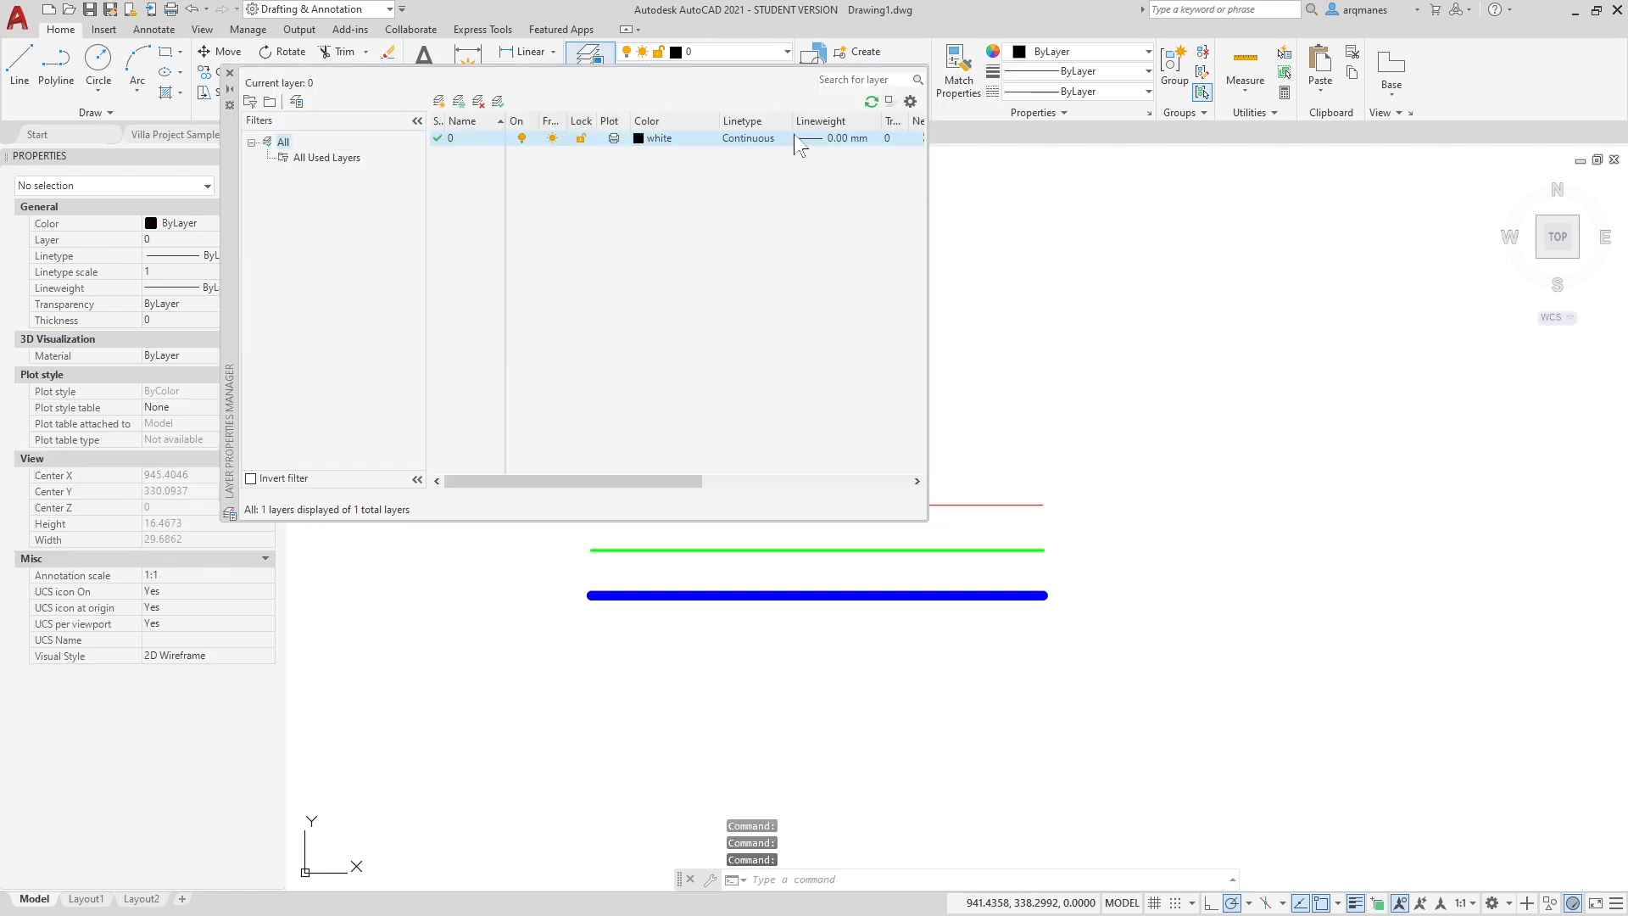
pyautogui.click(230, 73)
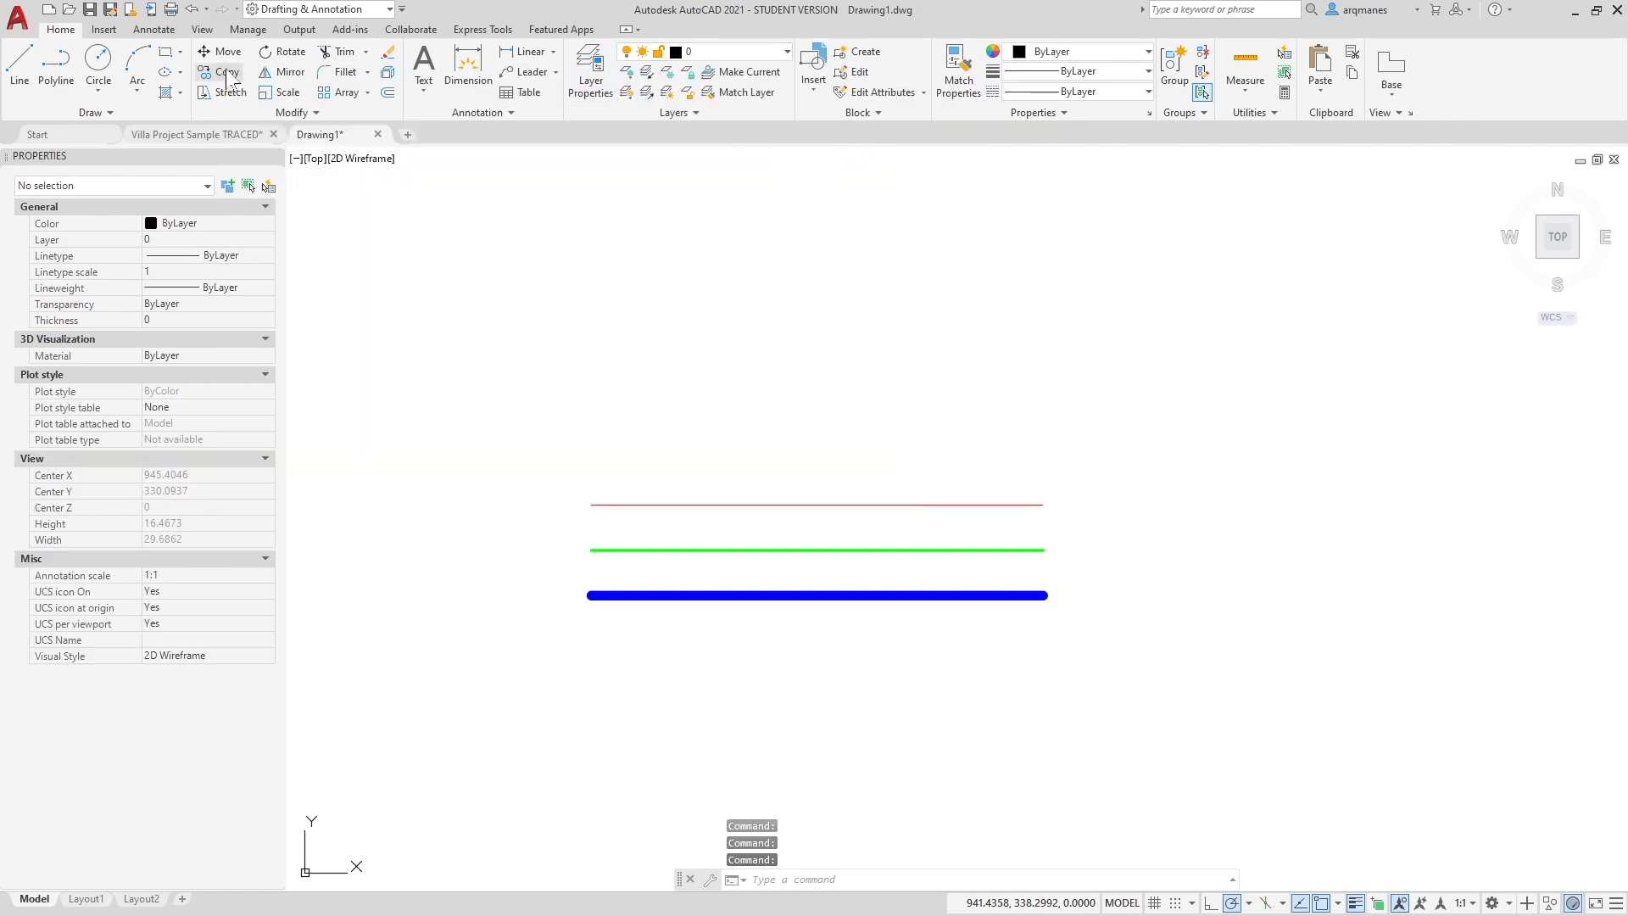
# Inspect the lineweight property of the green and blue lines together and of the green line alone.
pyautogui.click(1096, 638)
pyautogui.click(965, 532)
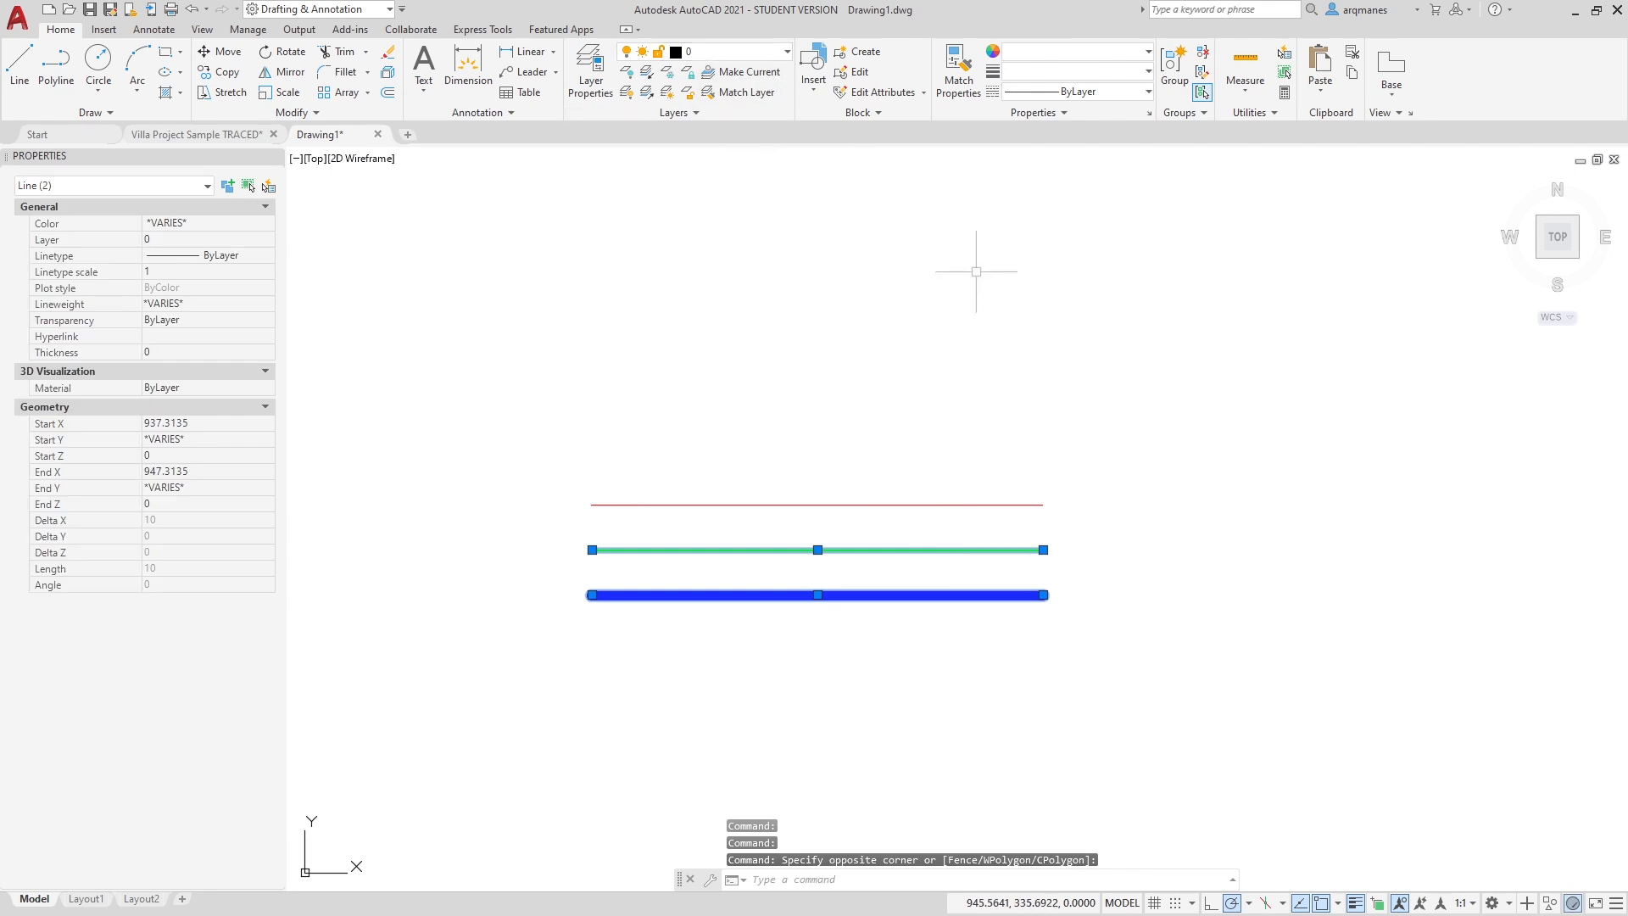
pyautogui.press('Escape')
pyautogui.press('Escape')
pyautogui.click(1075, 556)
pyautogui.click(1022, 543)
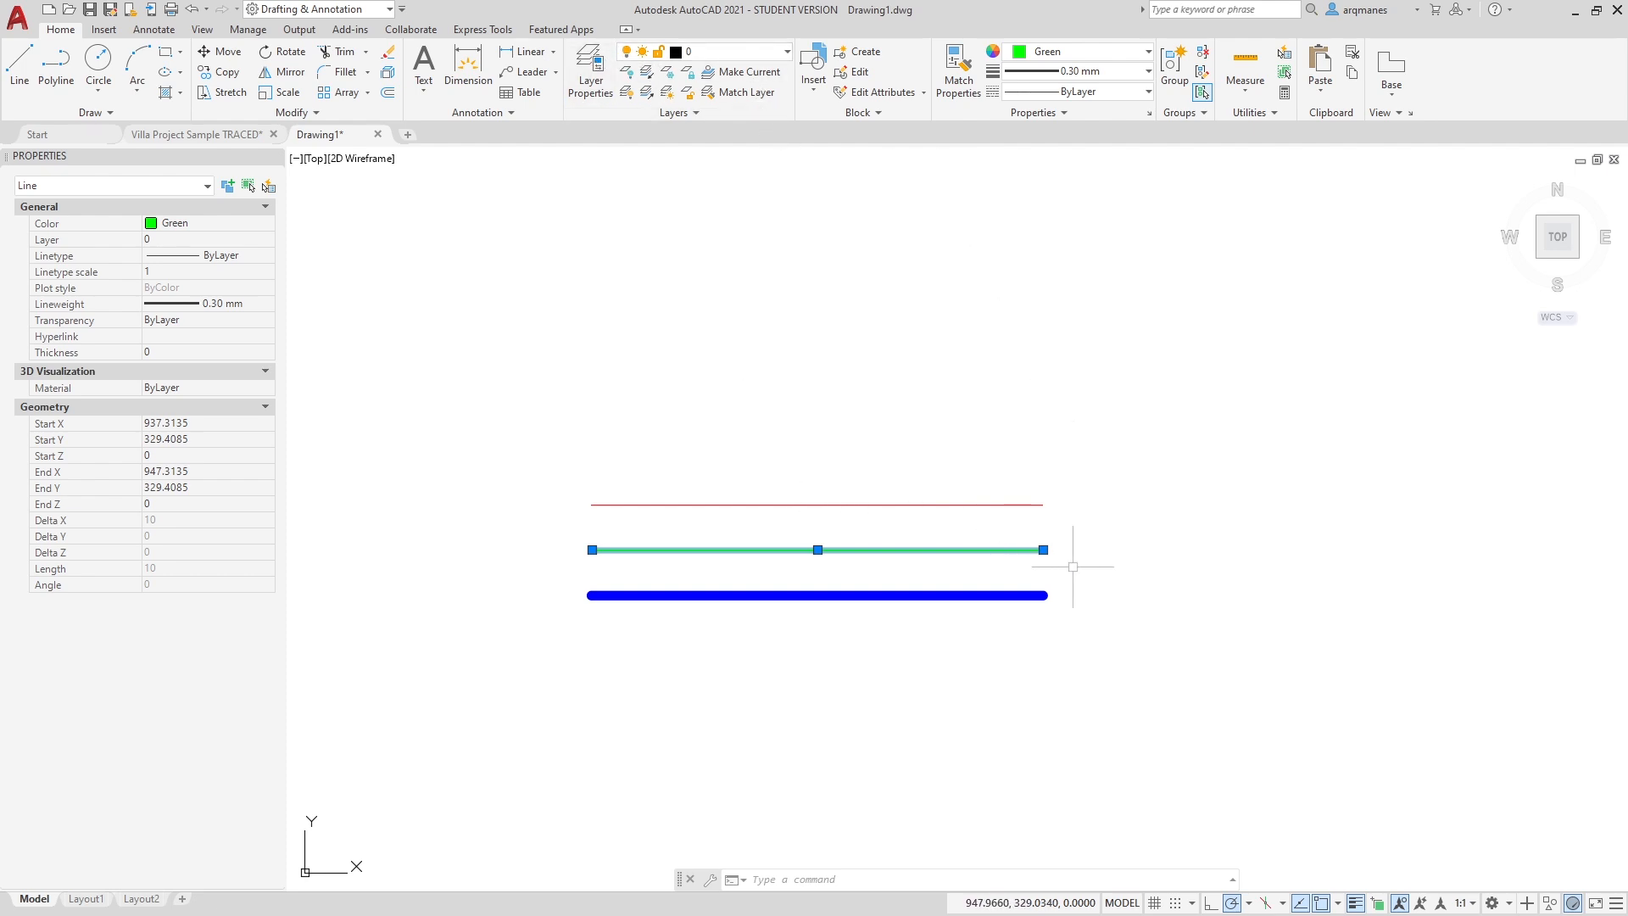
pyautogui.press('Escape')
pyautogui.press('Escape')
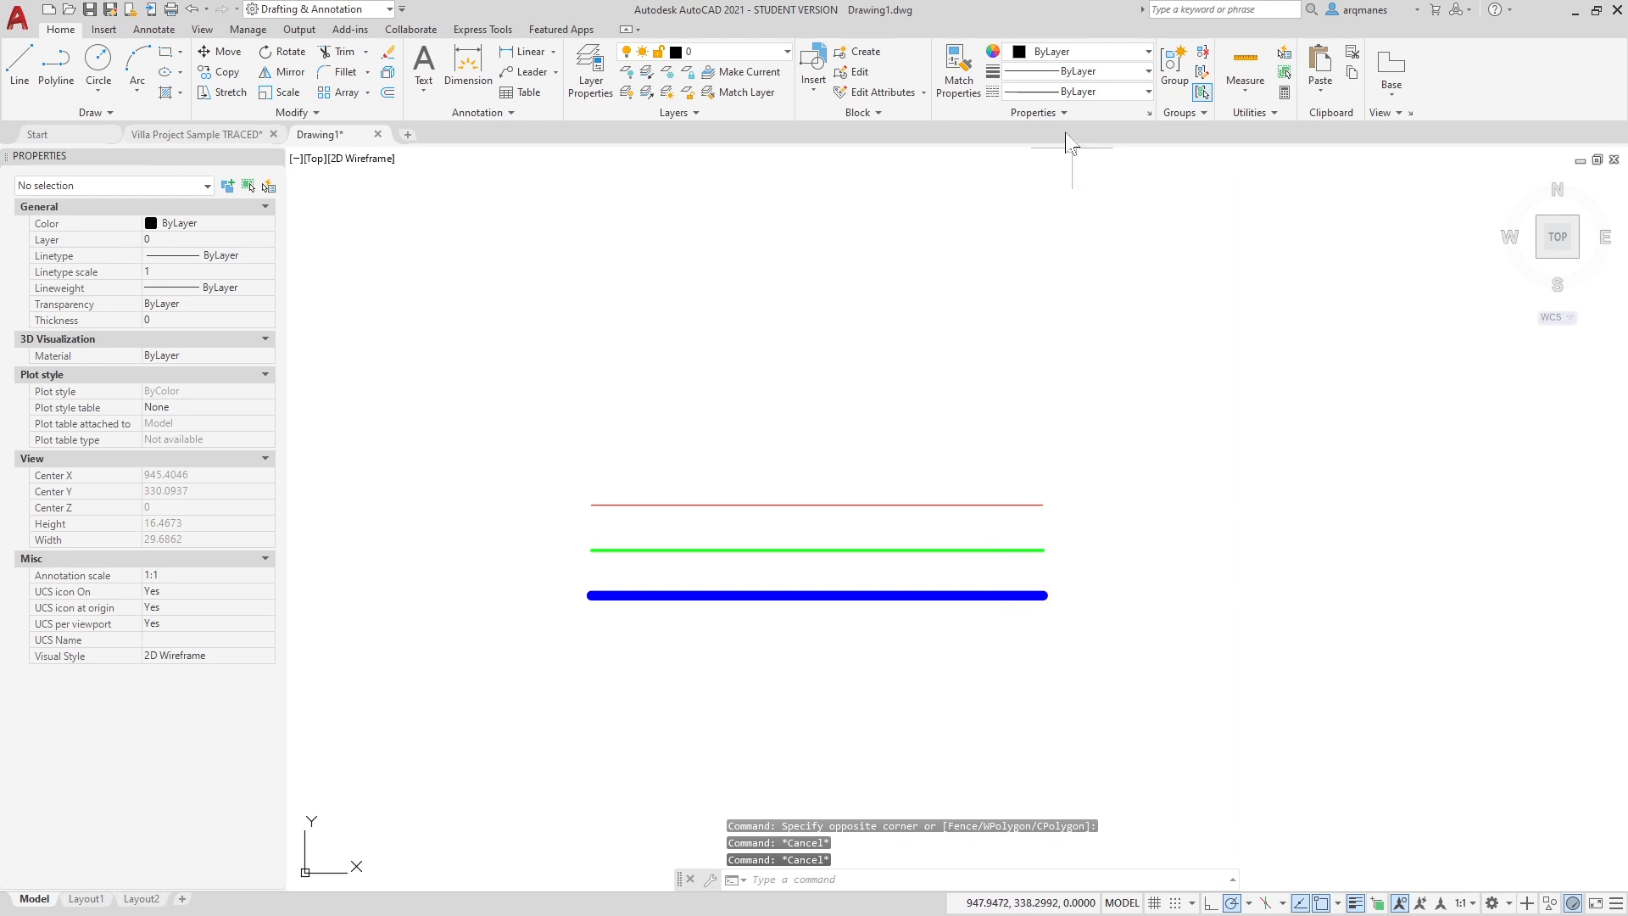
pyautogui.click(1032, 566)
pyautogui.click(997, 541)
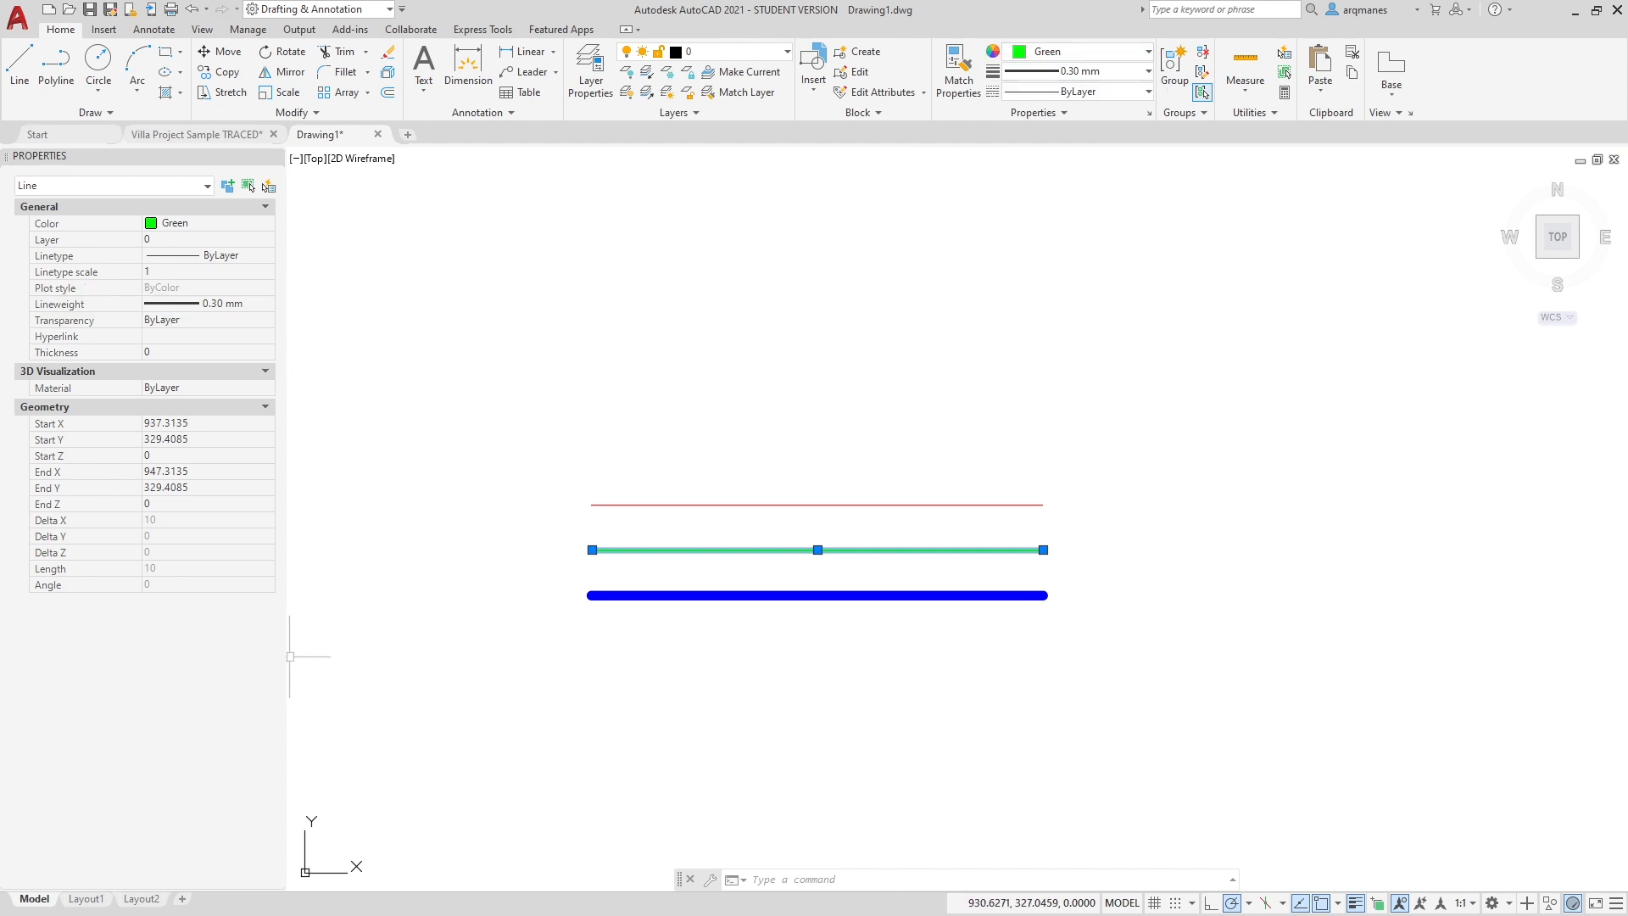
# Switch to Layout1 and compare the thickness of the red, green and blue lines up close.
pyautogui.click(86, 899)
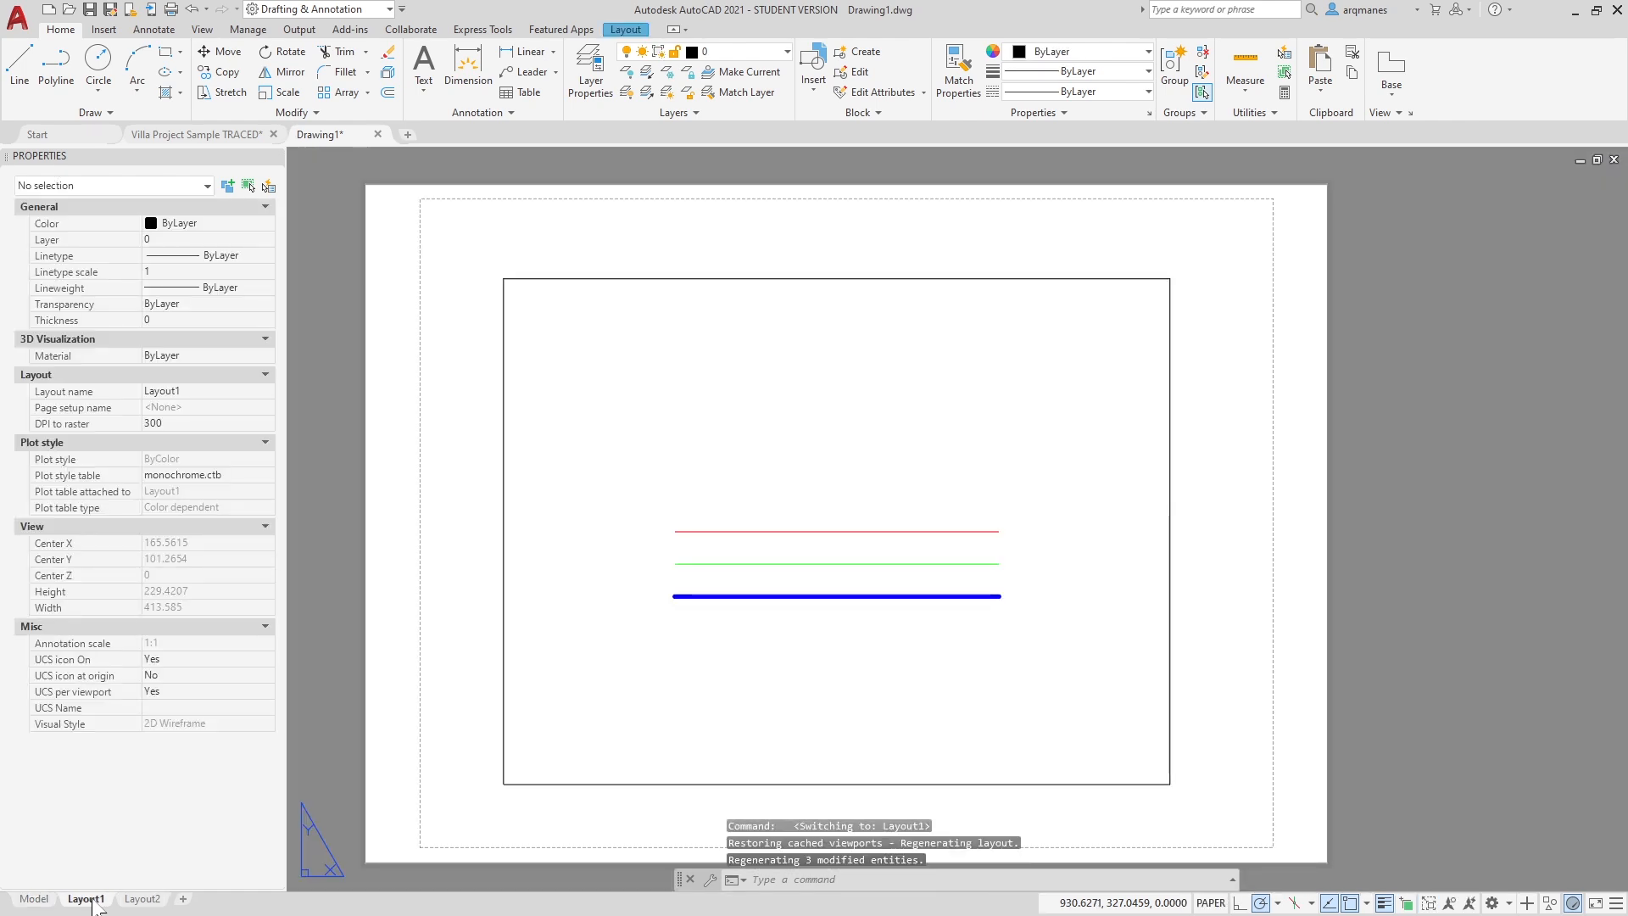
pyautogui.scroll(5, 958, 566)
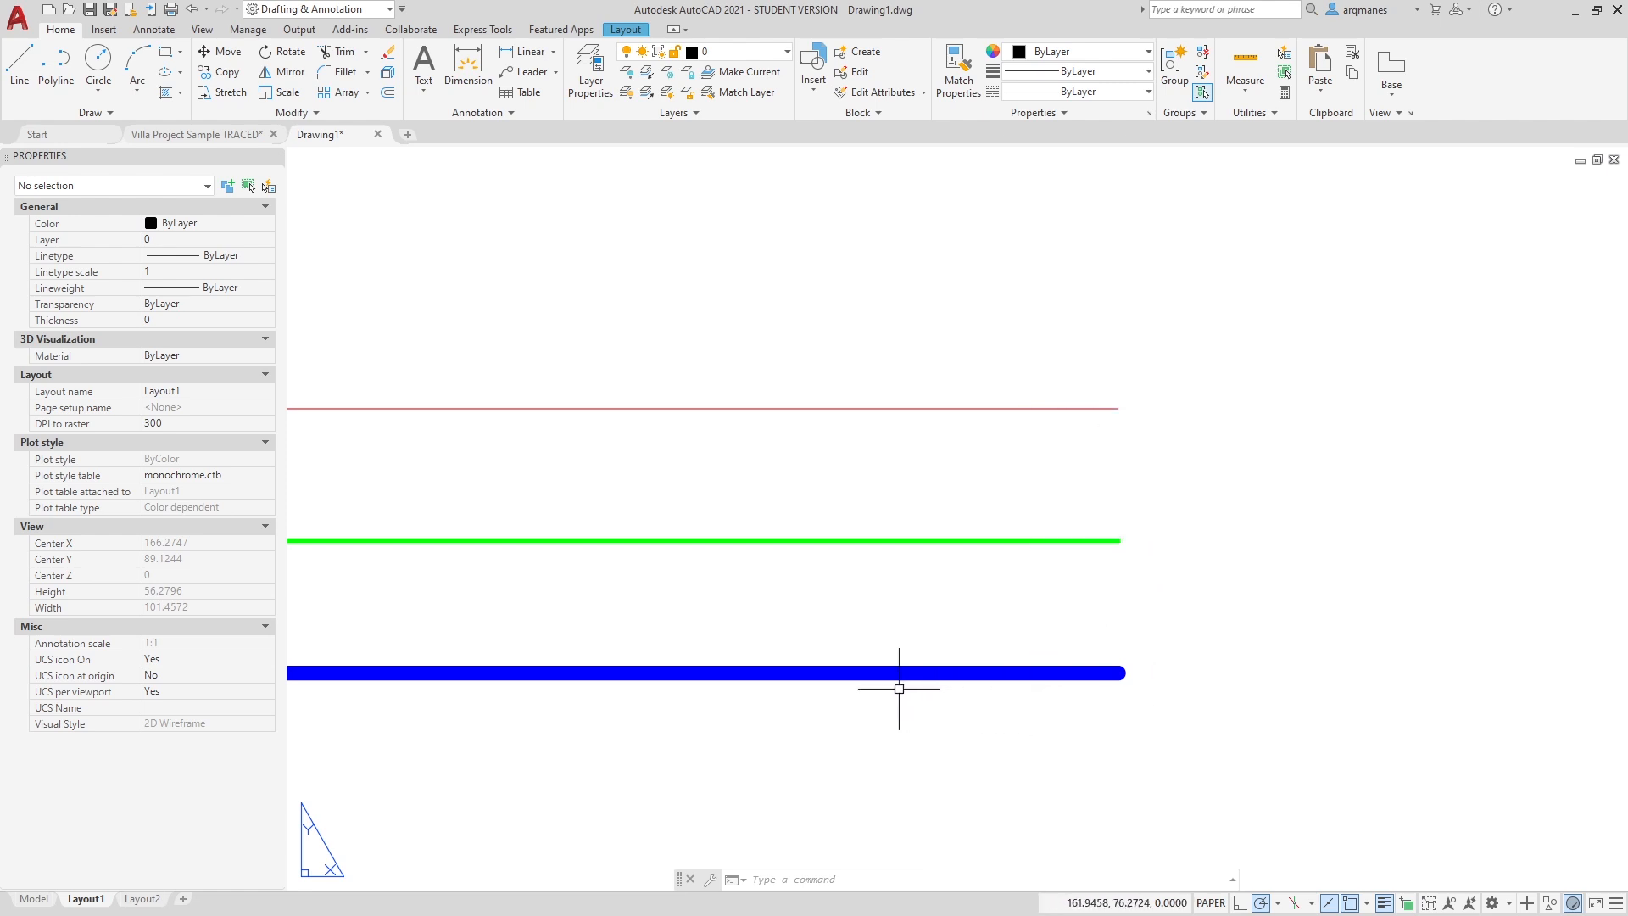
pyautogui.scroll(-4, 970, 552)
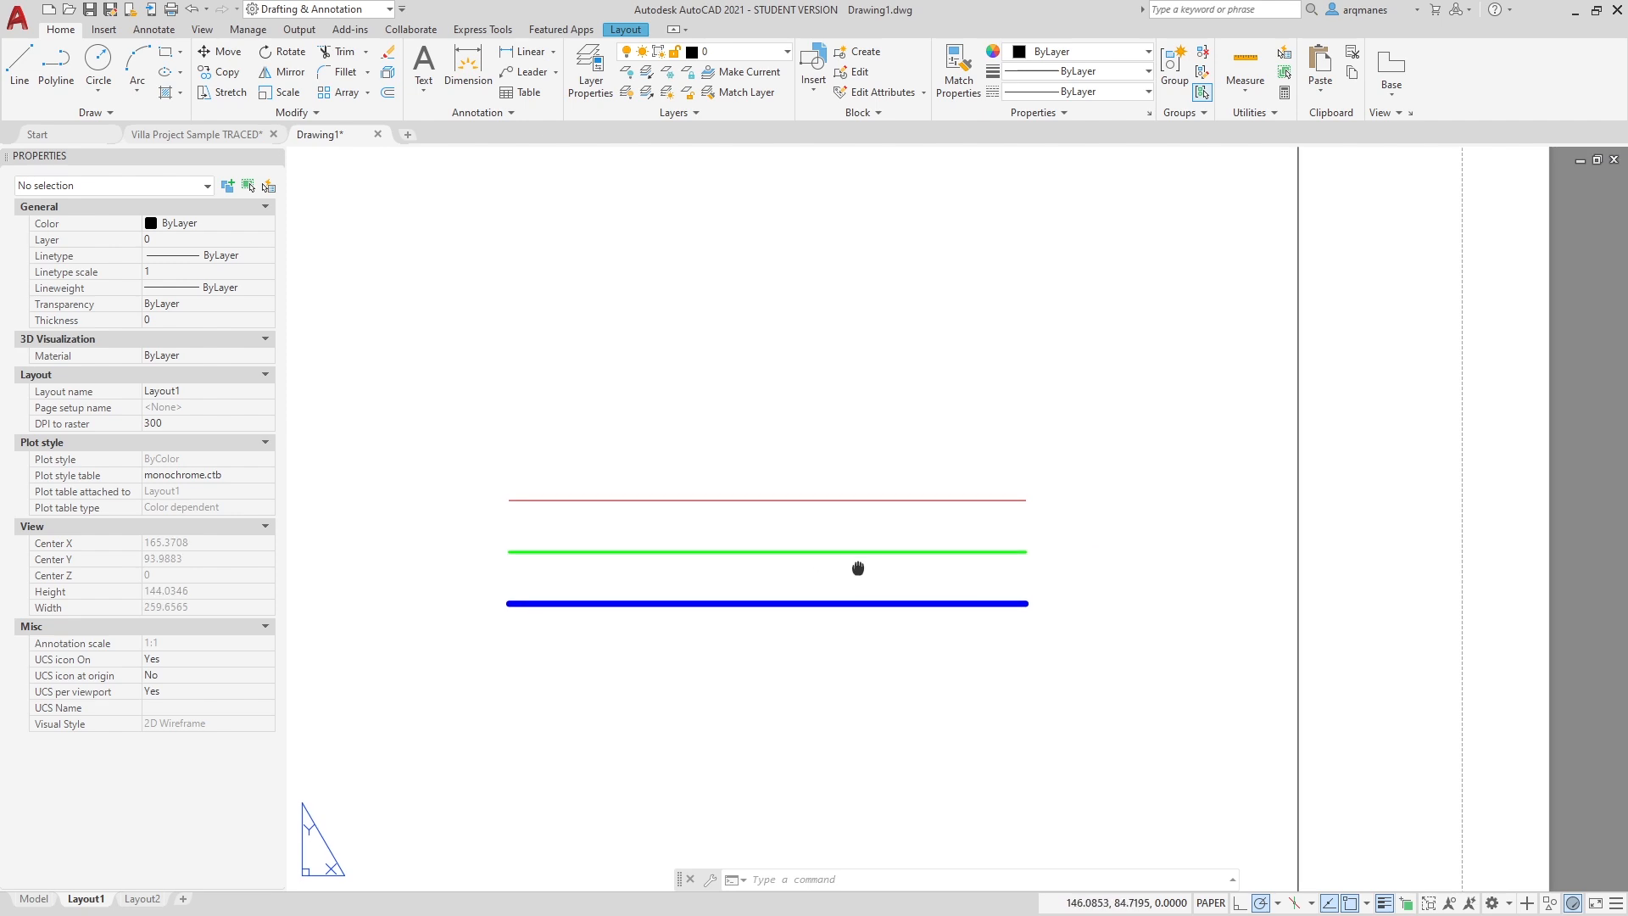
pyautogui.moveTo(858, 567); pyautogui.dragTo(941, 542, button='middle')
# Preview the plot of Layout1, examine the thickness of the three lines, and exit without plotting.
pyautogui.write('plot')
pyautogui.press('Return')
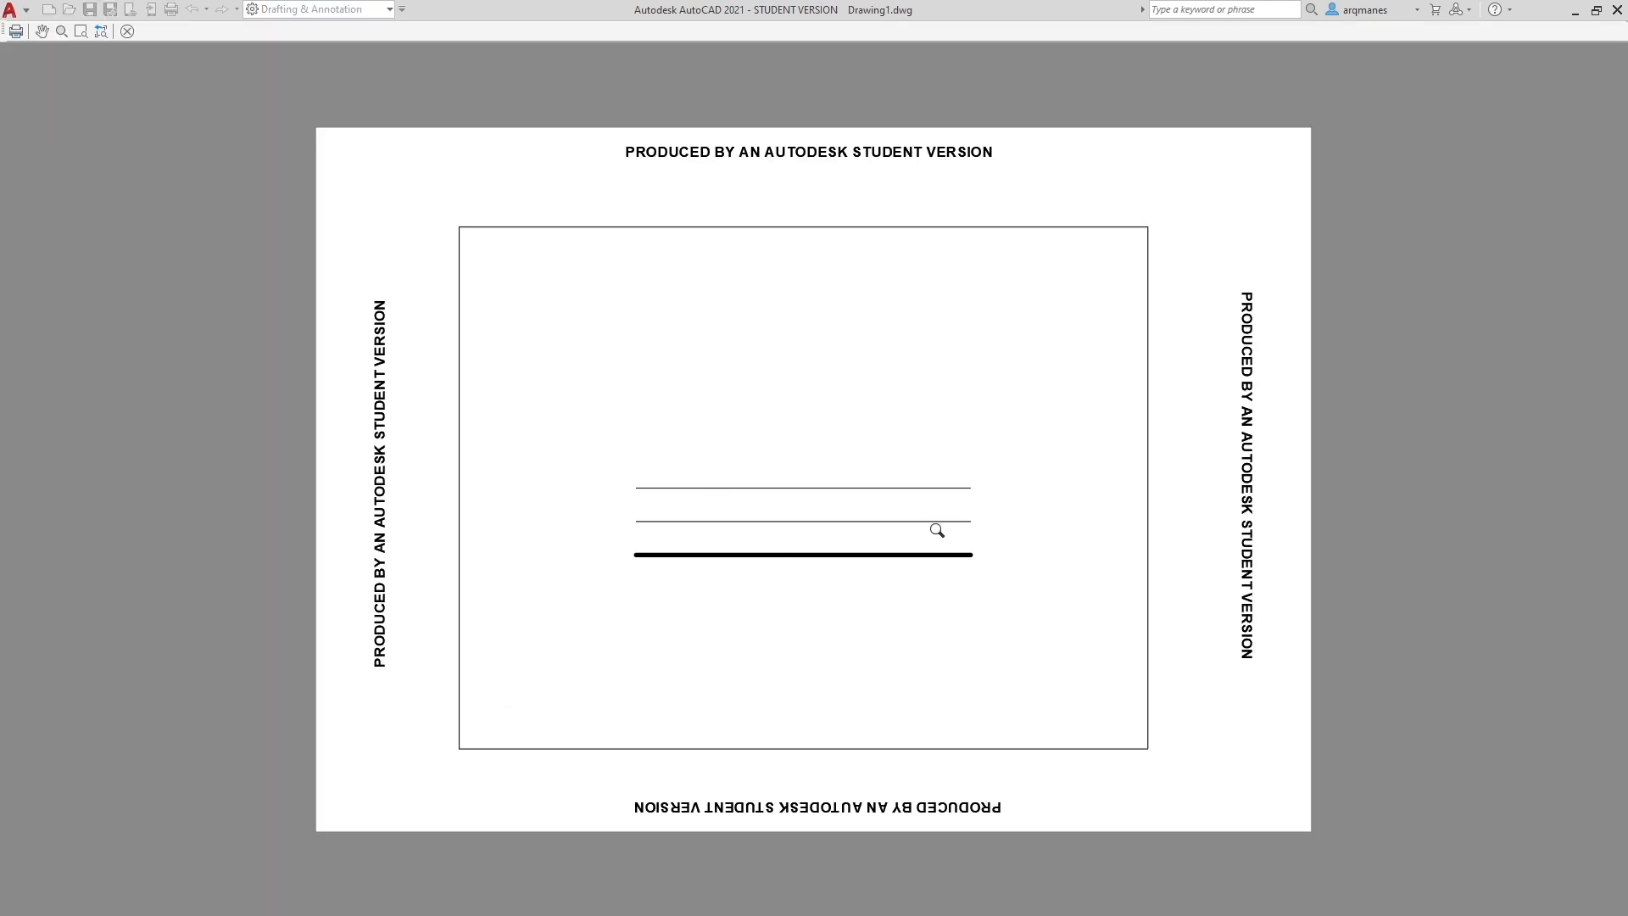
pyautogui.scroll(10, 937, 530)
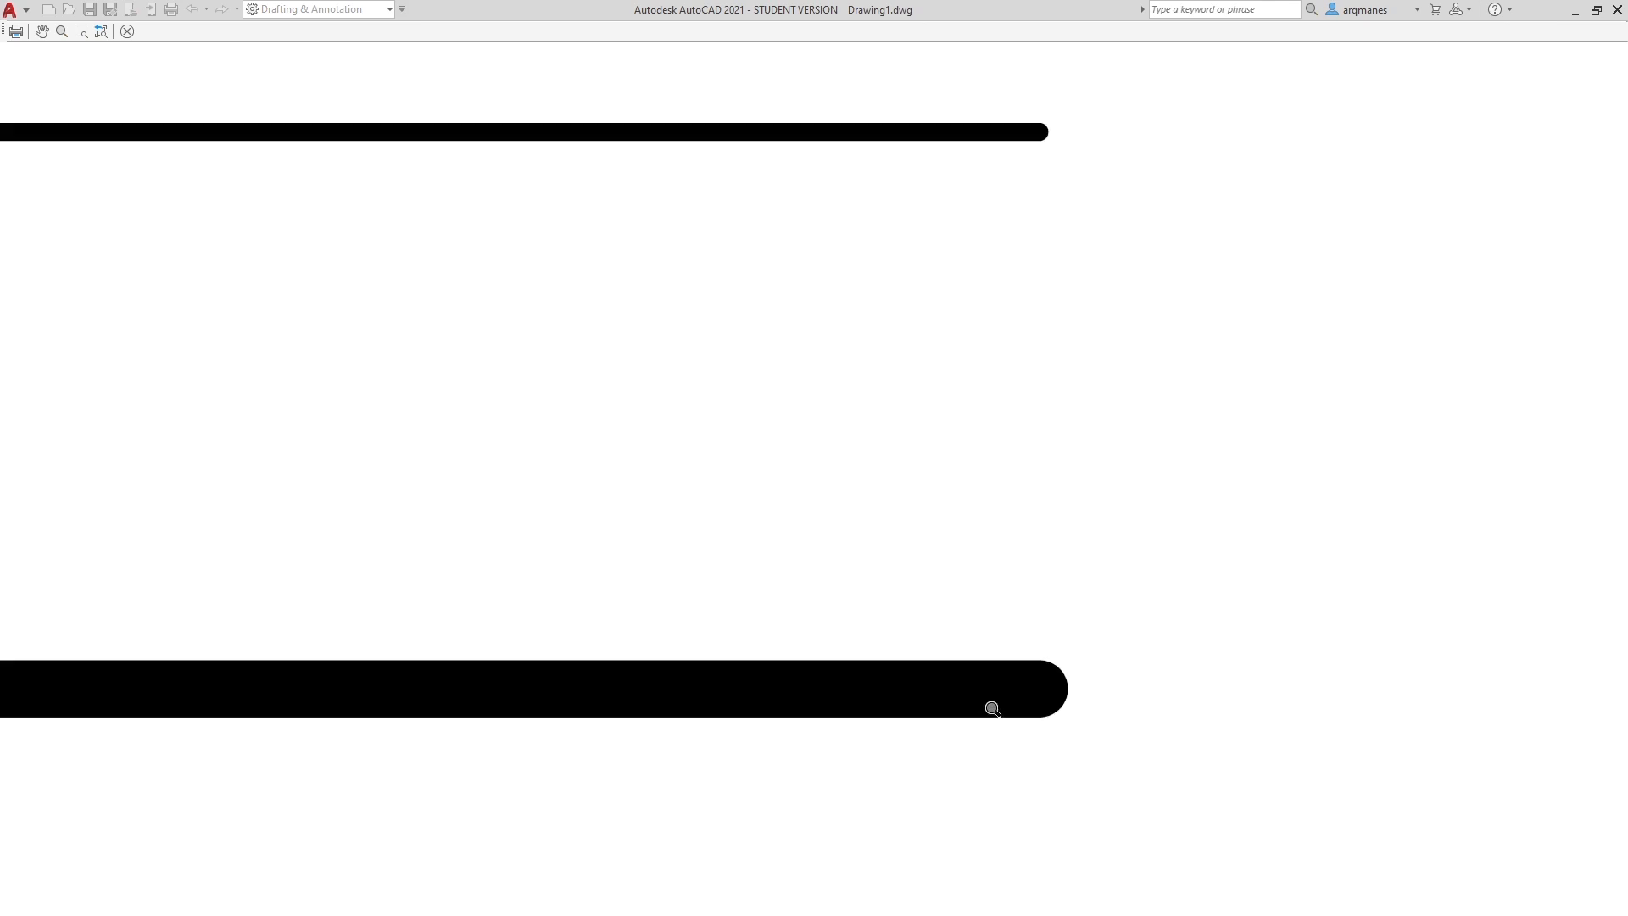
pyautogui.scroll(-5, 988, 698)
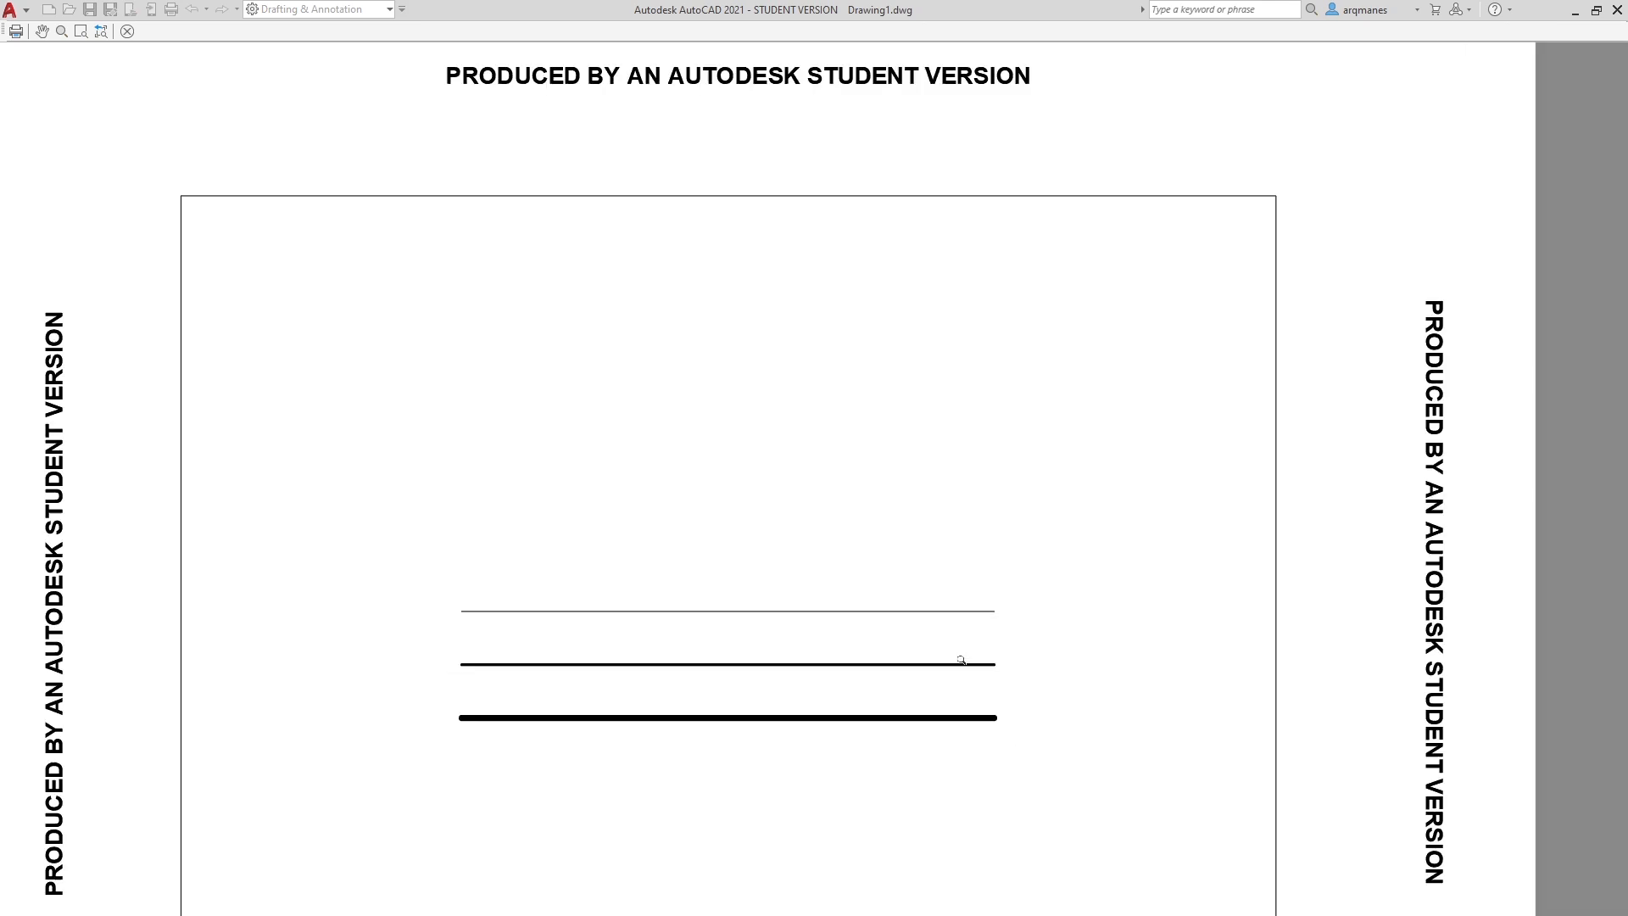
pyautogui.scroll(-3, 963, 636)
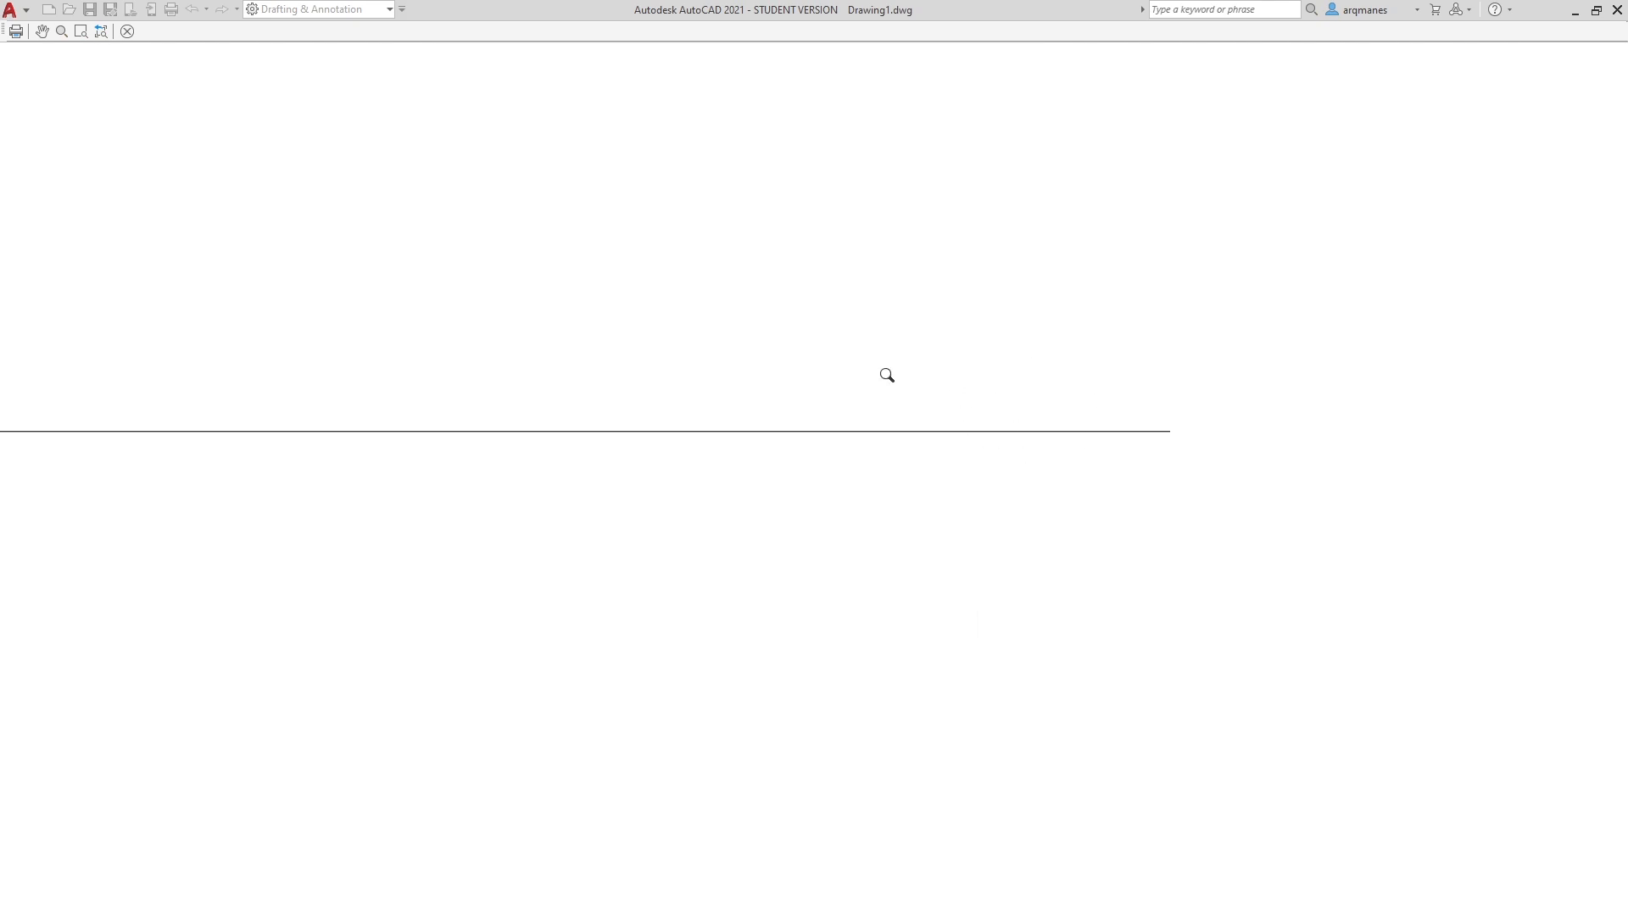
pyautogui.scroll(-5, 910, 380)
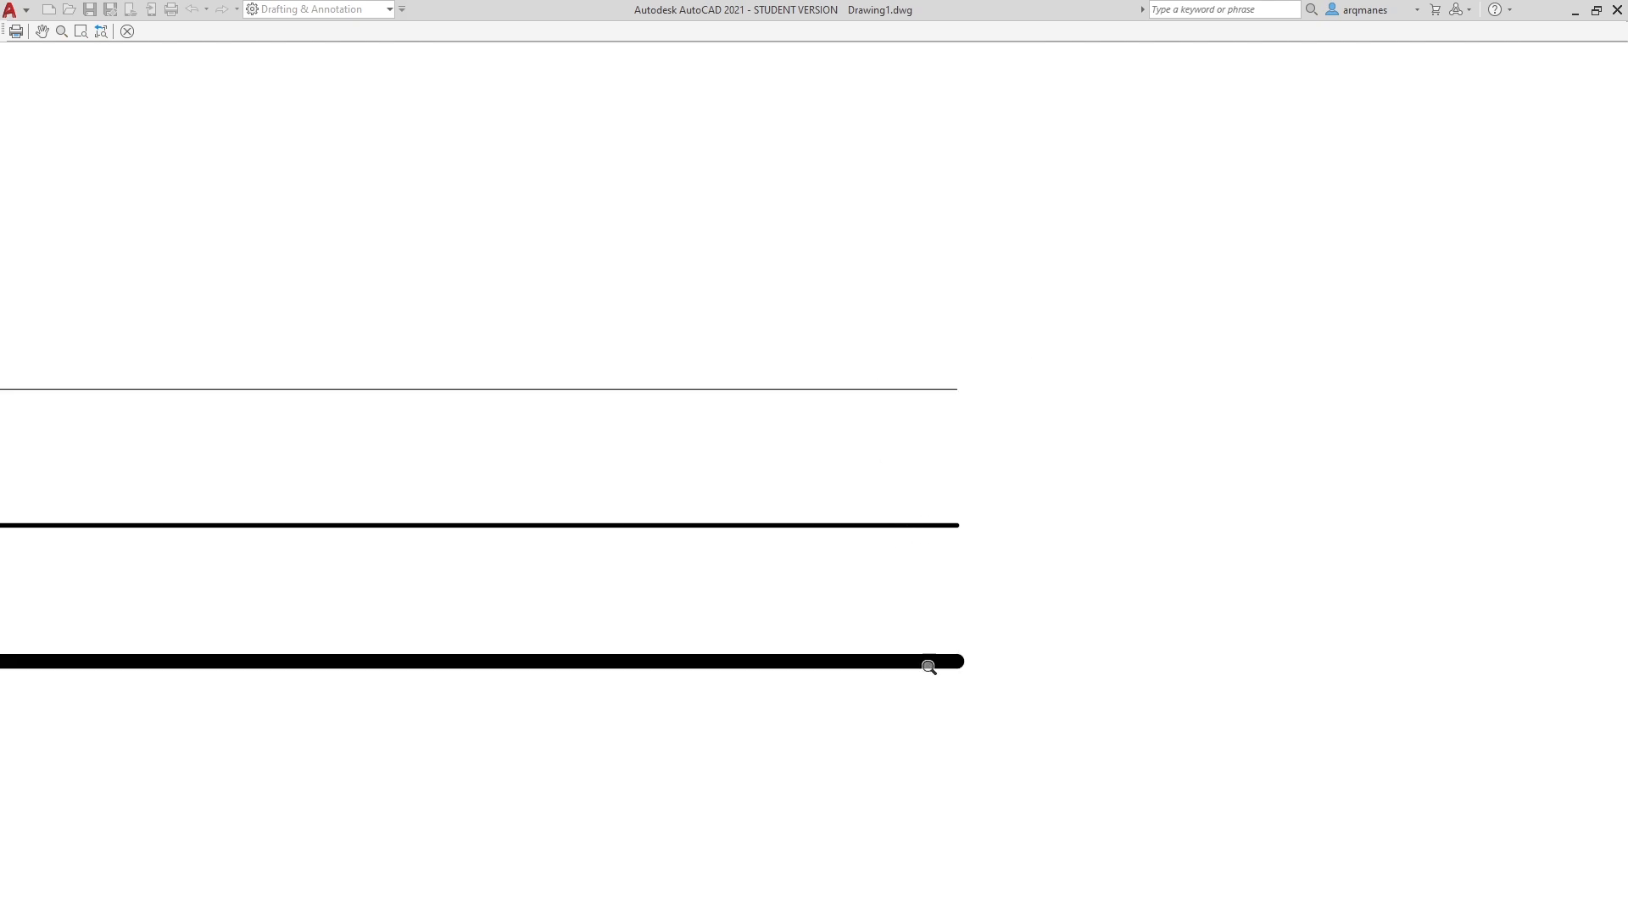
pyautogui.press('Escape')
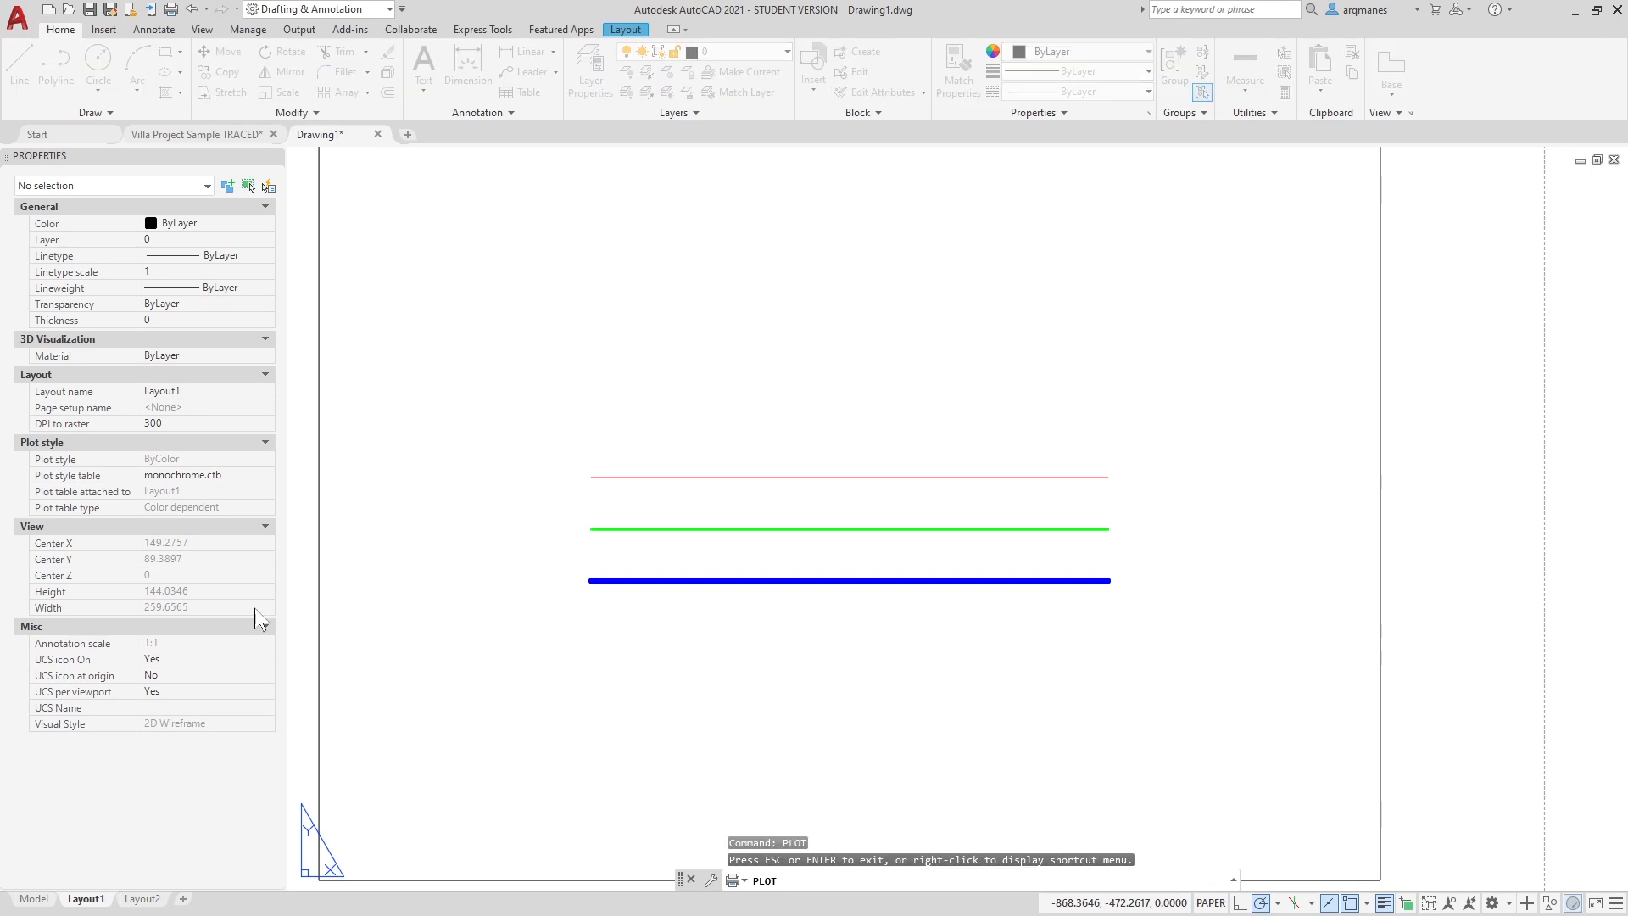
pyautogui.press('Escape')
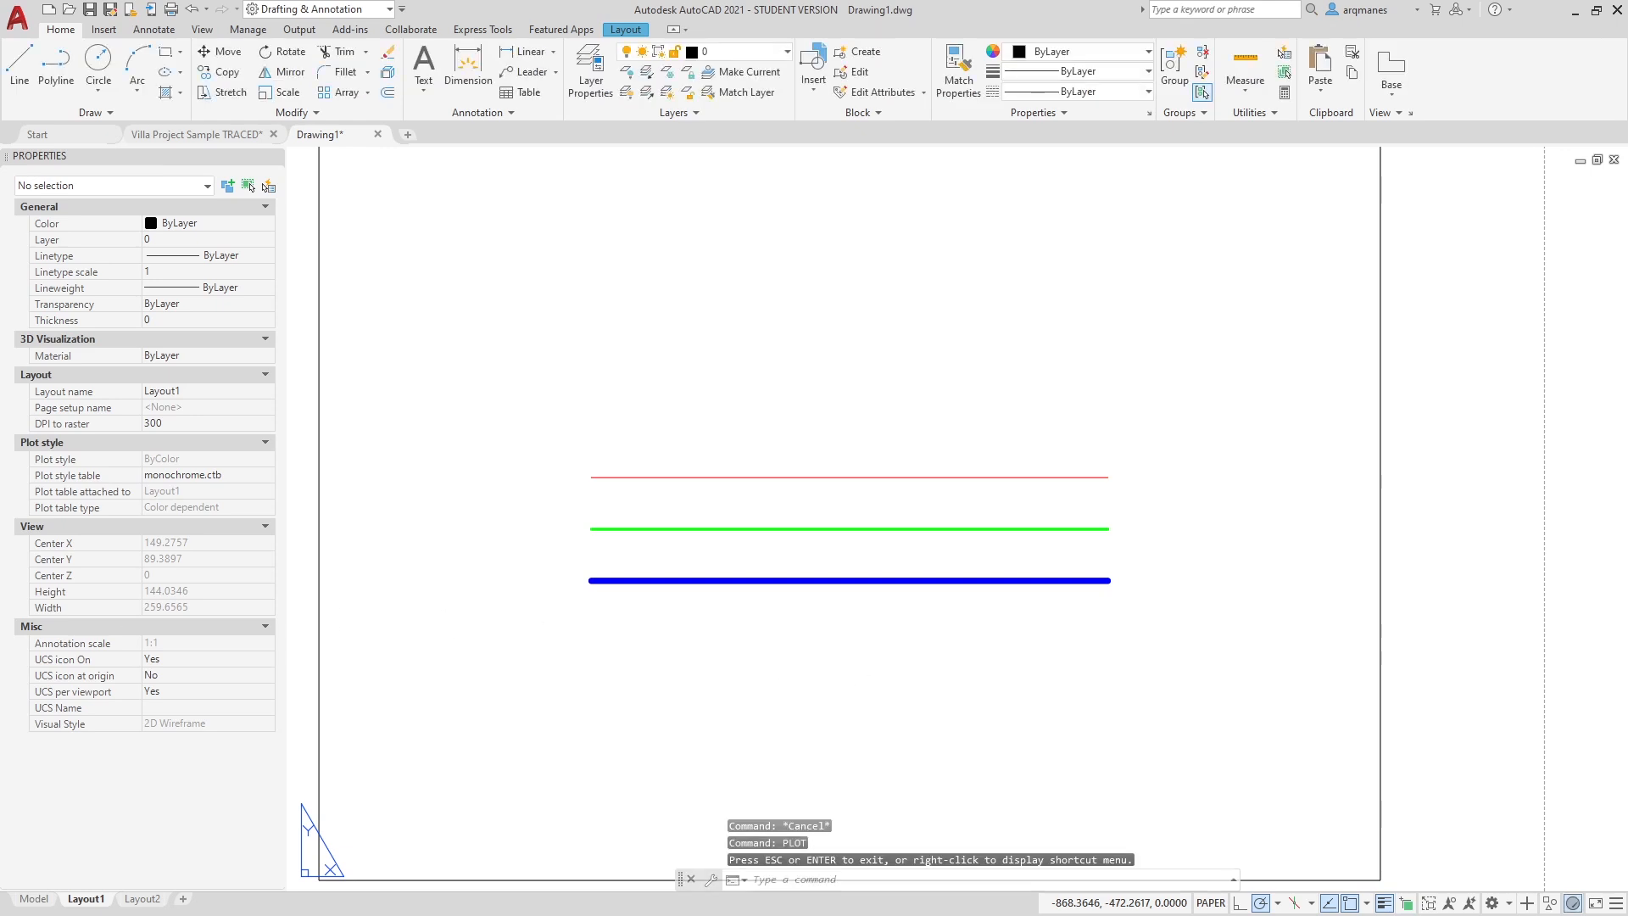
# Try to select the green line from the paper space of Layout1.
pyautogui.moveTo(914, 436); pyautogui.dragTo(818, 506, button='middle')
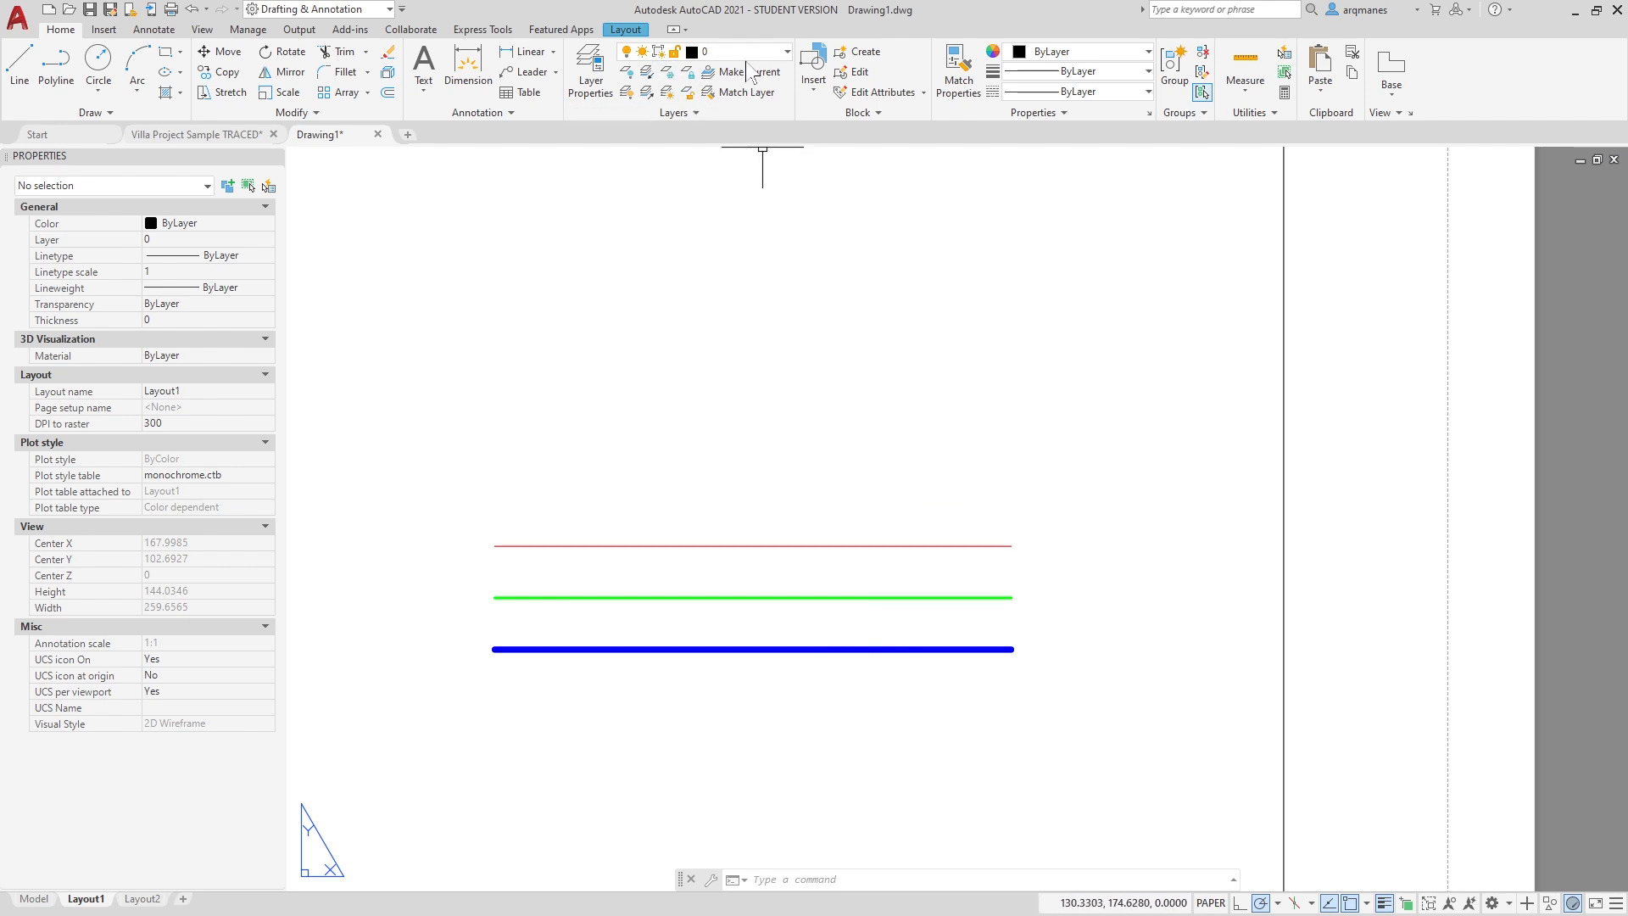
pyautogui.click(955, 618)
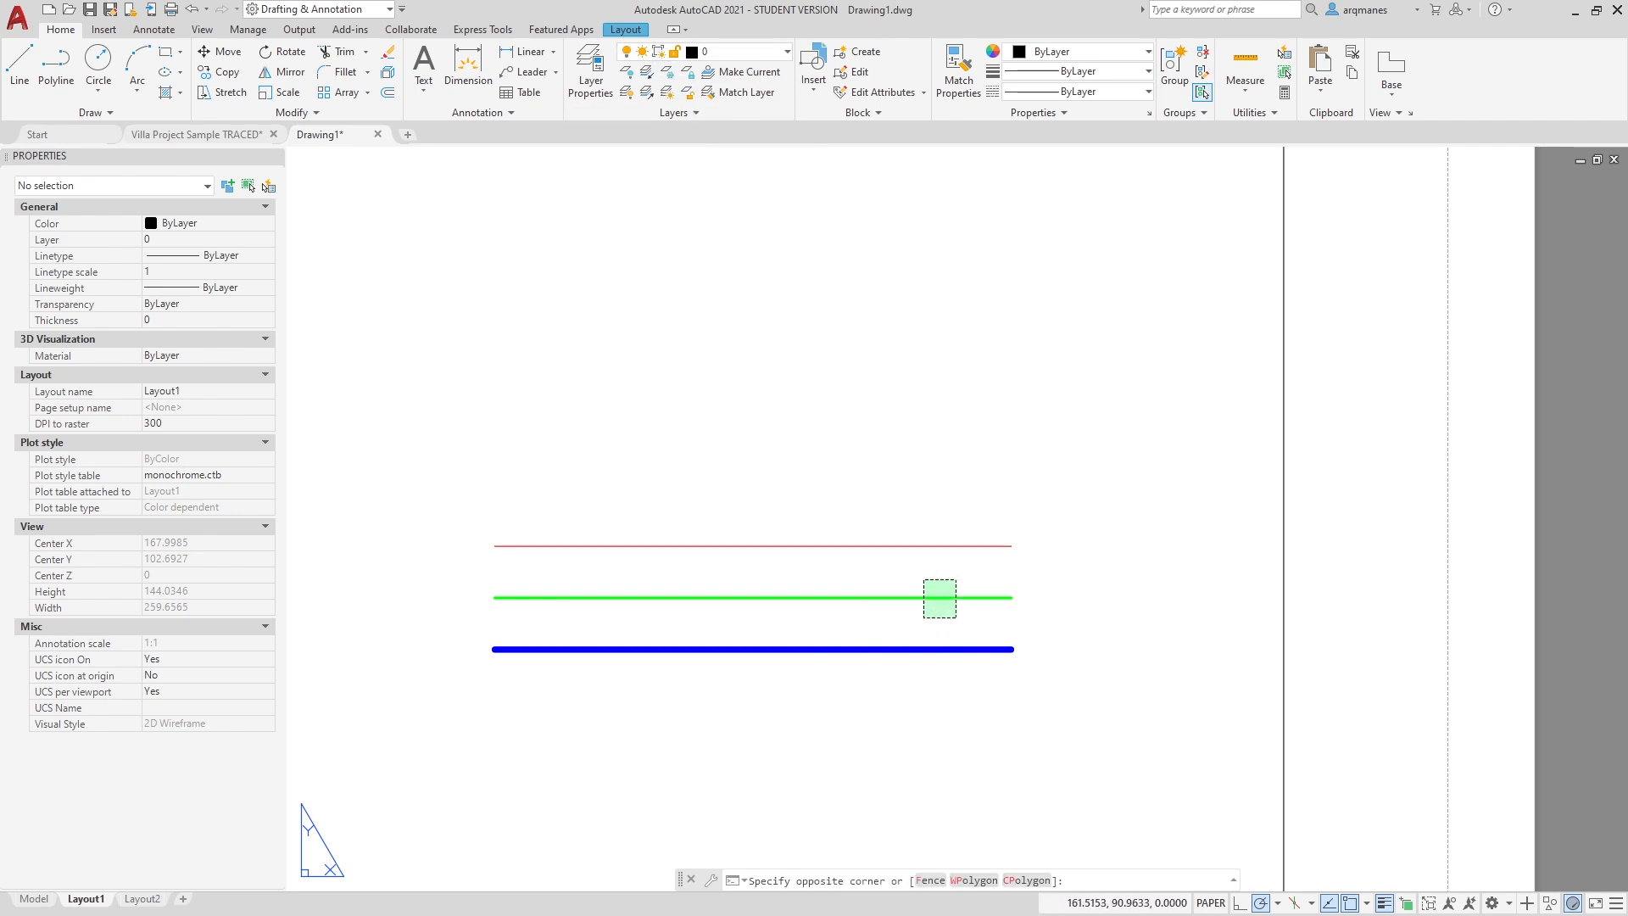
pyautogui.click(925, 580)
pyautogui.scroll(-2, 912, 499)
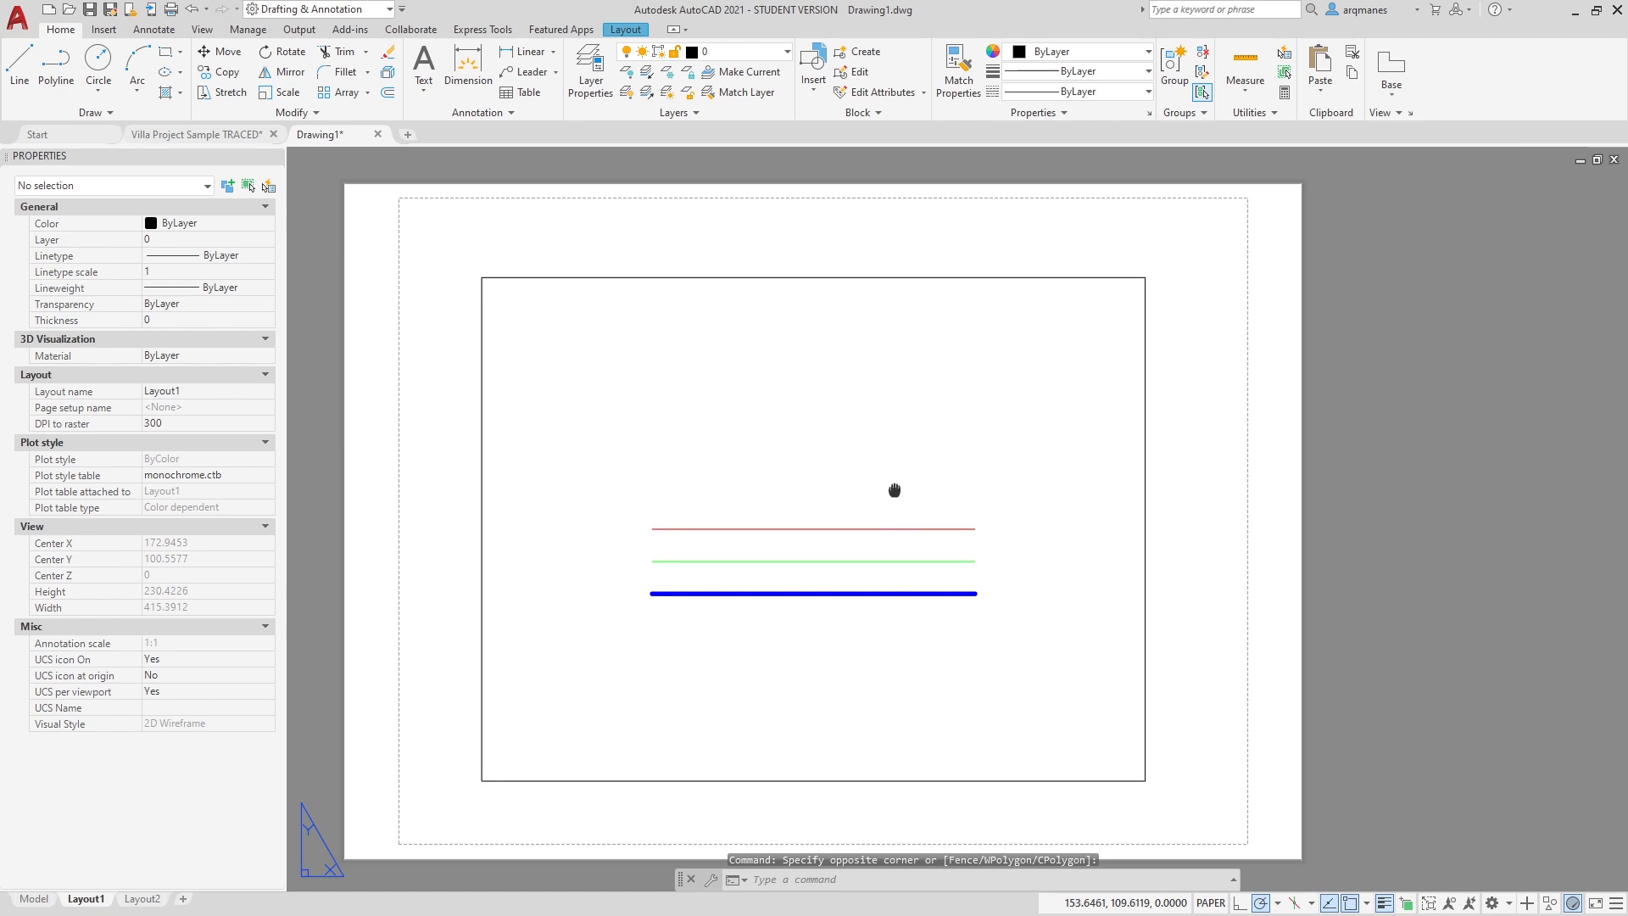
pyautogui.moveTo(894, 489); pyautogui.dragTo(902, 492, button='middle')
pyautogui.press('Escape')
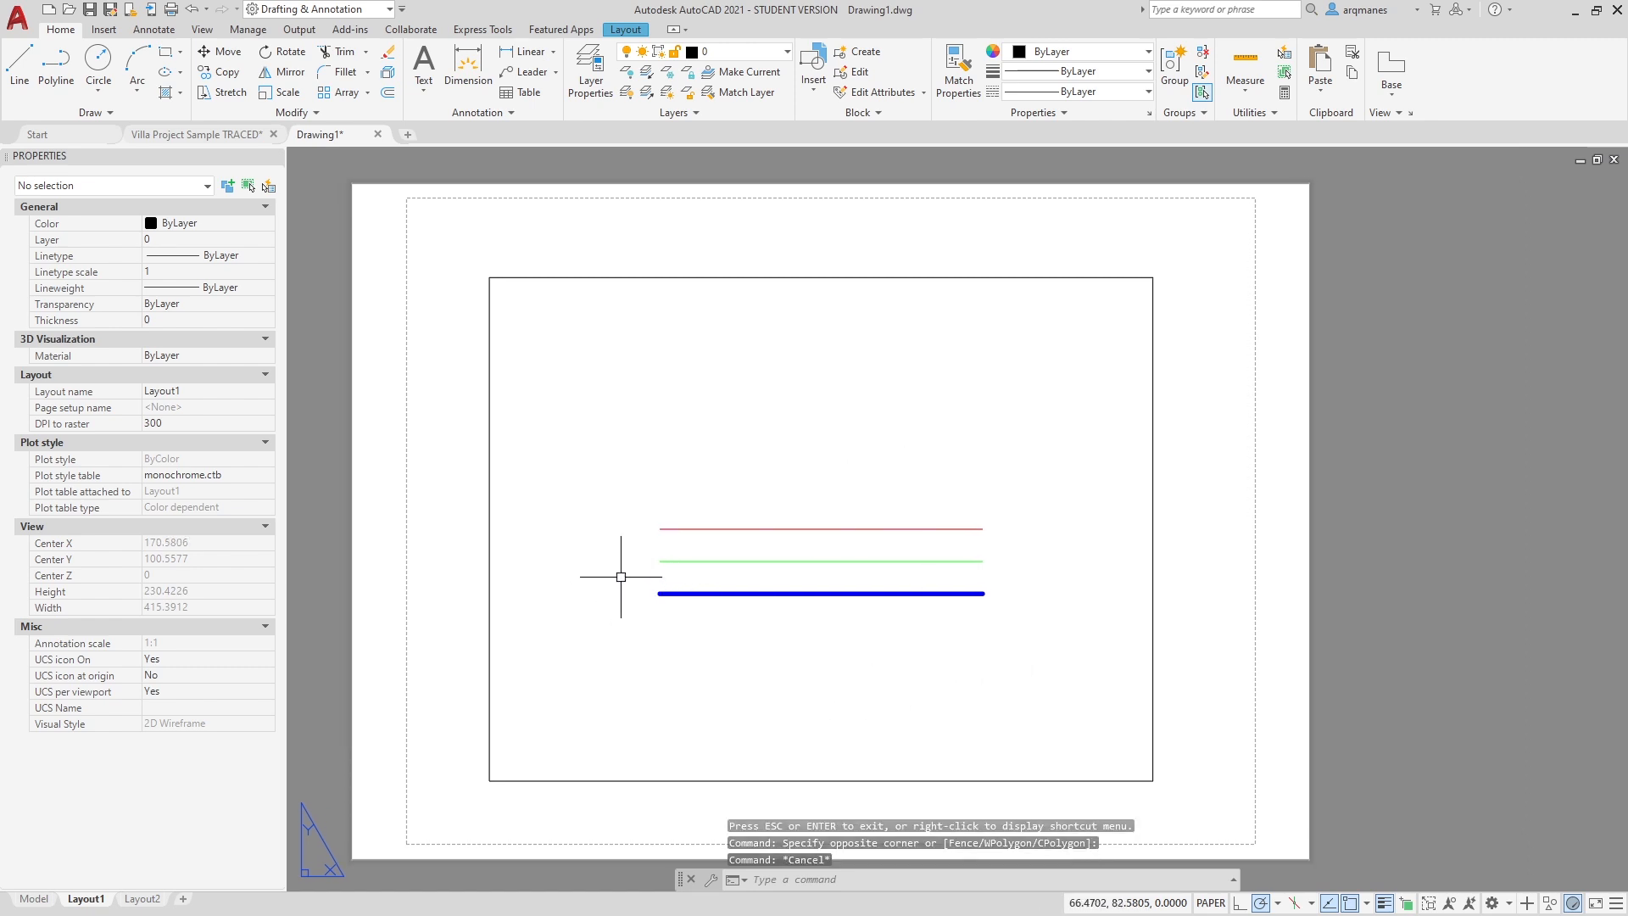
# Examine the lineweight setting for all colors in the monochrome.ctb plot style table of Layout1, and exit the editor without saving.
pyautogui.write('plot')
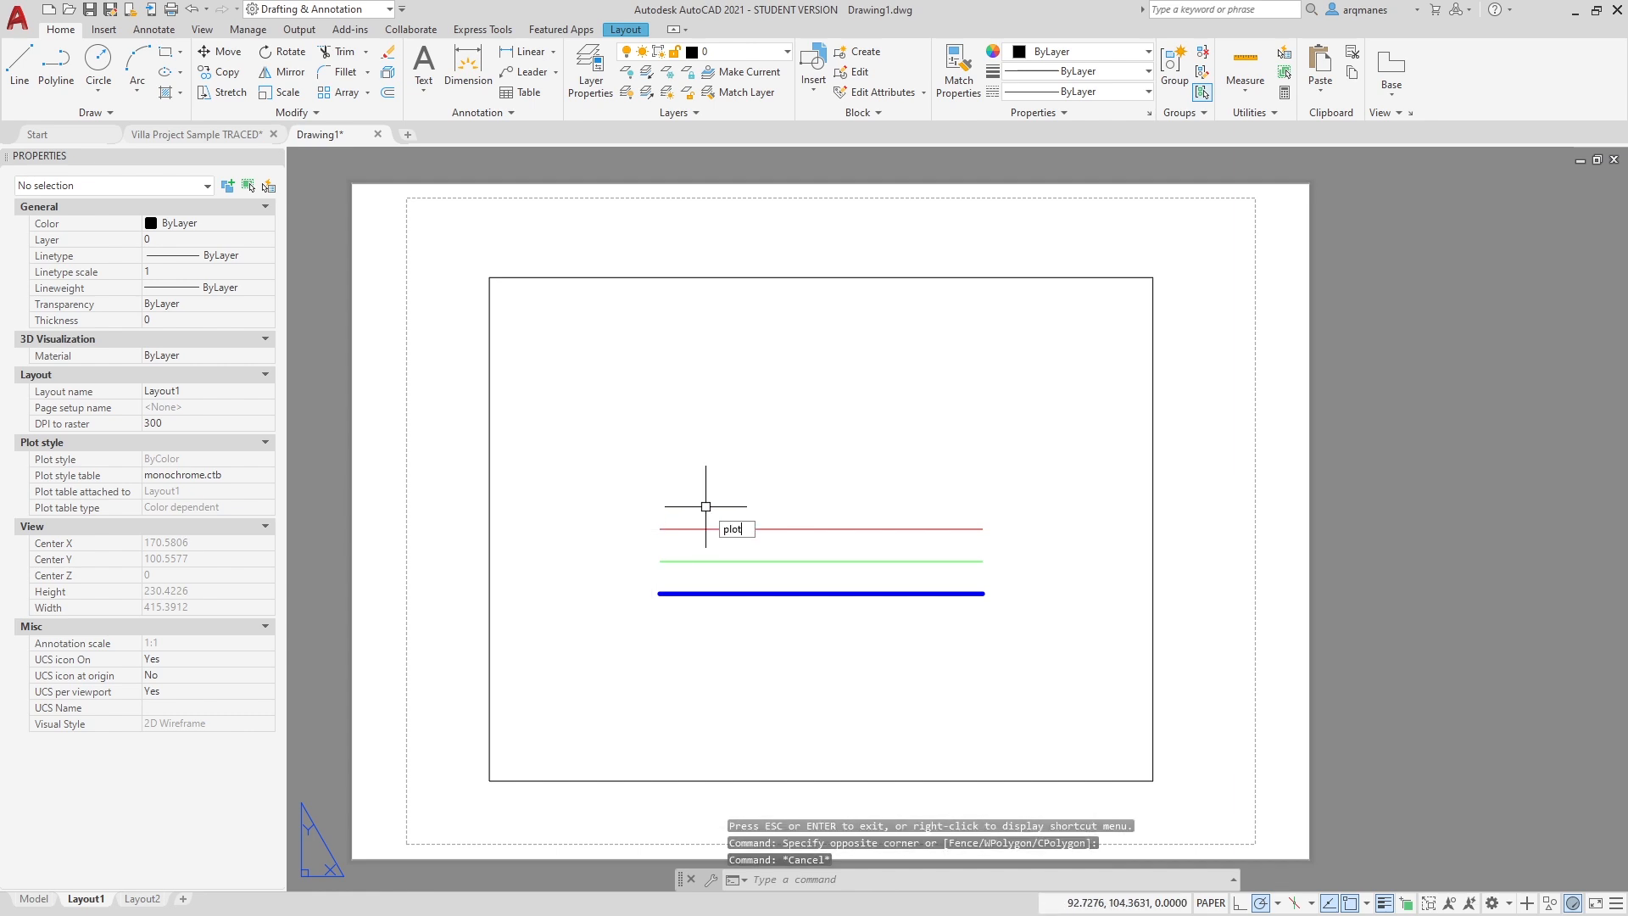
pyautogui.press('Return')
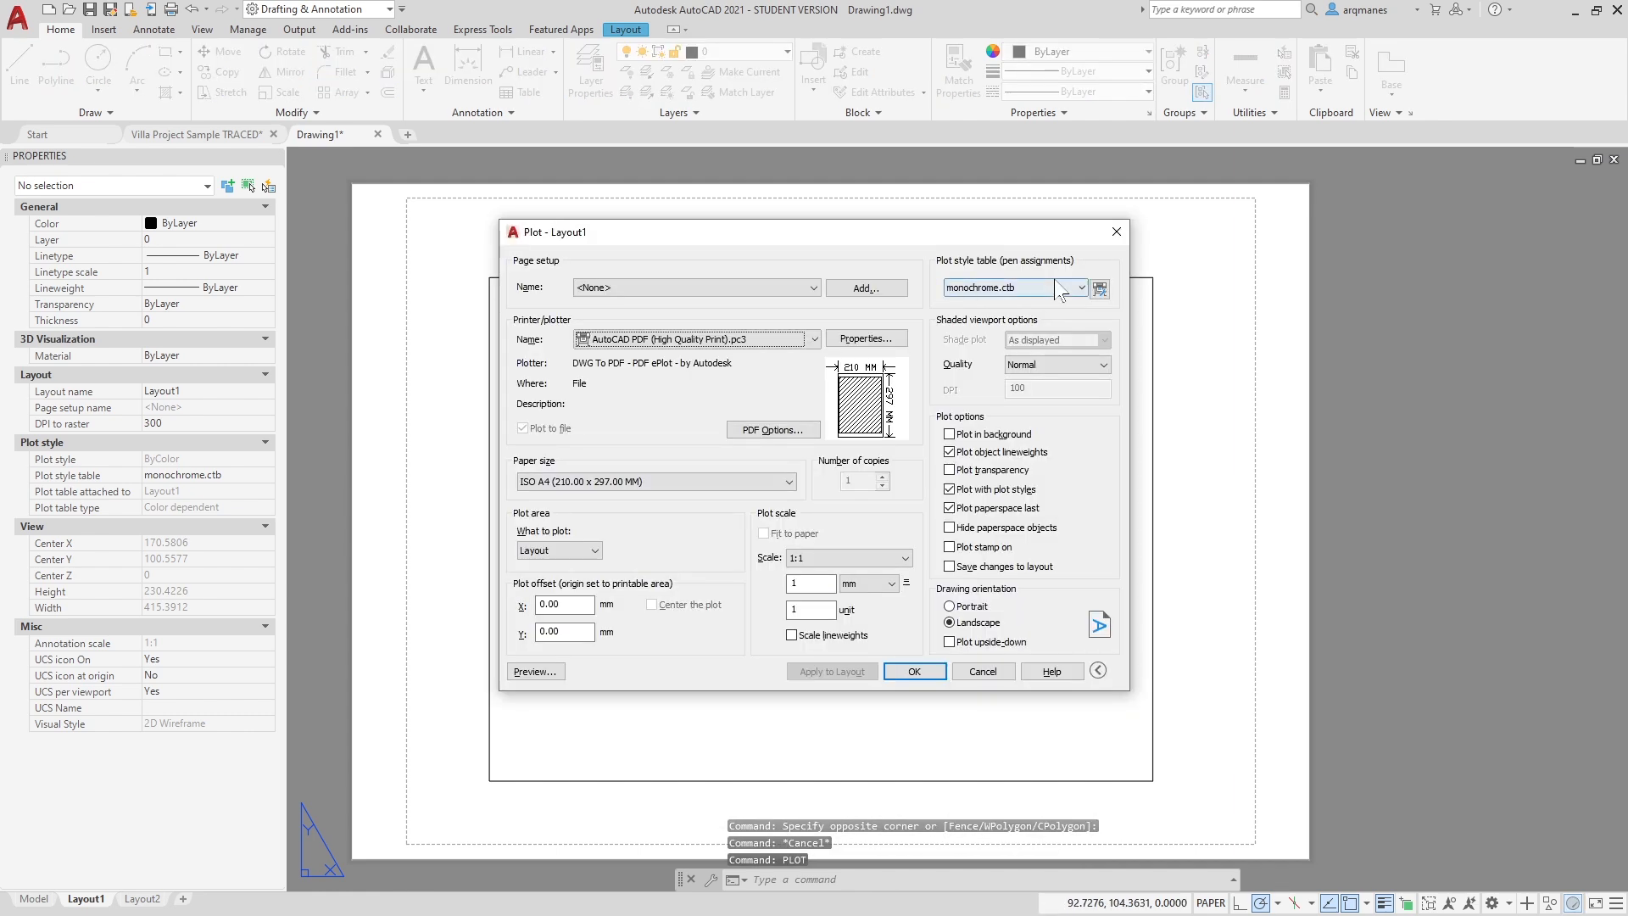
pyautogui.click(1100, 289)
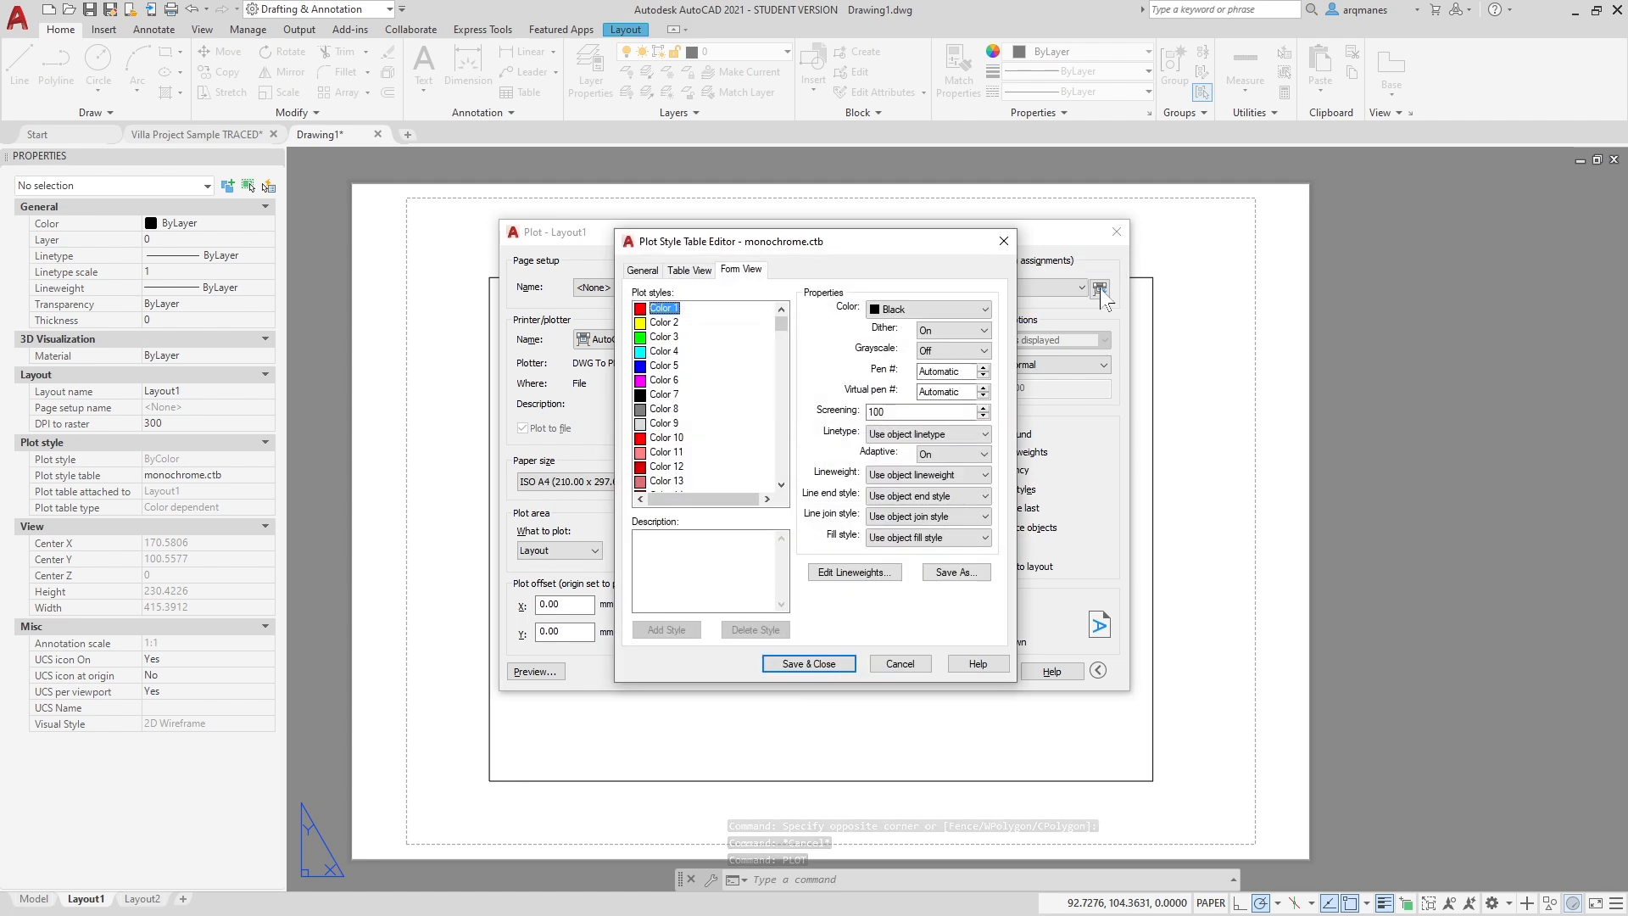
pyautogui.moveTo(781, 327); pyautogui.dragTo(772, 500)
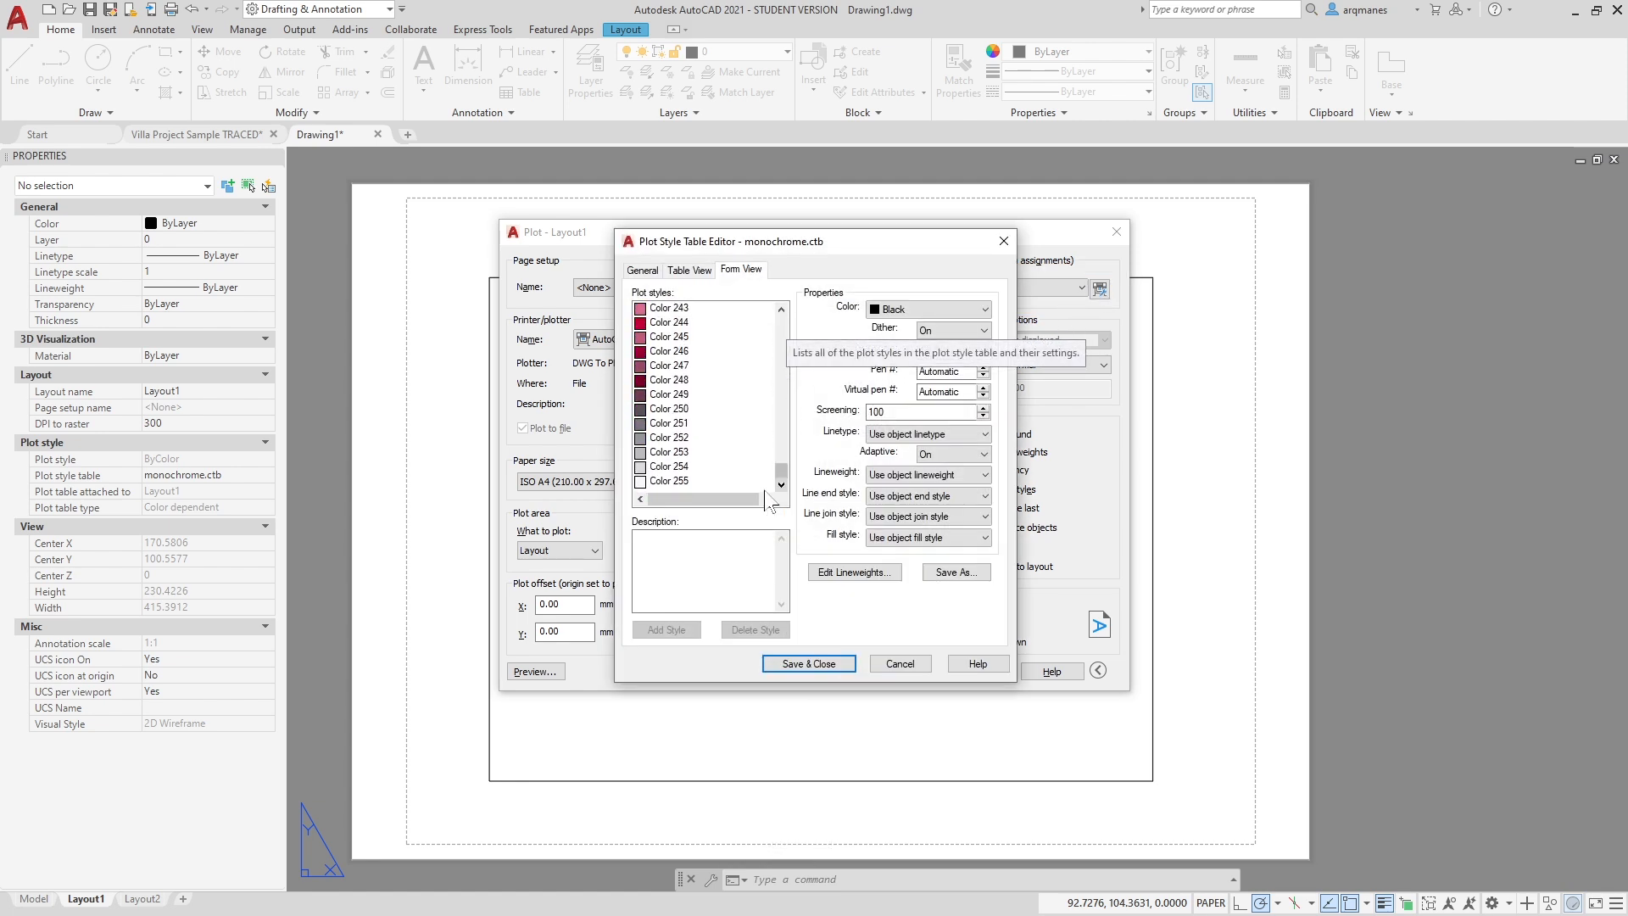
pyautogui.keyDown('shift'); pyautogui.click(675, 480); pyautogui.keyUp('shift')
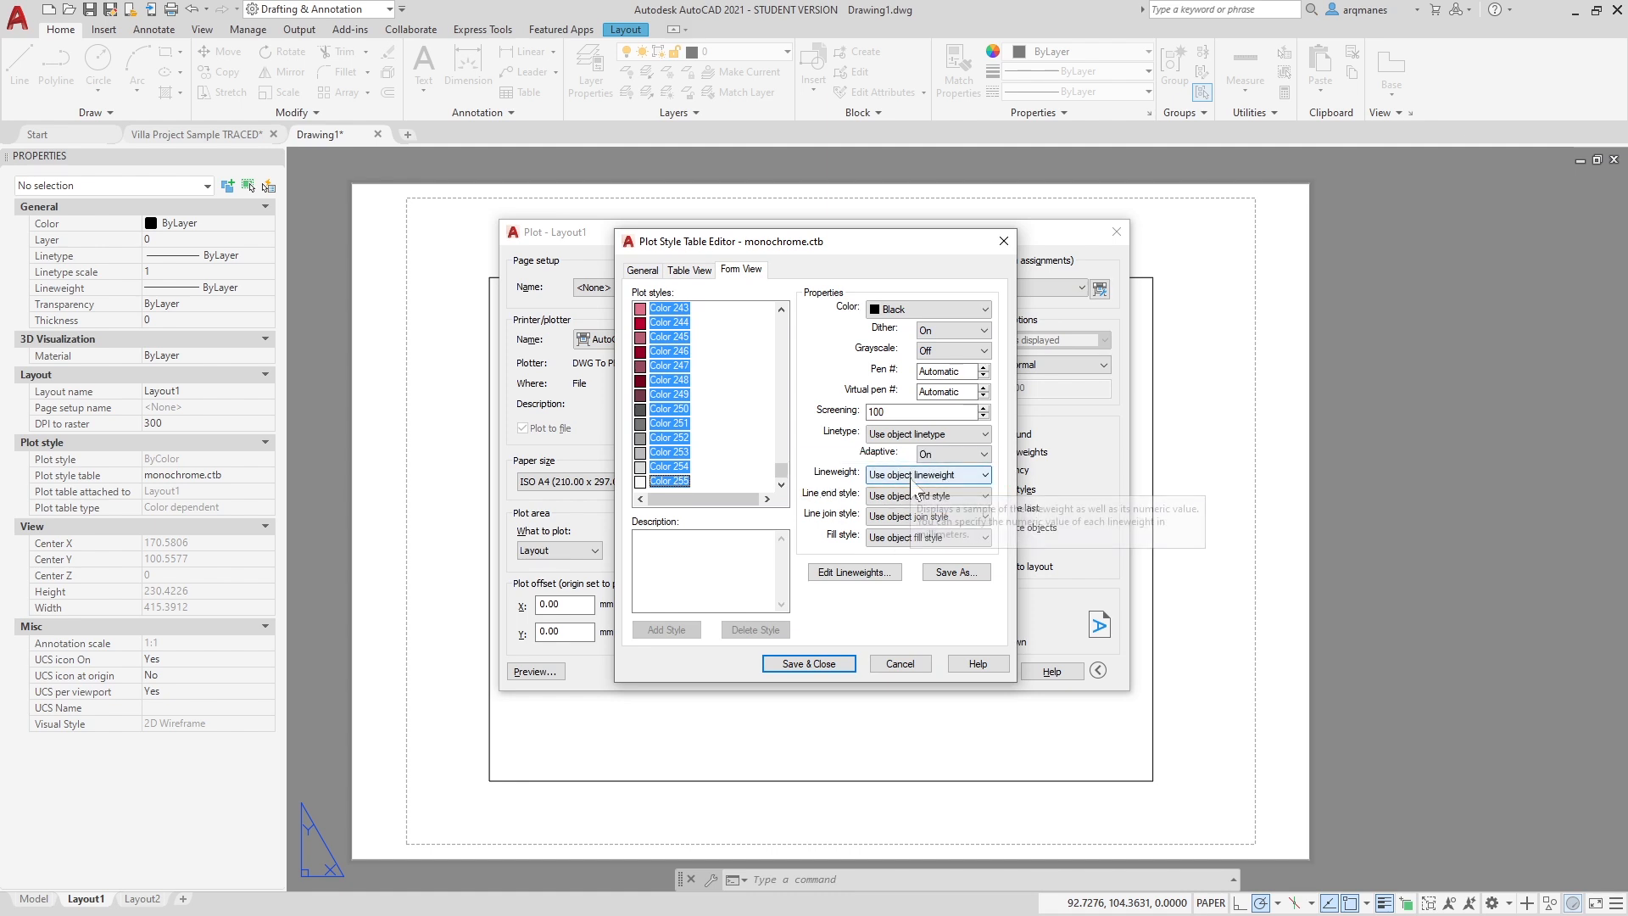
pyautogui.click(899, 664)
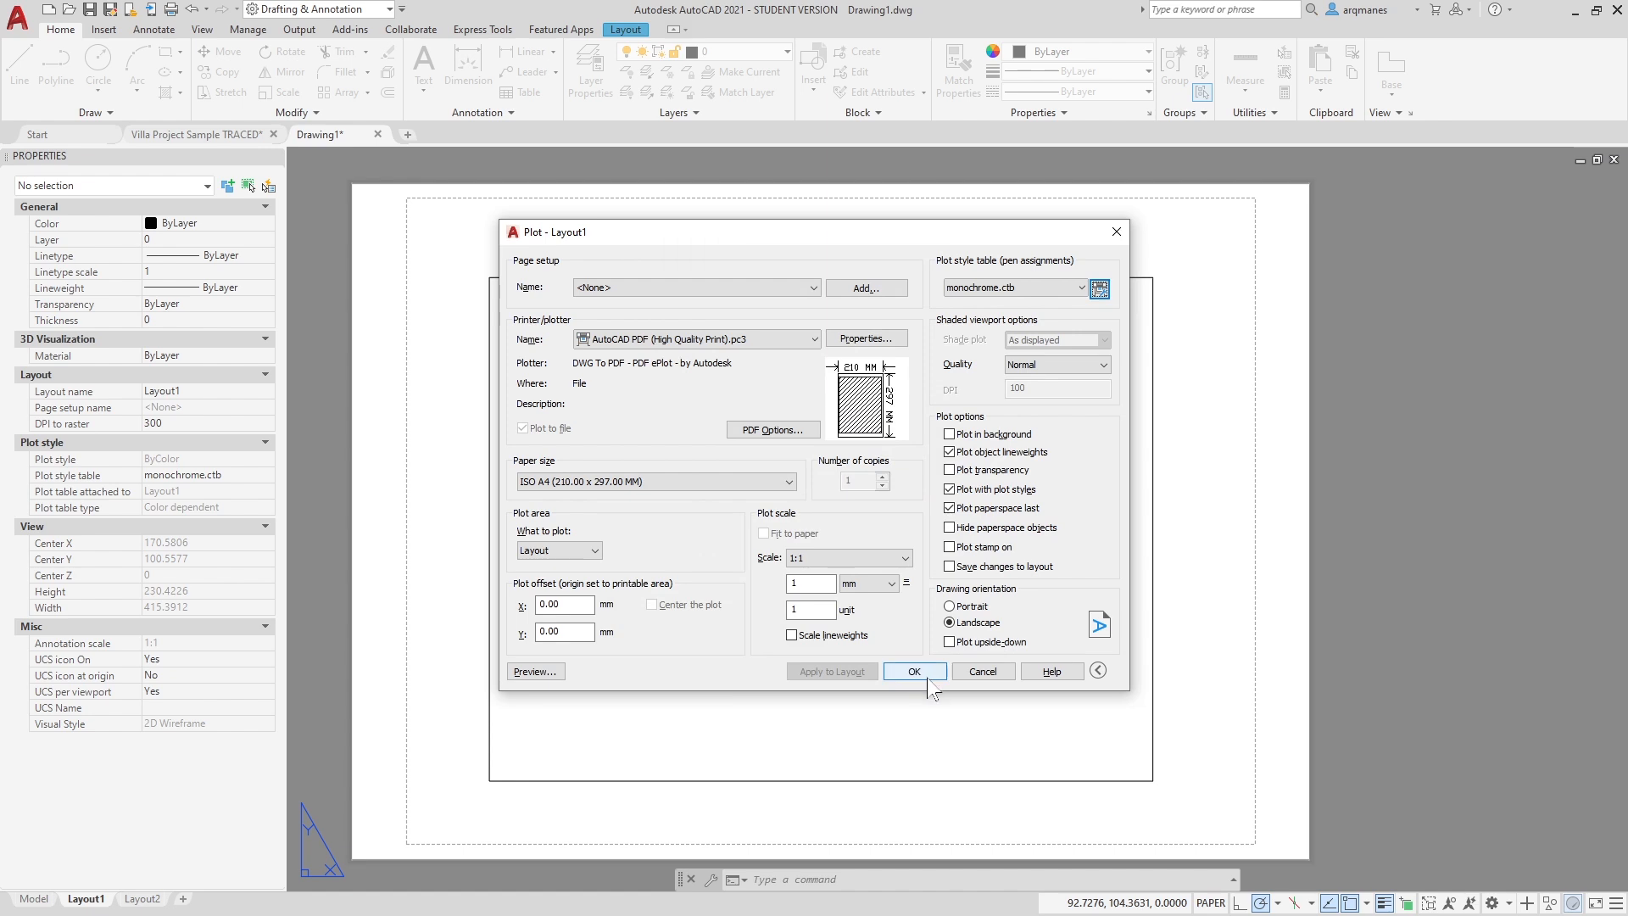
# Leave the Layout1 plot setup without plotting and examine the red, green and blue lines in the layout.
pyautogui.click(983, 674)
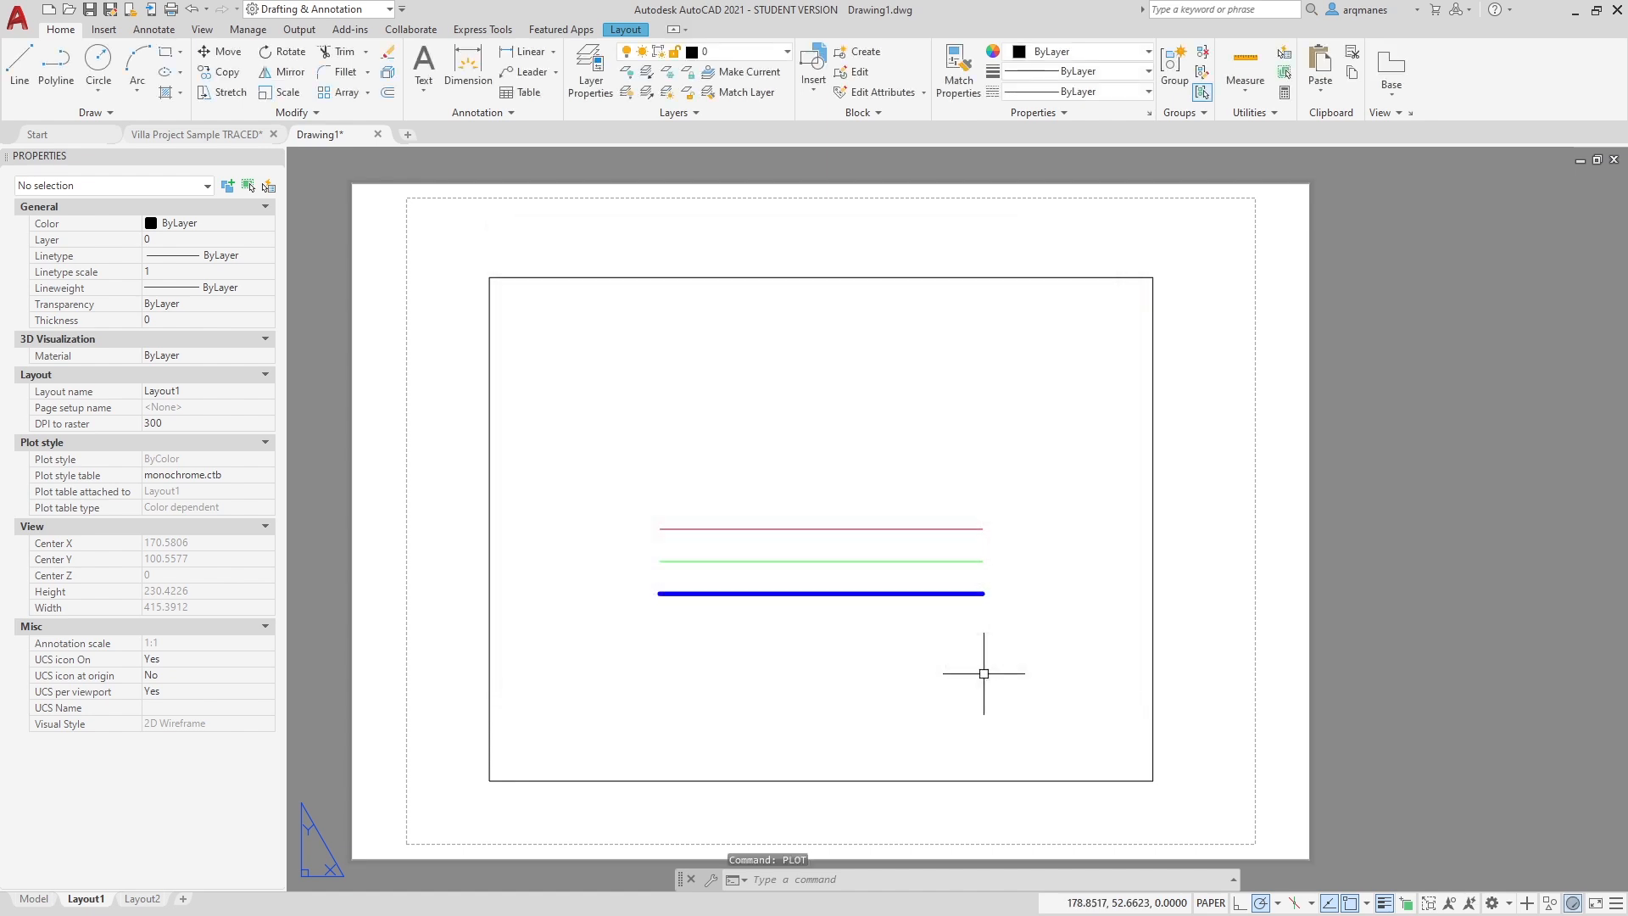
pyautogui.click(1004, 617)
pyautogui.press('Escape')
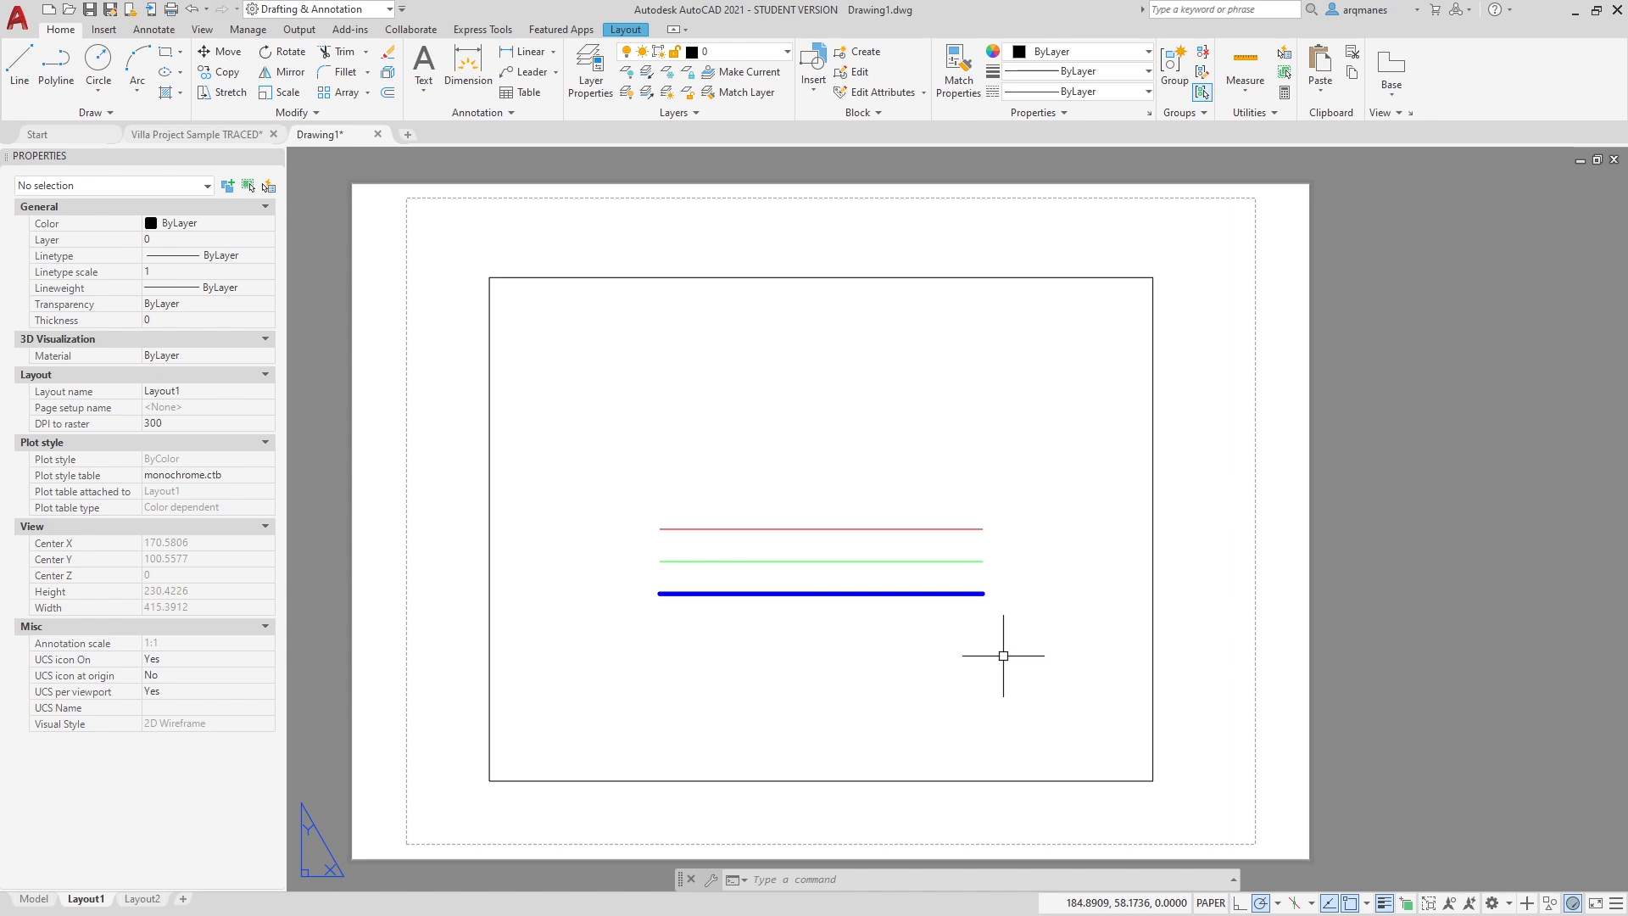
pyautogui.scroll(4, 984, 585)
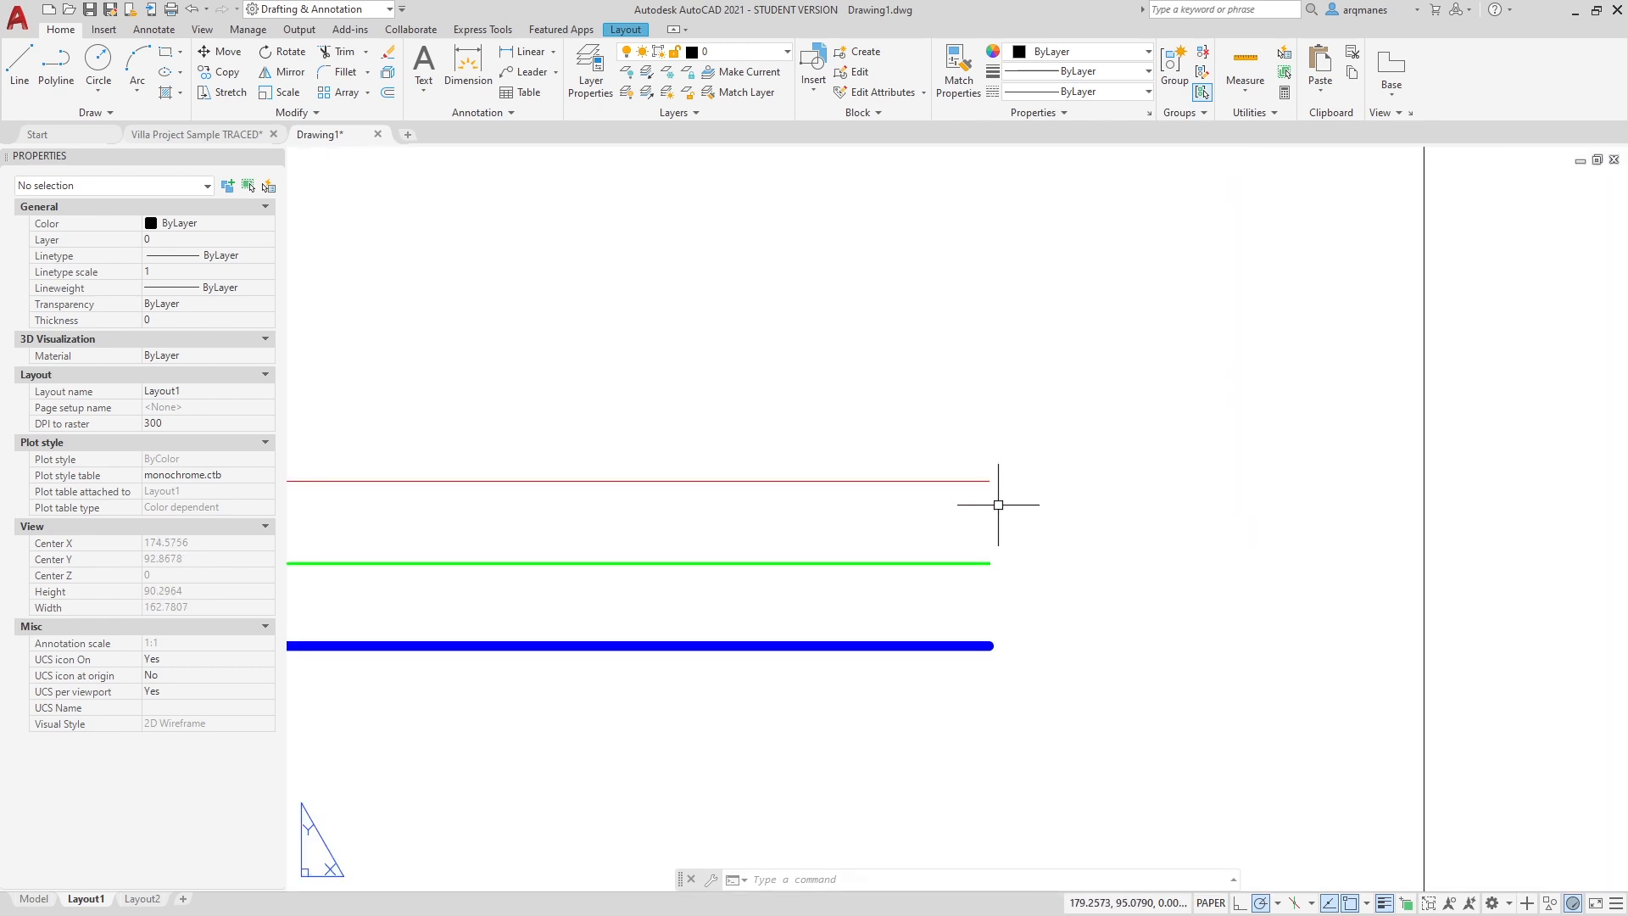
pyautogui.scroll(-4, 987, 484)
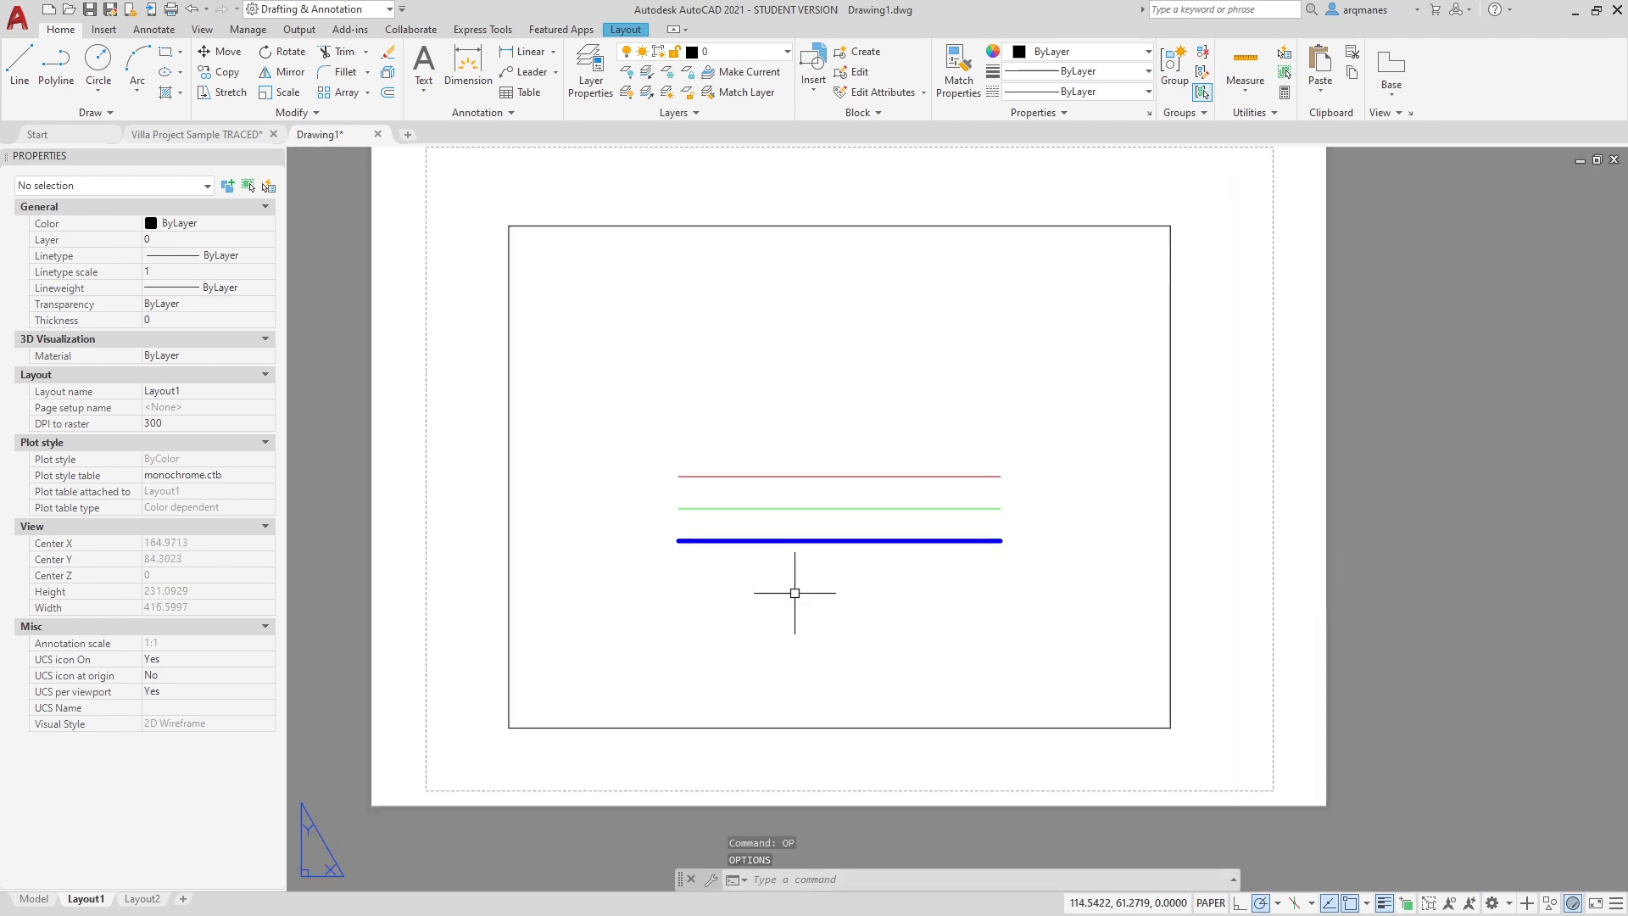
# Set the lineweight of Color 1 to 2.0000 mm in Layout1's monochrome.ctb plot style table and save the table.
pyautogui.press('Return')
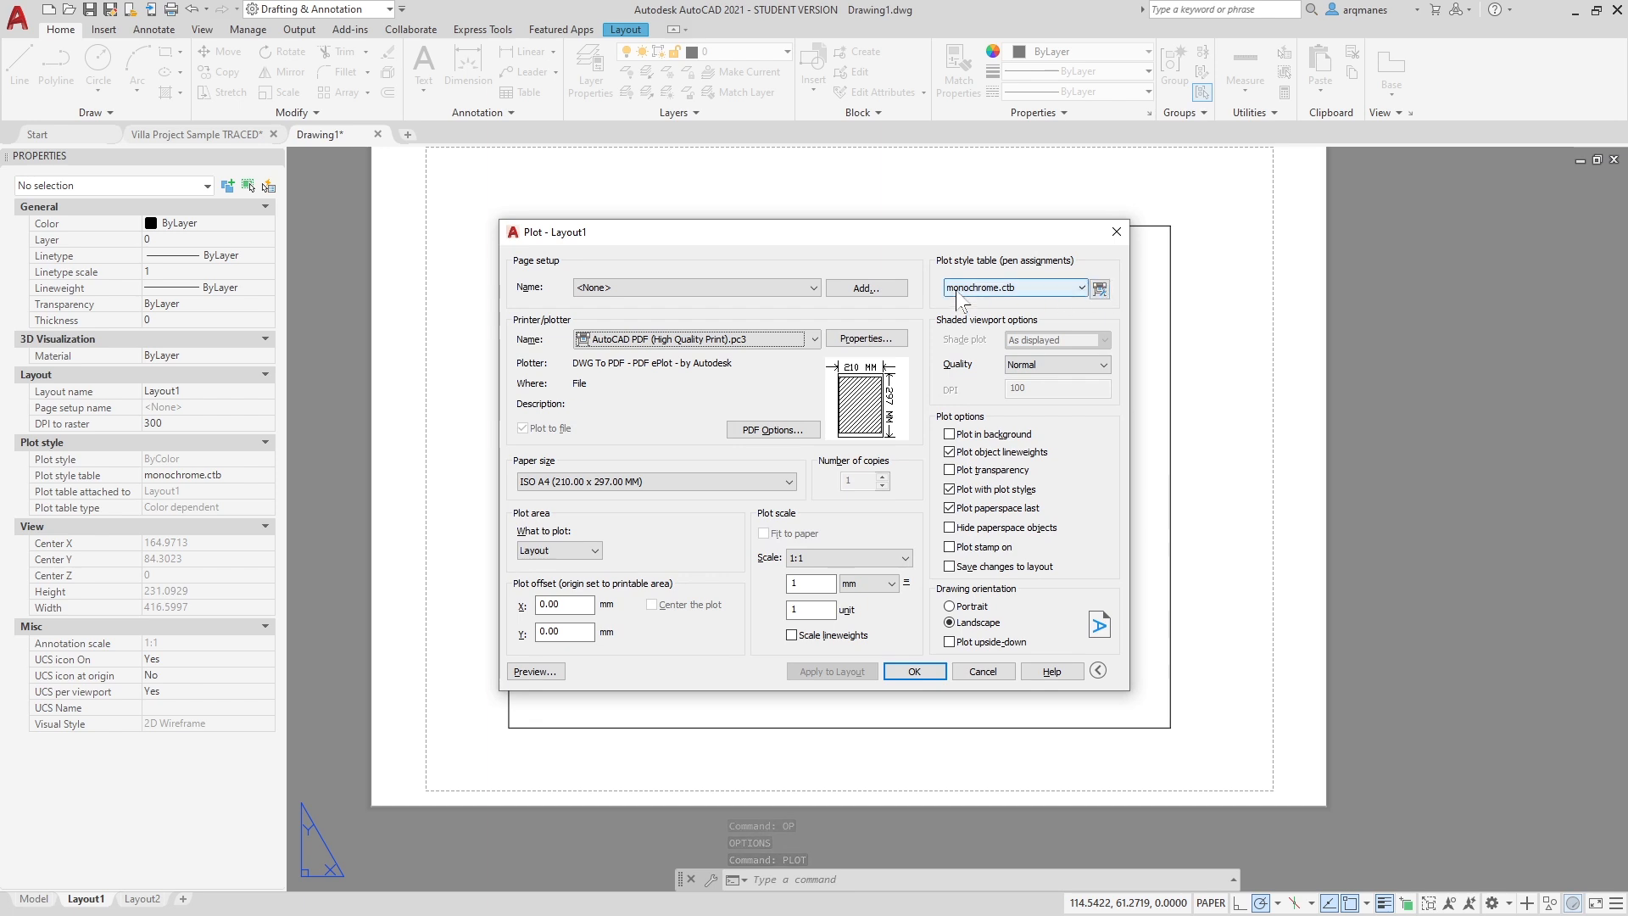
pyautogui.click(1099, 290)
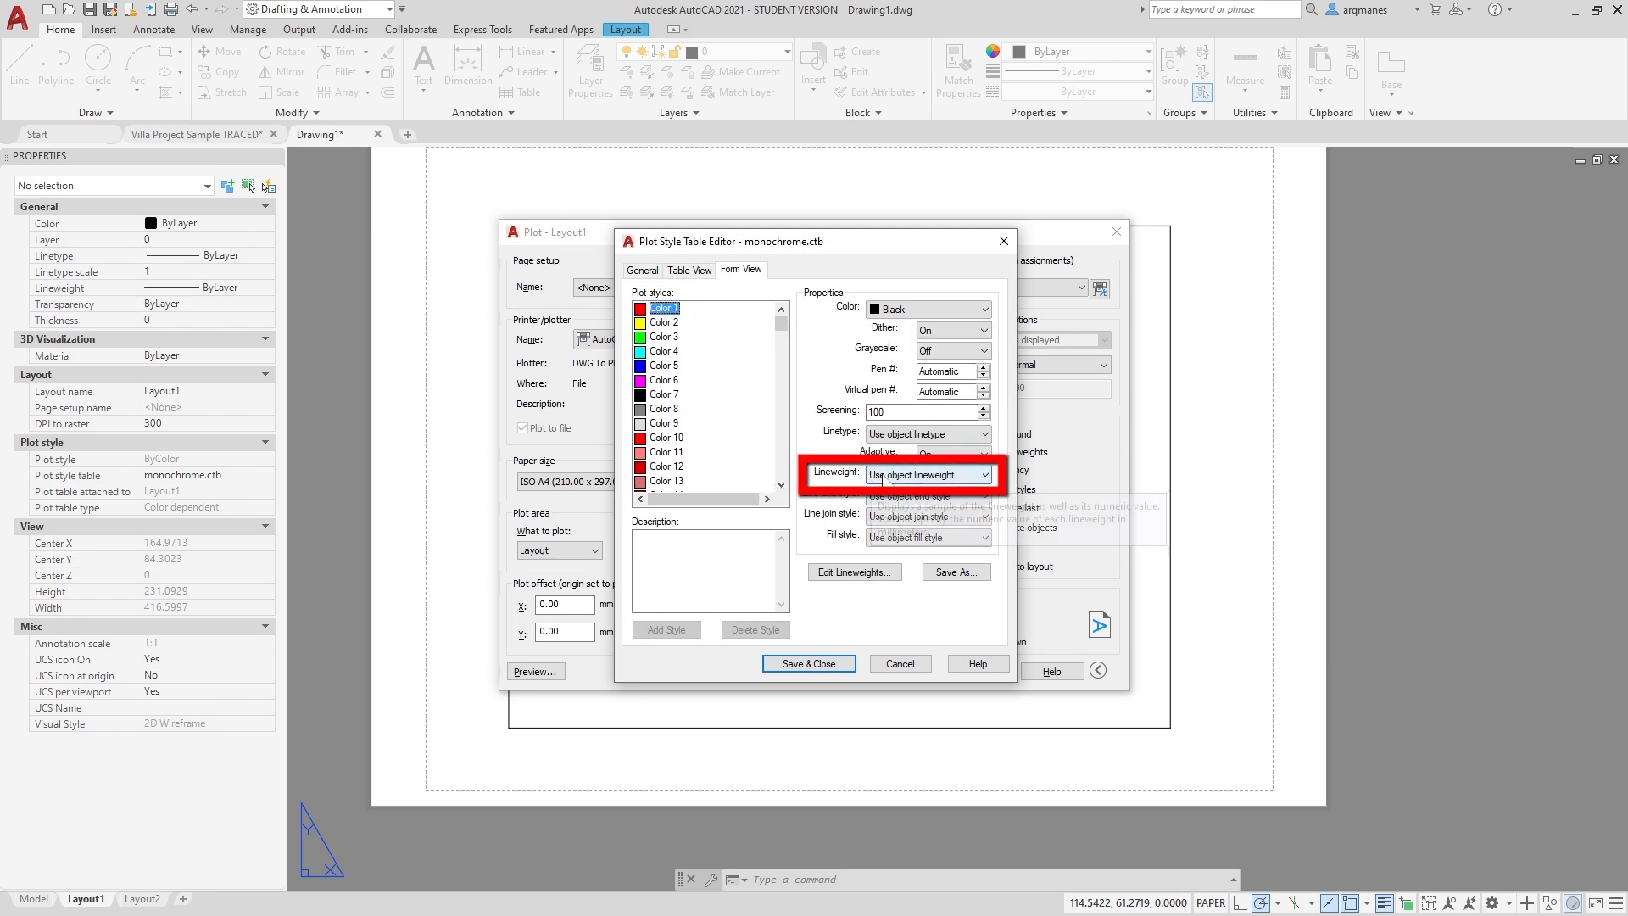
pyautogui.click(985, 475)
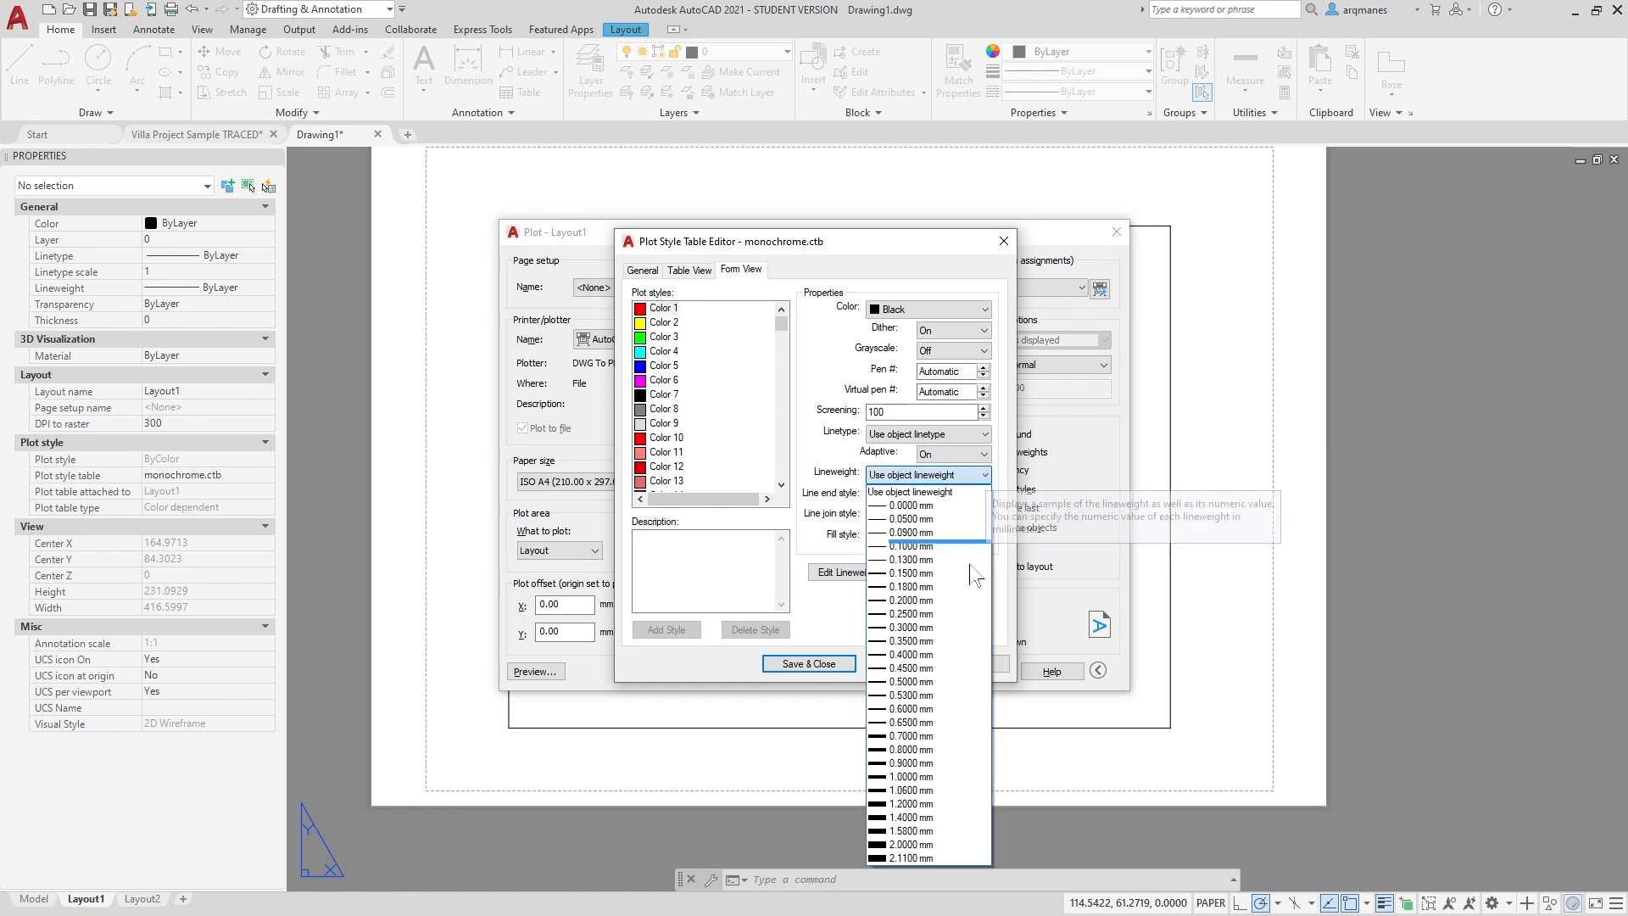
pyautogui.click(949, 844)
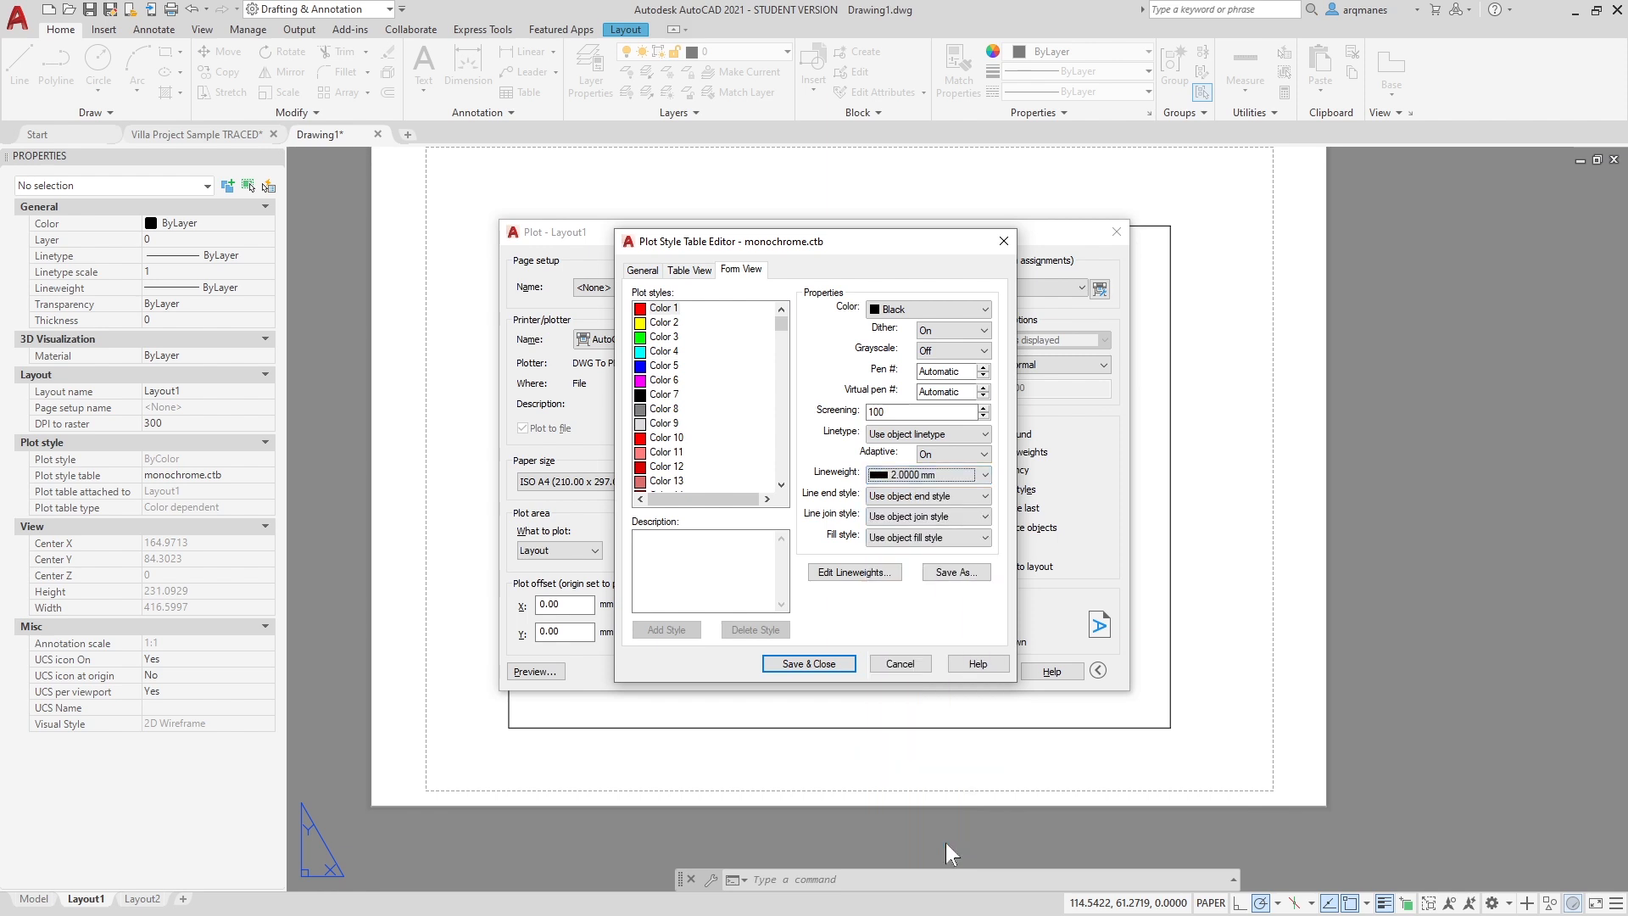
pyautogui.click(798, 664)
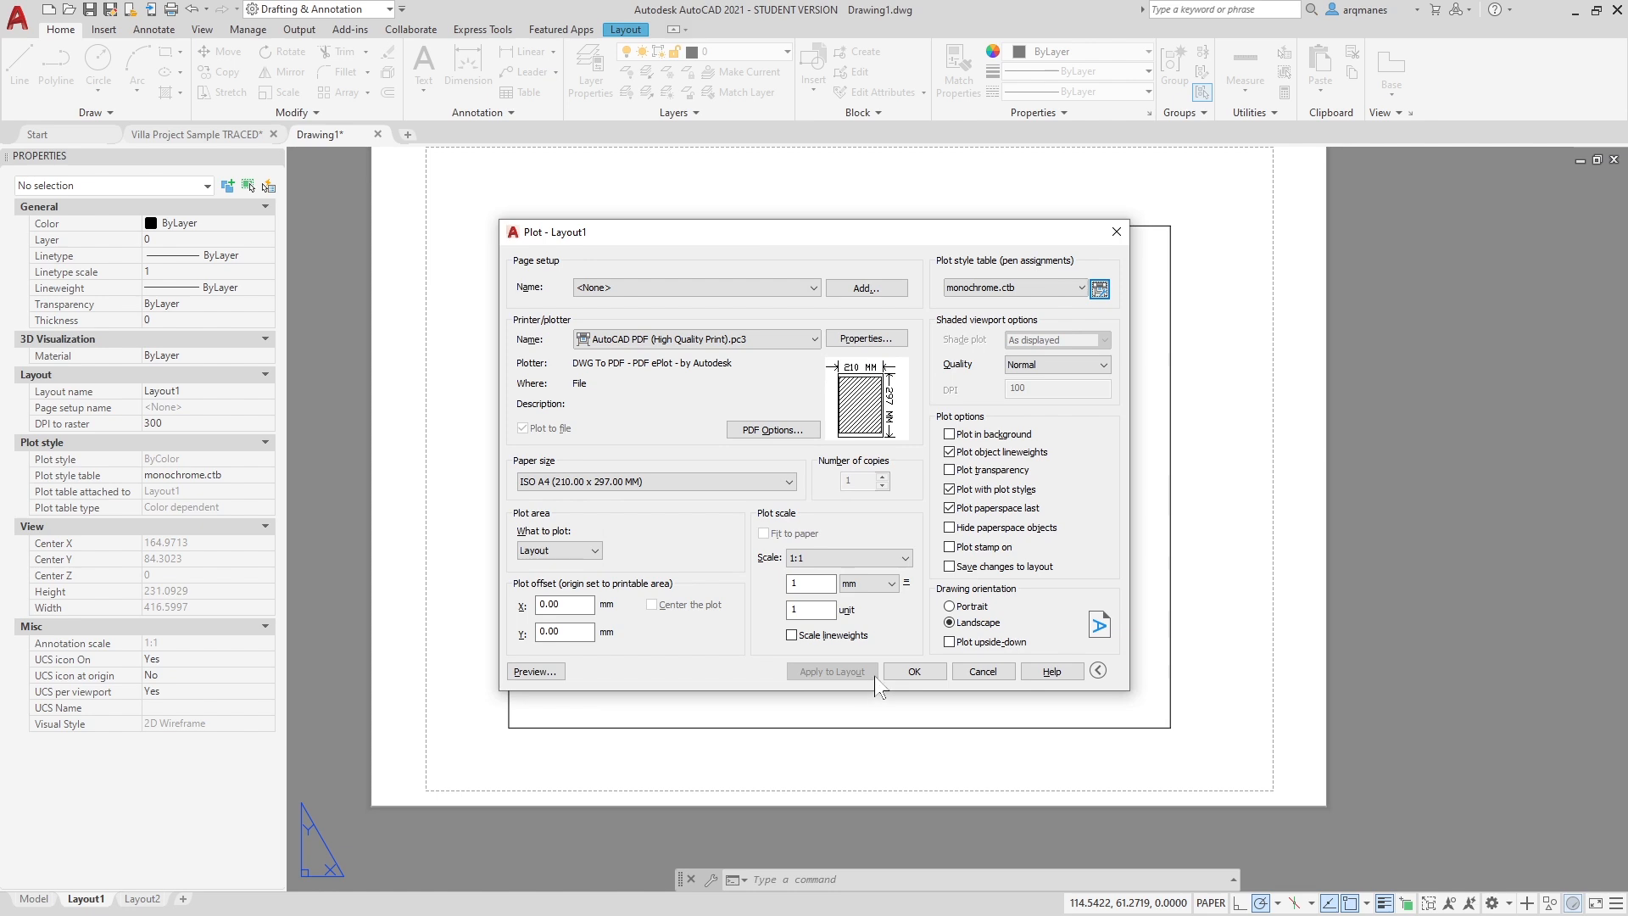
# Preview the plot of Layout1, compare the thickness of the top line with the other two, and exit the preview.
pyautogui.click(532, 672)
pyautogui.moveTo(691, 497); pyautogui.dragTo(658, 472)
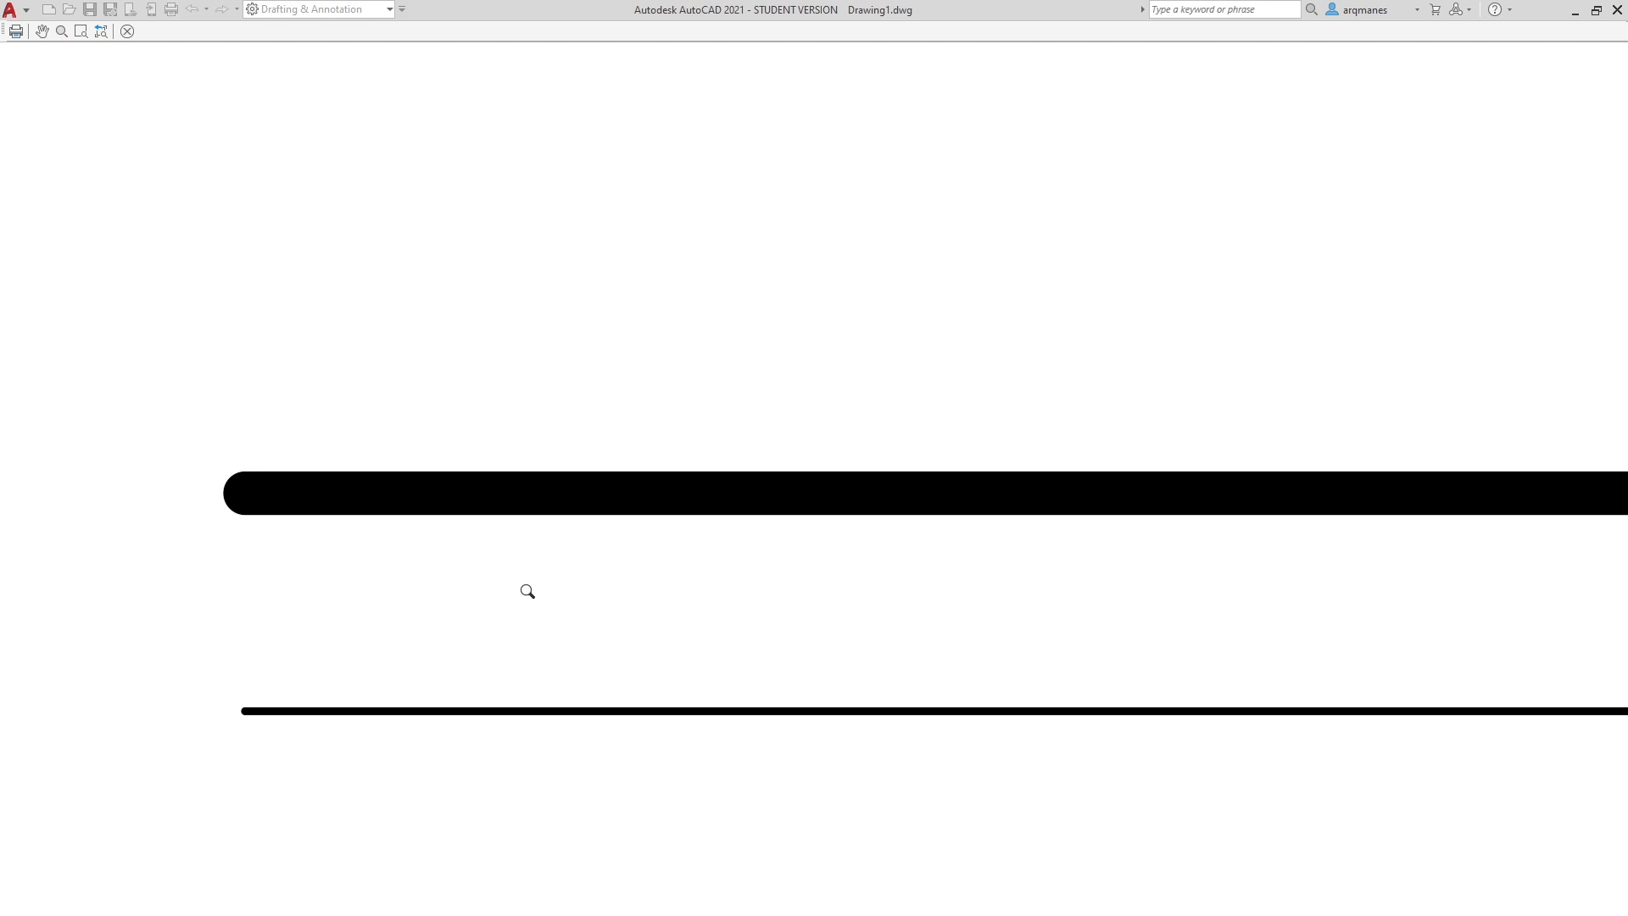
pyautogui.scroll(-3, 485, 378)
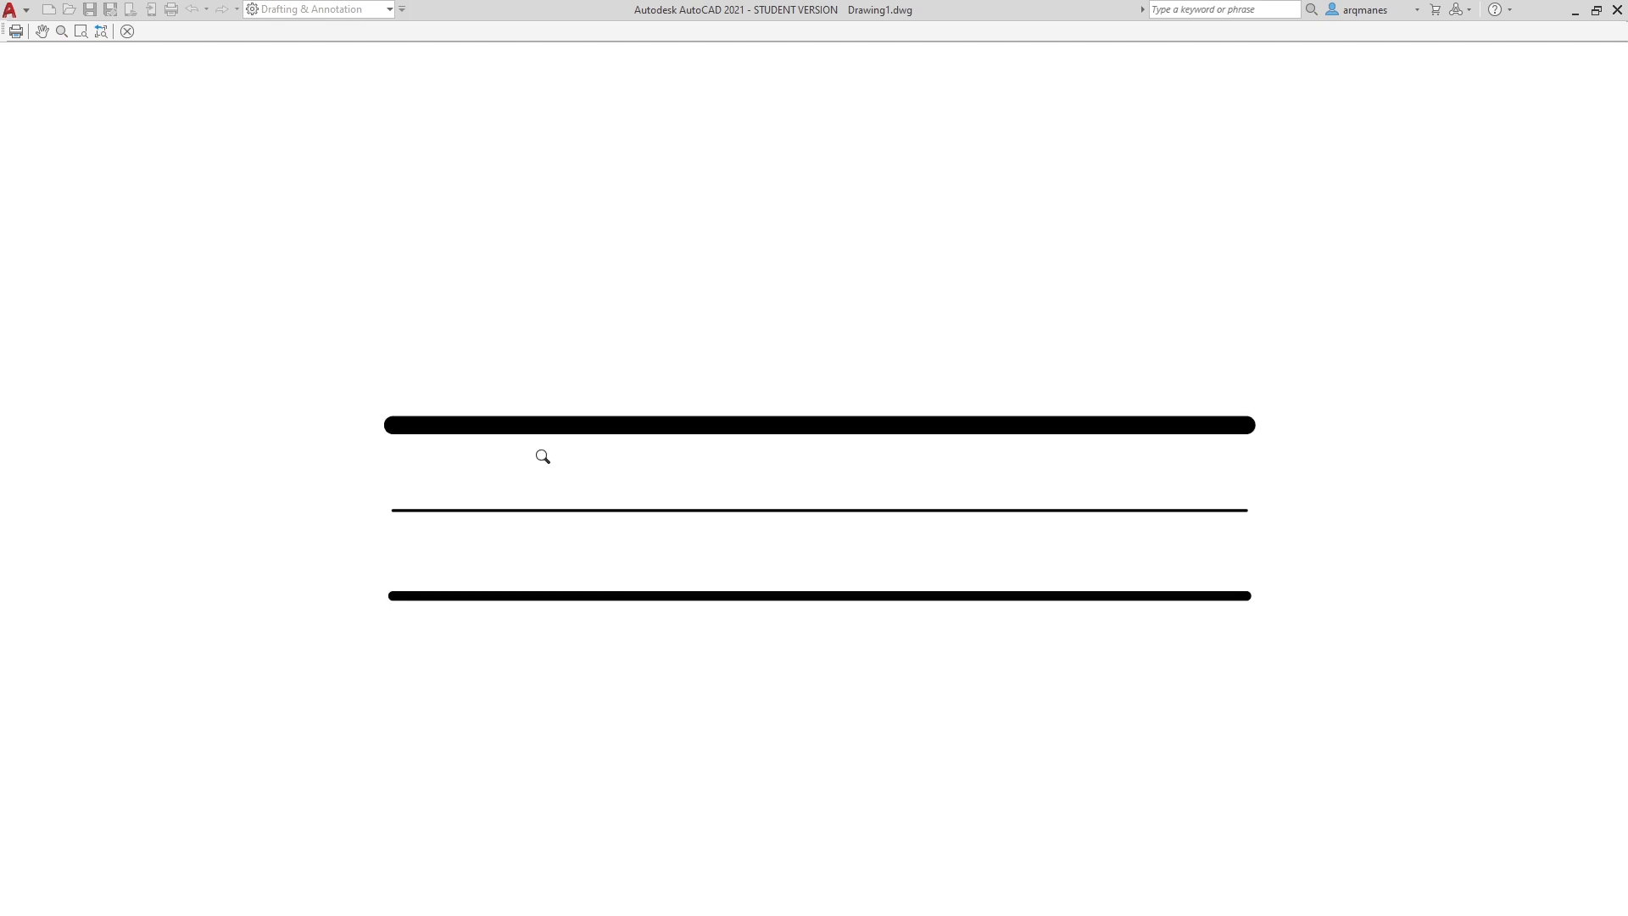
pyautogui.press('Escape')
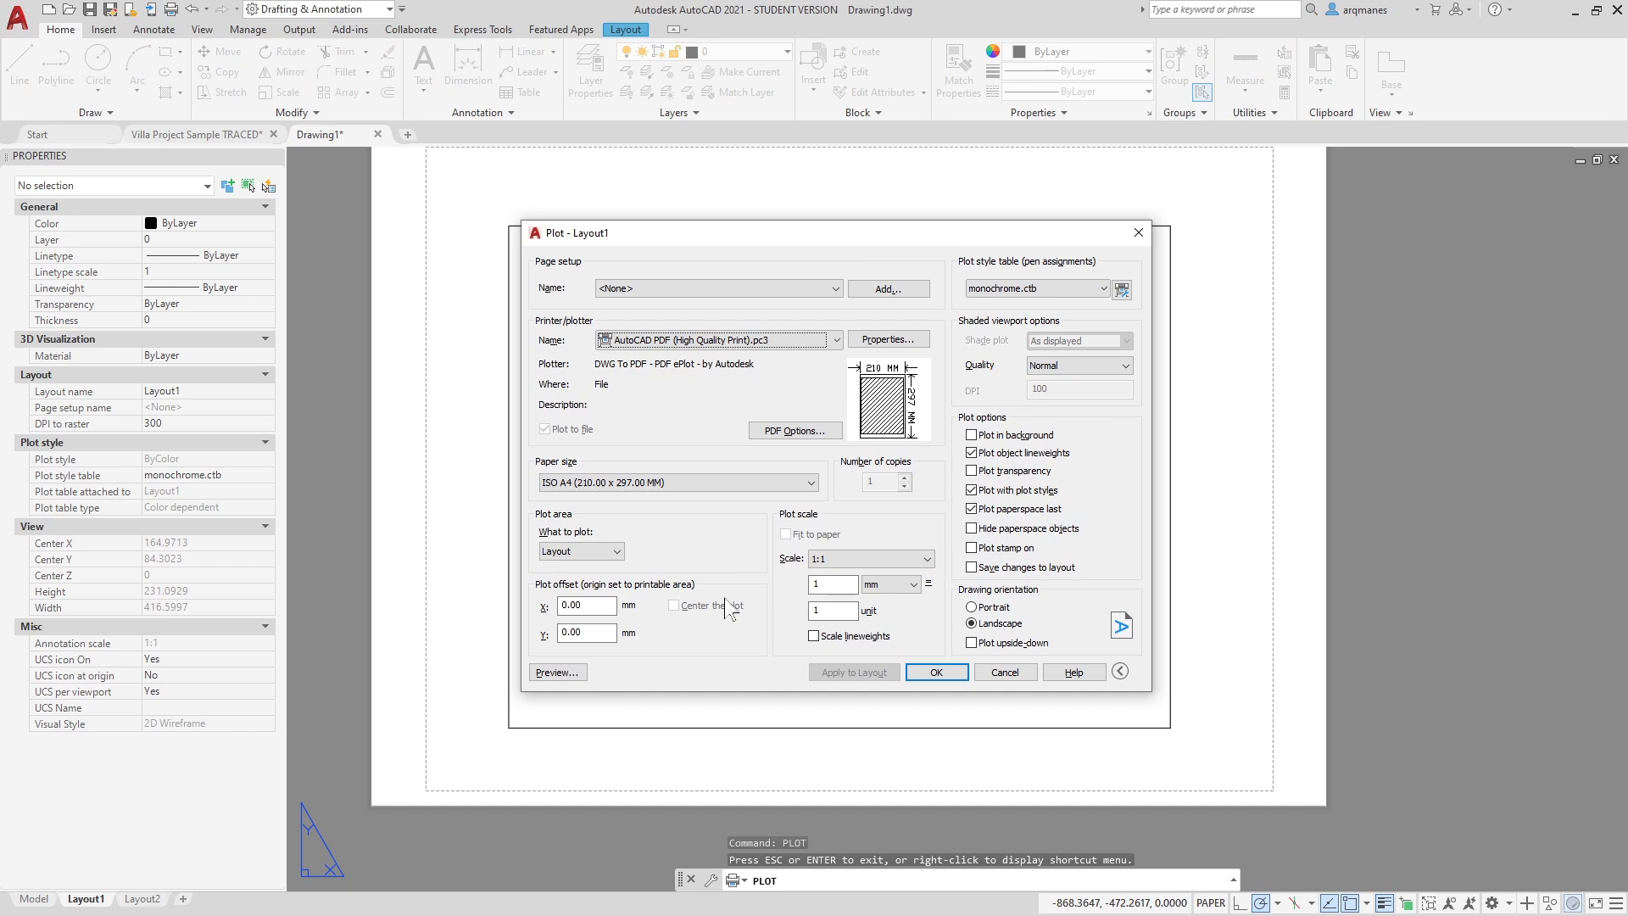
# Try to set the lineweight in monochrome.ctb to Use object lineweight, discard the edit, and leave the plot setup.
pyautogui.click(1123, 290)
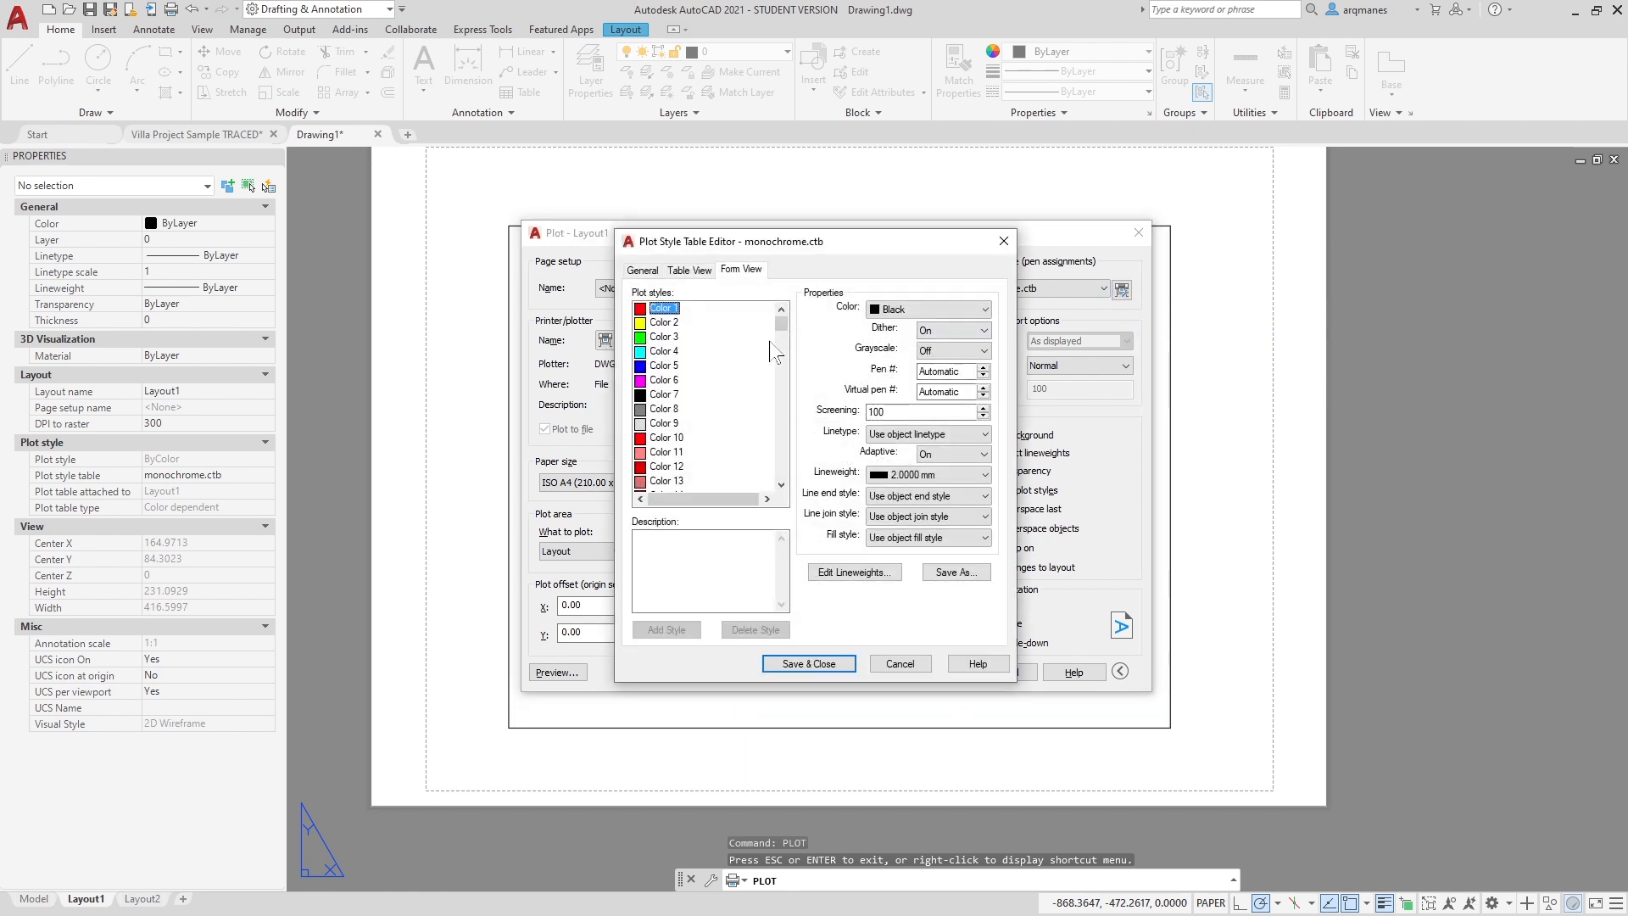
pyautogui.moveTo(781, 325); pyautogui.dragTo(781, 475)
pyautogui.click(929, 474)
pyautogui.click(952, 500)
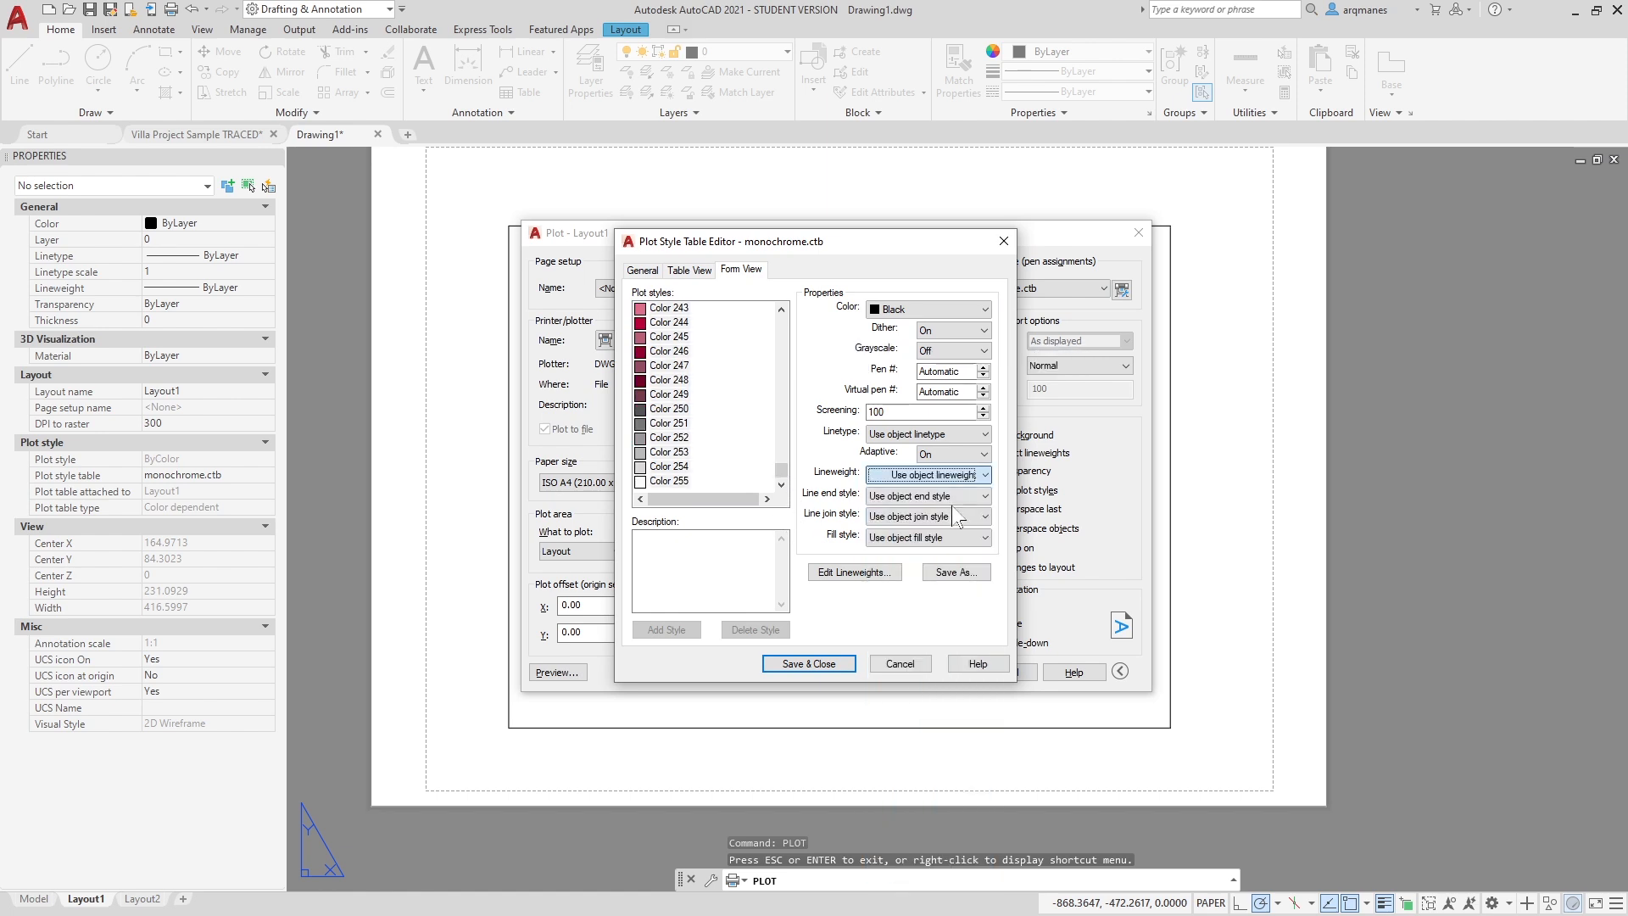
pyautogui.click(897, 662)
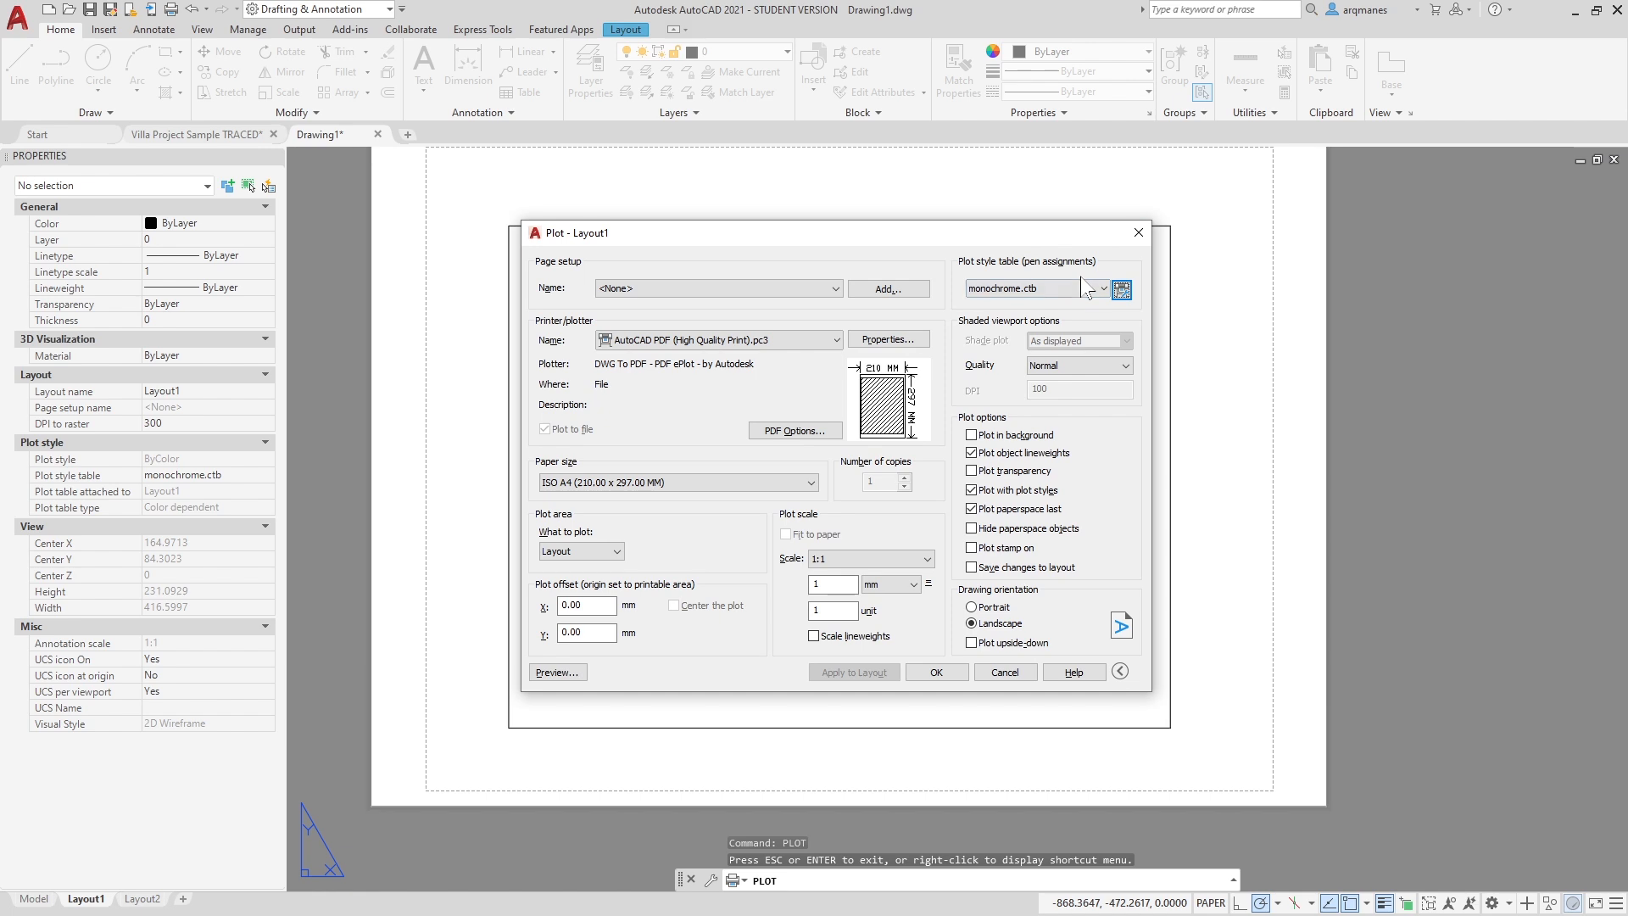
pyautogui.click(924, 673)
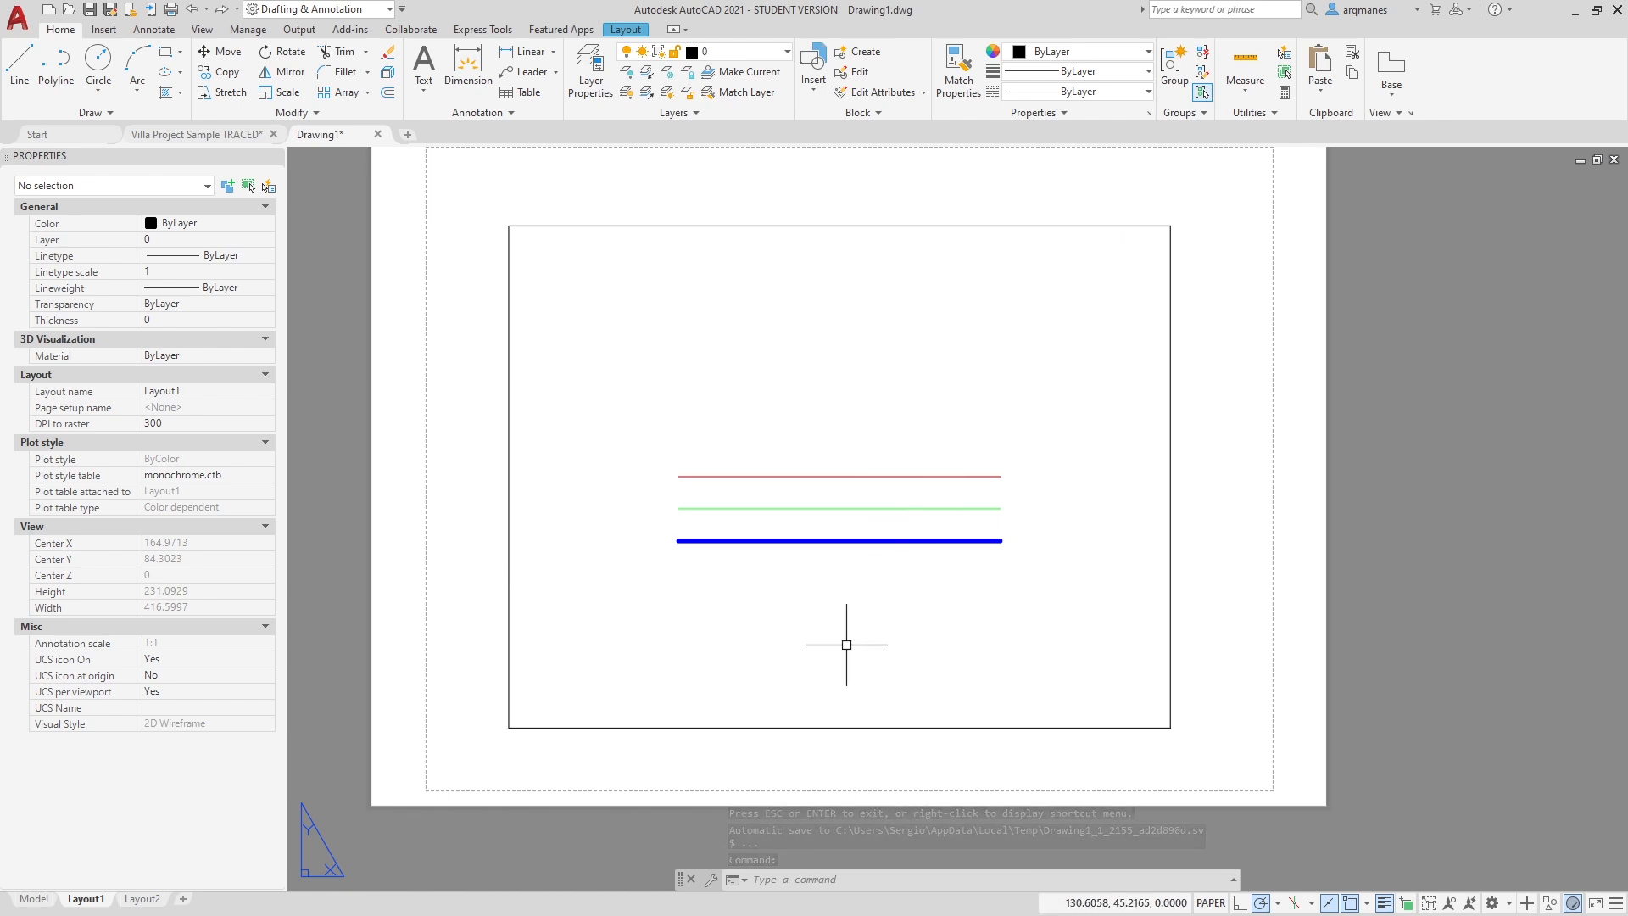
# Examine how thick the blue line appears in Layout1 at close and distant zoom levels.
pyautogui.scroll(10, 960, 543)
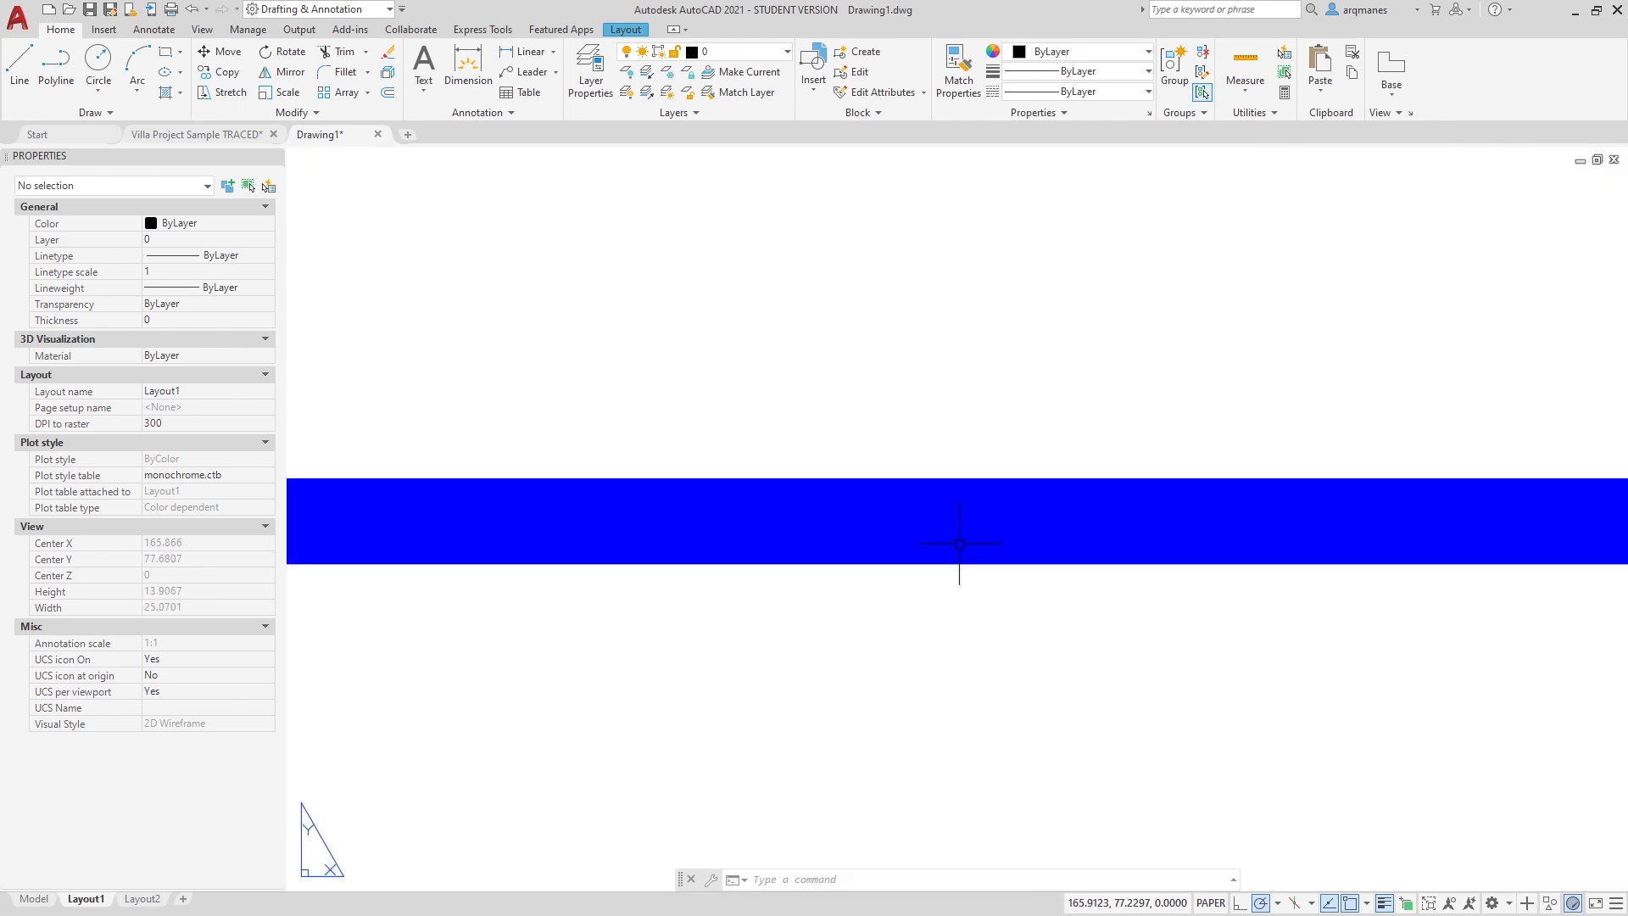
pyautogui.scroll(-4, 959, 543)
pyautogui.scroll(8, 903, 404)
pyautogui.scroll(-6, 900, 408)
pyautogui.scroll(-13, 899, 410)
pyautogui.scroll(14, 897, 544)
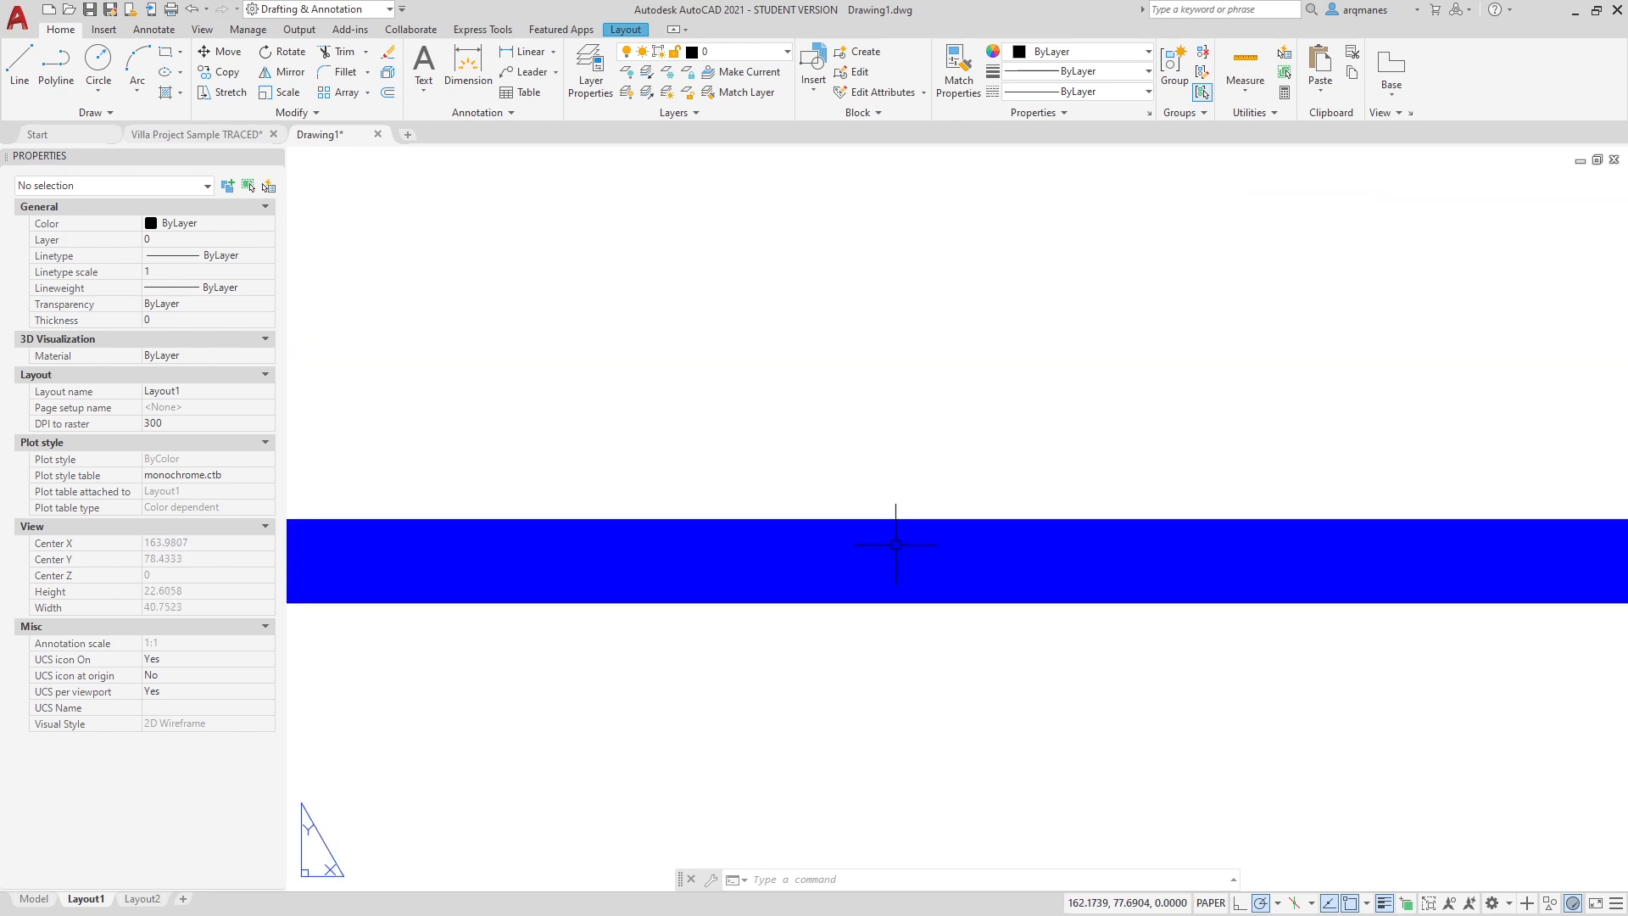
pyautogui.scroll(-7, 890, 552)
pyautogui.scroll(-11, 890, 552)
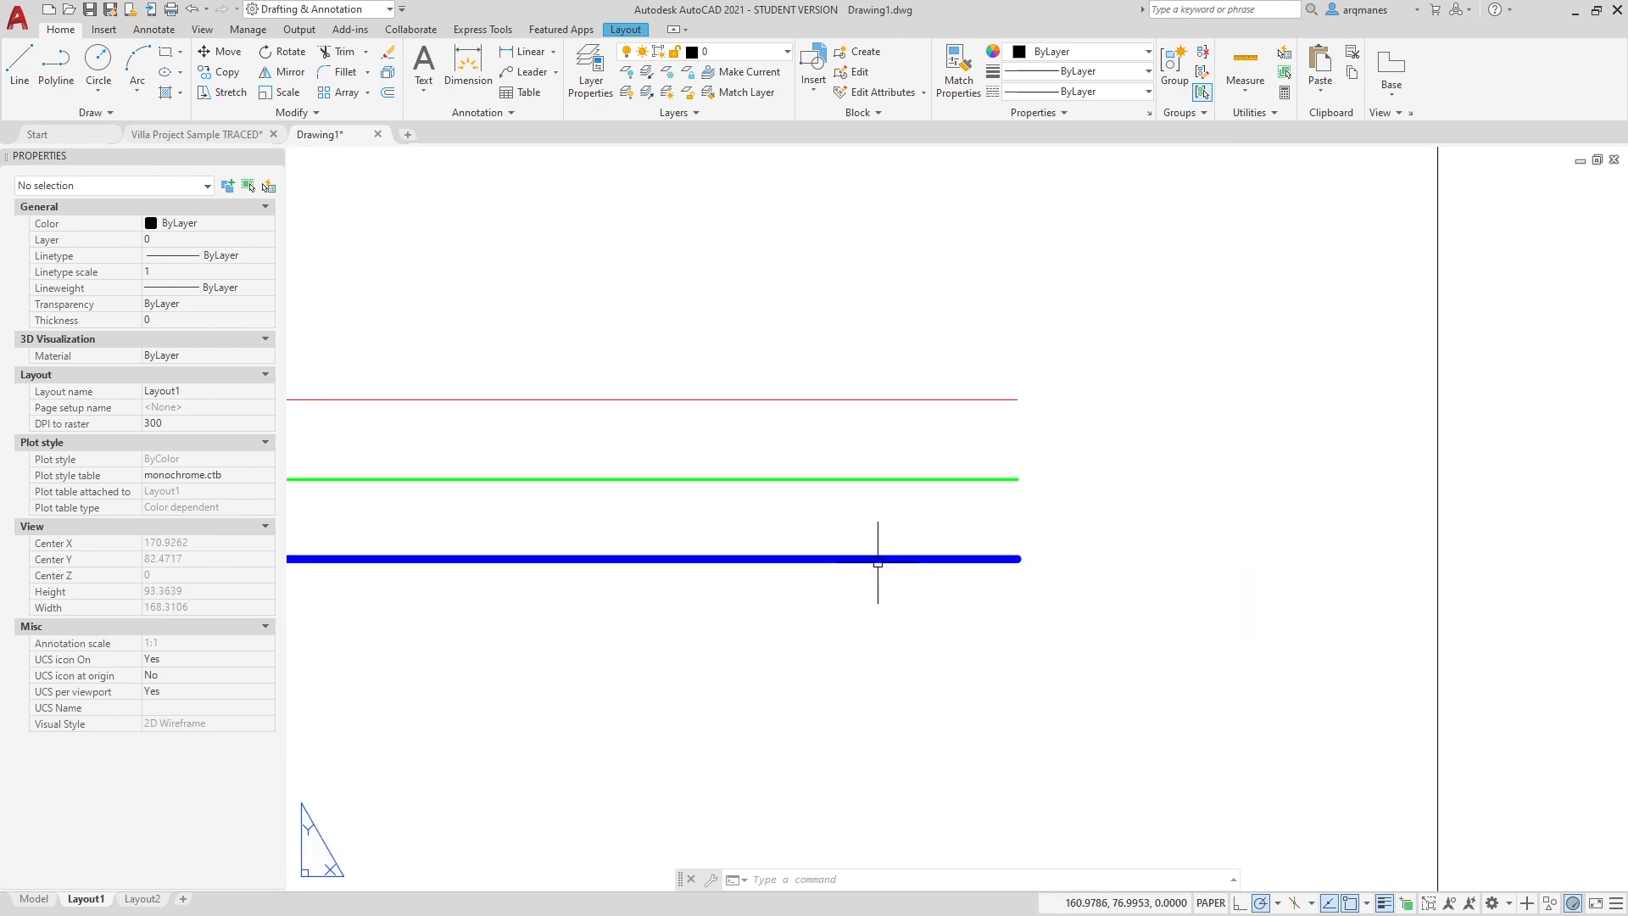
pyautogui.scroll(8, 874, 555)
pyautogui.scroll(-11, 860, 547)
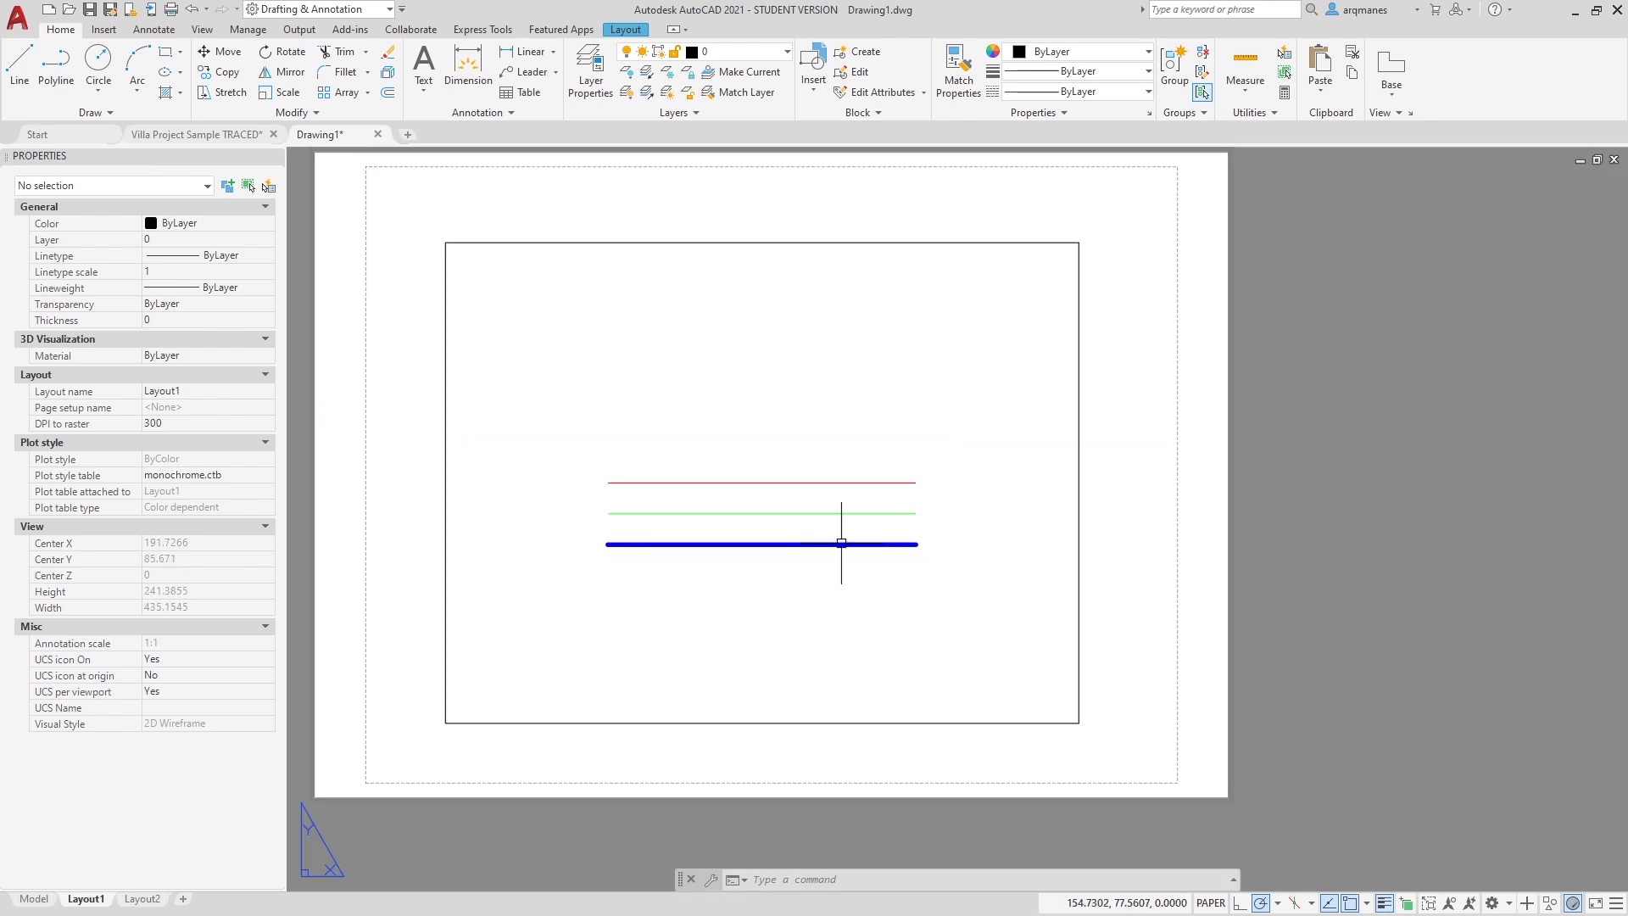
pyautogui.moveTo(643, 519); pyautogui.dragTo(709, 541, button='middle')
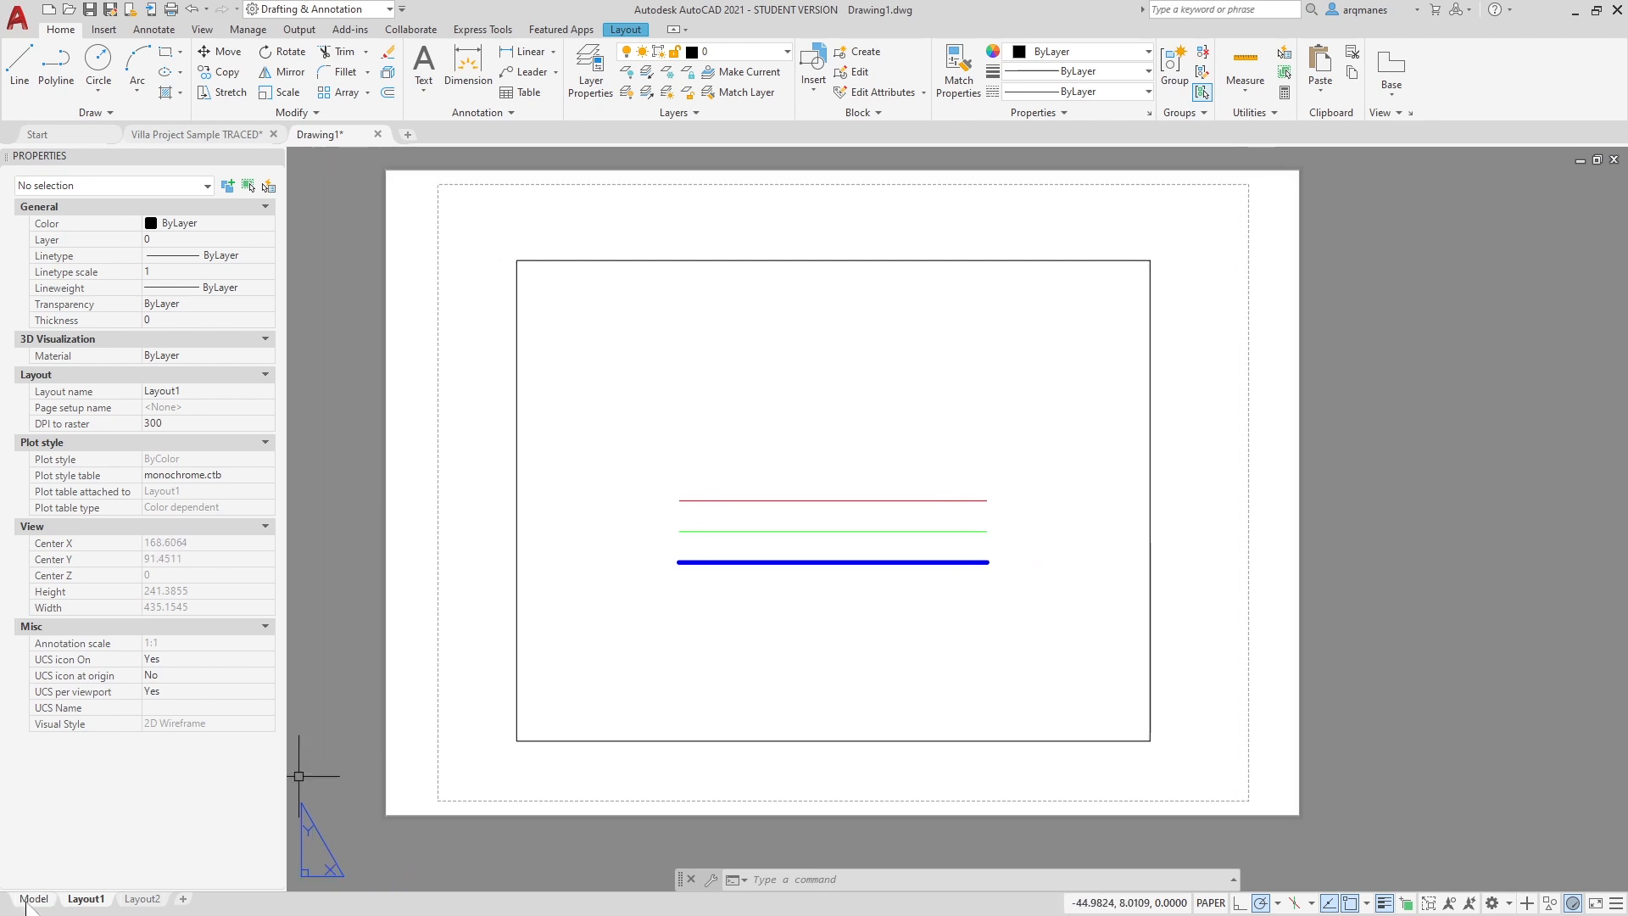
# Switch to model space and examine the blue line's displayed thickness at different zoom levels.
pyautogui.click(32, 900)
pyautogui.scroll(15, 1001, 589)
pyautogui.scroll(-15, 979, 596)
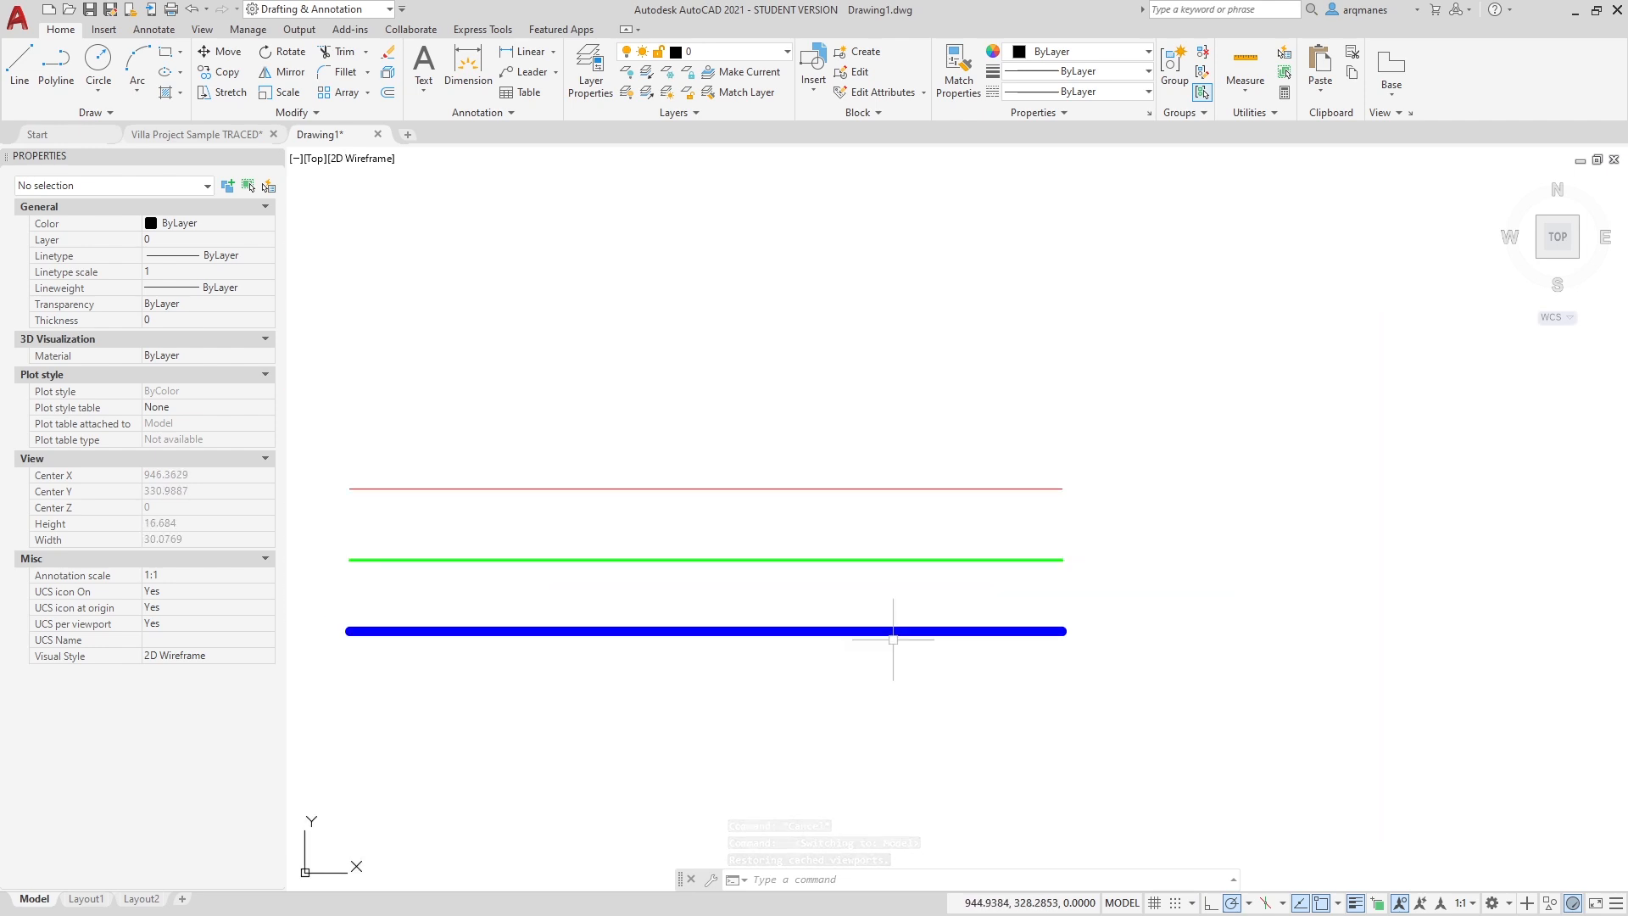
pyautogui.scroll(5, 893, 639)
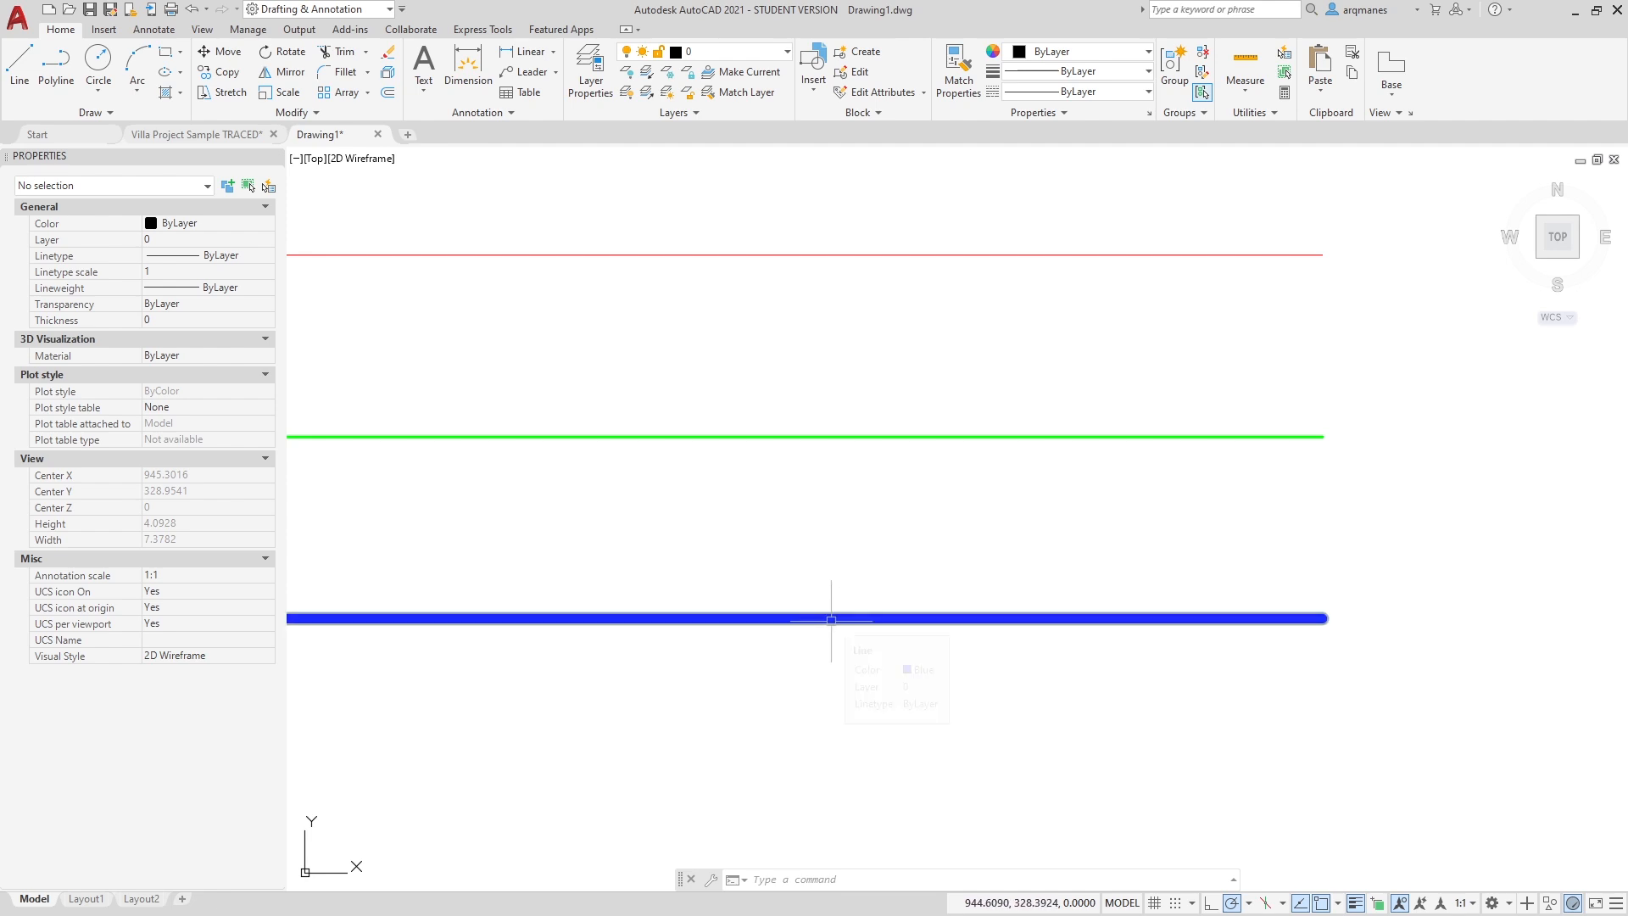
pyautogui.scroll(15, 831, 620)
pyautogui.scroll(-15, 904, 610)
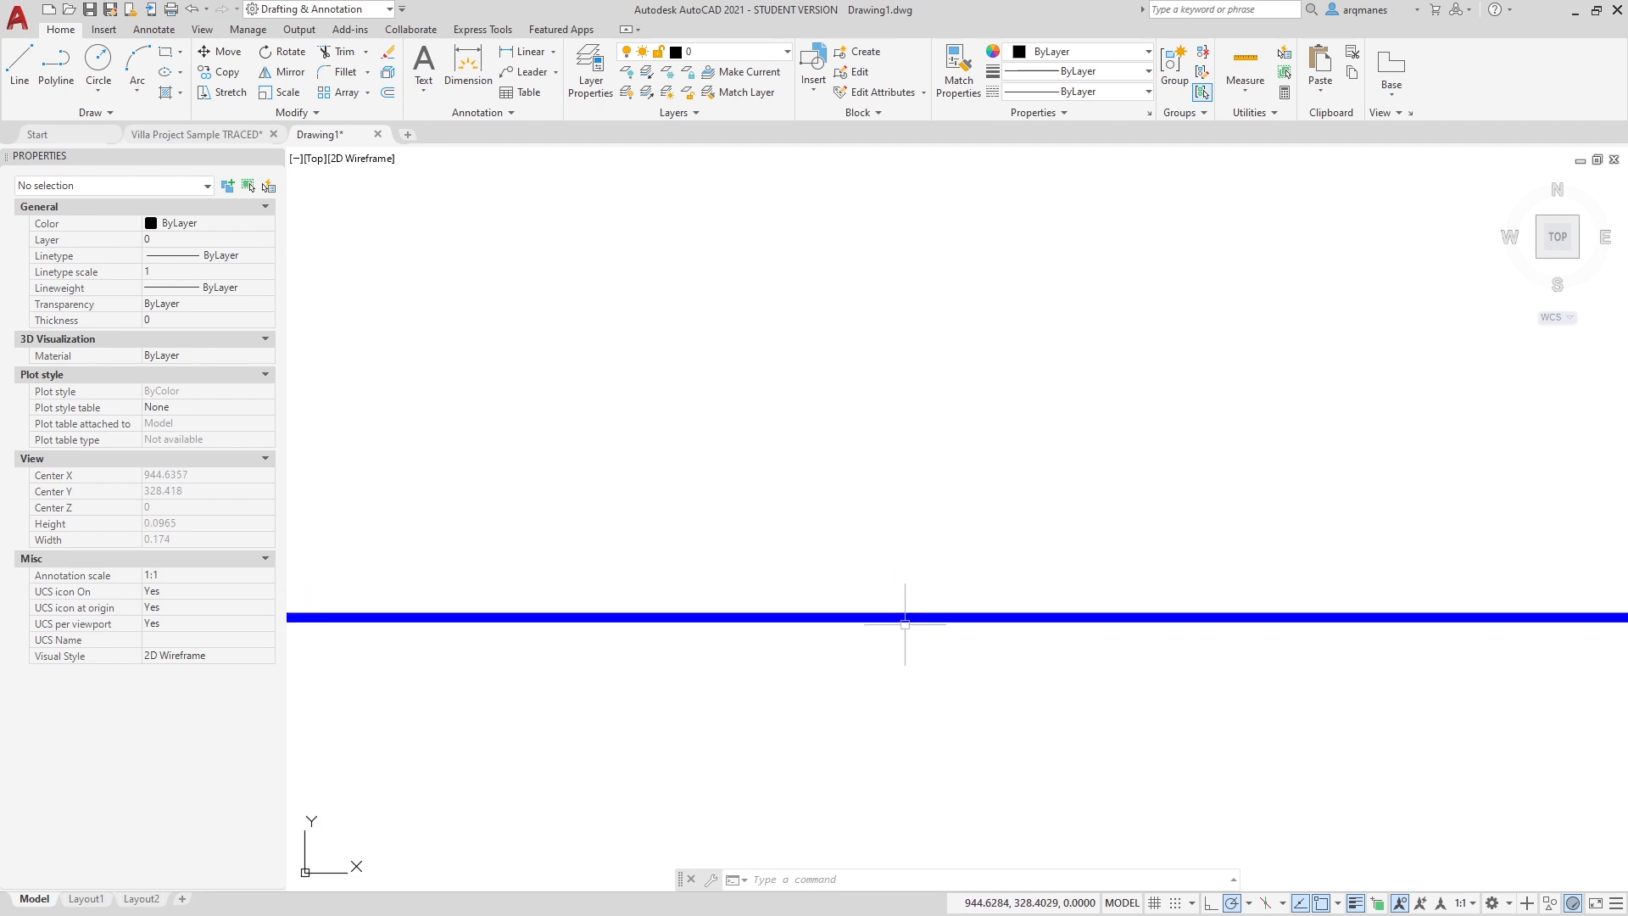
# Examine the green line's displayed thickness in model space at different zoom levels.
pyautogui.scroll(5, 835, 449)
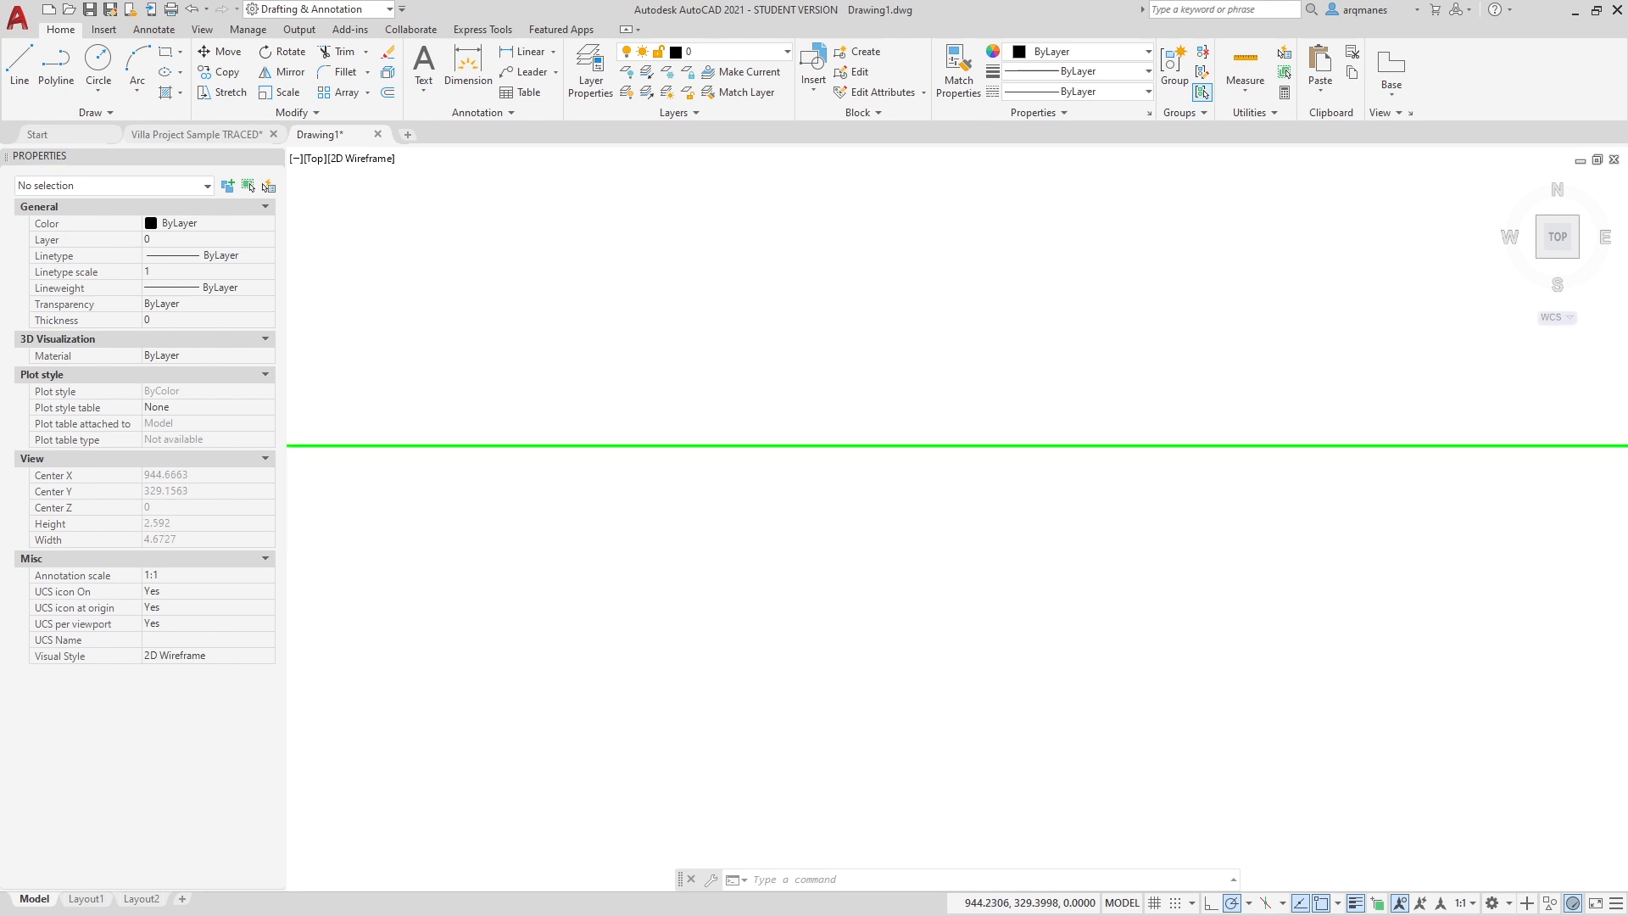
pyautogui.scroll(-4, 832, 449)
pyautogui.scroll(-2, 832, 449)
pyautogui.moveTo(657, 457); pyautogui.dragTo(938, 509, button='middle')
pyautogui.scroll(13, 876, 498)
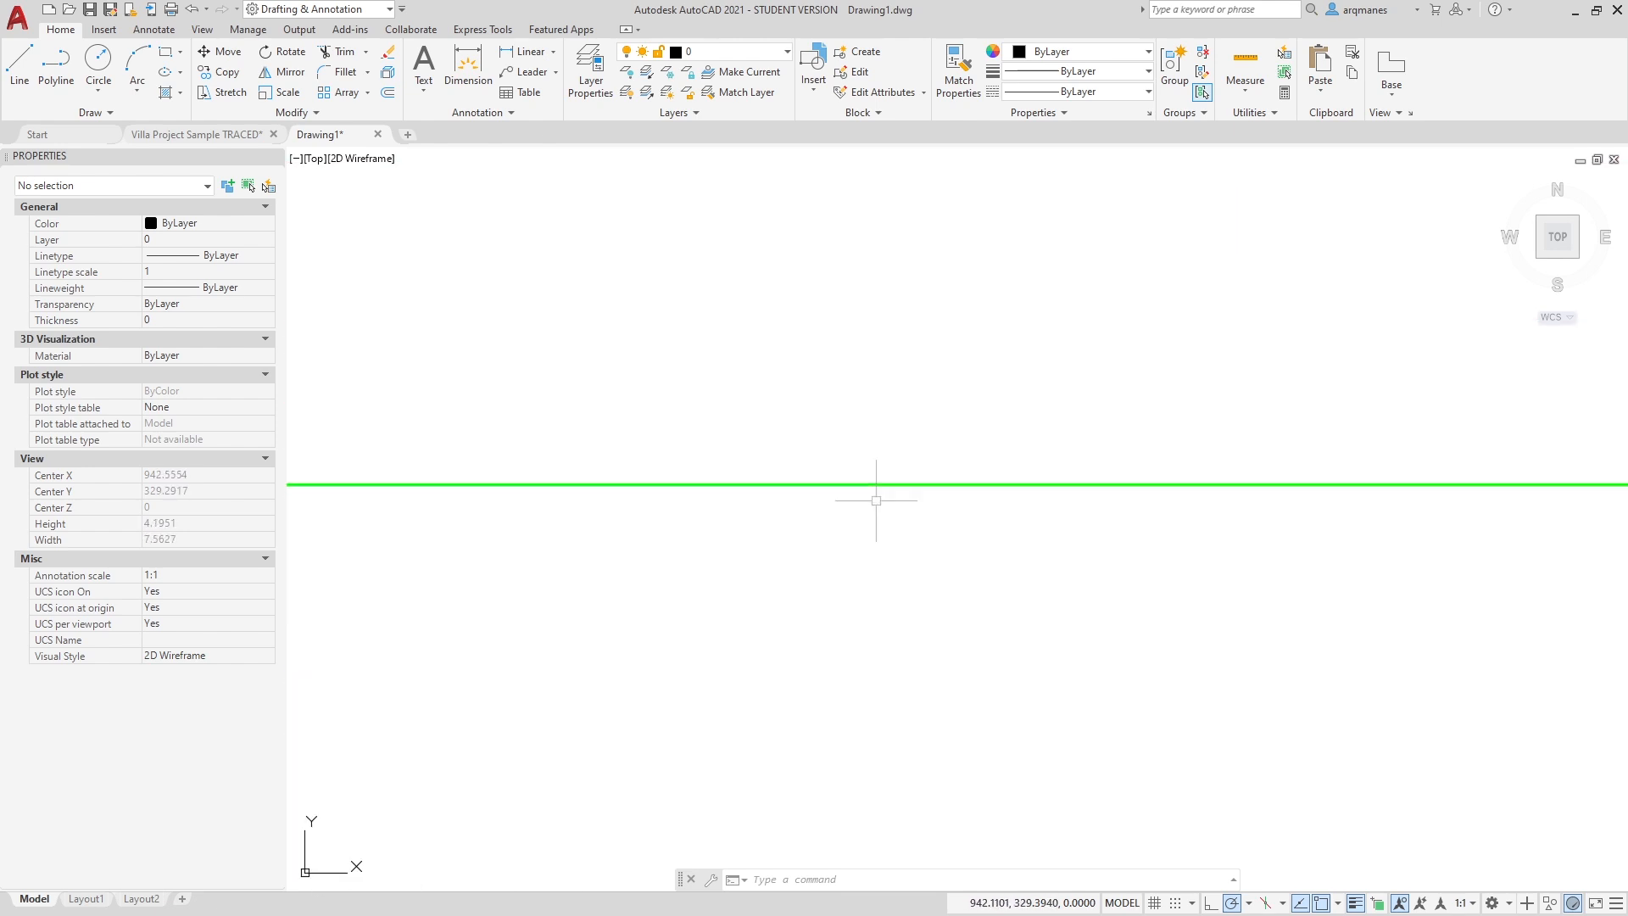
pyautogui.scroll(8, 816, 385)
pyautogui.scroll(12, 816, 384)
pyautogui.scroll(-20, 738, 483)
pyautogui.moveTo(747, 451); pyautogui.dragTo(812, 451, button='middle')
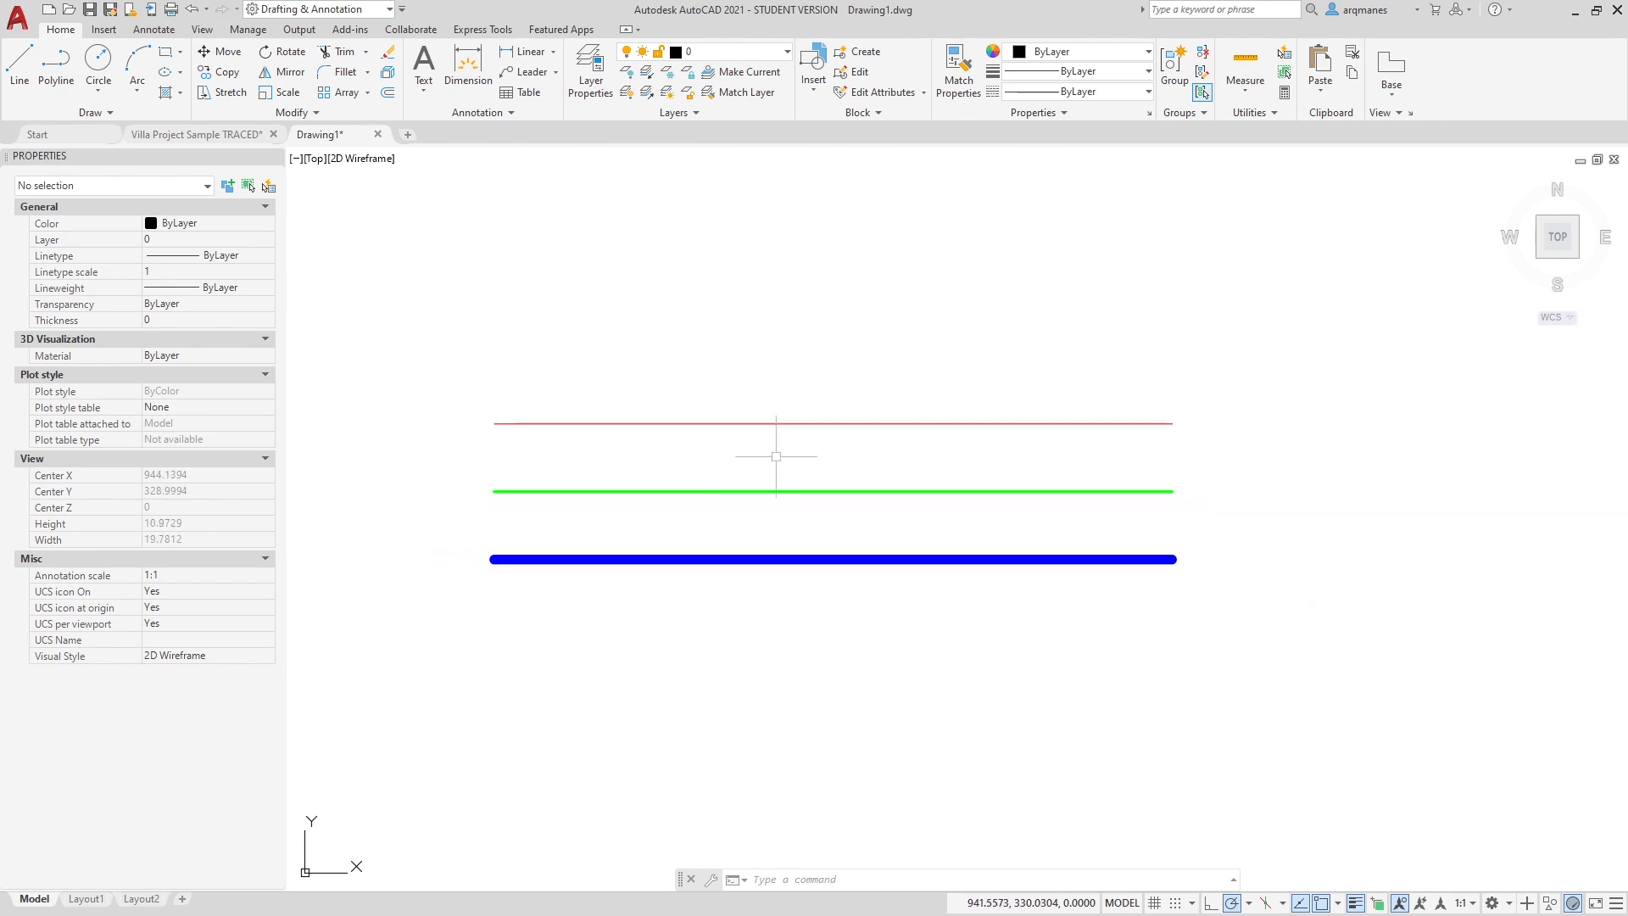
# Return to Layout1 and examine the green line's thickness up close and with the whole sheet in view.
pyautogui.click(86, 898)
pyautogui.scroll(4, 882, 537)
pyautogui.scroll(20, 874, 532)
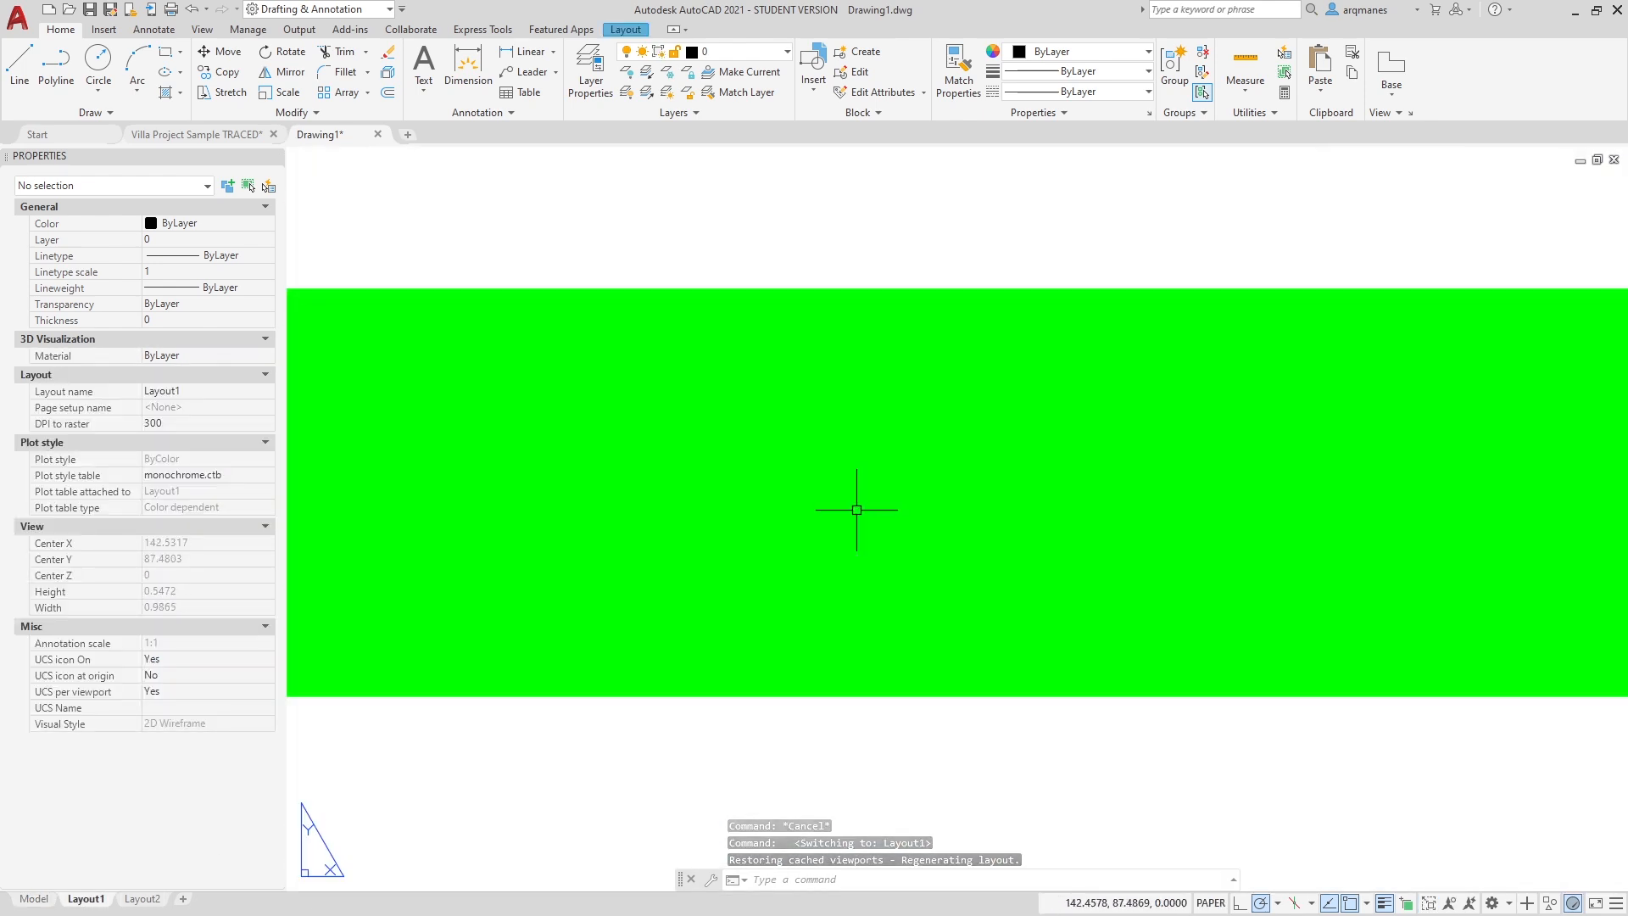
pyautogui.scroll(2, 850, 507)
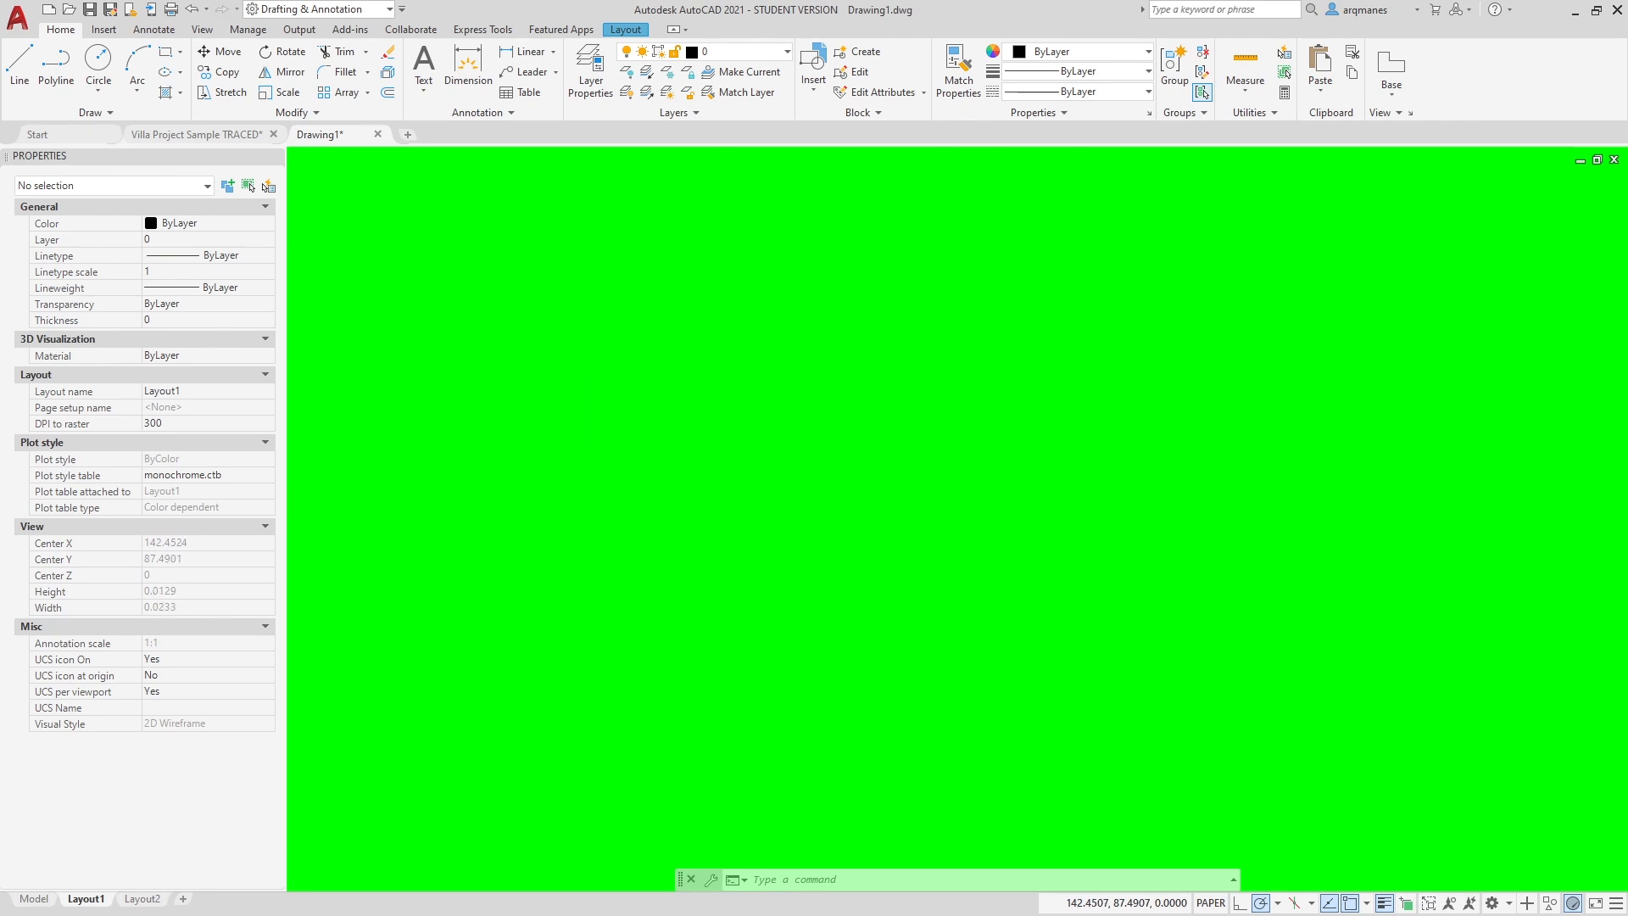
pyautogui.scroll(-20, 857, 484)
pyautogui.scroll(-5, 856, 484)
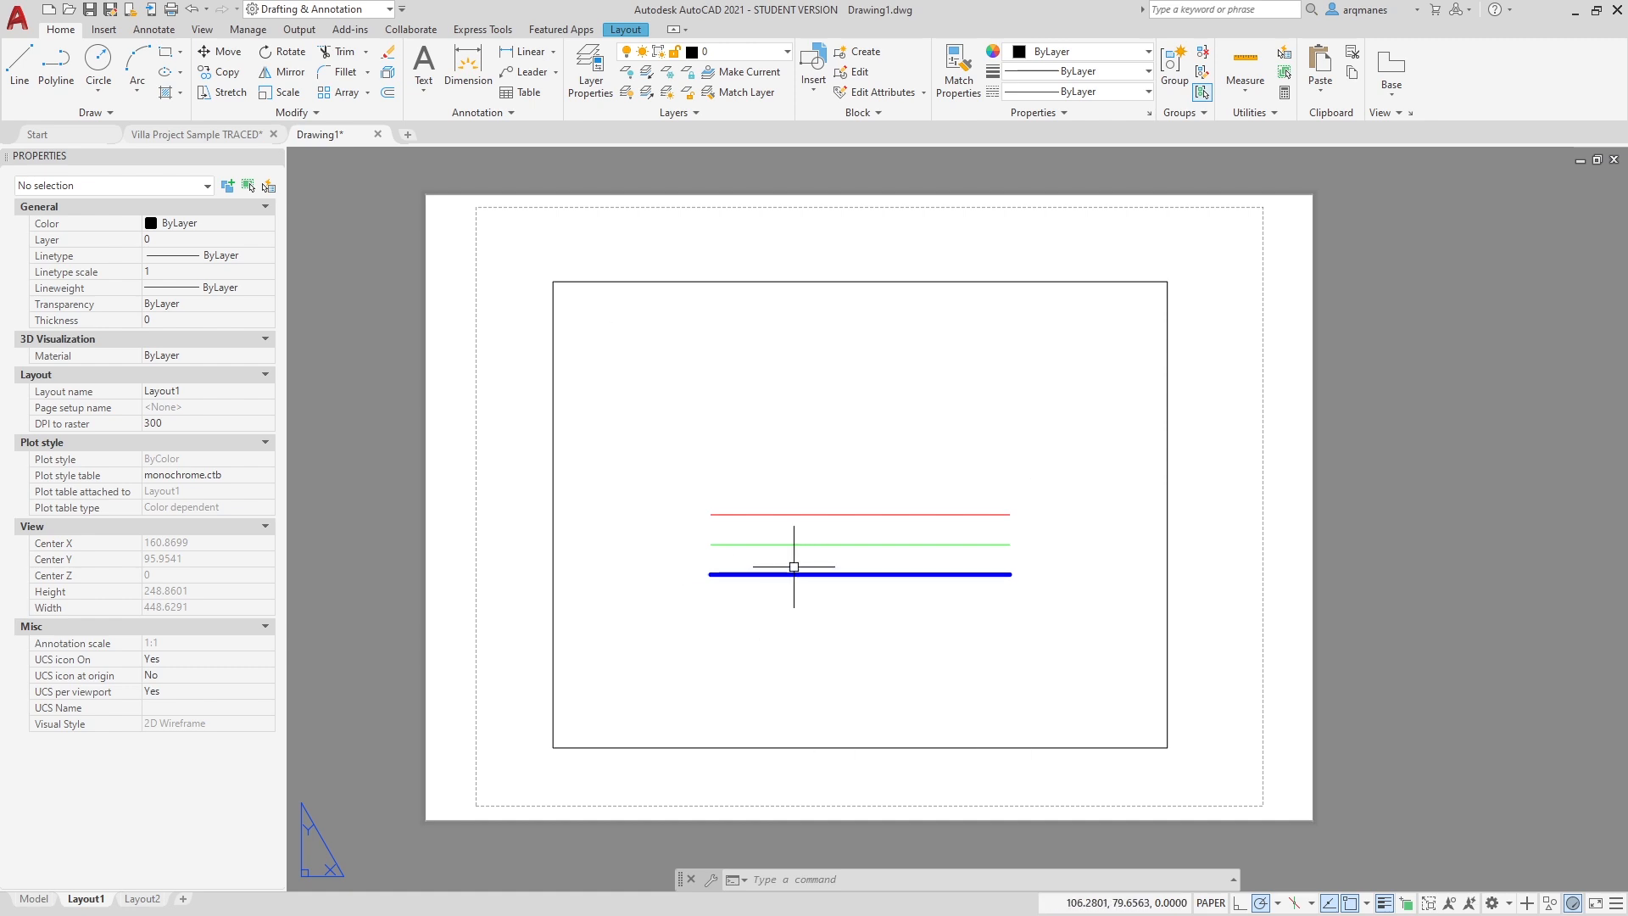
pyautogui.scroll(5, 792, 570)
pyautogui.scroll(-4, 796, 563)
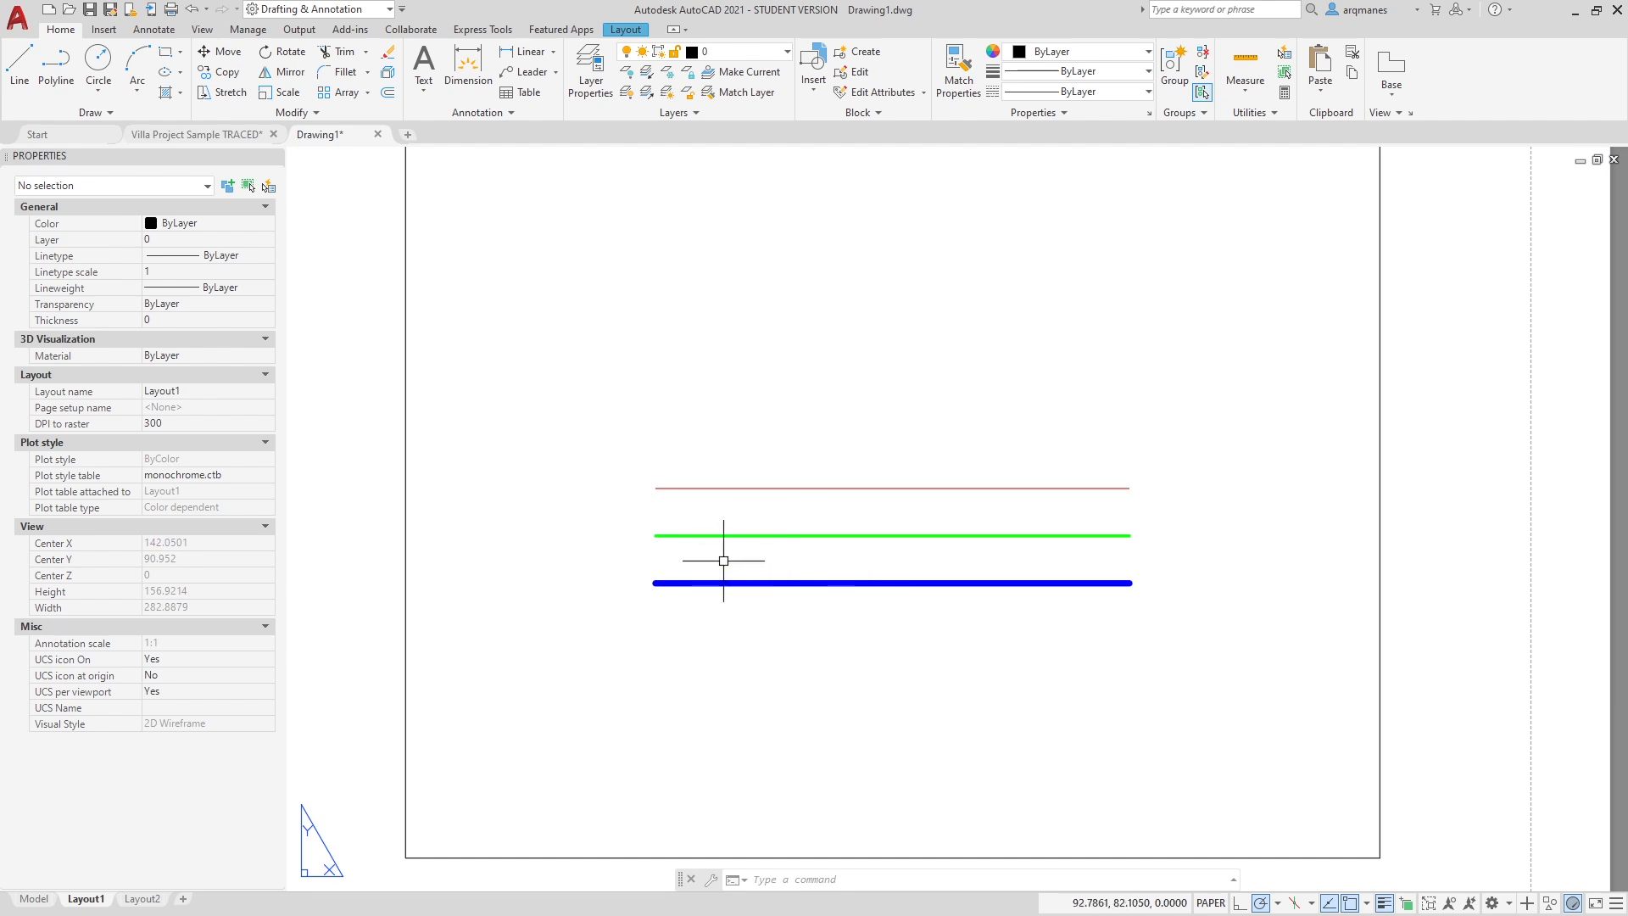
pyautogui.scroll(-2, 724, 556)
pyautogui.moveTo(723, 557); pyautogui.dragTo(703, 575, button='middle')
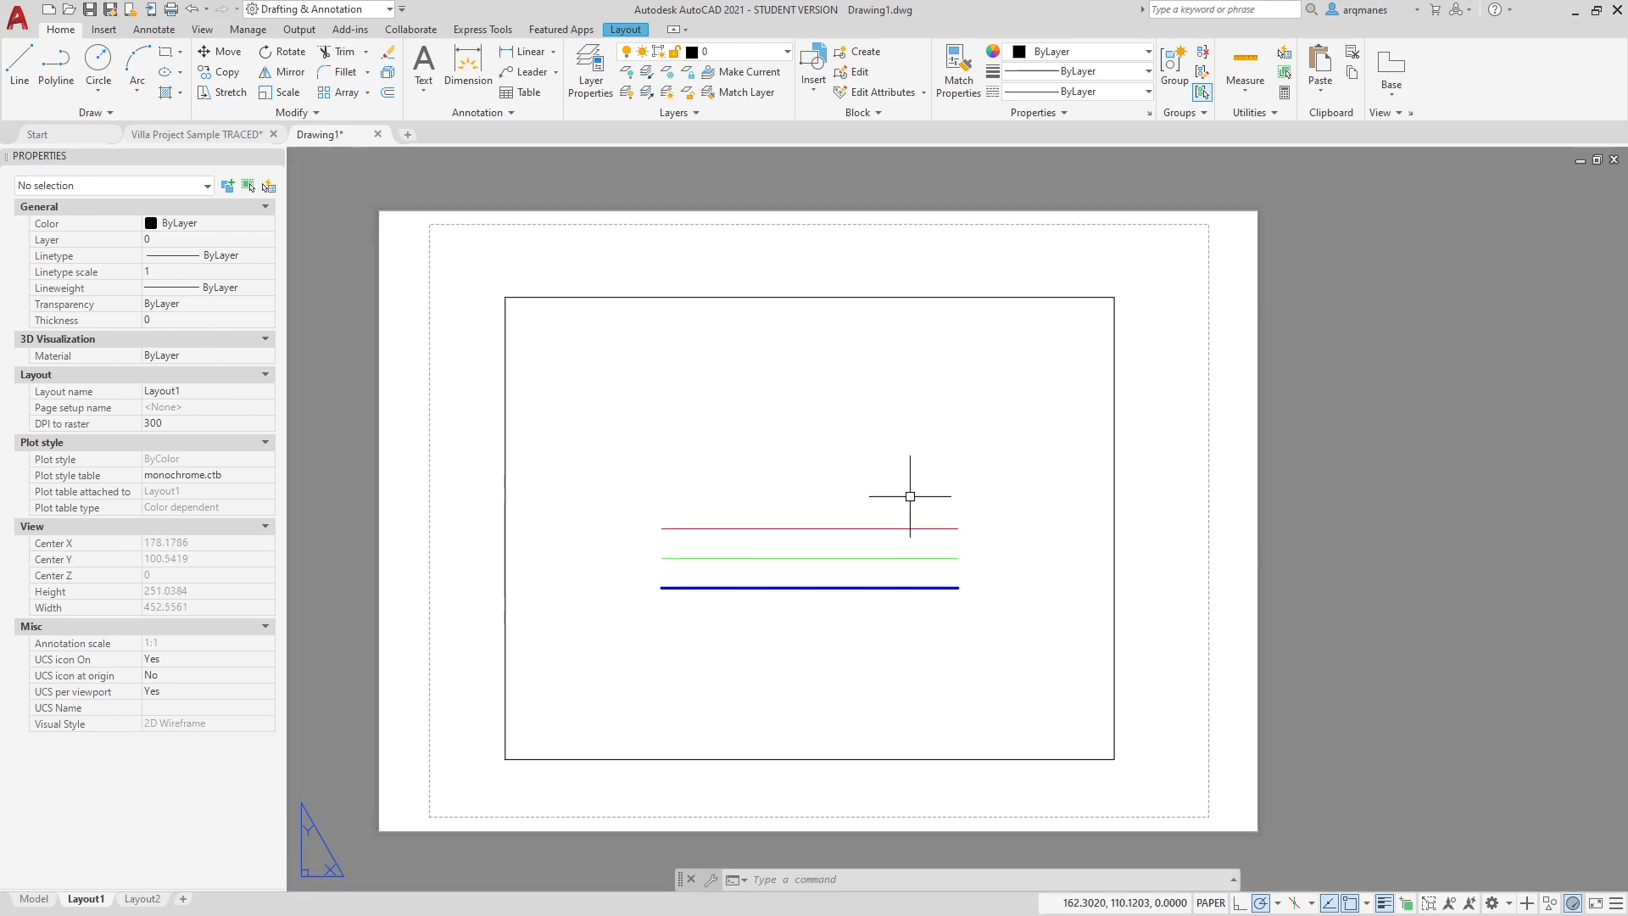
# Turn on the display of plot styles in Layout1's page setup.
pyautogui.rightClick(84, 902)
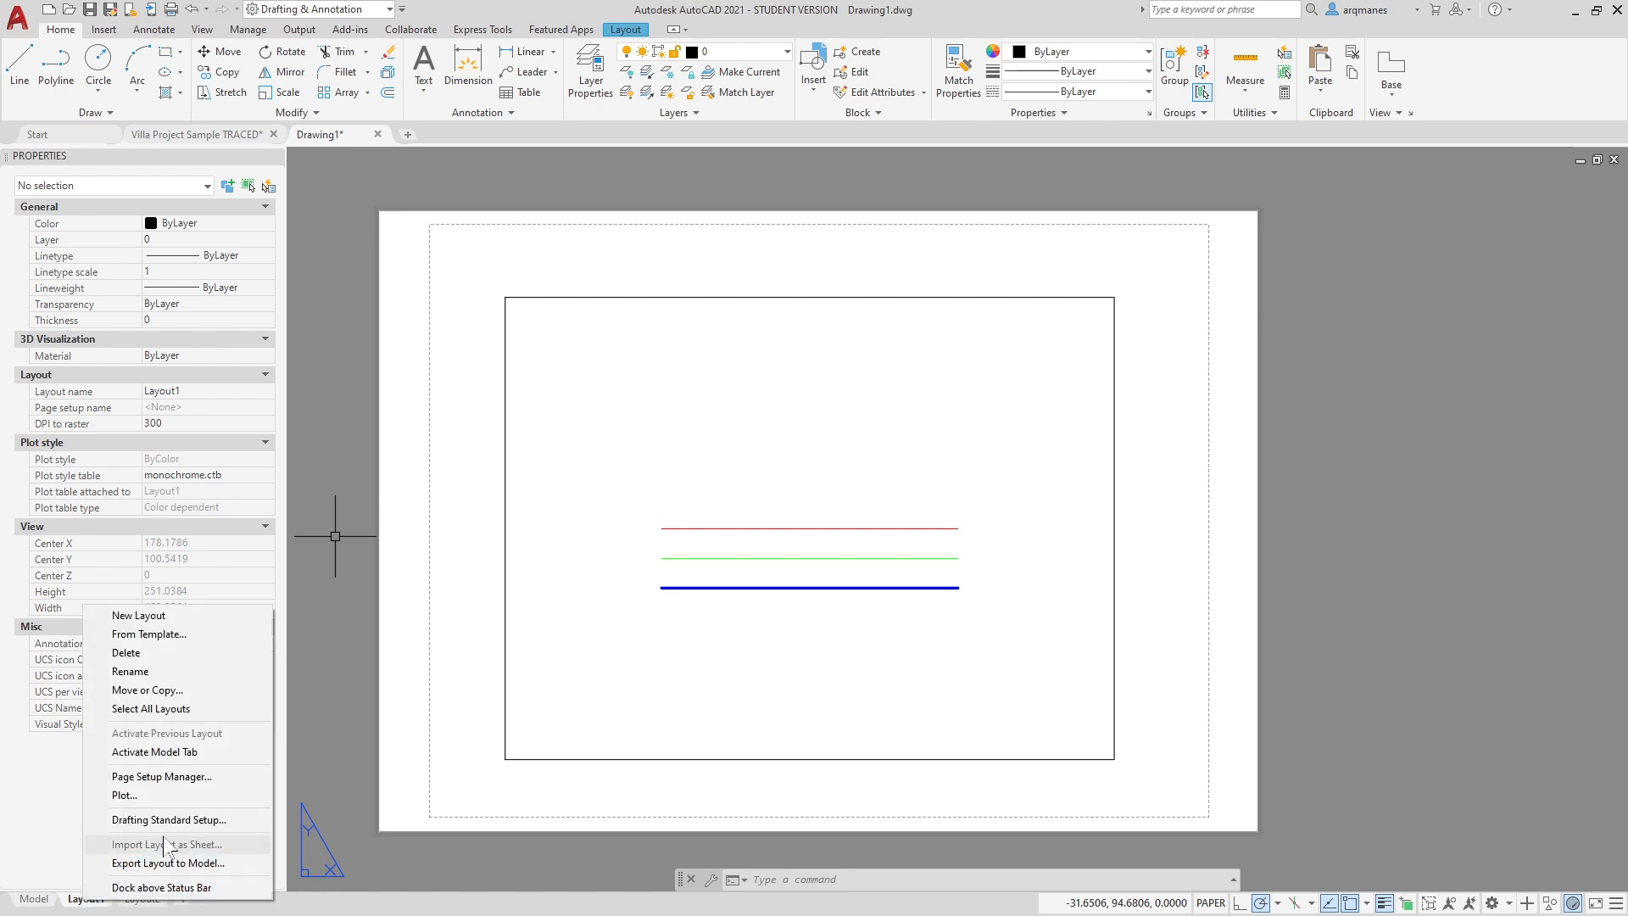
pyautogui.click(161, 776)
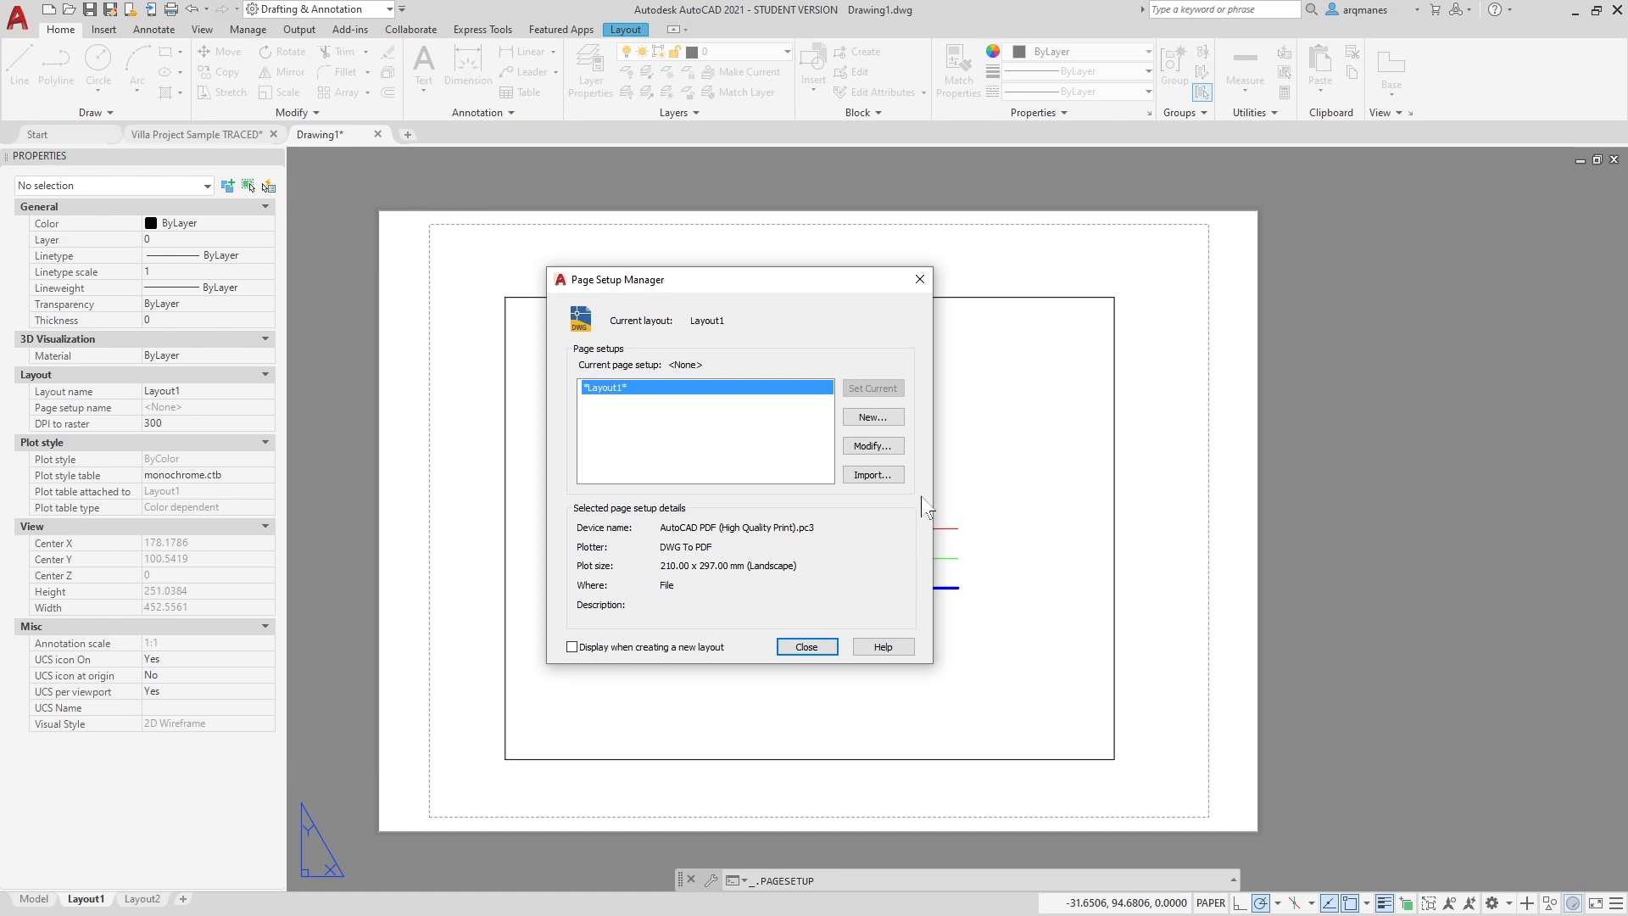
pyautogui.click(873, 446)
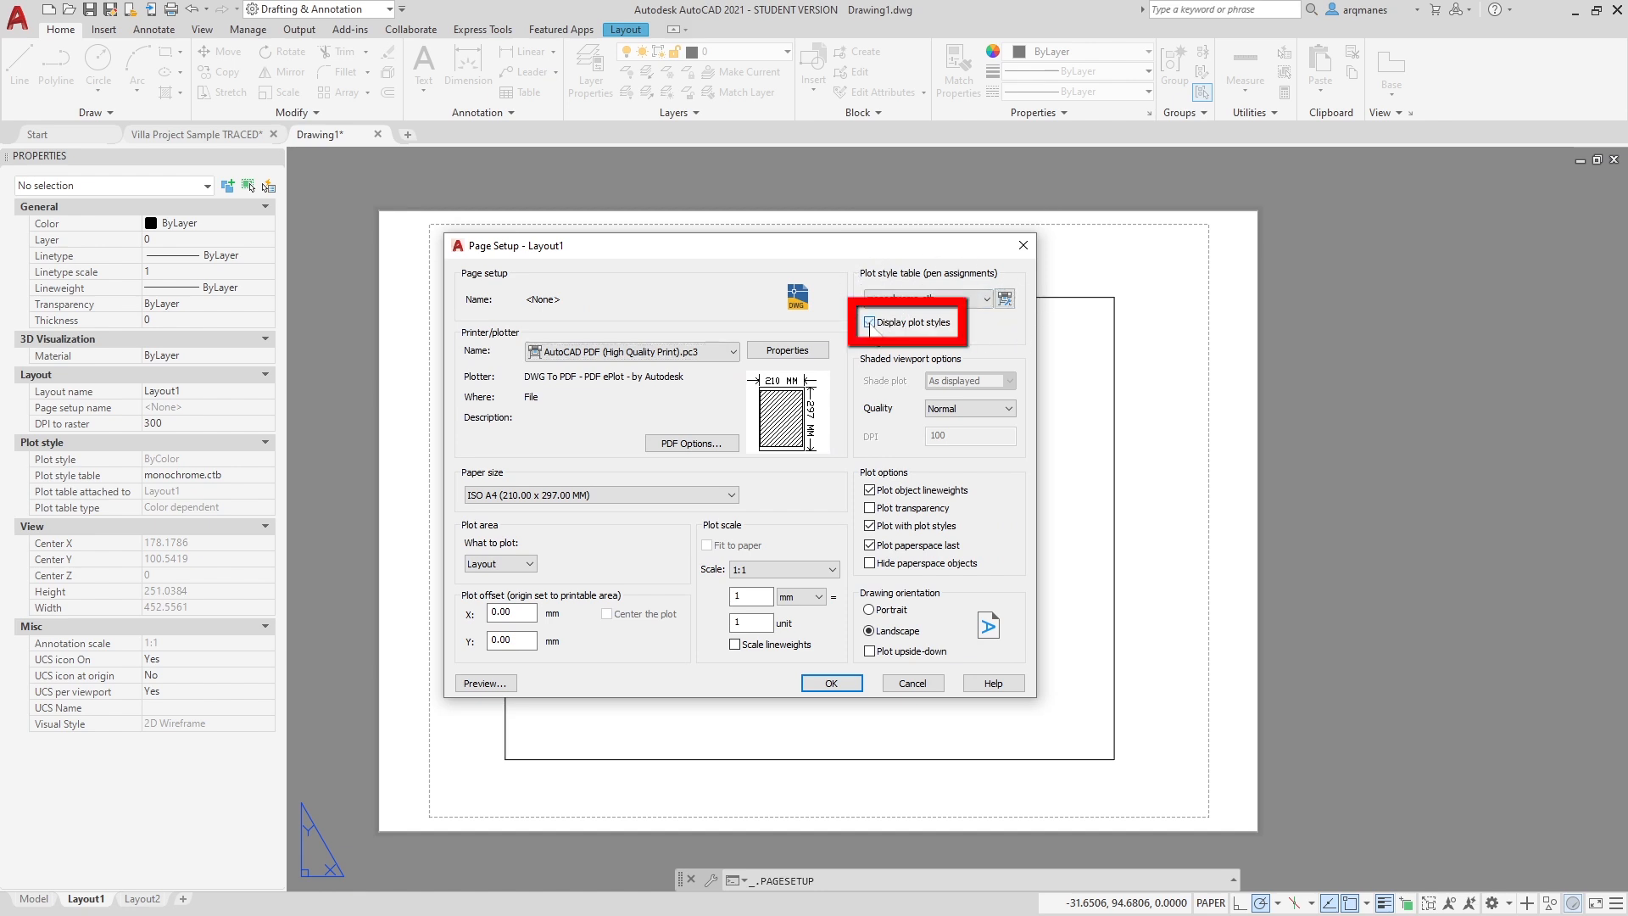
pyautogui.click(835, 681)
pyautogui.click(808, 647)
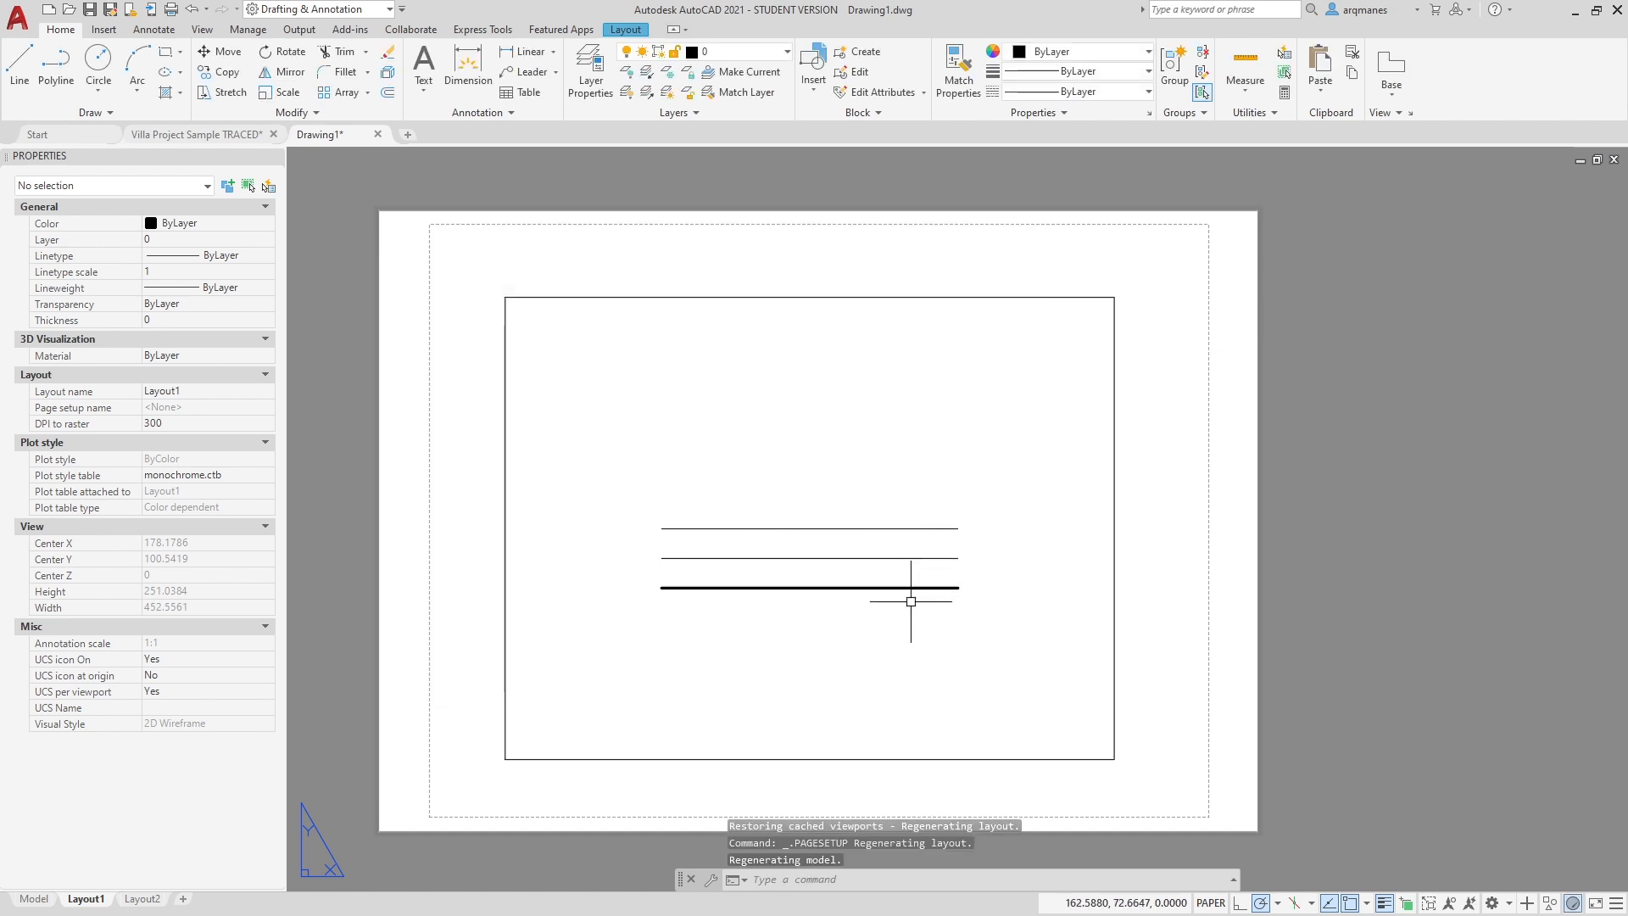
# Examine the colour and thickness of the three lines in Layout1 up close and with the whole sheet in view.
pyautogui.scroll(6, 898, 632)
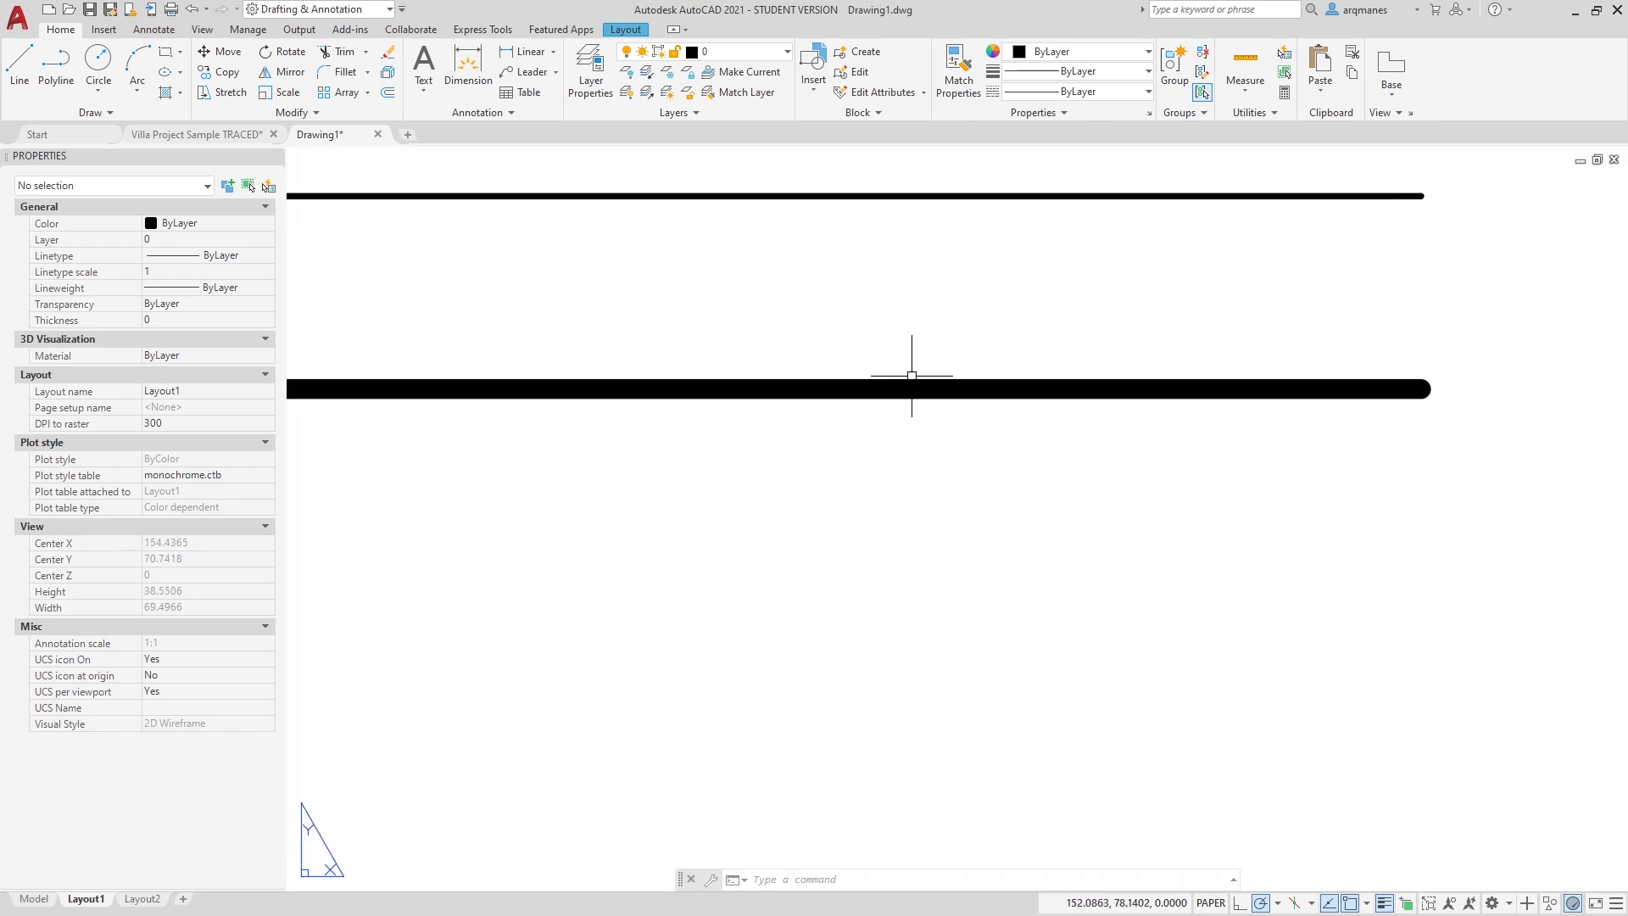
pyautogui.scroll(-7, 911, 376)
pyautogui.scroll(1, 893, 520)
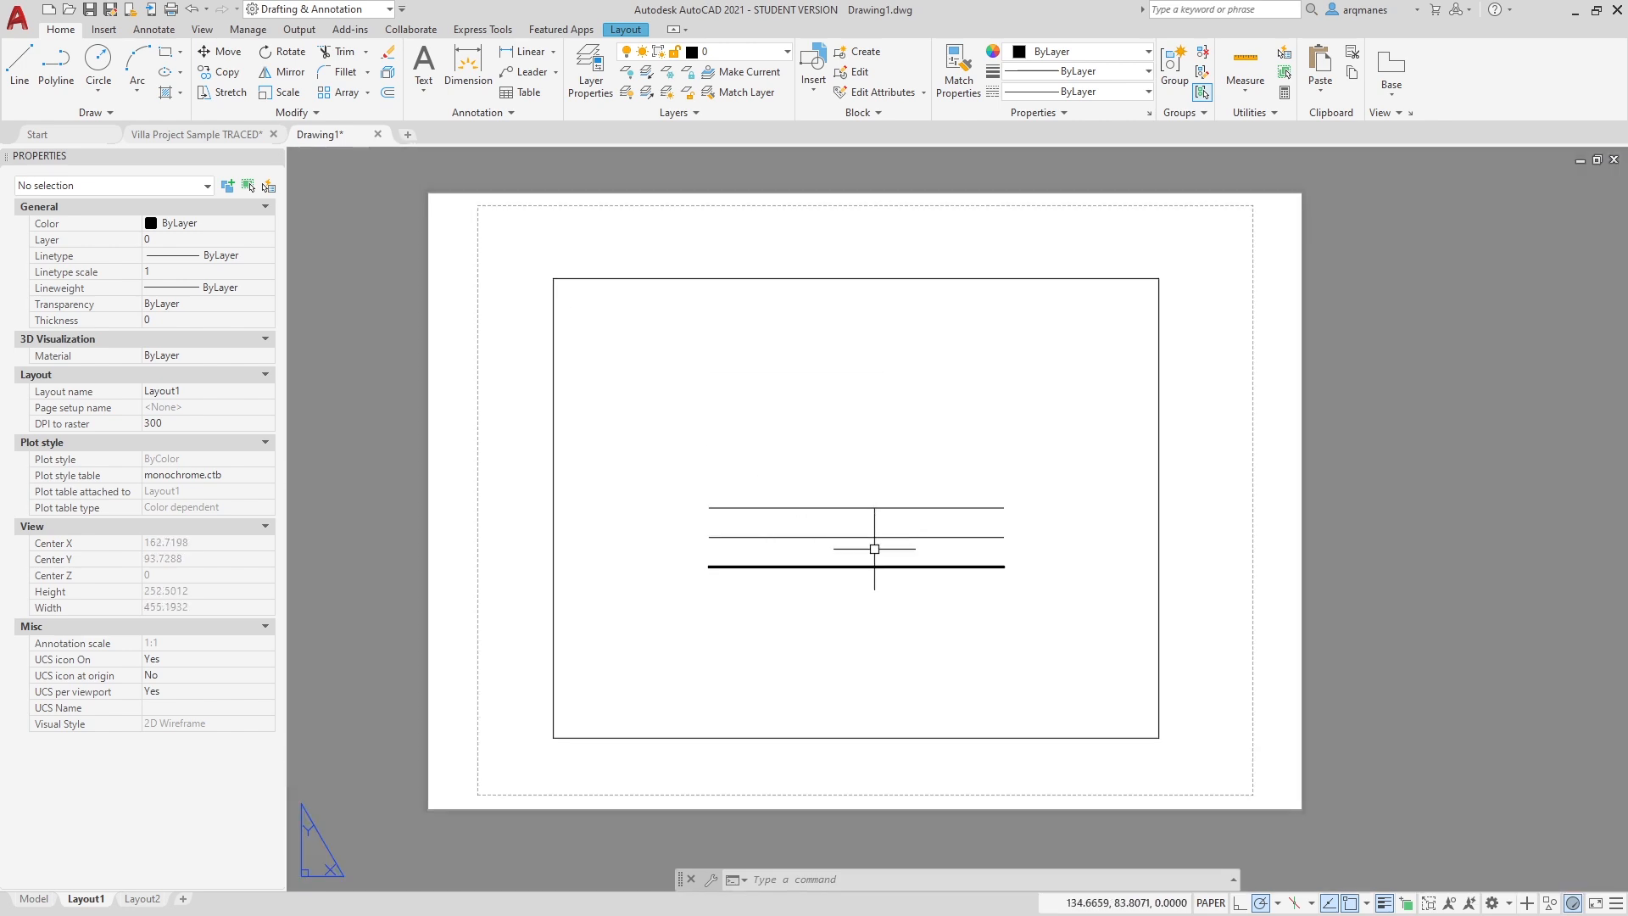
pyautogui.scroll(16, 872, 542)
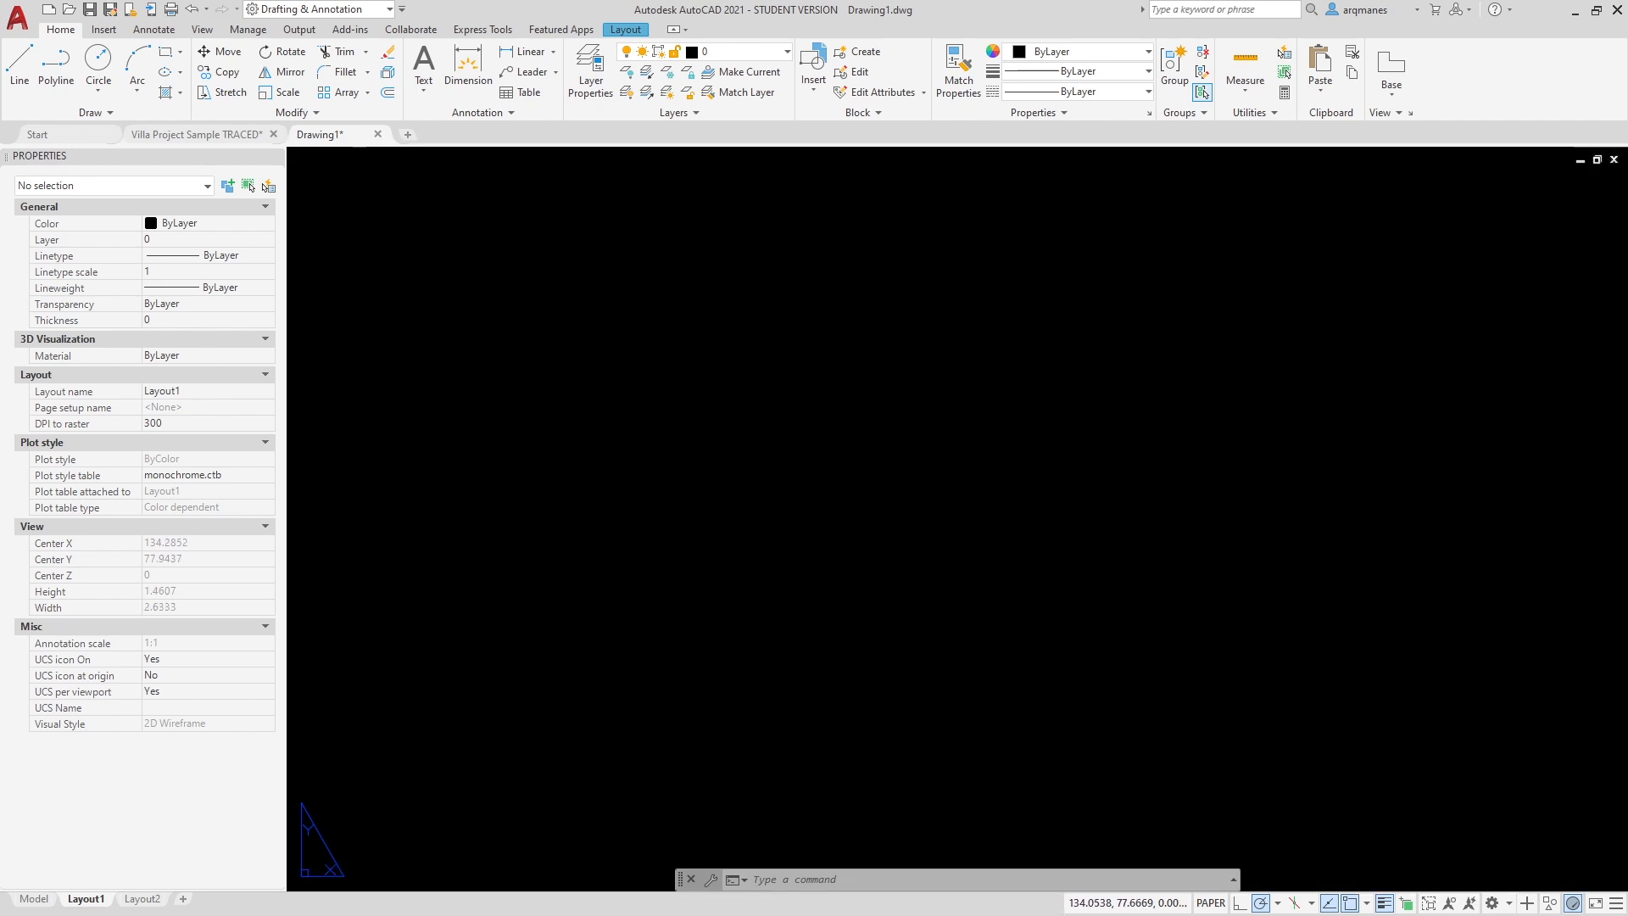
pyautogui.scroll(-12, 781, 472)
pyautogui.scroll(6, 770, 450)
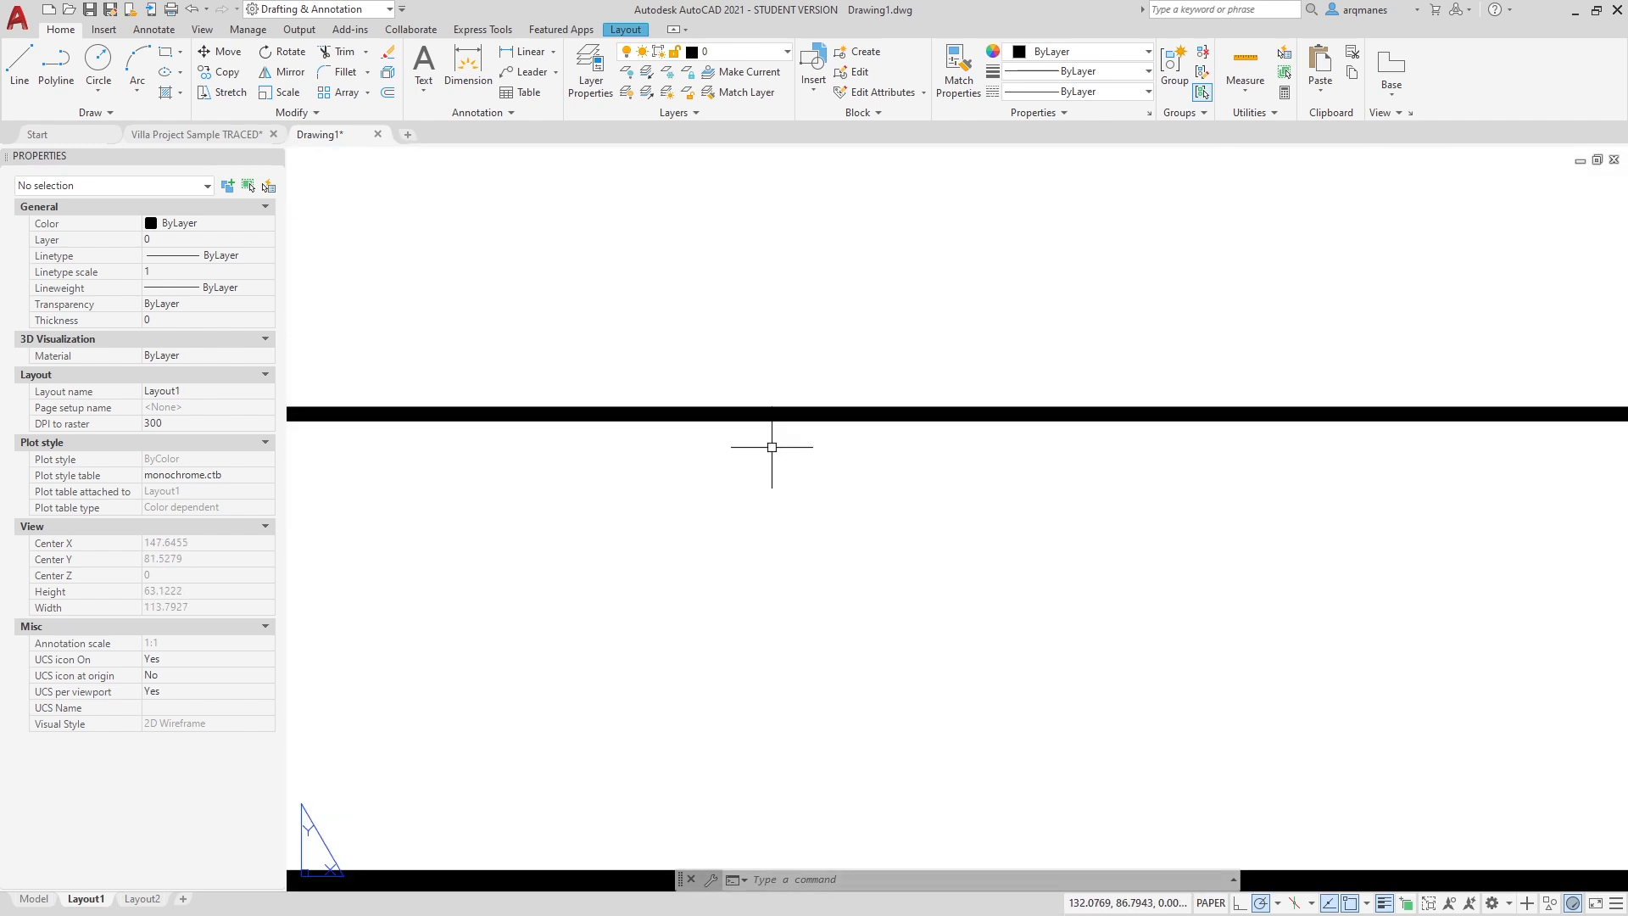
pyautogui.scroll(3, 767, 380)
pyautogui.scroll(-13, 764, 424)
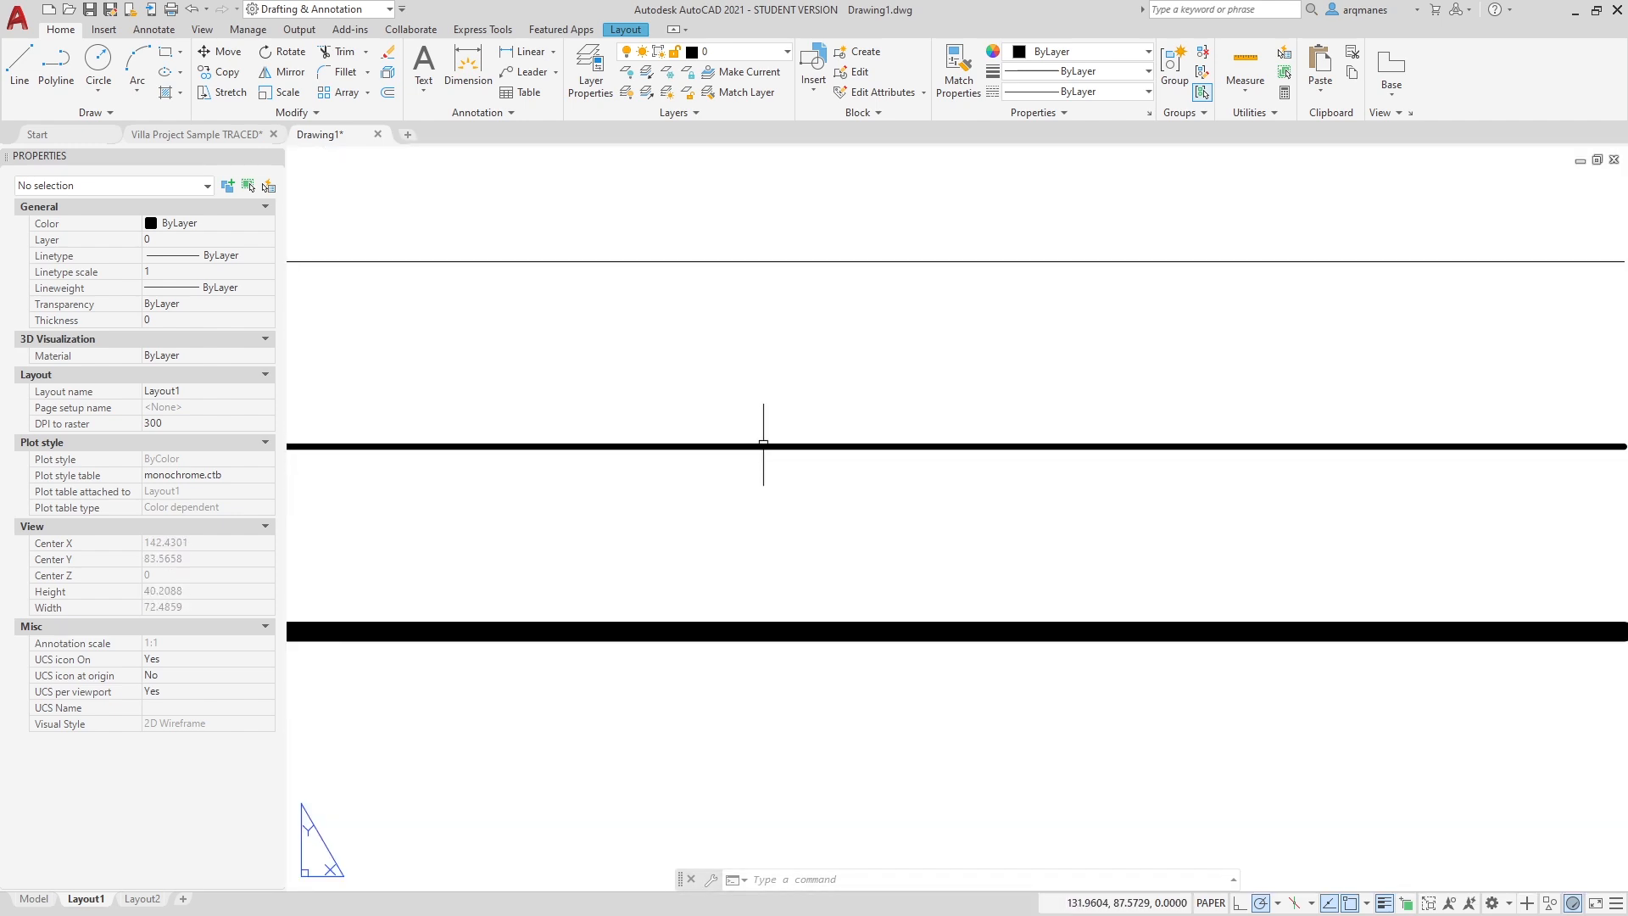
pyautogui.scroll(-2, 785, 440)
pyautogui.scroll(-2, 774, 428)
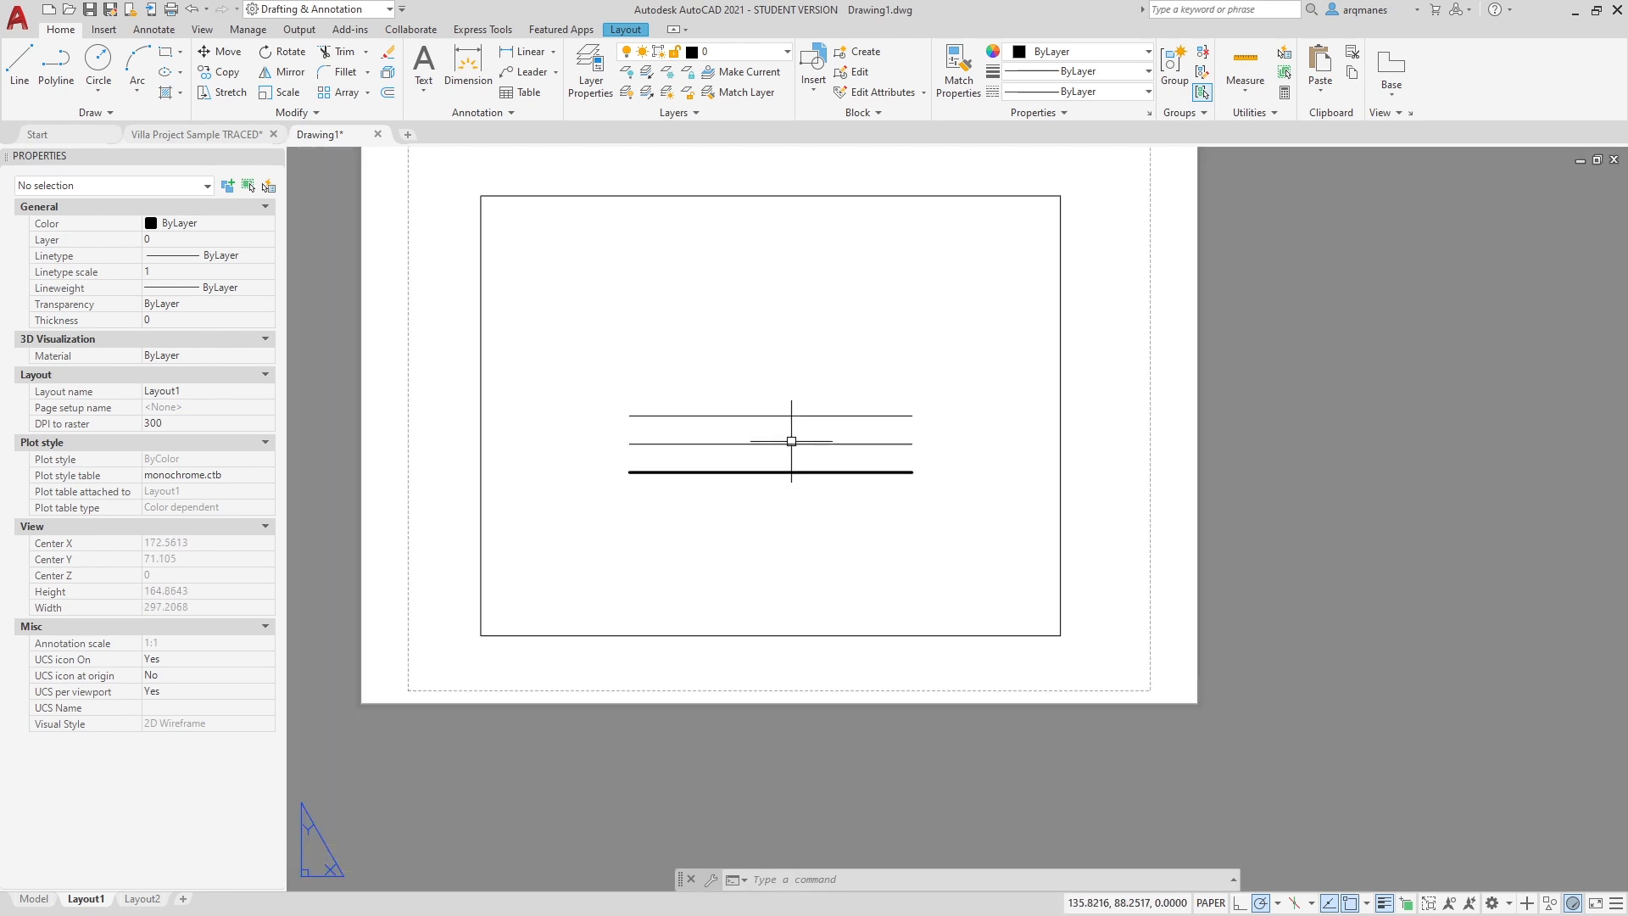
pyautogui.moveTo(774, 428); pyautogui.dragTo(774, 501, button='middle')
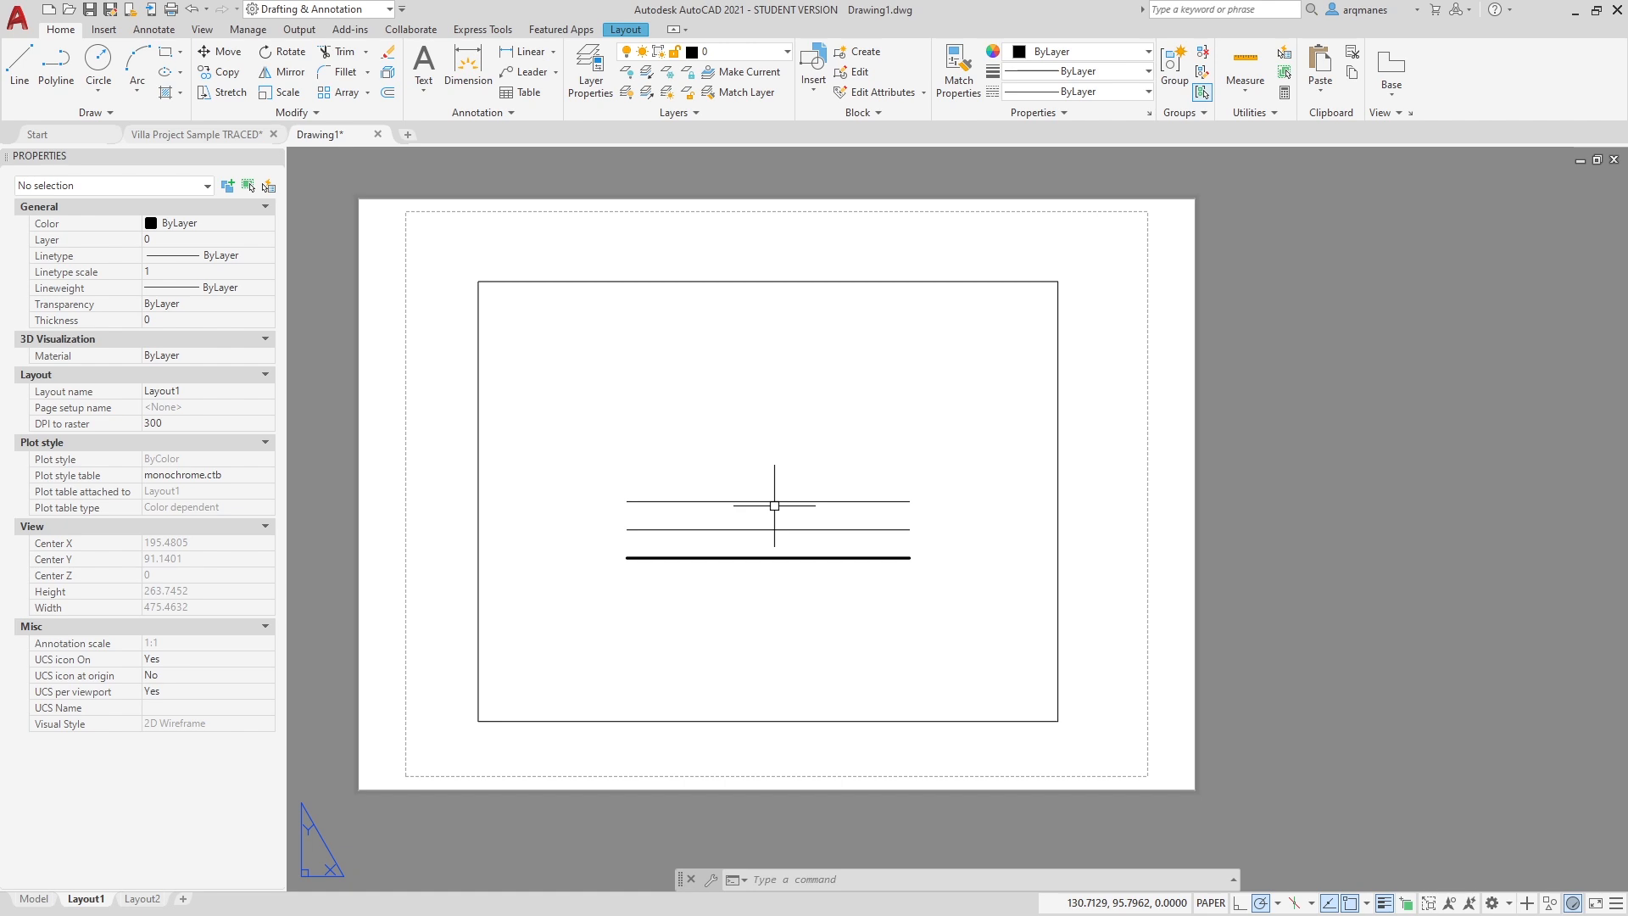
# Set Color 1 in the monochrome.ctb plot style table to plot in cyan with a 2.0000 mm lineweight, and save the table.
pyautogui.hotkey('ctrl', 'p')
pyautogui.click(1100, 288)
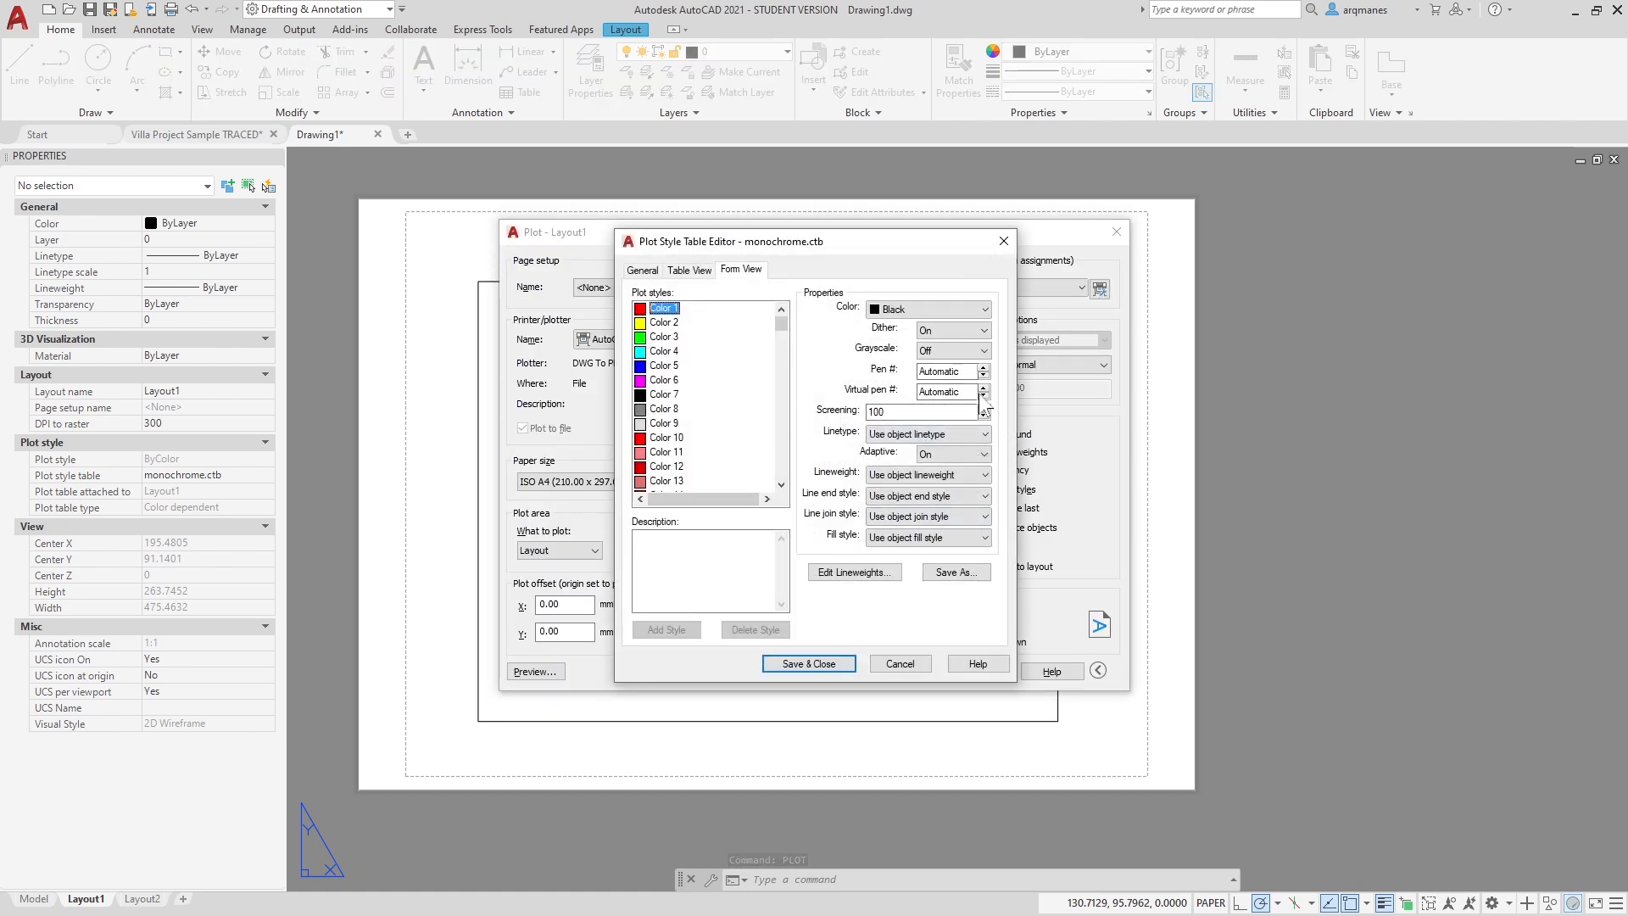
pyautogui.click(930, 309)
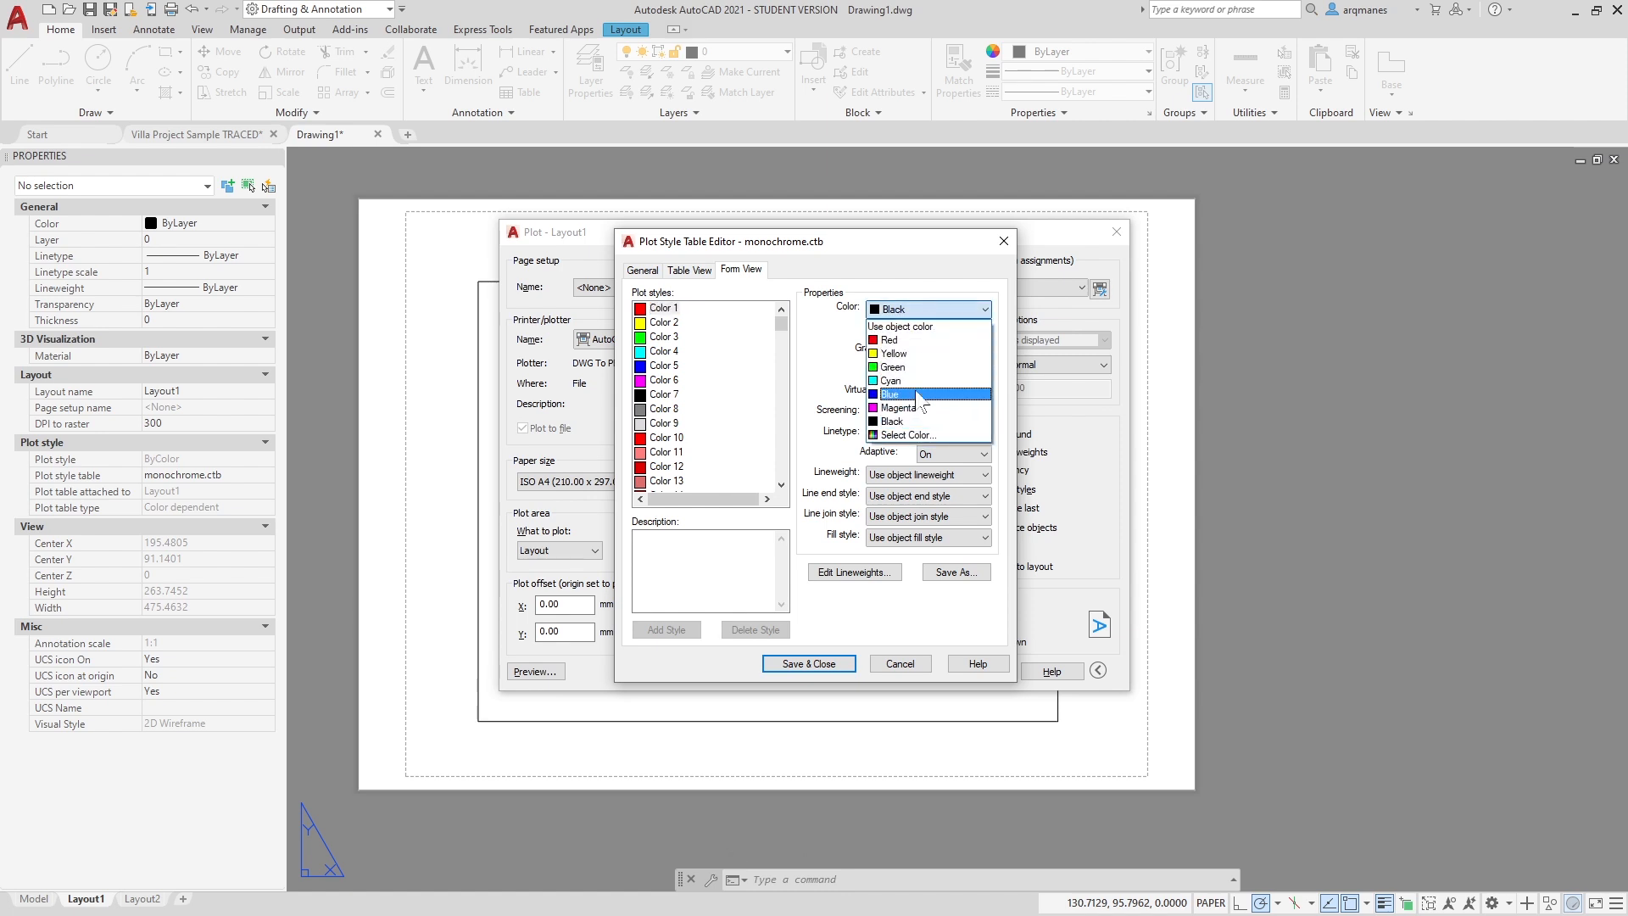
pyautogui.click(922, 383)
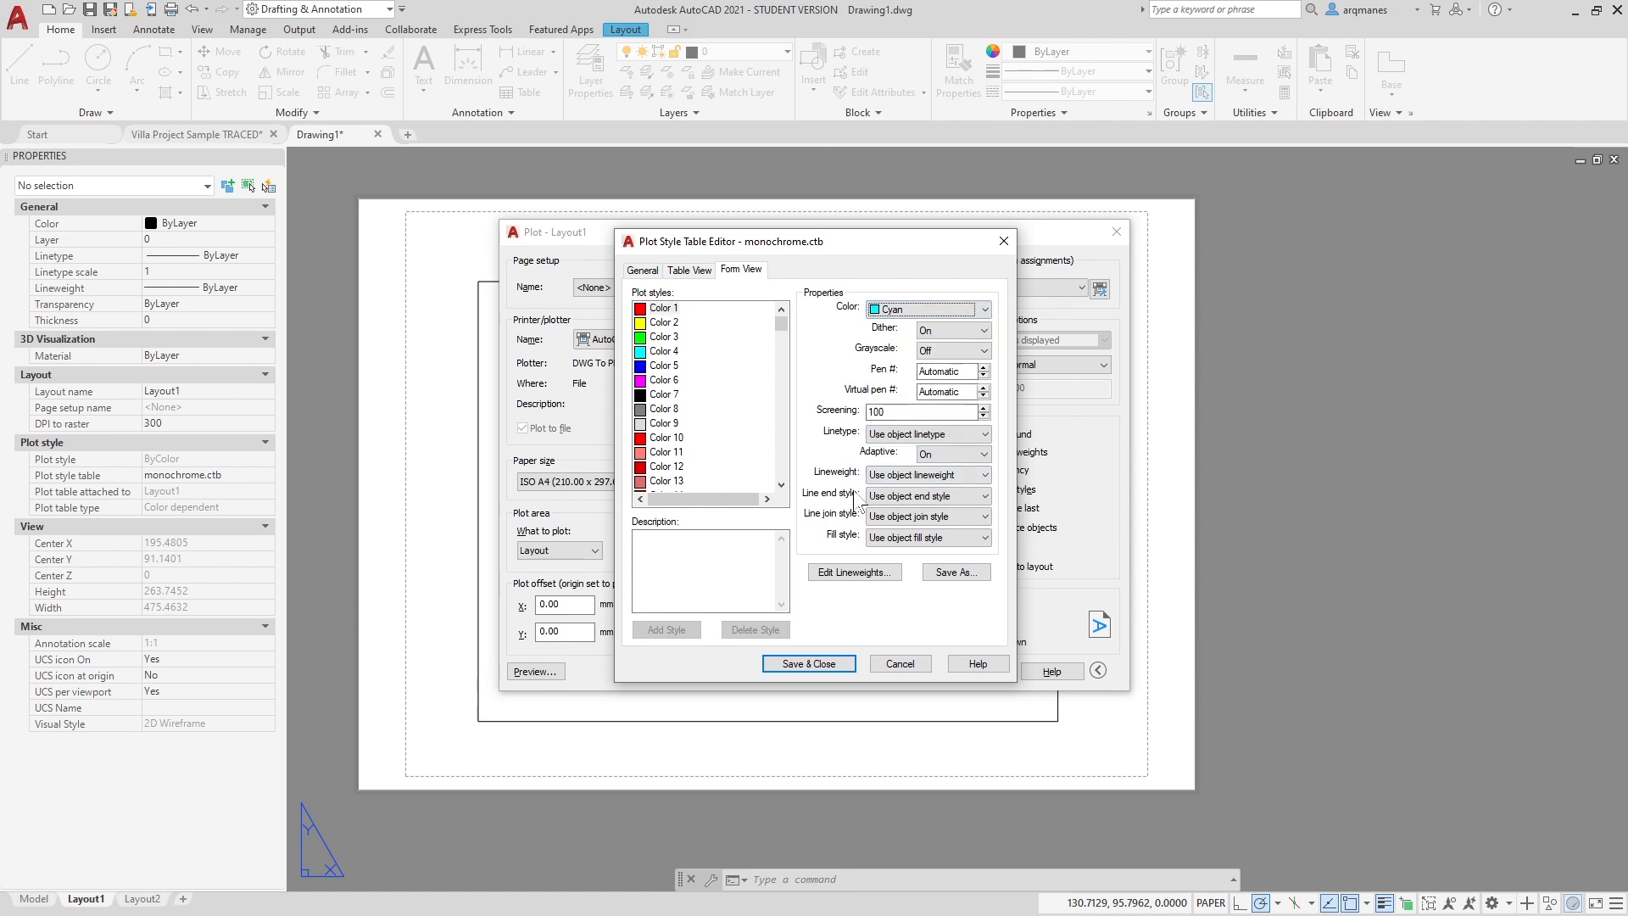
pyautogui.click(944, 477)
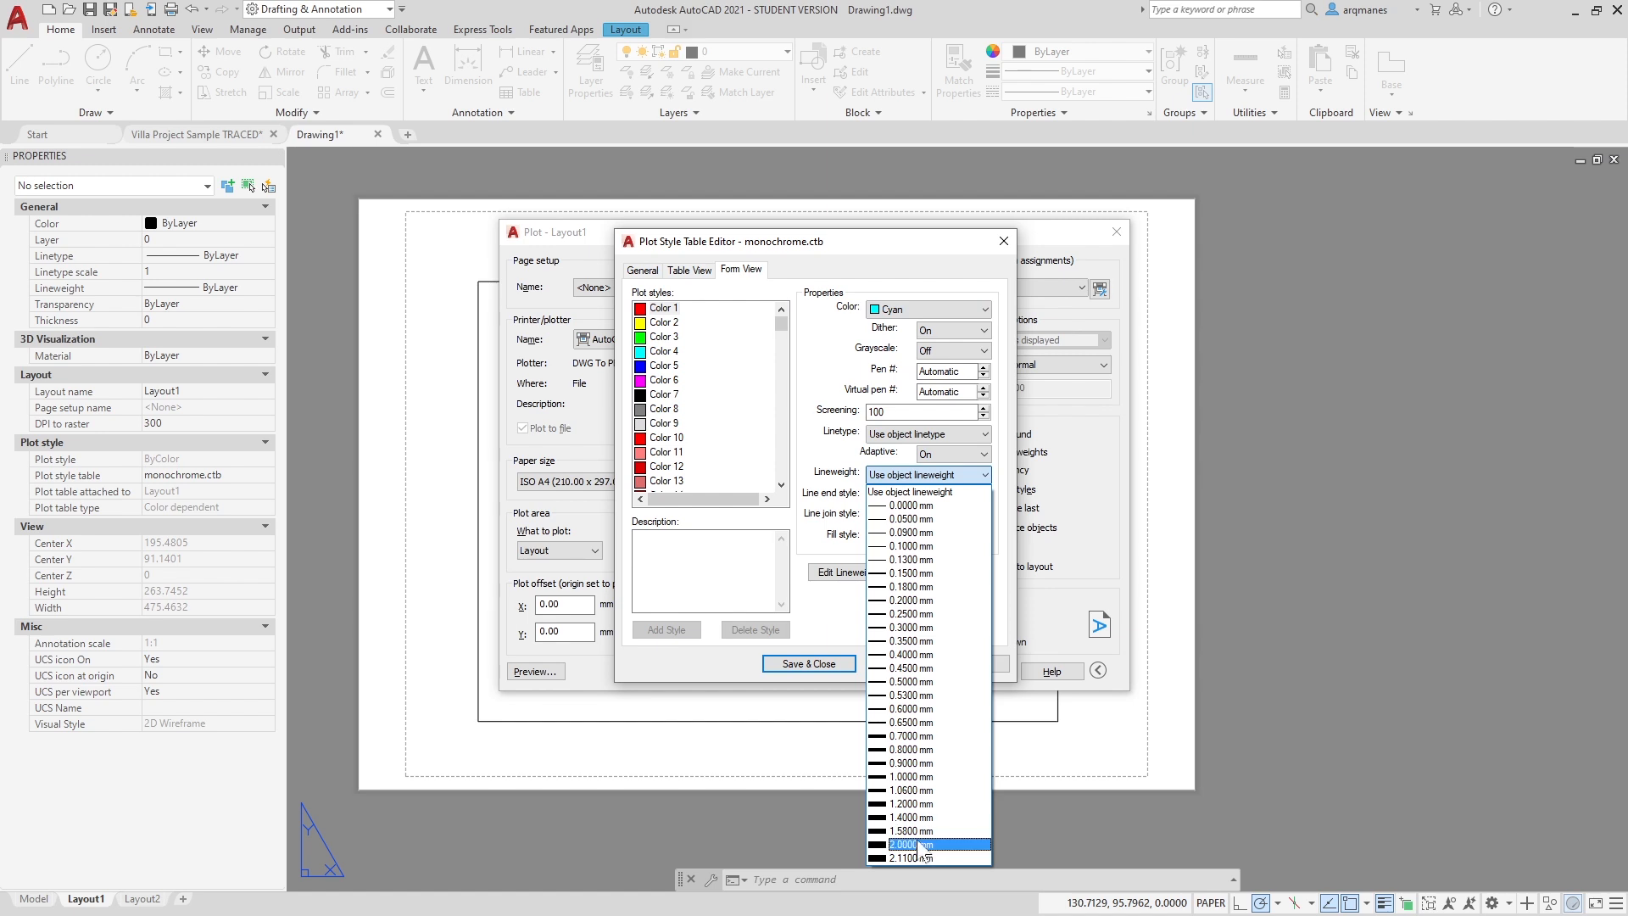
pyautogui.click(917, 839)
pyautogui.click(814, 664)
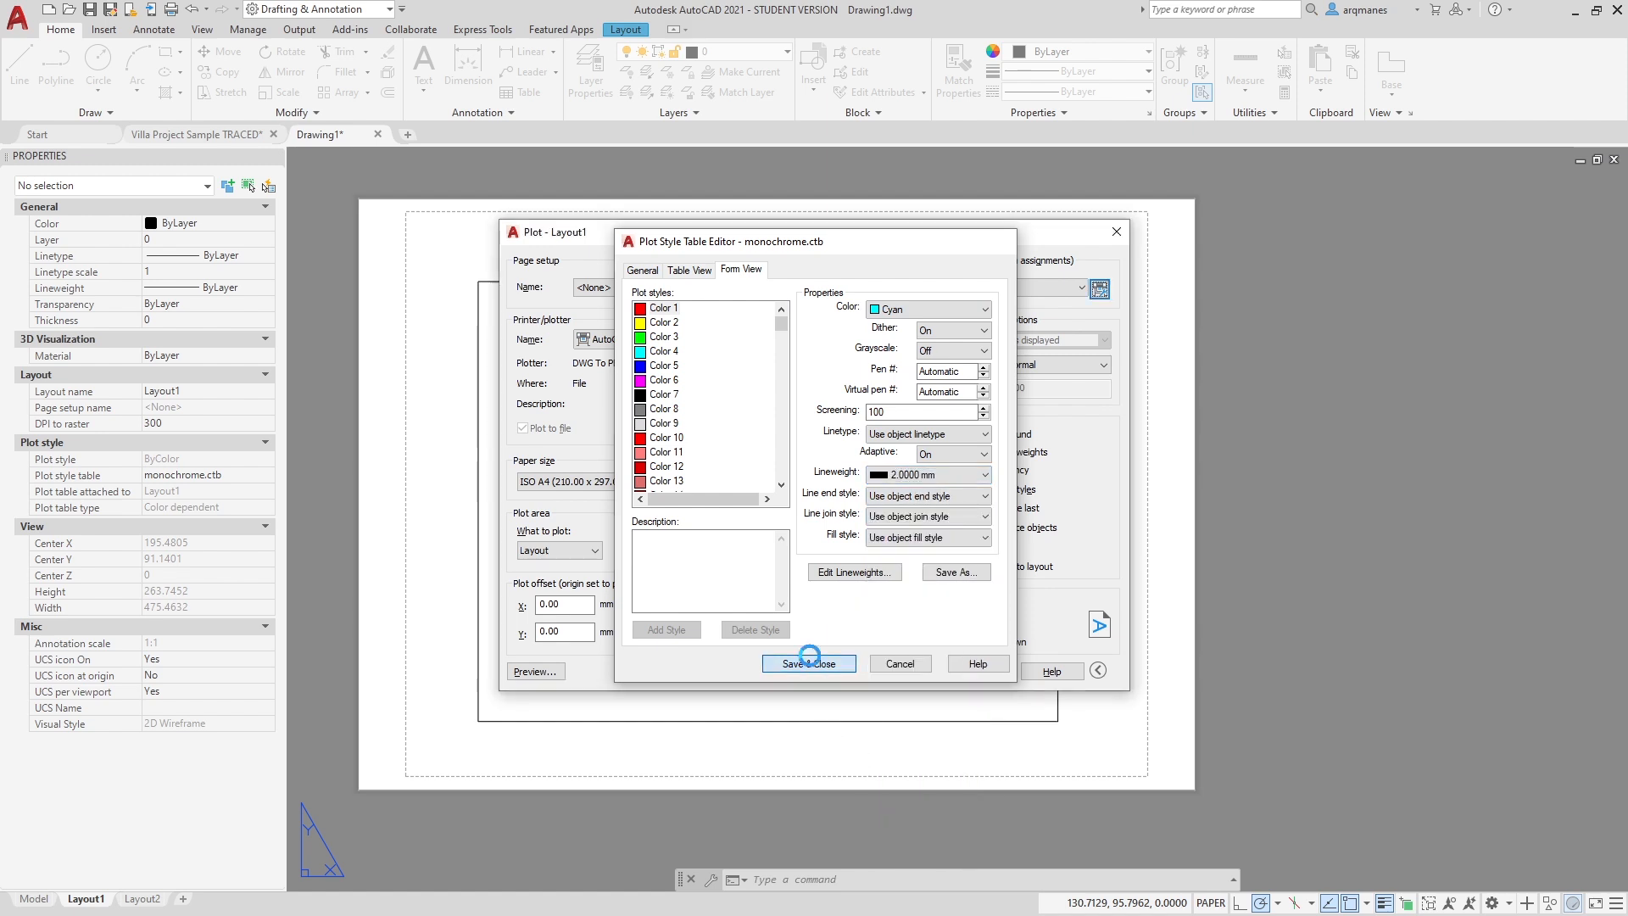
# Leave the plot setup, regenerate all viewports, and compare the cyan line's thickness with the other lines at different zoom levels.
pyautogui.press('Escape')
pyautogui.write('regenall')
pyautogui.press('Return')
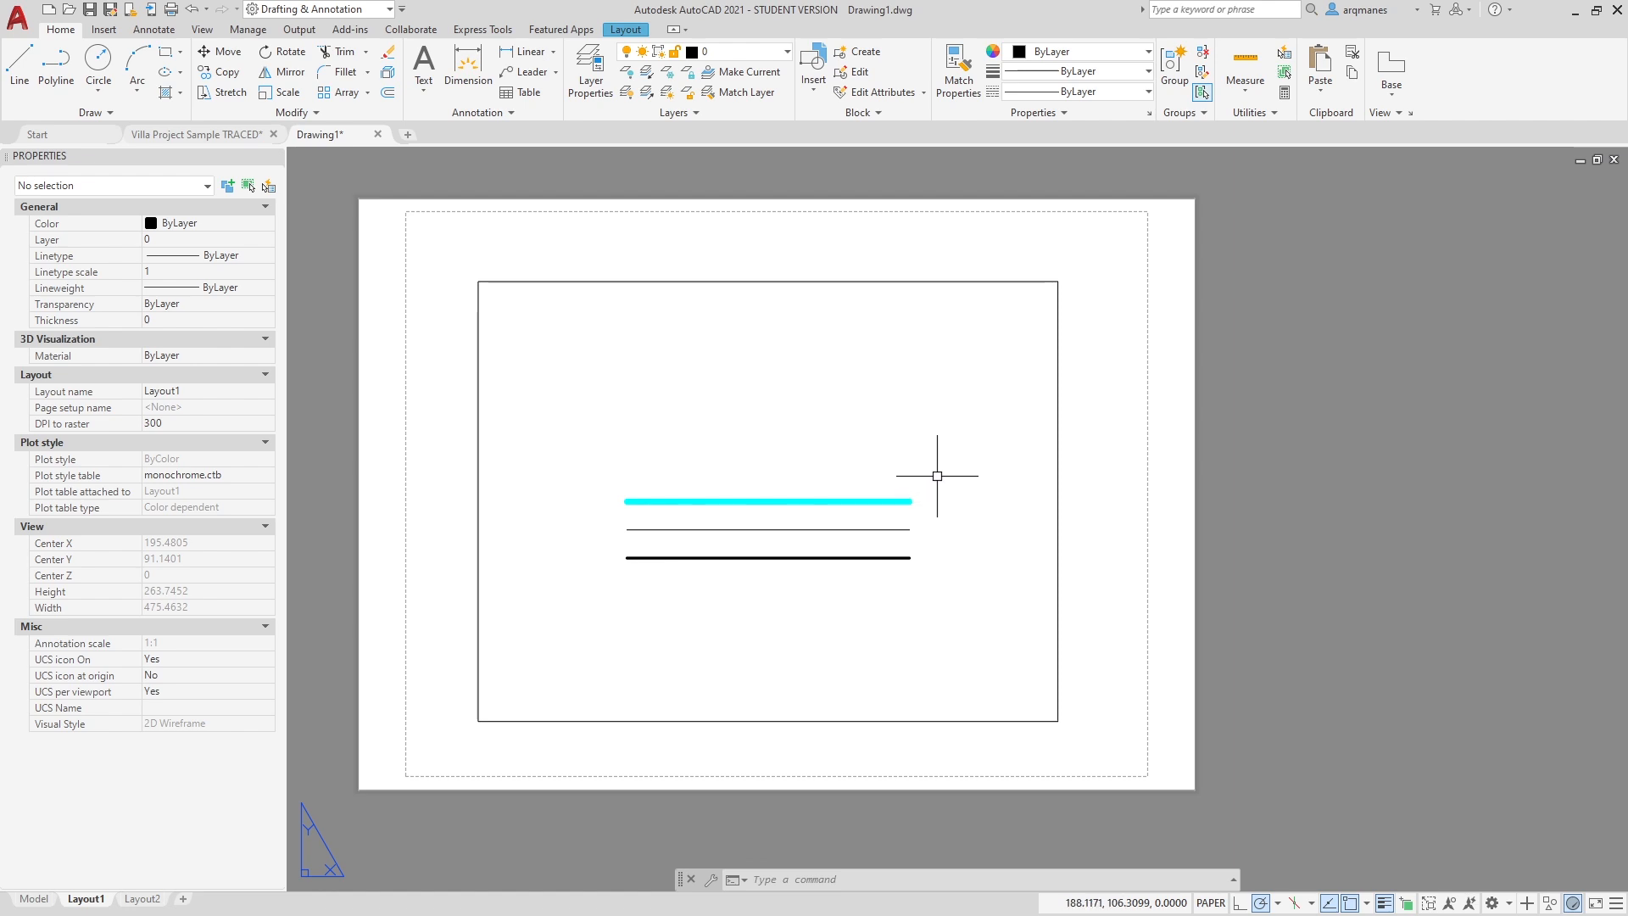
pyautogui.scroll(4, 863, 514)
pyautogui.moveTo(865, 512); pyautogui.dragTo(939, 493, button='middle')
pyautogui.scroll(-5, 887, 461)
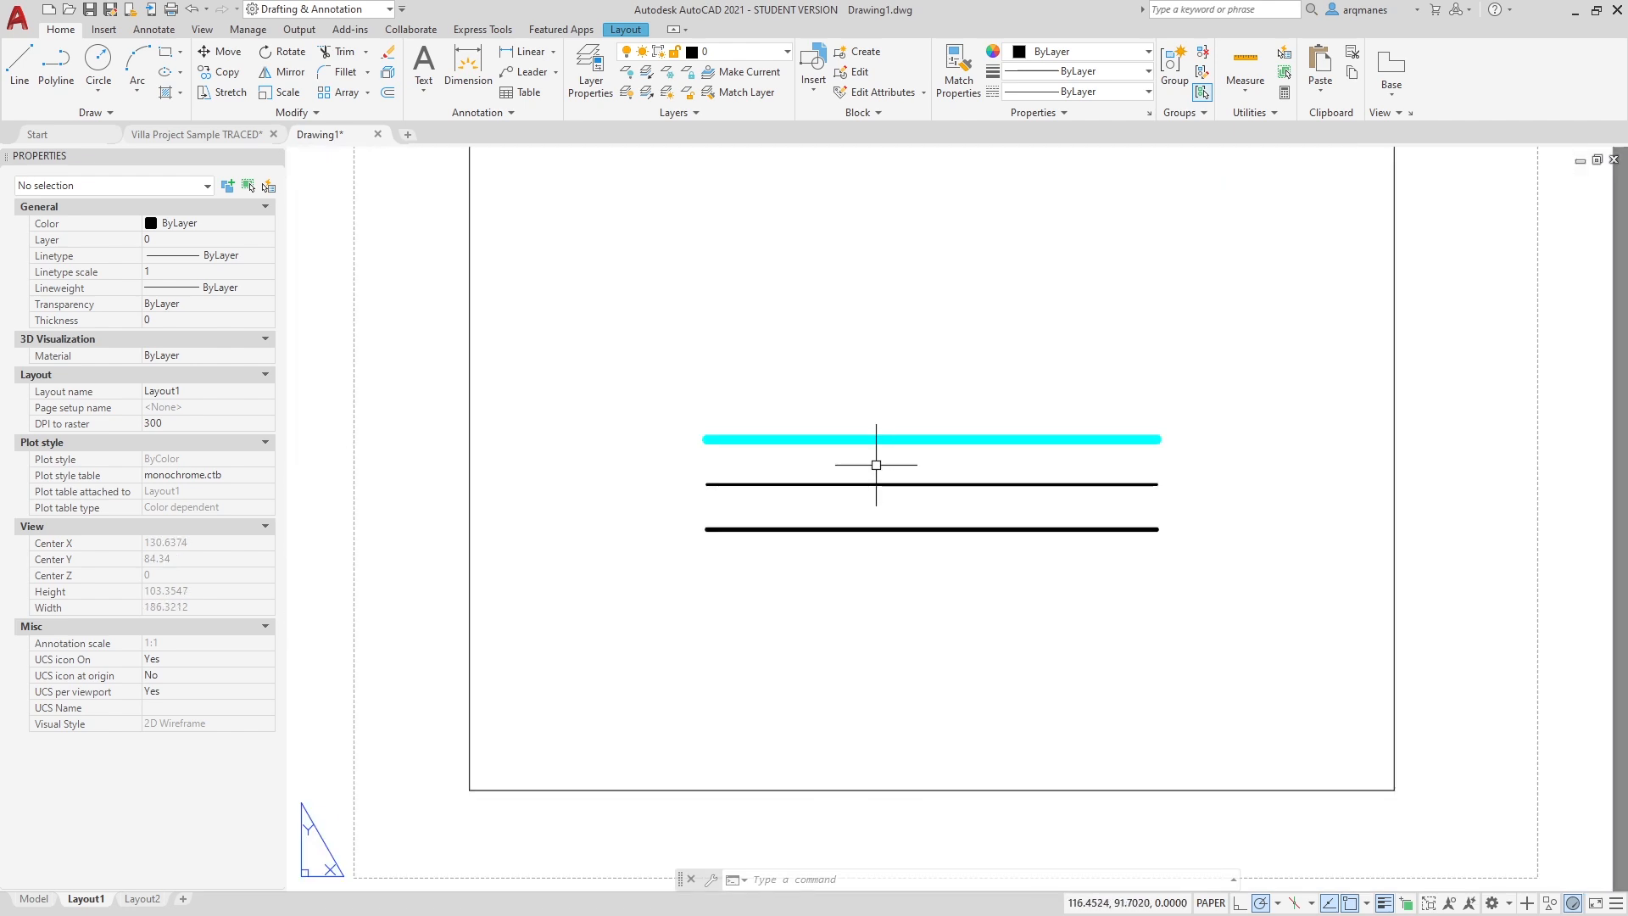
pyautogui.scroll(2, 836, 400)
pyautogui.moveTo(839, 424); pyautogui.dragTo(837, 486, button='middle')
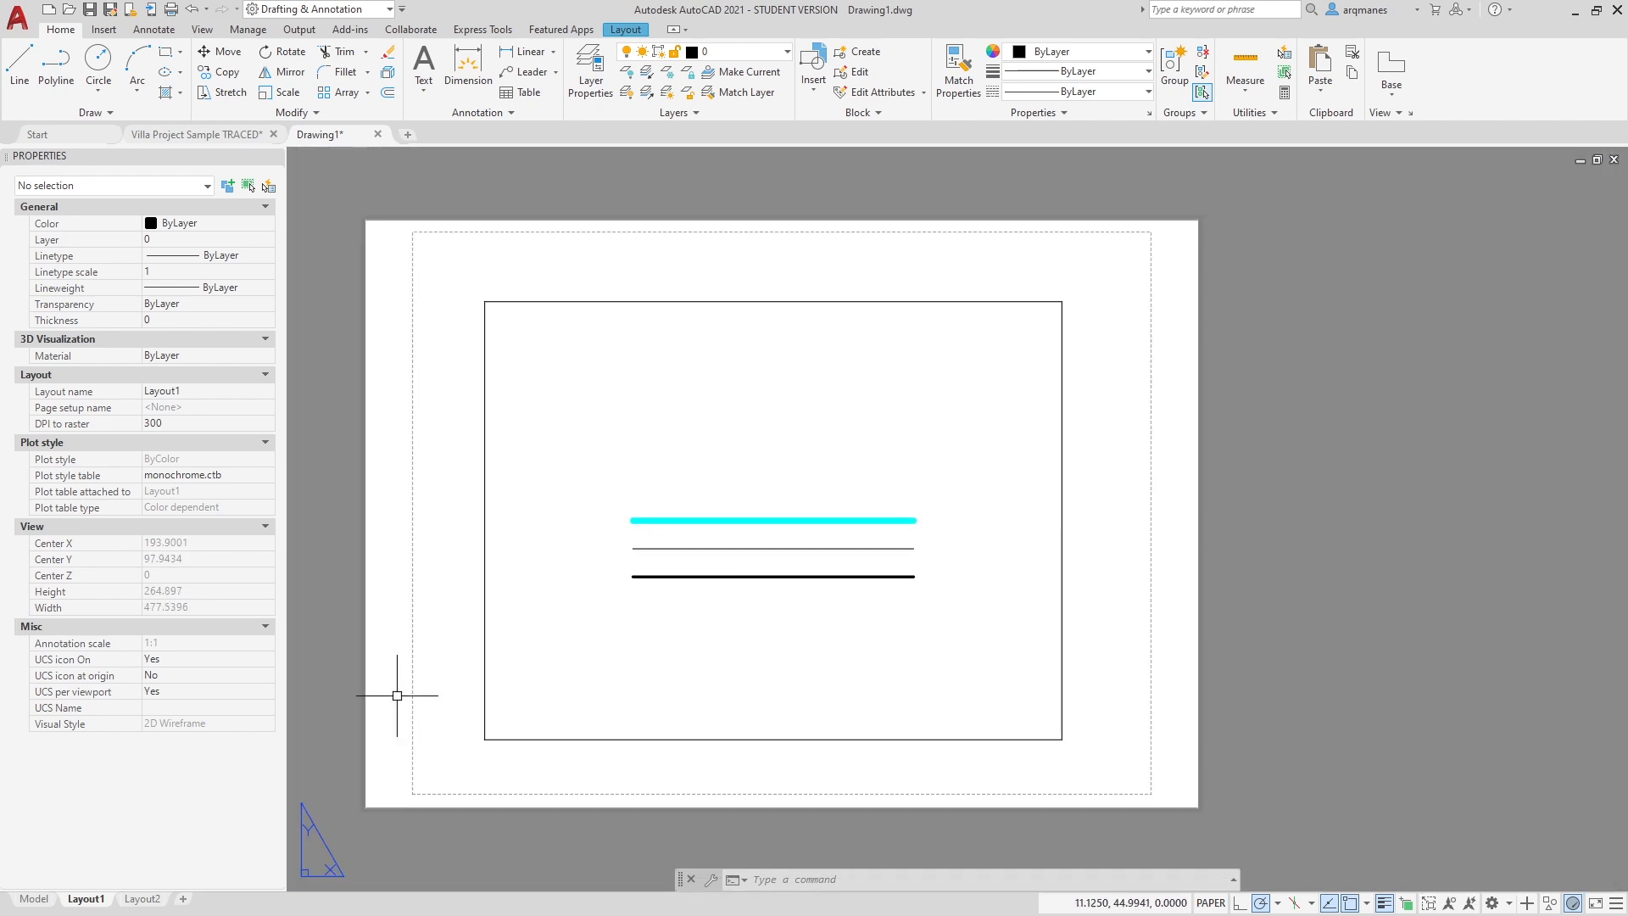
# Through Layout1's page setup, set Color 1 in monochrome.ctb to use object color and use object lineweight, and save the changes.
pyautogui.rightClick(80, 903)
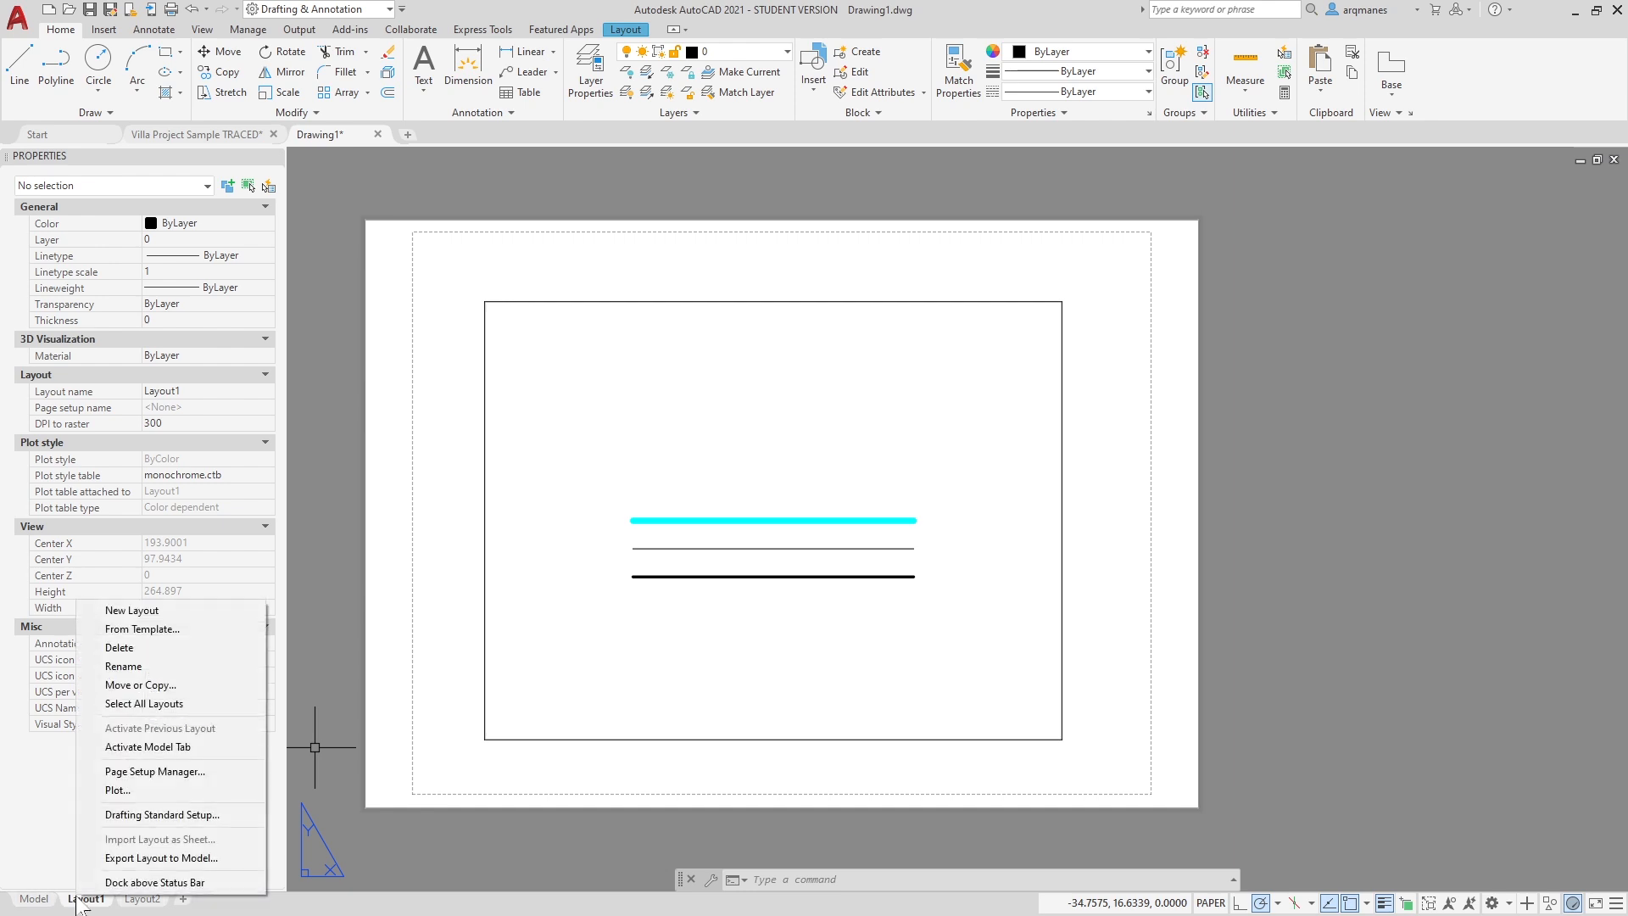
pyautogui.click(127, 770)
pyautogui.click(881, 447)
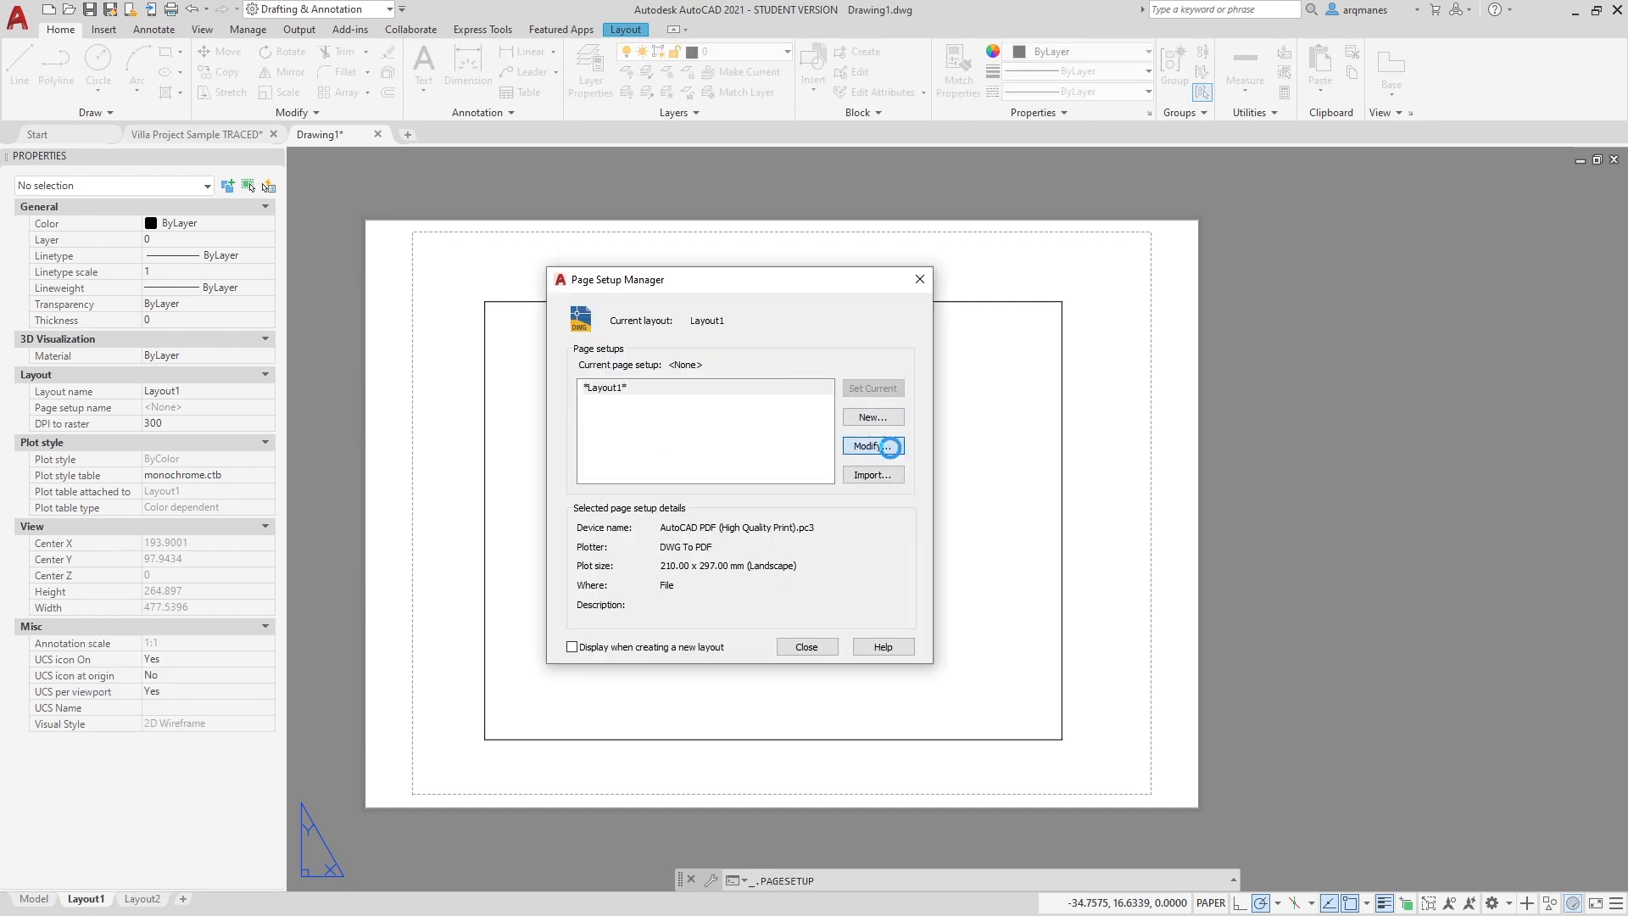
pyautogui.click(1005, 299)
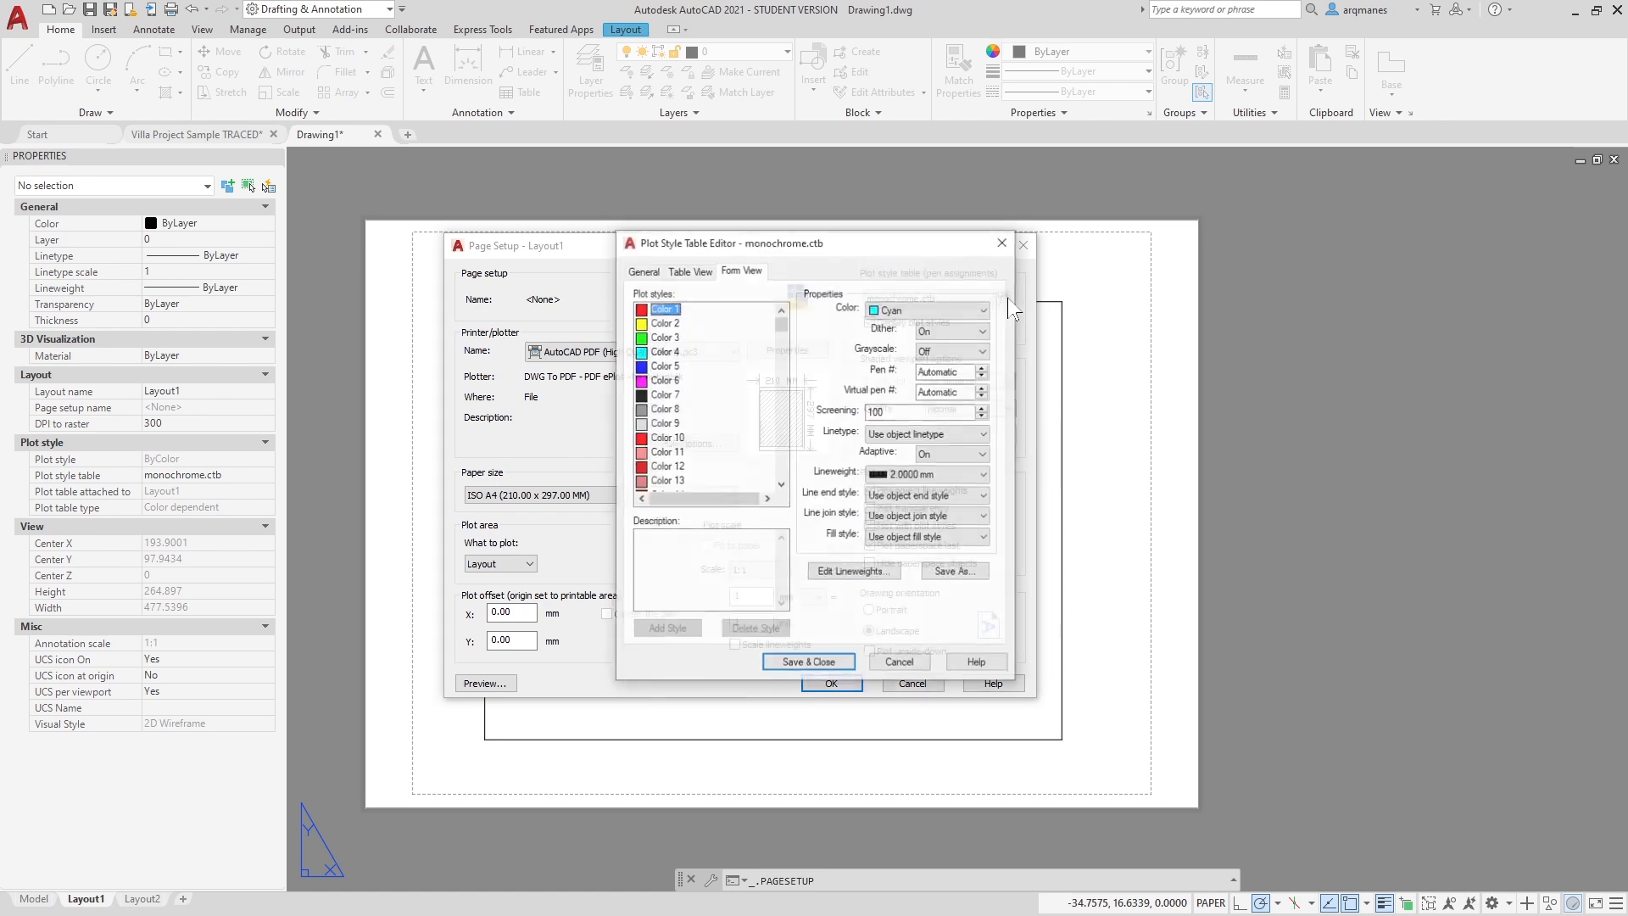
pyautogui.click(907, 311)
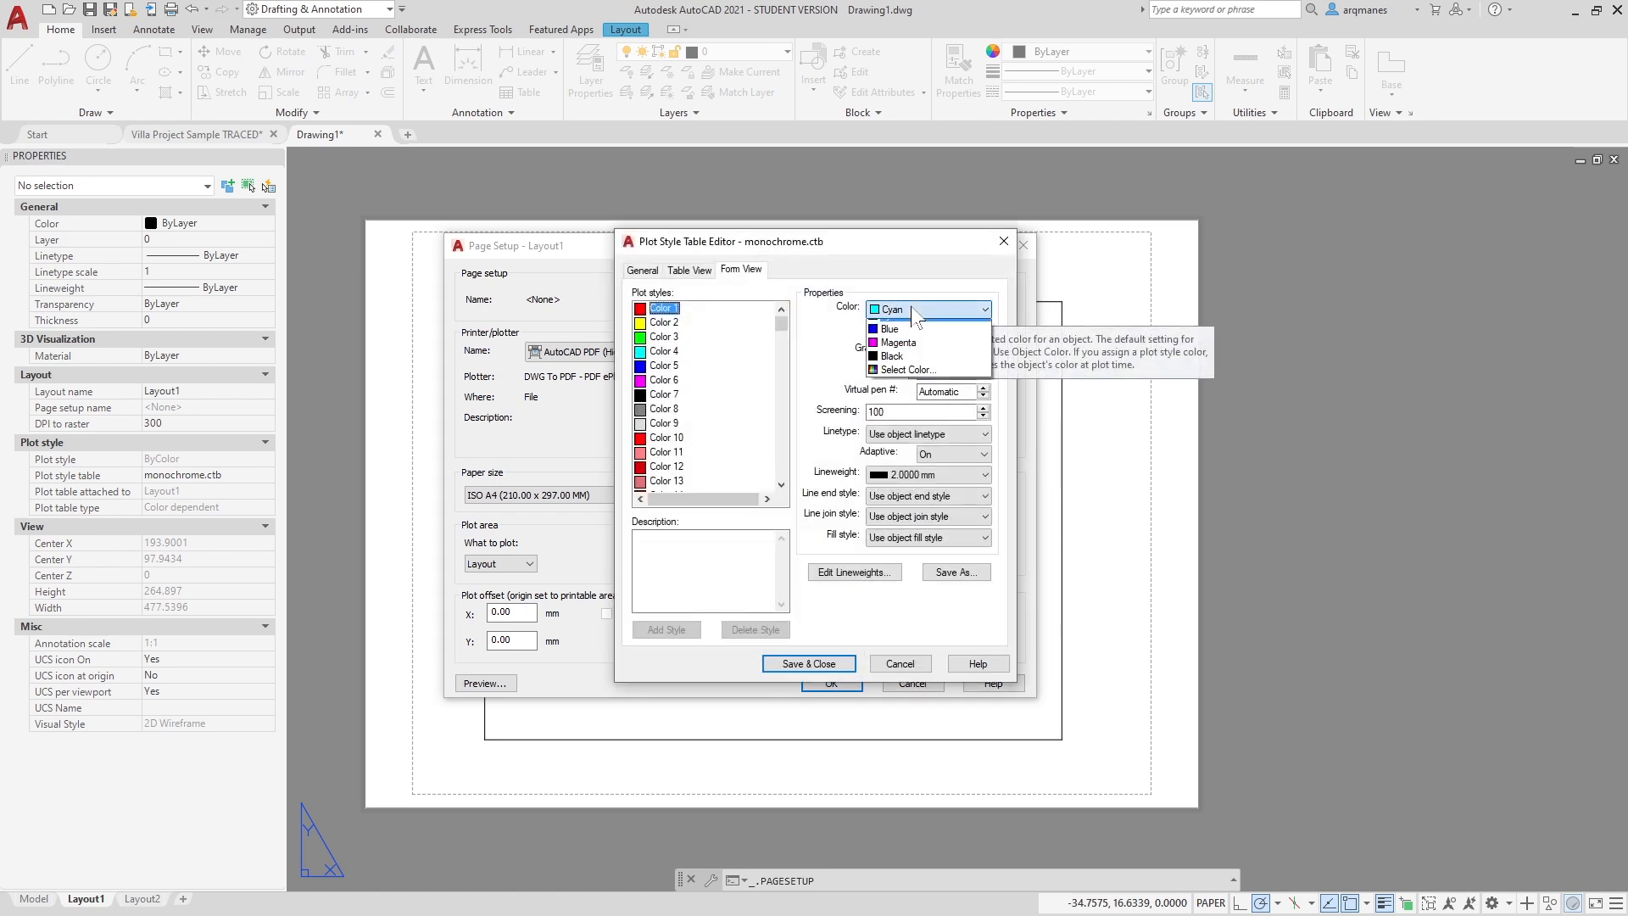
pyautogui.click(912, 328)
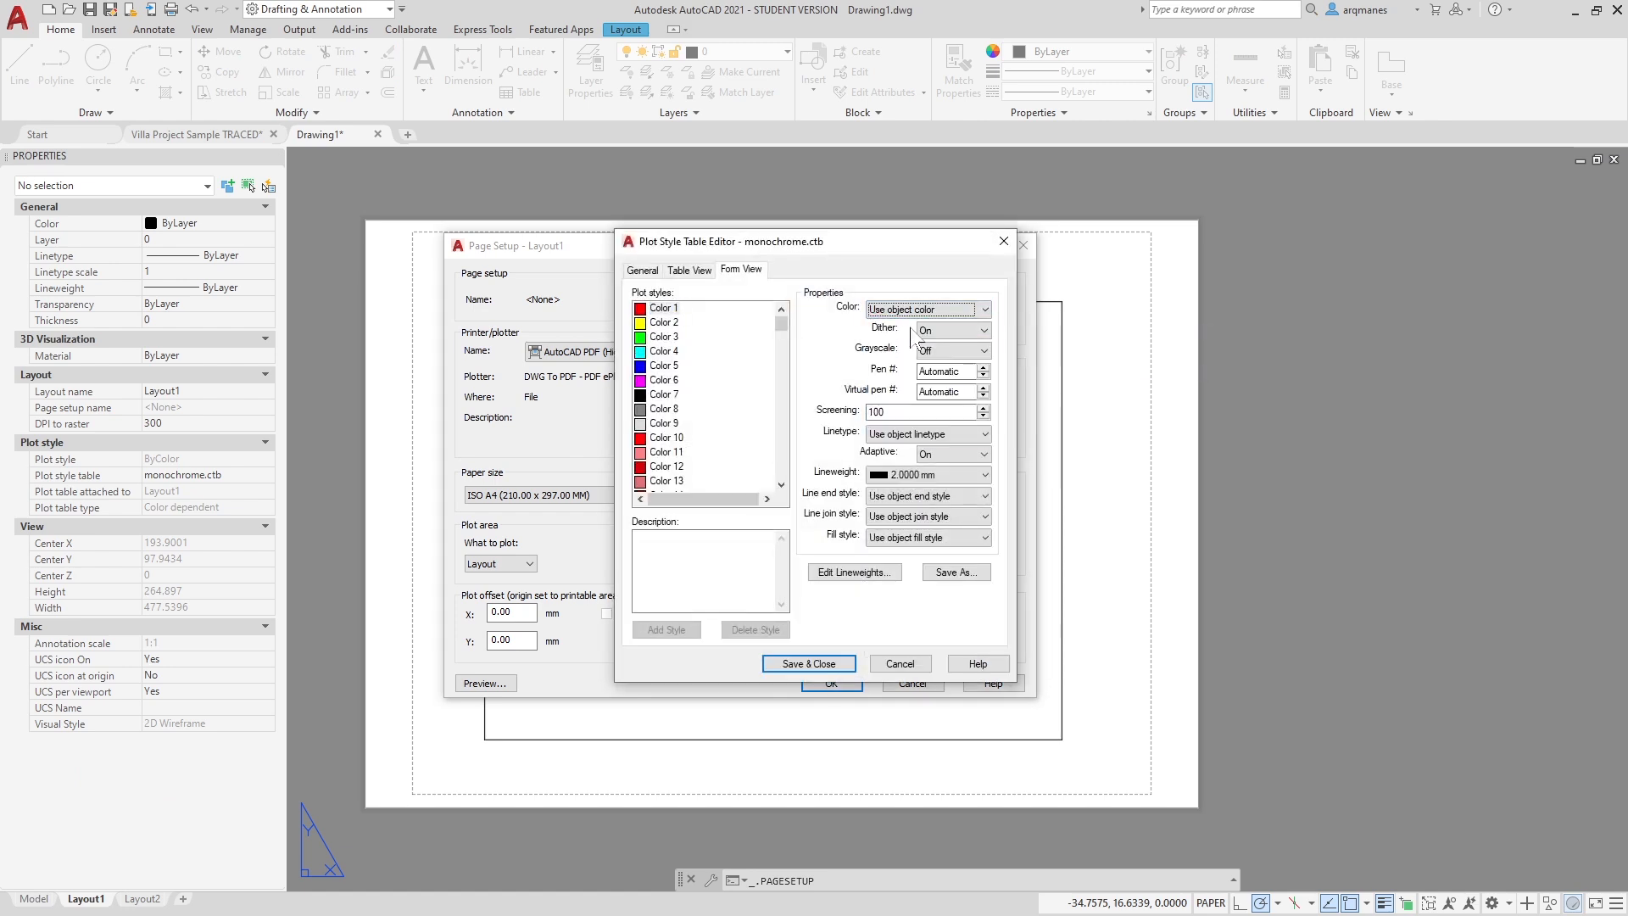
pyautogui.click(883, 475)
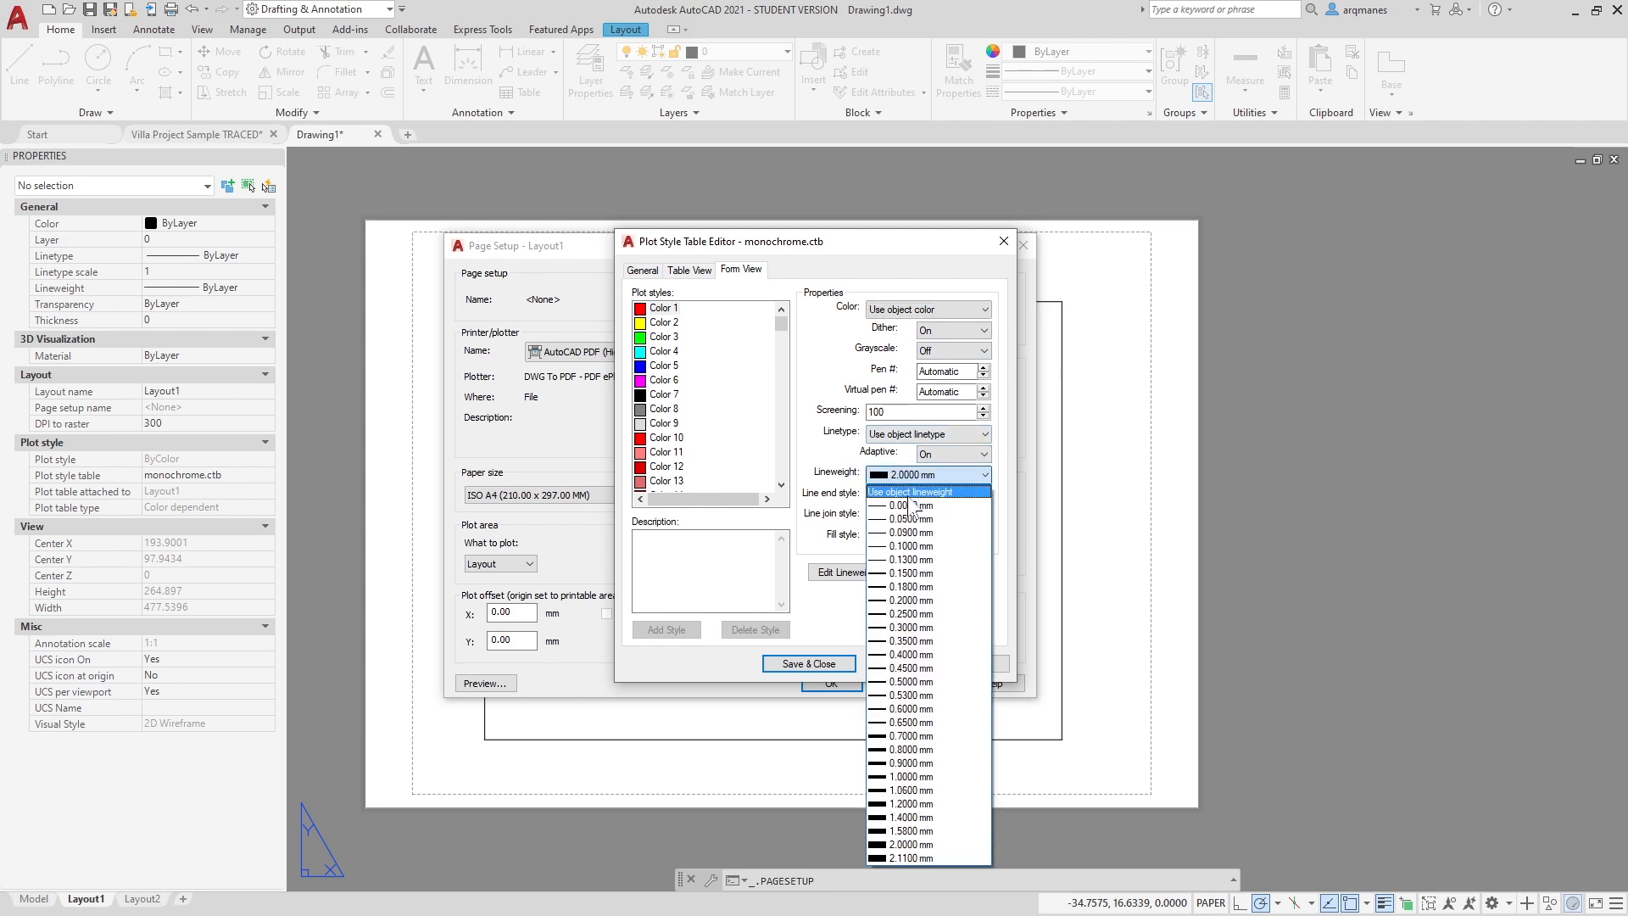
pyautogui.click(913, 493)
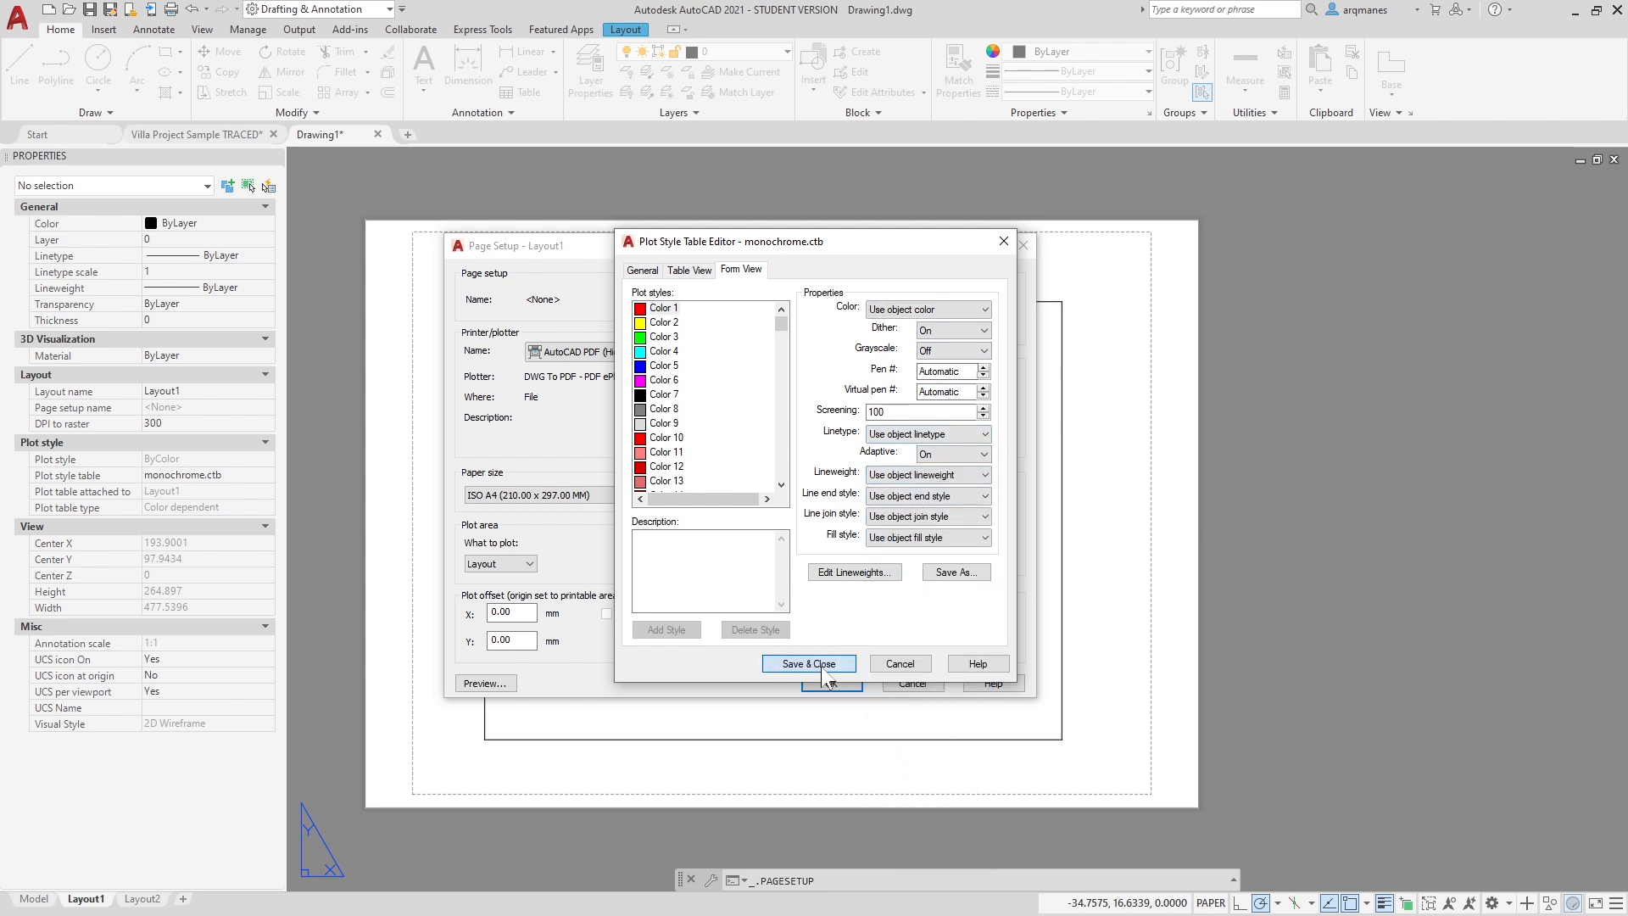
pyautogui.click(809, 663)
pyautogui.click(832, 684)
pyautogui.click(887, 651)
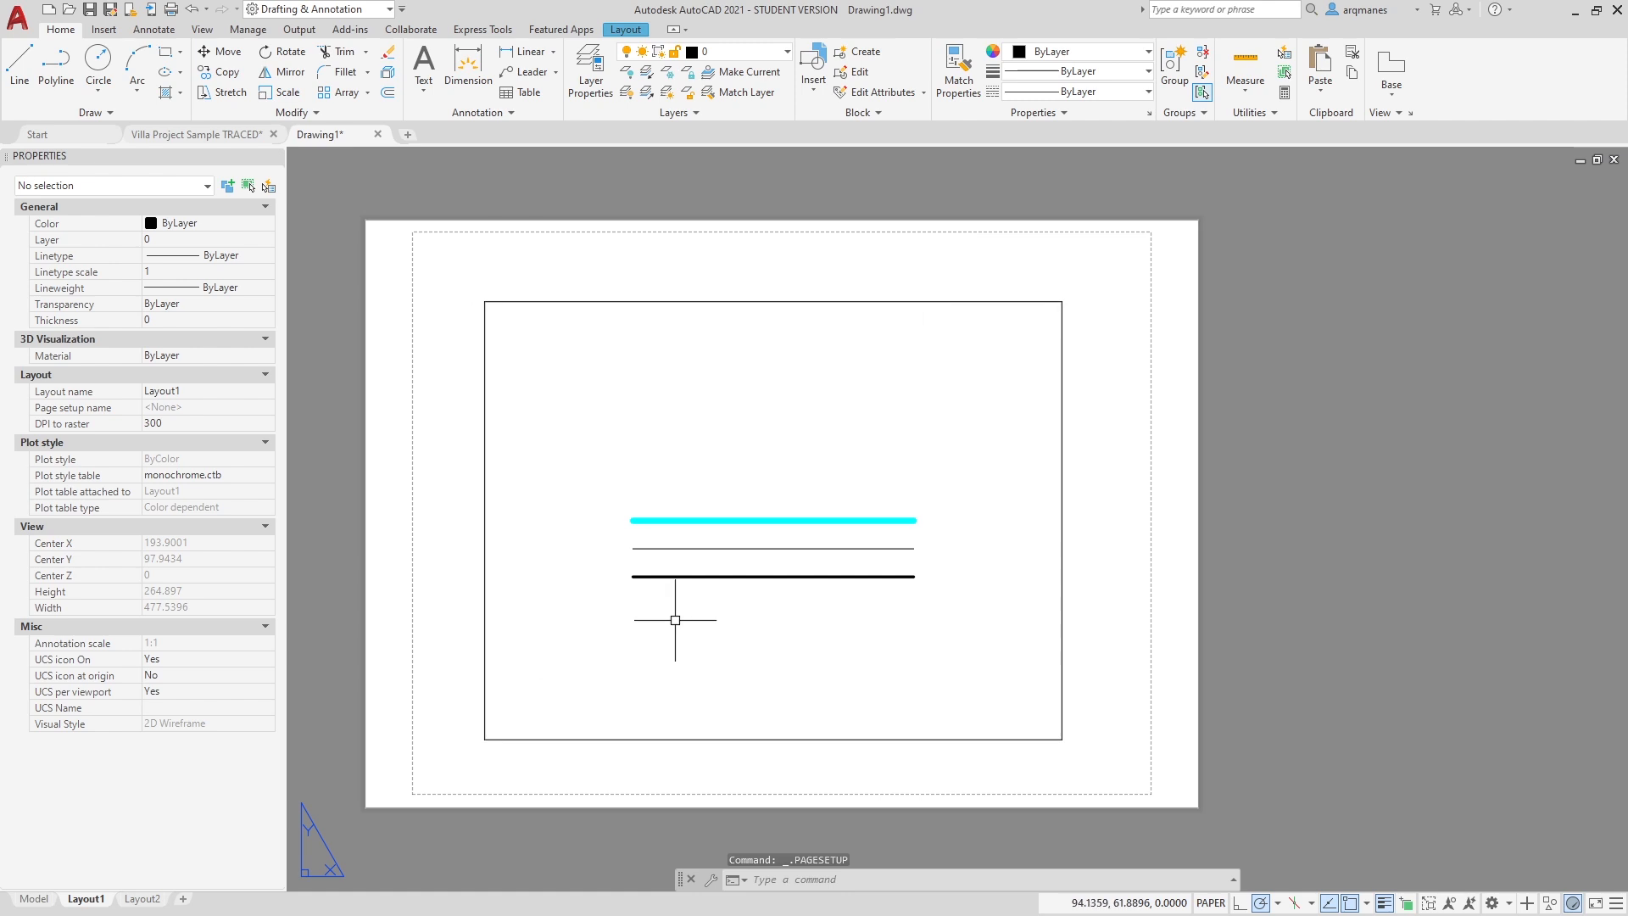
# Regenerate the layout with REGEN and all viewports with REGENALL to apply the edited plot style to the lines.
pyautogui.write('regen')
pyautogui.press('Return')
pyautogui.write('regenal')
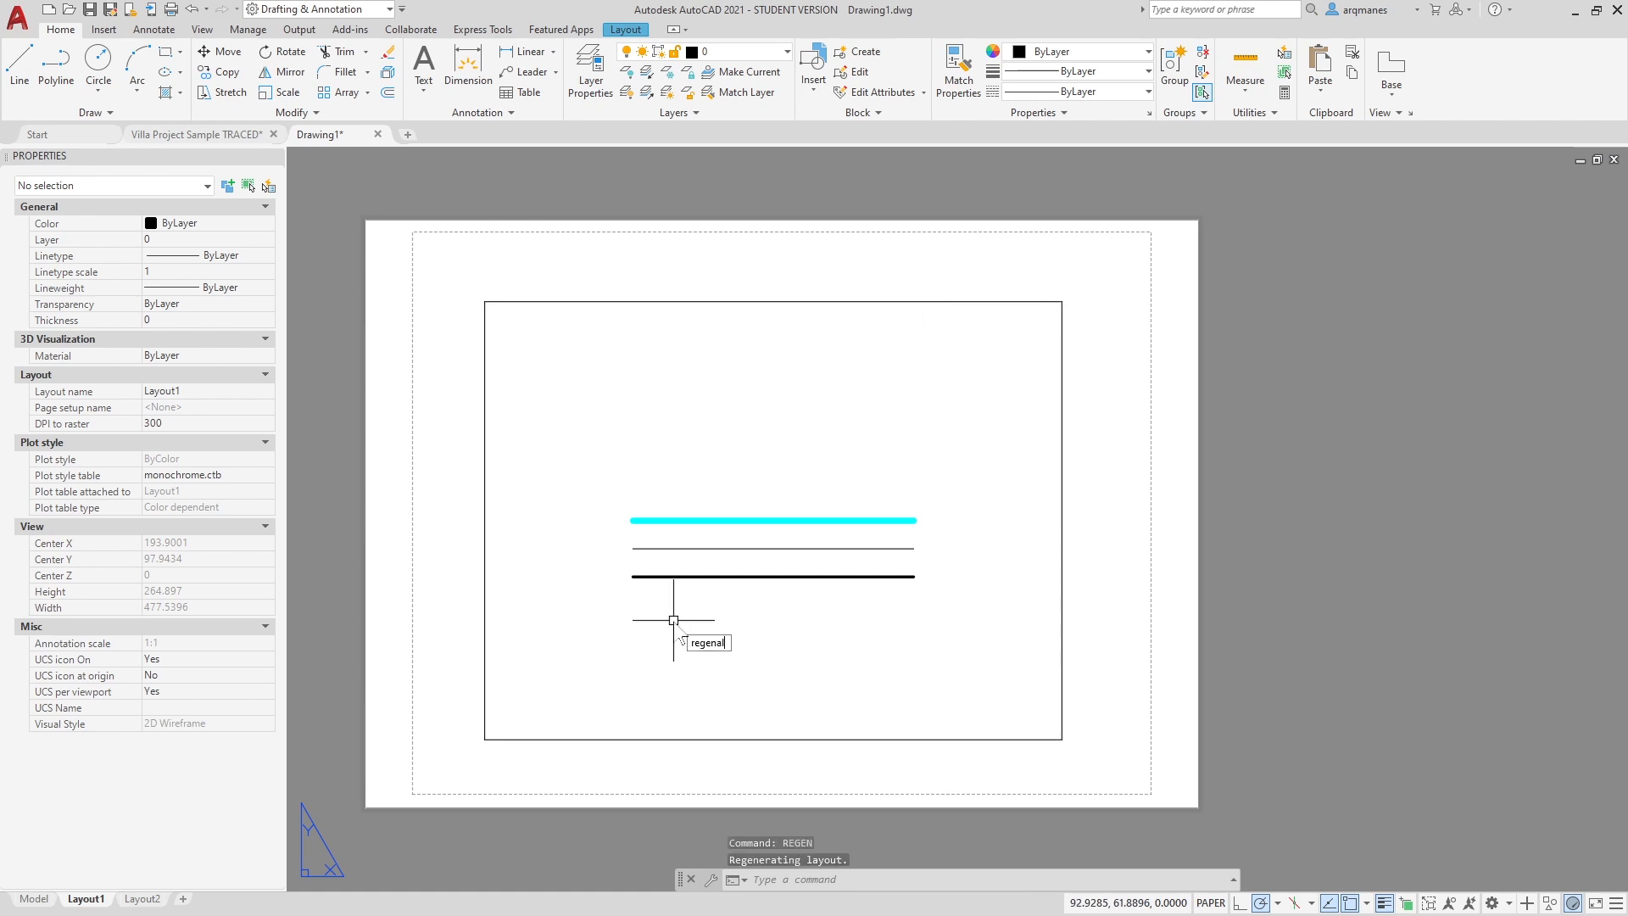
pyautogui.write('l')
pyautogui.press('Return')
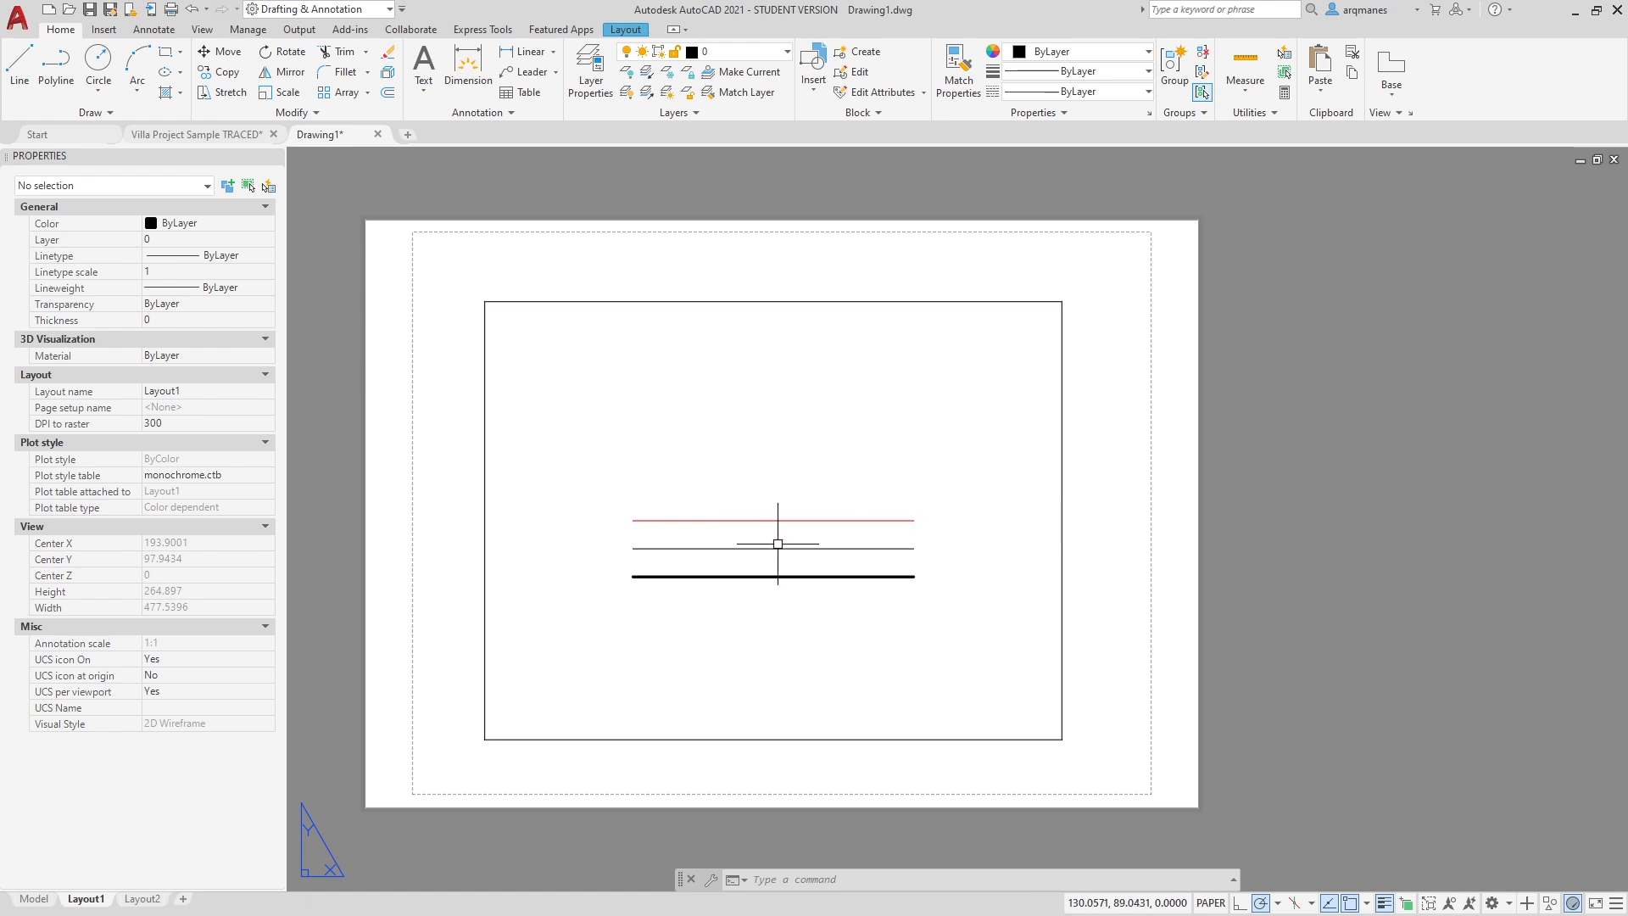
# Through Layout1's page setup, set Color 1 in monochrome.ctb to plot in black, and save the plot style table.
pyautogui.rightClick(99, 898)
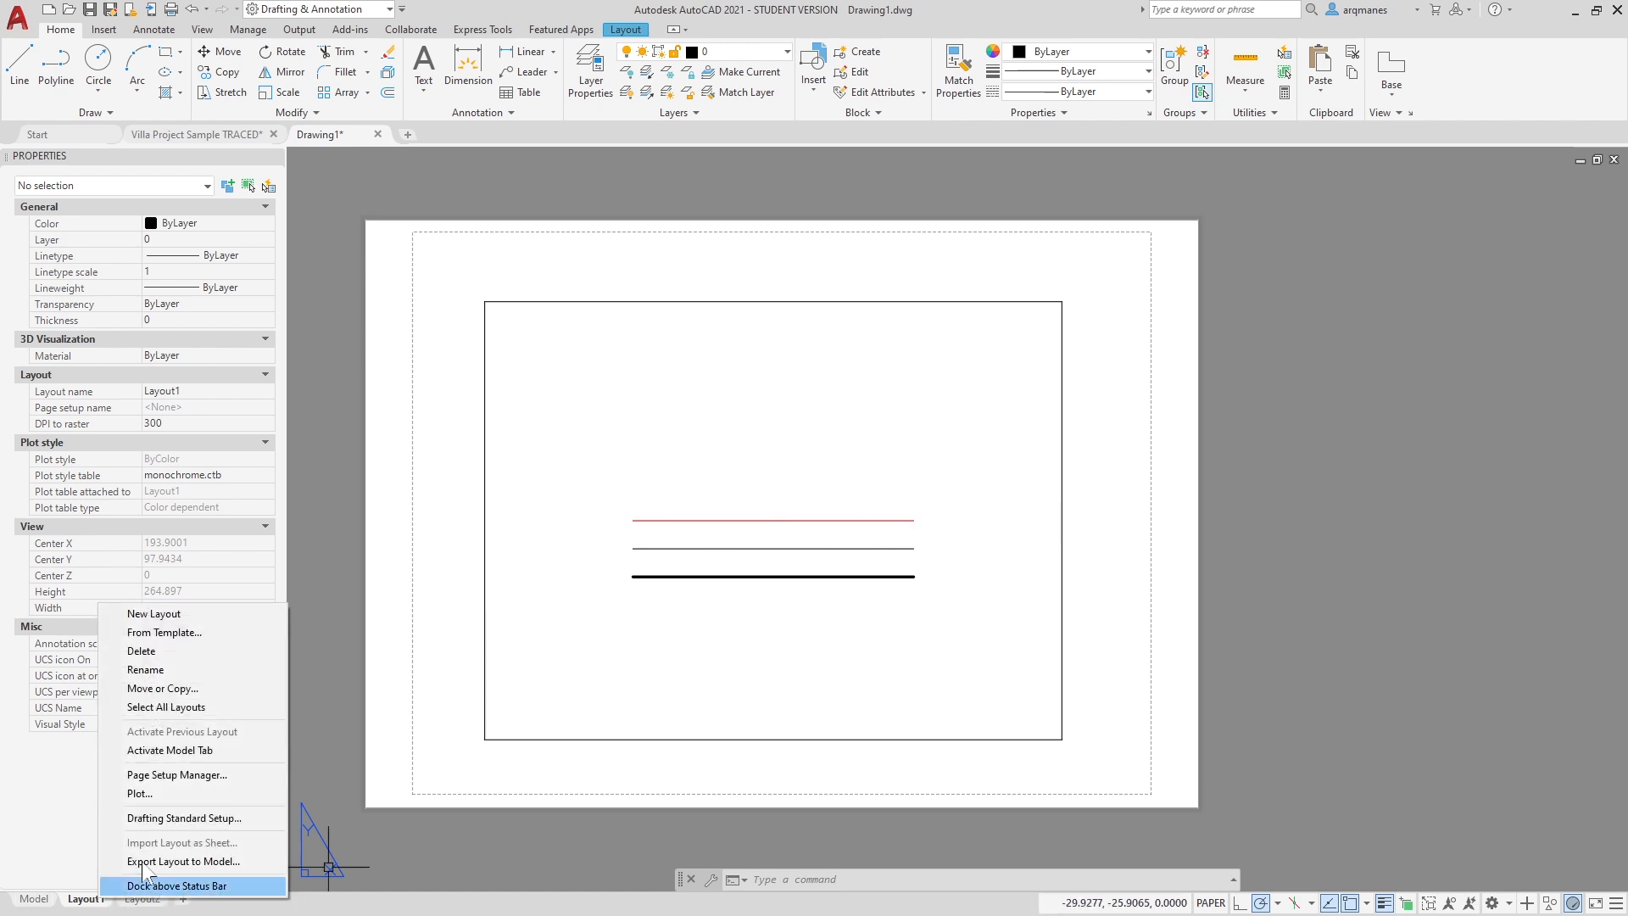
pyautogui.click(170, 775)
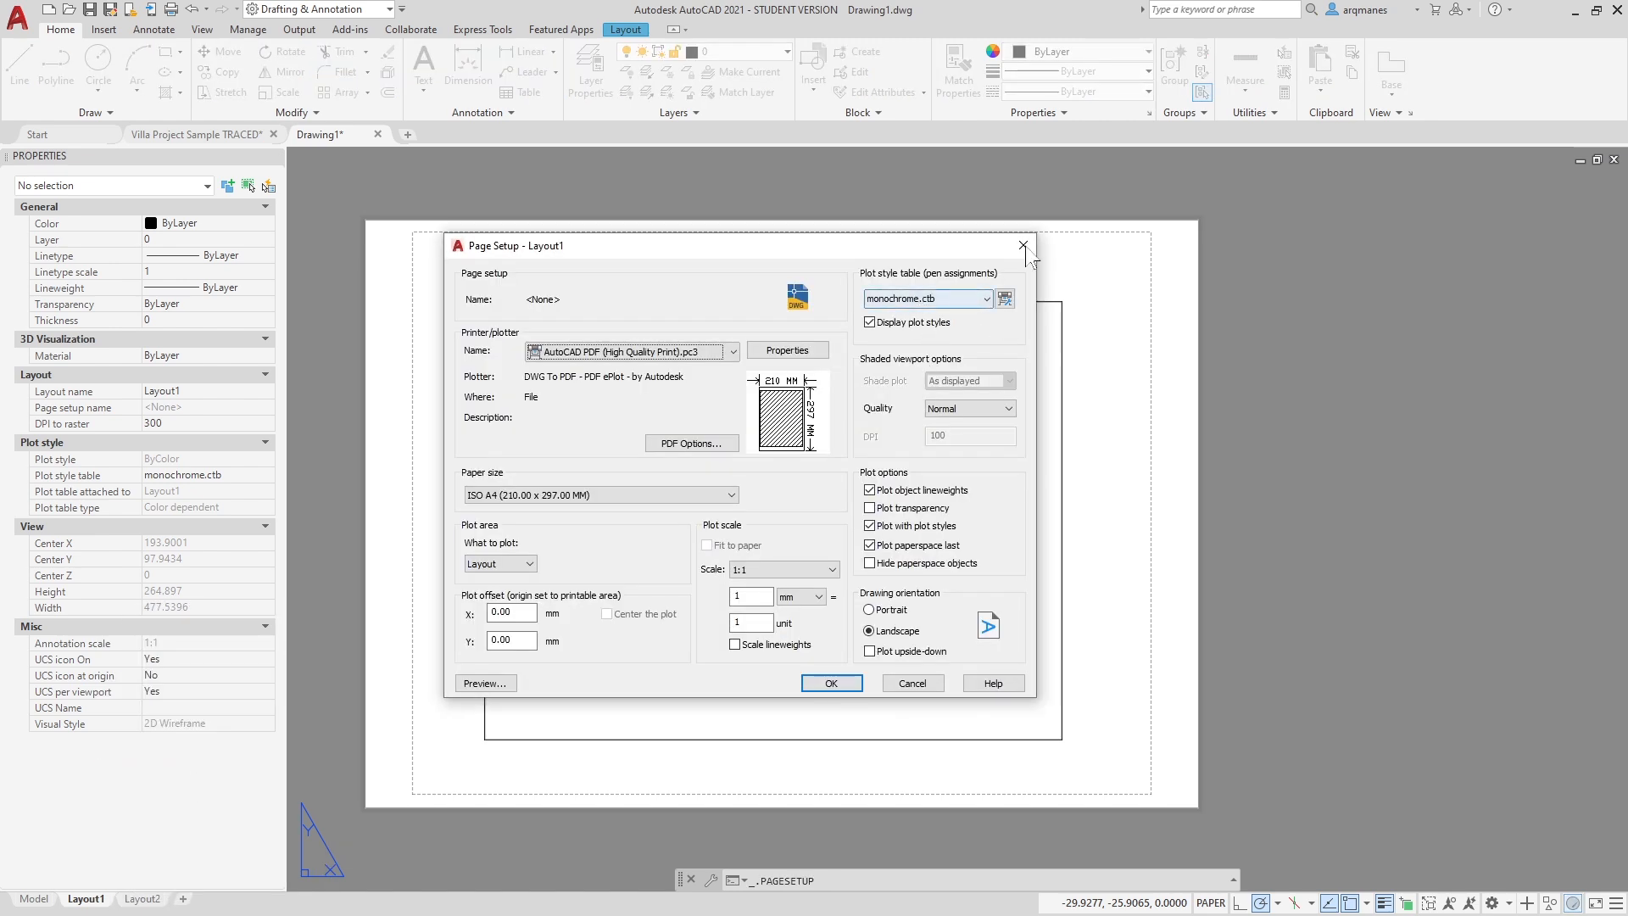
pyautogui.click(1005, 298)
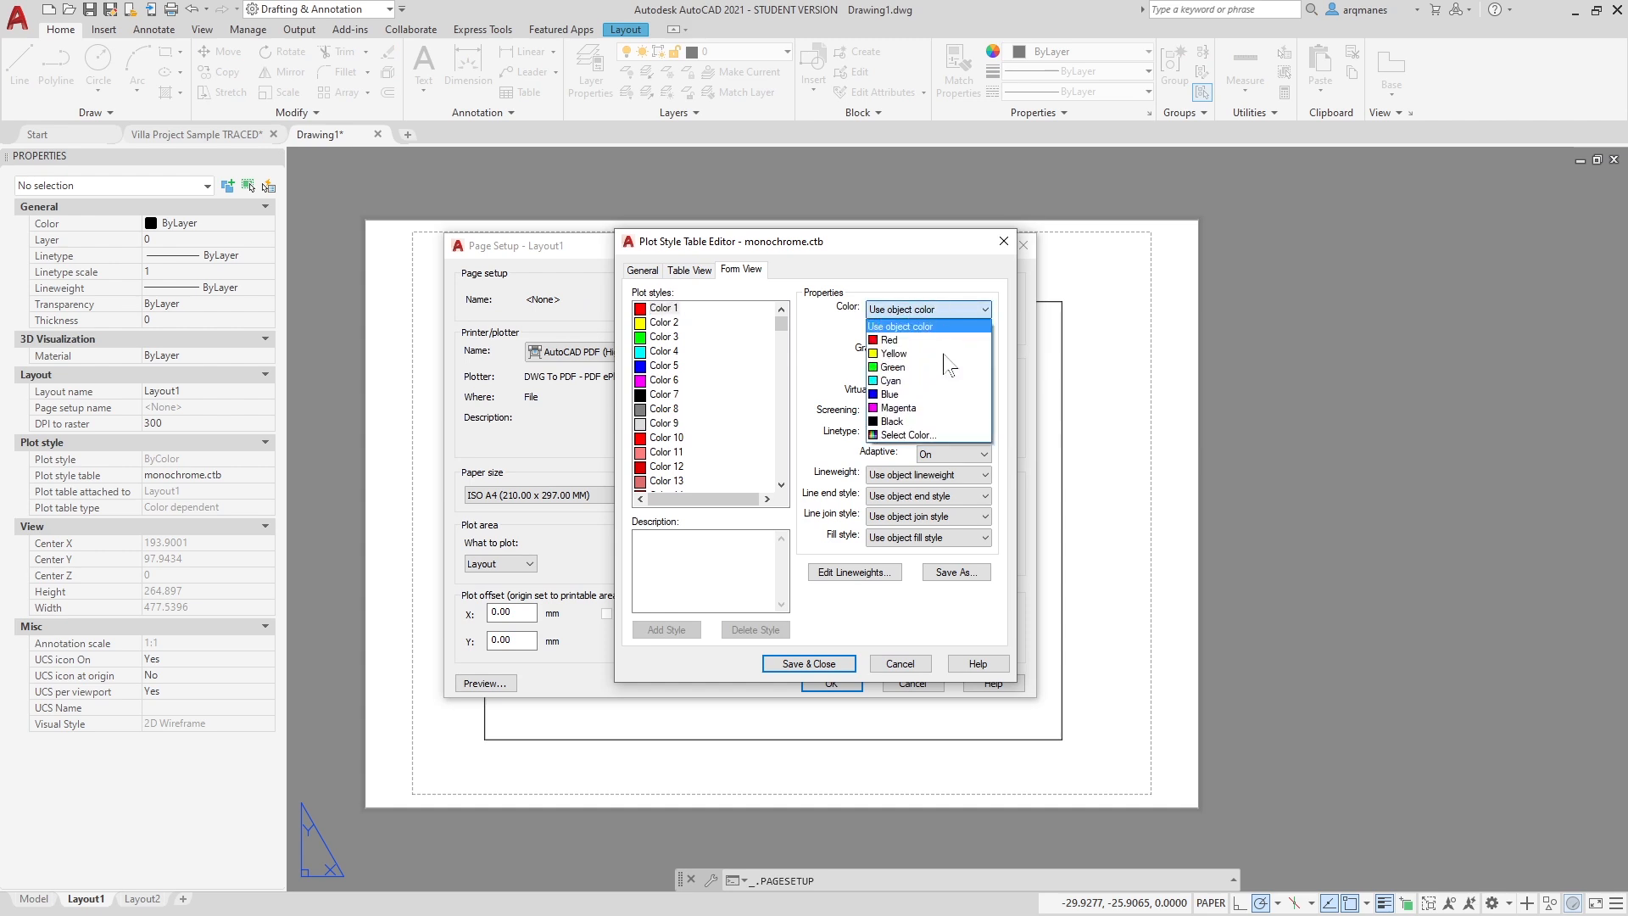
pyautogui.click(923, 423)
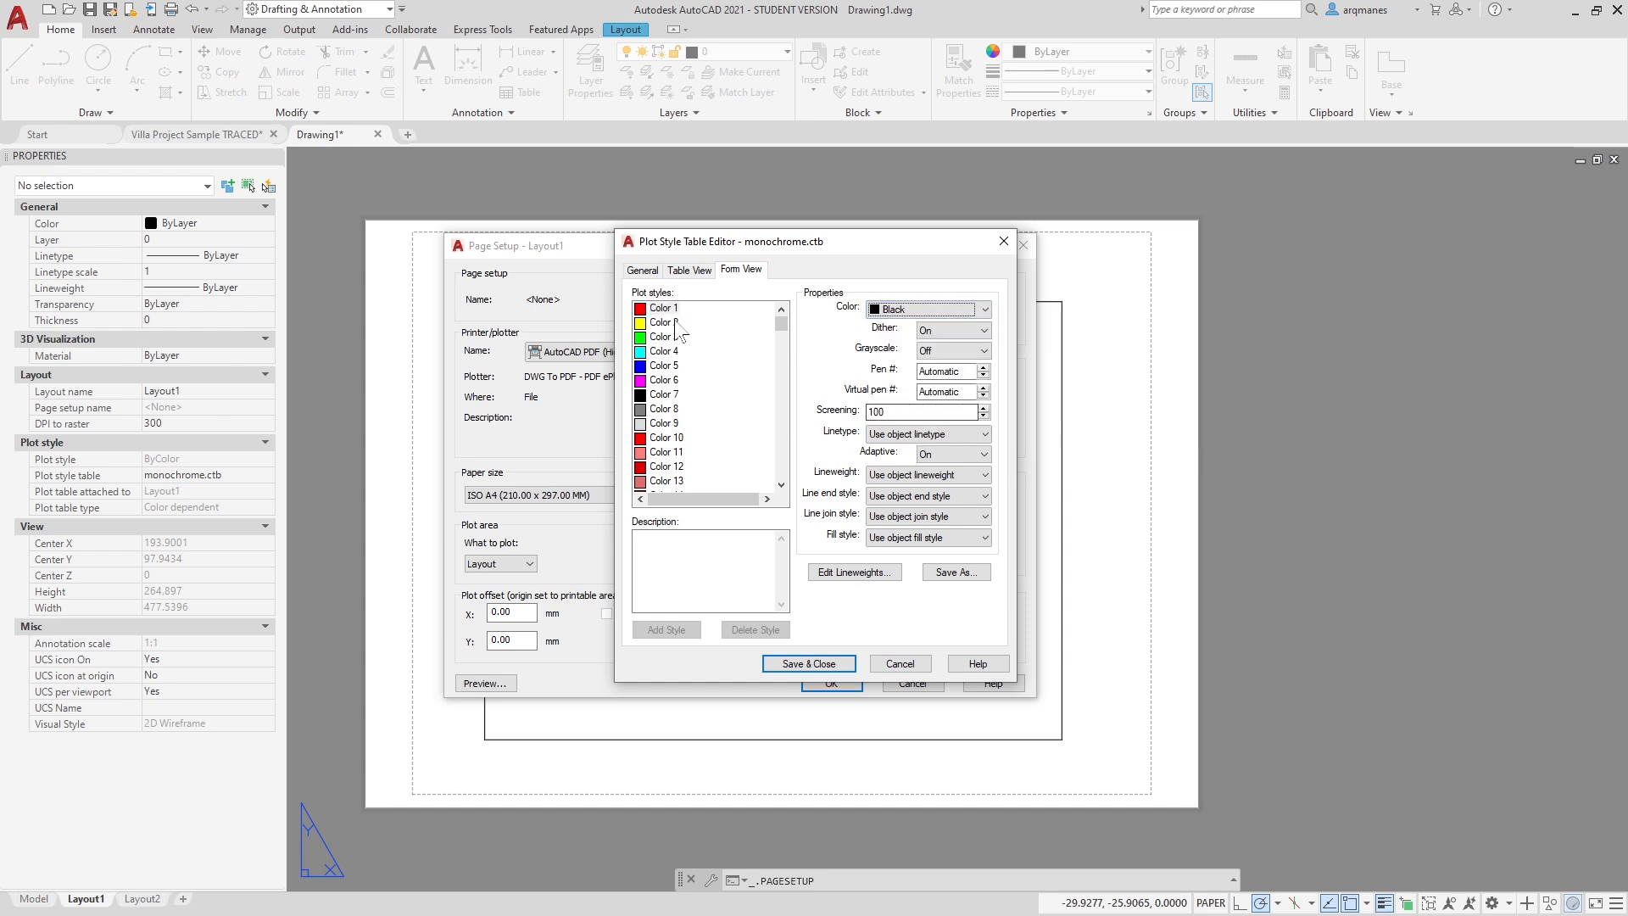
pyautogui.click(826, 664)
pyautogui.click(829, 684)
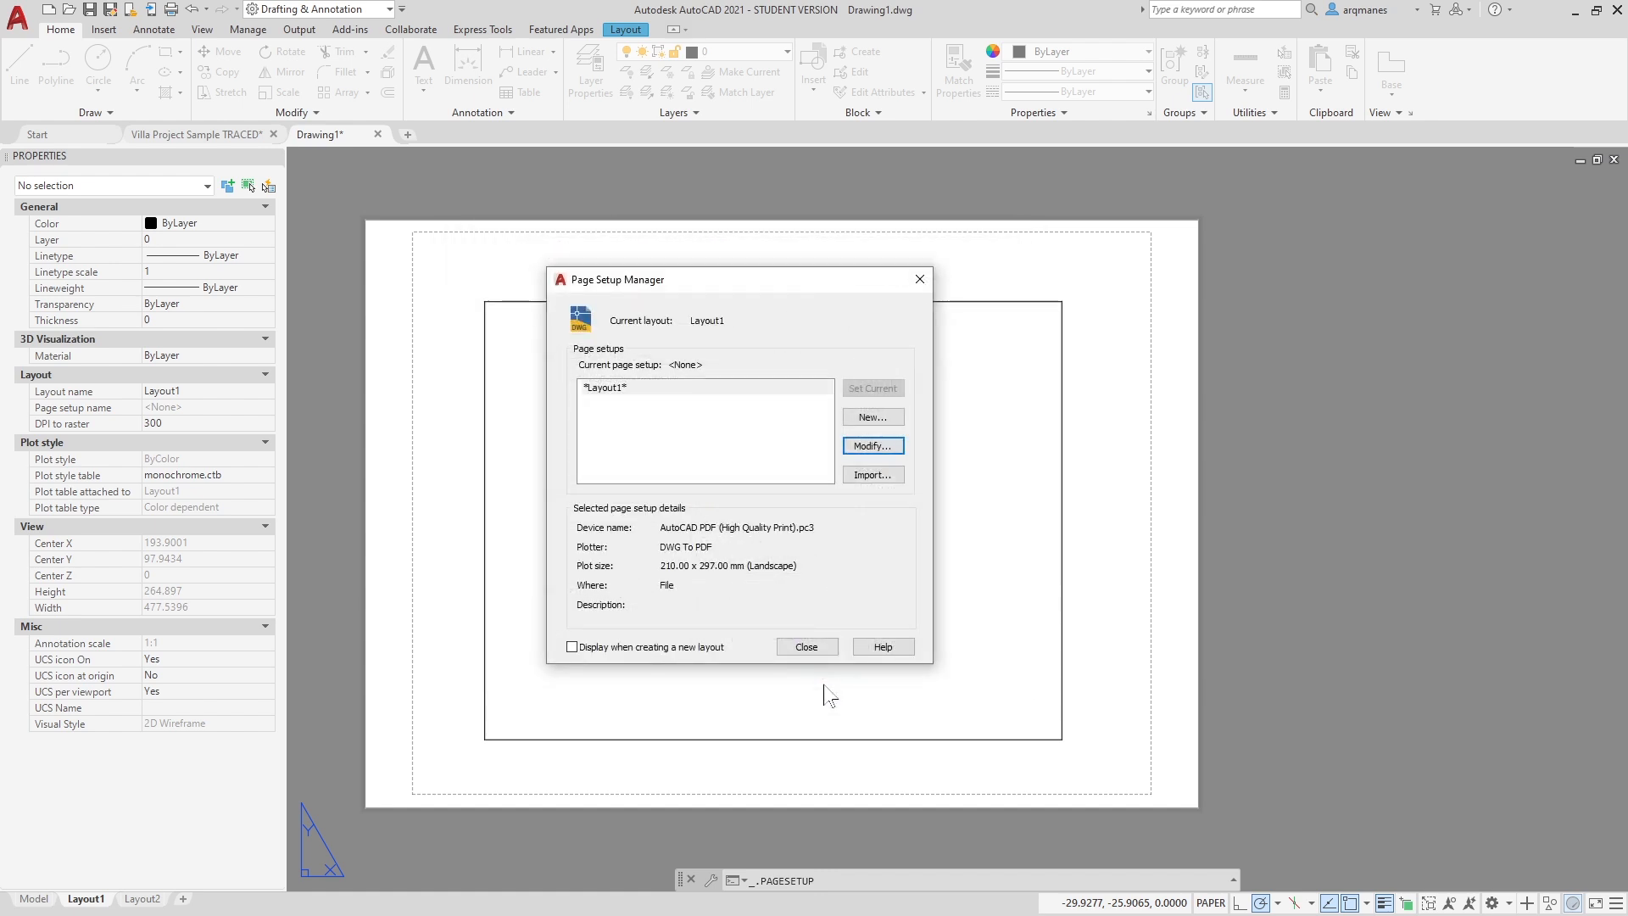
pyautogui.click(803, 642)
# Regenerate all viewports with REGENALL to apply the black Color 1 plot style to the lines.
pyautogui.write('regena')
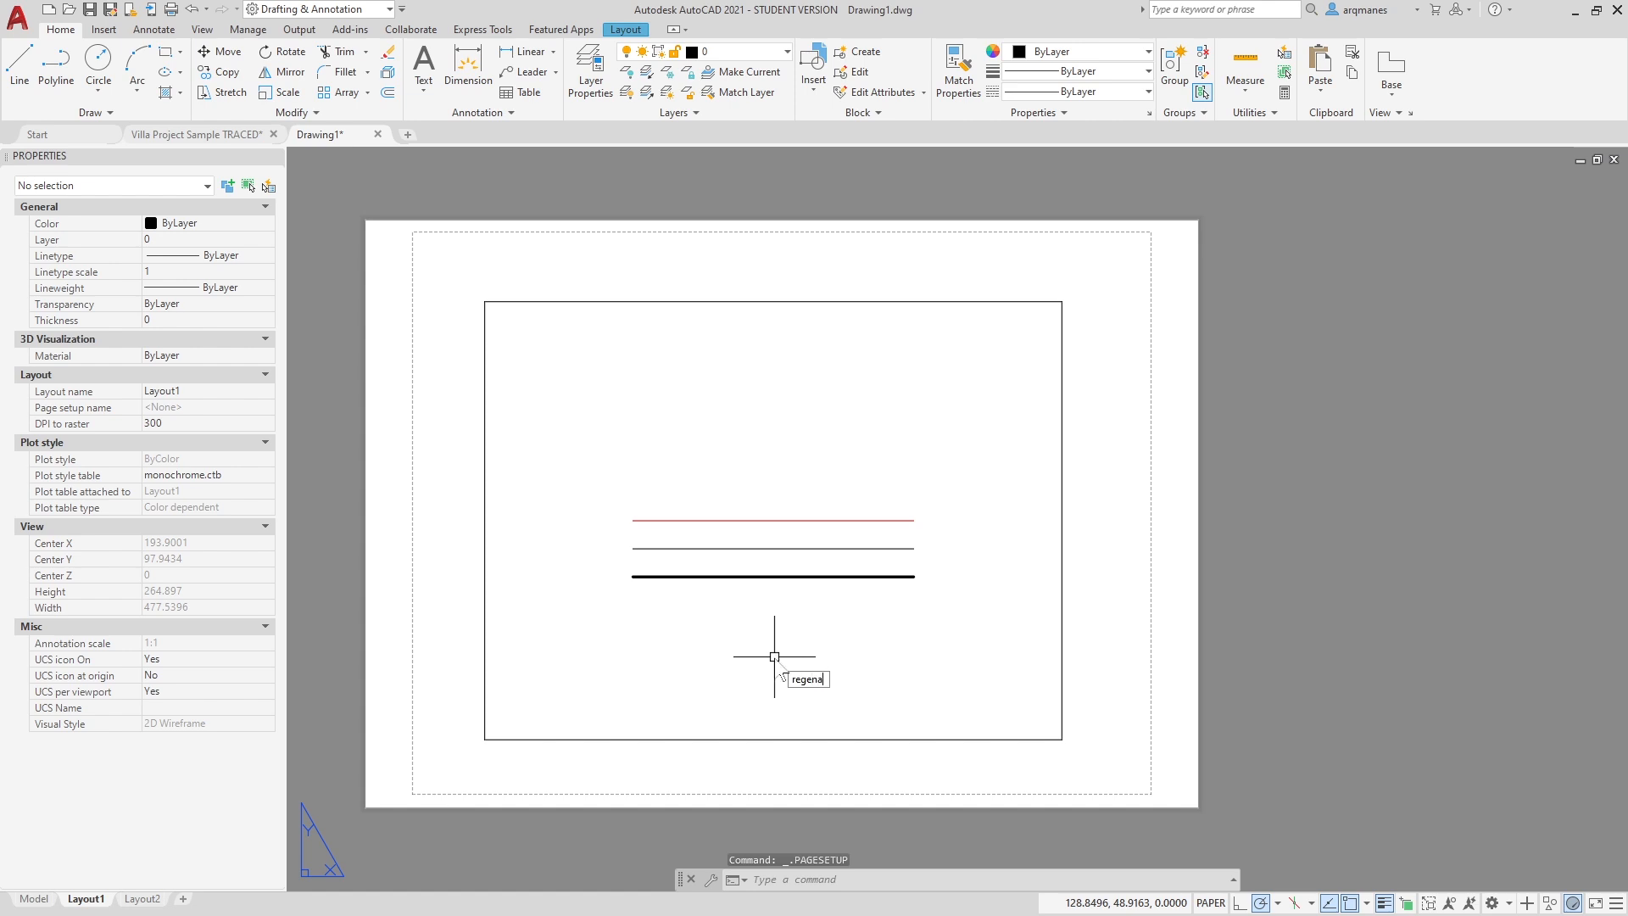
pyautogui.write('ll')
pyautogui.press('Return')
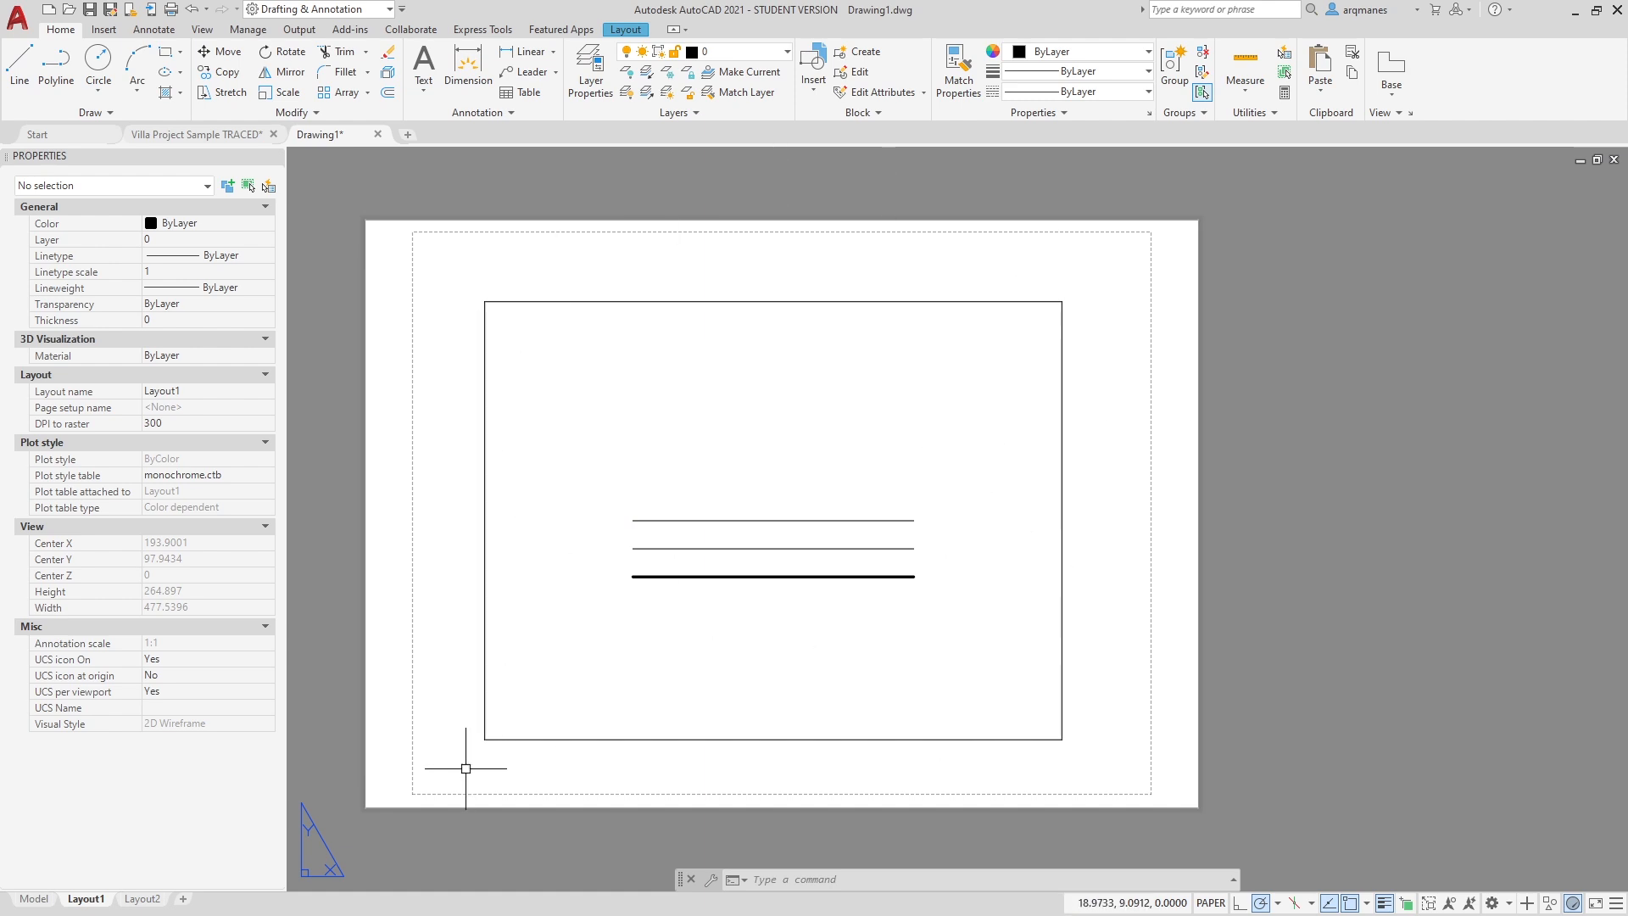
# Assign the ROJO MUNICIPAL.ctb plot style table to Layout1 in its page setup and regenerate all viewports.
pyautogui.rightClick(86, 902)
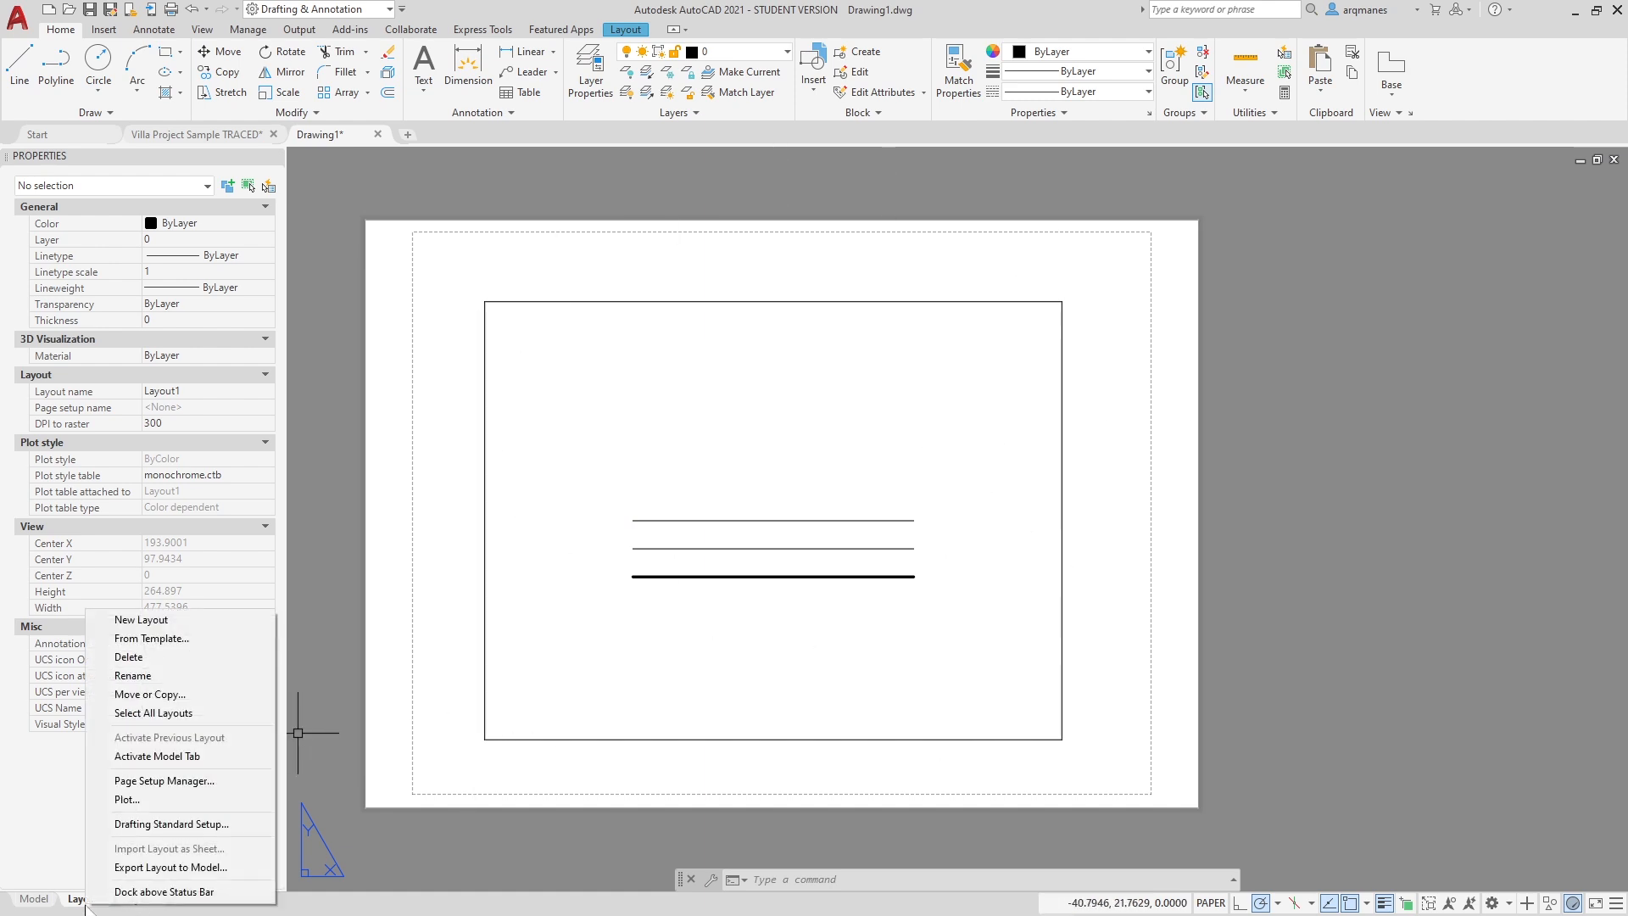
pyautogui.click(170, 784)
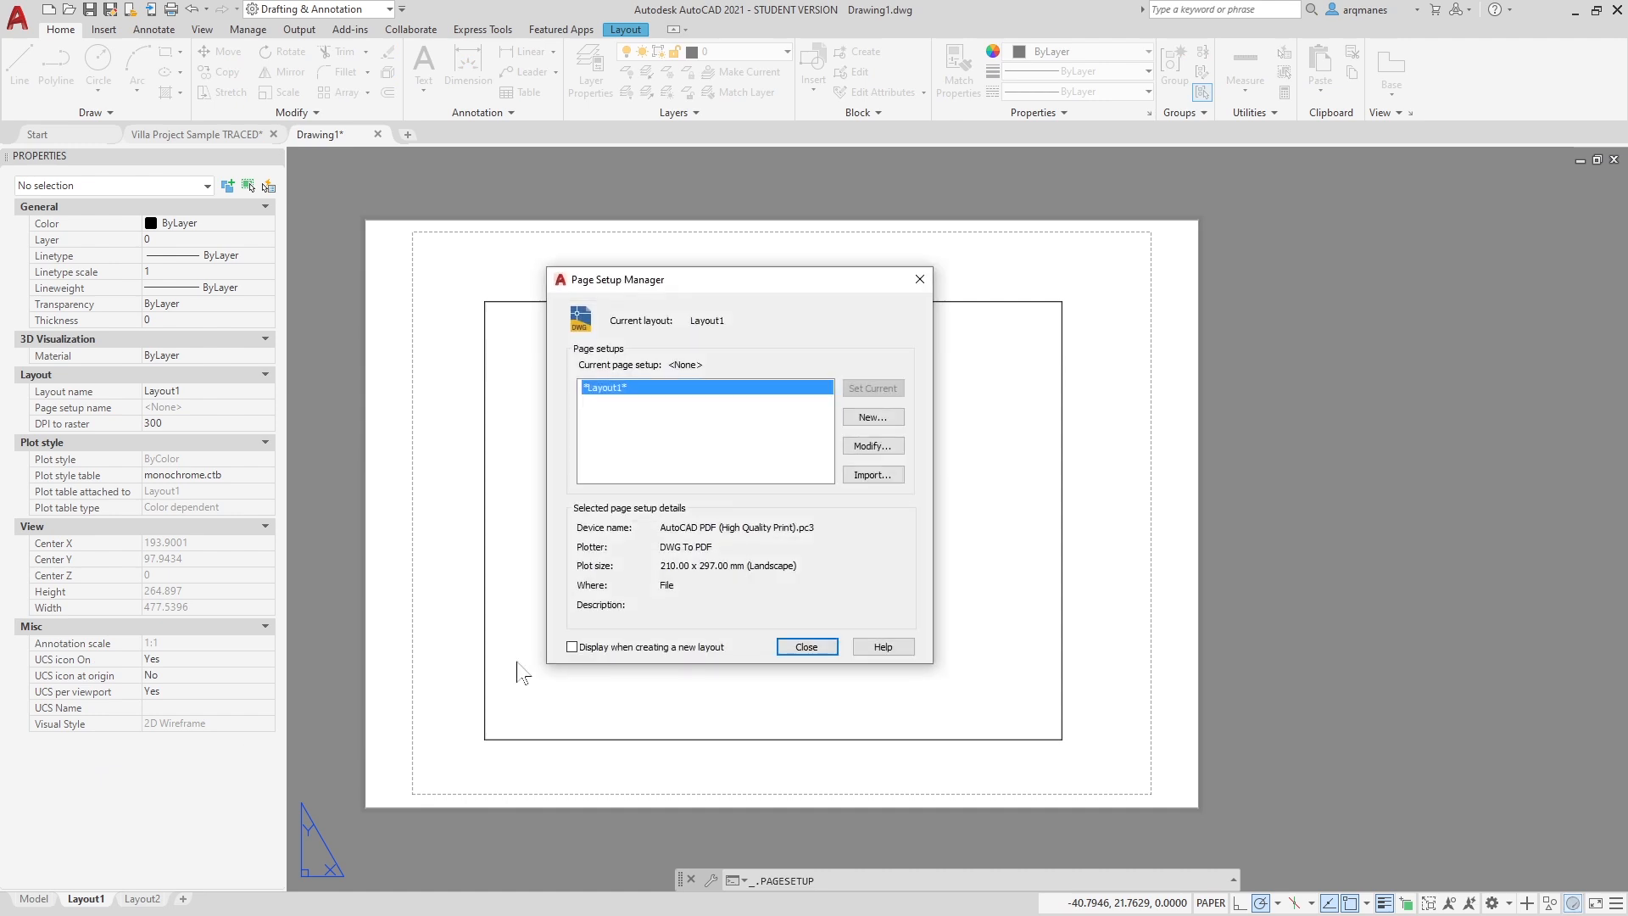
pyautogui.click(887, 439)
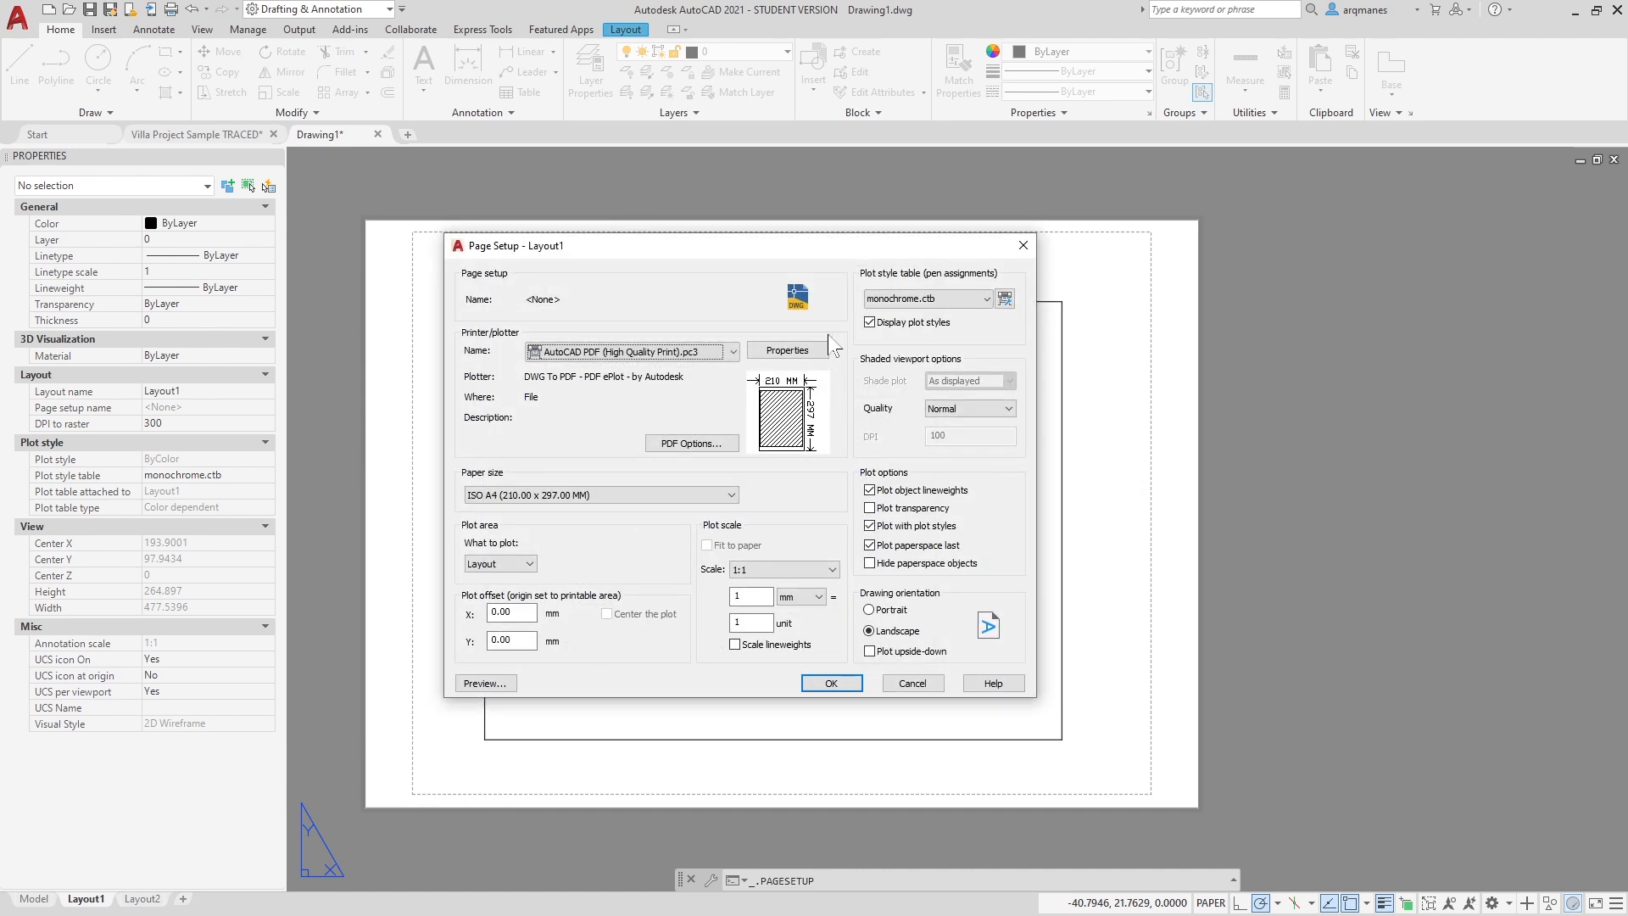
pyautogui.click(932, 300)
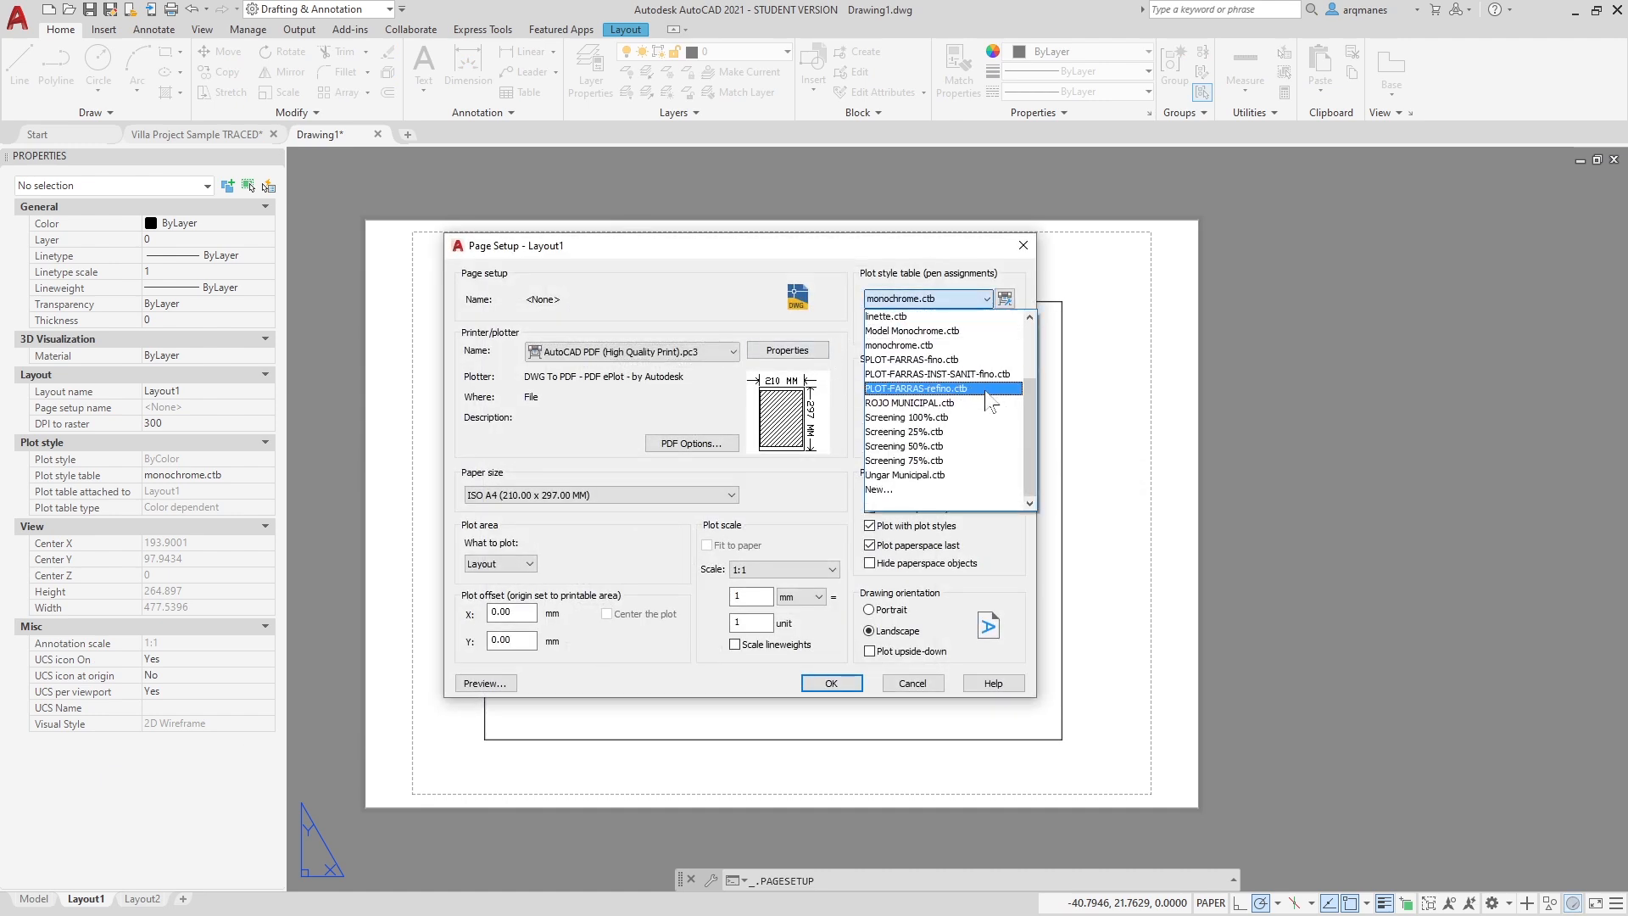
pyautogui.click(943, 404)
pyautogui.click(831, 683)
pyautogui.click(802, 647)
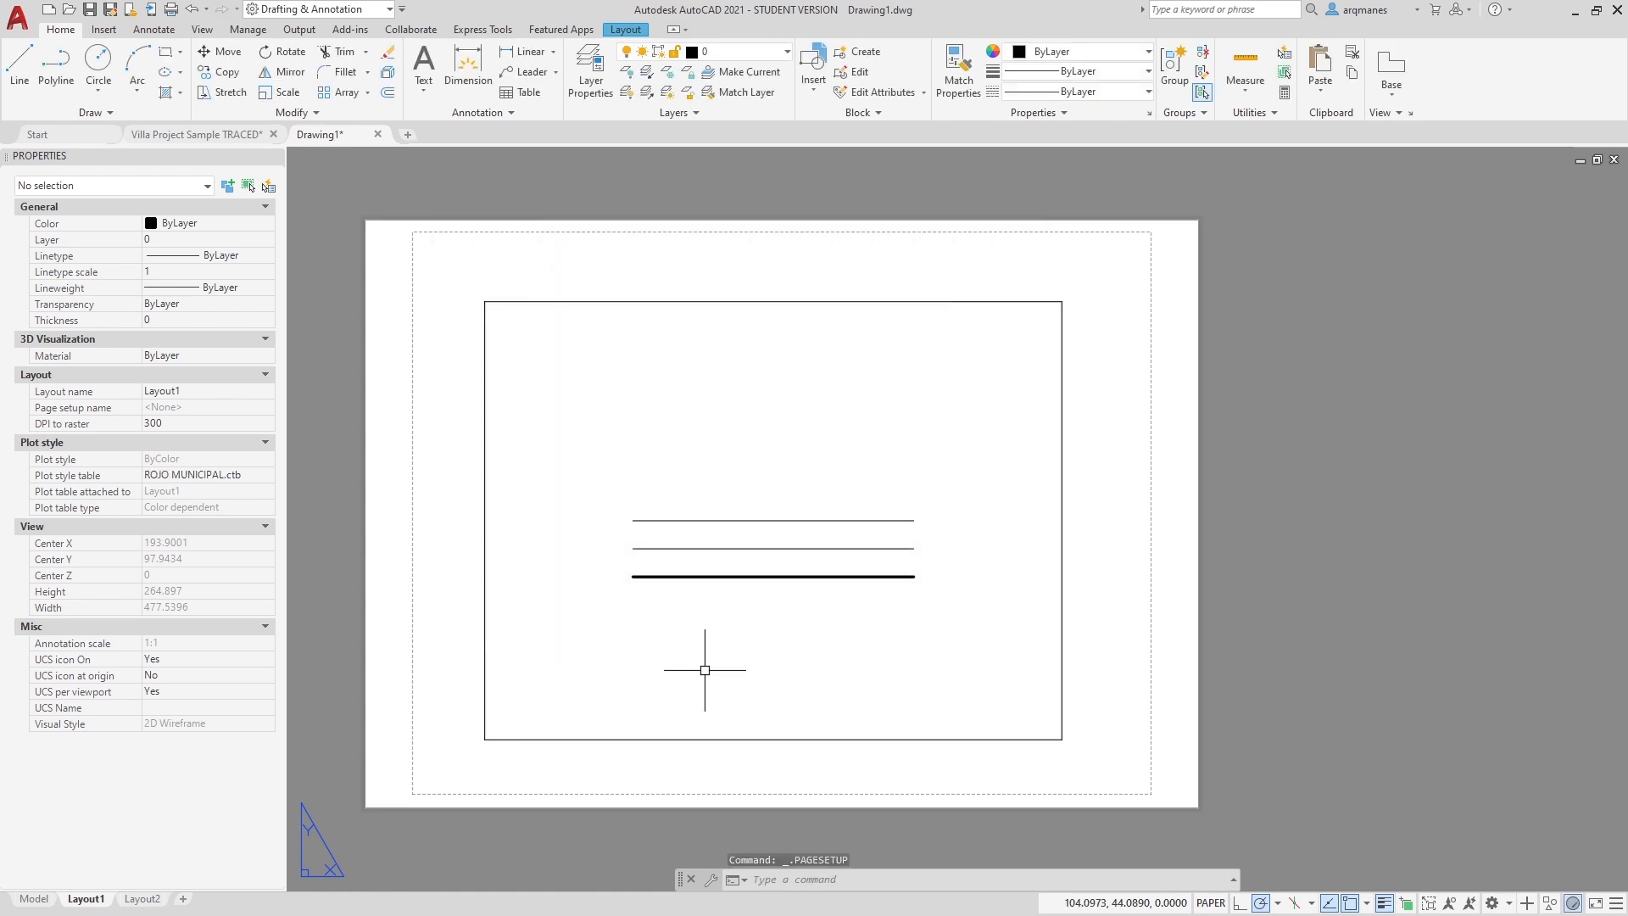
pyautogui.write('regenall')
pyautogui.press('Return')
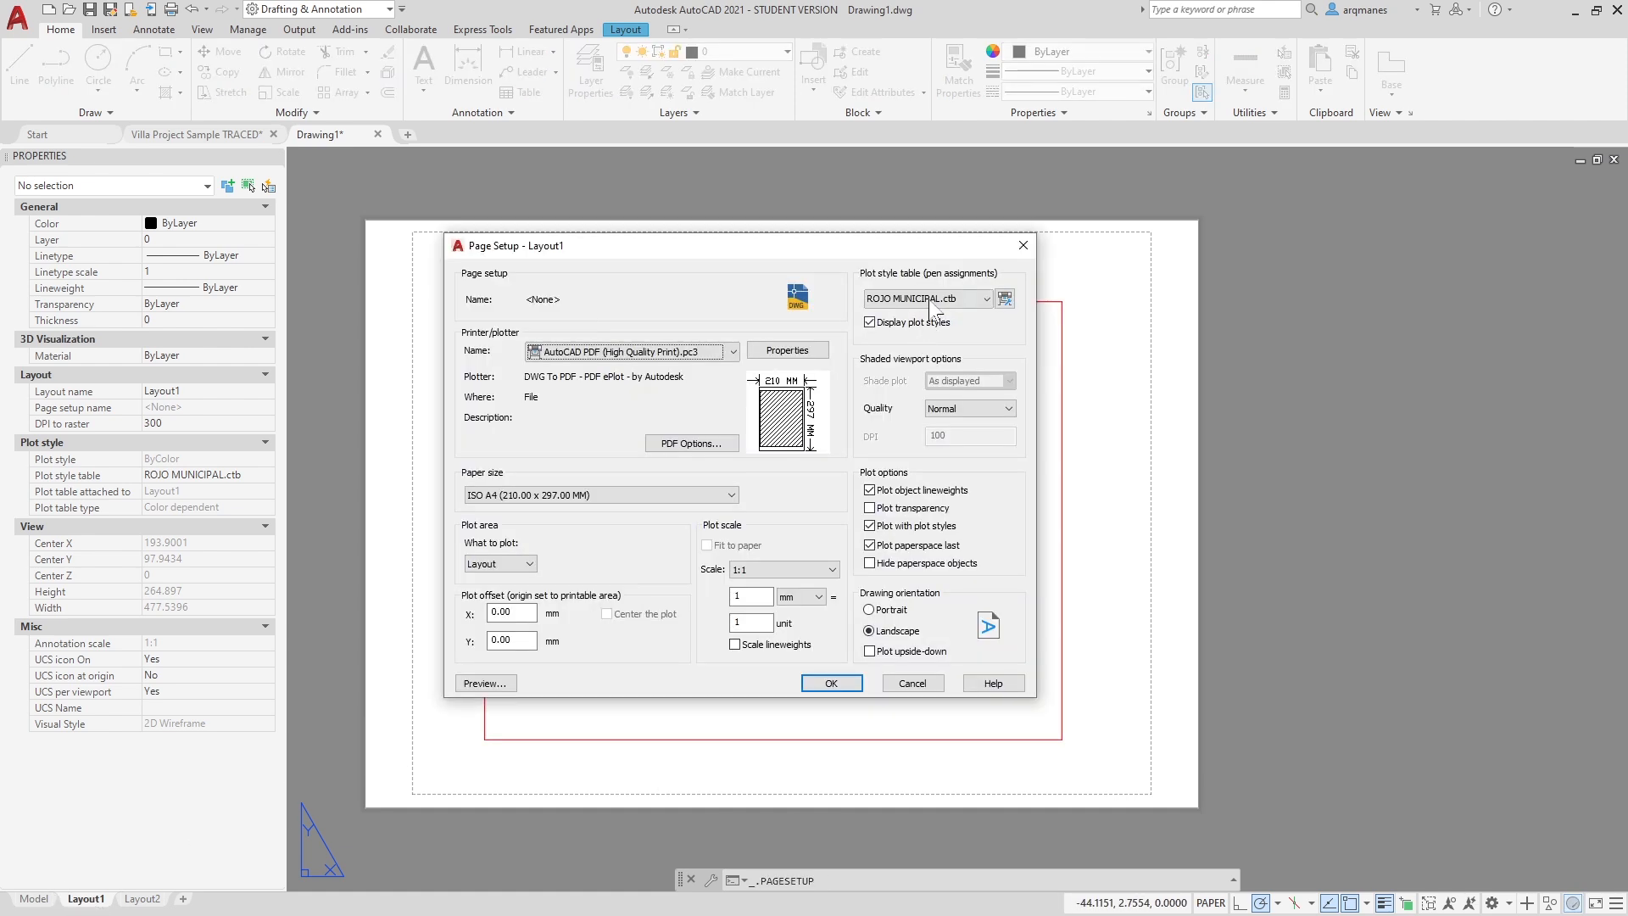
# Switch Layout1's plot style table to PLOT-FARRAS-refino.ctb, regenerate all viewports, and compare the three lines' thicknesses up close.
pyautogui.click(930, 299)
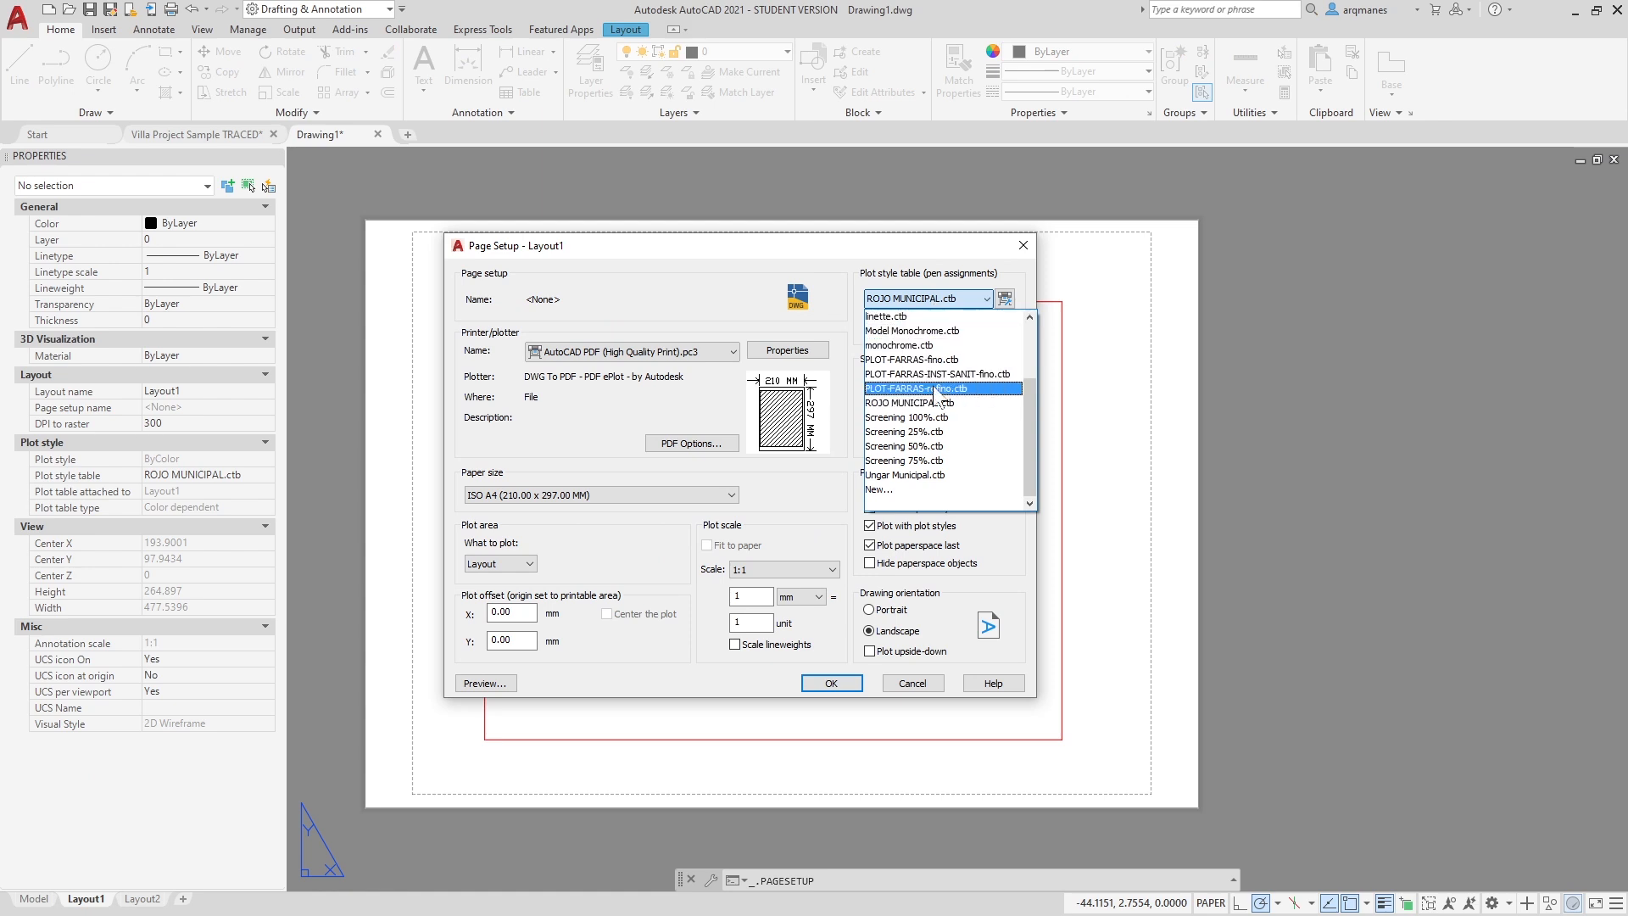
pyautogui.click(899, 388)
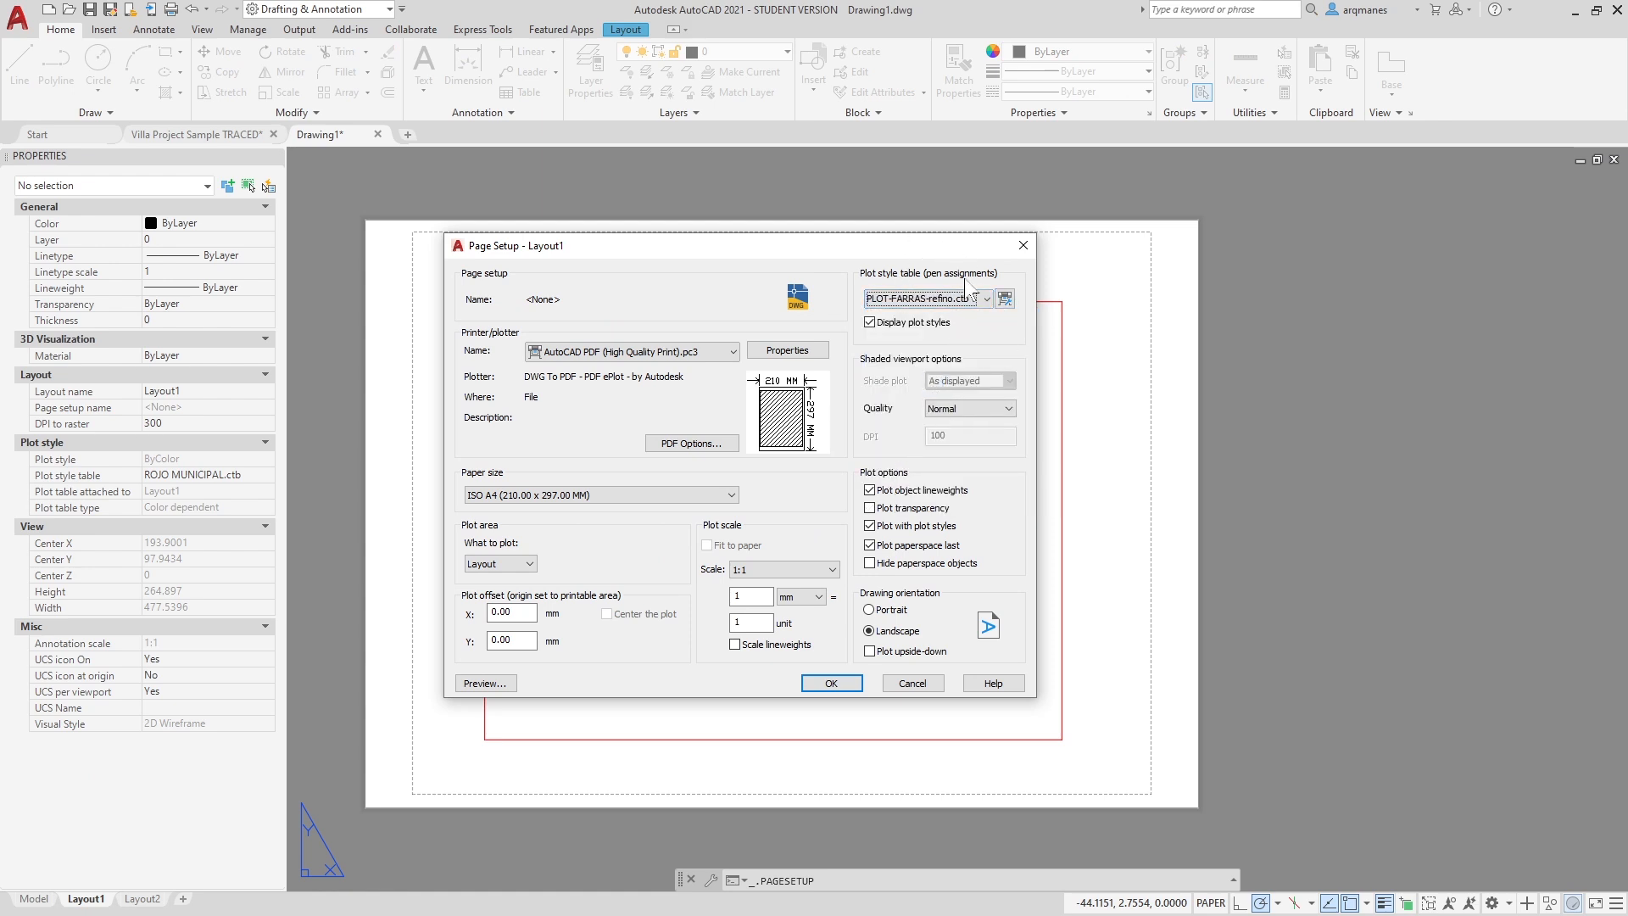
pyautogui.click(833, 683)
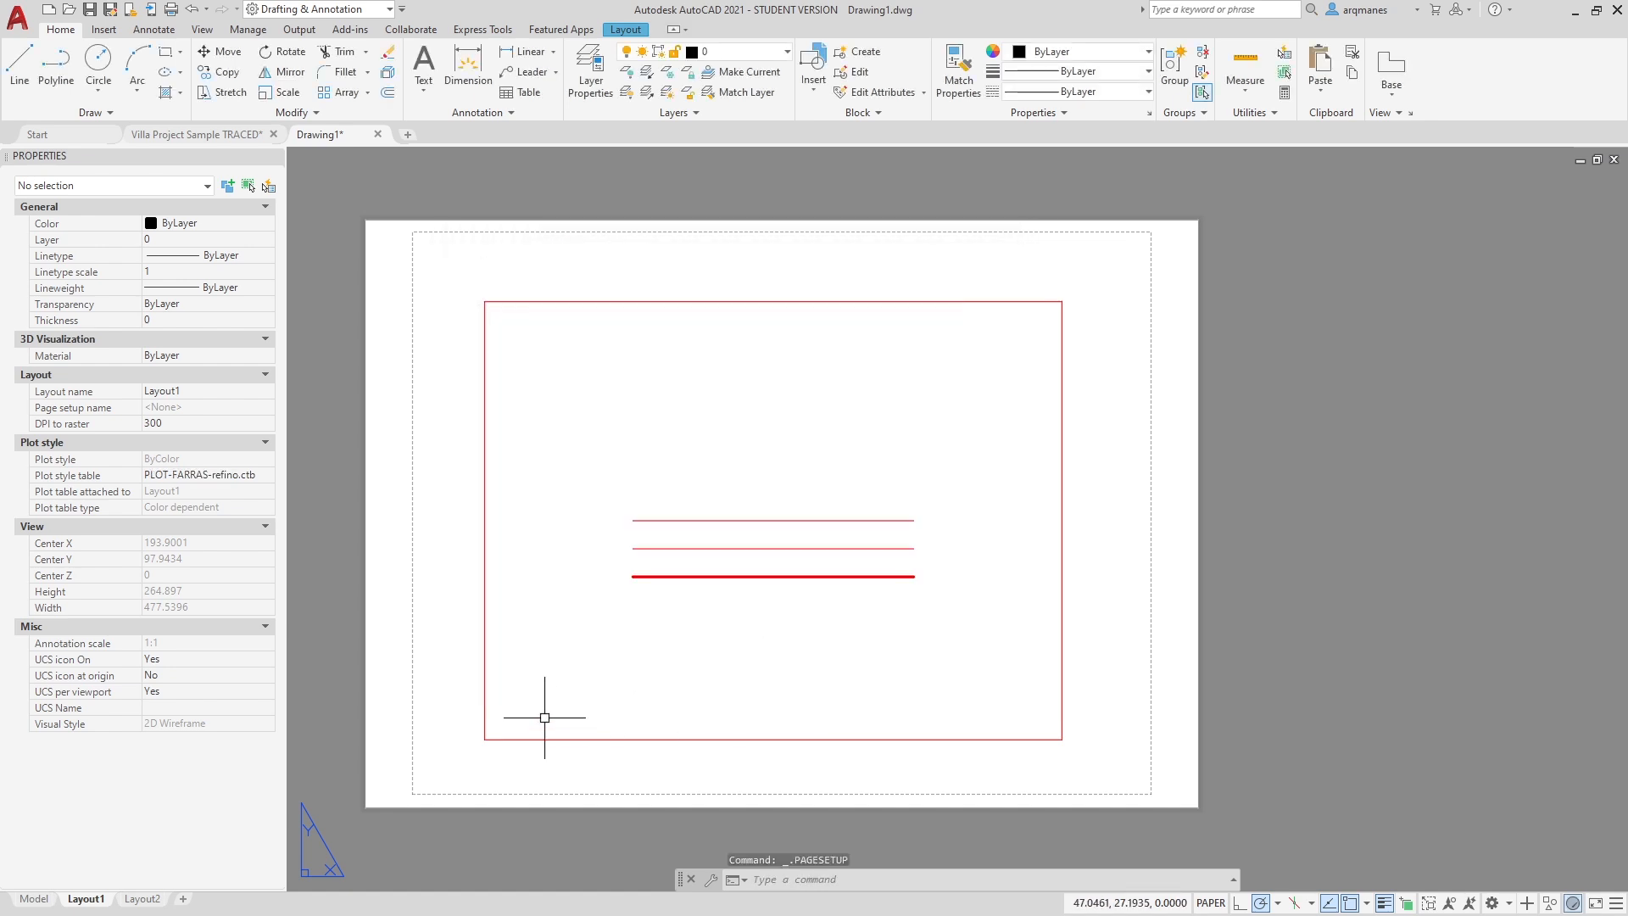
pyautogui.press('Return')
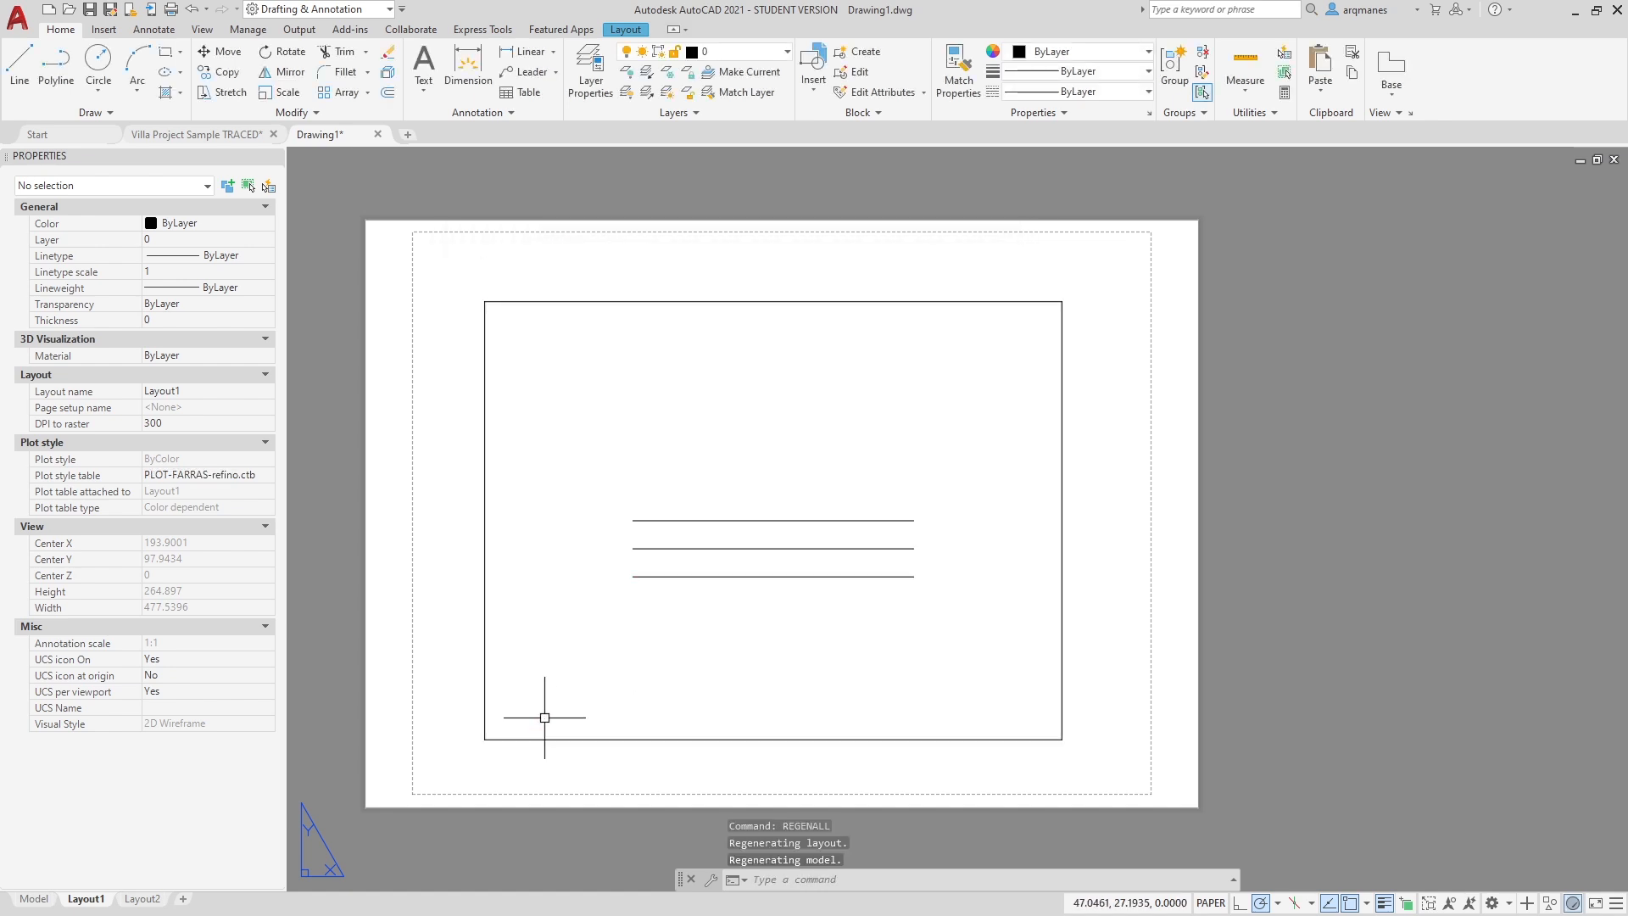
pyautogui.scroll(8, 680, 571)
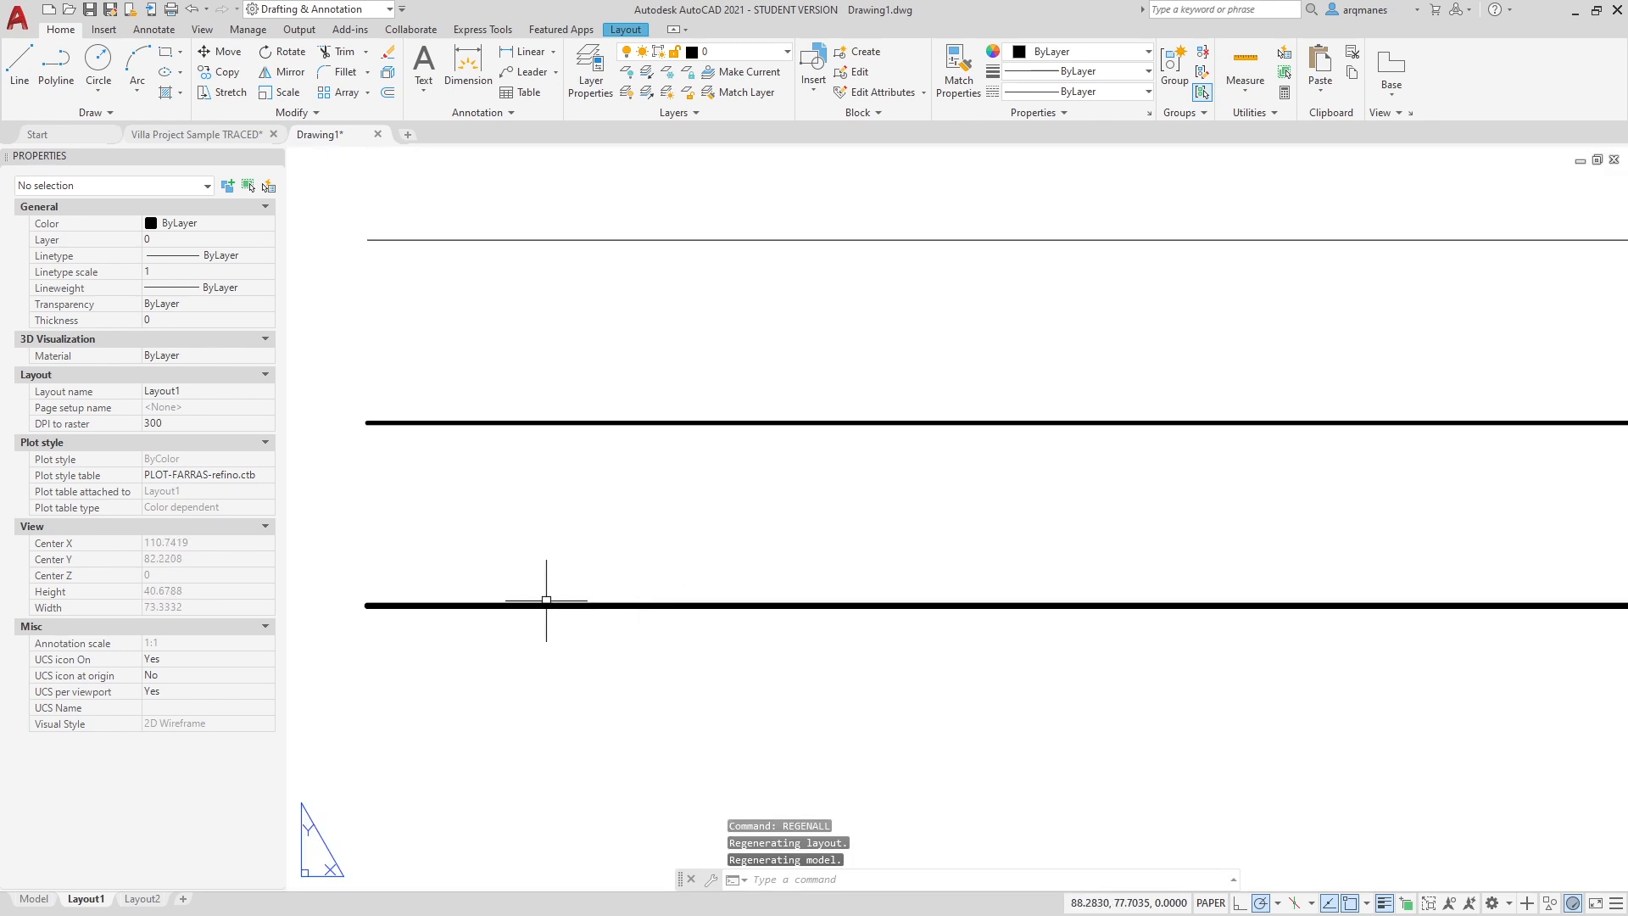
pyautogui.scroll(-6, 483, 595)
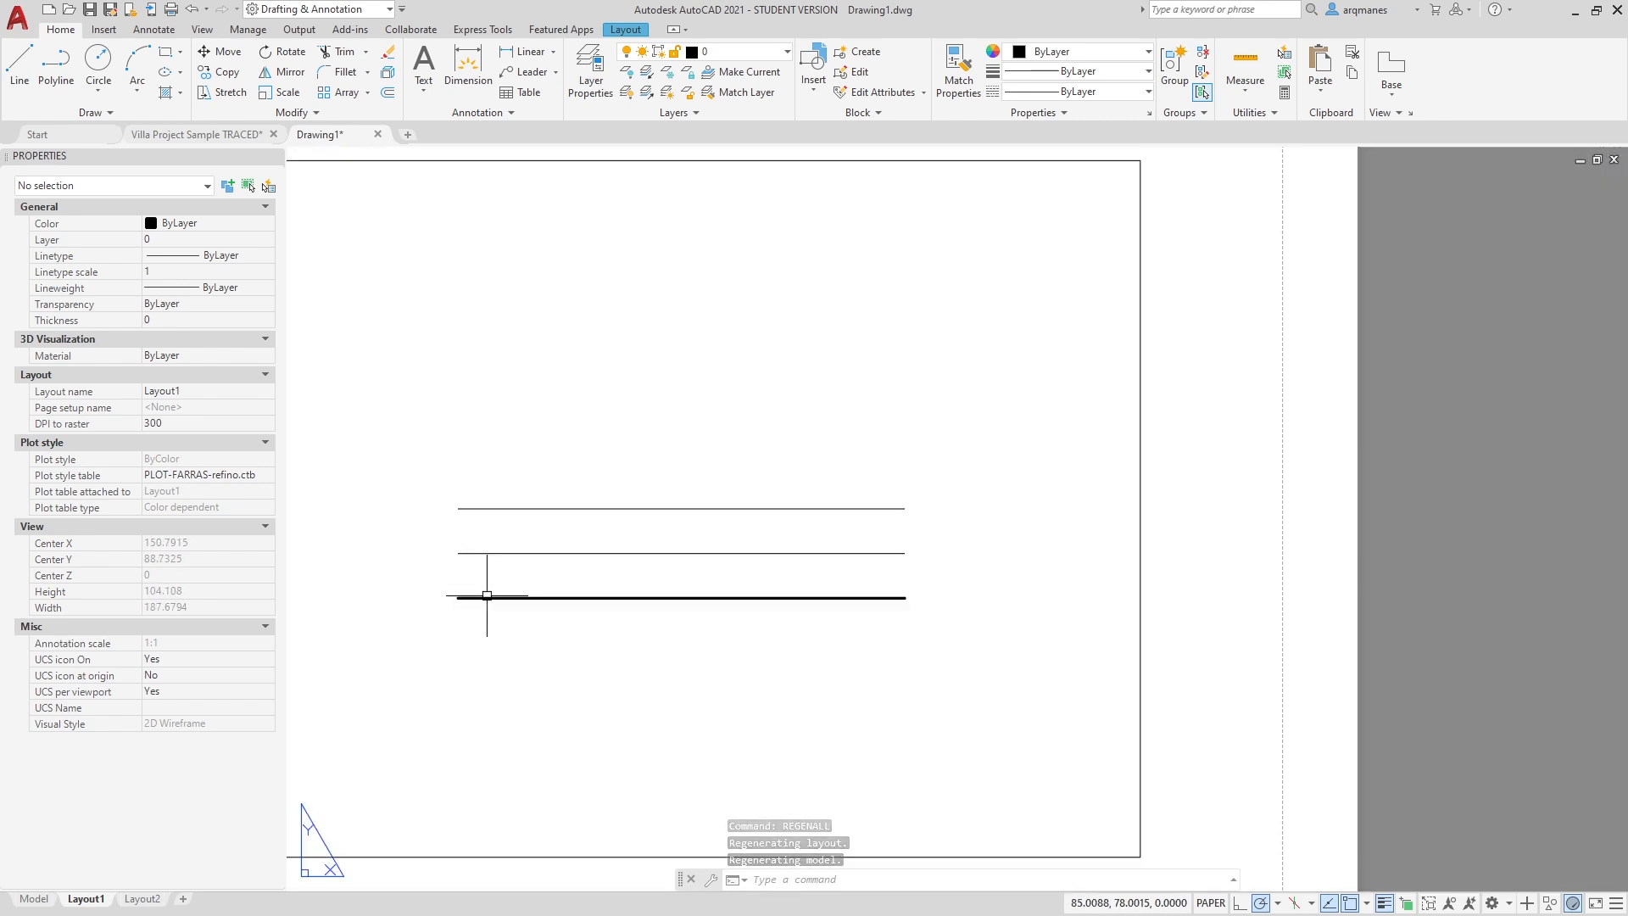
pyautogui.scroll(-2, 486, 596)
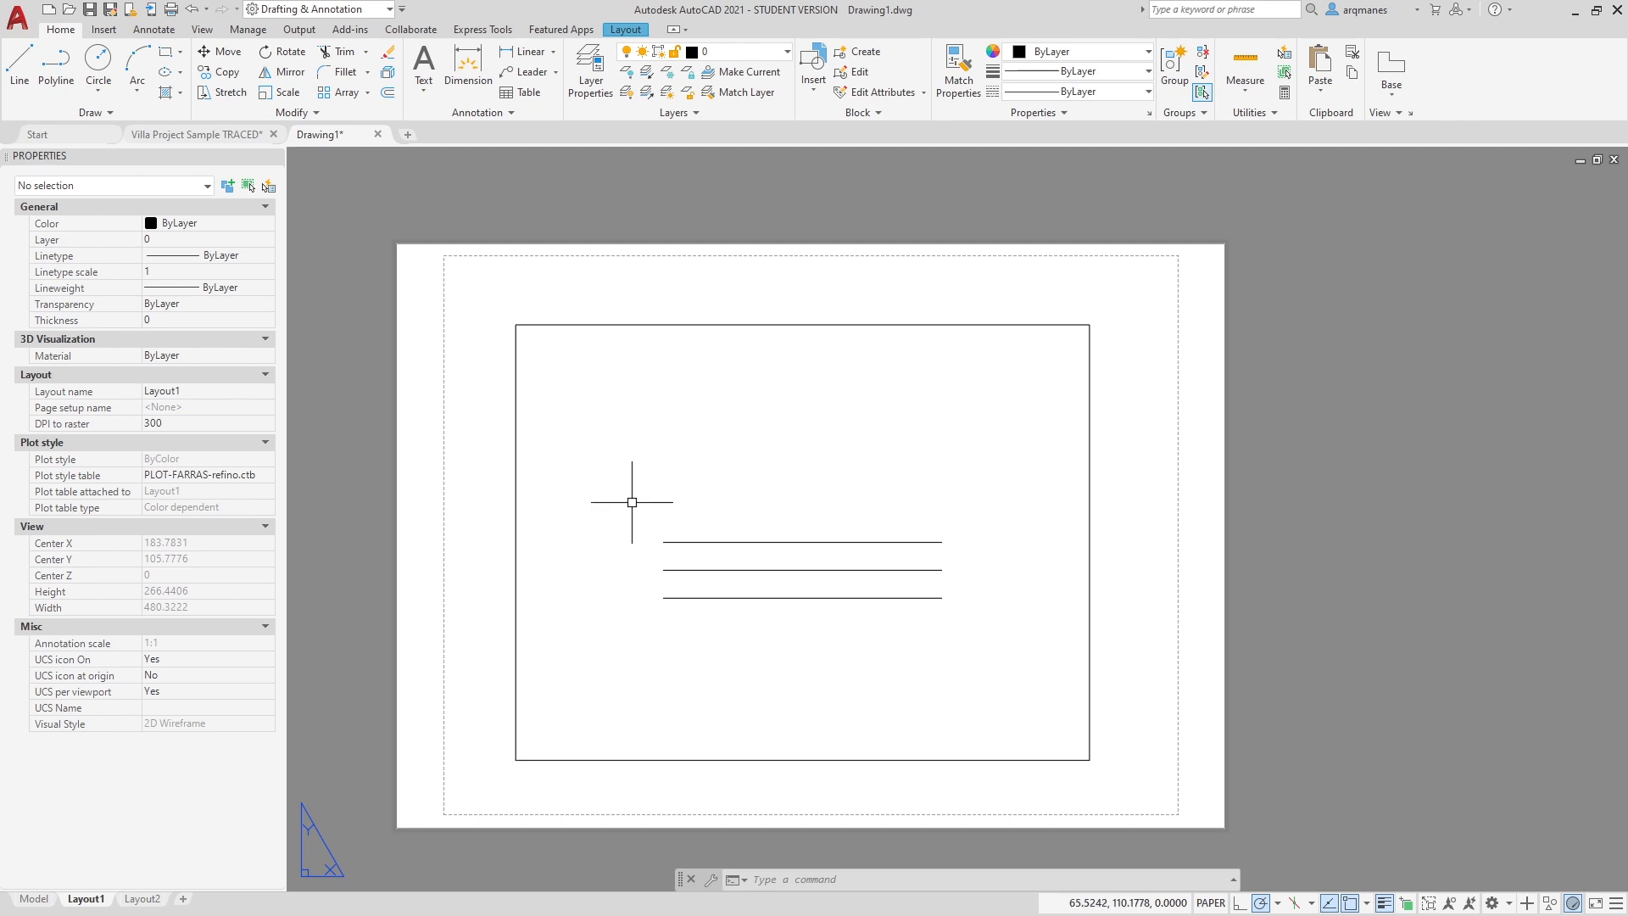
# Assign monochrome.ctb as Layout1's plot style table in the page setup and regenerate all viewports.
pyautogui.rightClick(85, 899)
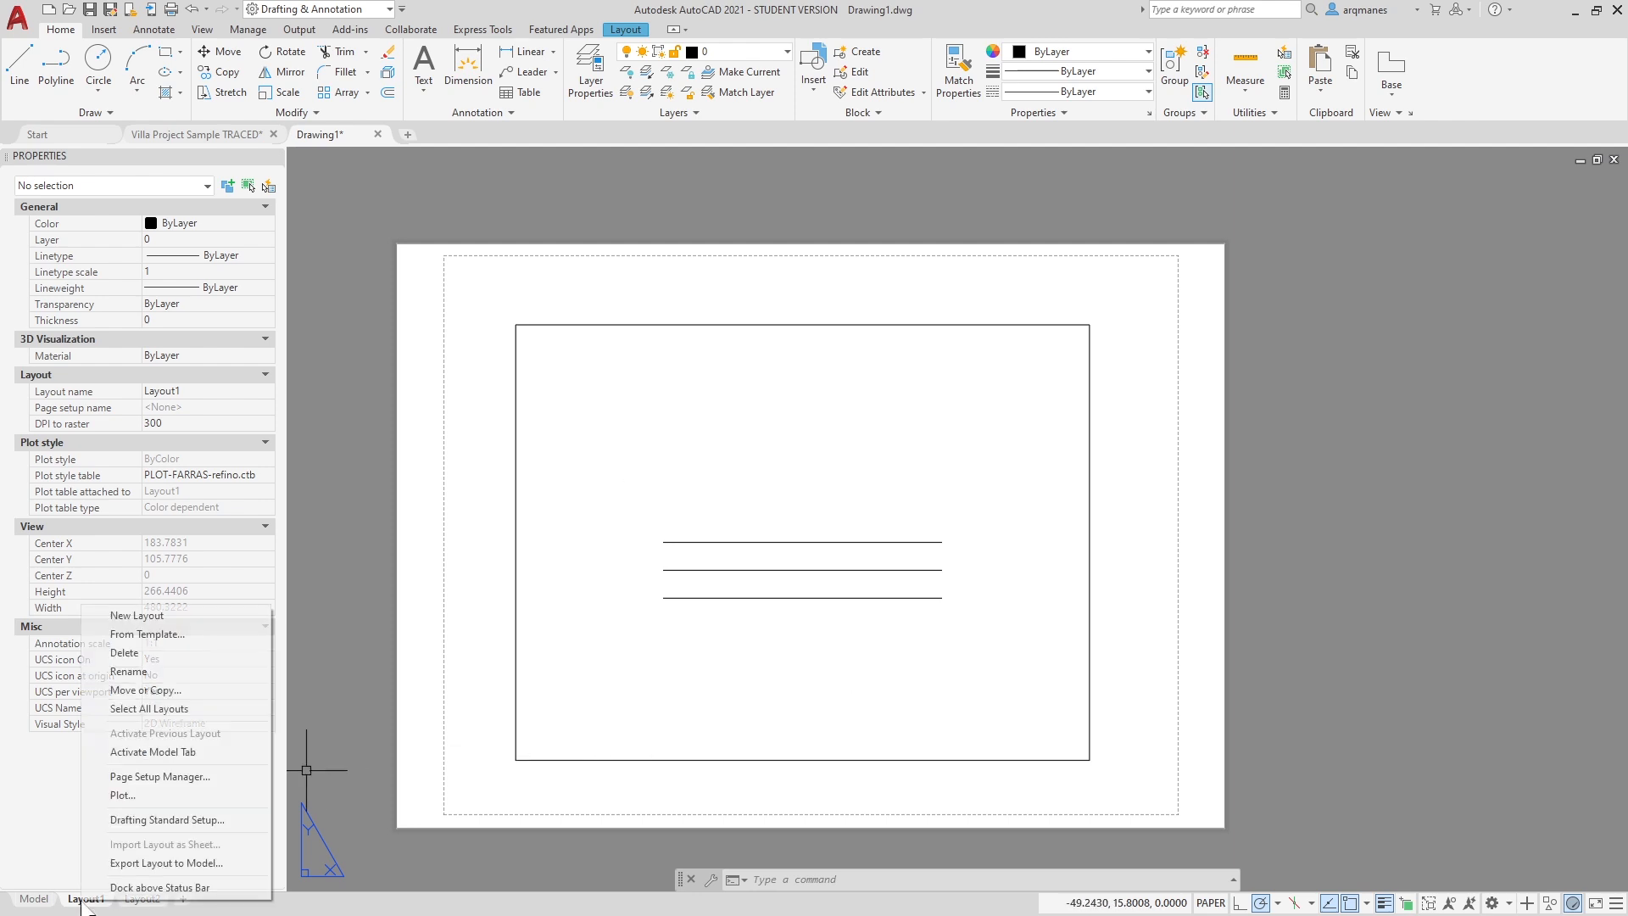
pyautogui.click(166, 780)
pyautogui.click(873, 446)
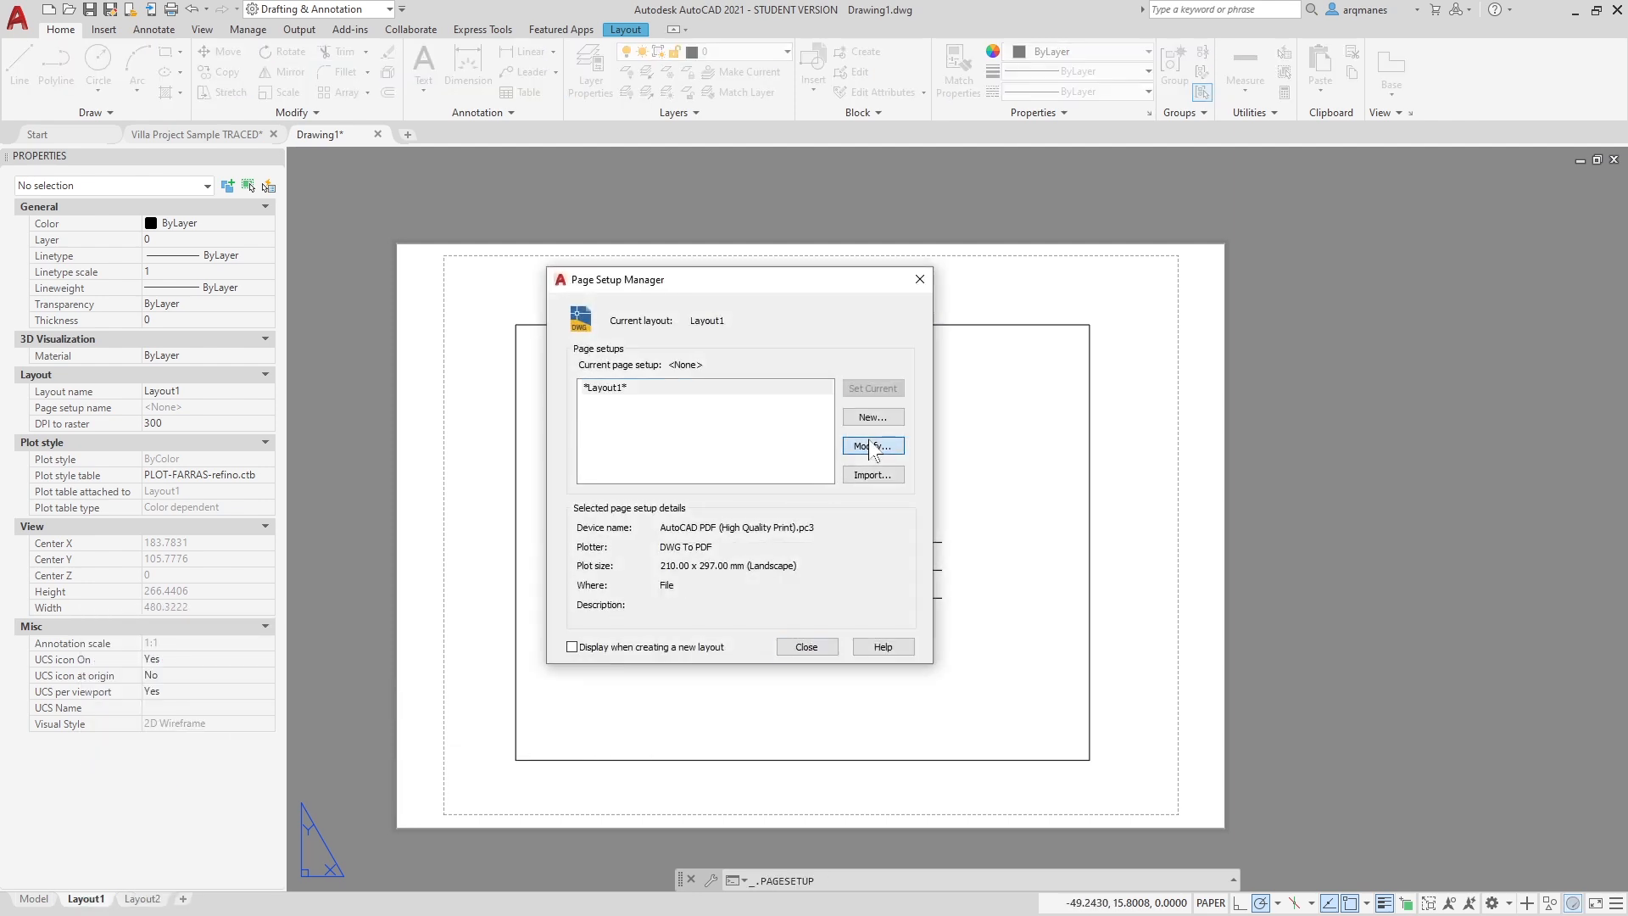
pyautogui.click(987, 298)
pyautogui.click(876, 325)
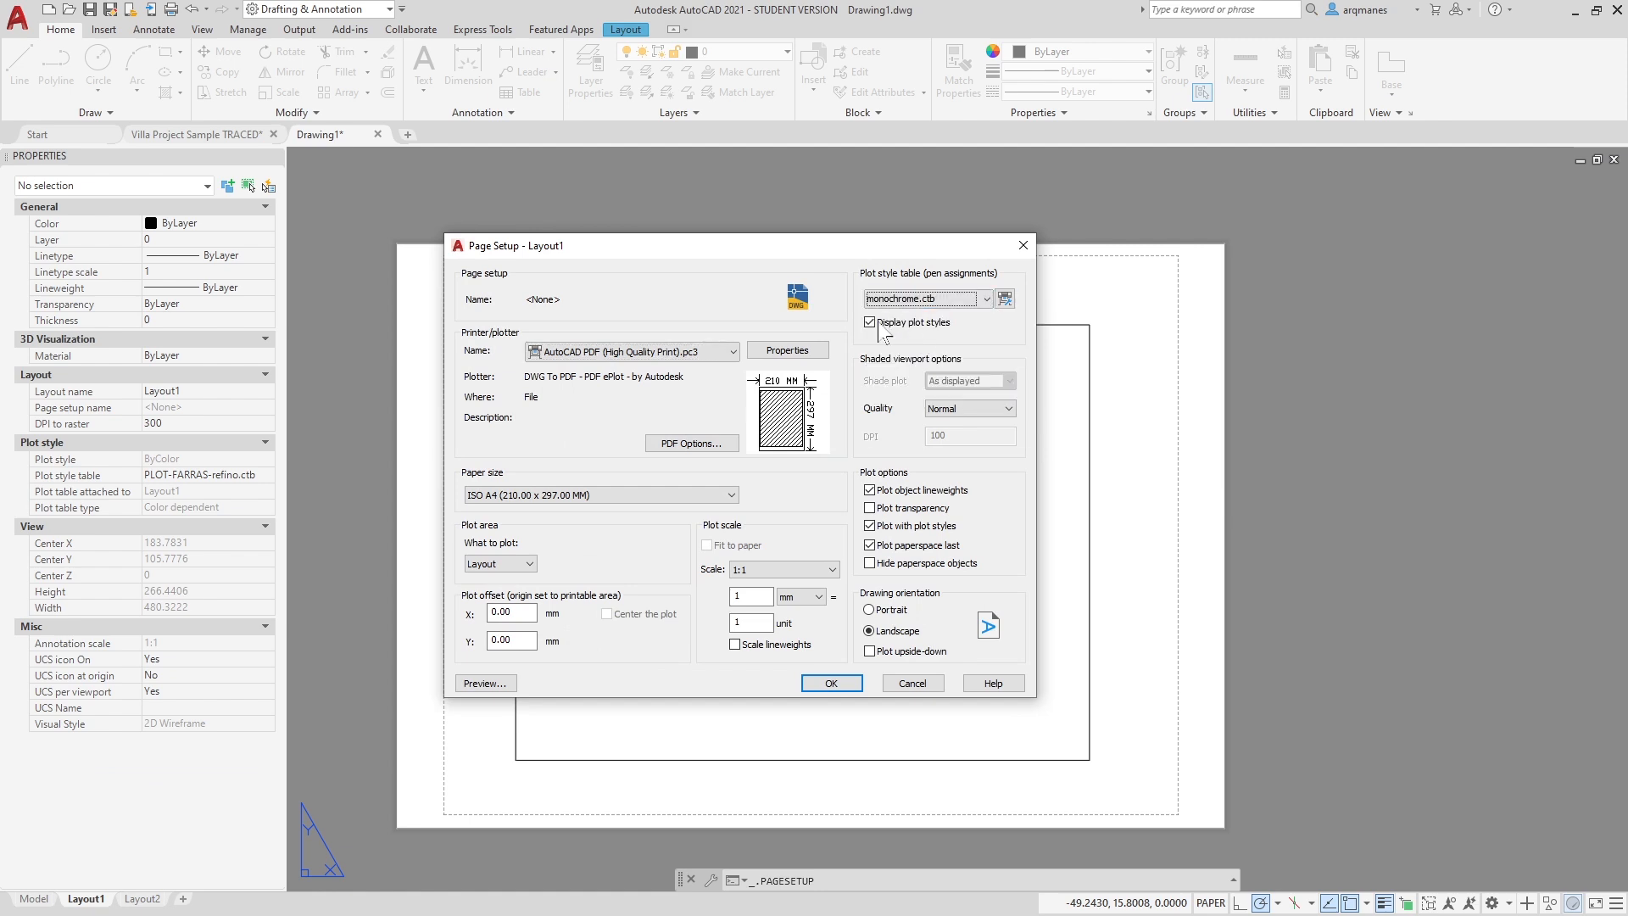
pyautogui.click(851, 688)
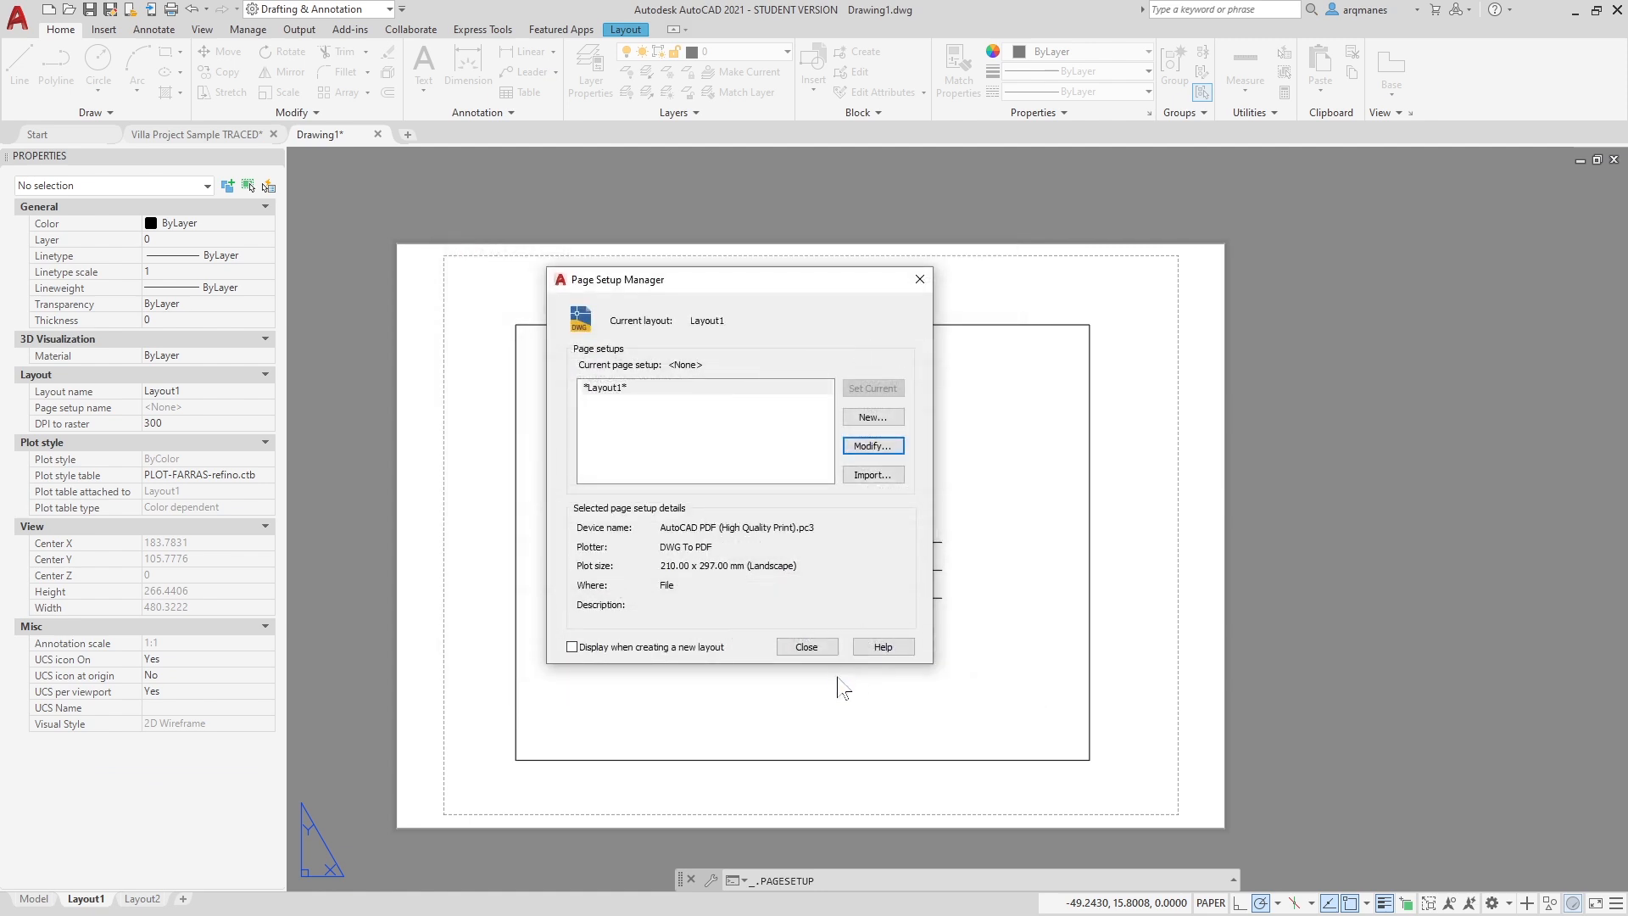
pyautogui.click(797, 643)
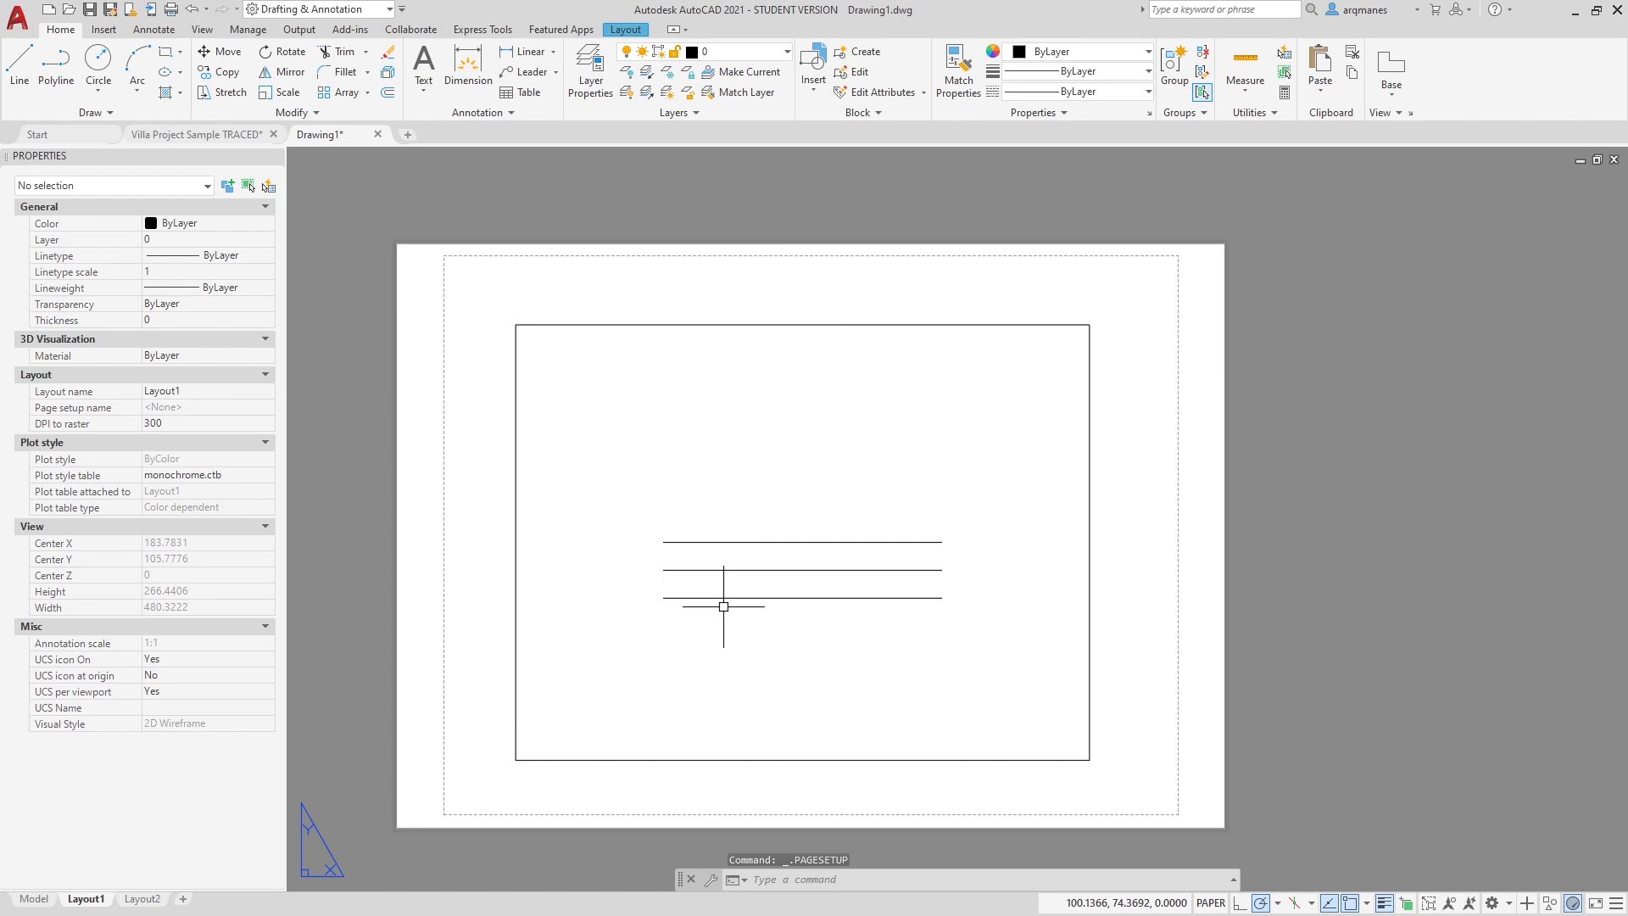
pyautogui.press('Return')
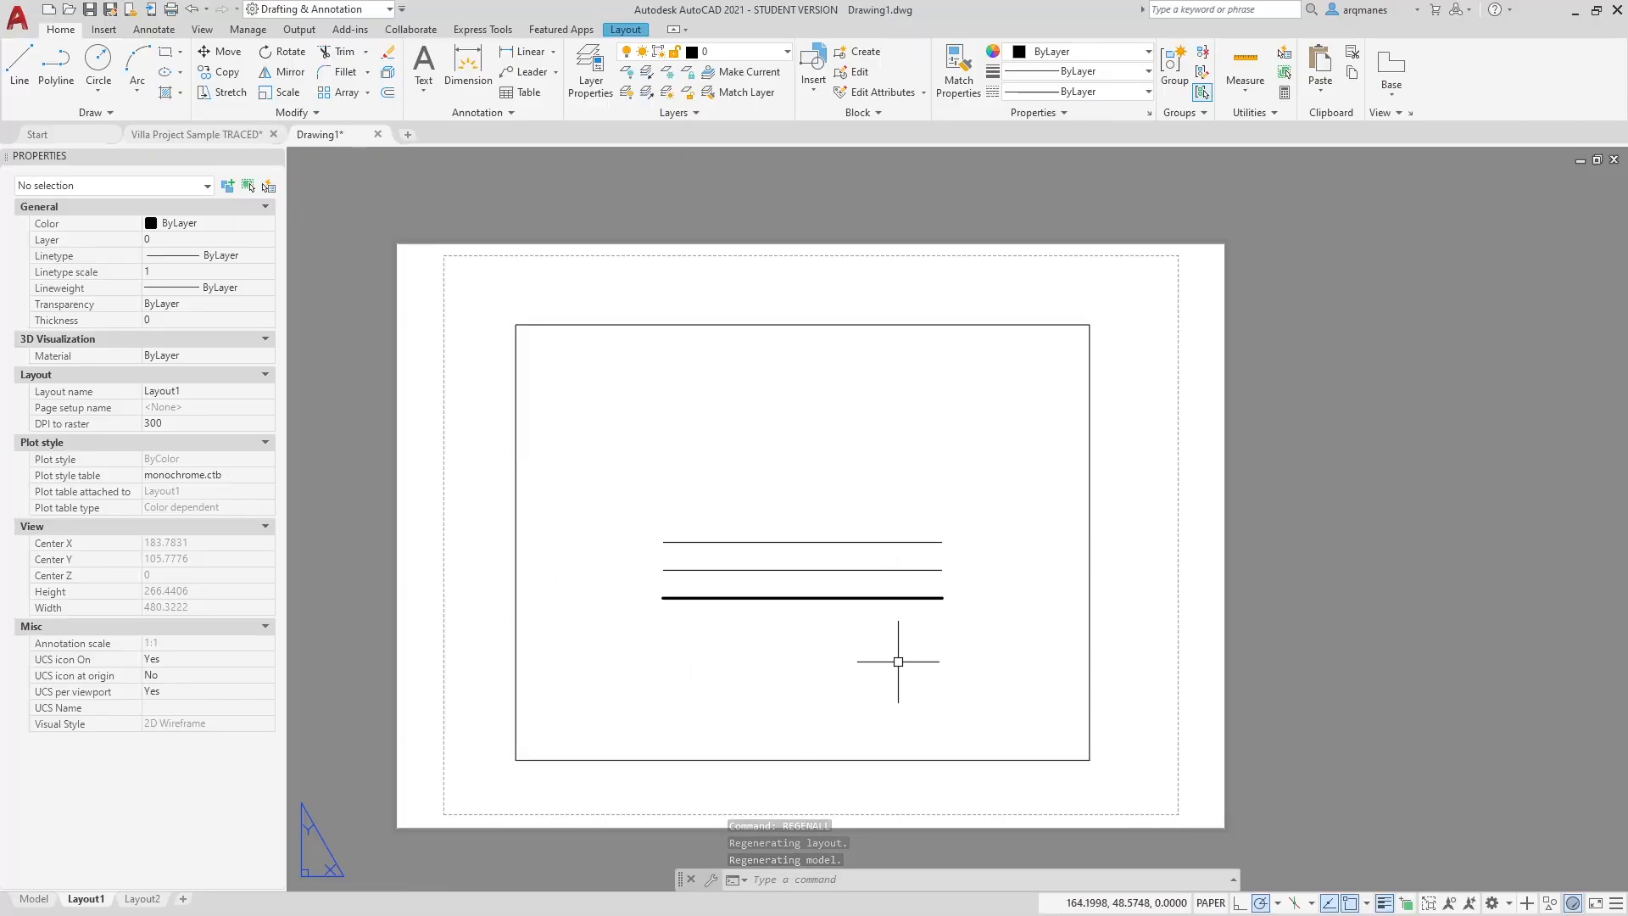
# In model space, set the lineweight display scale to its minimum in the options and compare the three lines at different zoom levels.
pyautogui.click(34, 899)
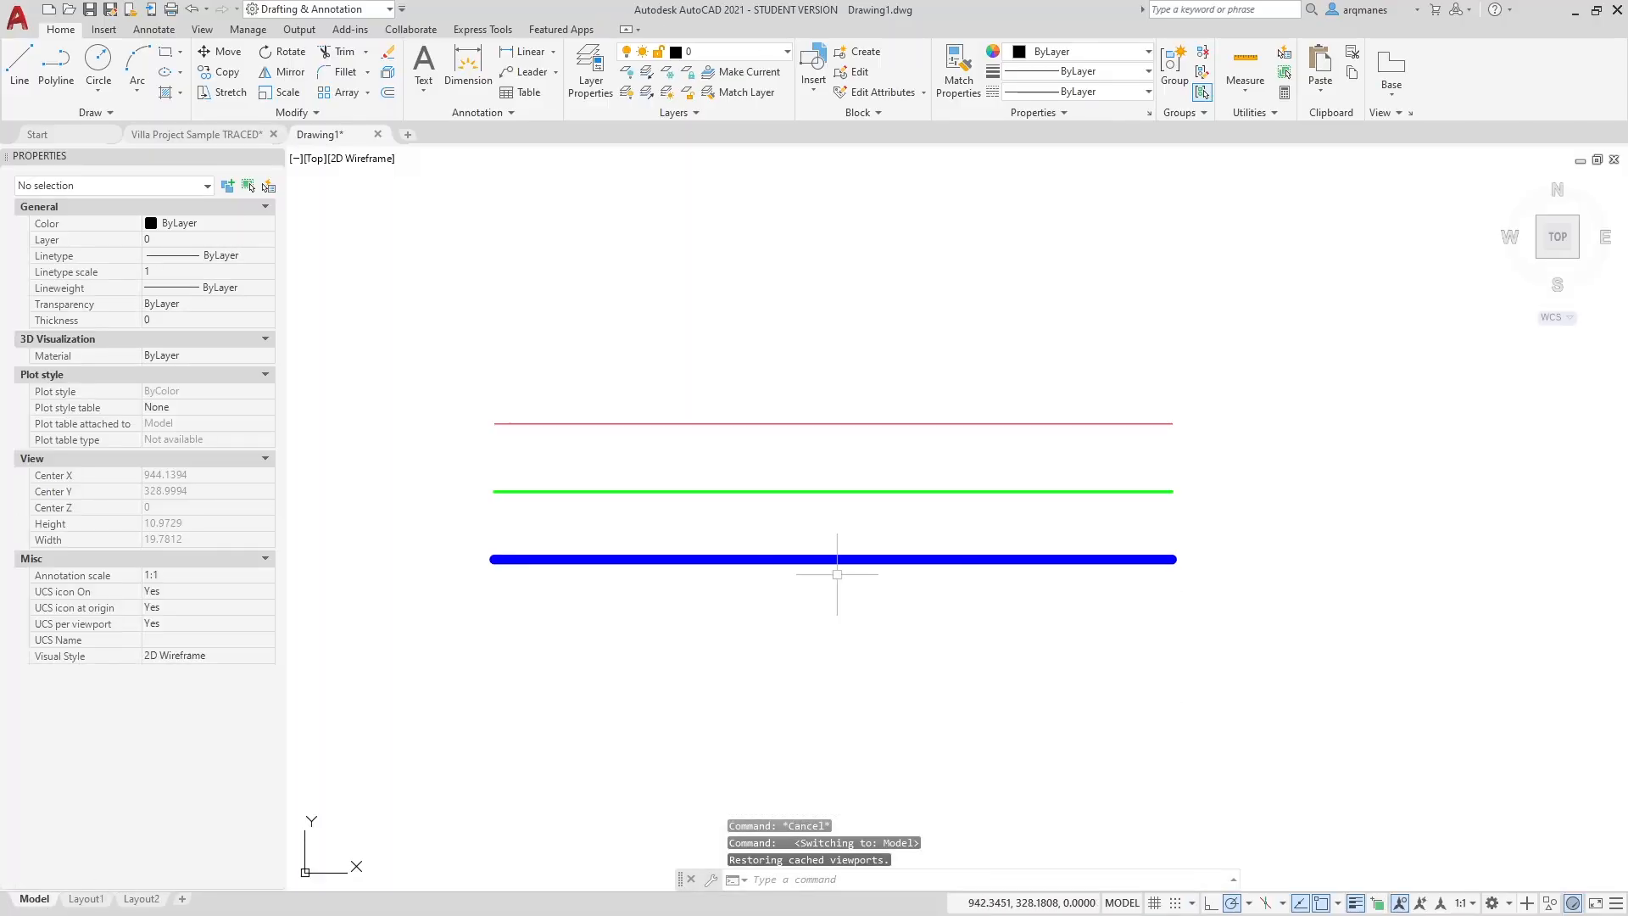
pyautogui.moveTo(876, 517); pyautogui.dragTo(941, 537, button='middle')
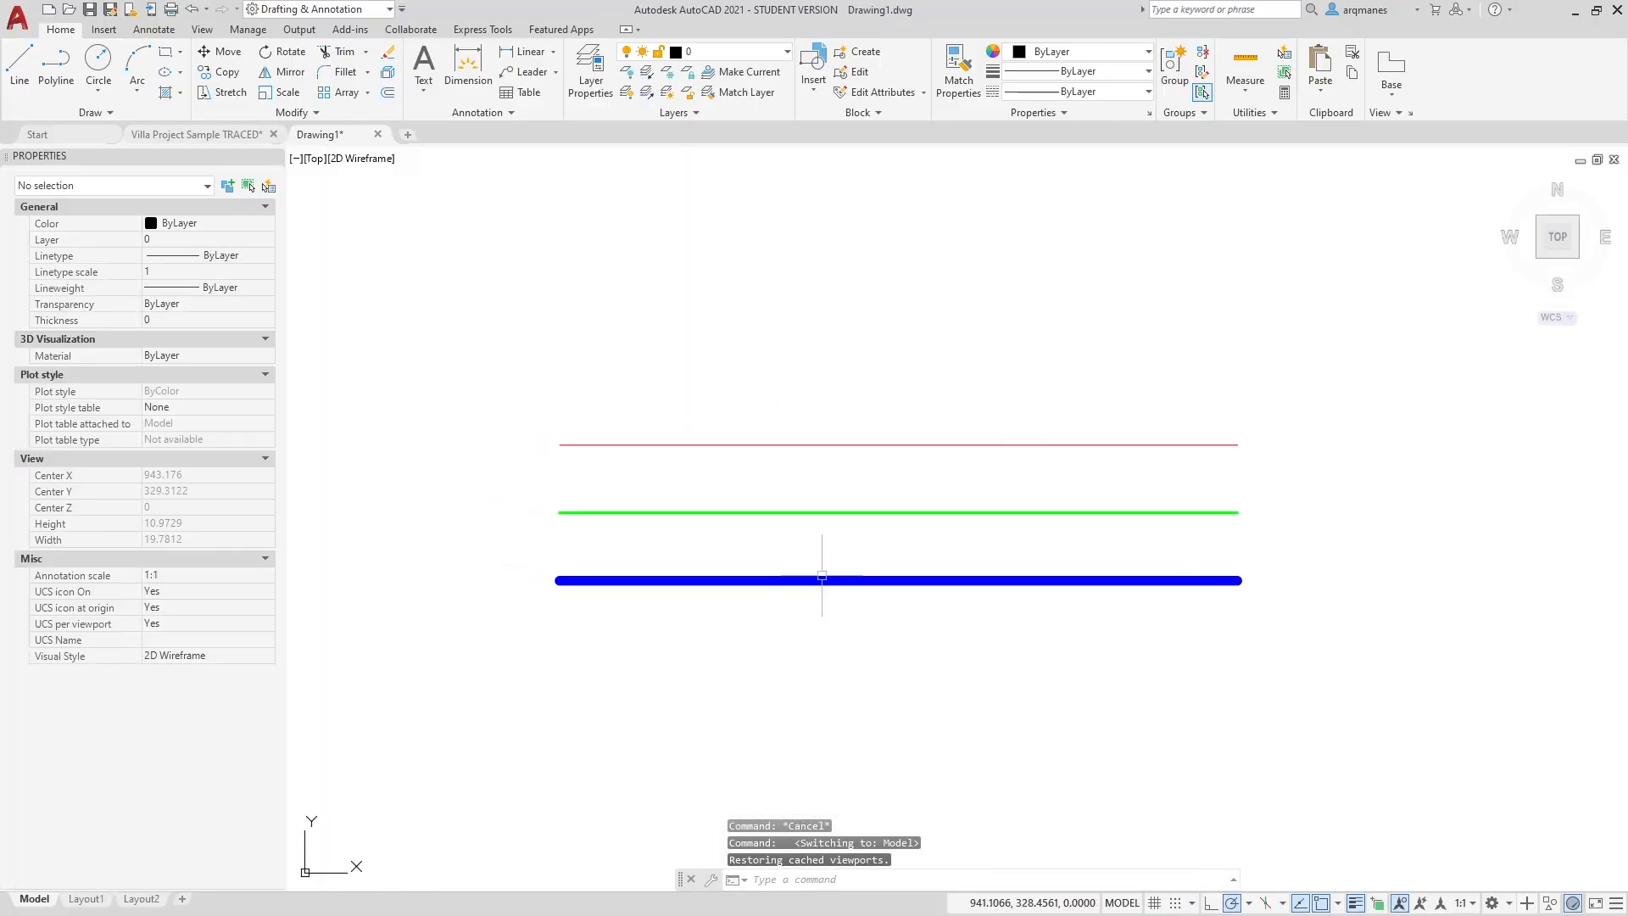
pyautogui.write('op')
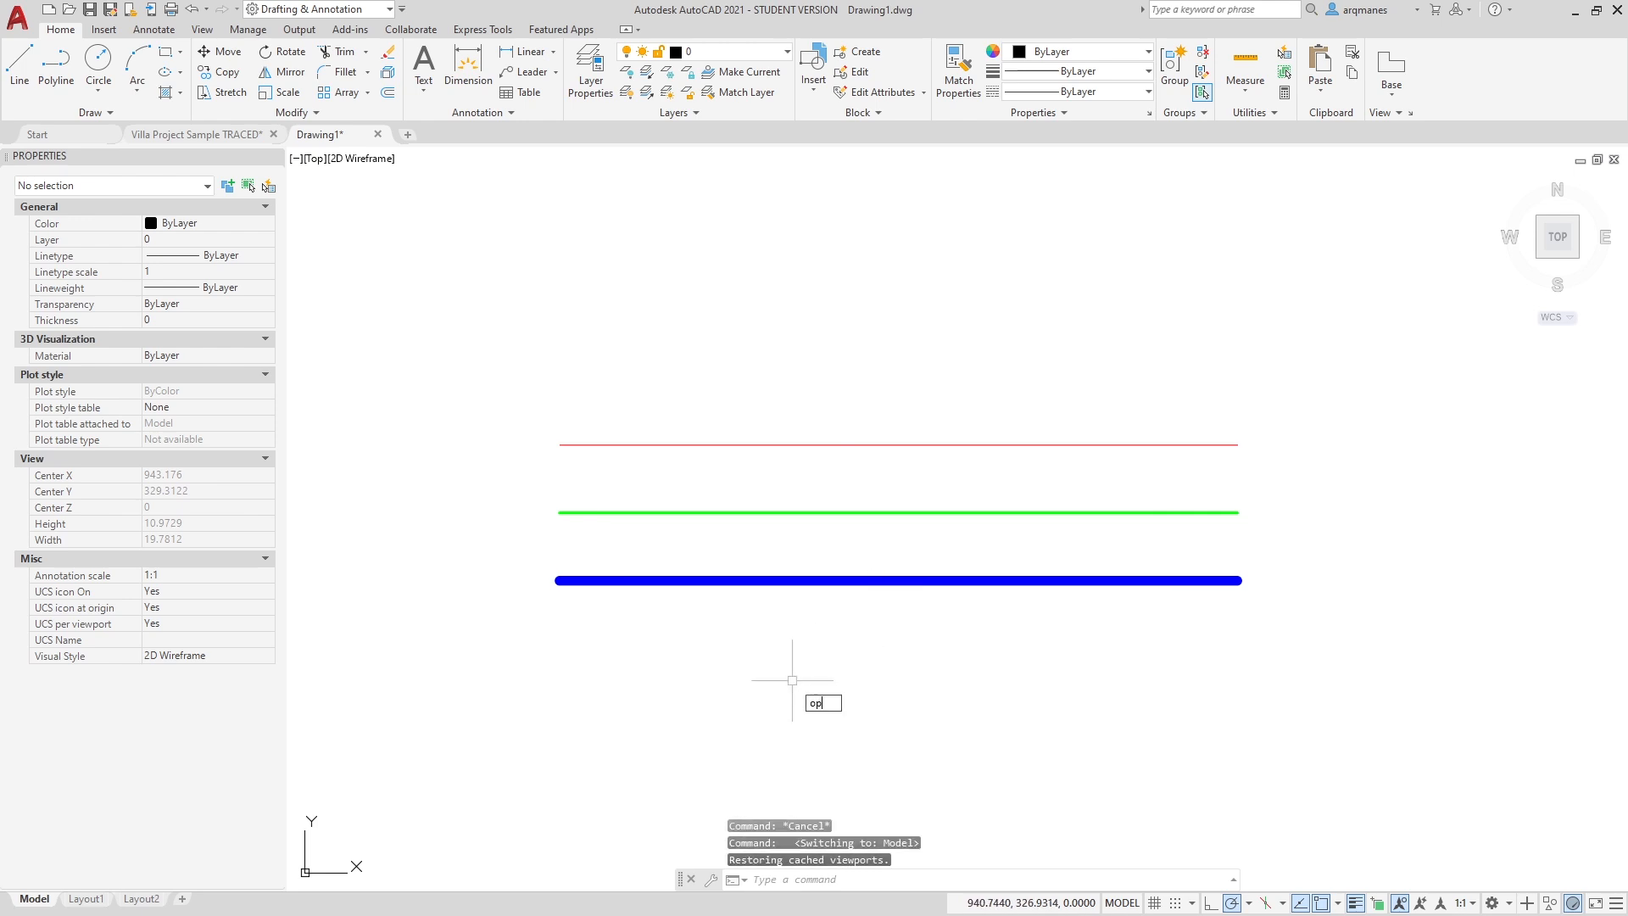
pyautogui.press('Return')
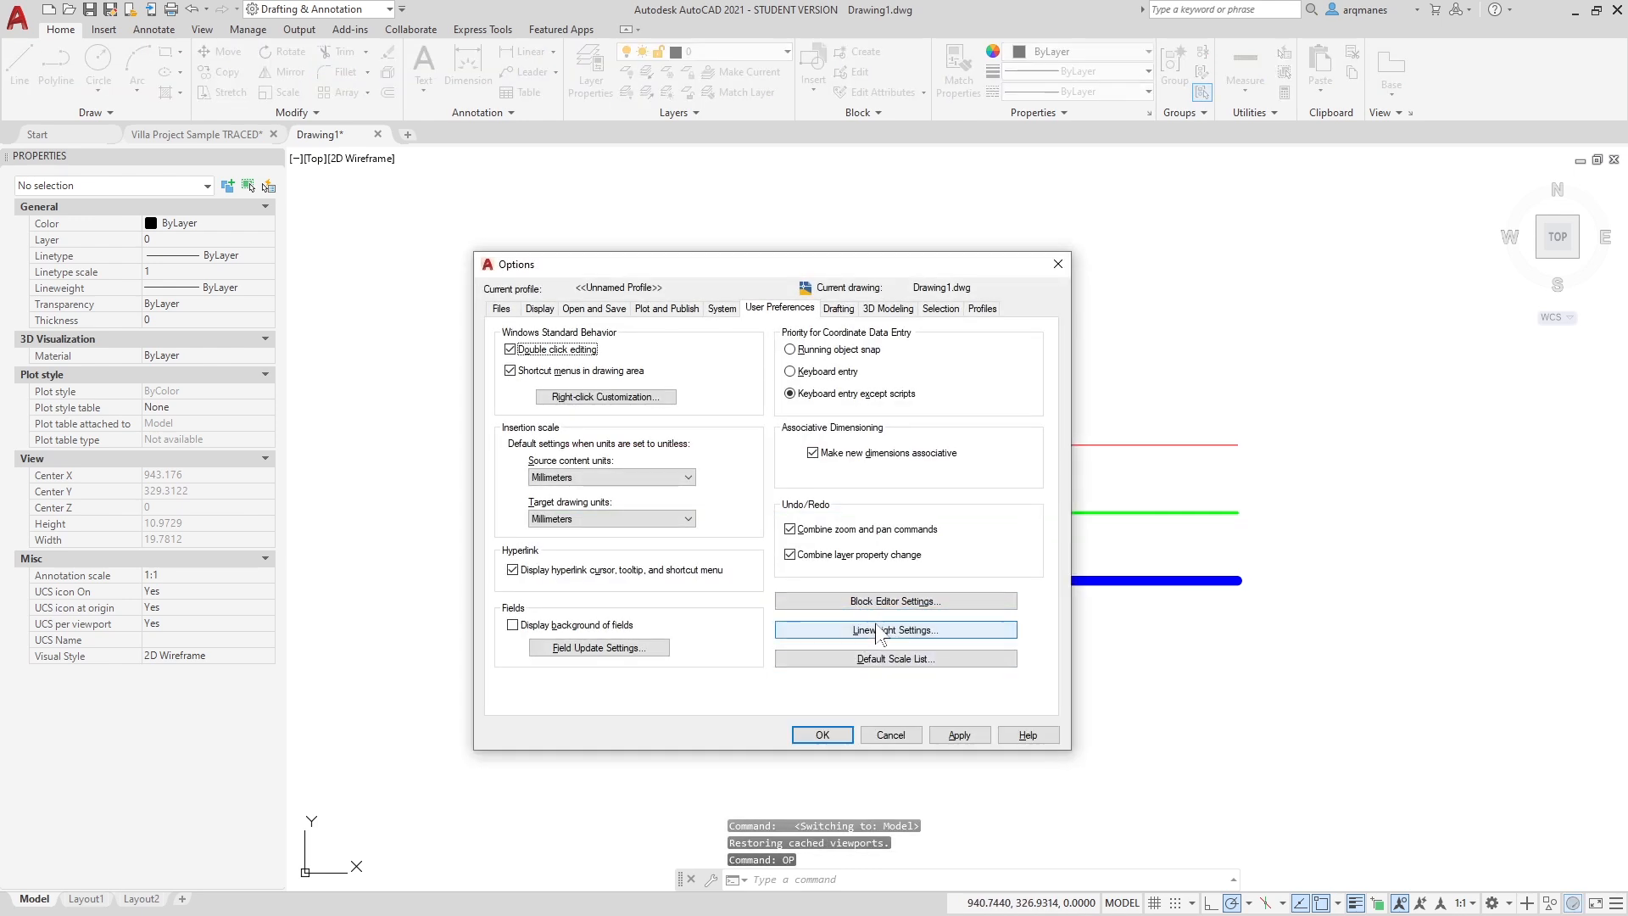
pyautogui.click(974, 632)
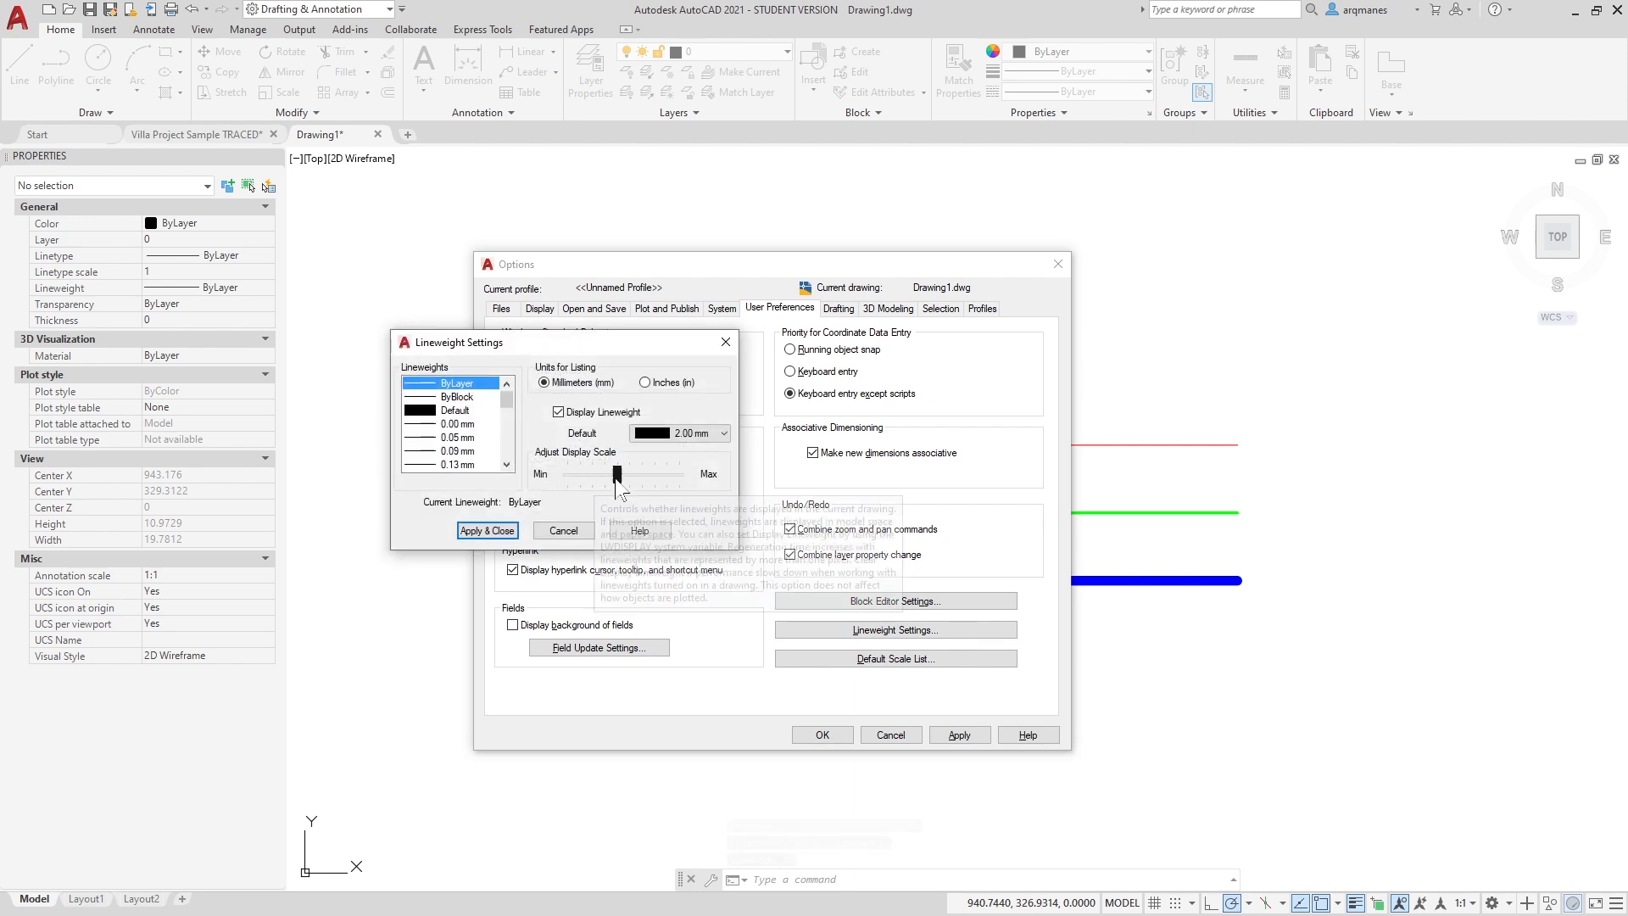
pyautogui.moveTo(618, 475); pyautogui.dragTo(532, 485)
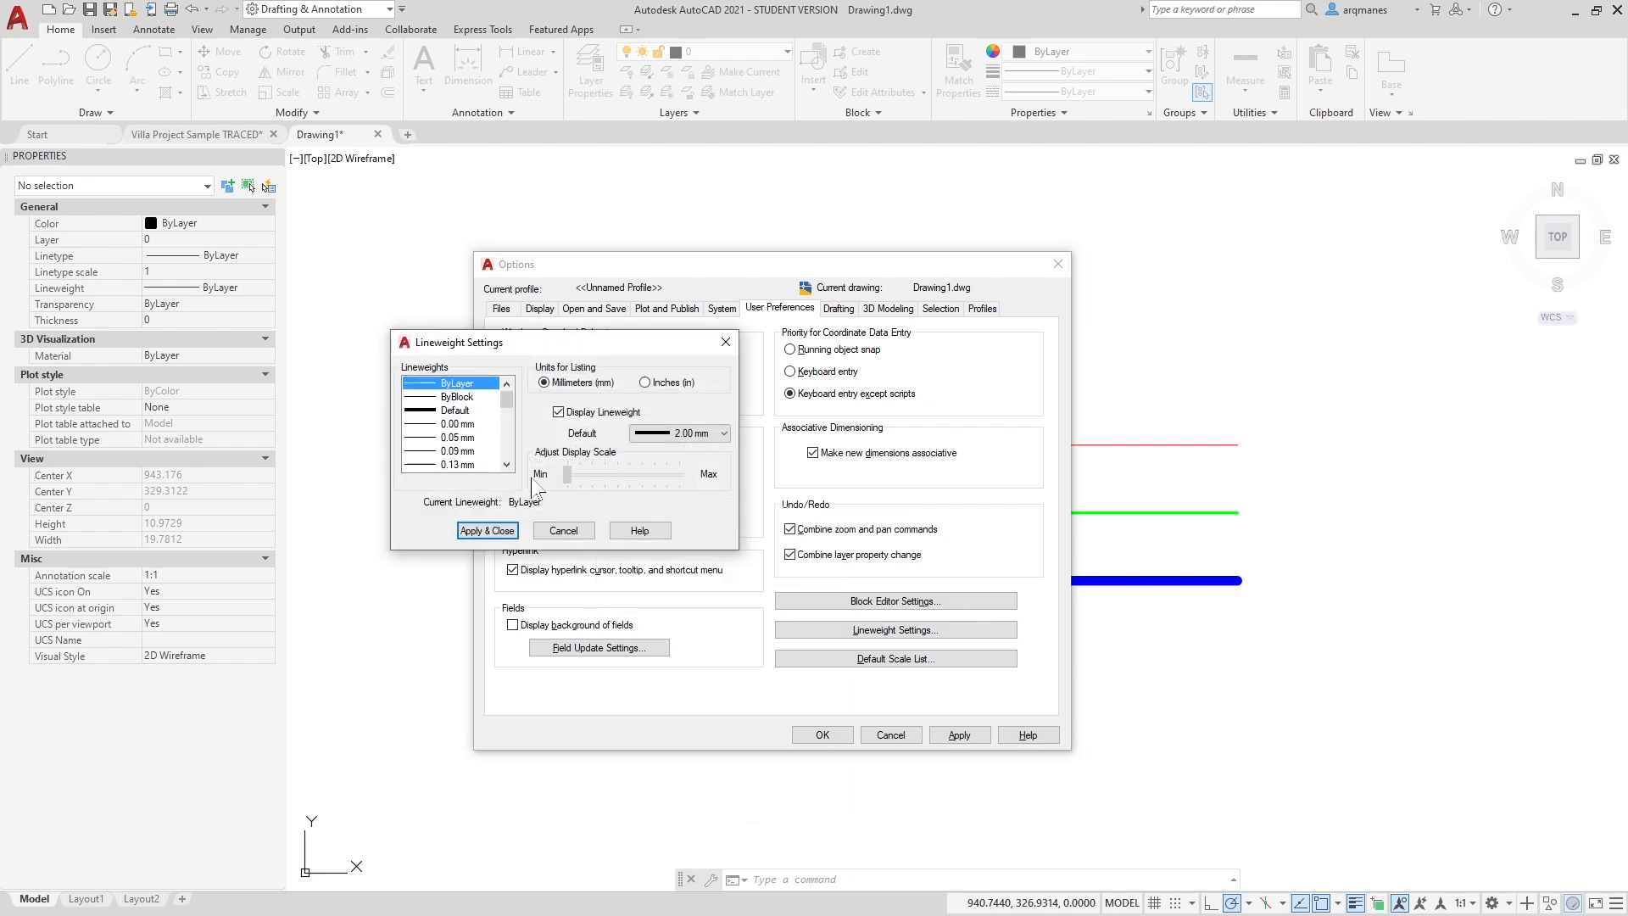
pyautogui.click(486, 531)
pyautogui.click(824, 738)
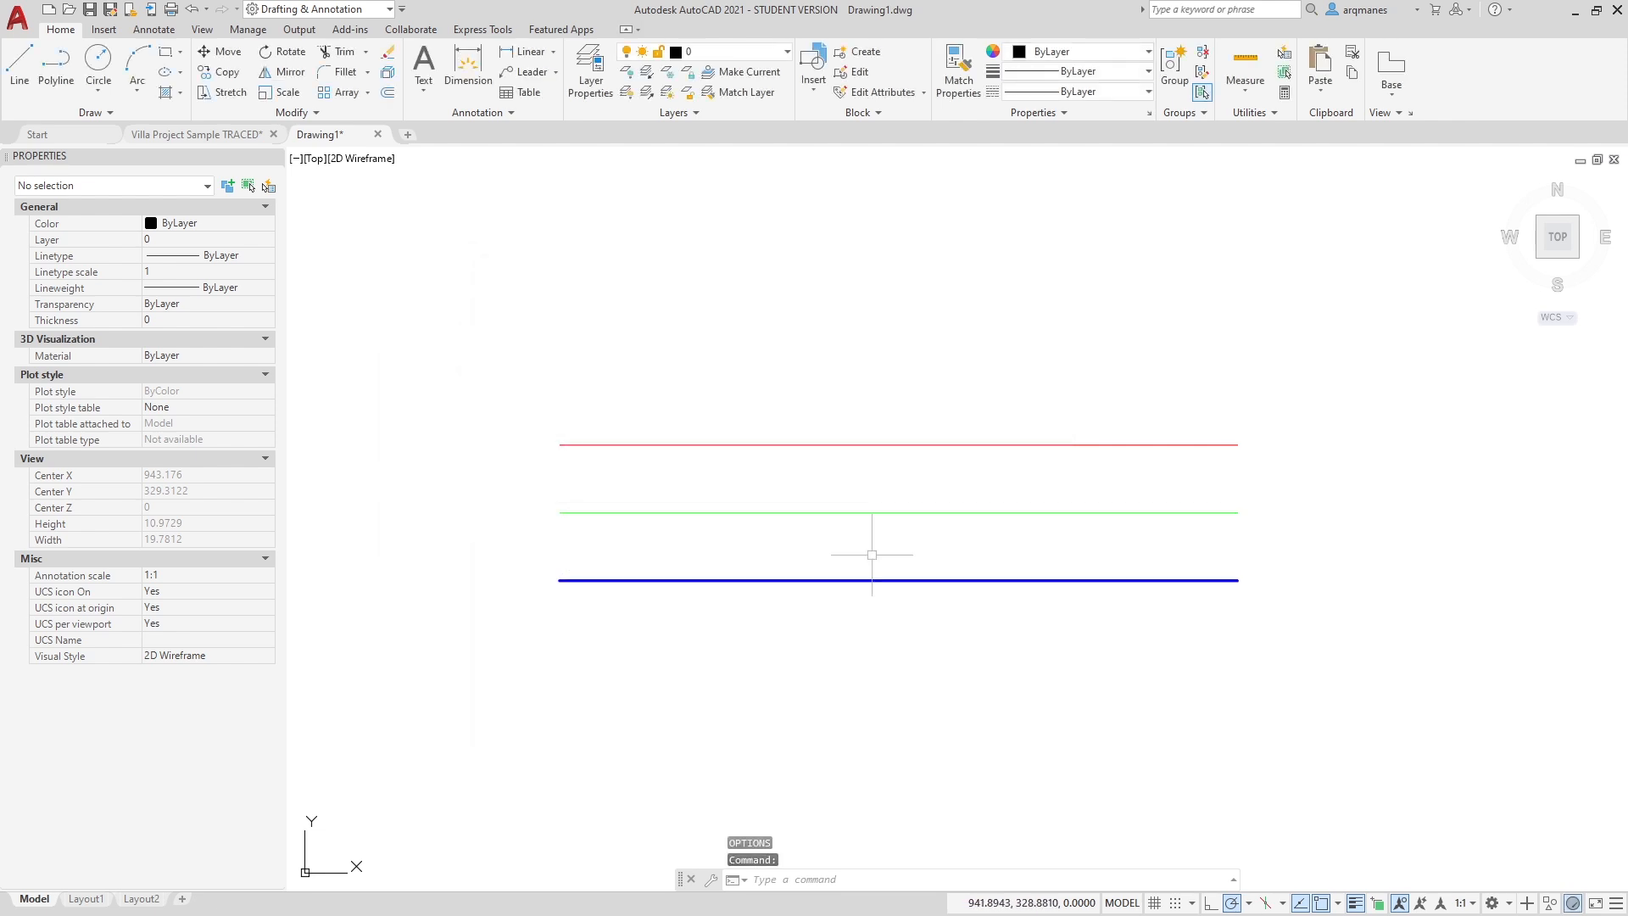
pyautogui.scroll(3, 789, 582)
pyautogui.scroll(-5, 789, 577)
pyautogui.scroll(4, 759, 553)
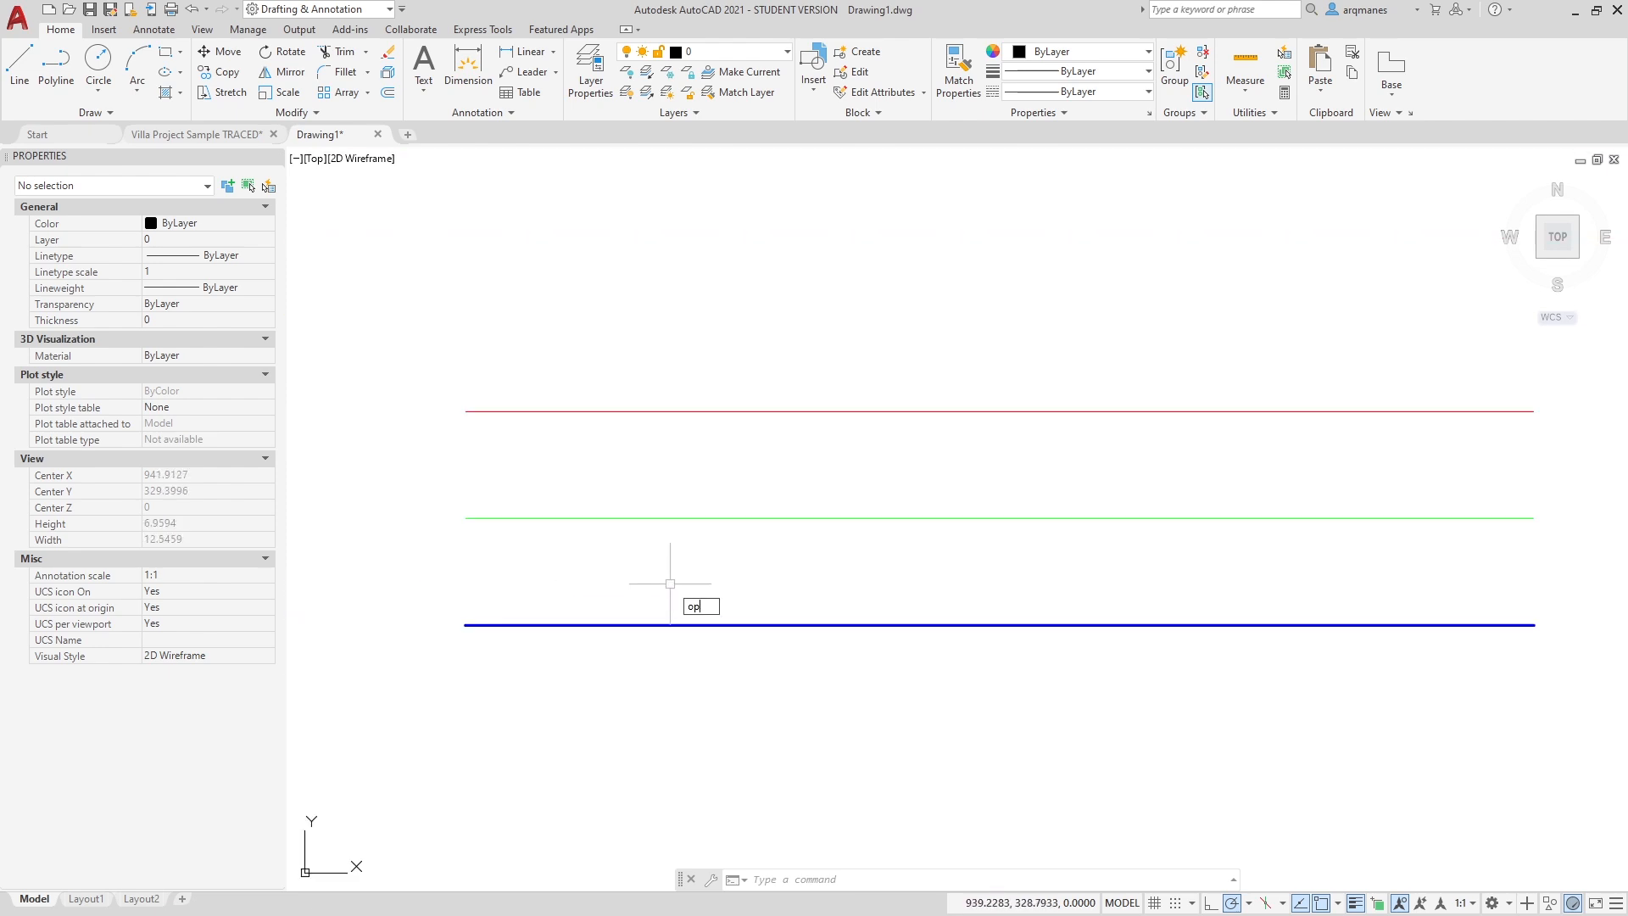
# Set the lineweight display scale to its maximum in the options and compare the model space lines with those in Layout1.
pyautogui.write('OP')
pyautogui.press('Return')
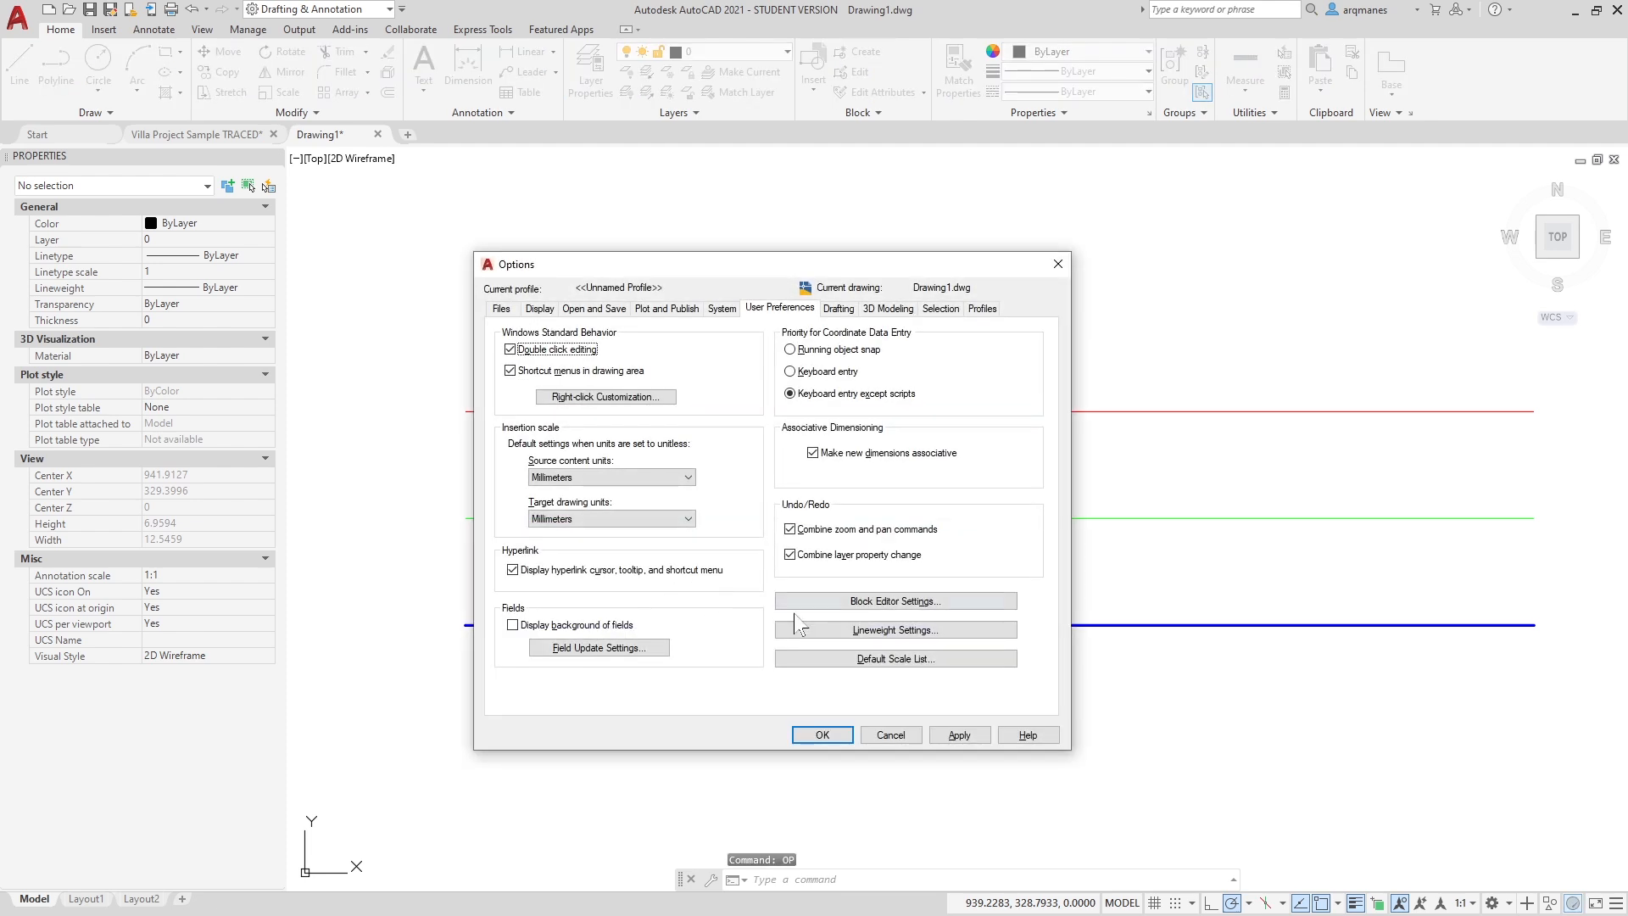
pyautogui.click(868, 633)
pyautogui.moveTo(568, 476); pyautogui.dragTo(688, 492)
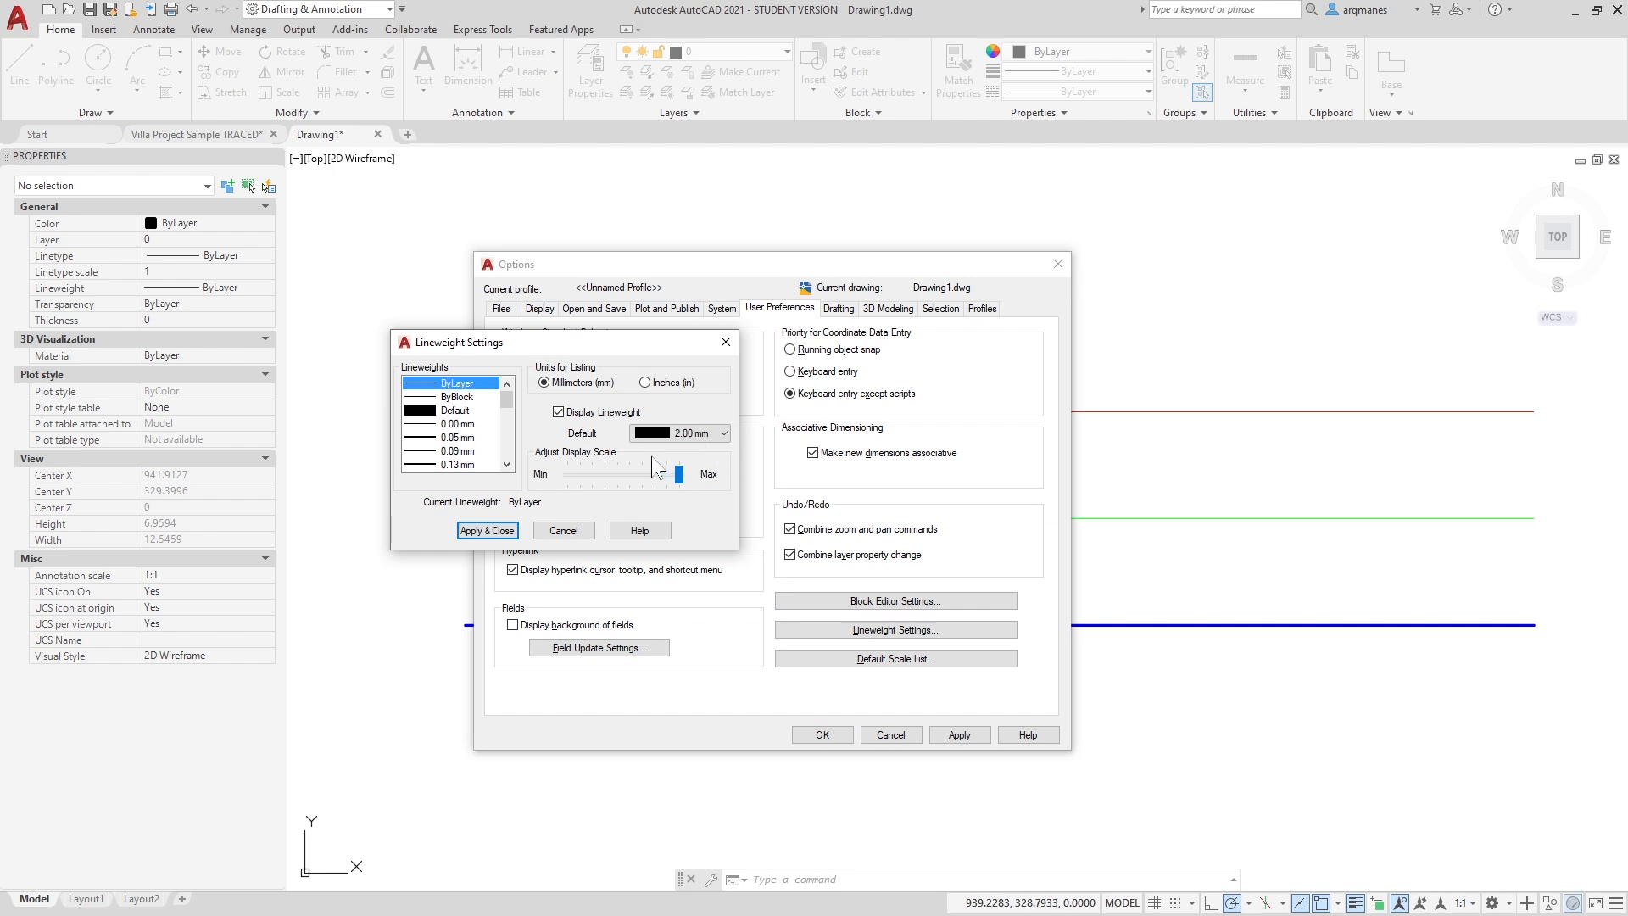
pyautogui.click(487, 530)
pyautogui.click(821, 735)
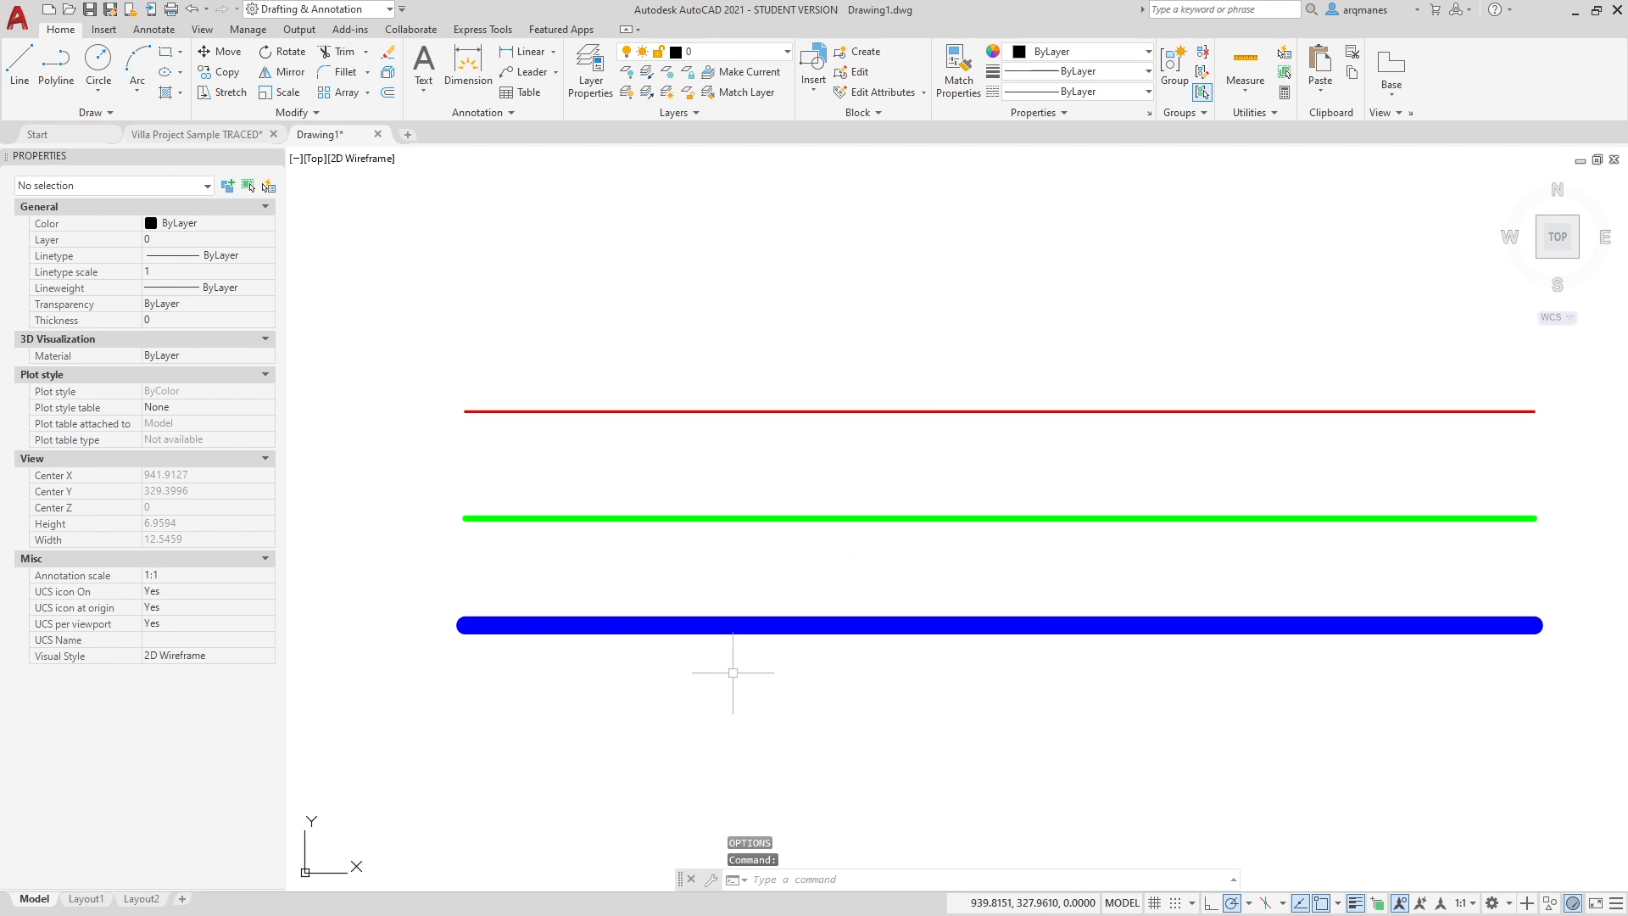
pyautogui.click(85, 899)
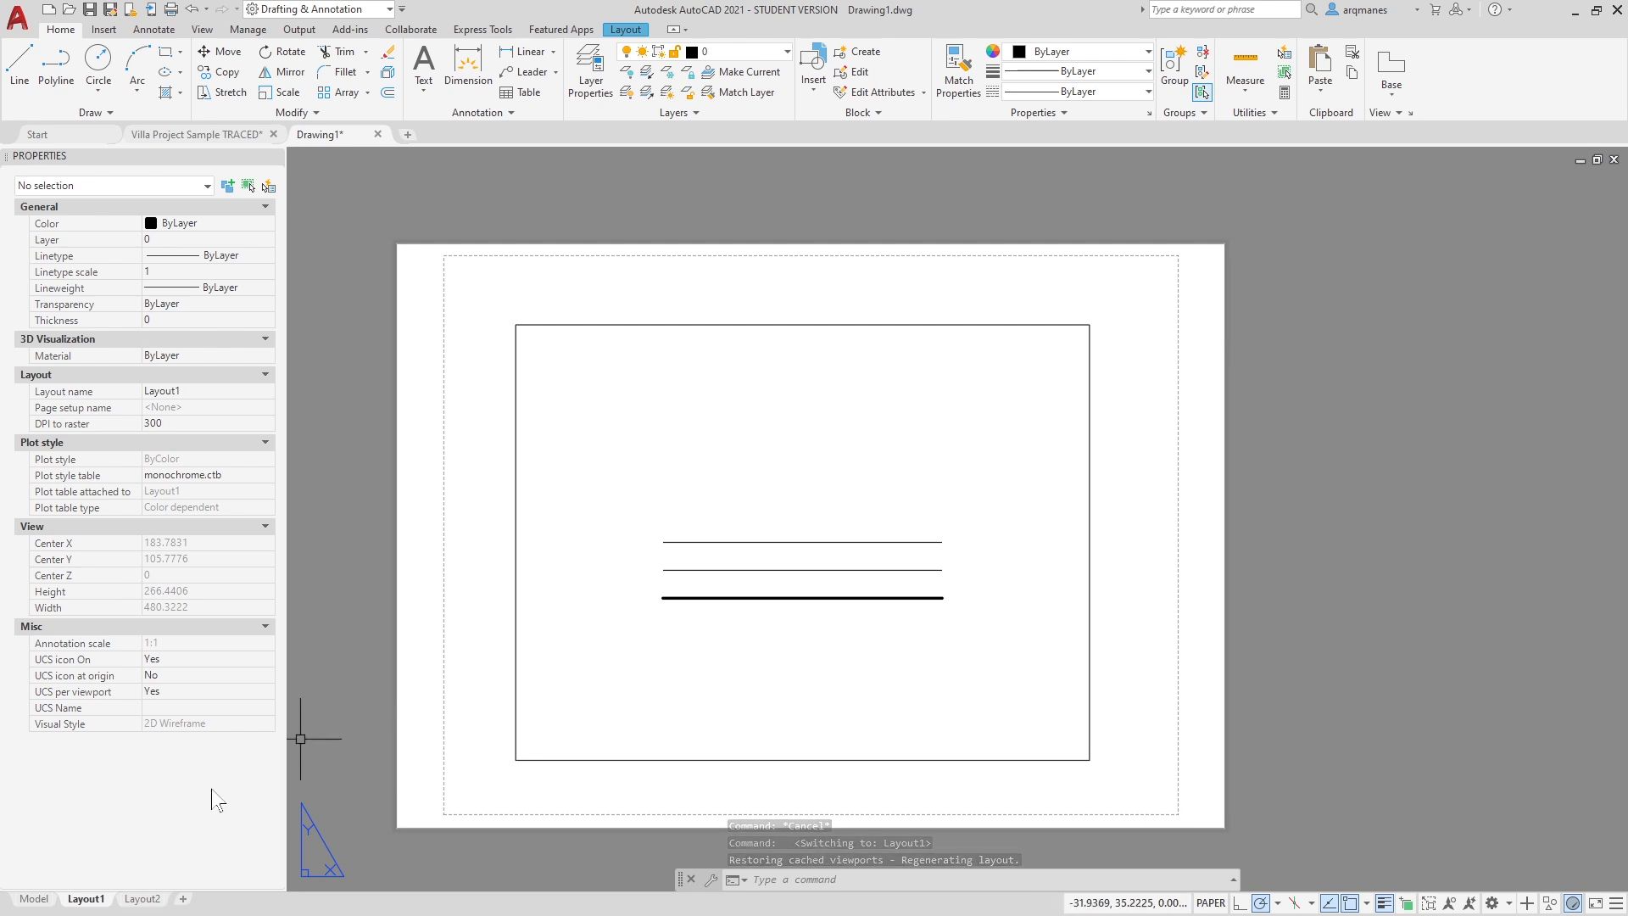
pyautogui.click(34, 899)
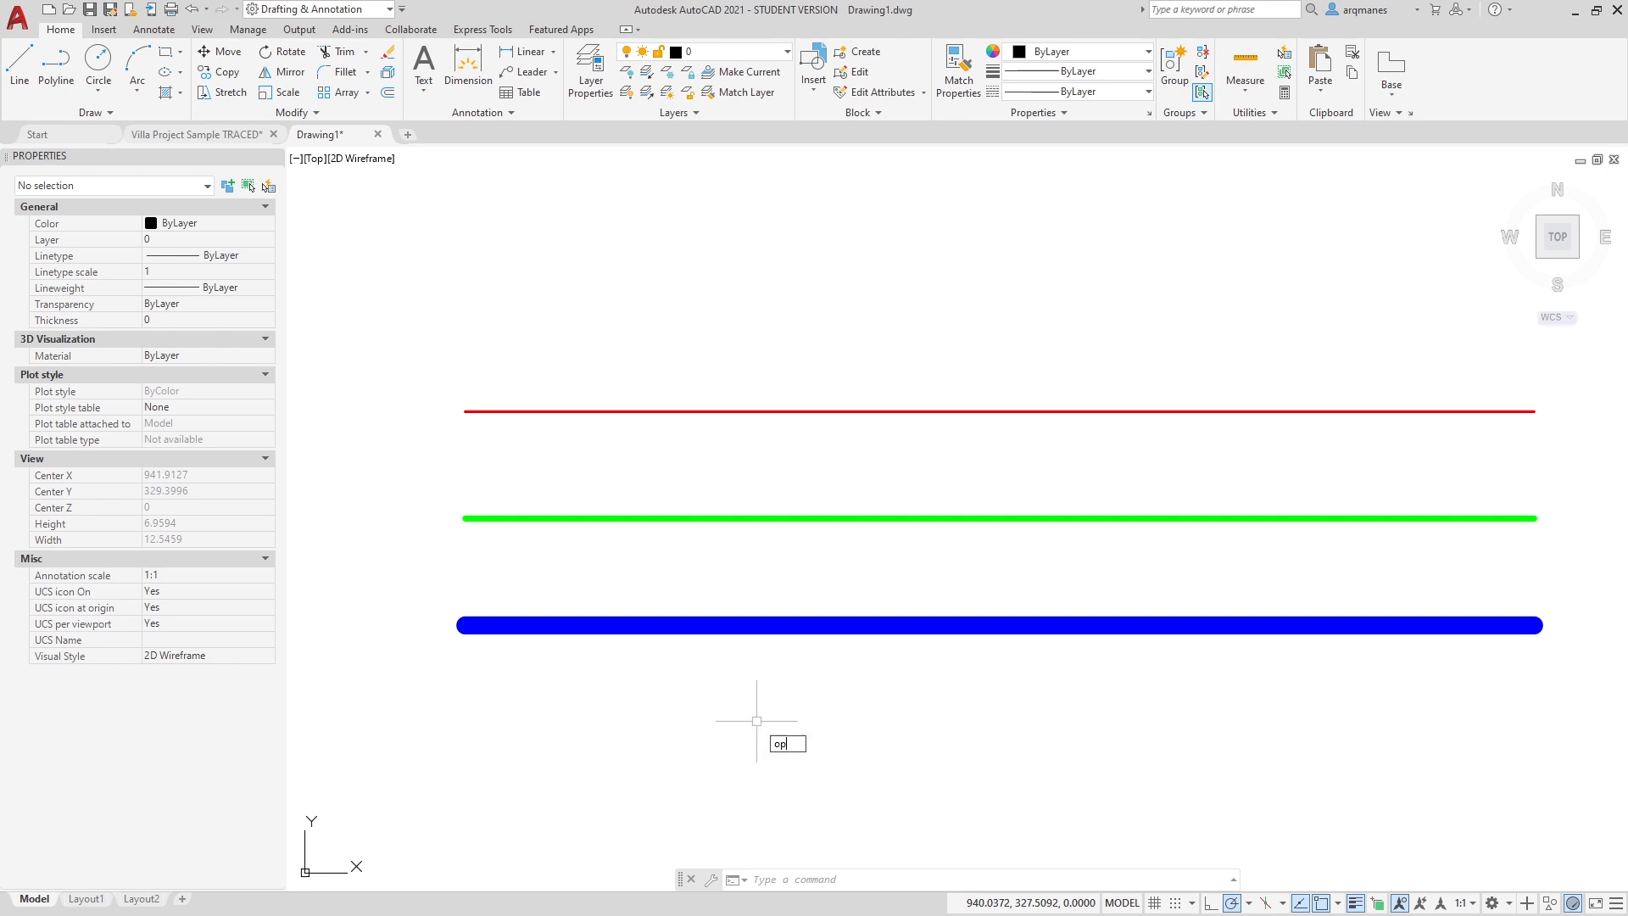
# In the lineweight settings for model space, set the default lineweight to 0.05 mm.
pyautogui.write('op')
pyautogui.press('Return')
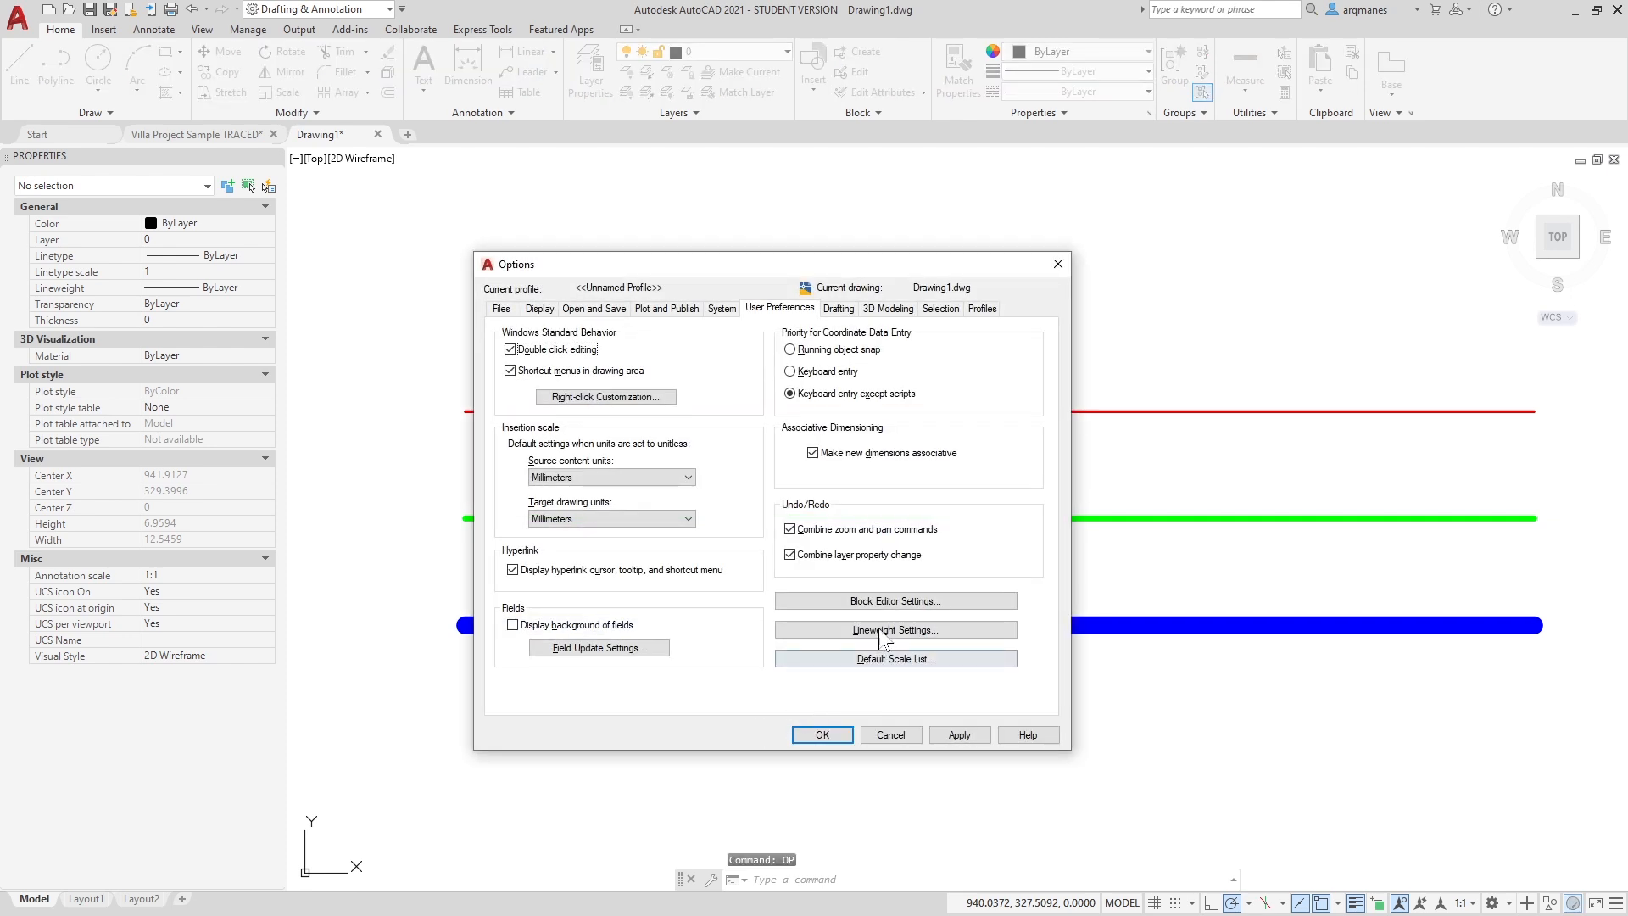
pyautogui.click(883, 631)
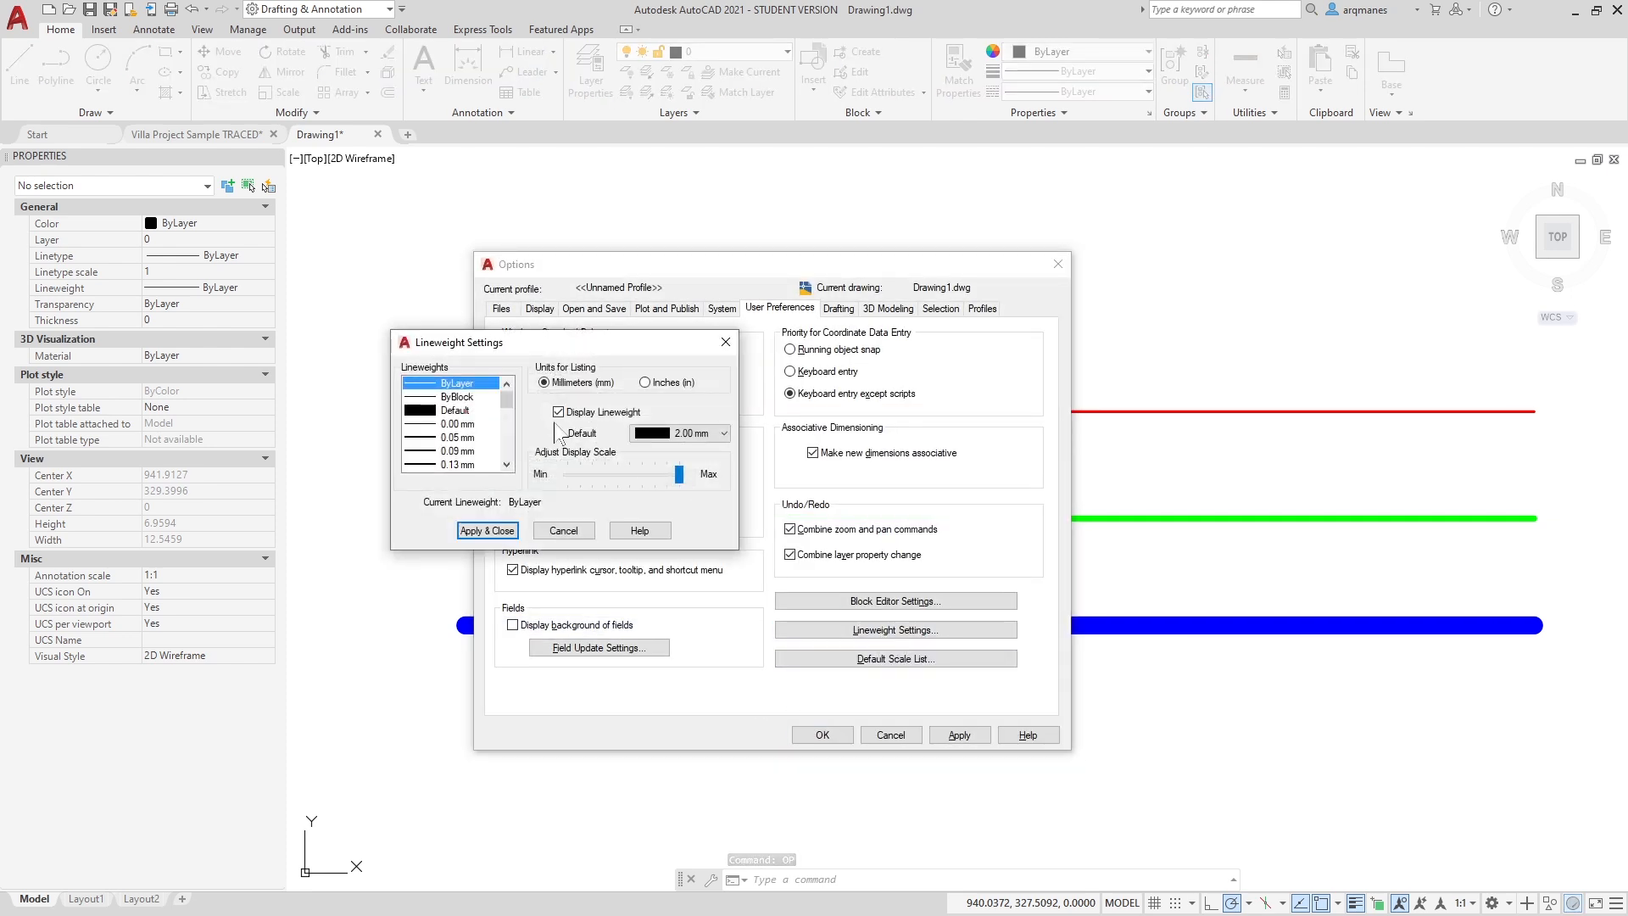
pyautogui.click(715, 434)
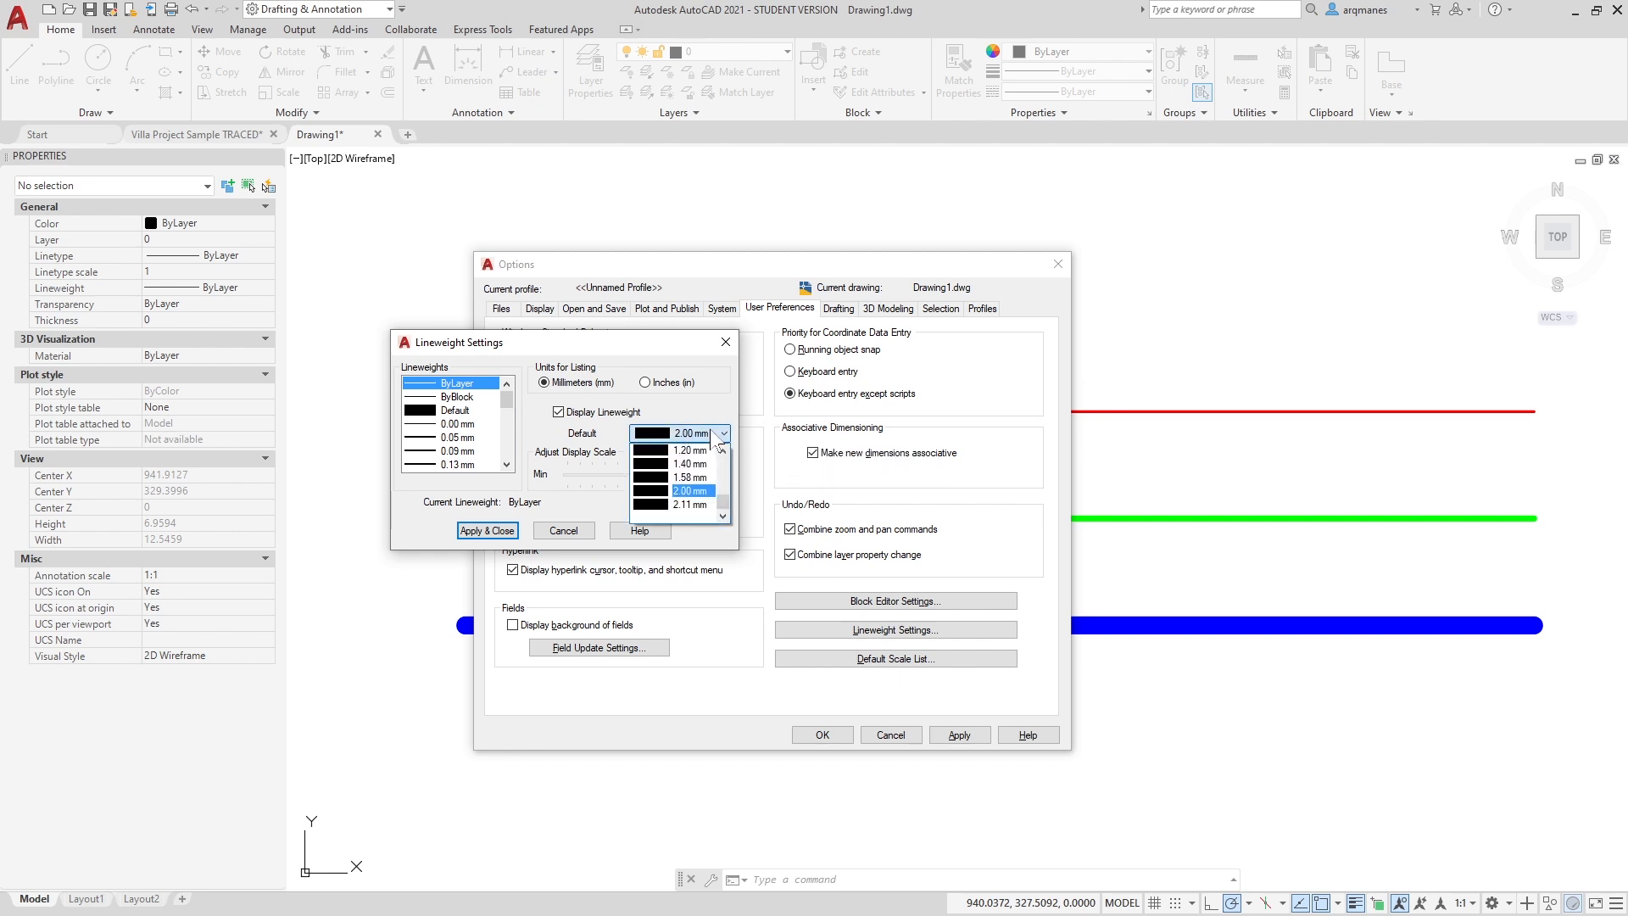
pyautogui.moveTo(723, 507); pyautogui.dragTo(725, 460)
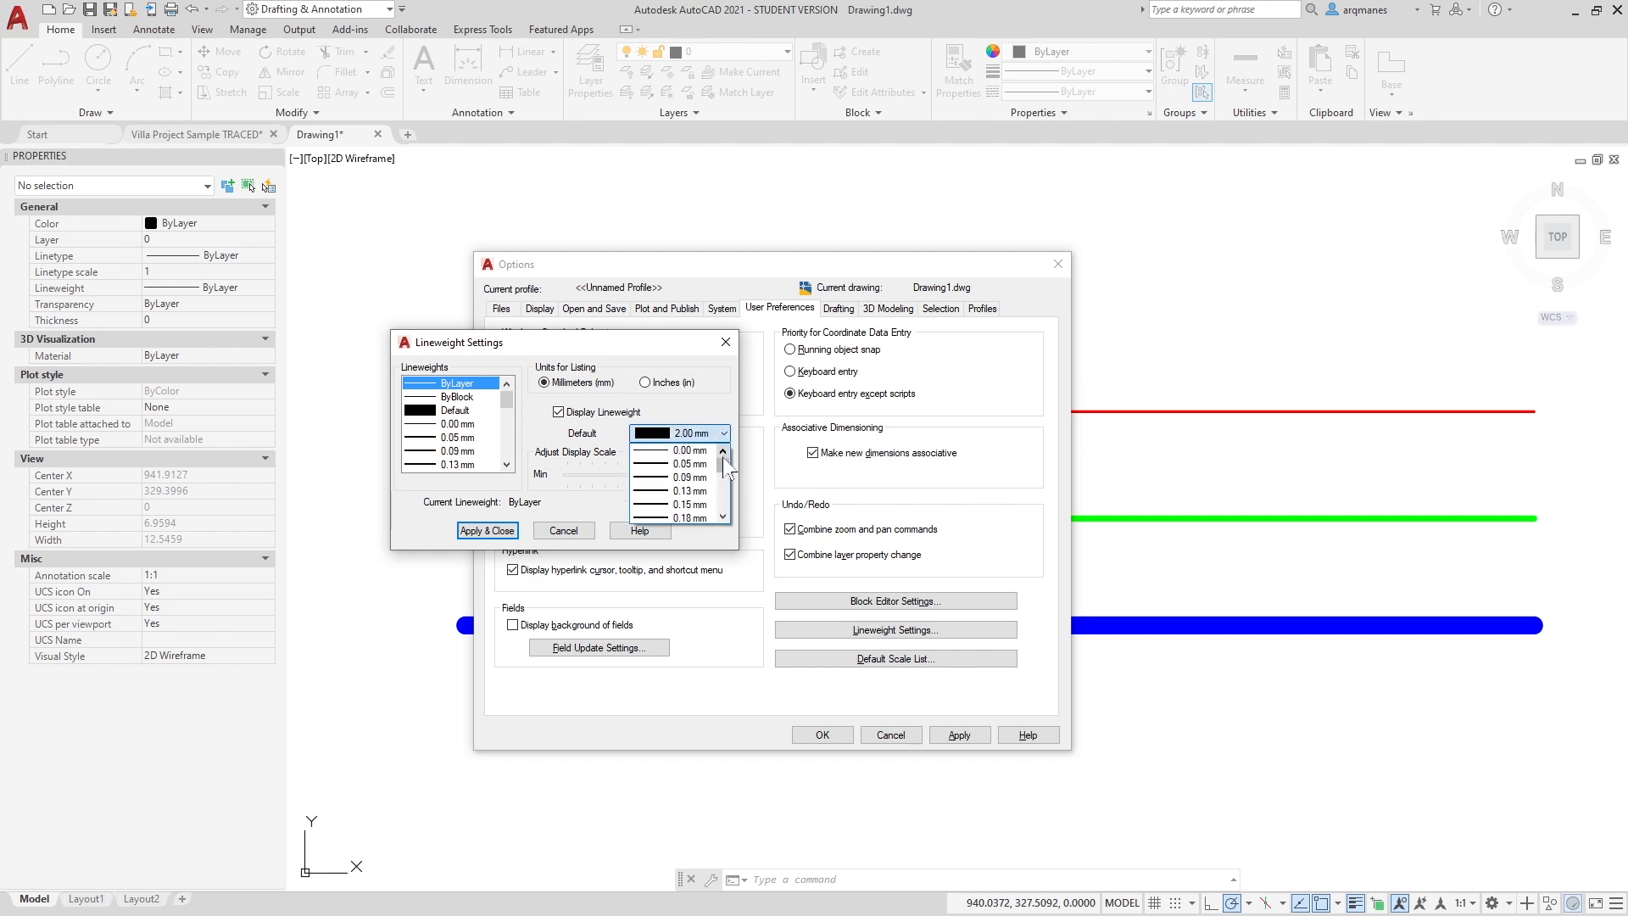
pyautogui.click(653, 463)
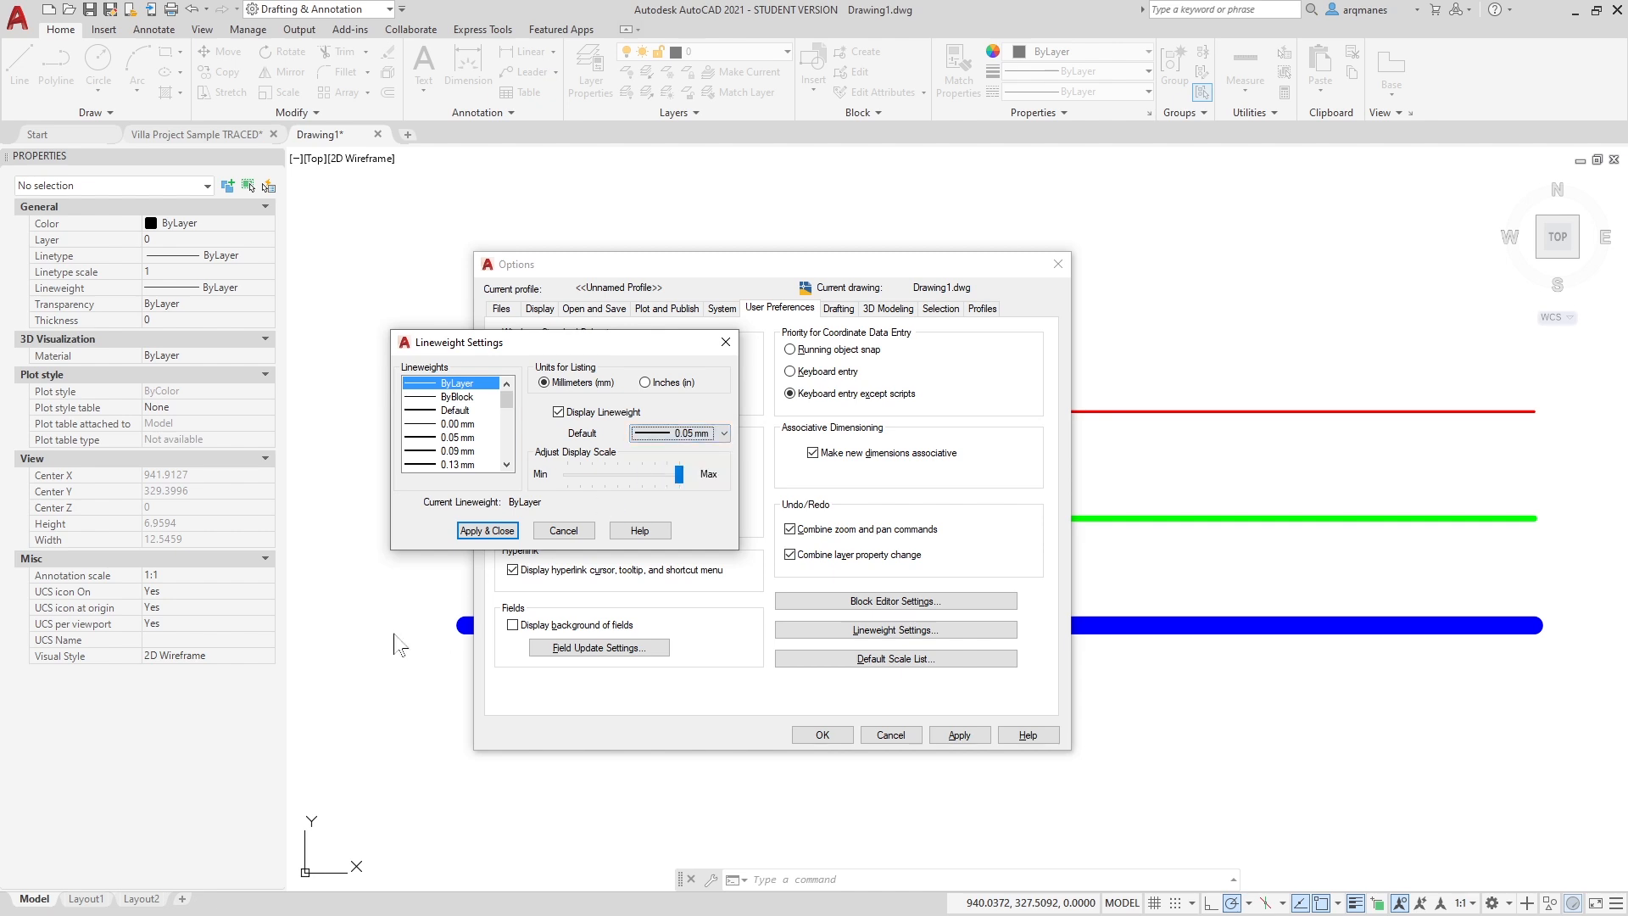
# Adjust the lineweight display scale to a level between minimum and maximum, and compare the lines in model space and Layout1.
pyautogui.moveTo(679, 475); pyautogui.dragTo(632, 505)
pyautogui.scroll(-3, 507, 409)
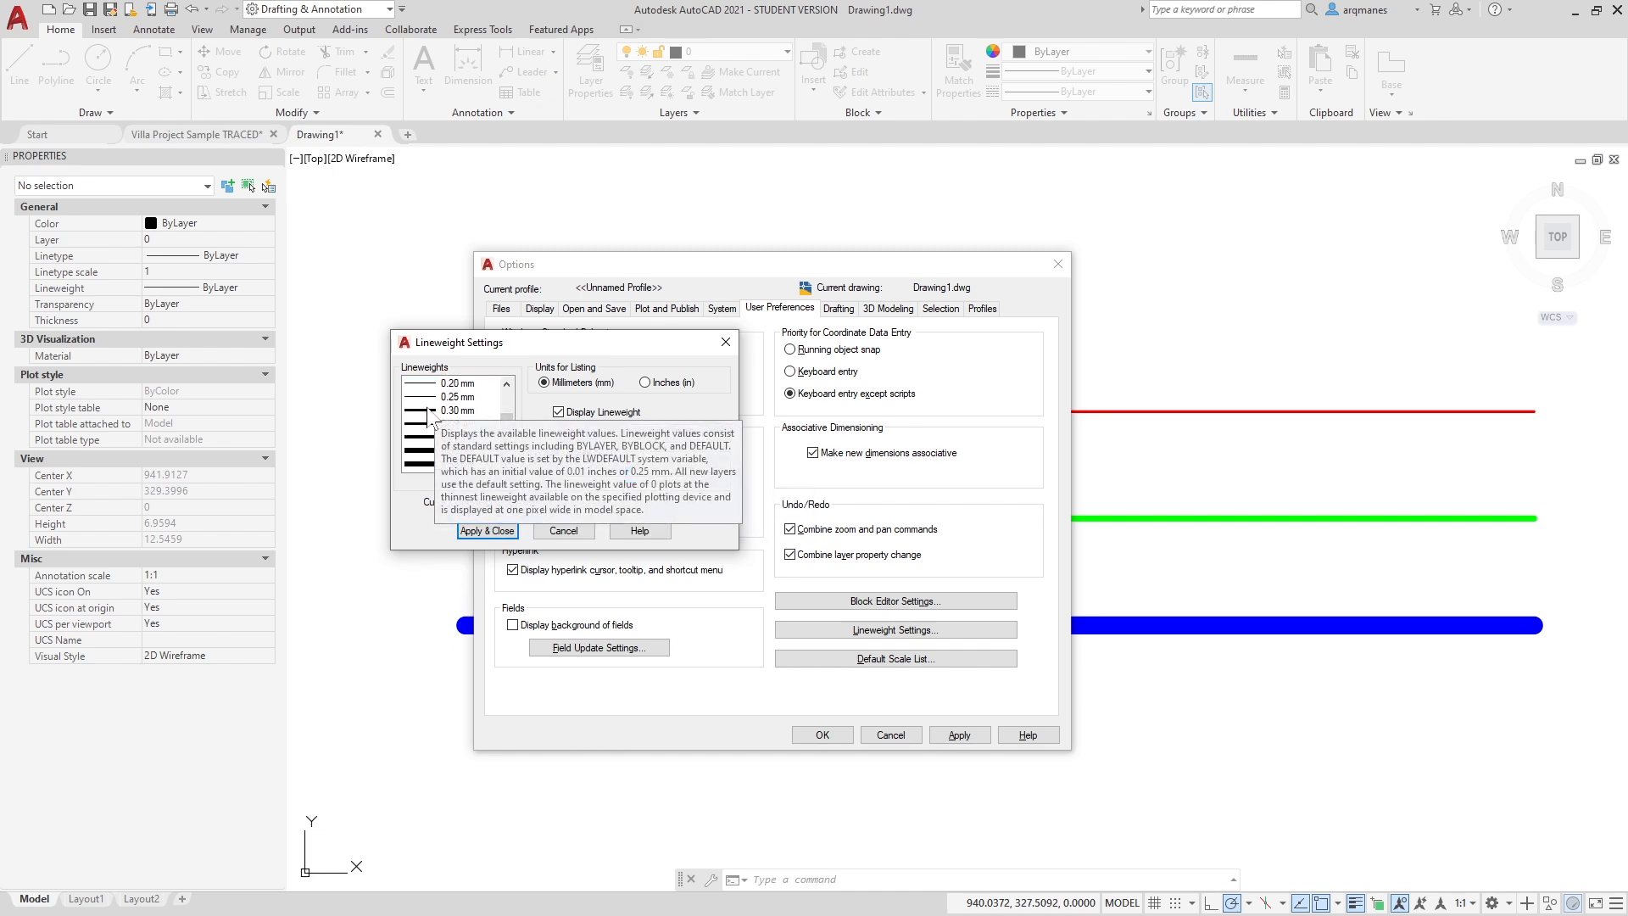
pyautogui.moveTo(637, 475); pyautogui.dragTo(680, 473)
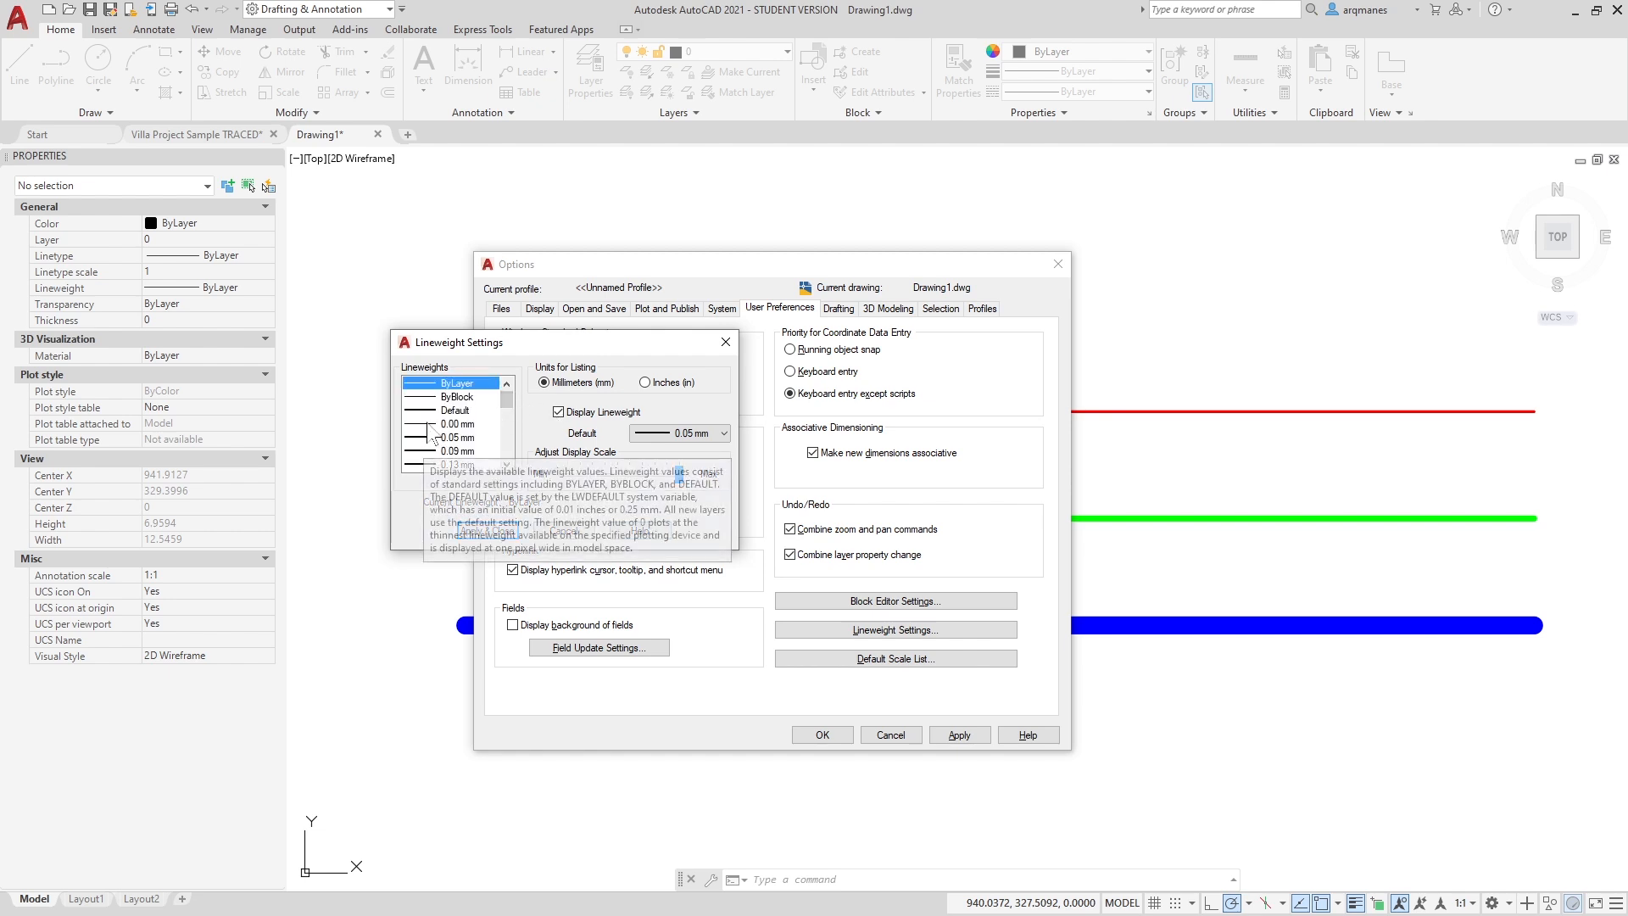
pyautogui.moveTo(678, 480); pyautogui.dragTo(570, 478)
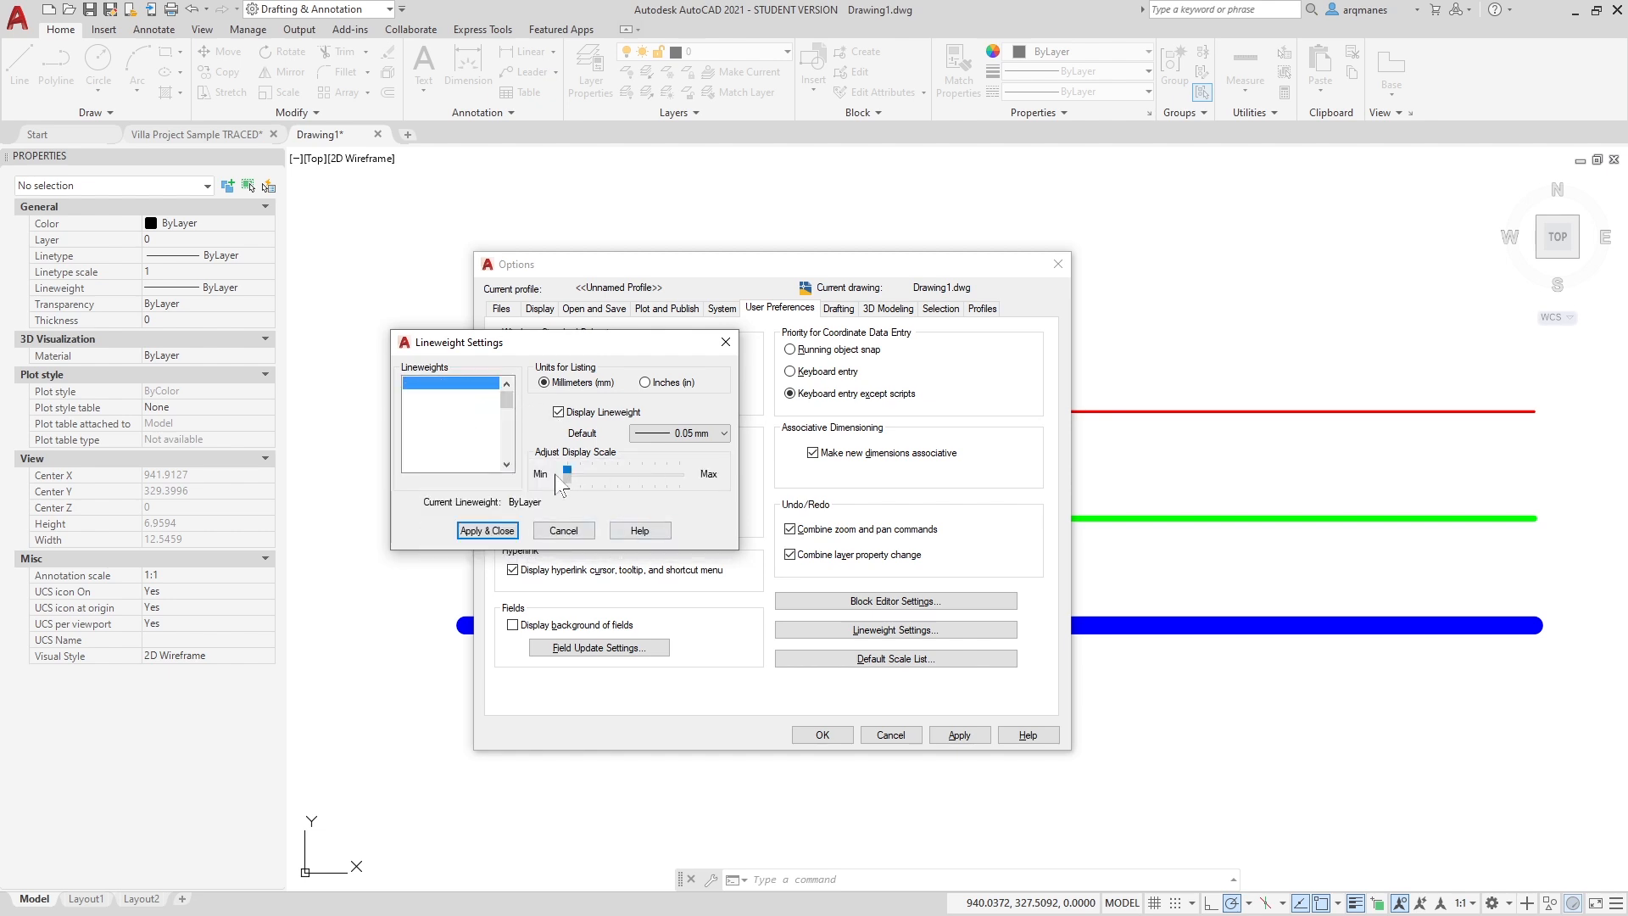
pyautogui.moveTo(502, 394); pyautogui.dragTo(502, 434)
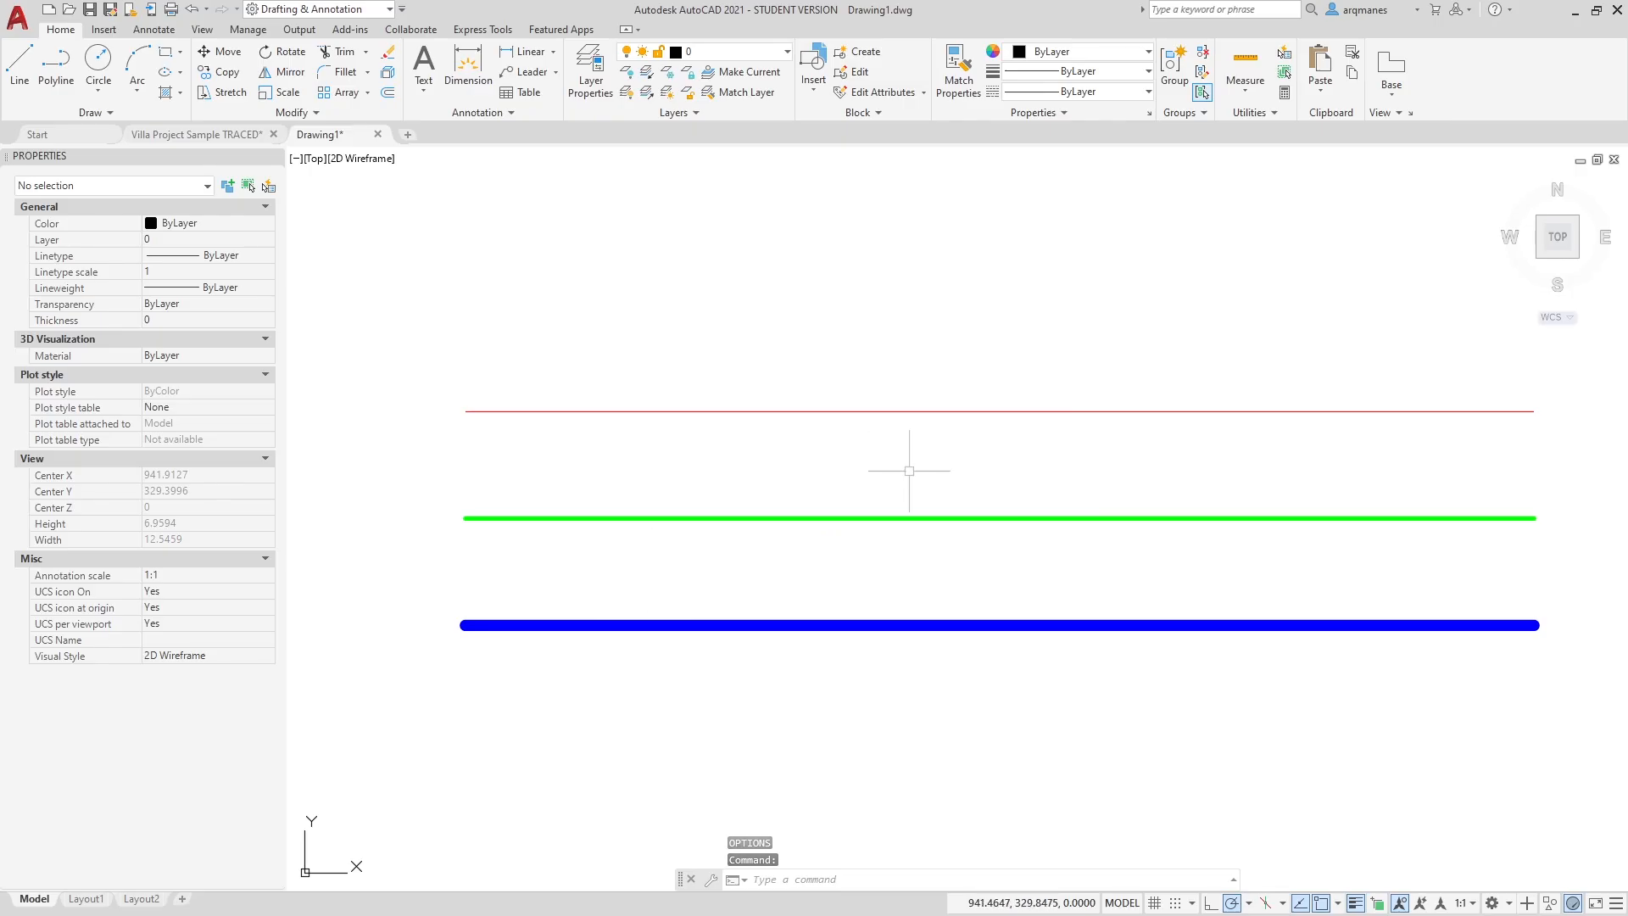
pyautogui.moveTo(909, 471); pyautogui.dragTo(831, 466, button='middle')
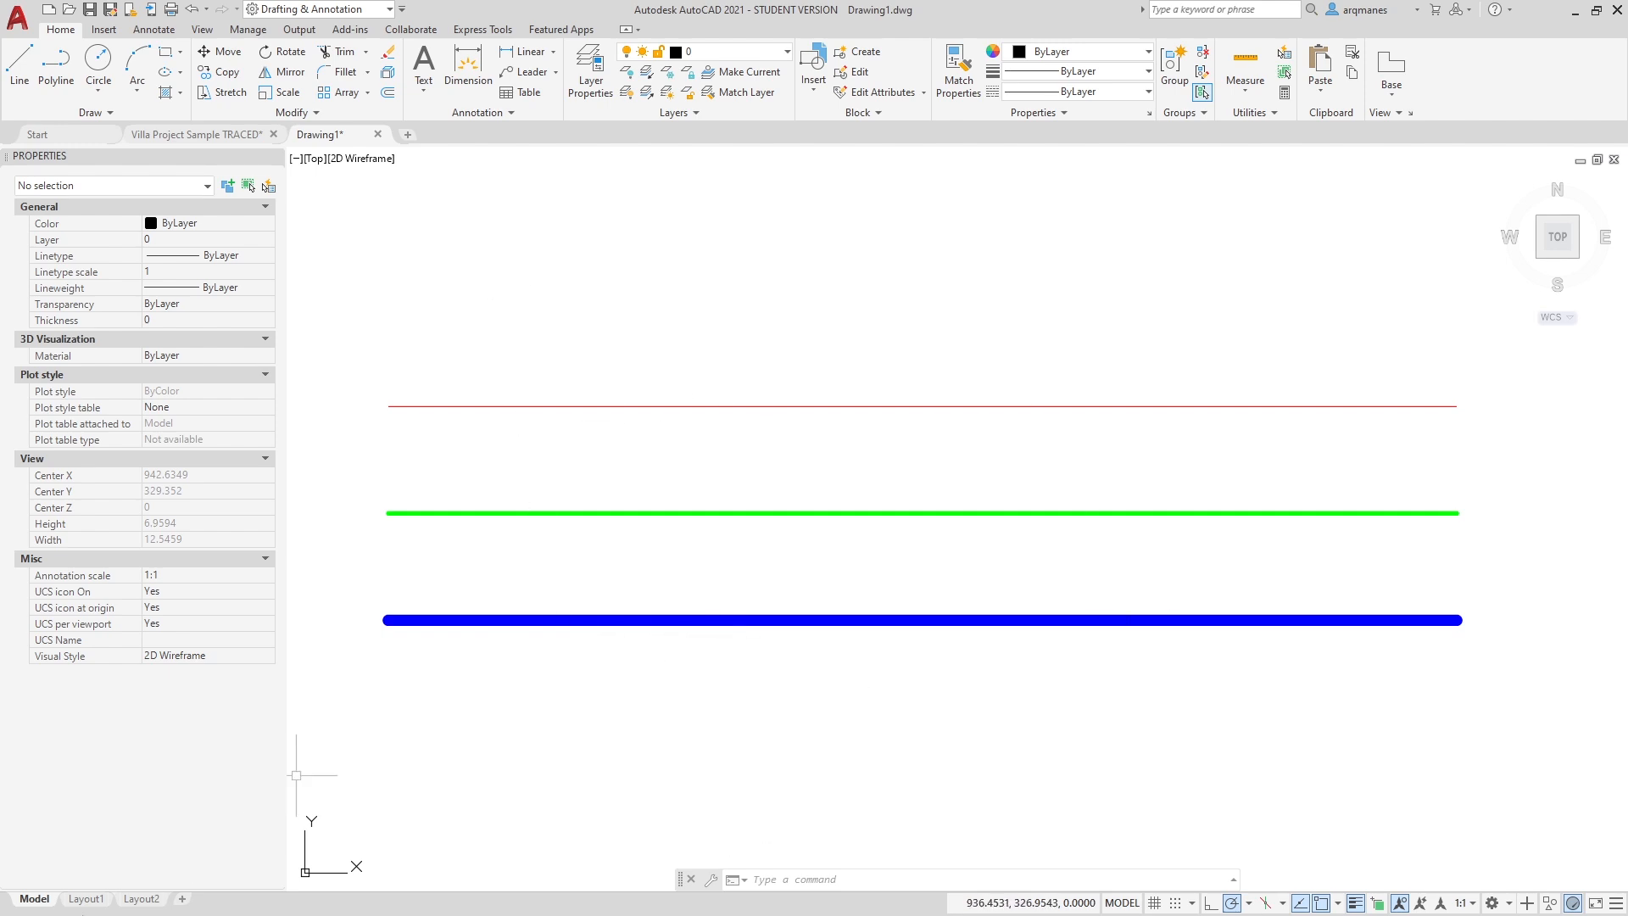
pyautogui.click(85, 900)
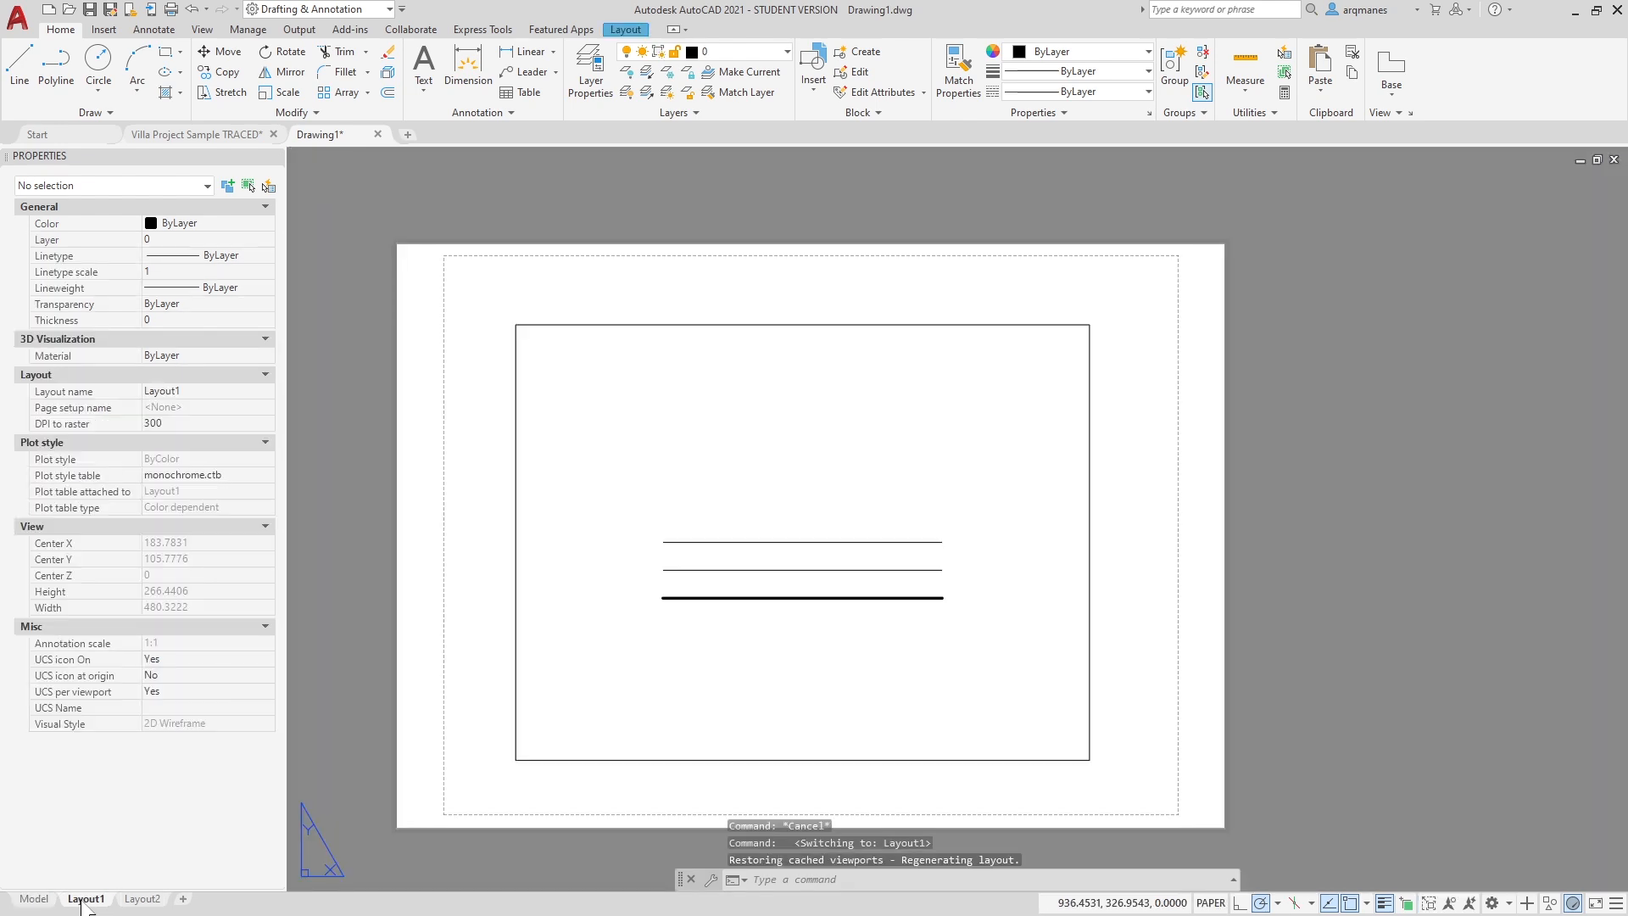
pyautogui.click(51, 903)
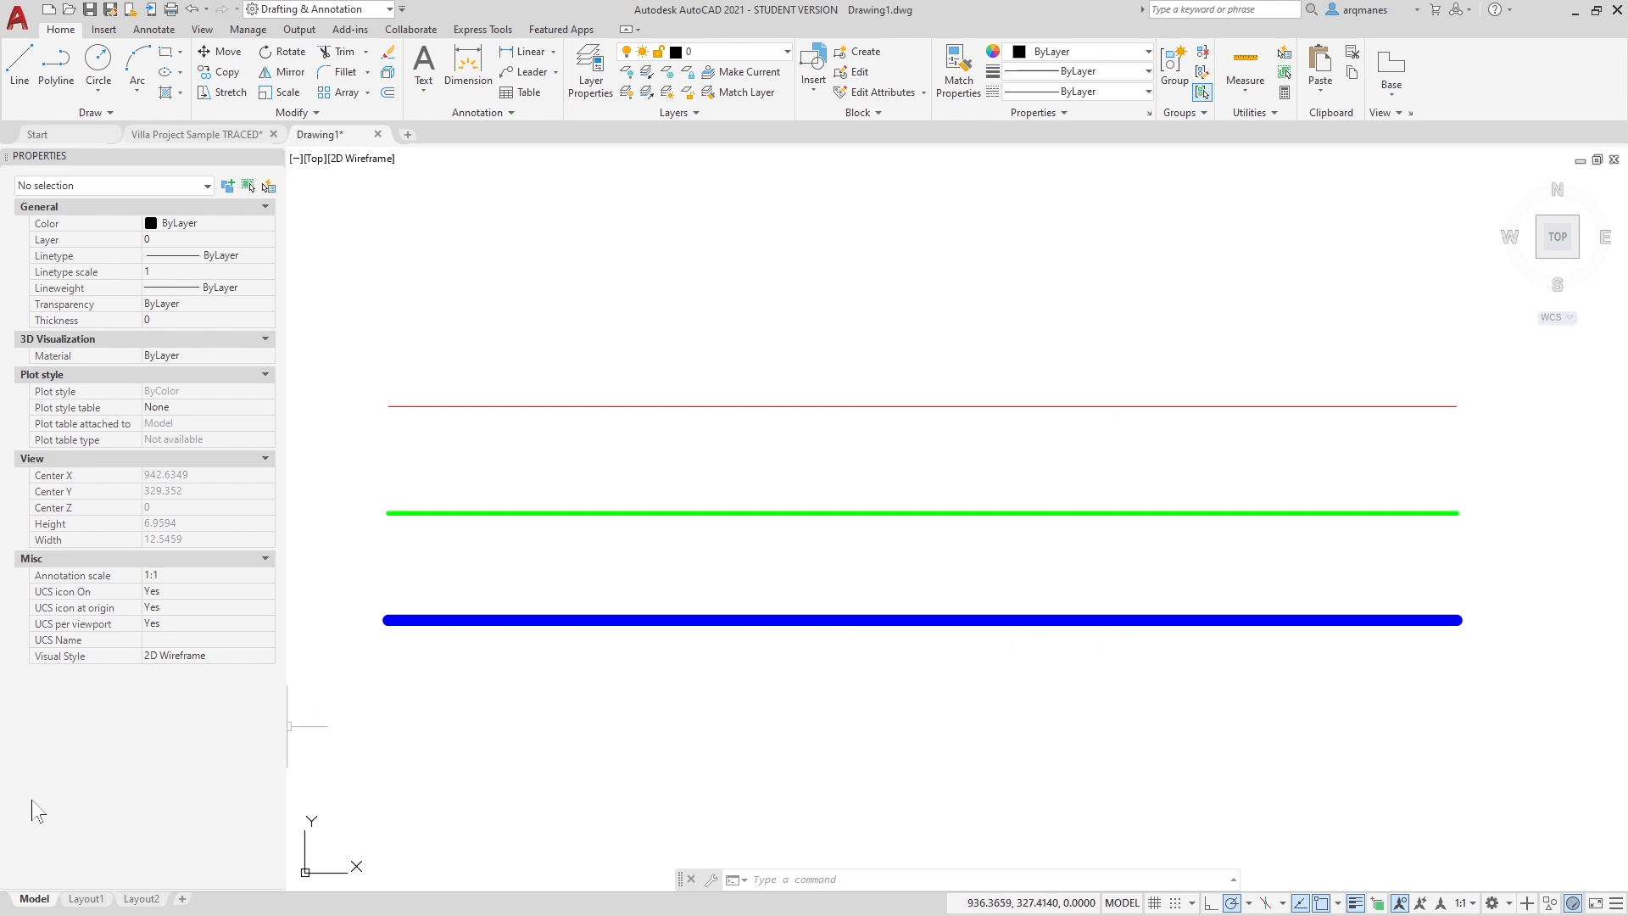
# Assign monochrome.ctb as the plot style table in the Model page setup, apply it to all layouts, and regenerate the model.
pyautogui.rightClick(37, 900)
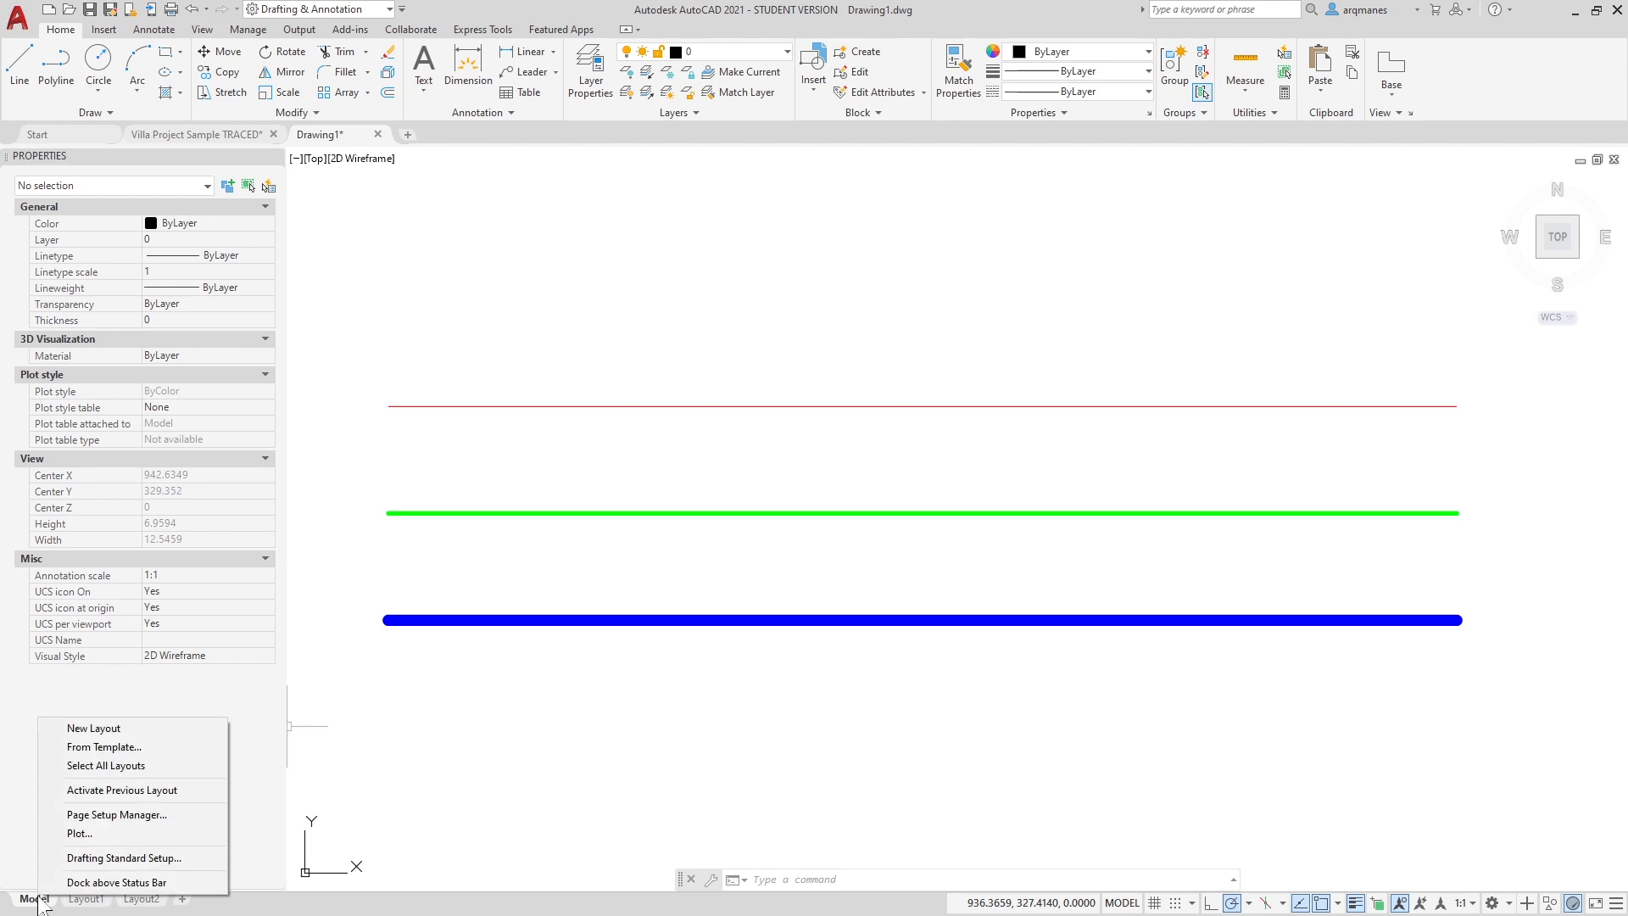
pyautogui.click(135, 816)
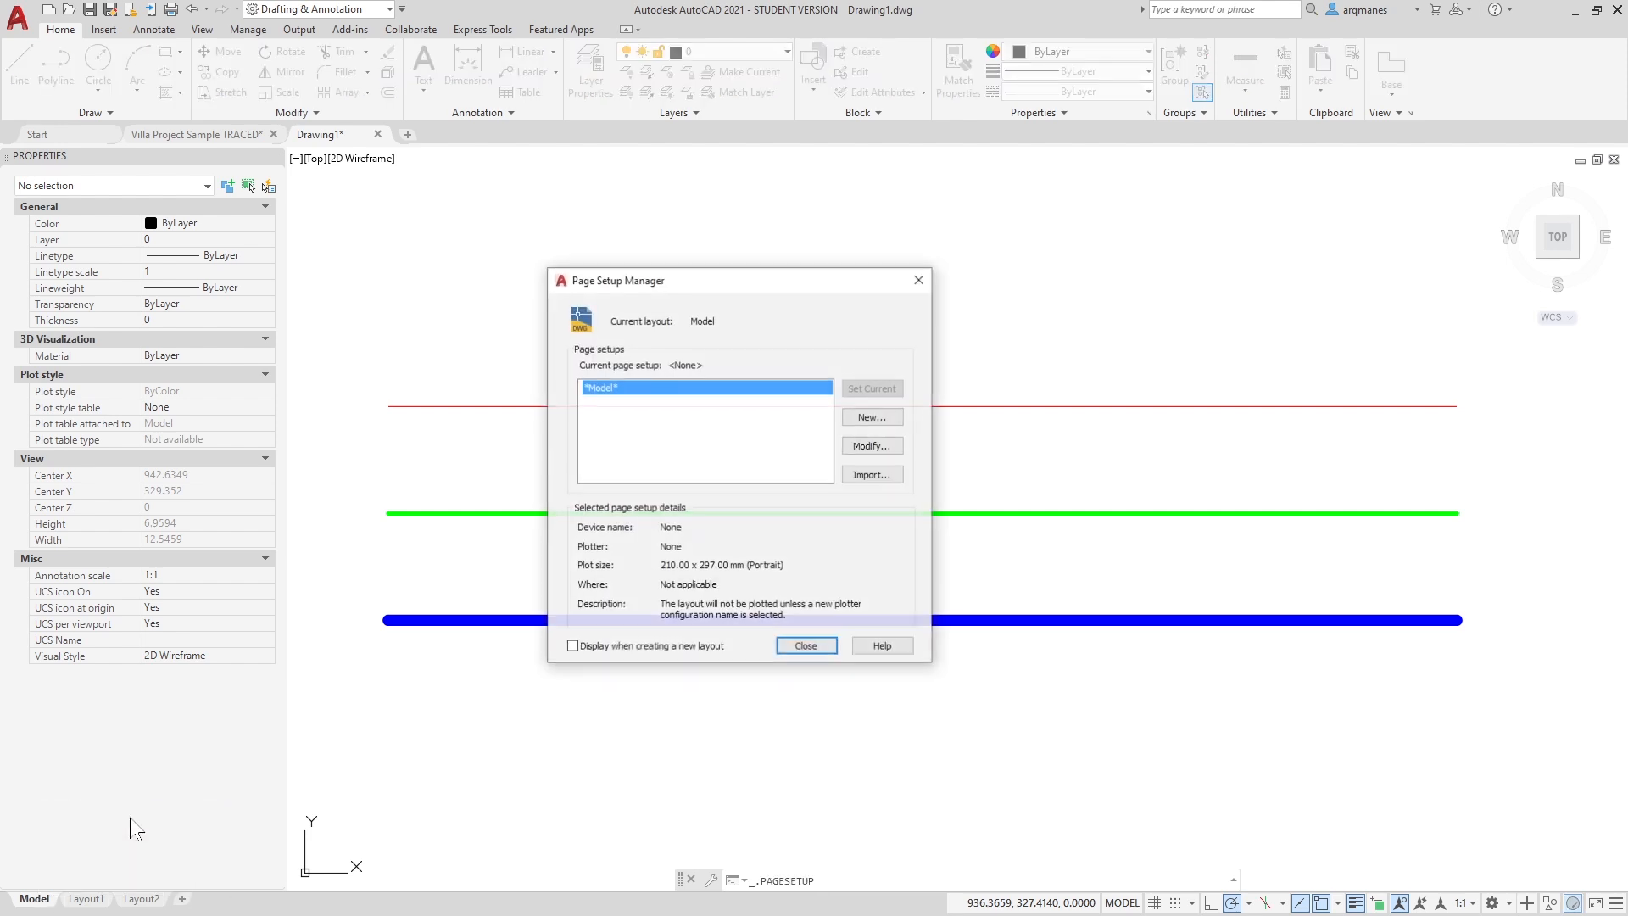
pyautogui.click(859, 446)
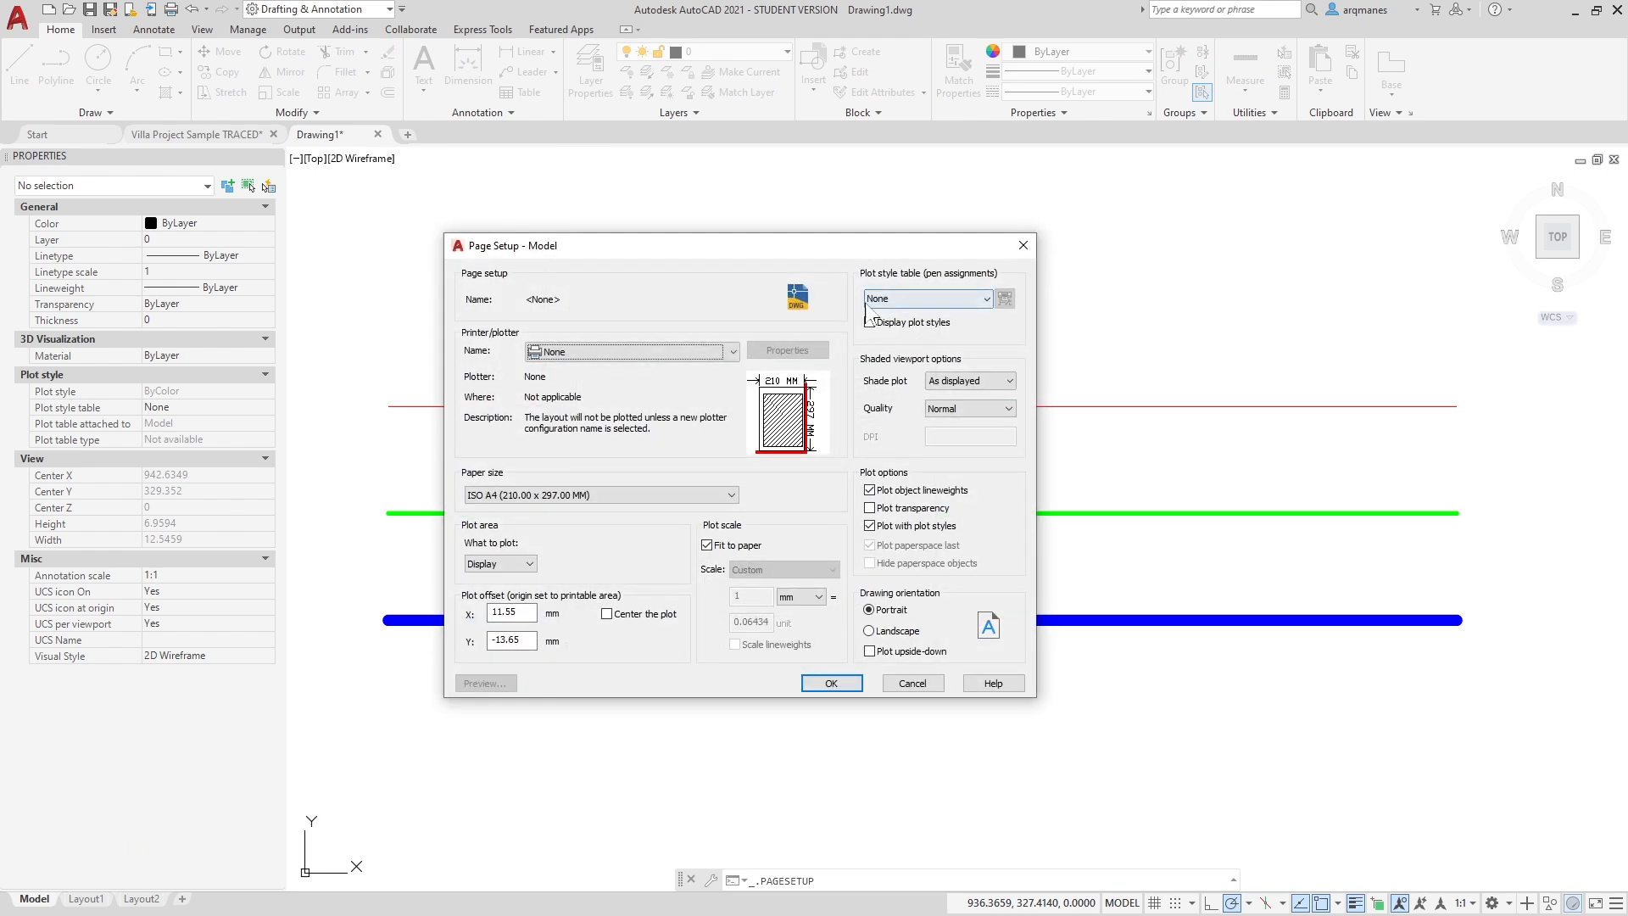
pyautogui.click(943, 297)
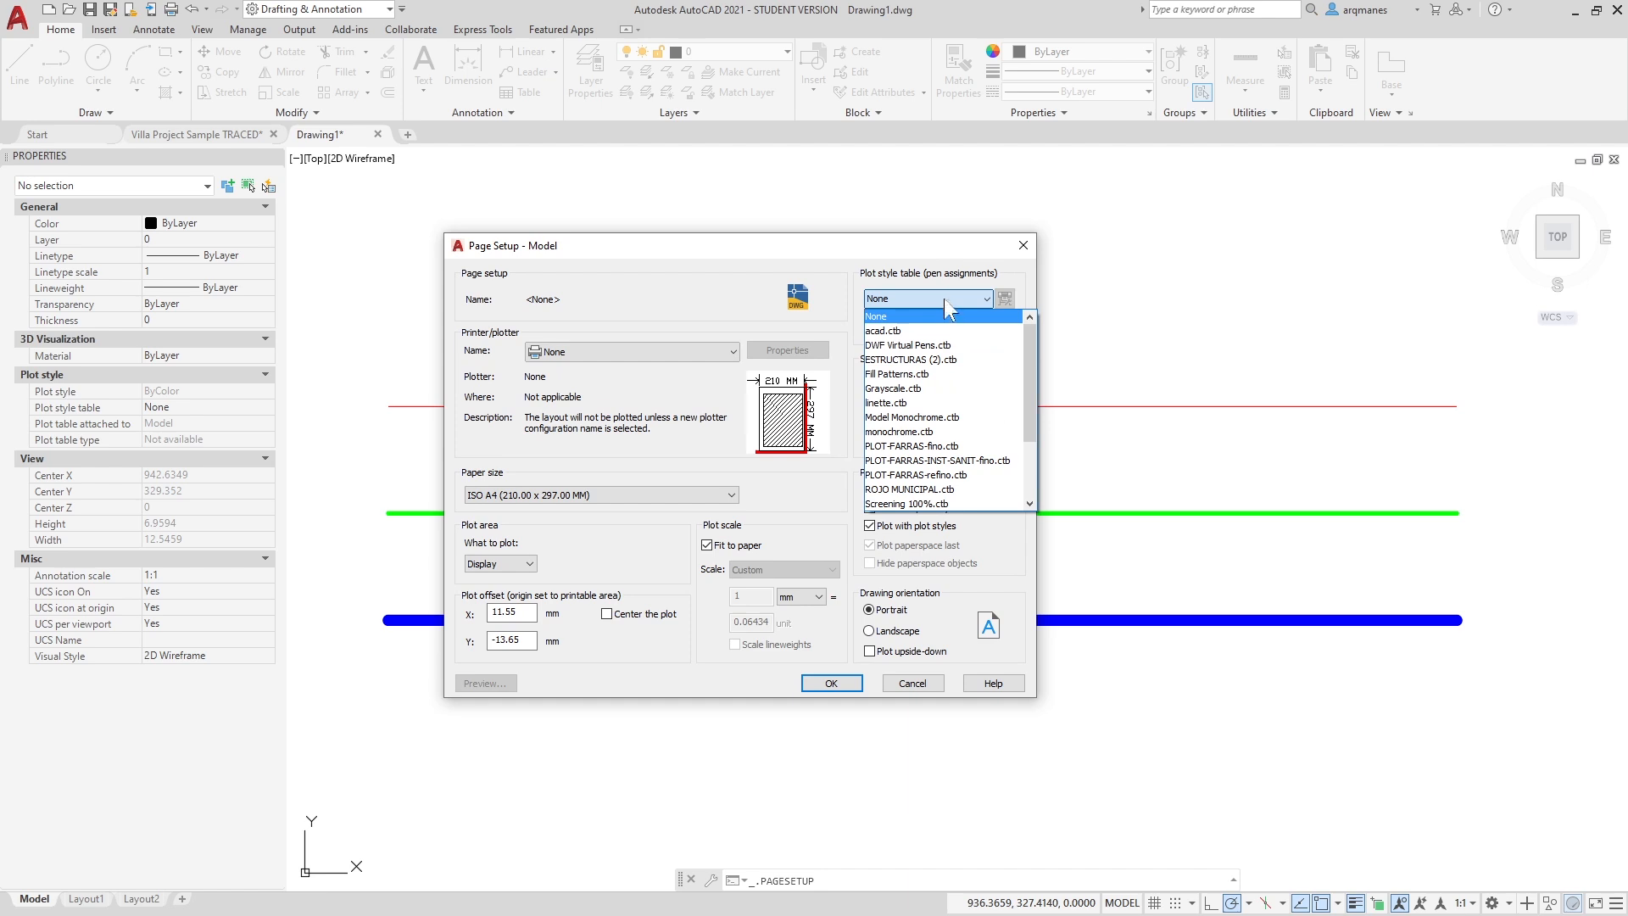
pyautogui.click(946, 434)
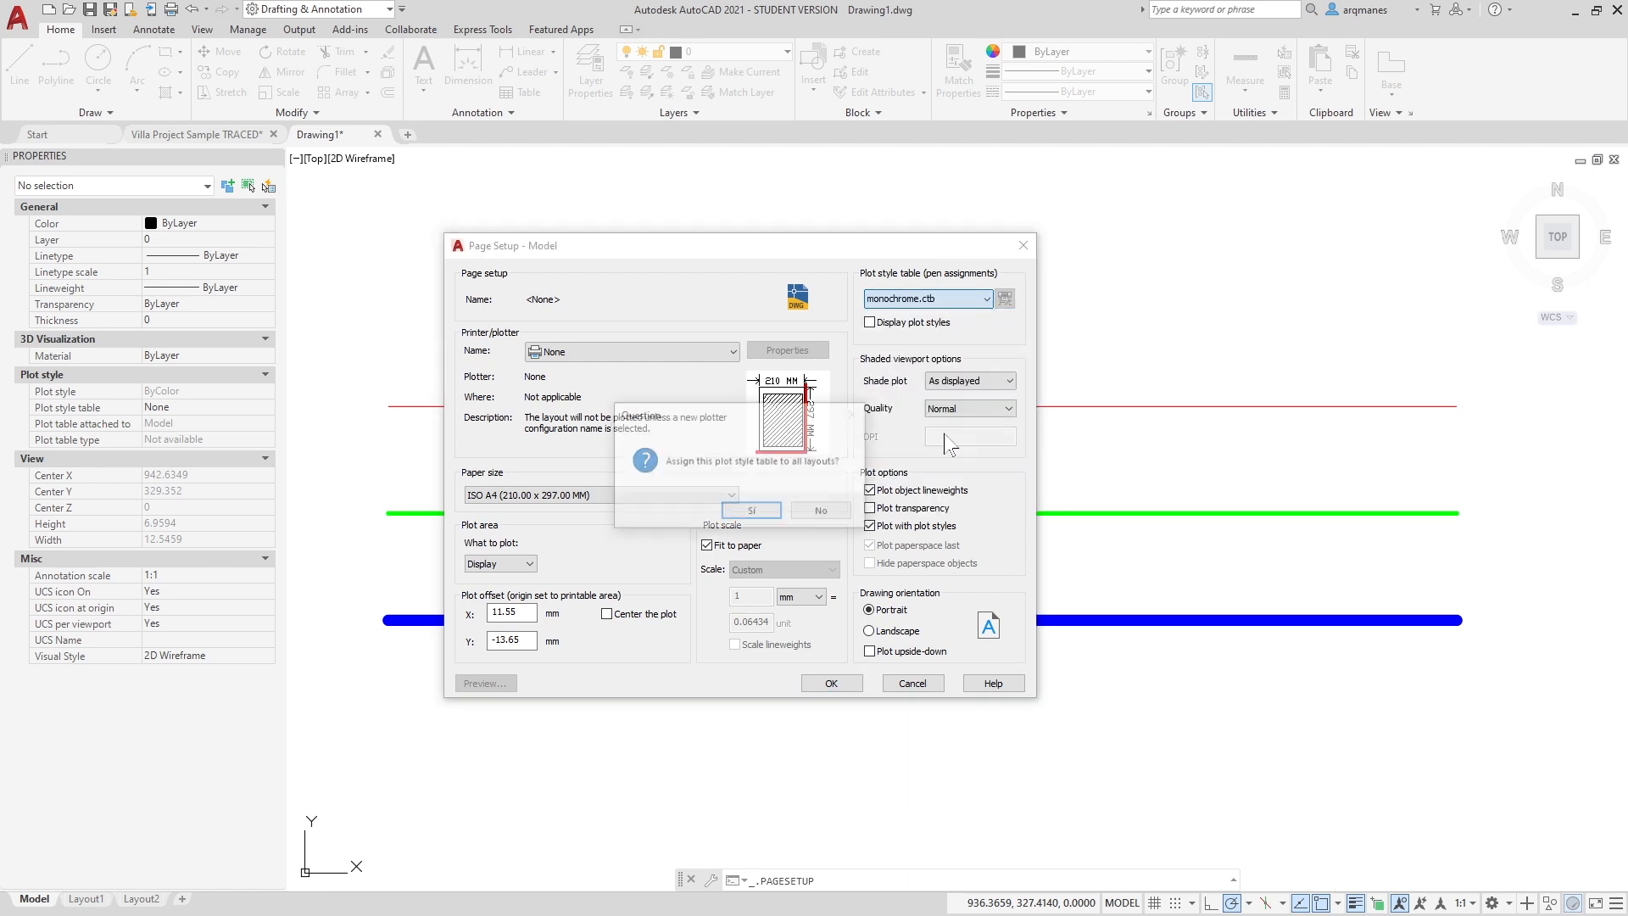
pyautogui.click(774, 517)
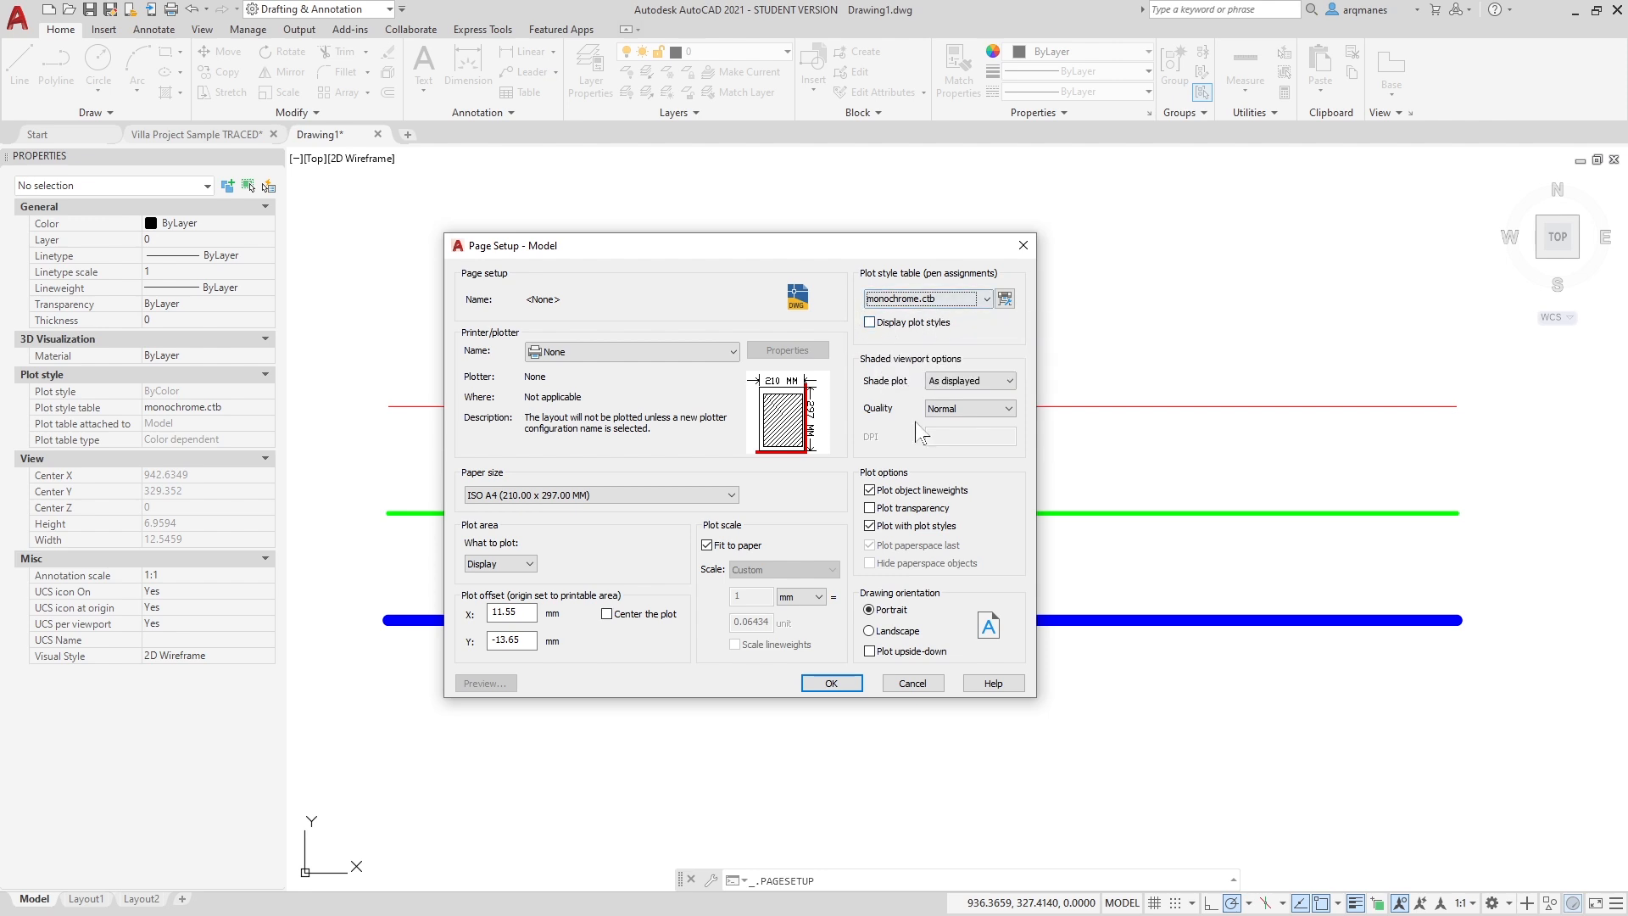
pyautogui.click(822, 688)
pyautogui.click(806, 647)
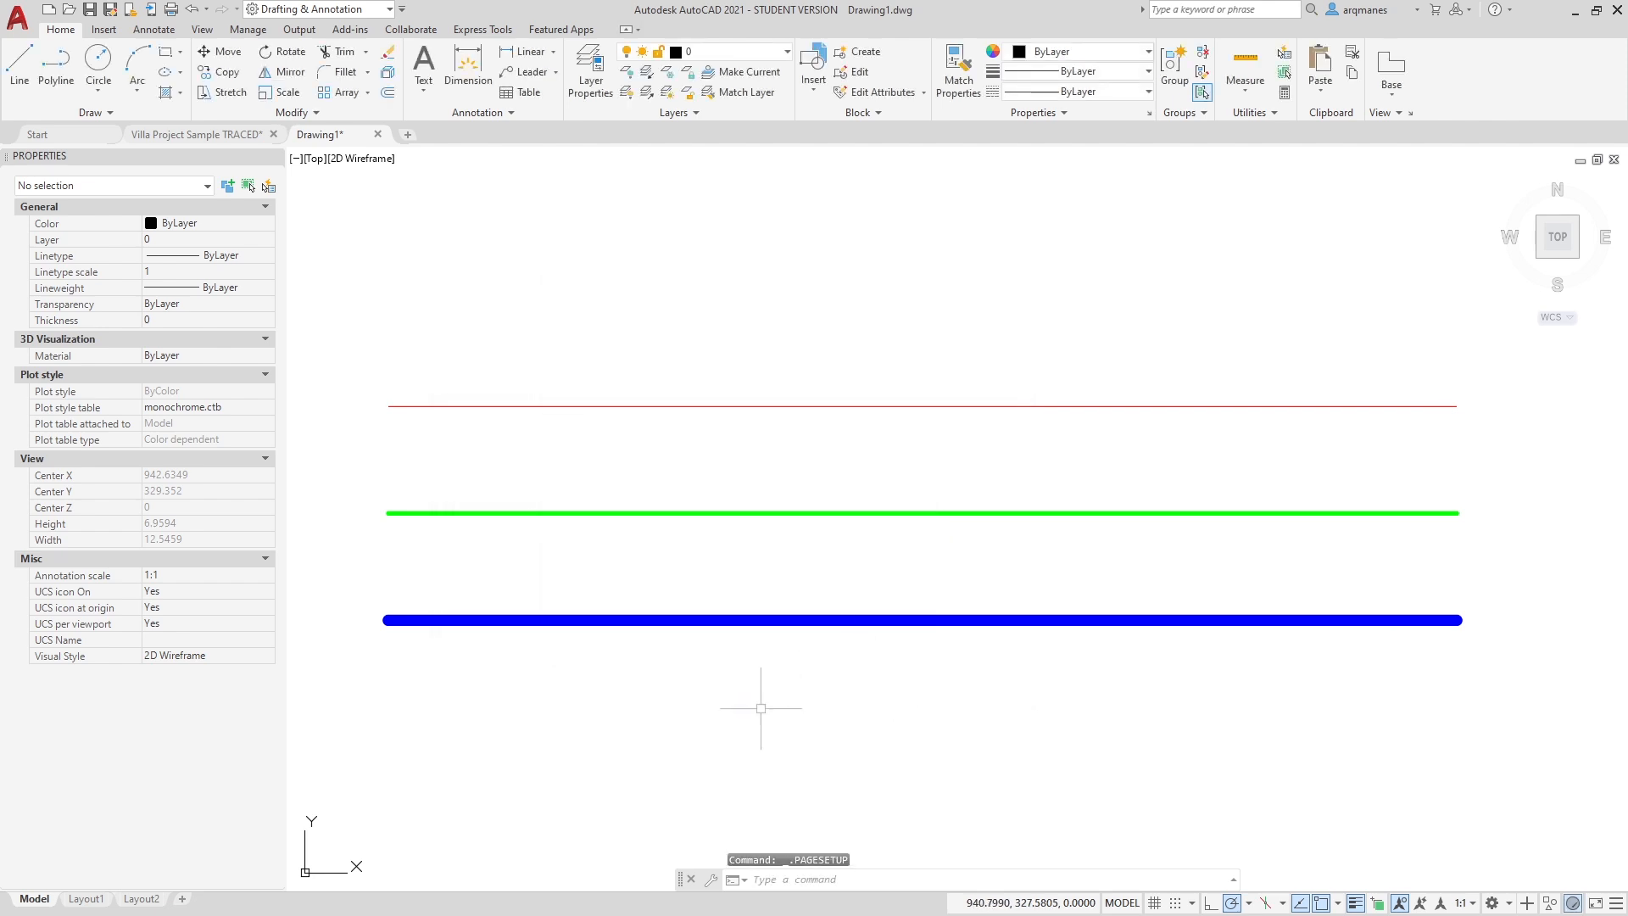
pyautogui.press('Return')
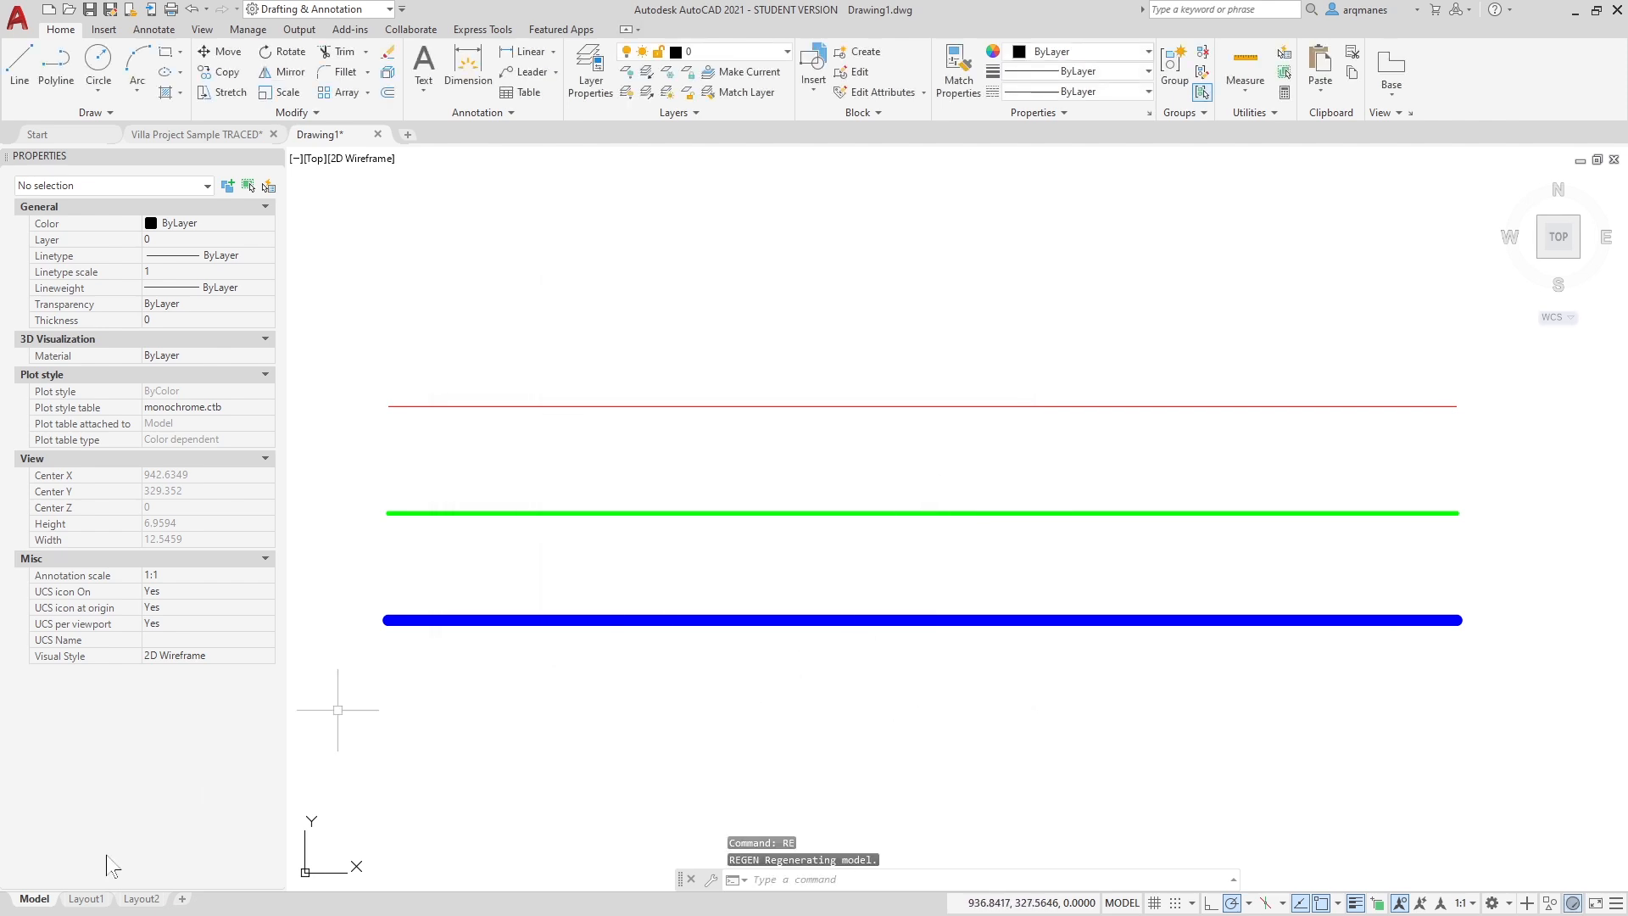
# Enable the display of plot styles in the Model page setup.
pyautogui.rightClick(34, 904)
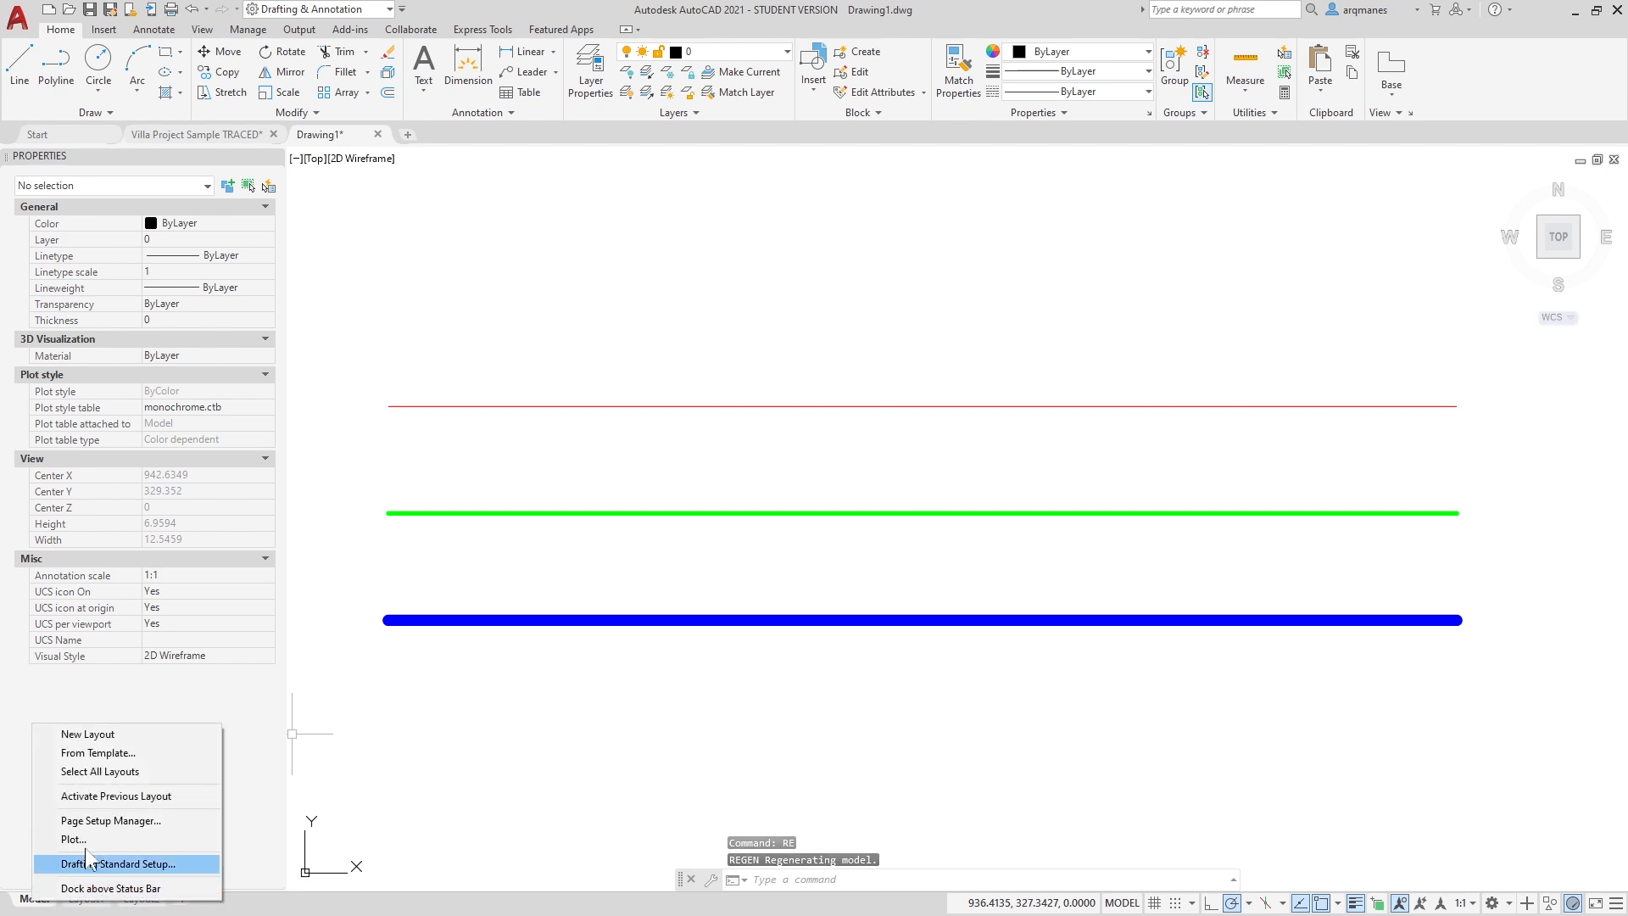
pyautogui.click(100, 823)
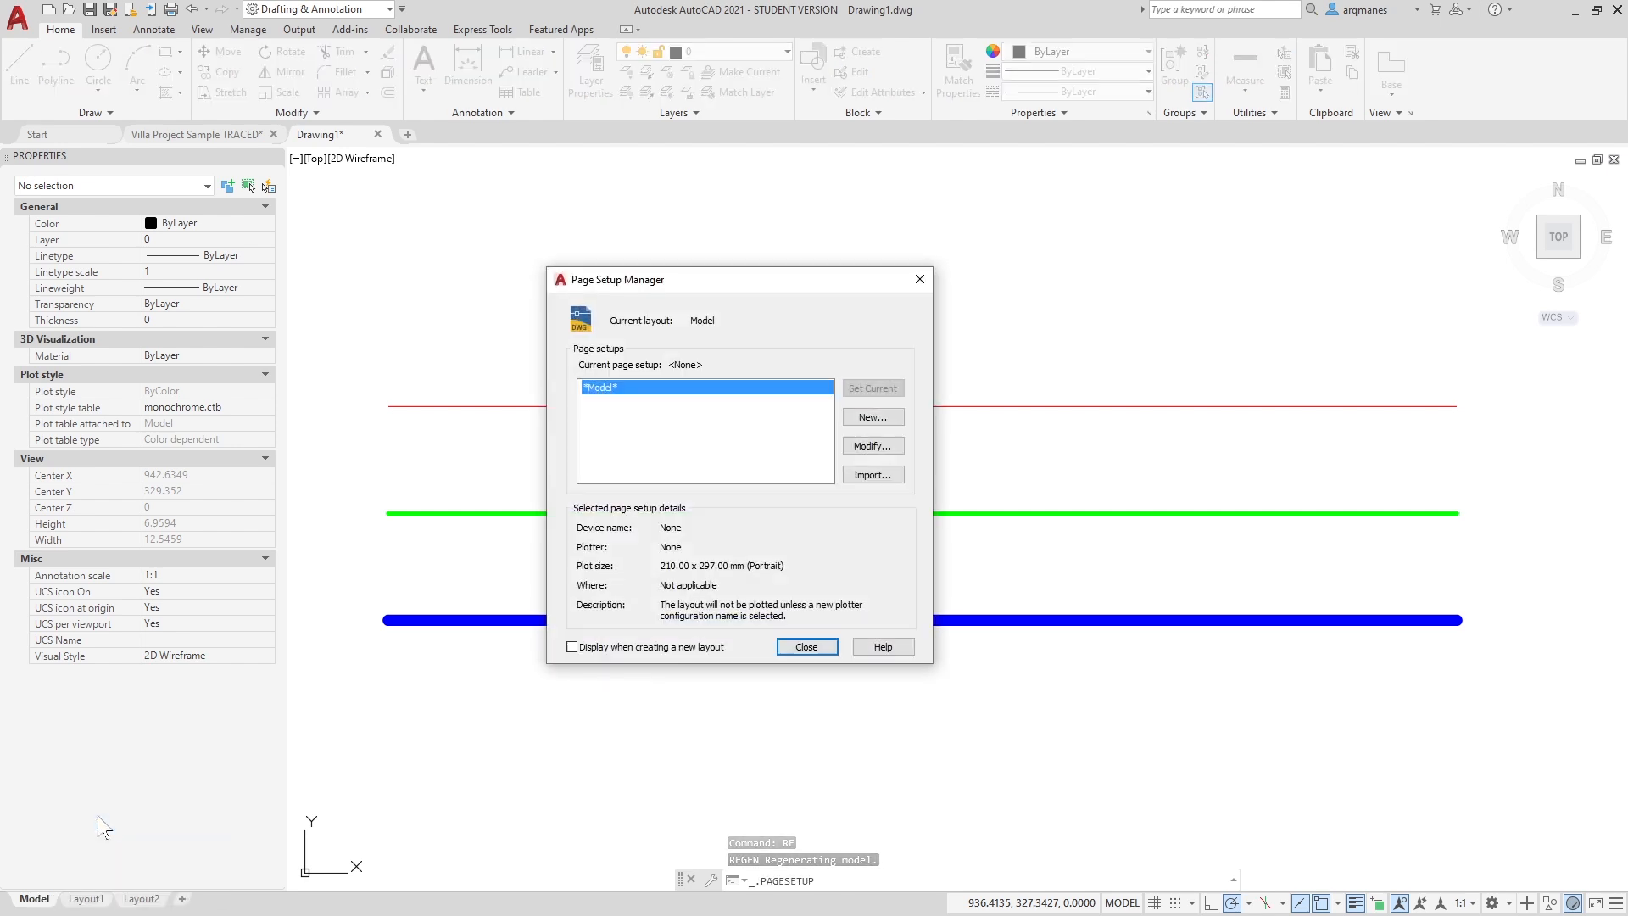
pyautogui.click(882, 446)
pyautogui.click(870, 324)
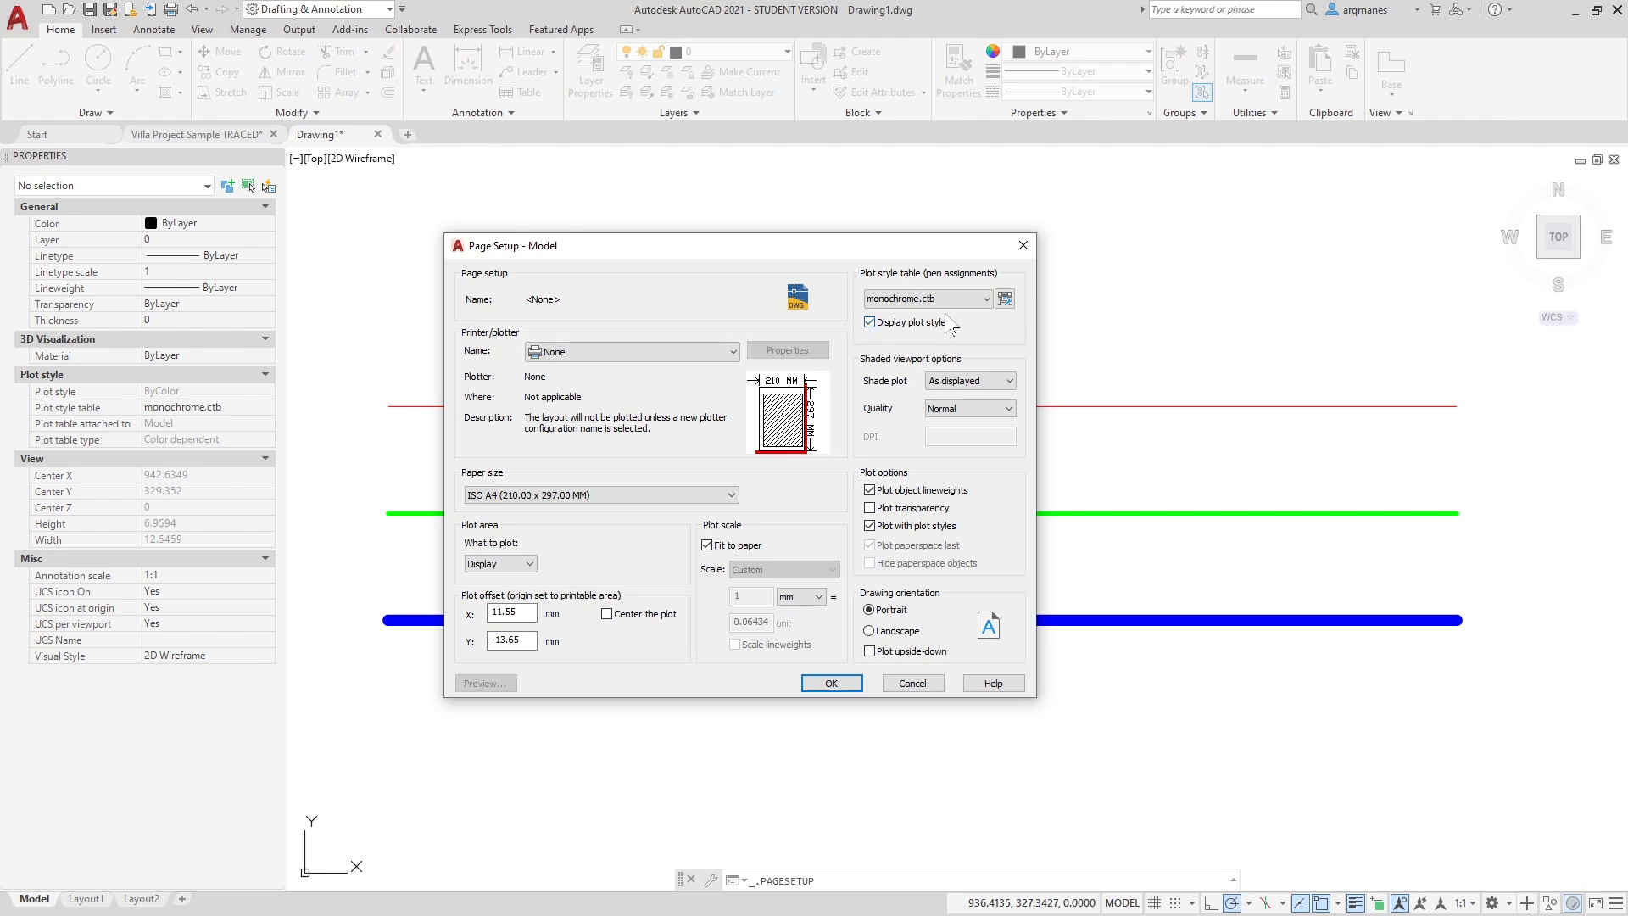
pyautogui.click(831, 683)
pyautogui.click(805, 648)
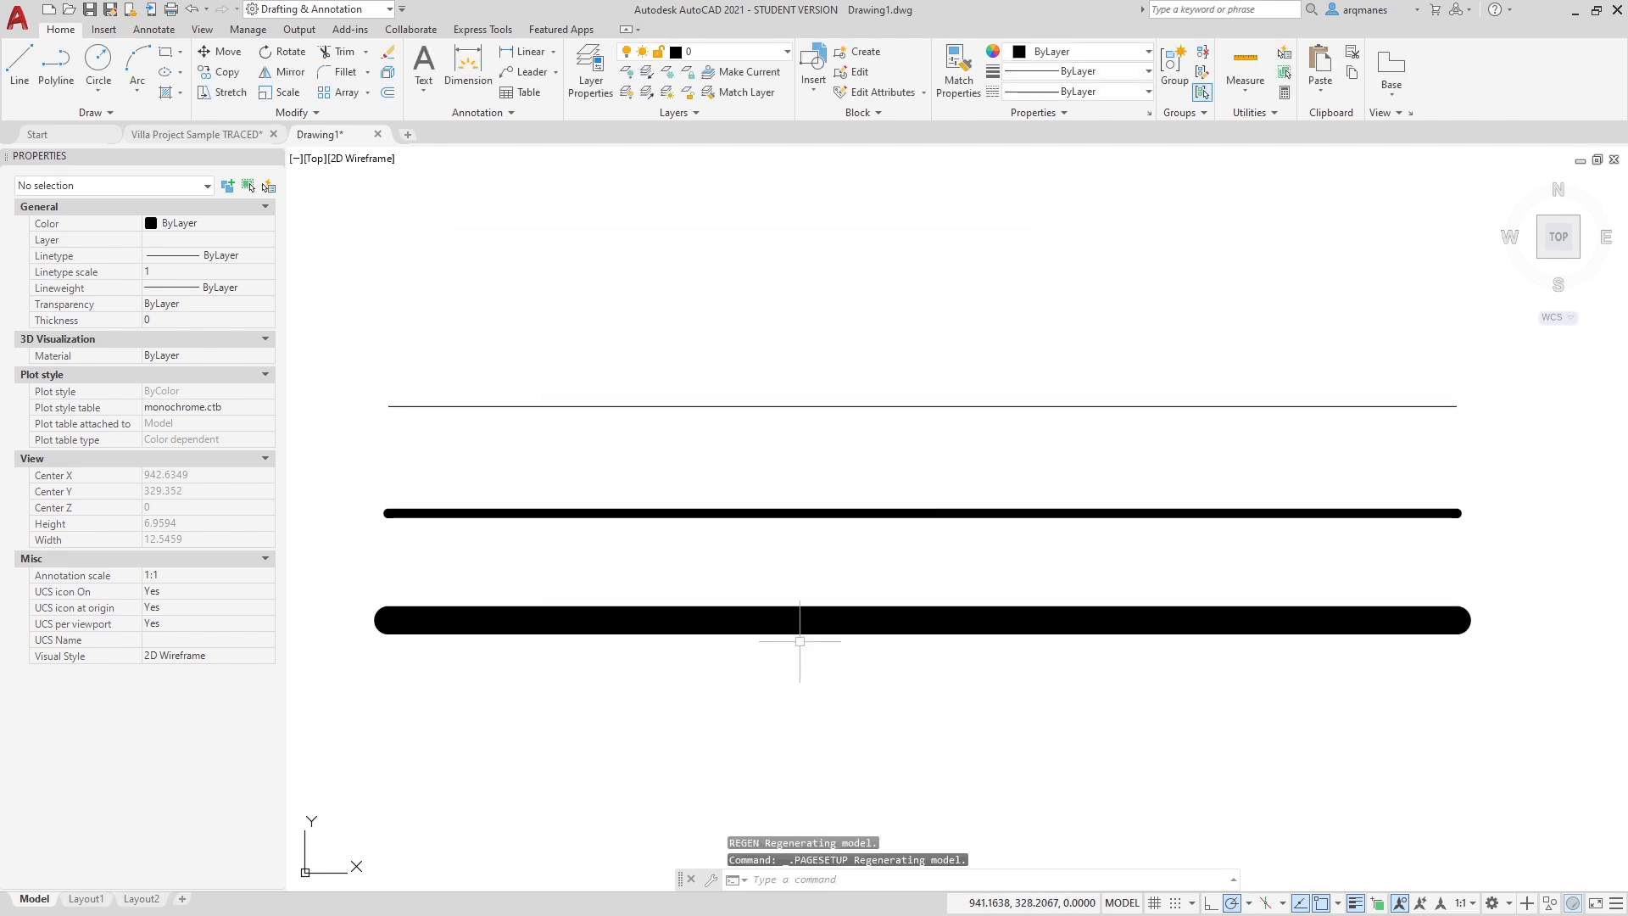
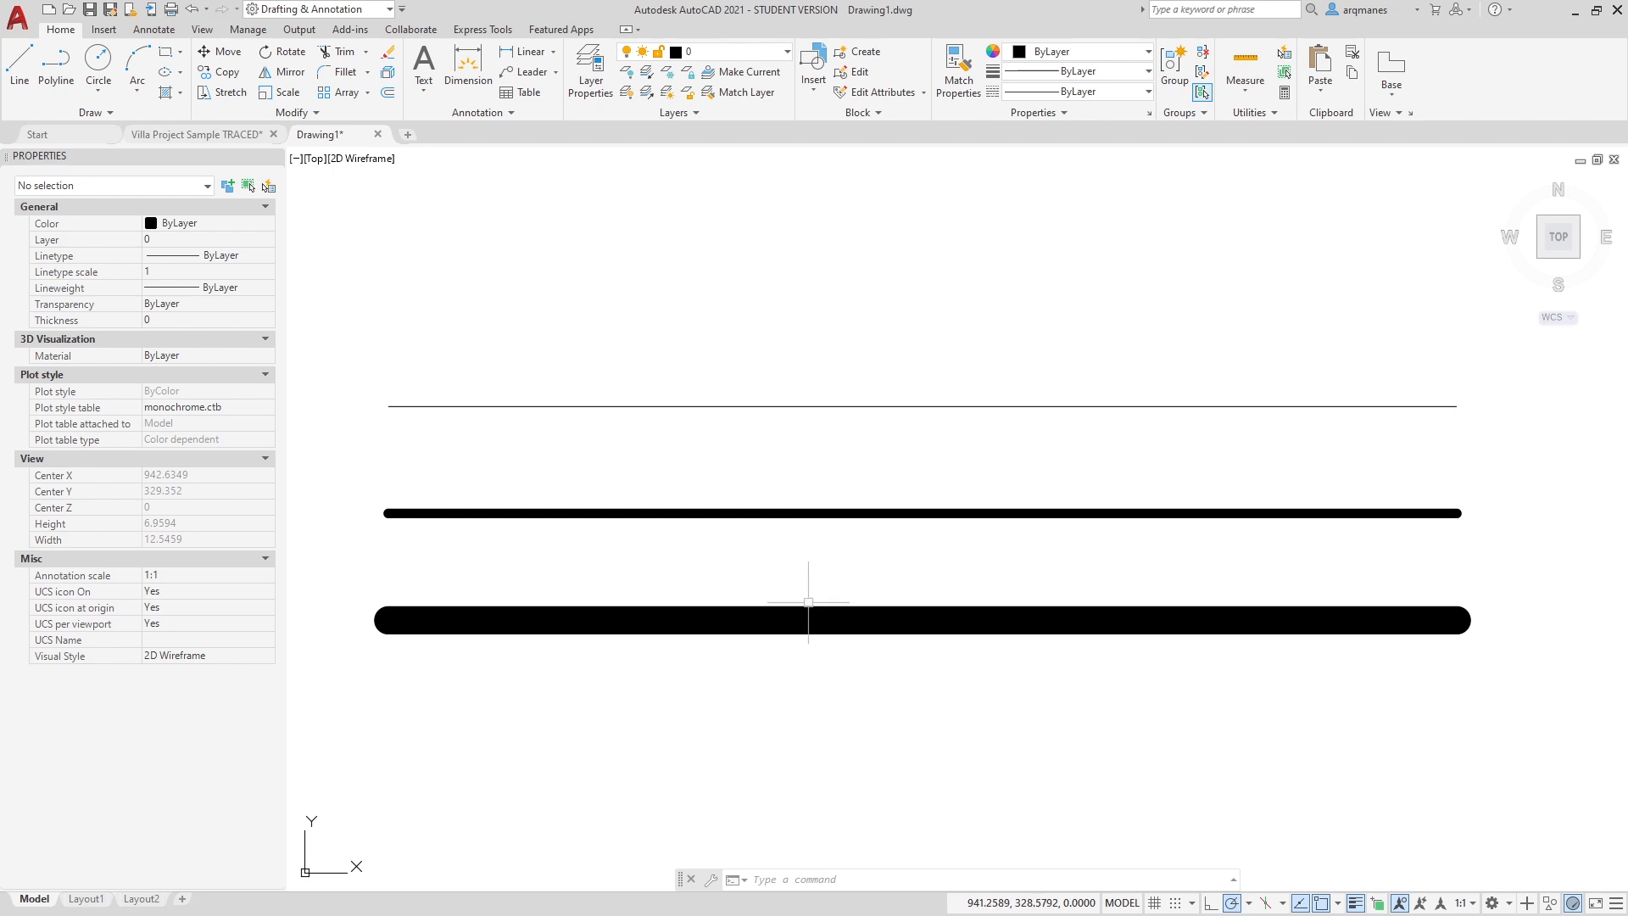
# Examine the three monochrome lines in model space up close and from afar to compare their displayed thicknesses.
pyautogui.click(775, 619)
pyautogui.scroll(15, 799, 630)
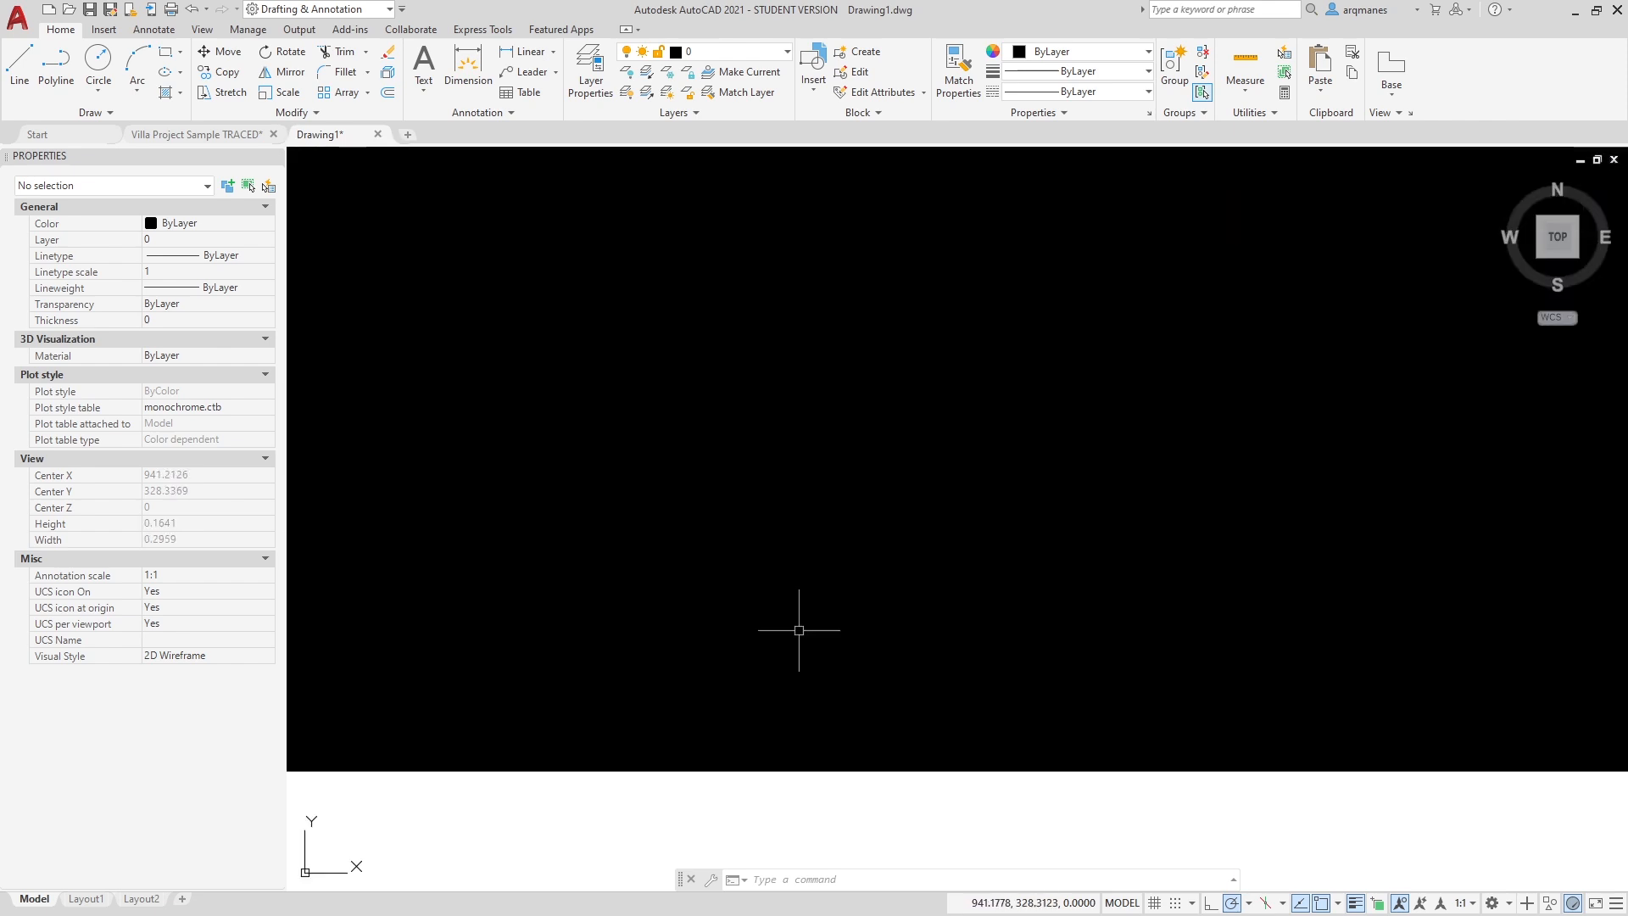
pyautogui.scroll(-15, 799, 643)
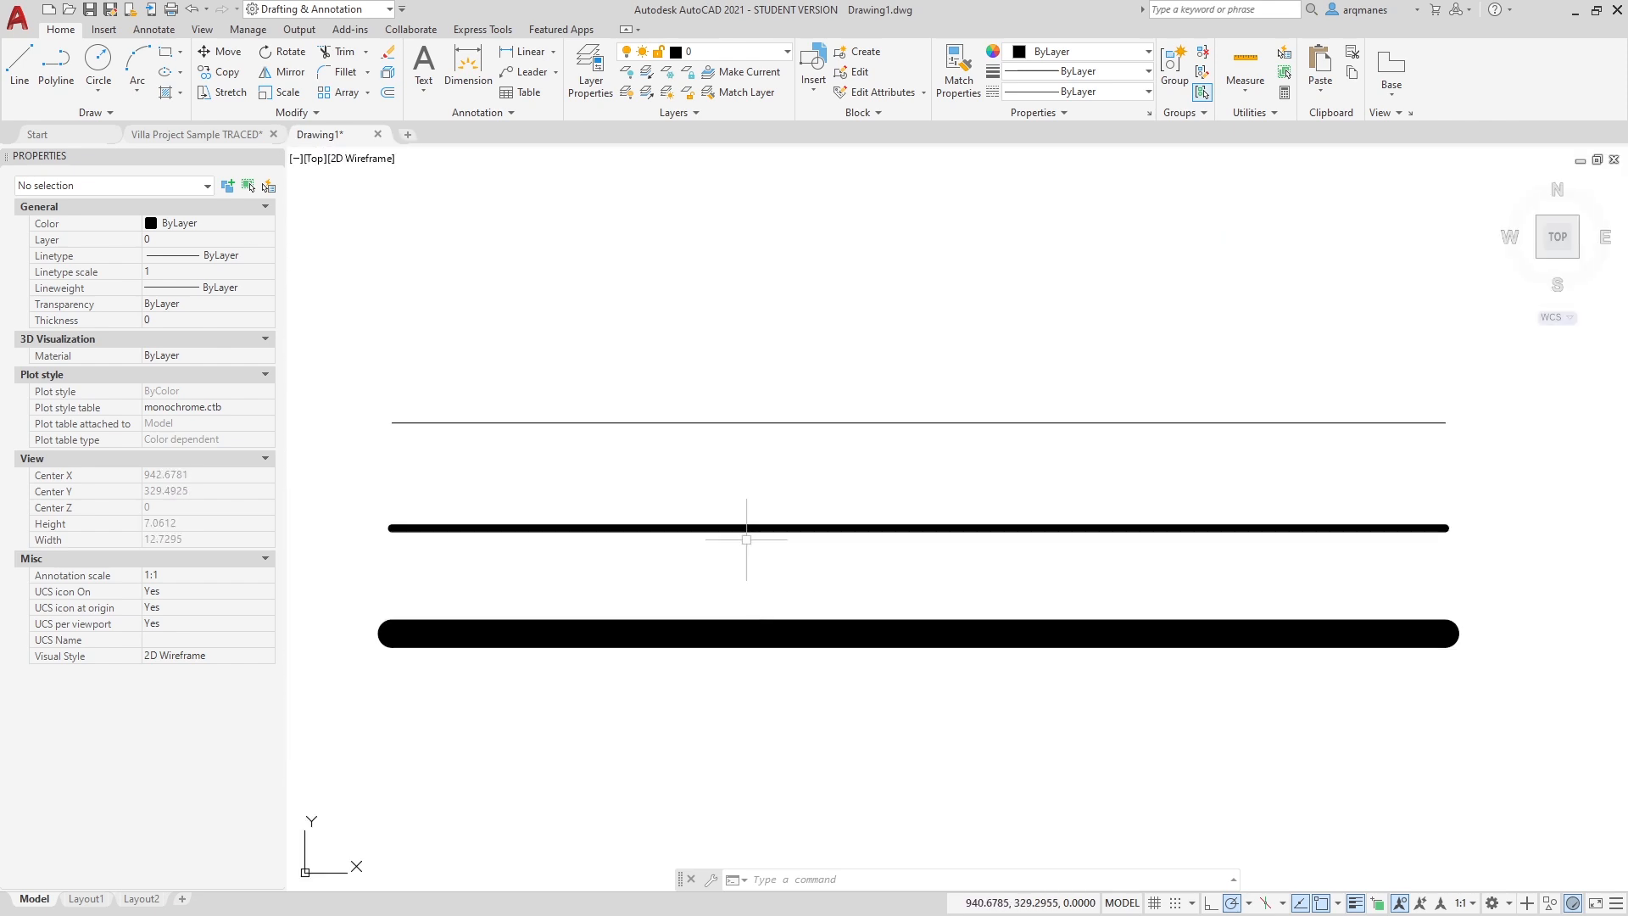
pyautogui.scroll(5, 744, 525)
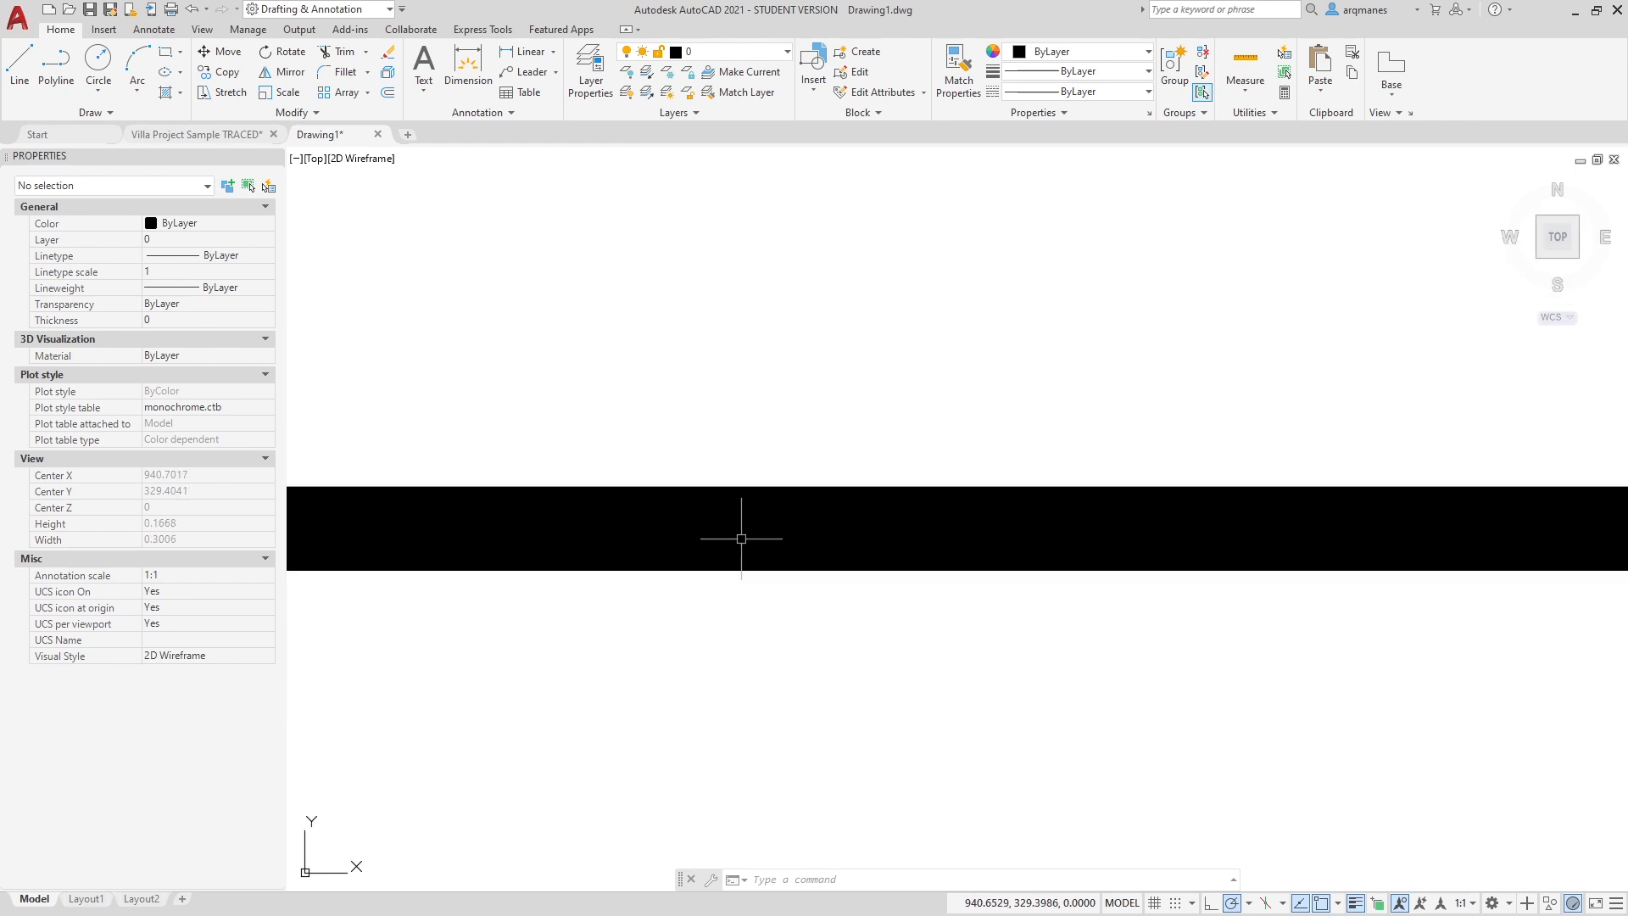
pyautogui.scroll(20, 680, 259)
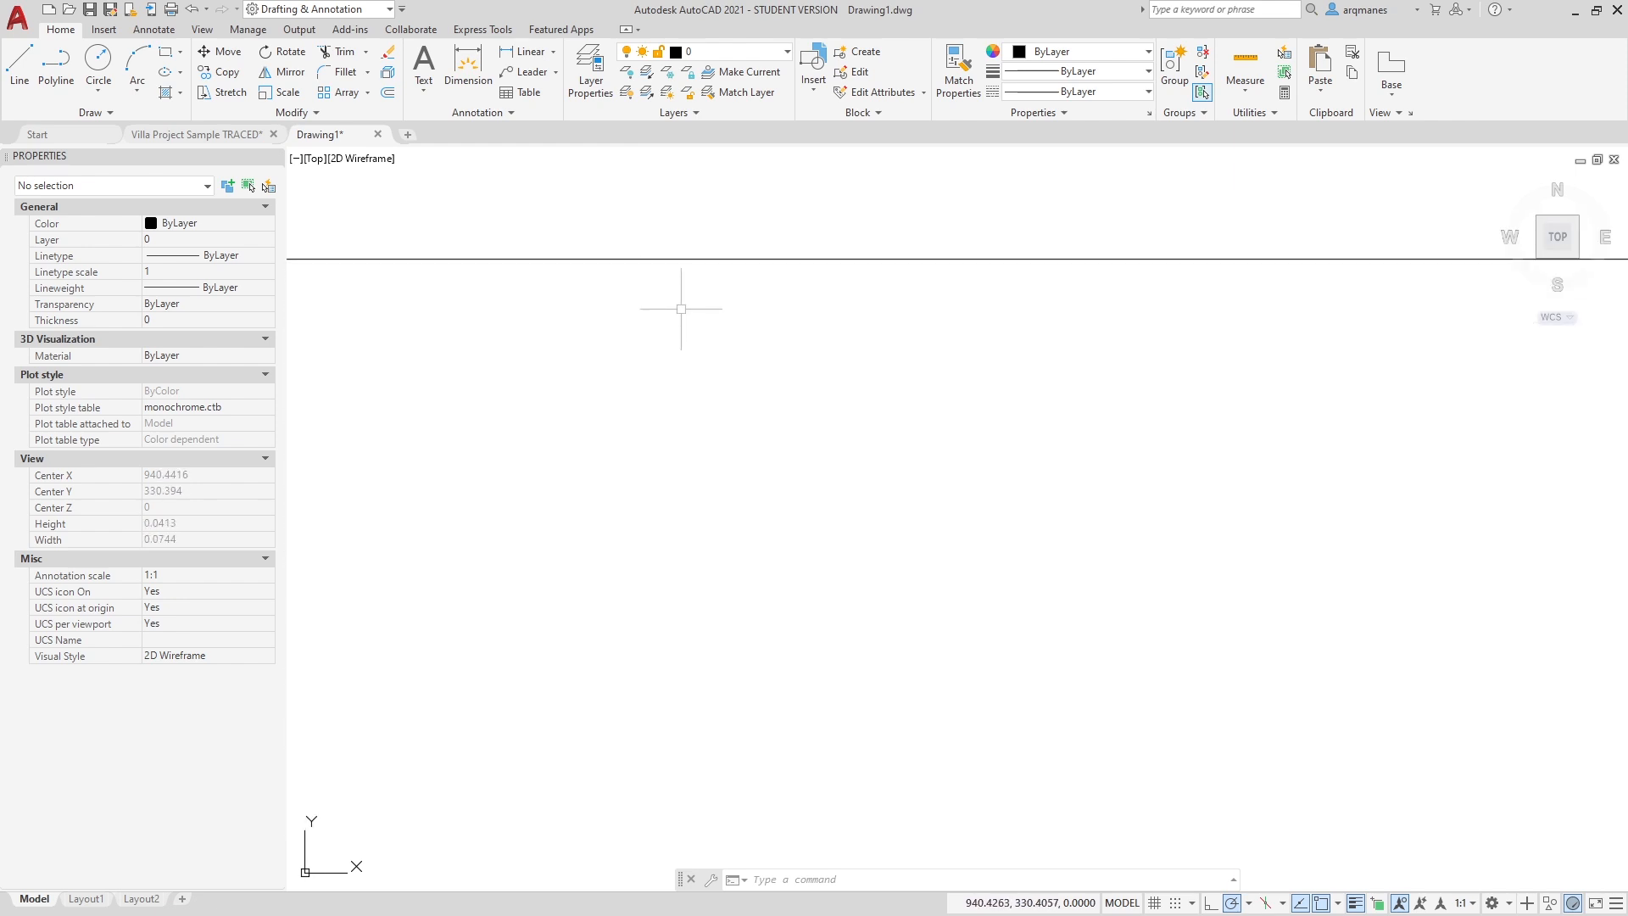
pyautogui.scroll(-20, 717, 270)
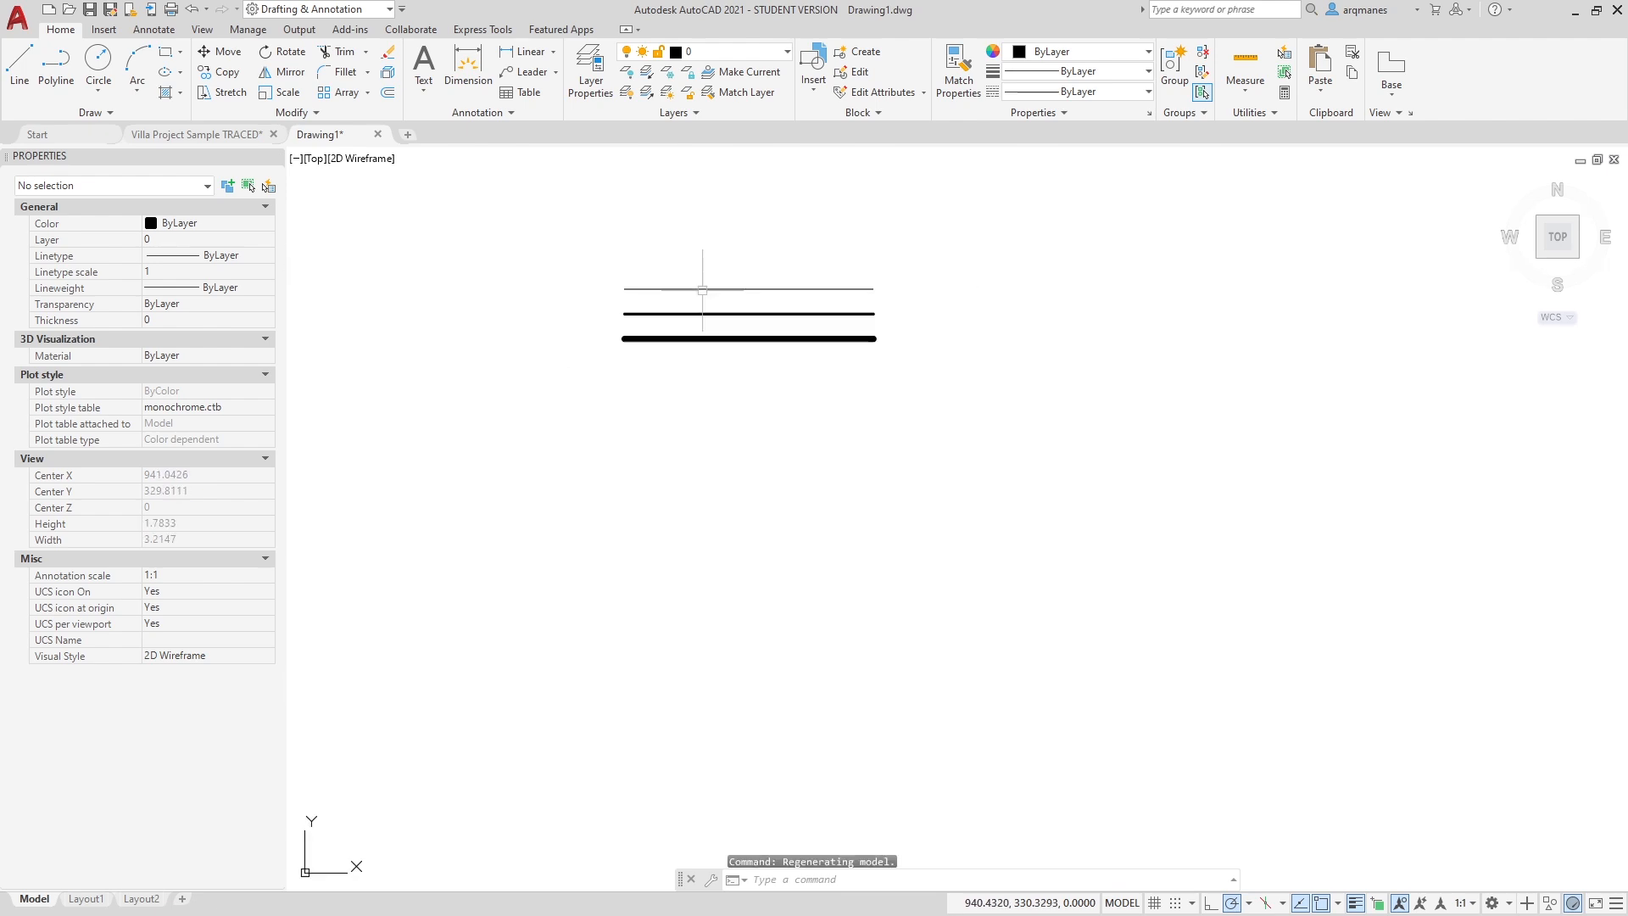
# Toggle the lineweight display off and on to compare how the three monochrome lines appear in model space.
pyautogui.moveTo(708, 303); pyautogui.dragTo(769, 312, button='middle')
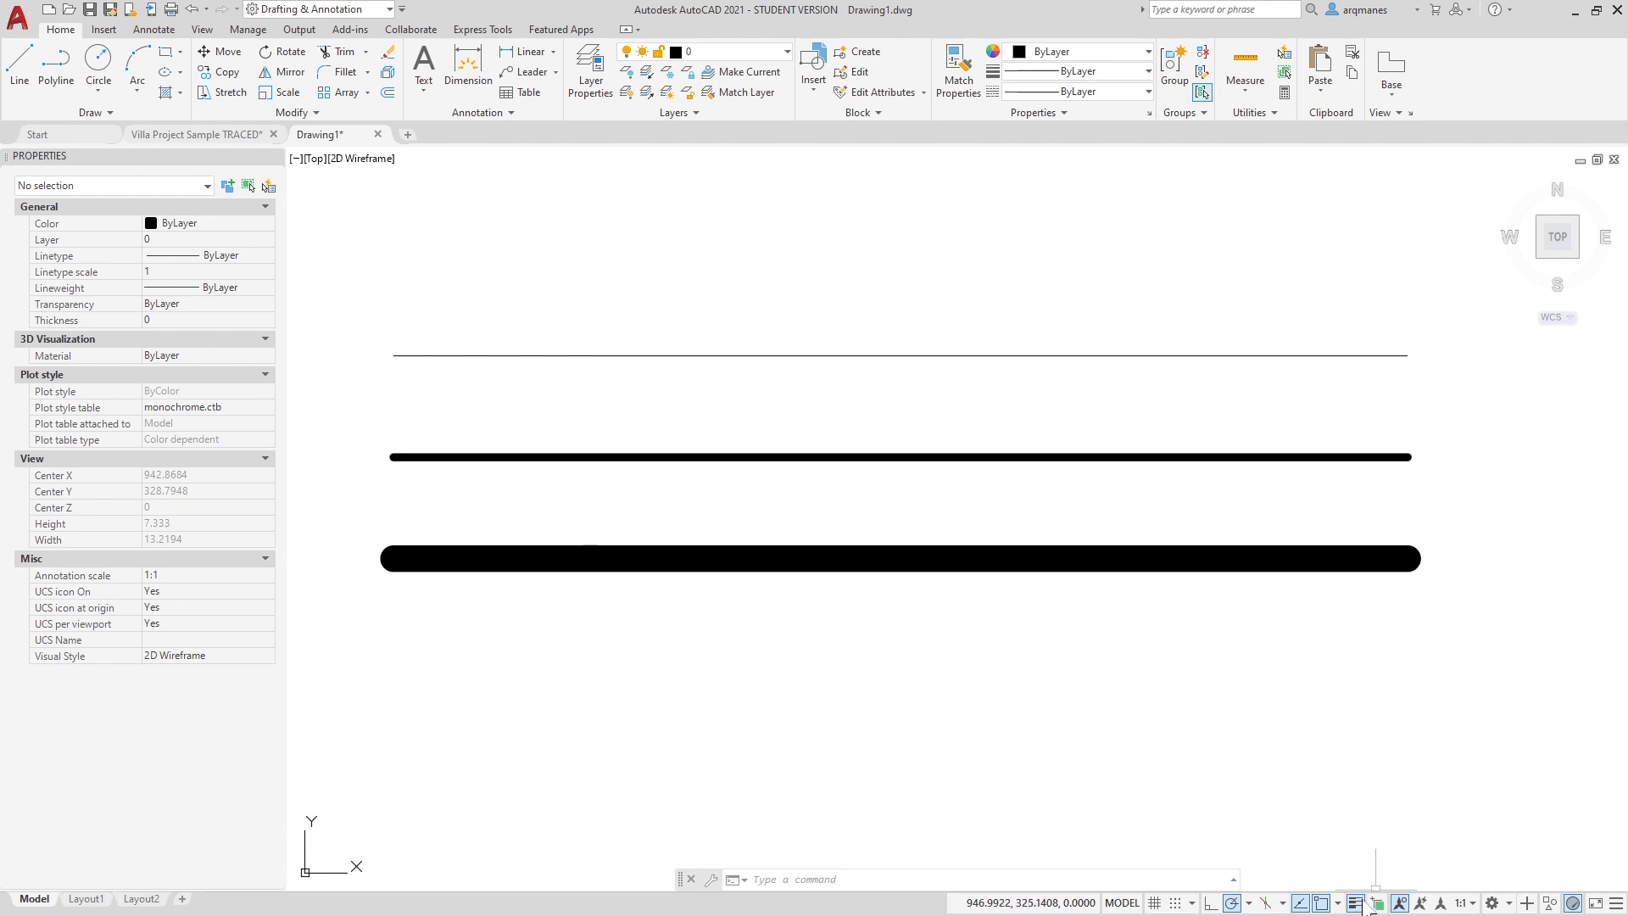
pyautogui.click(1355, 904)
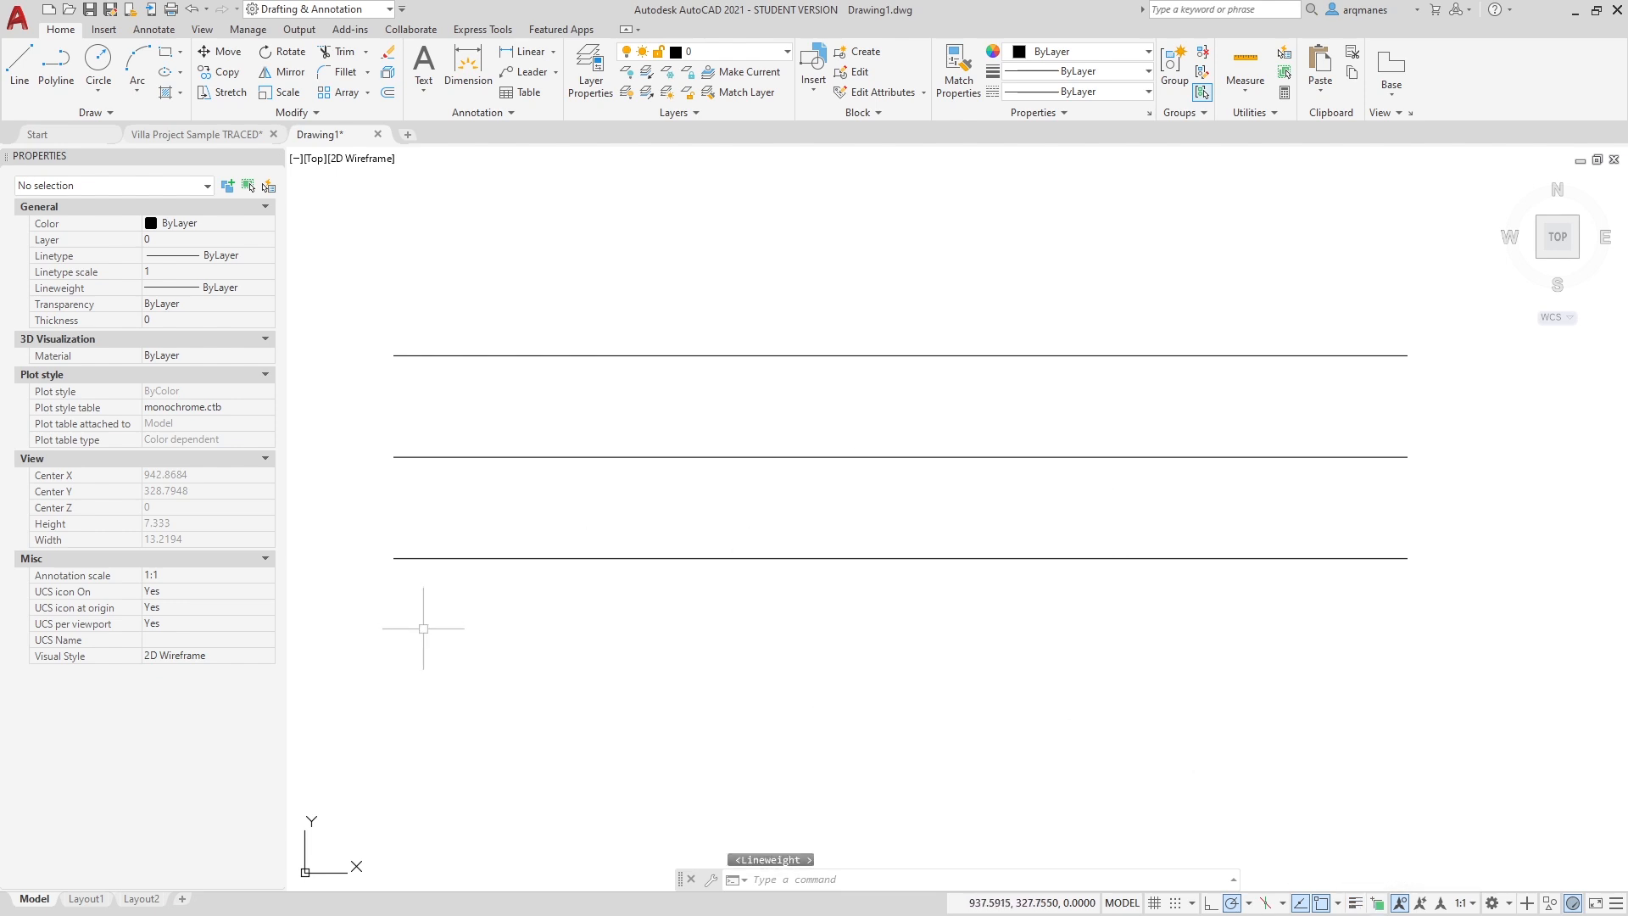
pyautogui.moveTo(509, 655); pyautogui.dragTo(750, 535, button='middle')
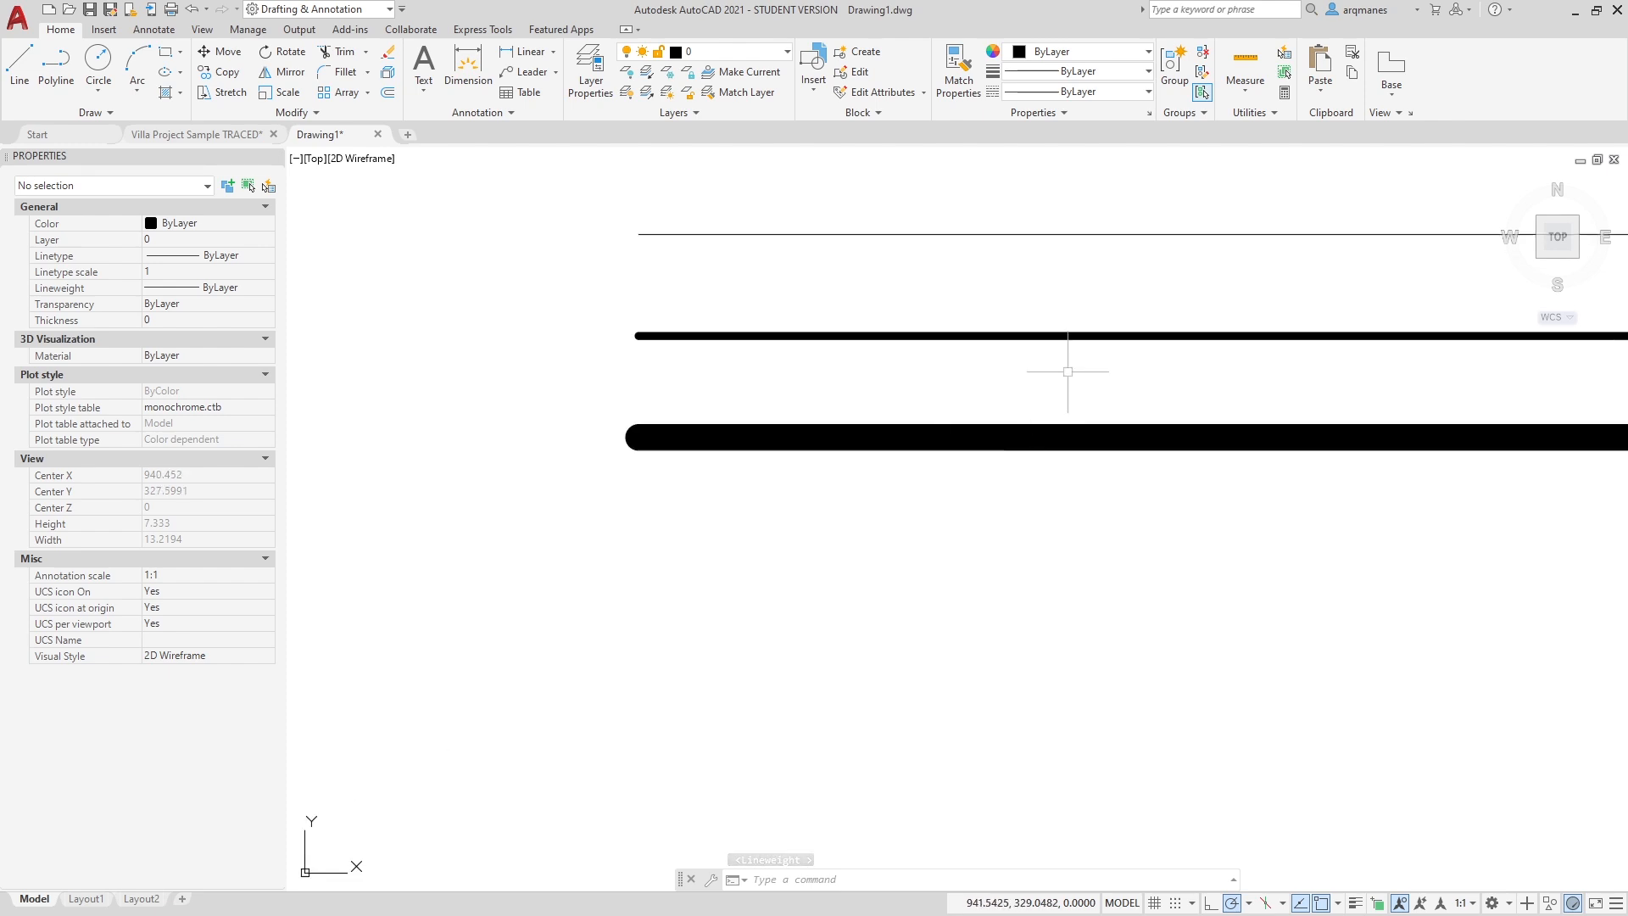
pyautogui.click(1375, 906)
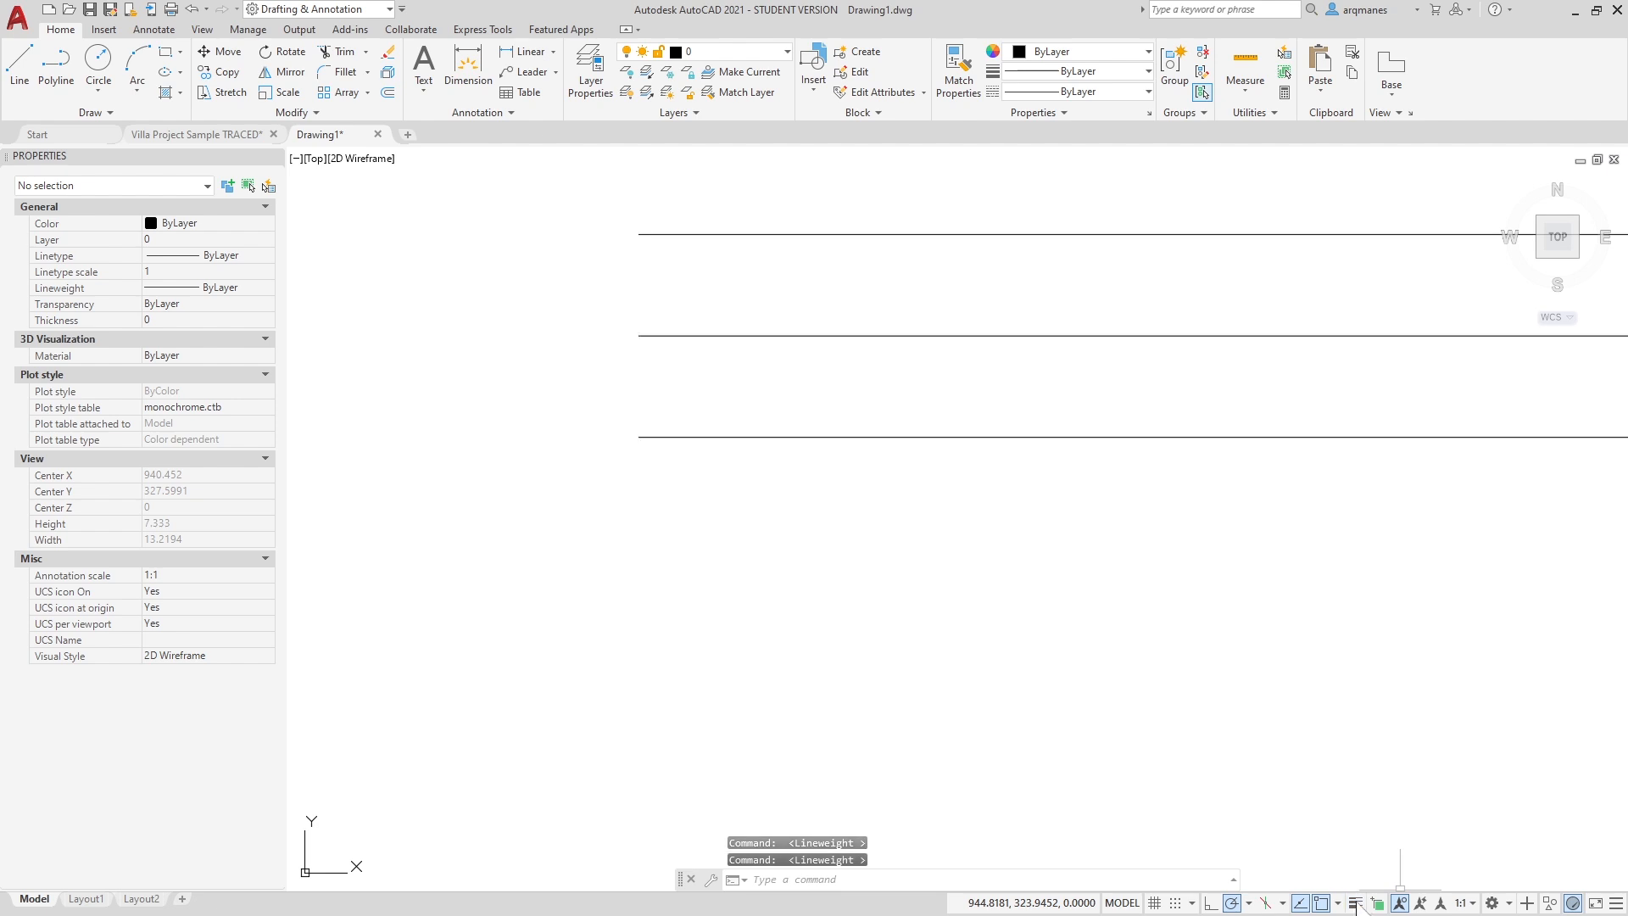
pyautogui.moveTo(1361, 462); pyautogui.dragTo(990, 596, button='middle')
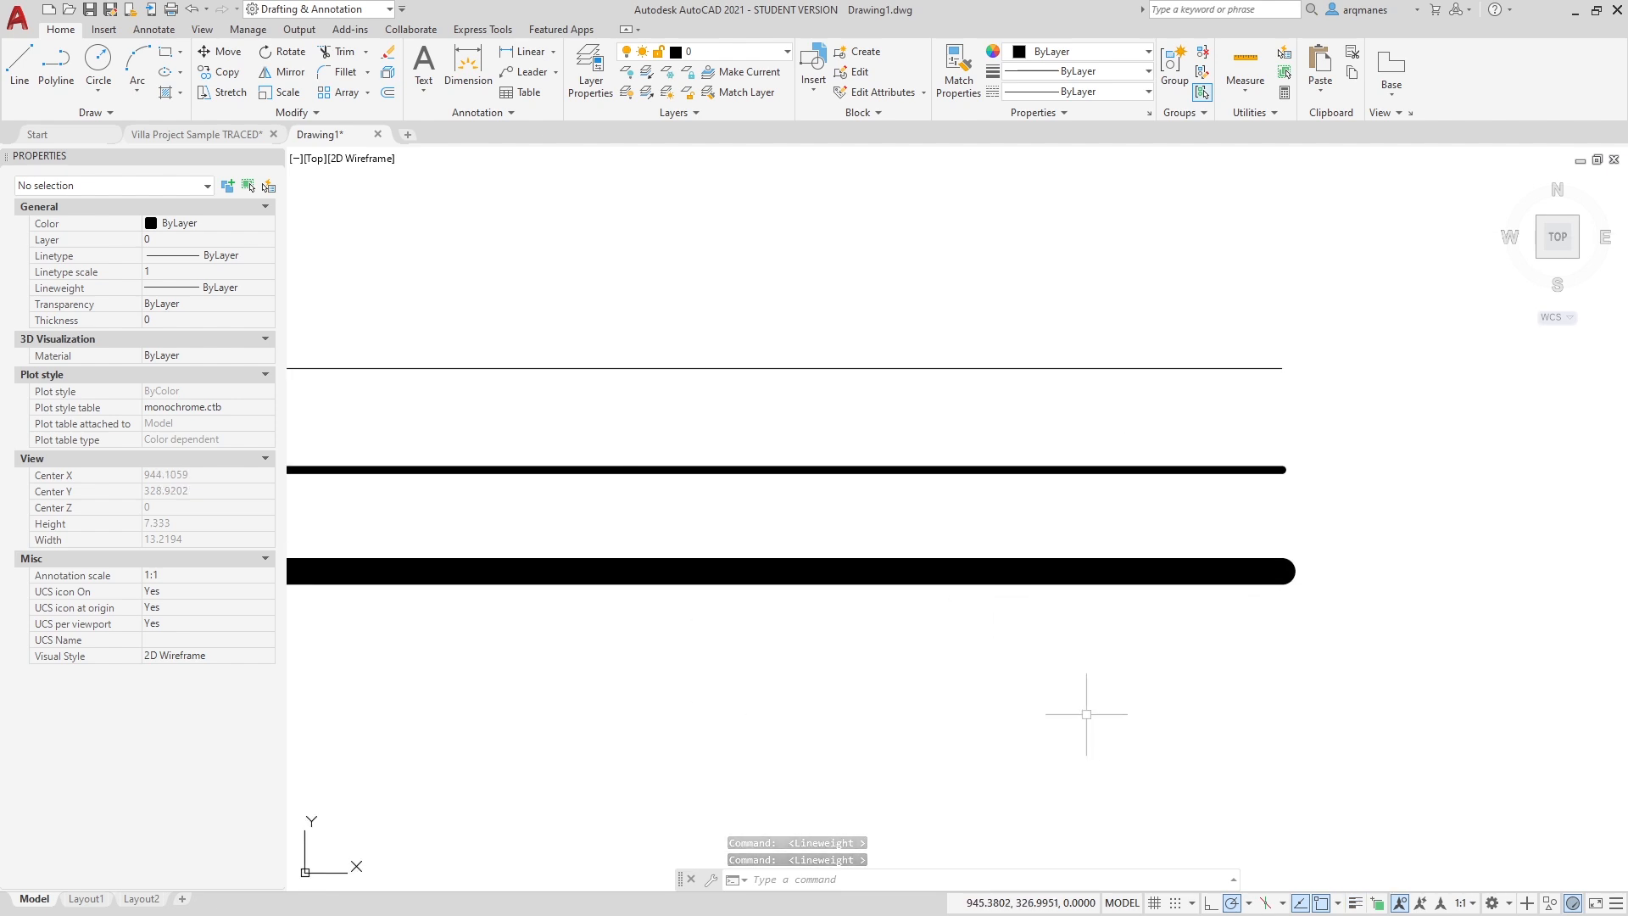
pyautogui.moveTo(699, 448); pyautogui.dragTo(882, 421, button='middle')
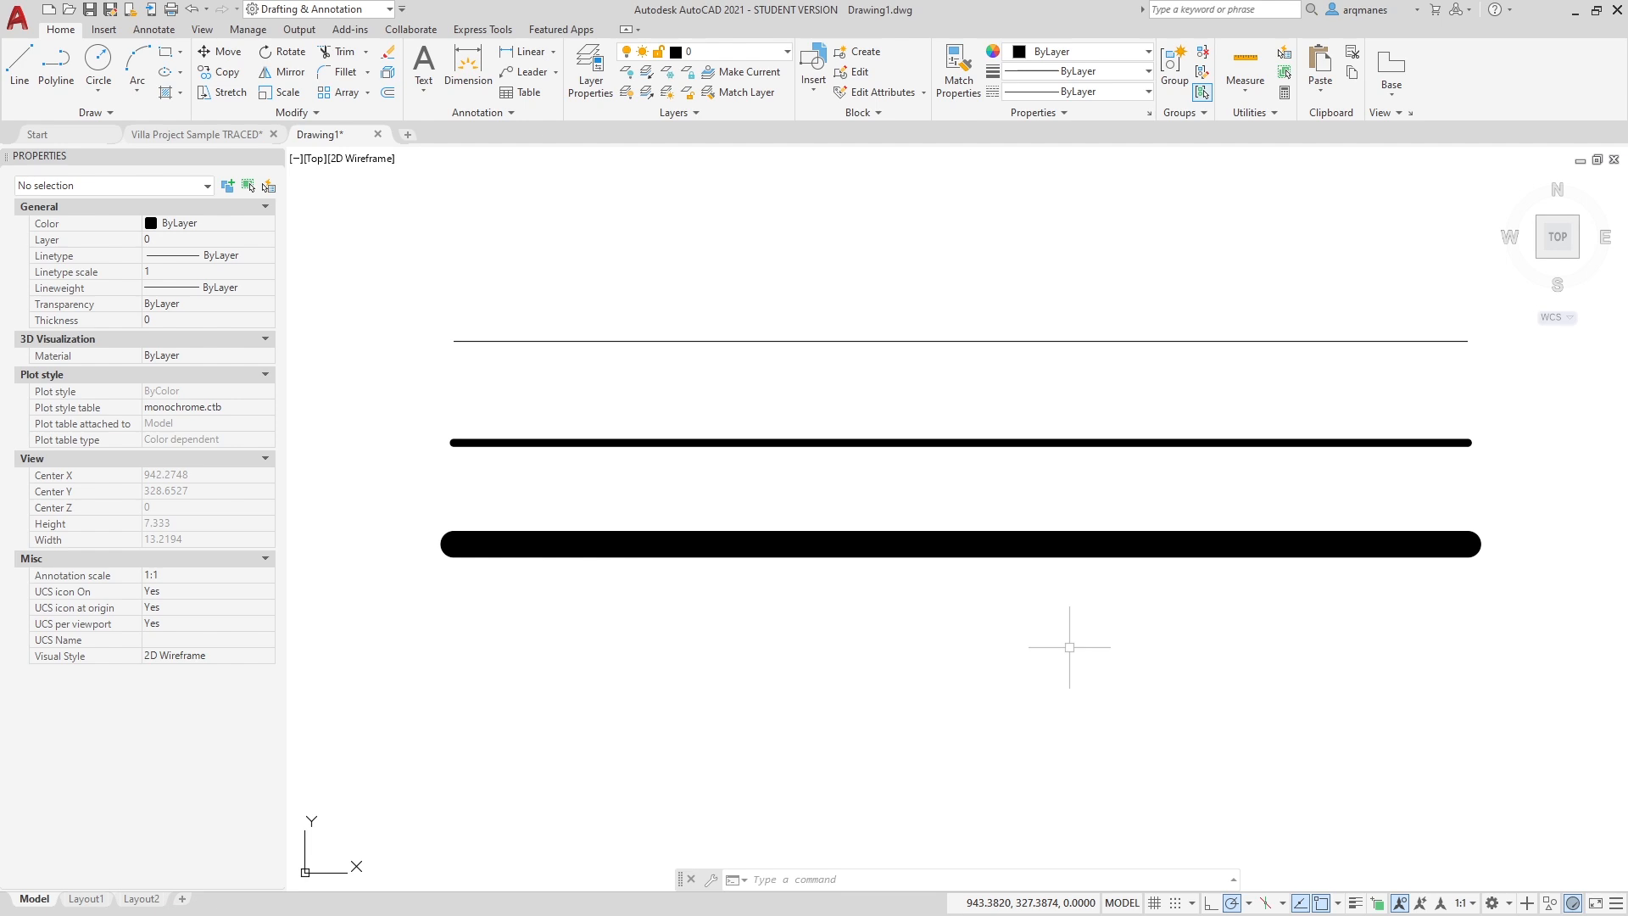
# From the Model page setup, create a new color-dependent plot style table from scratch named "Model monochrome 2".
pyautogui.rightClick(32, 899)
pyautogui.click(110, 818)
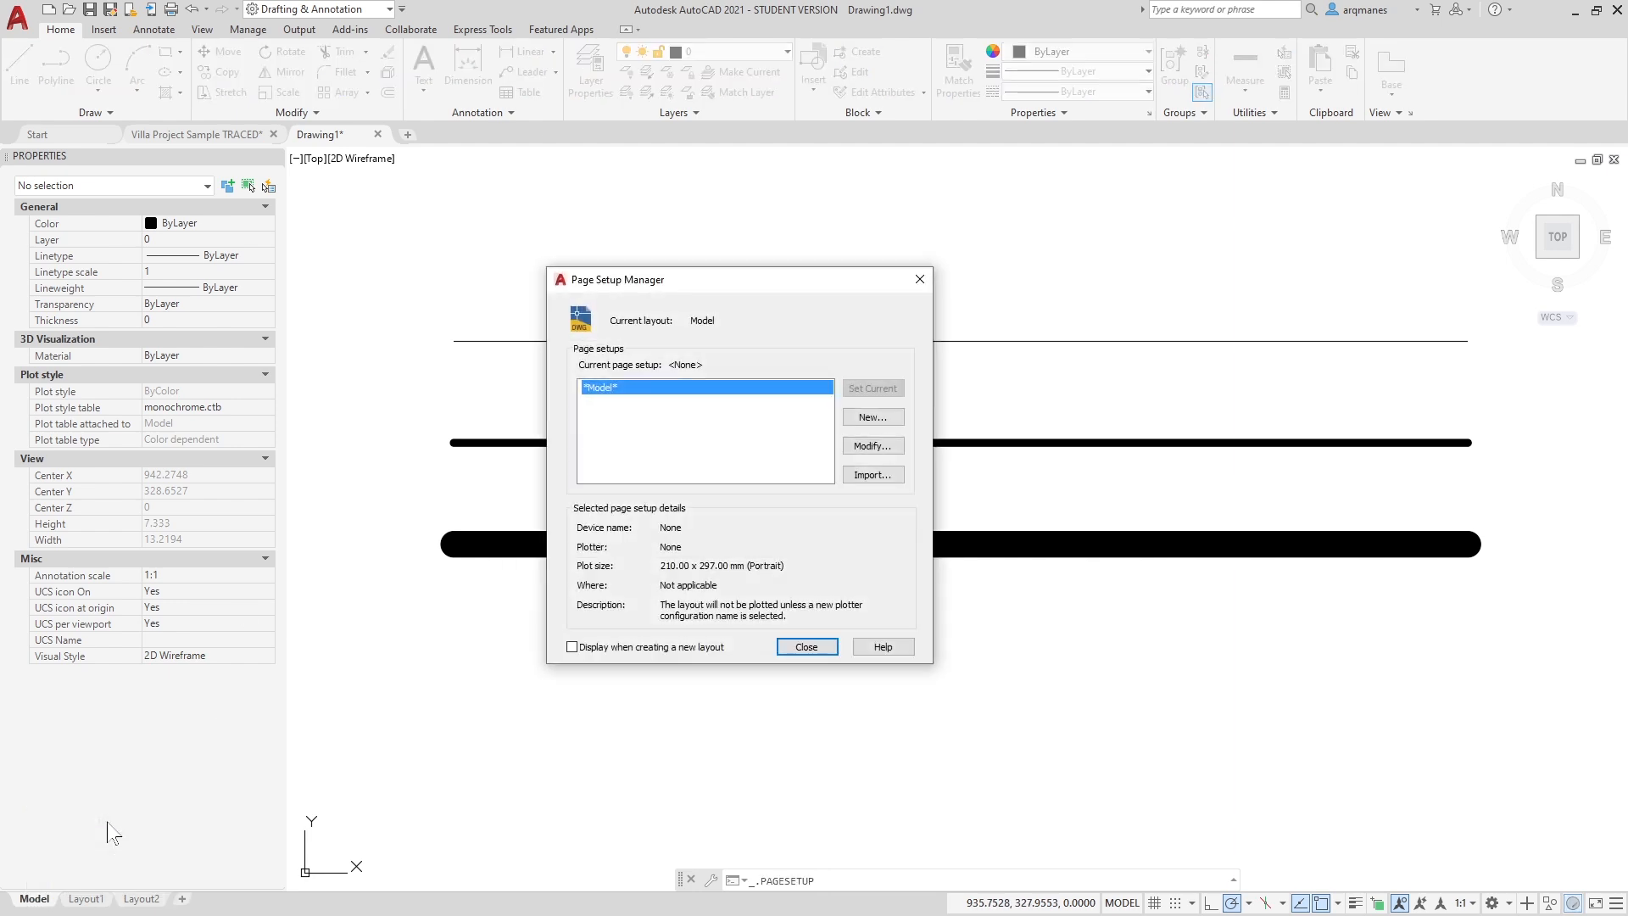
pyautogui.click(874, 446)
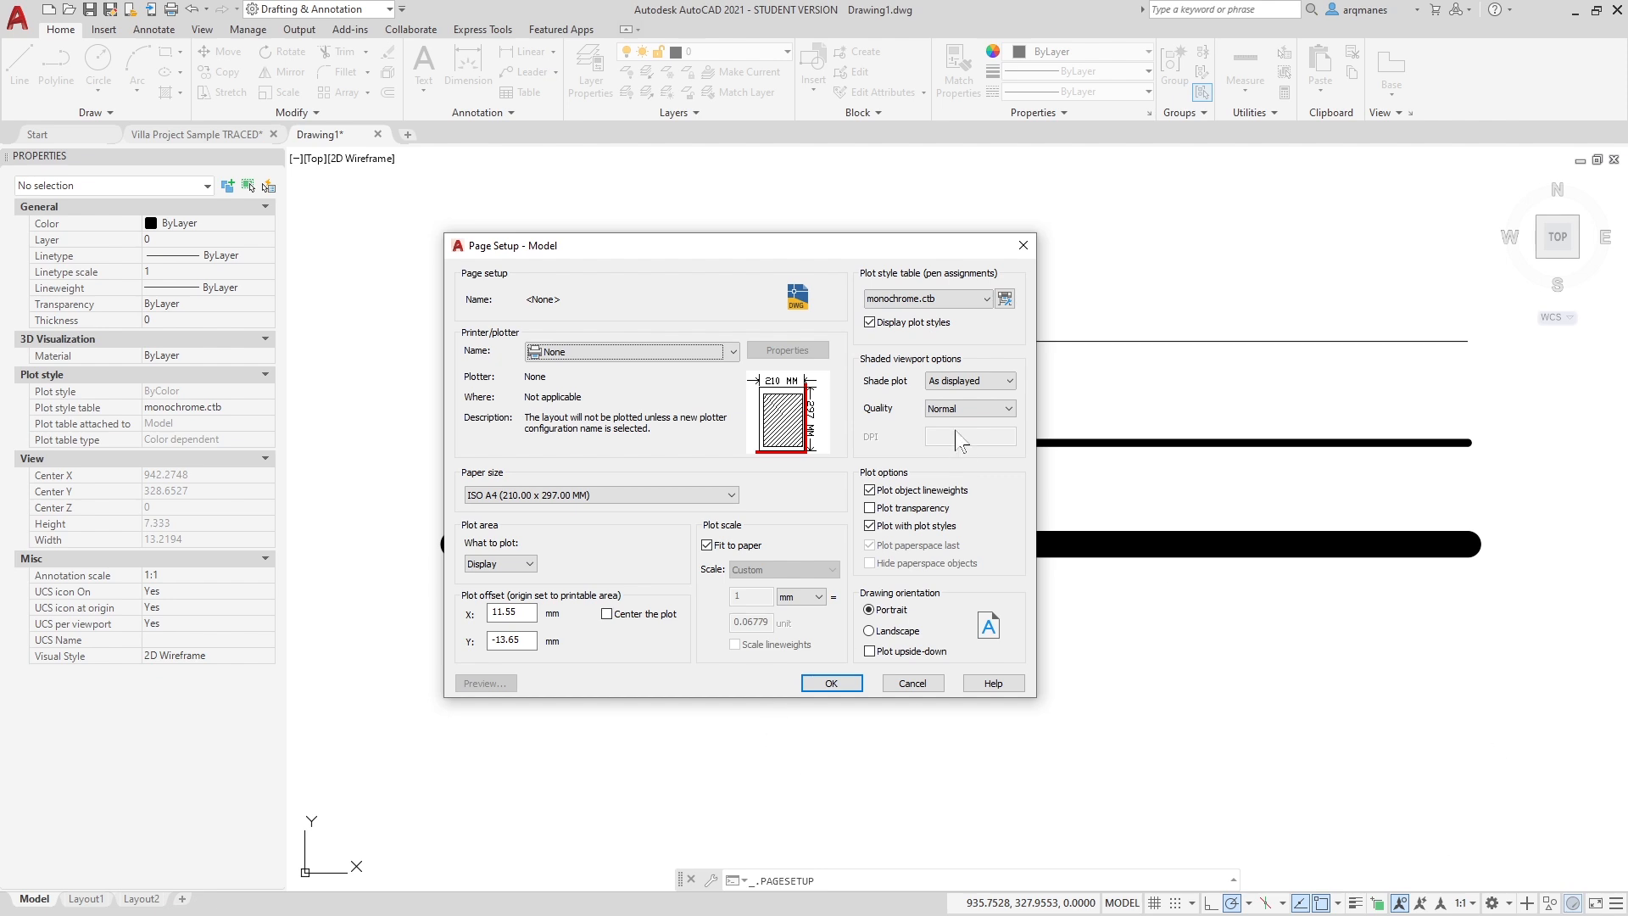
pyautogui.click(987, 300)
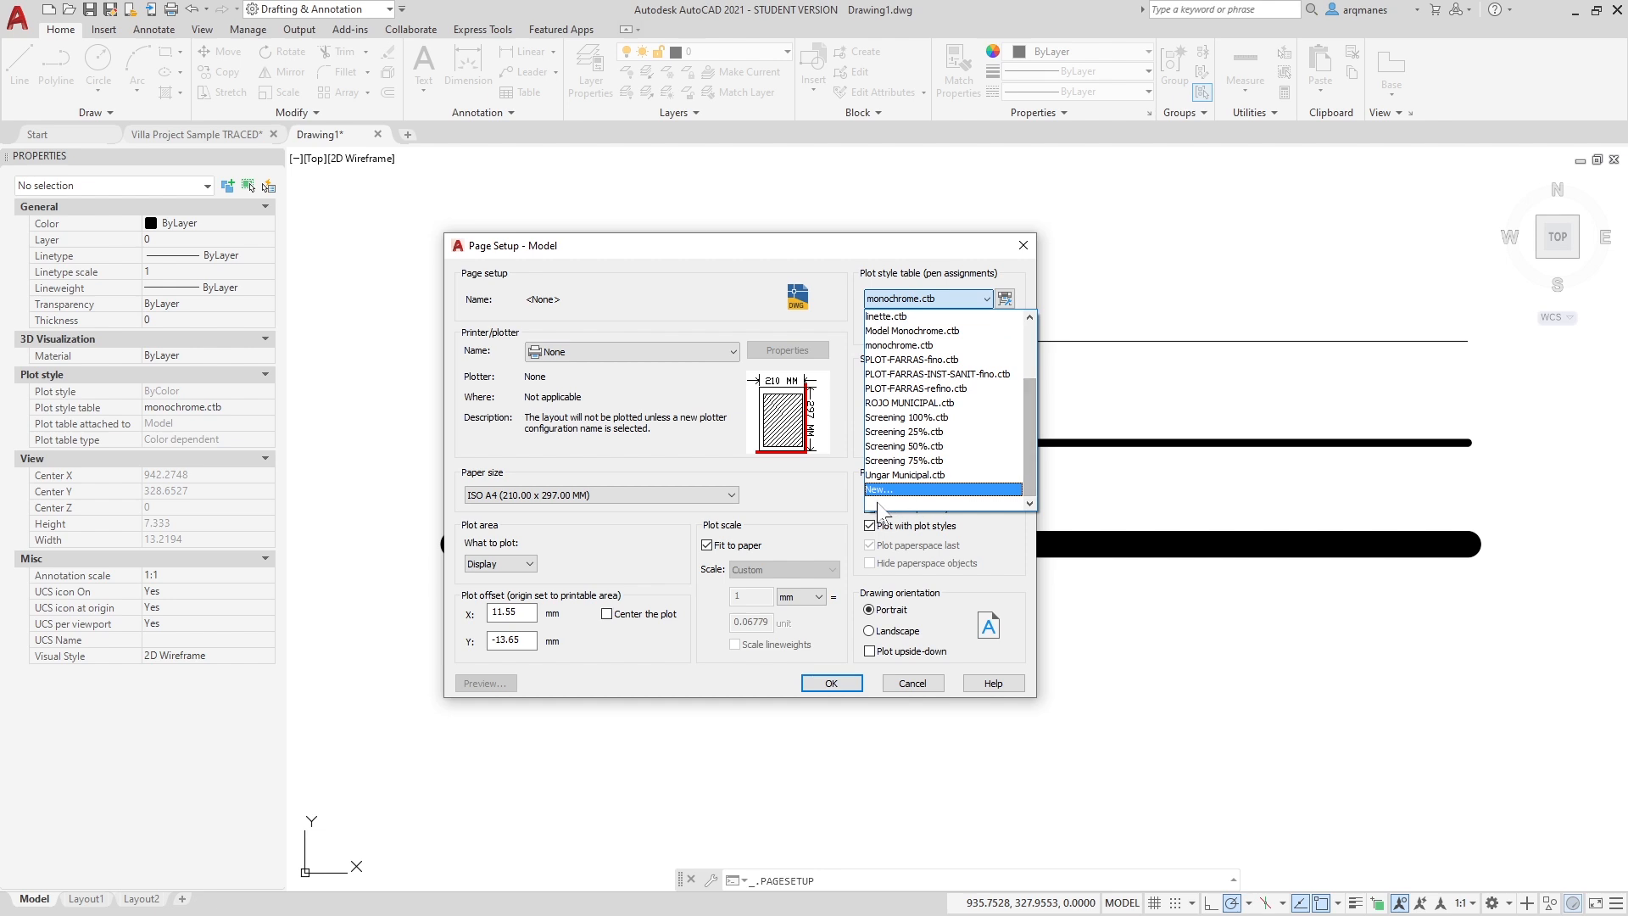
pyautogui.click(879, 490)
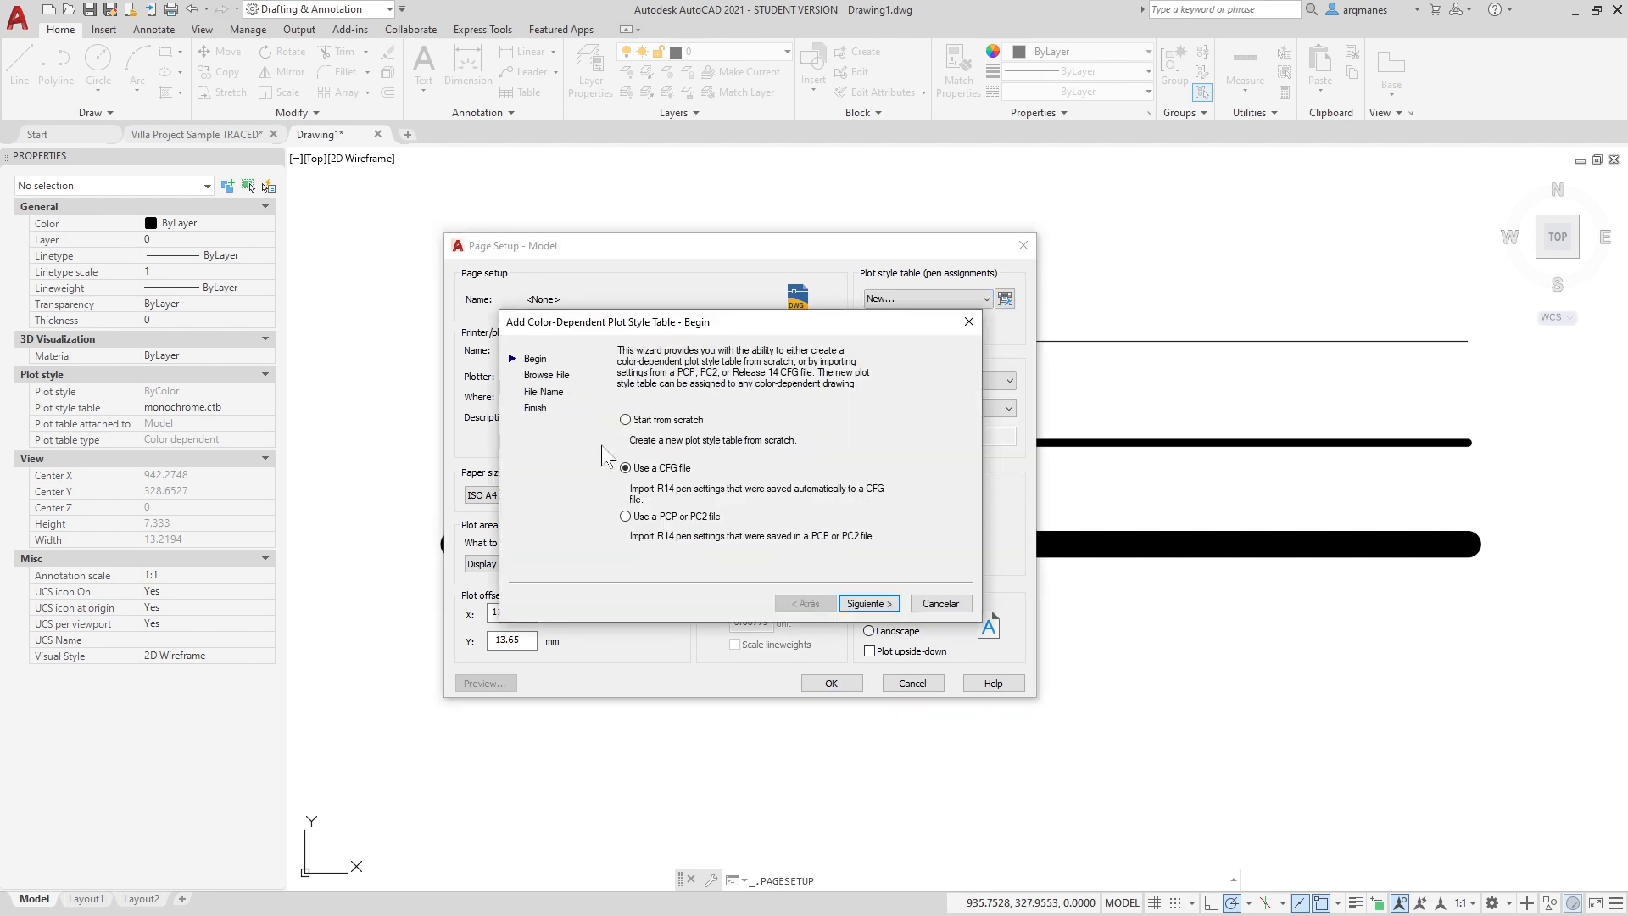
pyautogui.click(628, 420)
pyautogui.click(855, 603)
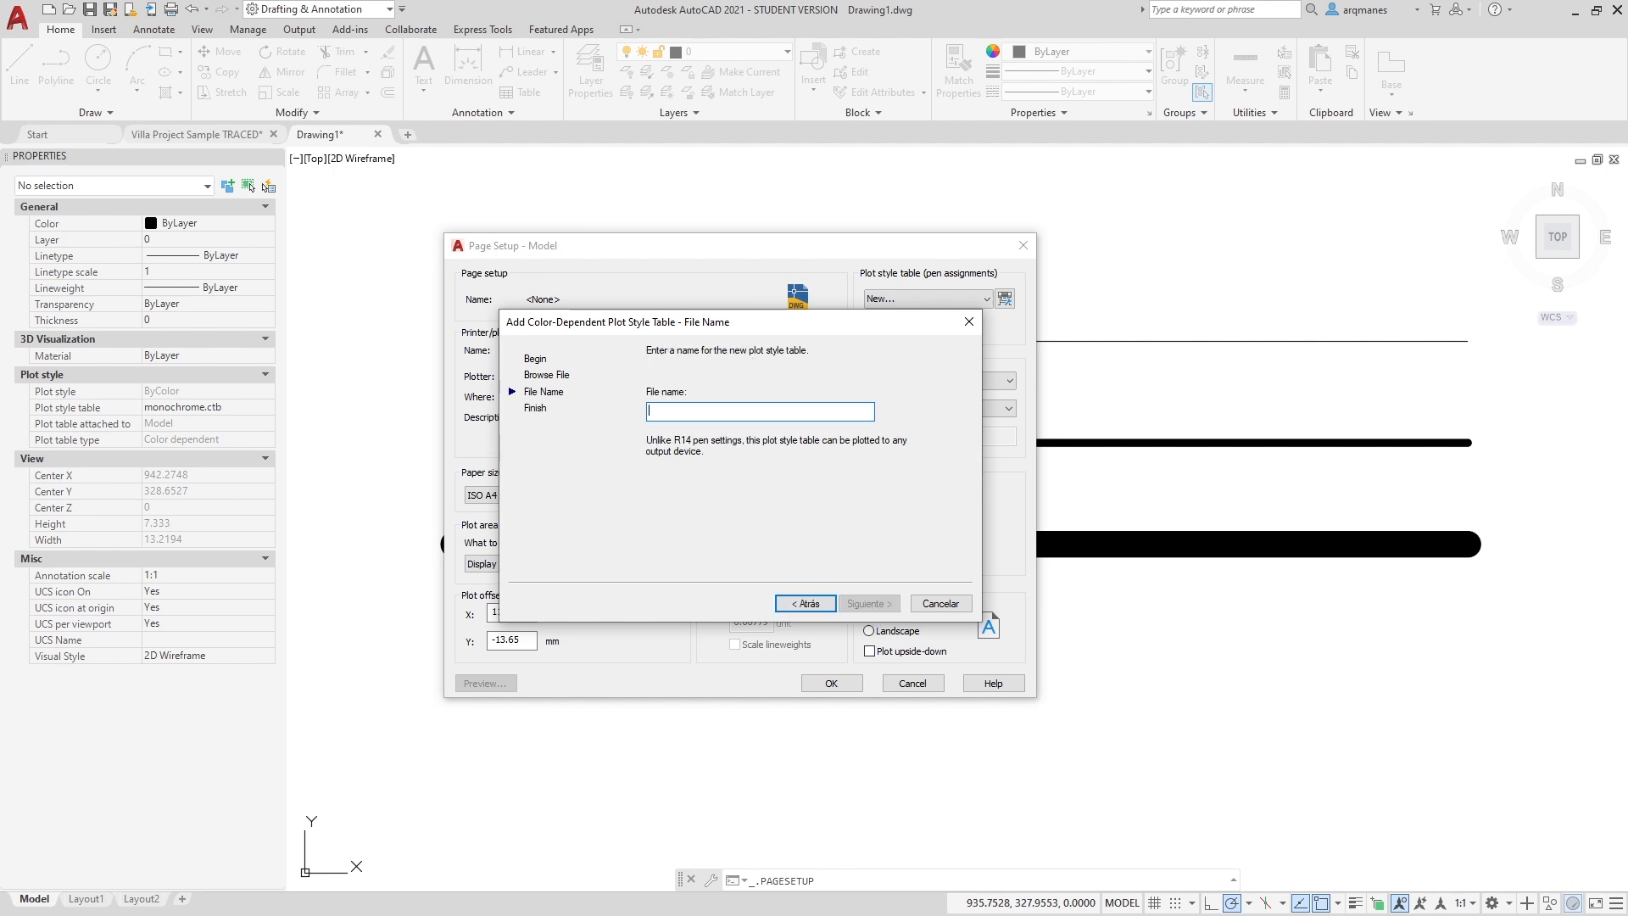
pyautogui.write('Model monochrome 2')
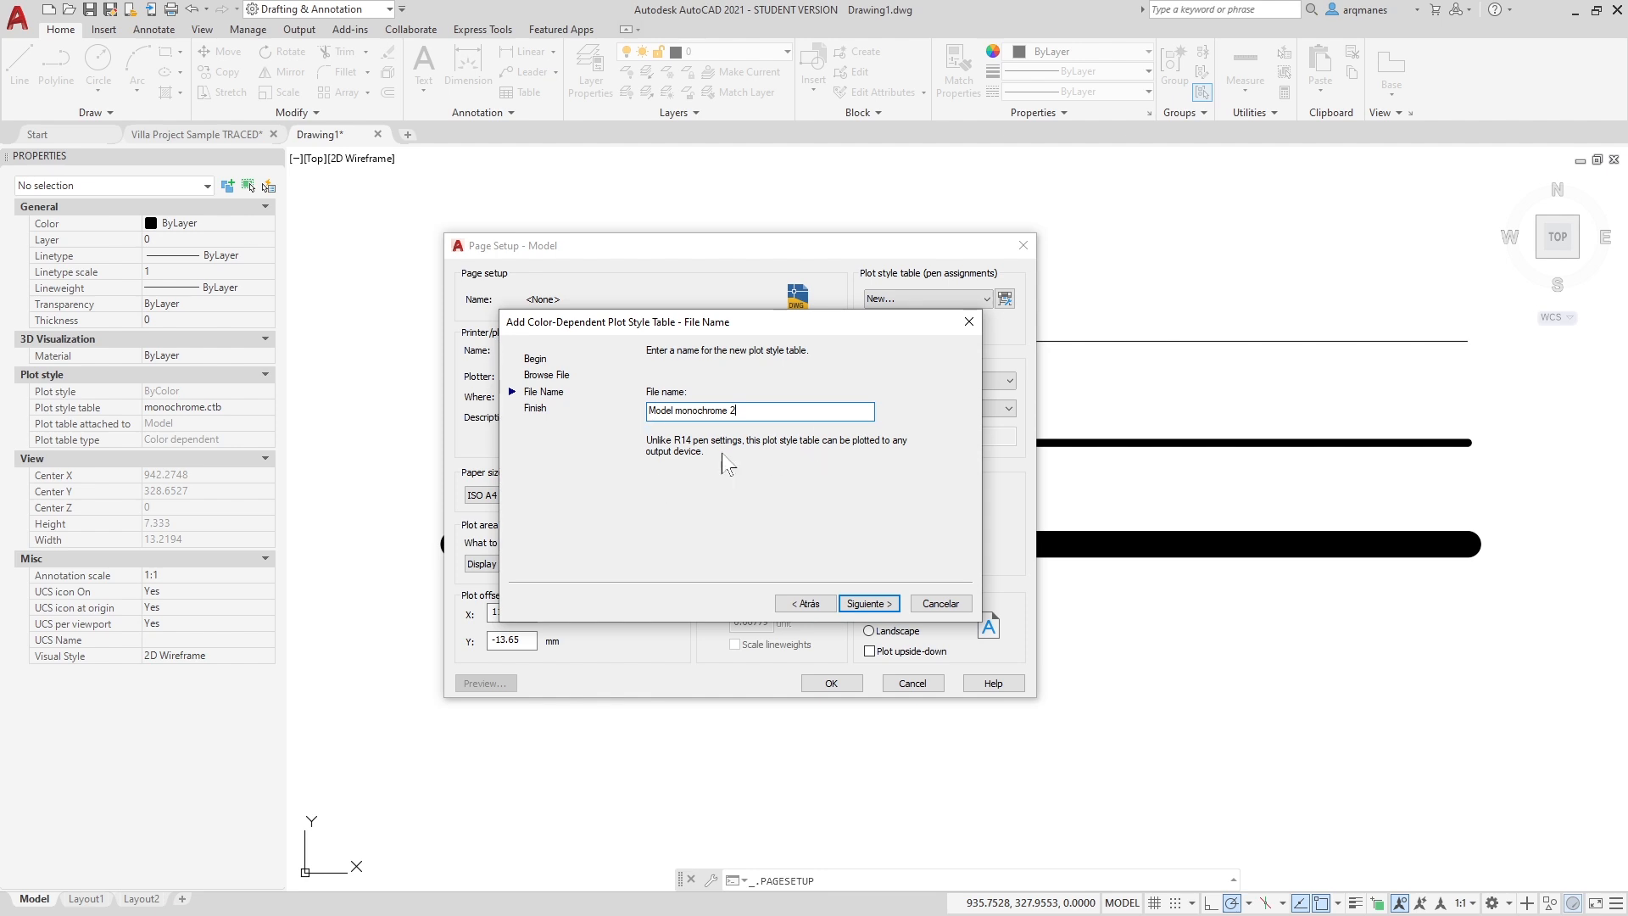
pyautogui.click(873, 605)
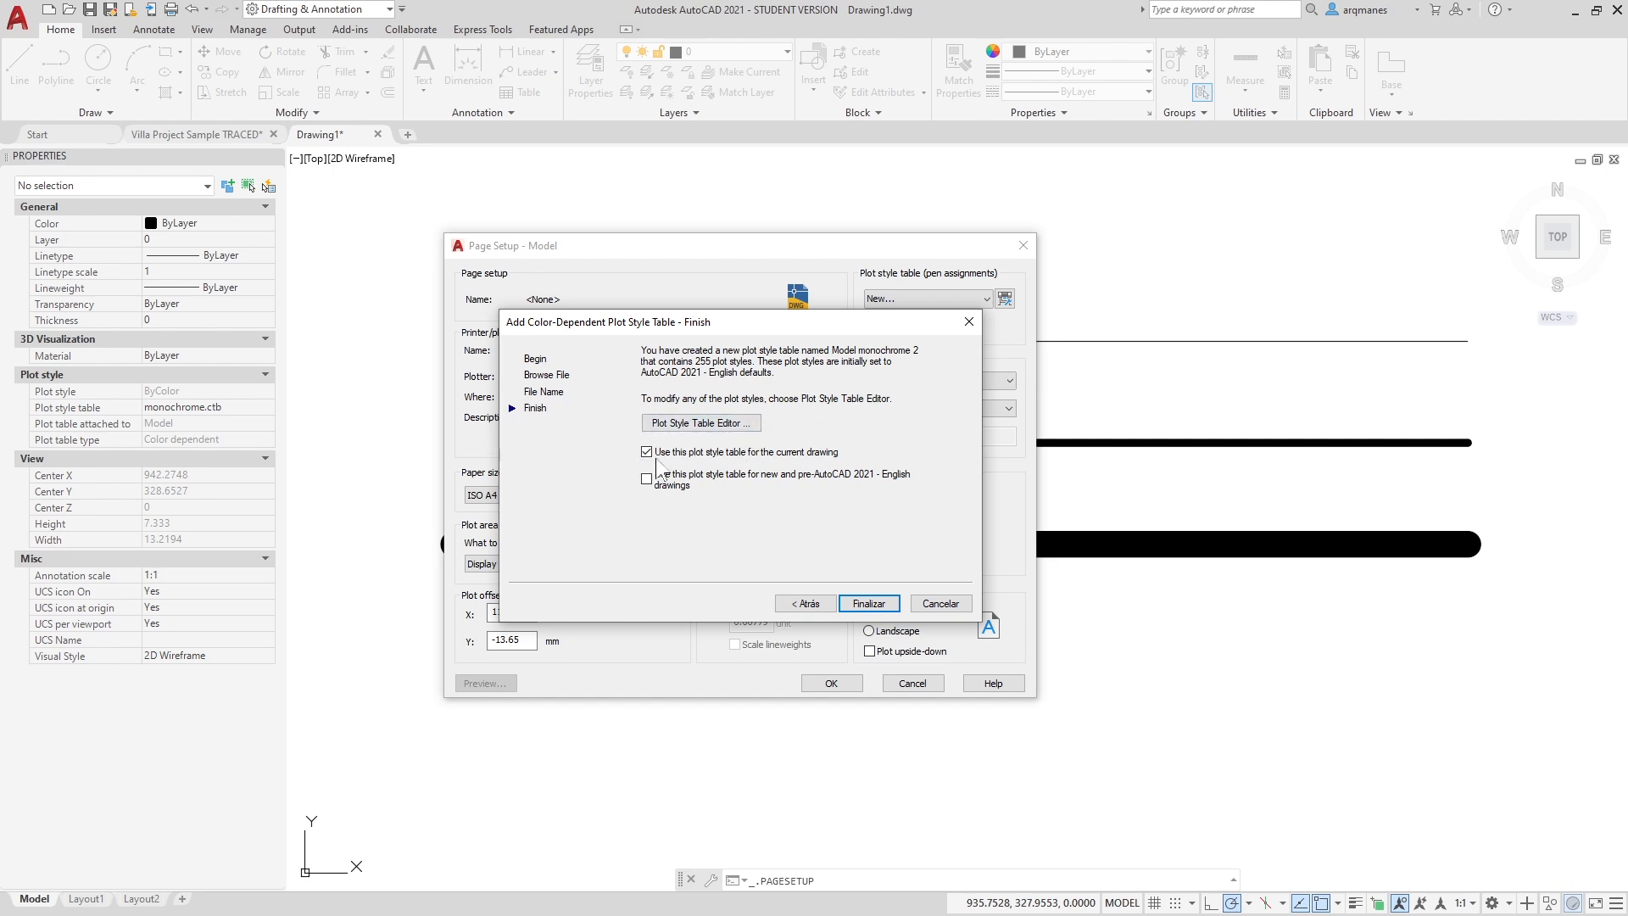
# Set all 255 plot styles of Model monochrome 2.ctb to Black with a 0.0000 mm lineweight, and save the table.
pyautogui.click(701, 422)
pyautogui.scroll(-20, 713, 432)
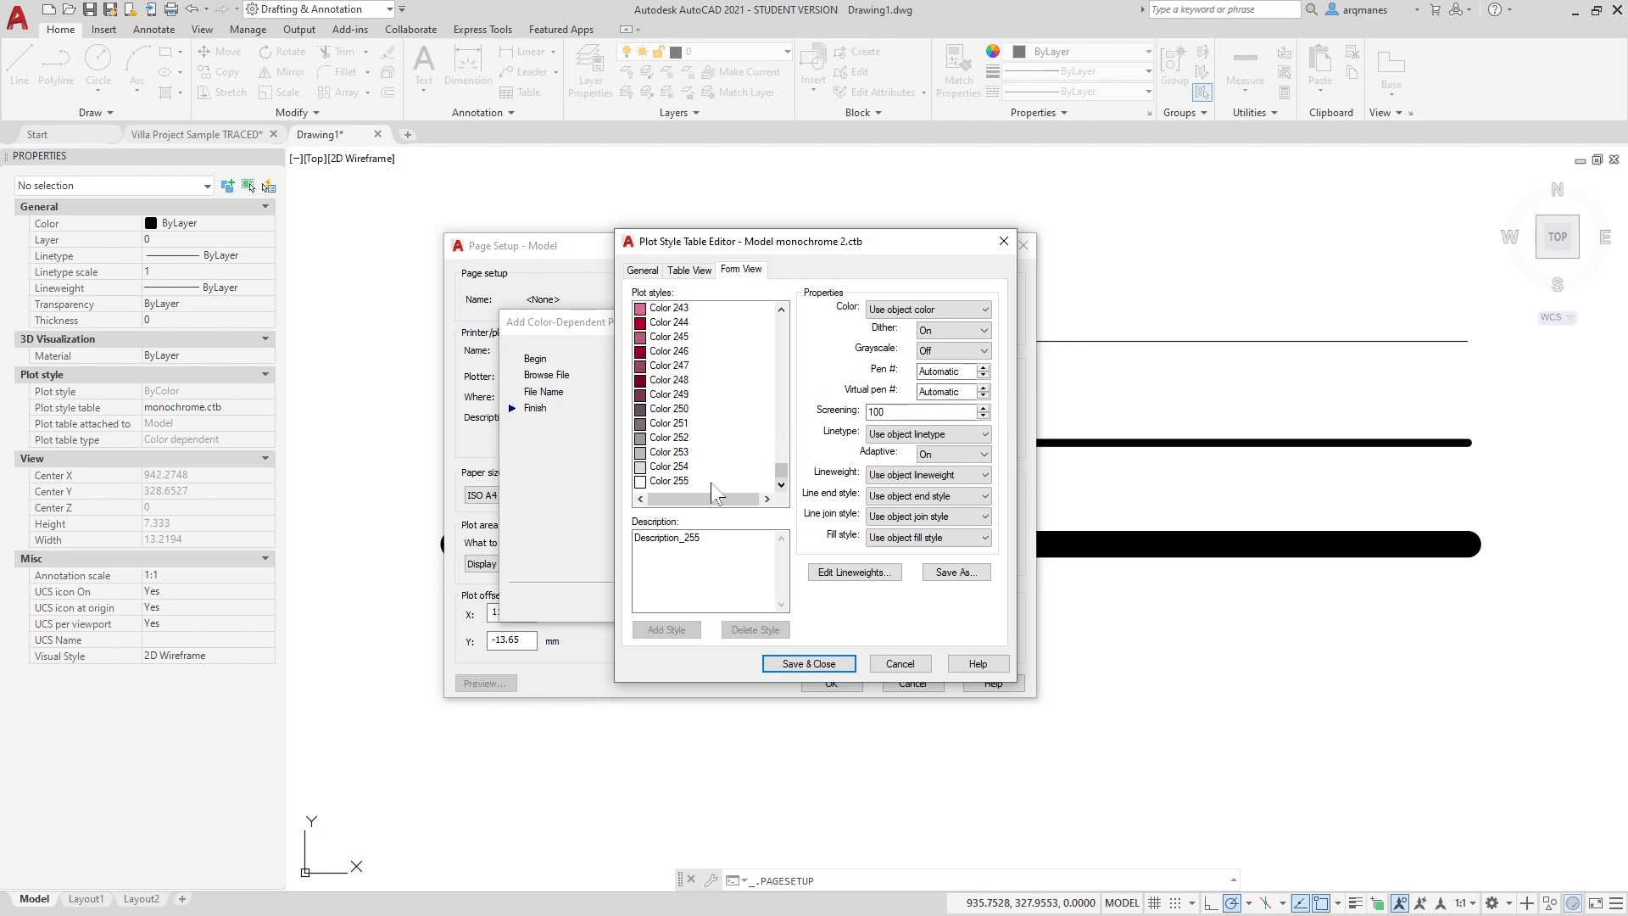
pyautogui.keyDown('shift'); pyautogui.click(678, 480); pyautogui.keyUp('shift')
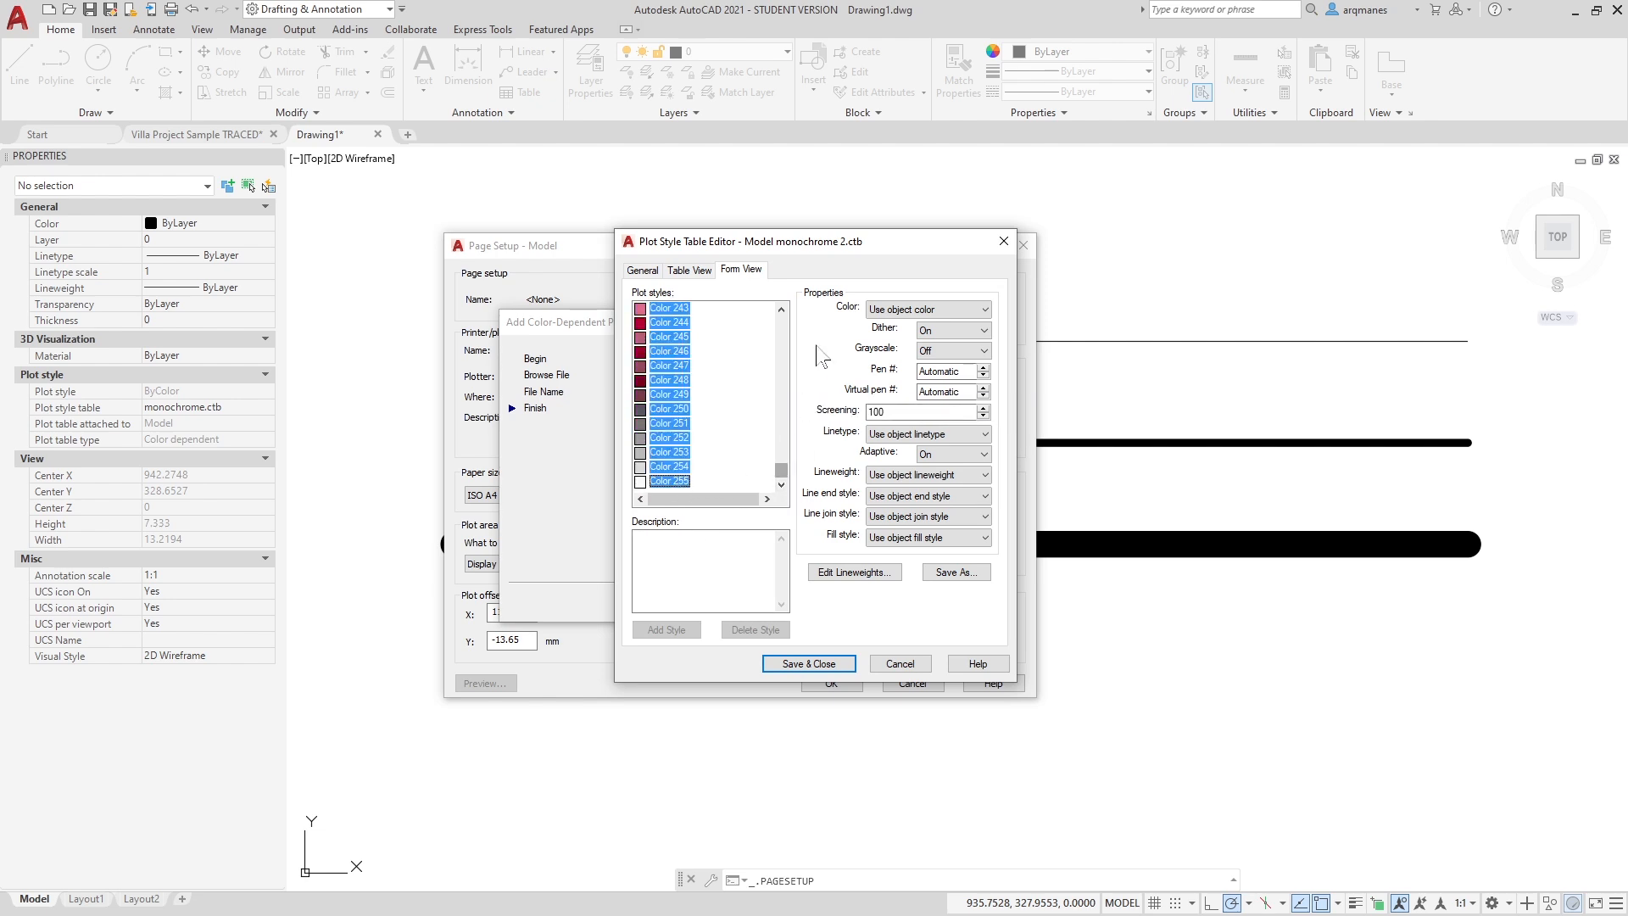
pyautogui.click(919, 313)
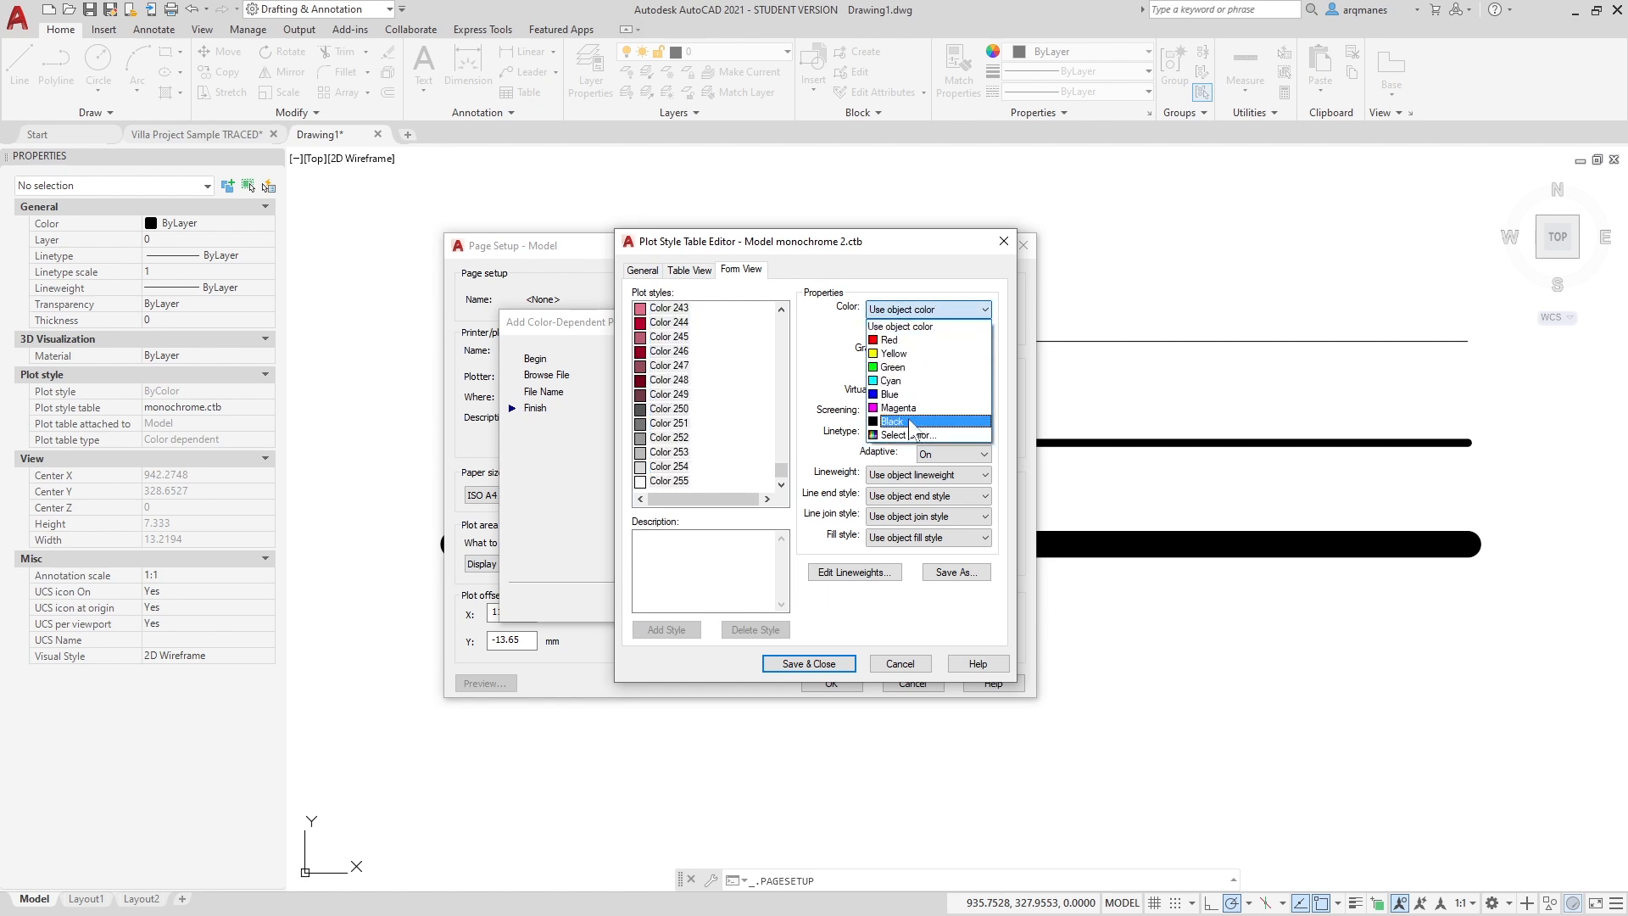
pyautogui.click(911, 422)
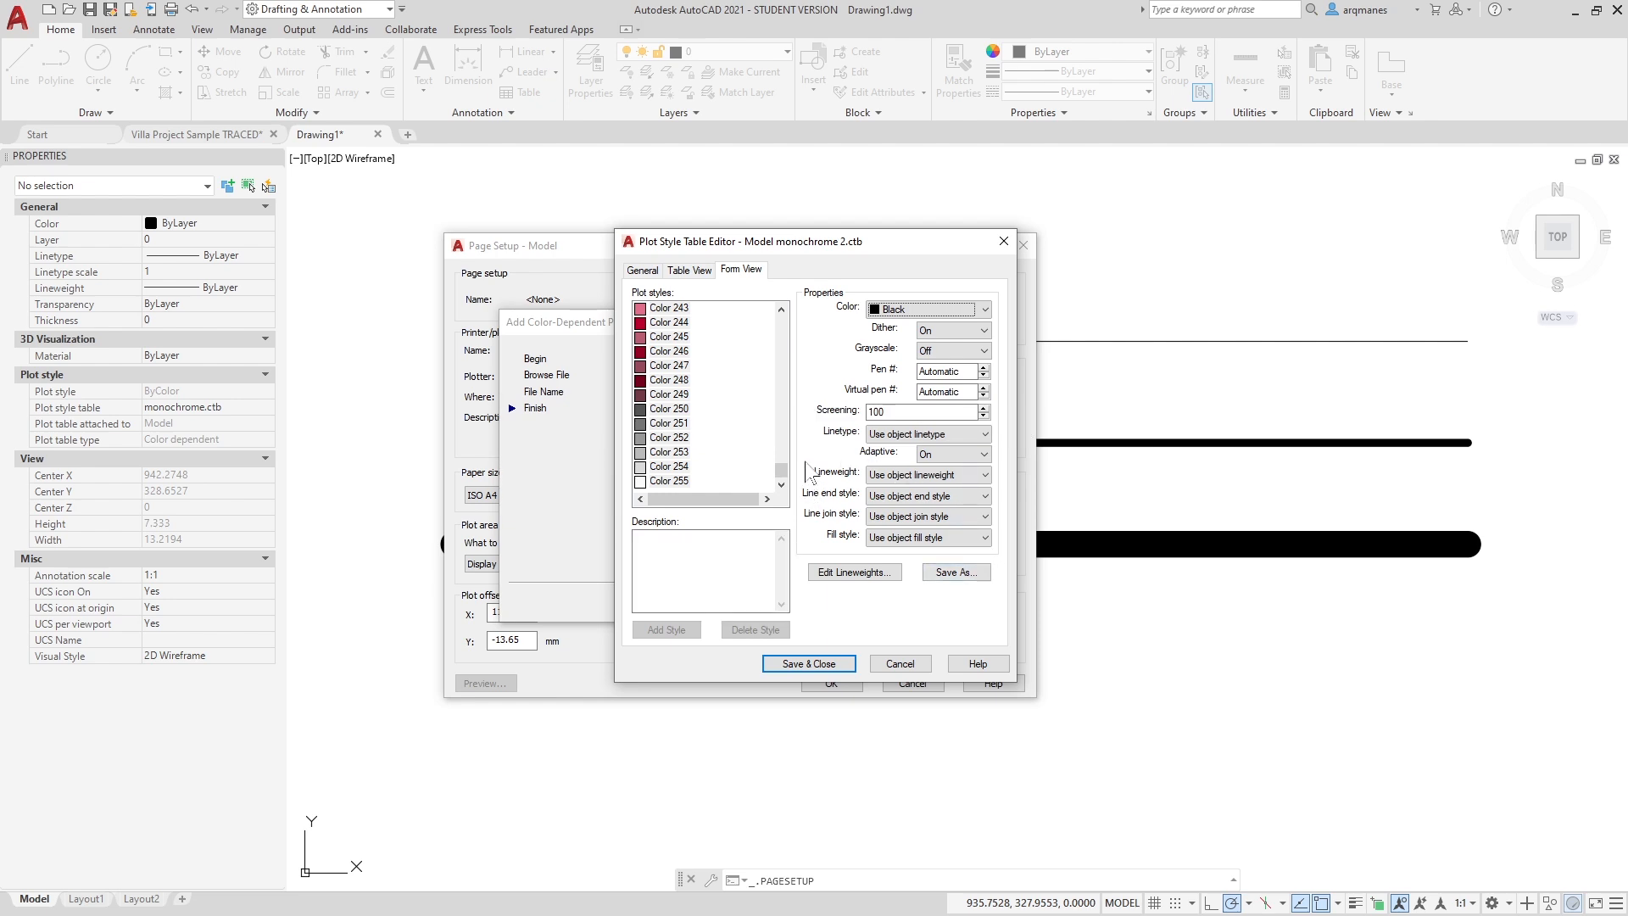
pyautogui.click(931, 475)
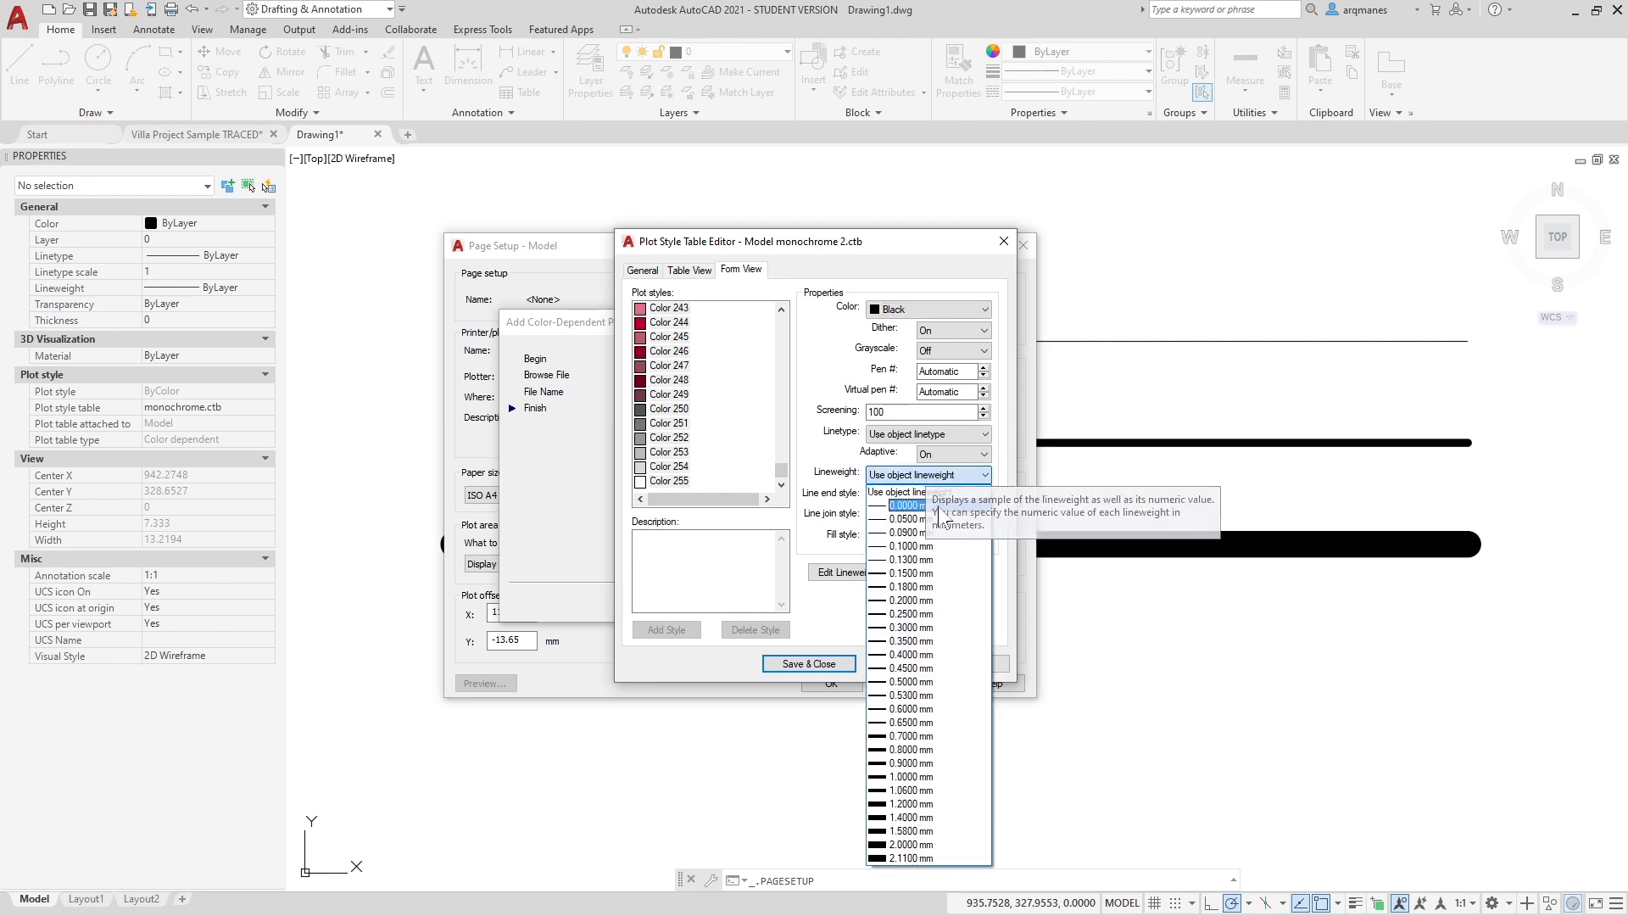
pyautogui.click(911, 505)
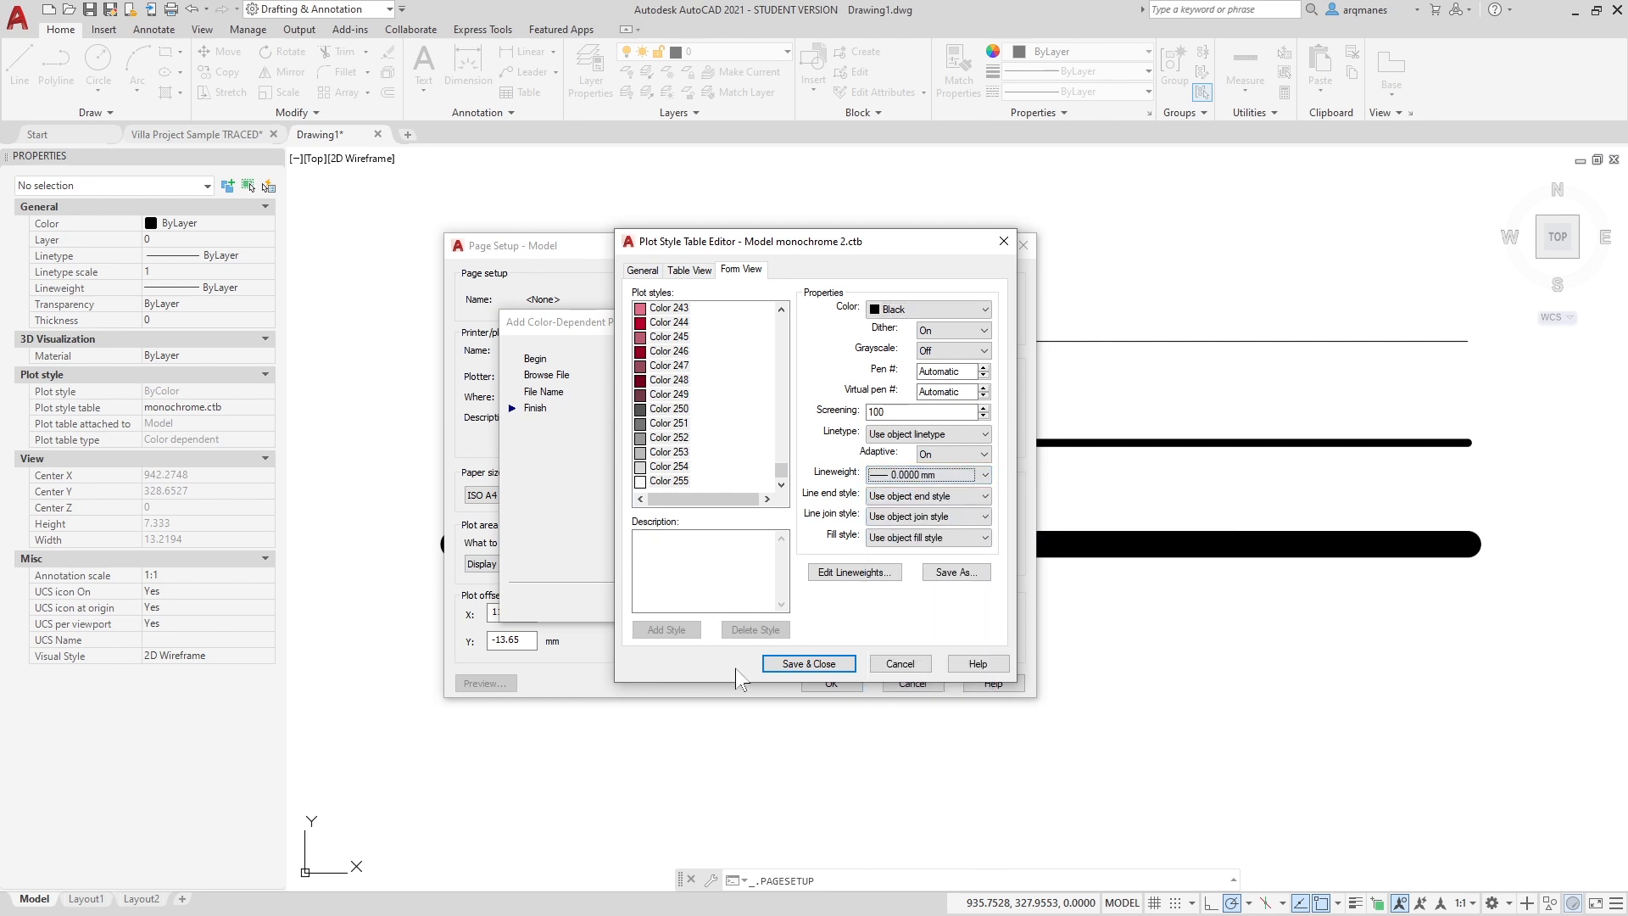
pyautogui.click(808, 663)
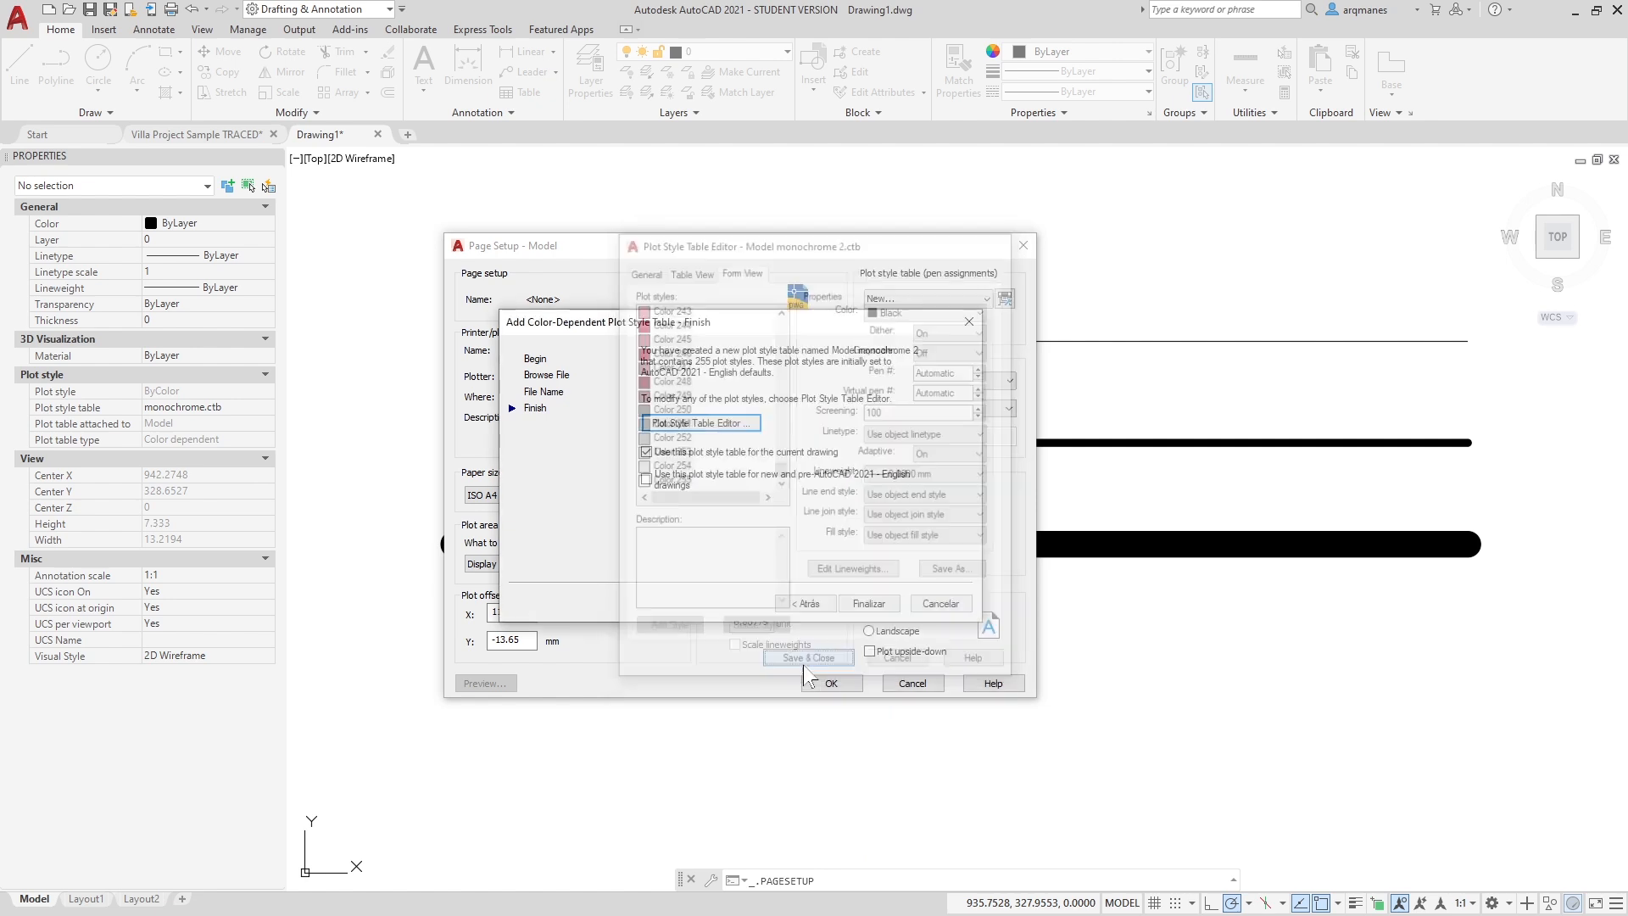
# Finish the new table, apply Model monochrome 2.ctb to the Model page setup, and regenerate the model.
pyautogui.click(869, 605)
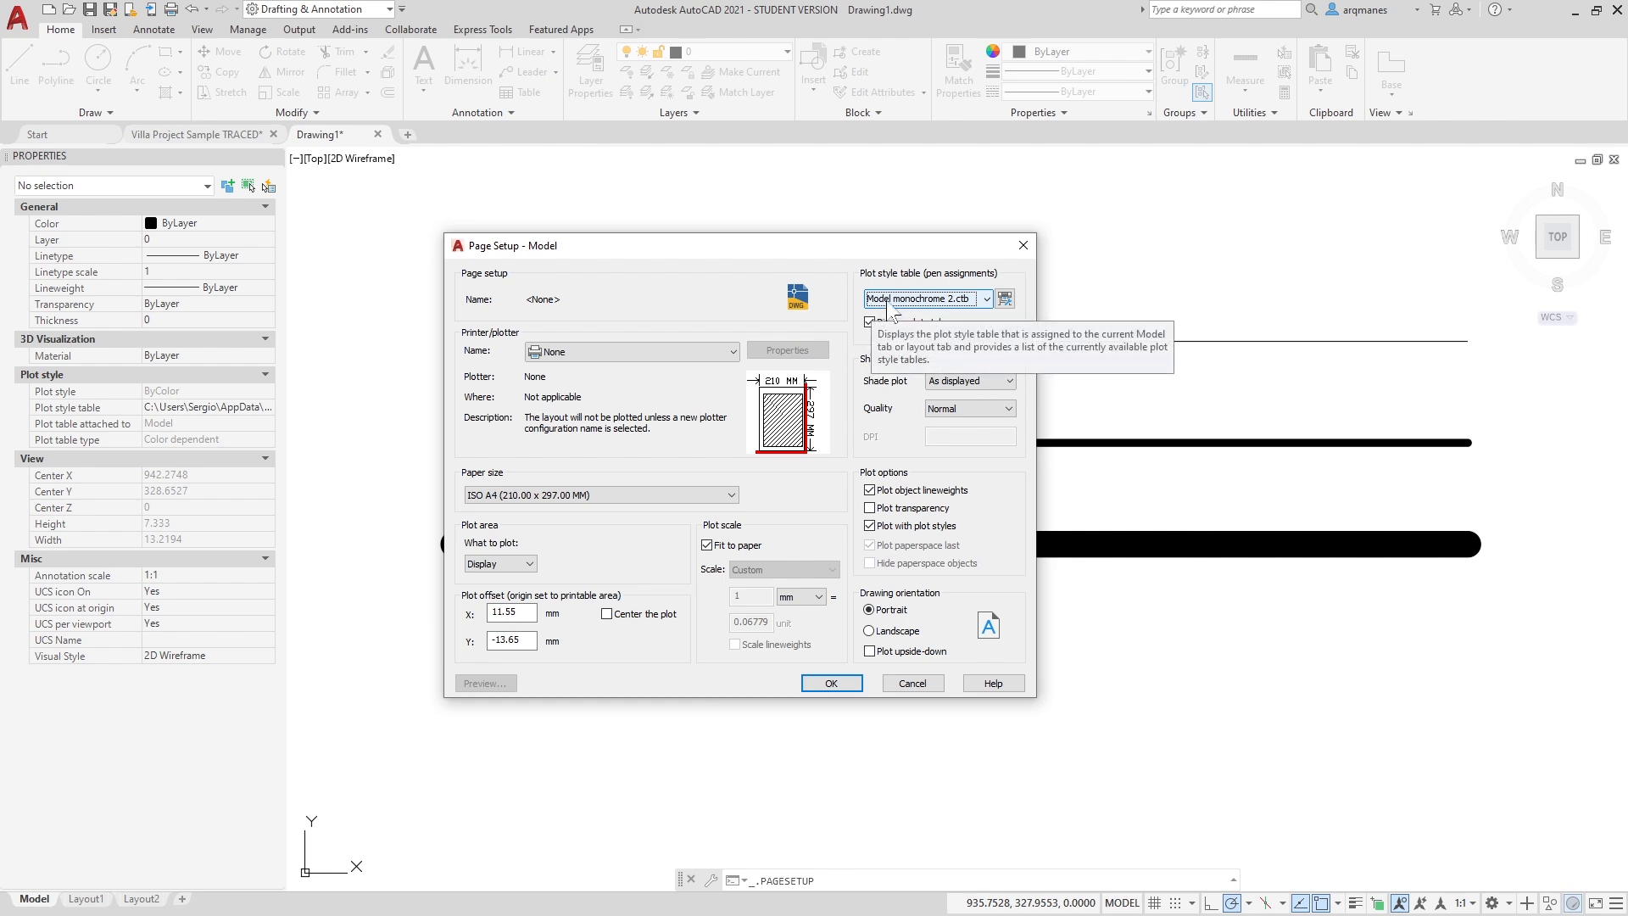
pyautogui.click(832, 682)
pyautogui.click(807, 647)
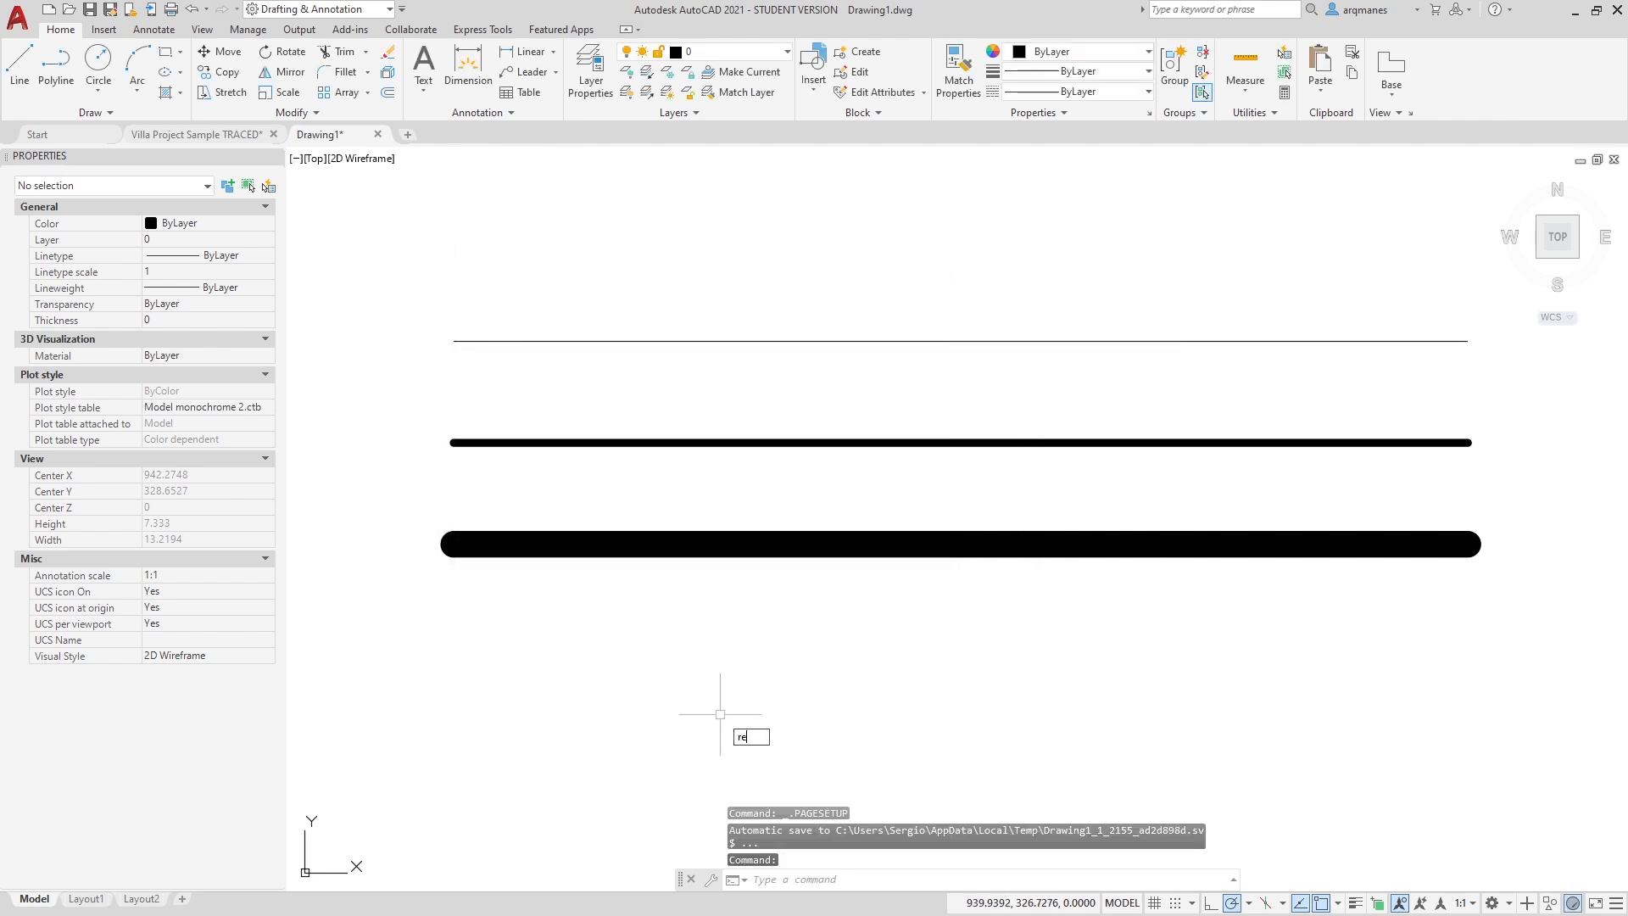
pyautogui.write('rege')
pyautogui.press('Return')
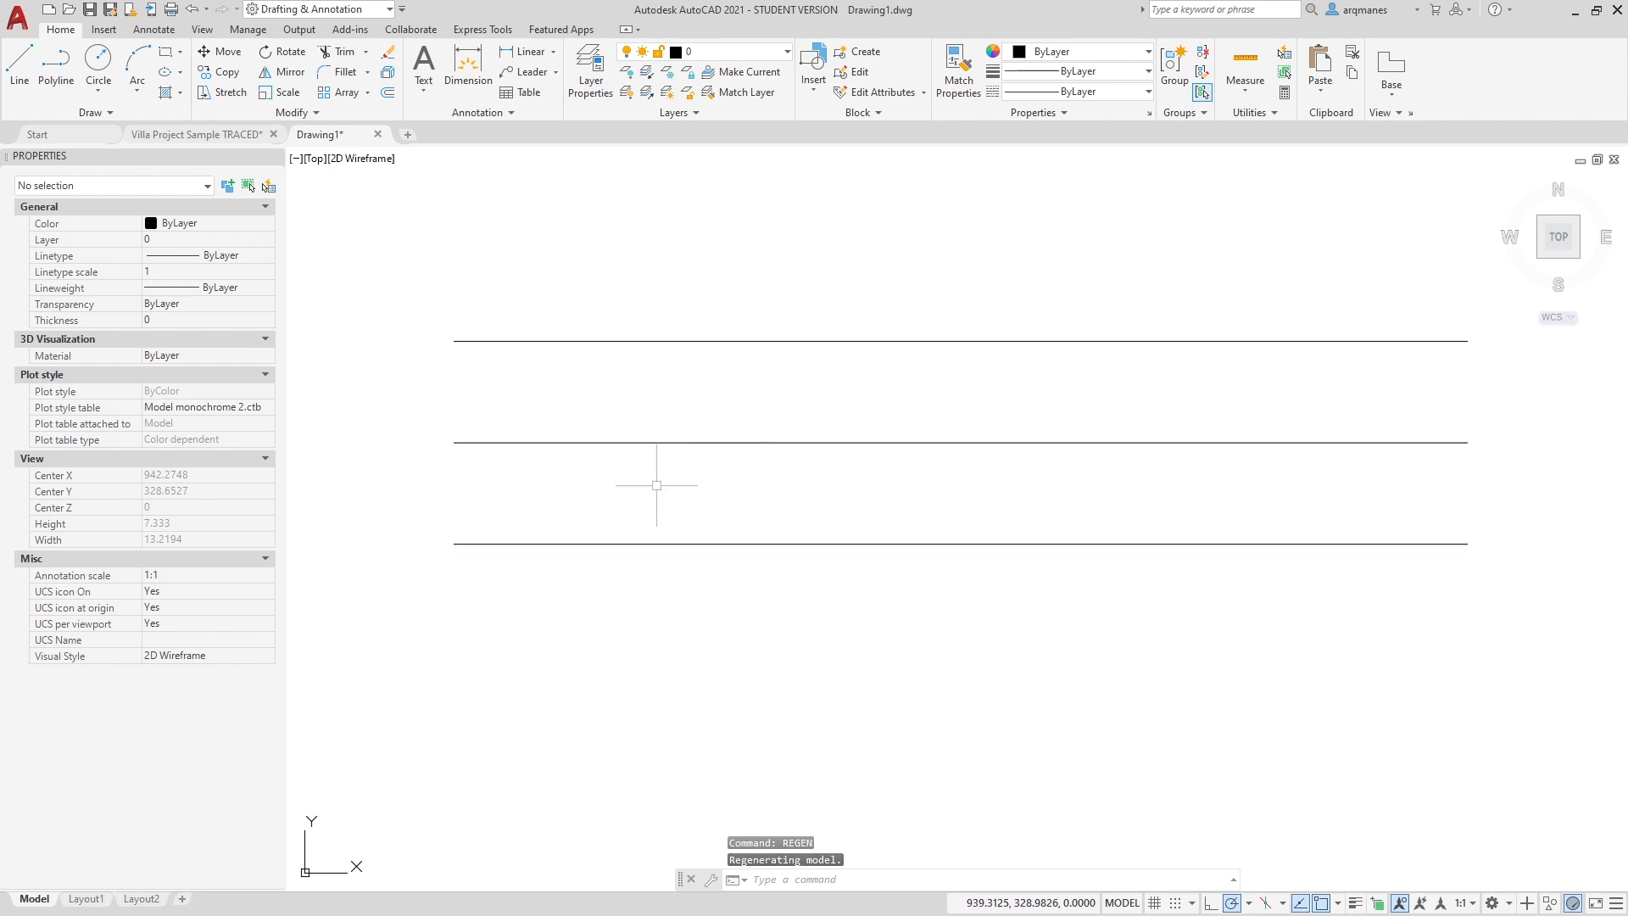
# Examine the three lines up close and from afar with the lineweight display toggled to compare their thicknesses.
pyautogui.moveTo(418, 582); pyautogui.dragTo(784, 391, button='middle')
pyautogui.moveTo(1286, 289)
pyautogui.mouseDown(button='middle')
pyautogui.moveTo(796, 621)
pyautogui.moveTo(1003, 404)
pyautogui.moveTo(851, 574)
pyautogui.moveTo(889, 494)
pyautogui.moveTo(1046, 624)
pyautogui.moveTo(857, 567)
pyautogui.moveTo(1006, 505)
pyautogui.moveTo(749, 644)
pyautogui.mouseUp(button='middle')
pyautogui.click(1355, 902)
pyautogui.middleClick(835, 502)
pyautogui.middleClick(835, 502)
pyautogui.scroll(-3, 835, 502)
pyautogui.scroll(2, 834, 502)
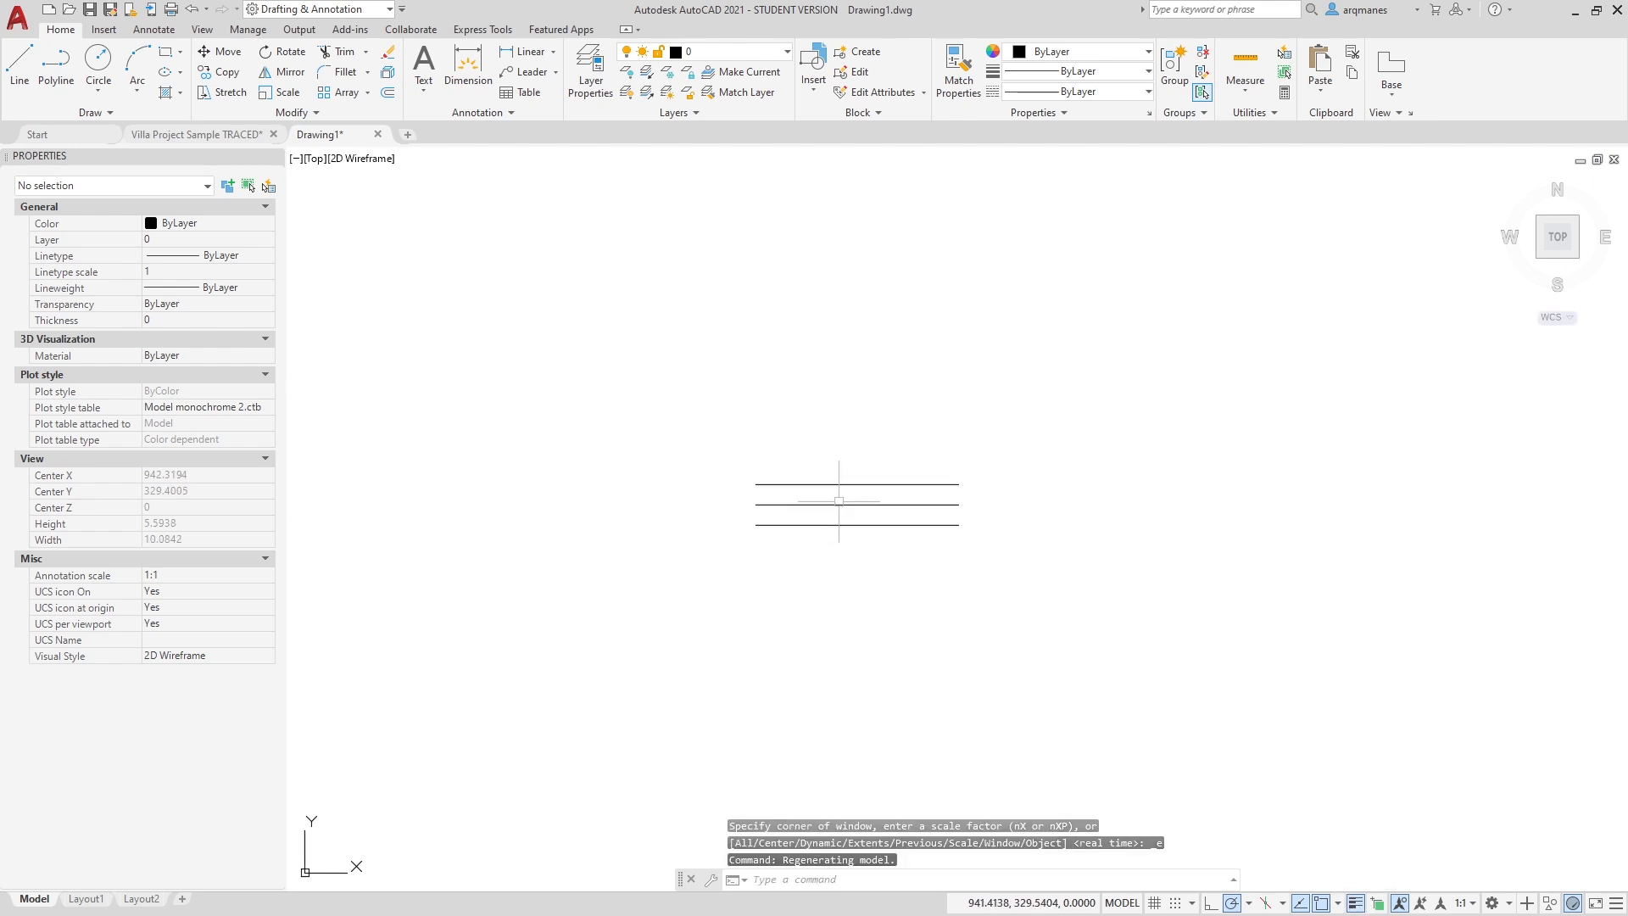
pyautogui.moveTo(694, 571); pyautogui.dragTo(614, 589, button='middle')
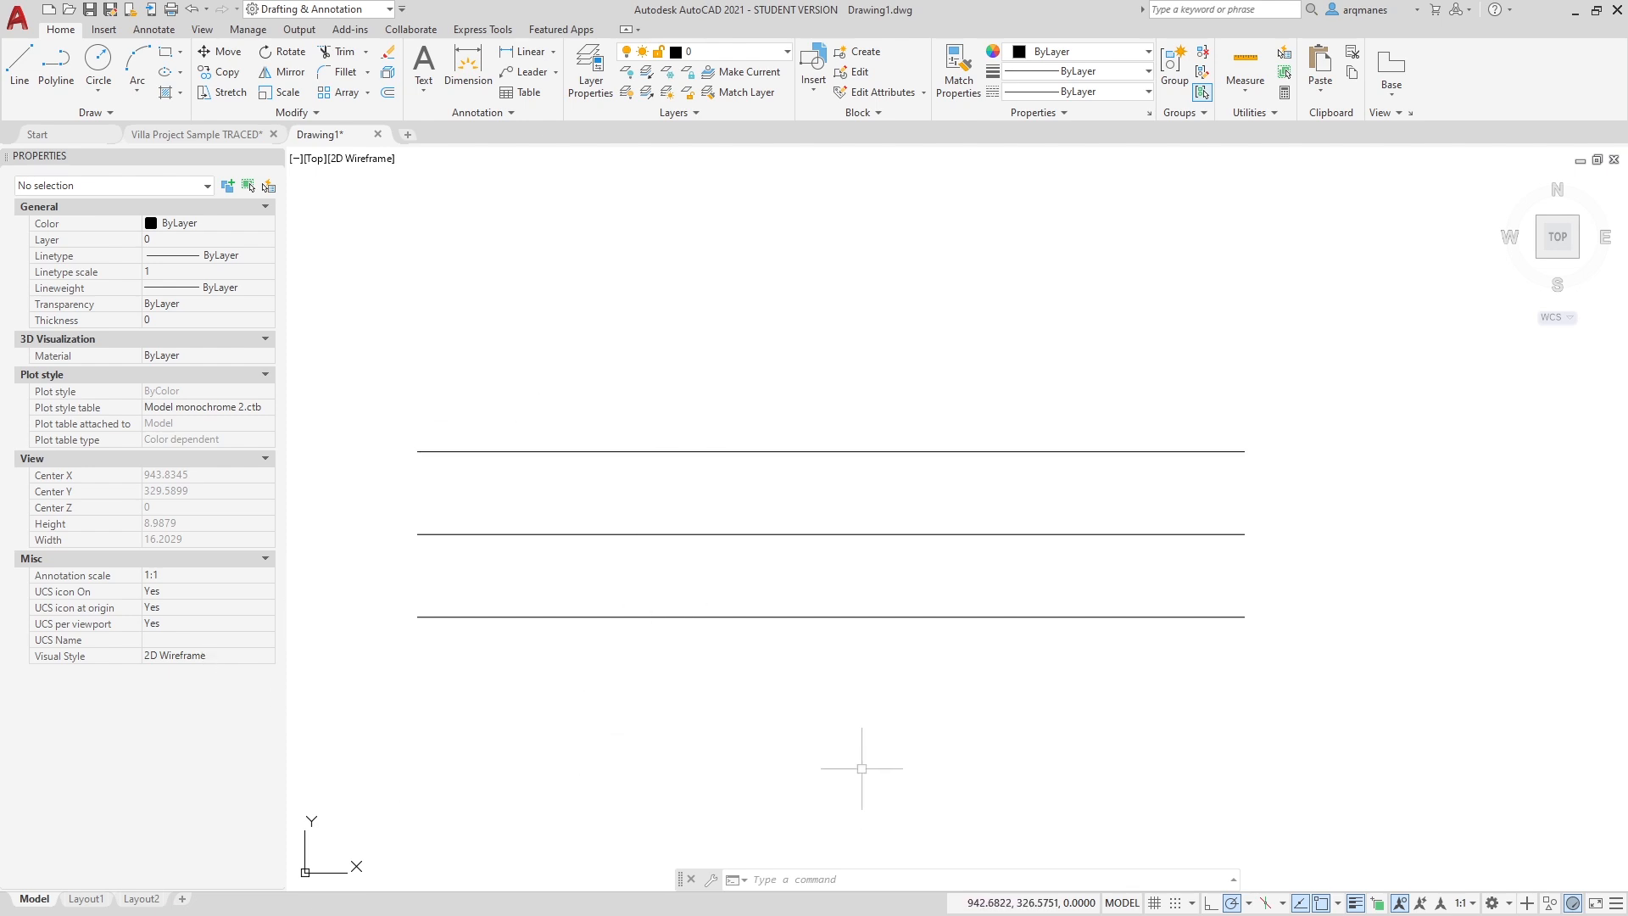
# In the Model page setup, edit Model monochrome 2.ctb to give Color 1 a 0.3000 mm lineweight, and save the table.
pyautogui.rightClick(32, 903)
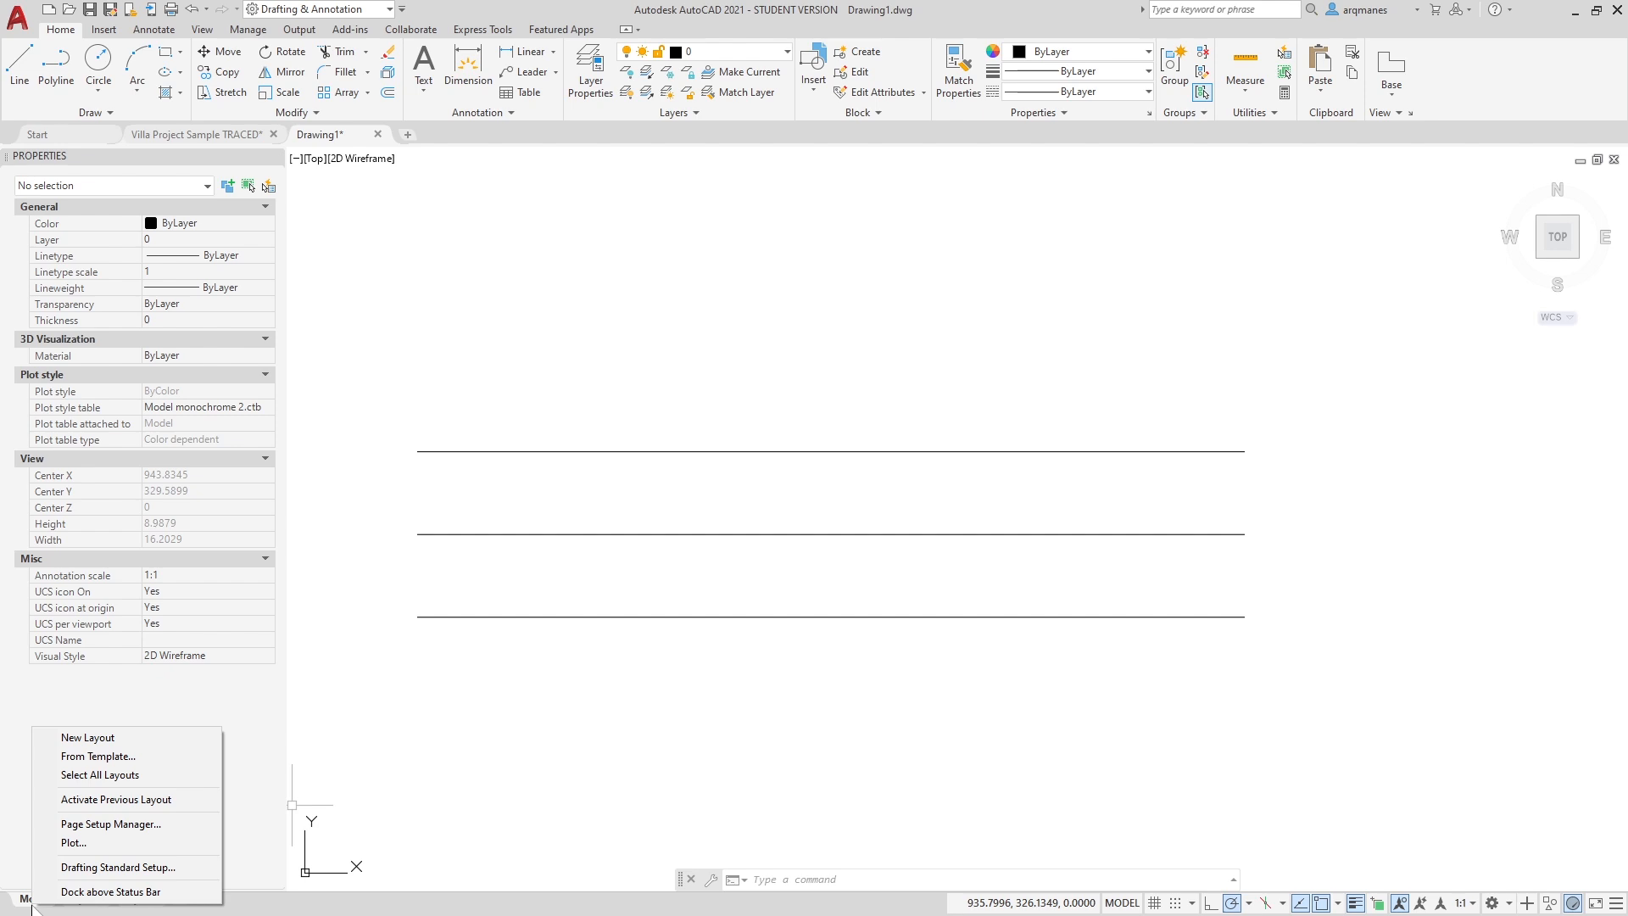
pyautogui.click(112, 824)
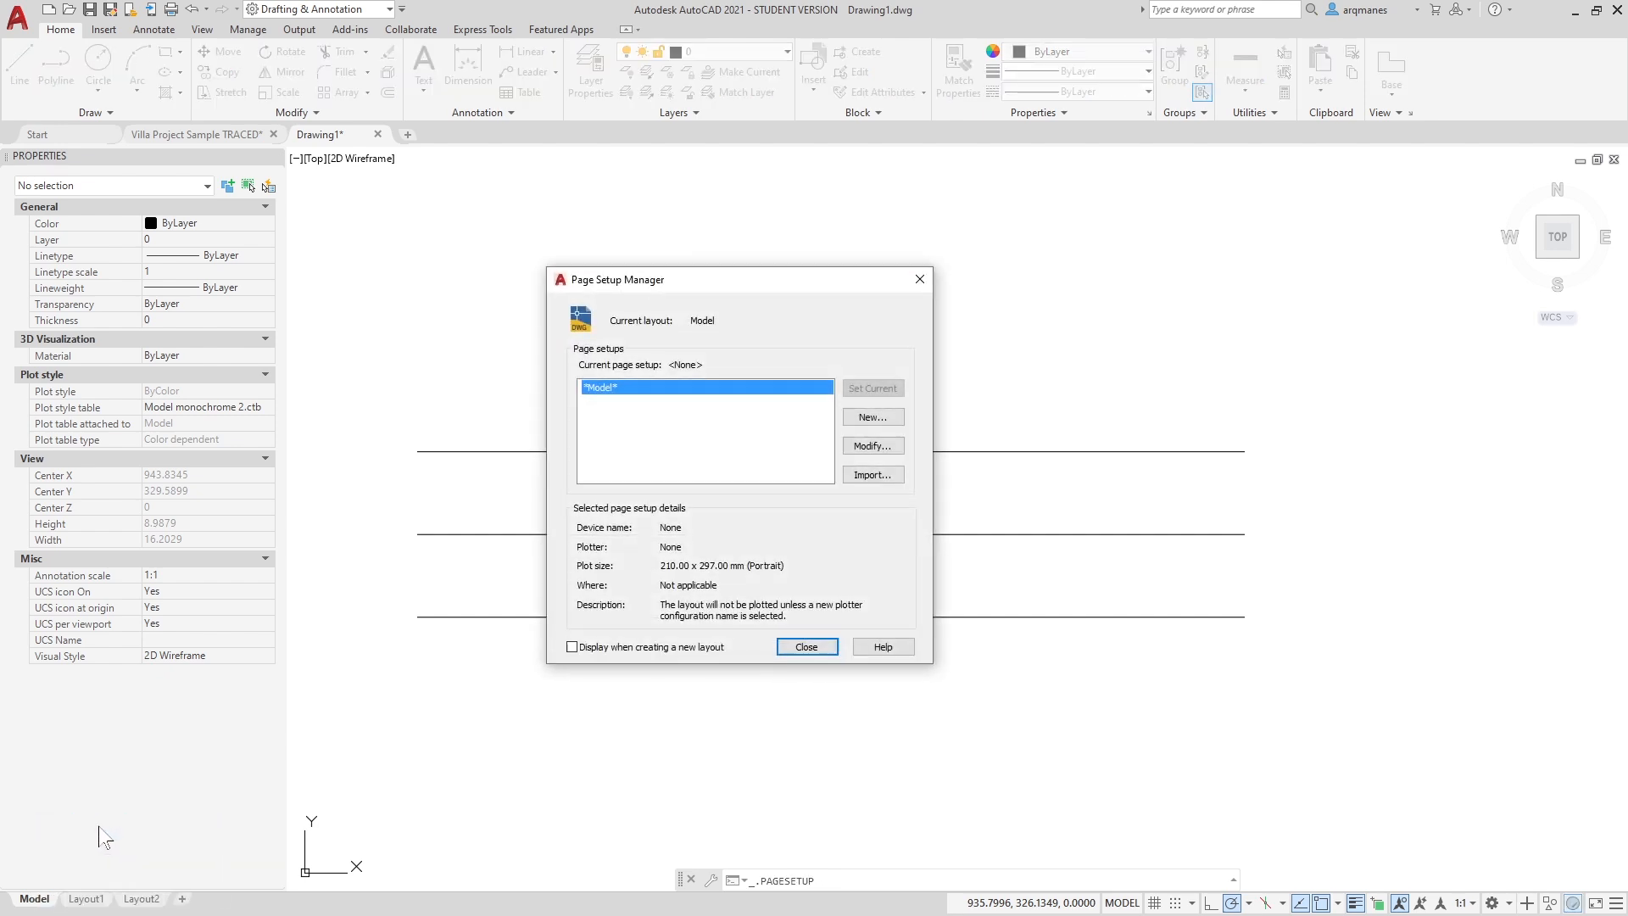
pyautogui.click(876, 446)
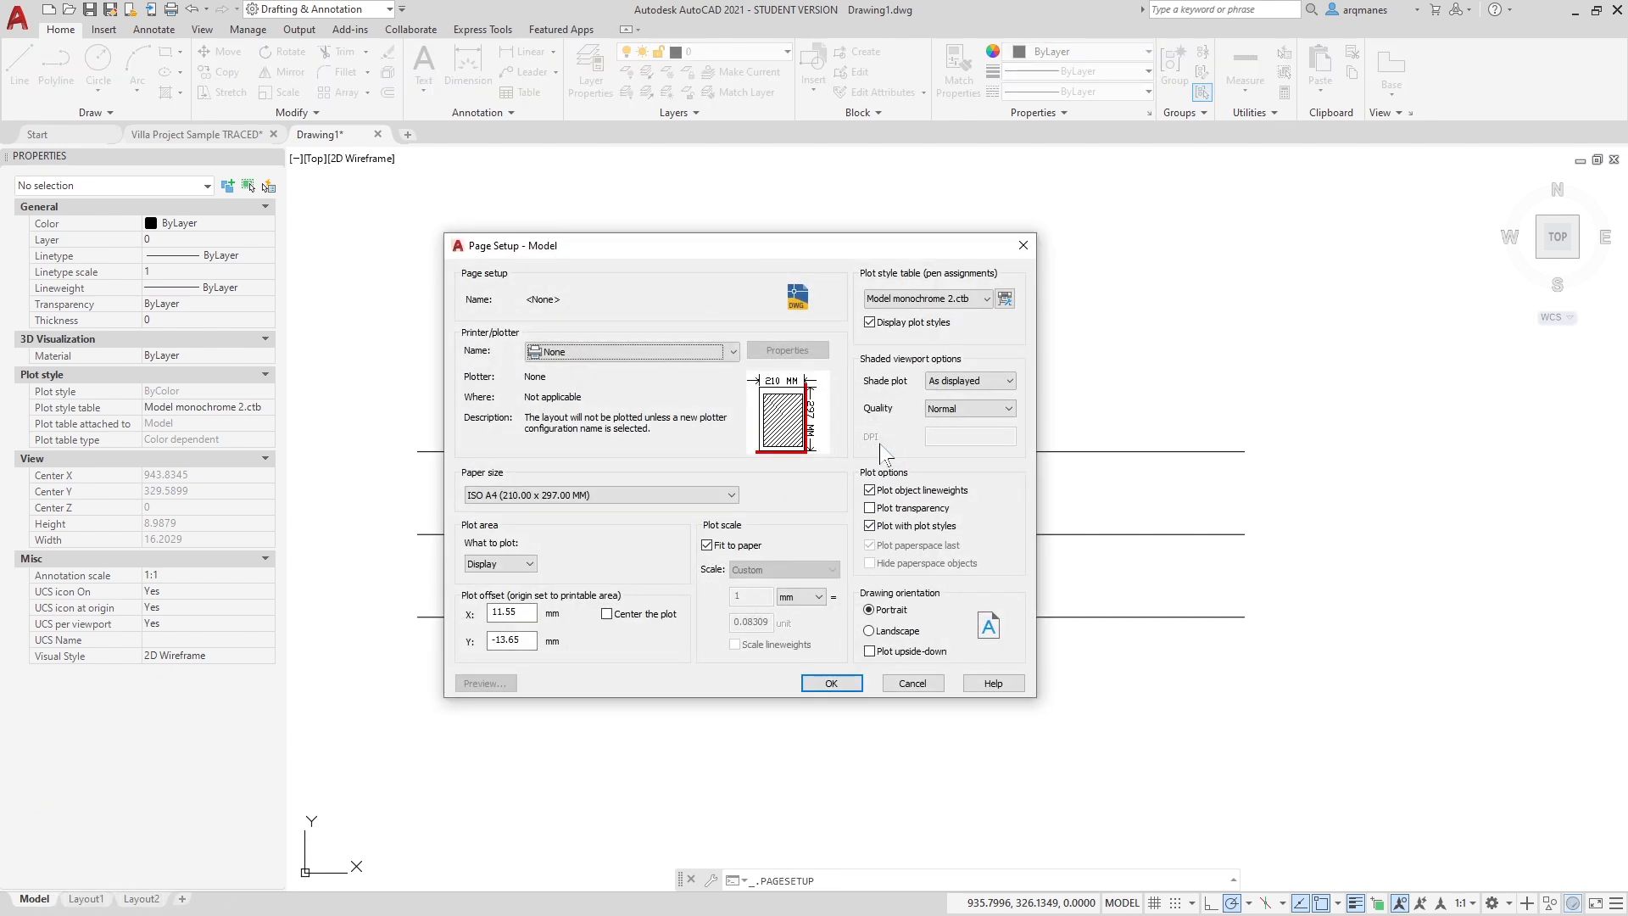
pyautogui.click(1004, 298)
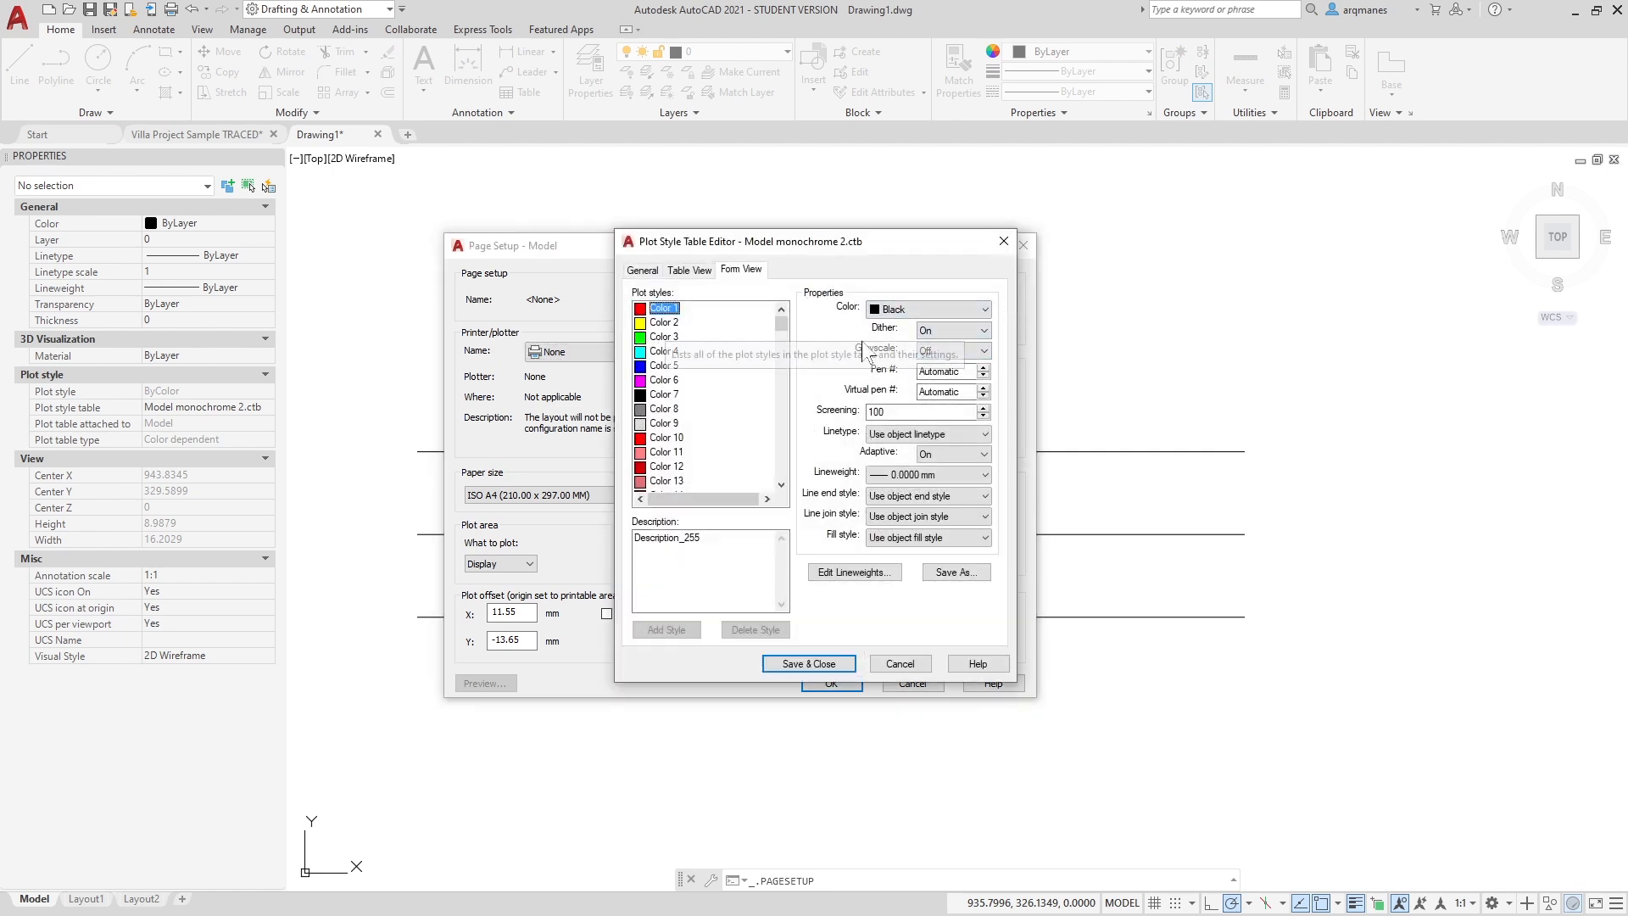
pyautogui.click(948, 476)
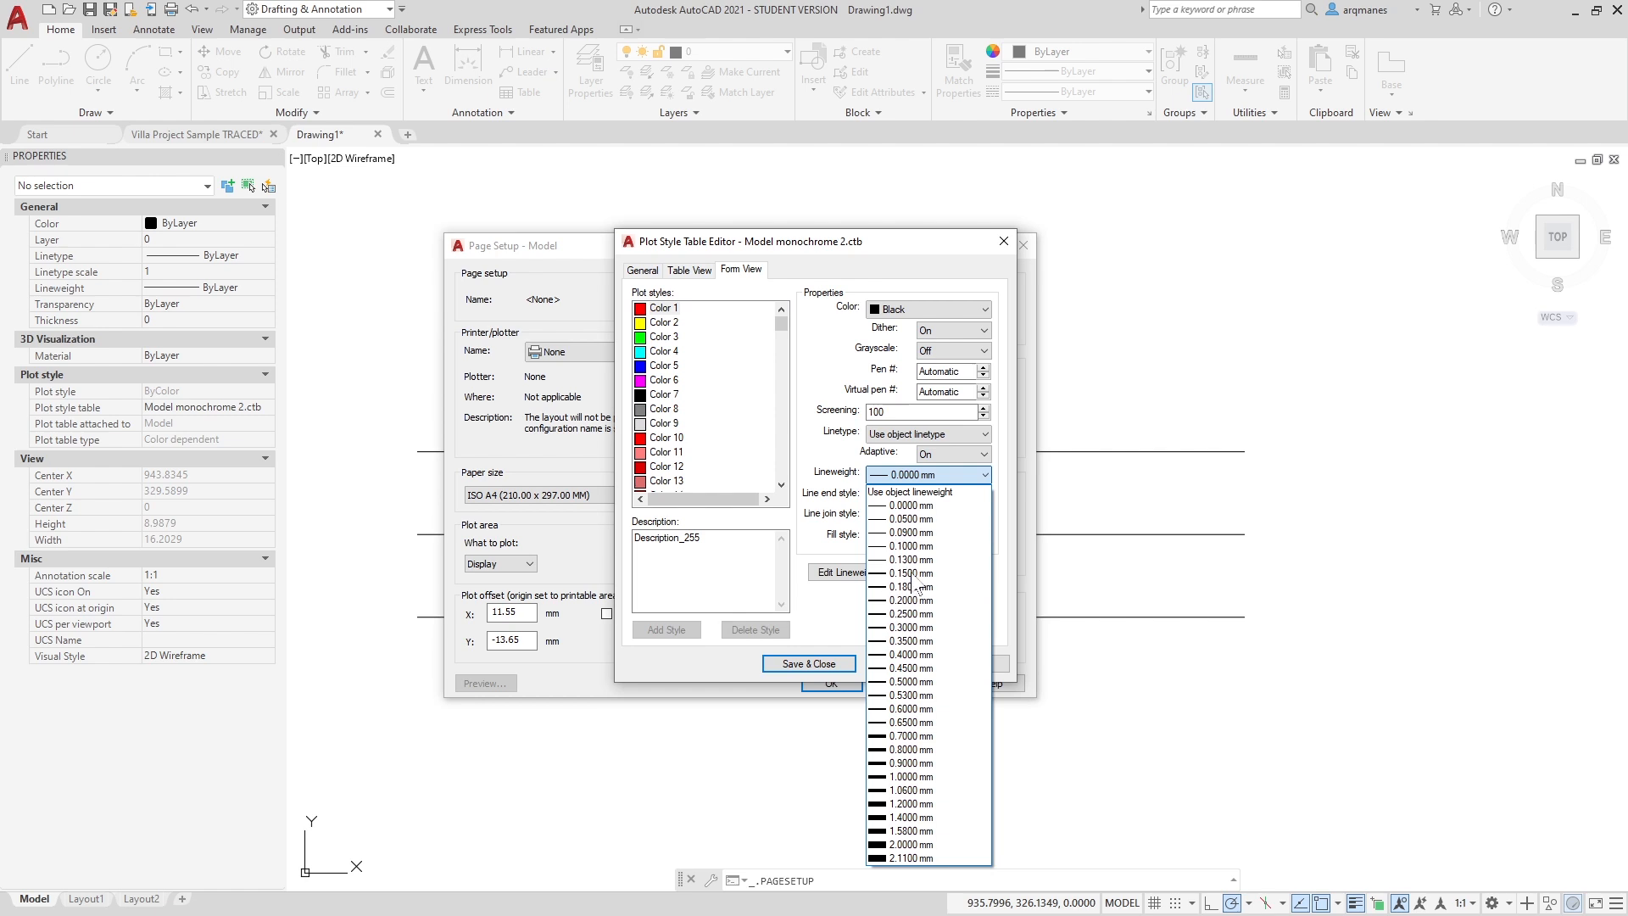
pyautogui.click(914, 628)
pyautogui.click(826, 663)
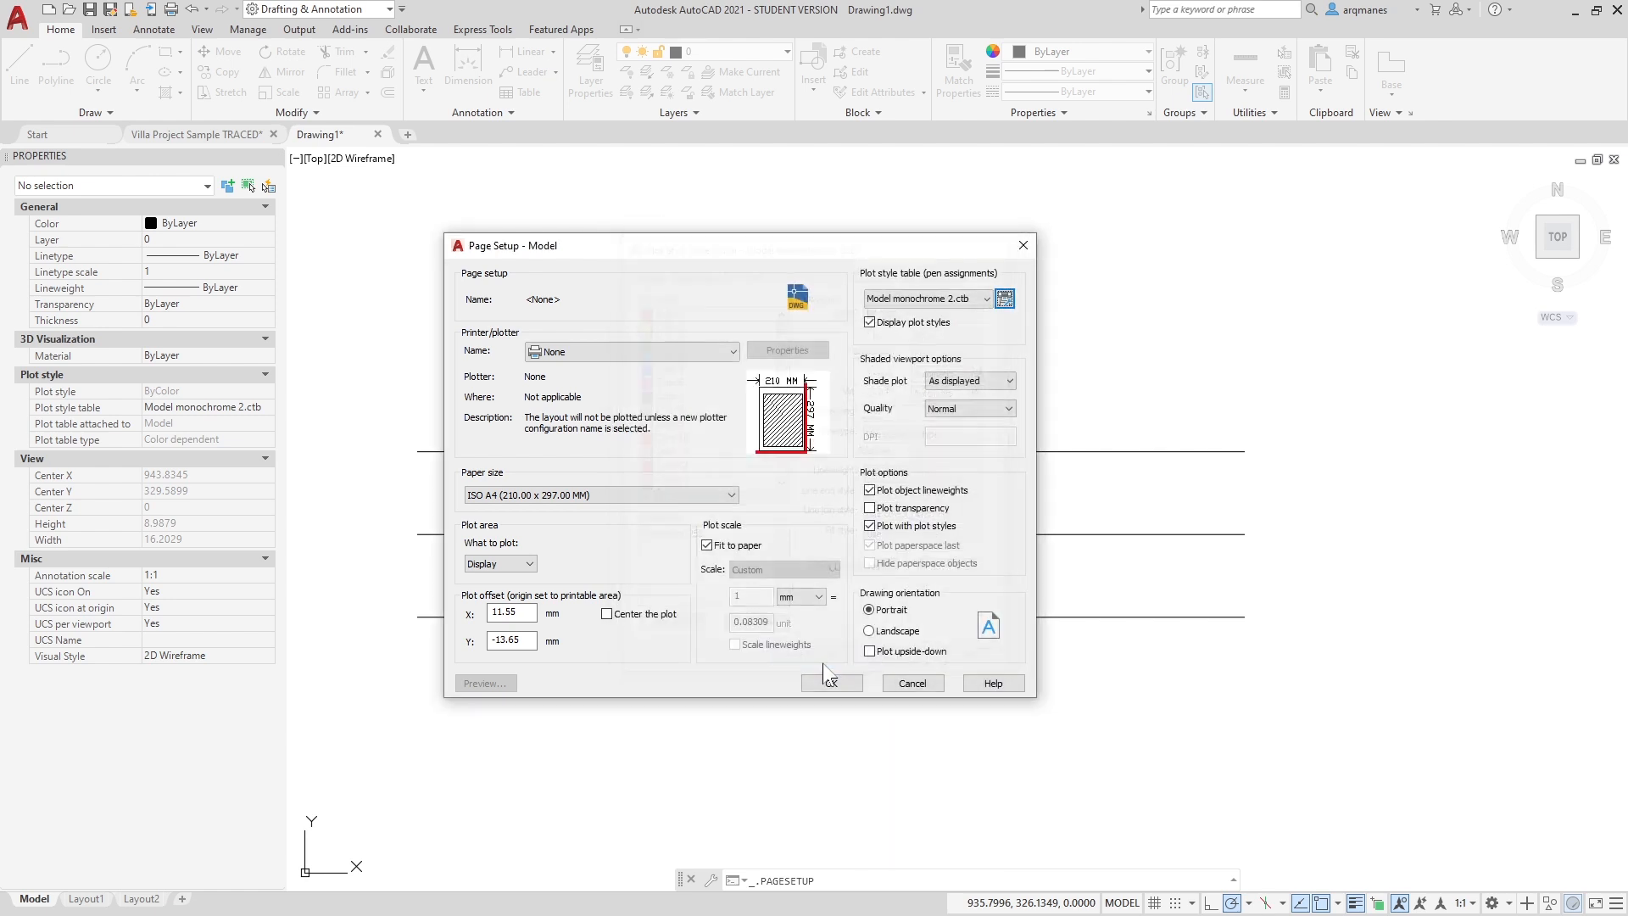
# Confirm the Model page setup with the edited plot style table and regenerate the model.
pyautogui.click(830, 684)
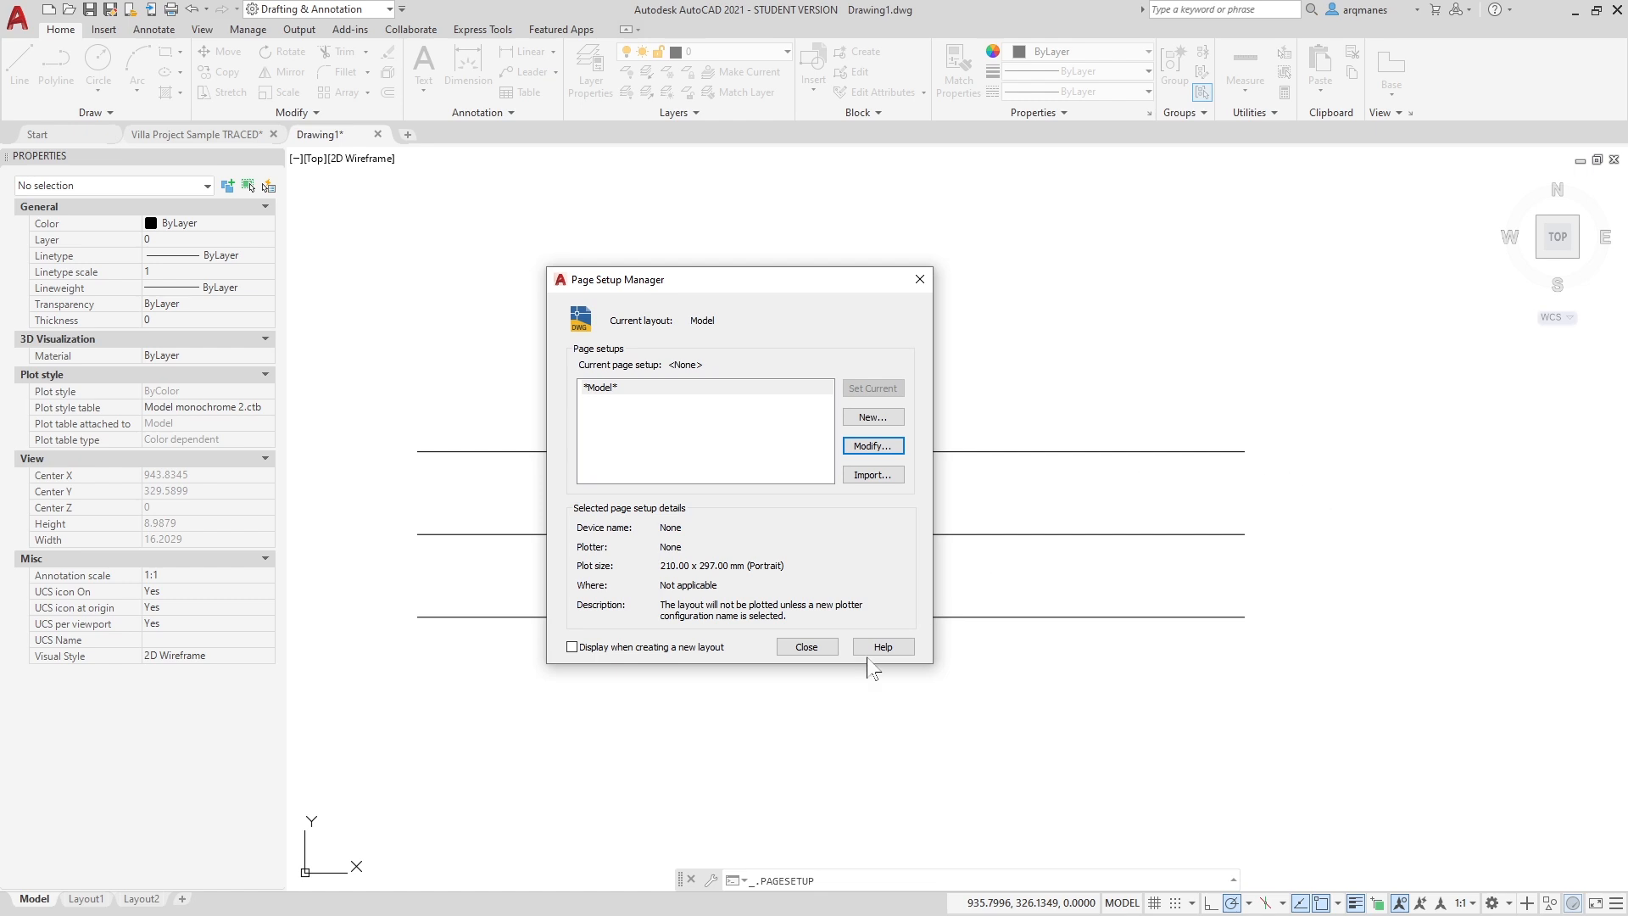
pyautogui.click(806, 647)
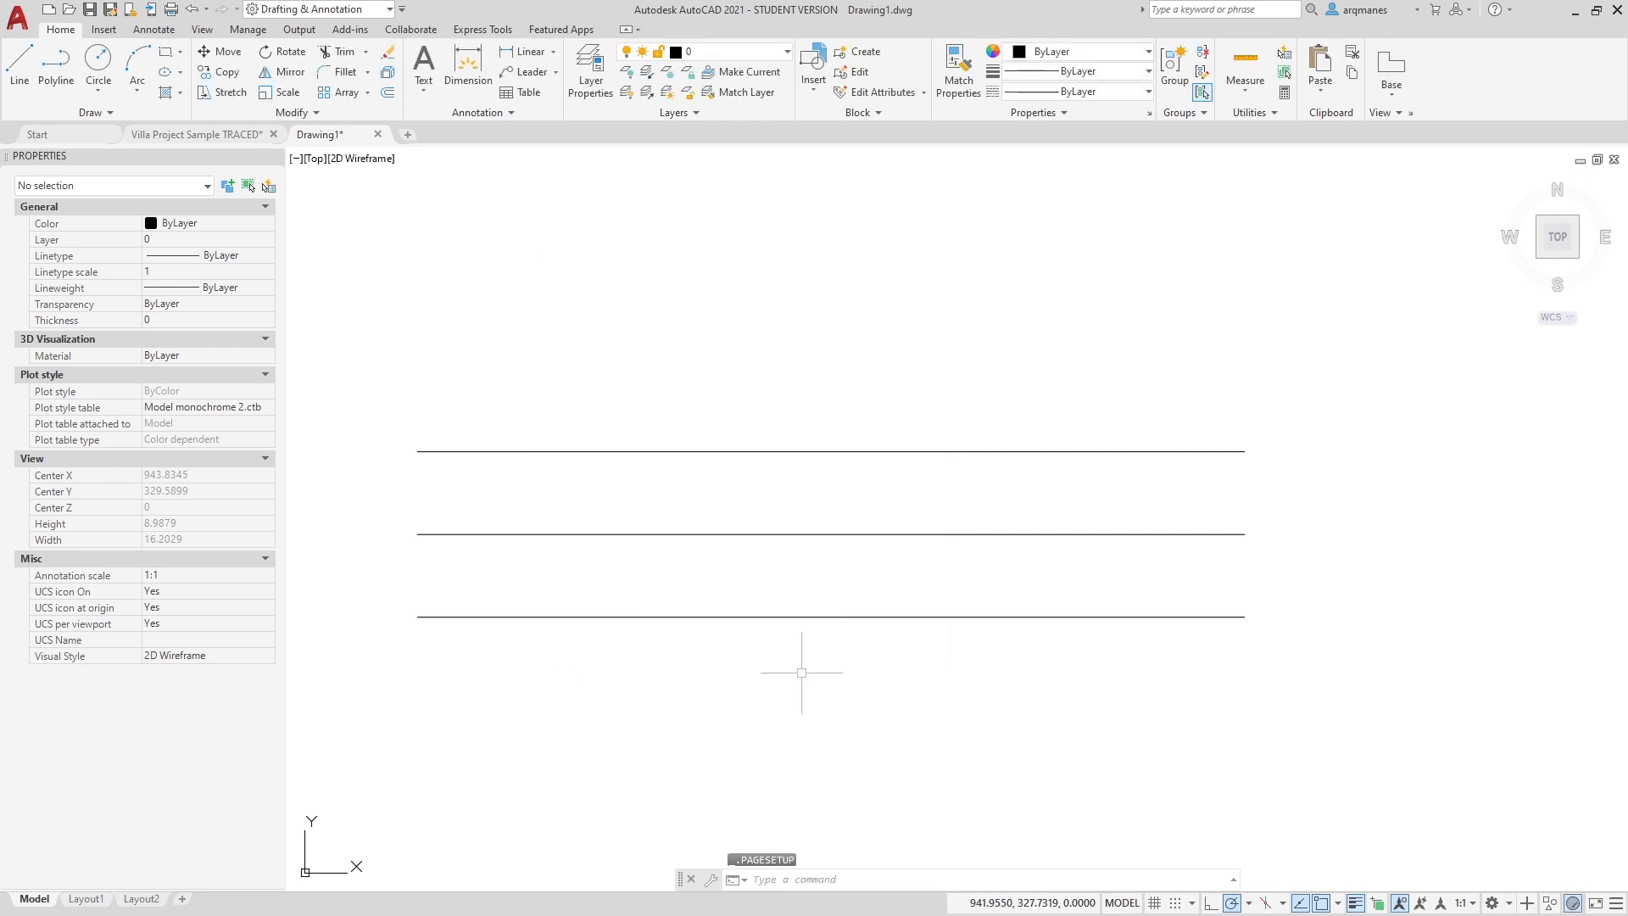
pyautogui.write('regen')
pyautogui.press('Return')
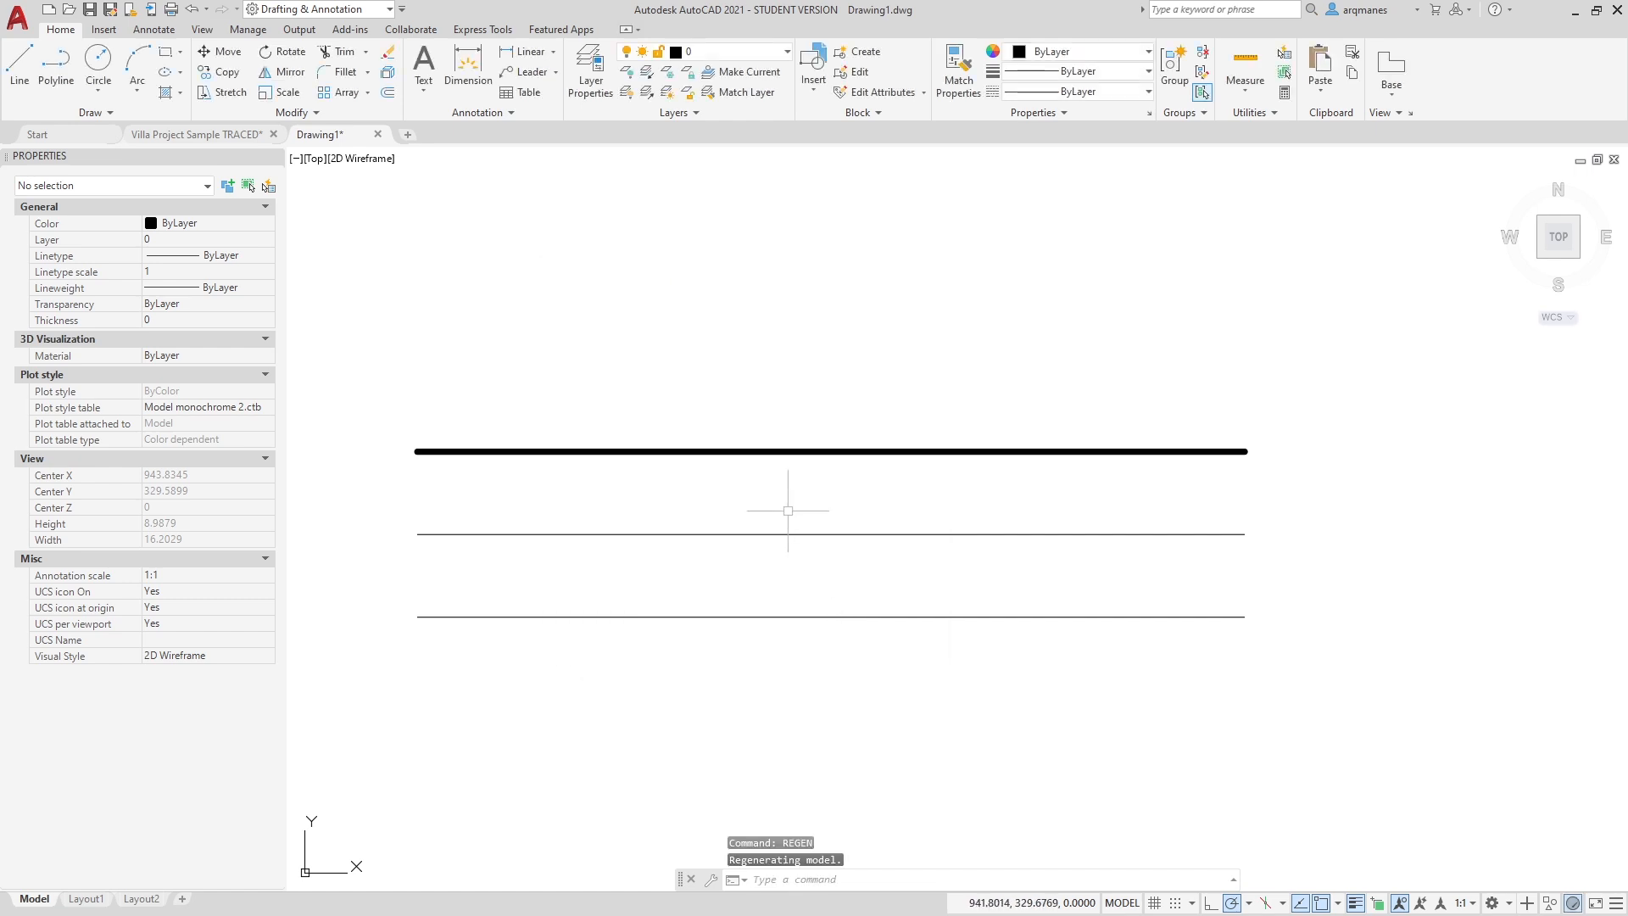
# Select the uppermost of the three lines to check its color property.
pyautogui.click(582, 465)
pyautogui.click(552, 394)
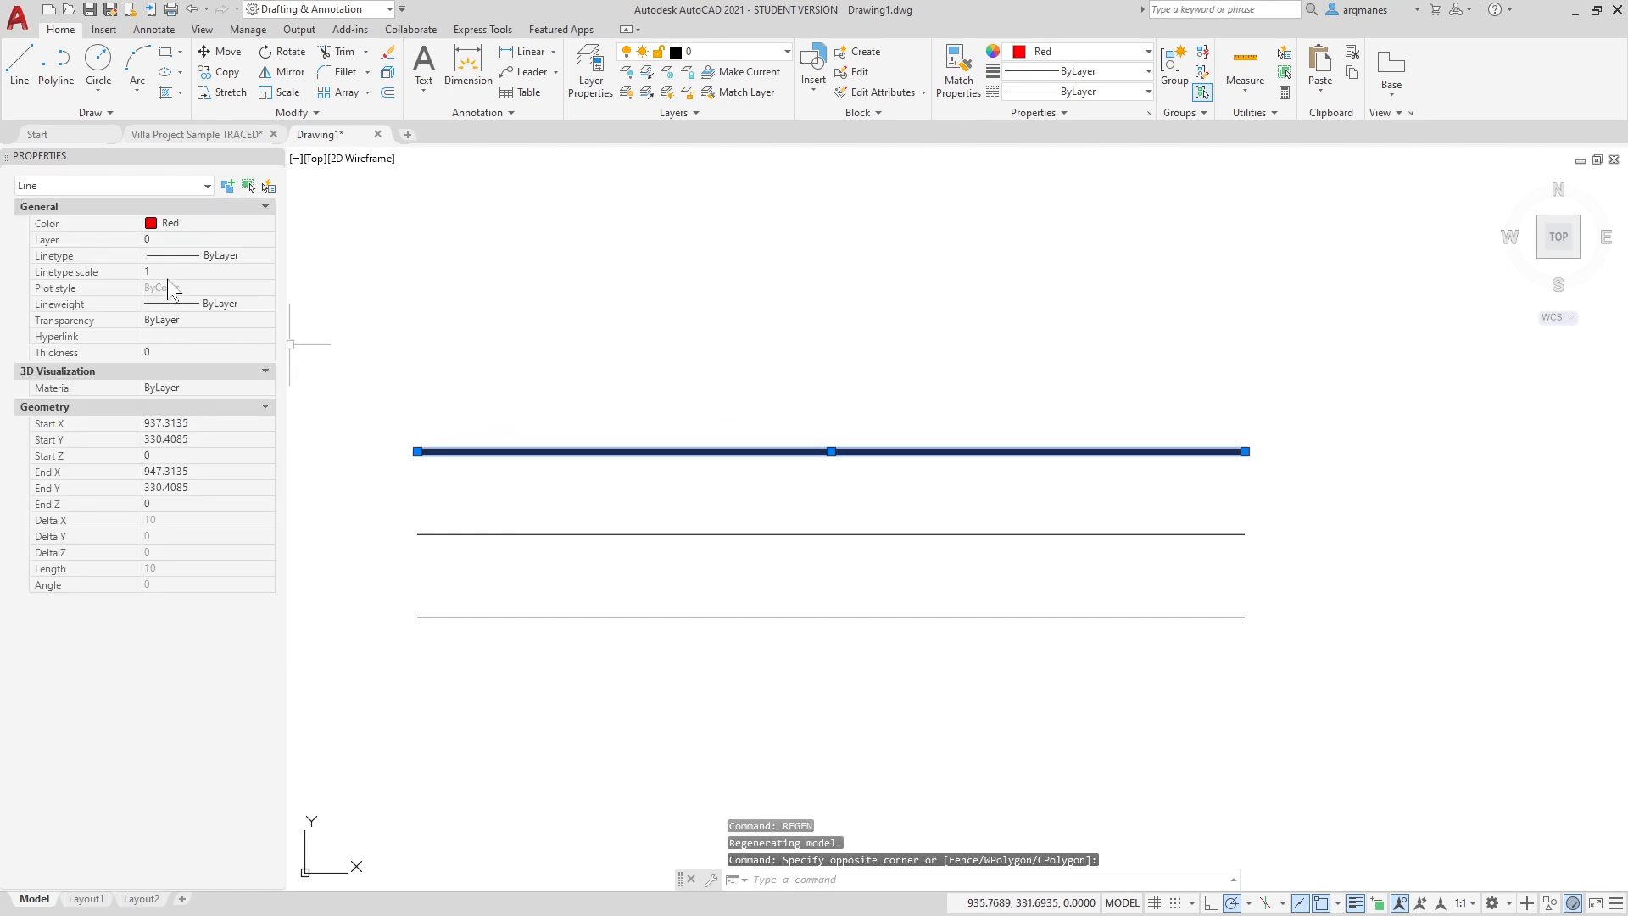
# In the Model page setup, edit Model monochrome 2.ctb to give Color 1 a 0.1500 mm lineweight, and save the table.
pyautogui.press('Escape')
pyautogui.press('Escape')
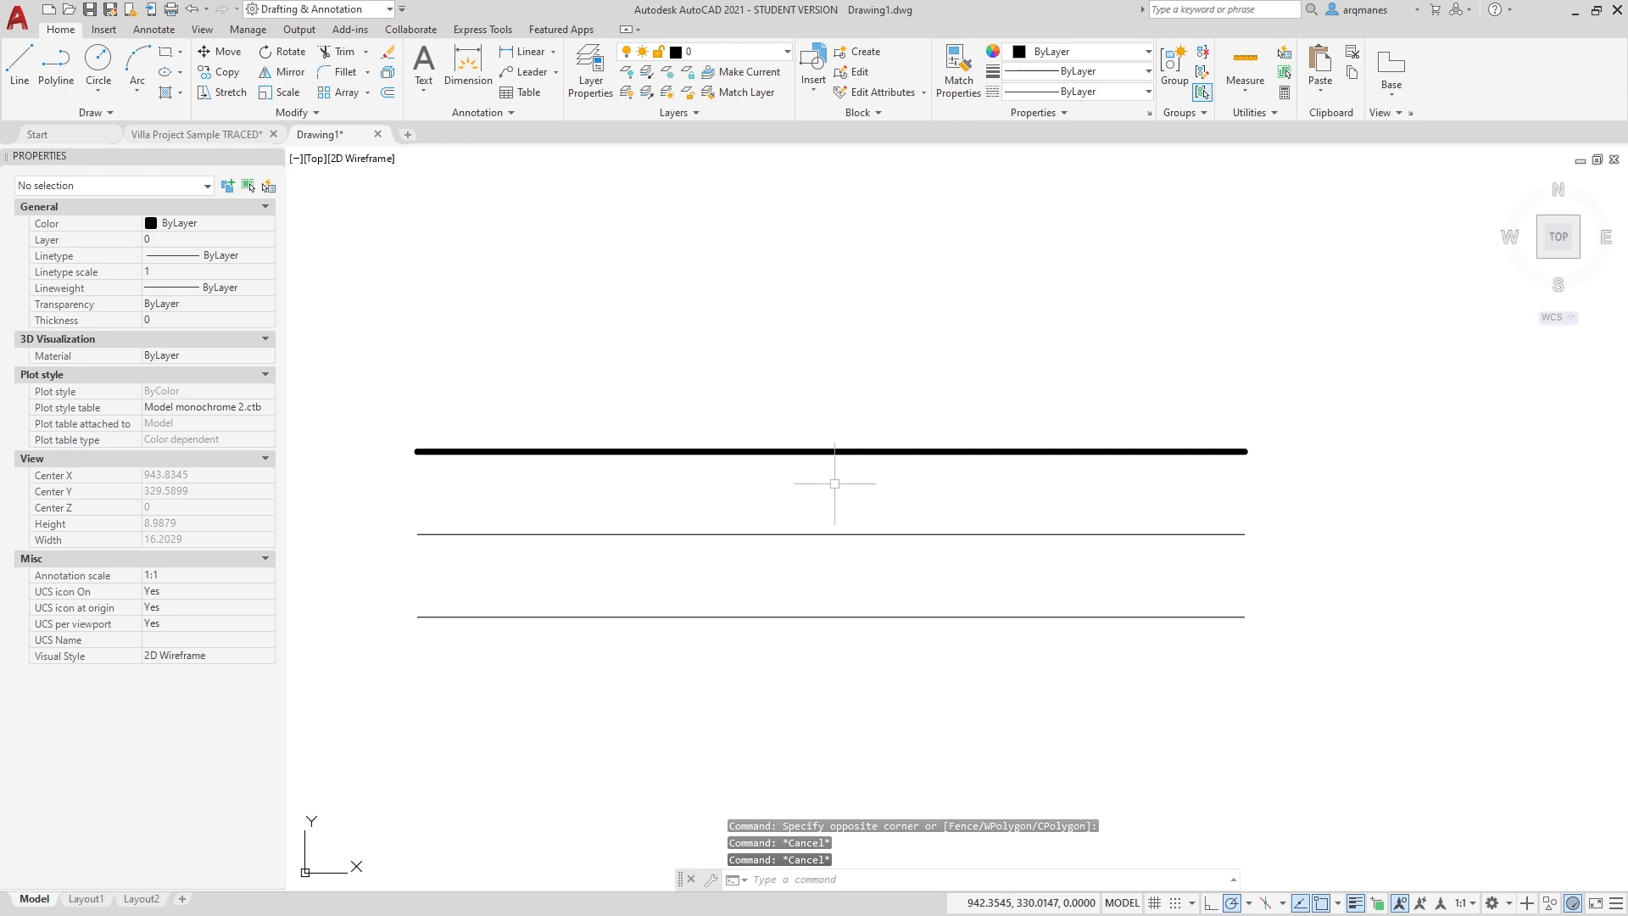
pyautogui.rightClick(38, 900)
pyautogui.click(103, 820)
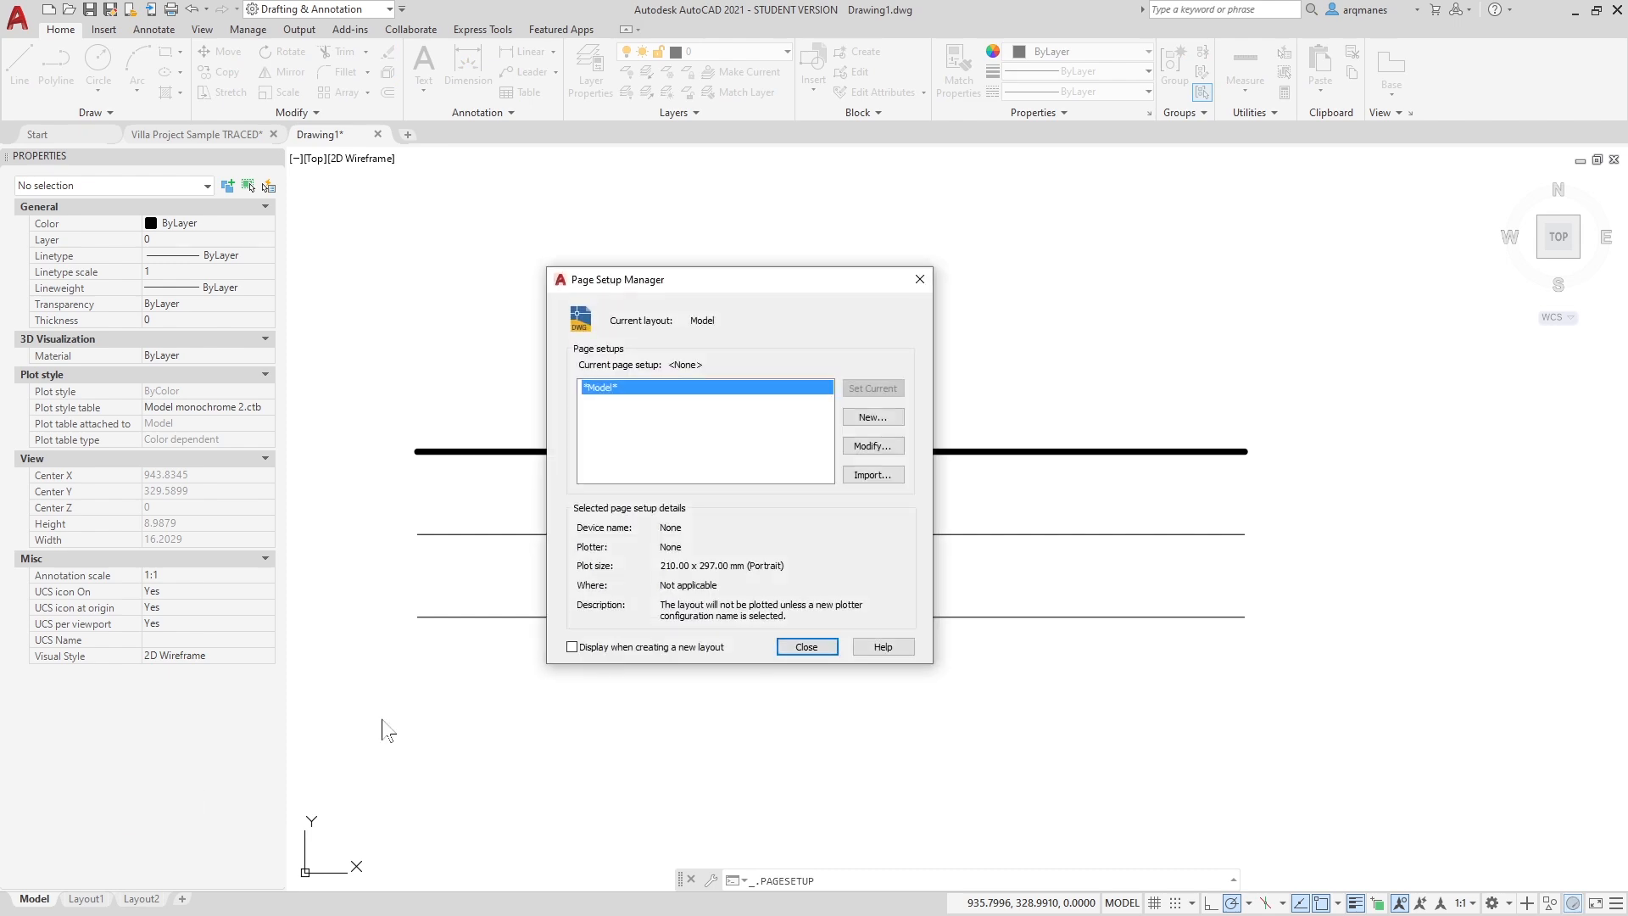
pyautogui.click(857, 449)
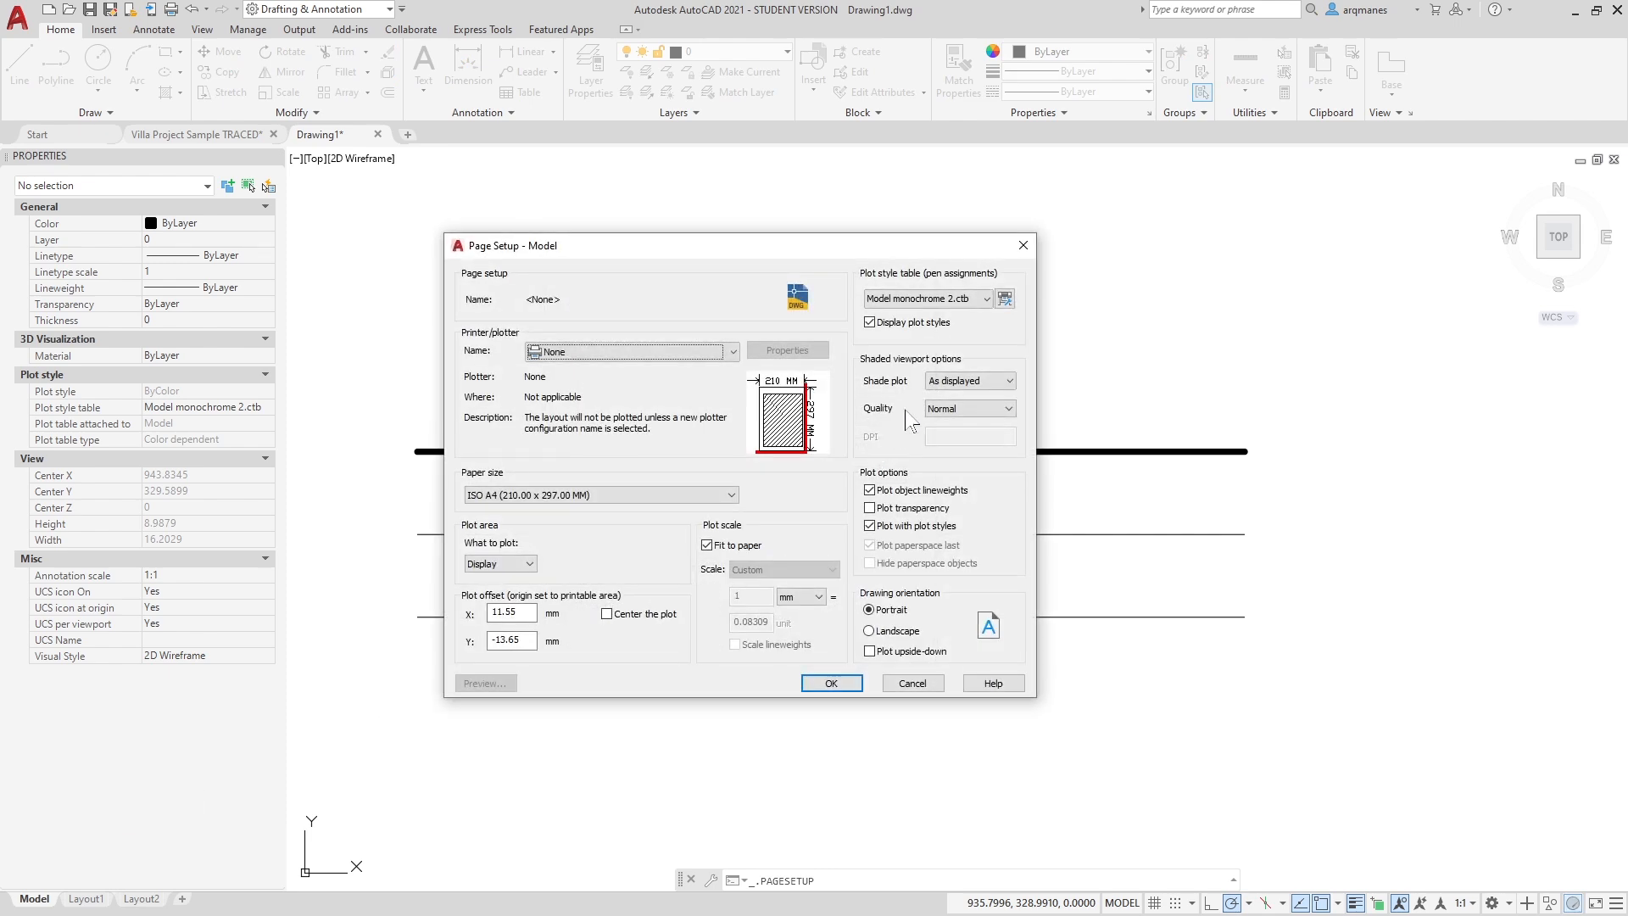
pyautogui.click(1004, 299)
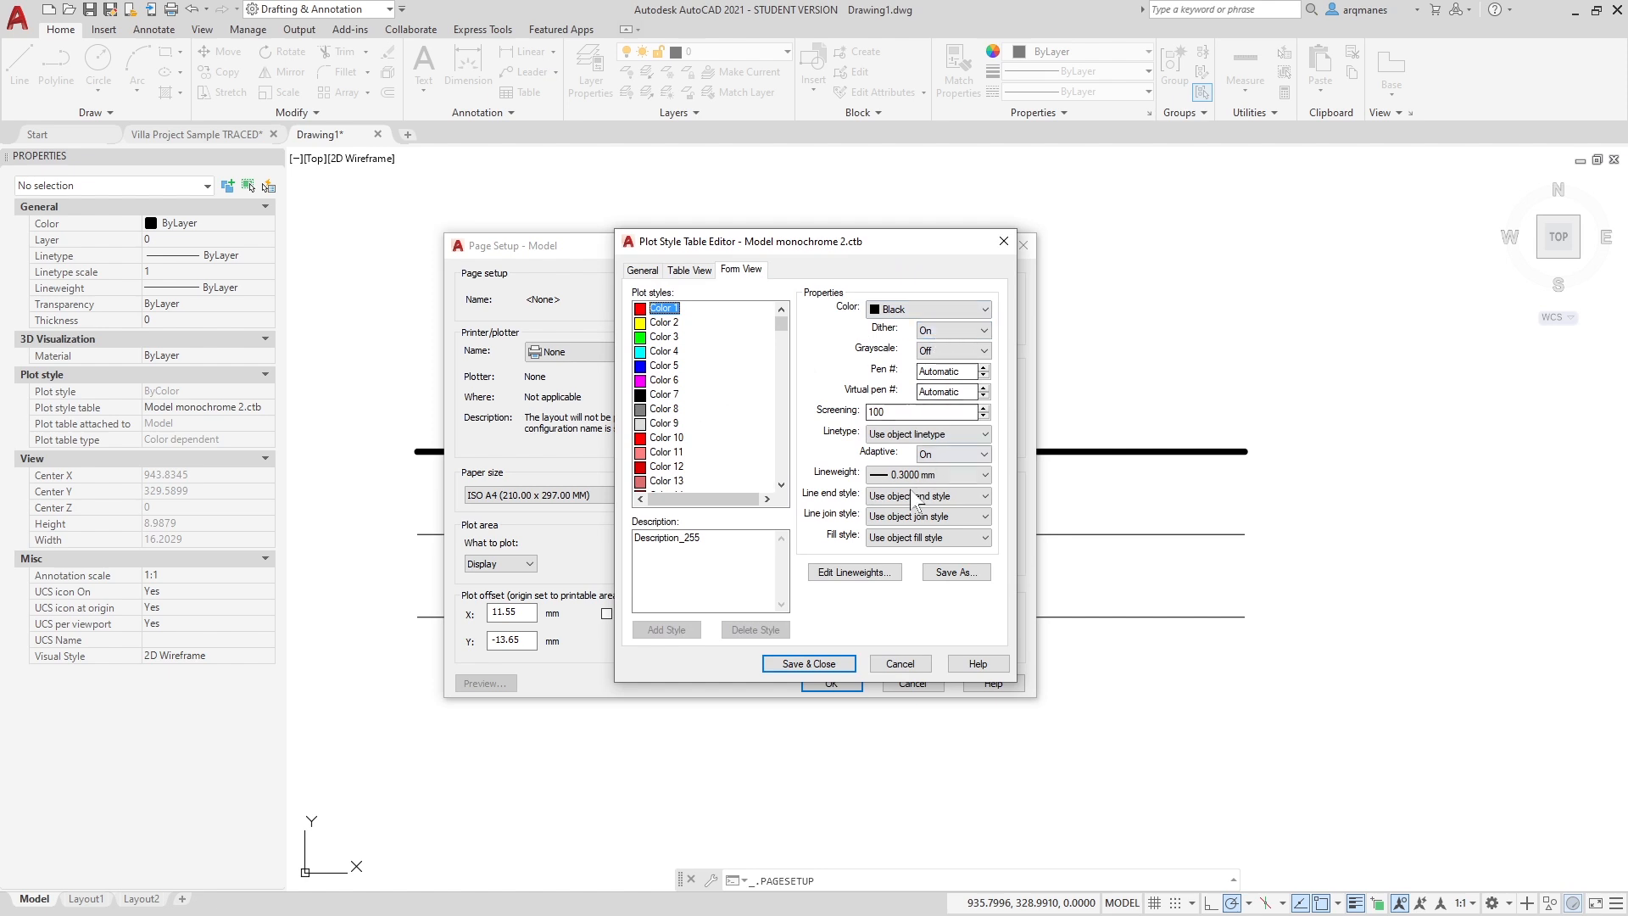
pyautogui.click(941, 475)
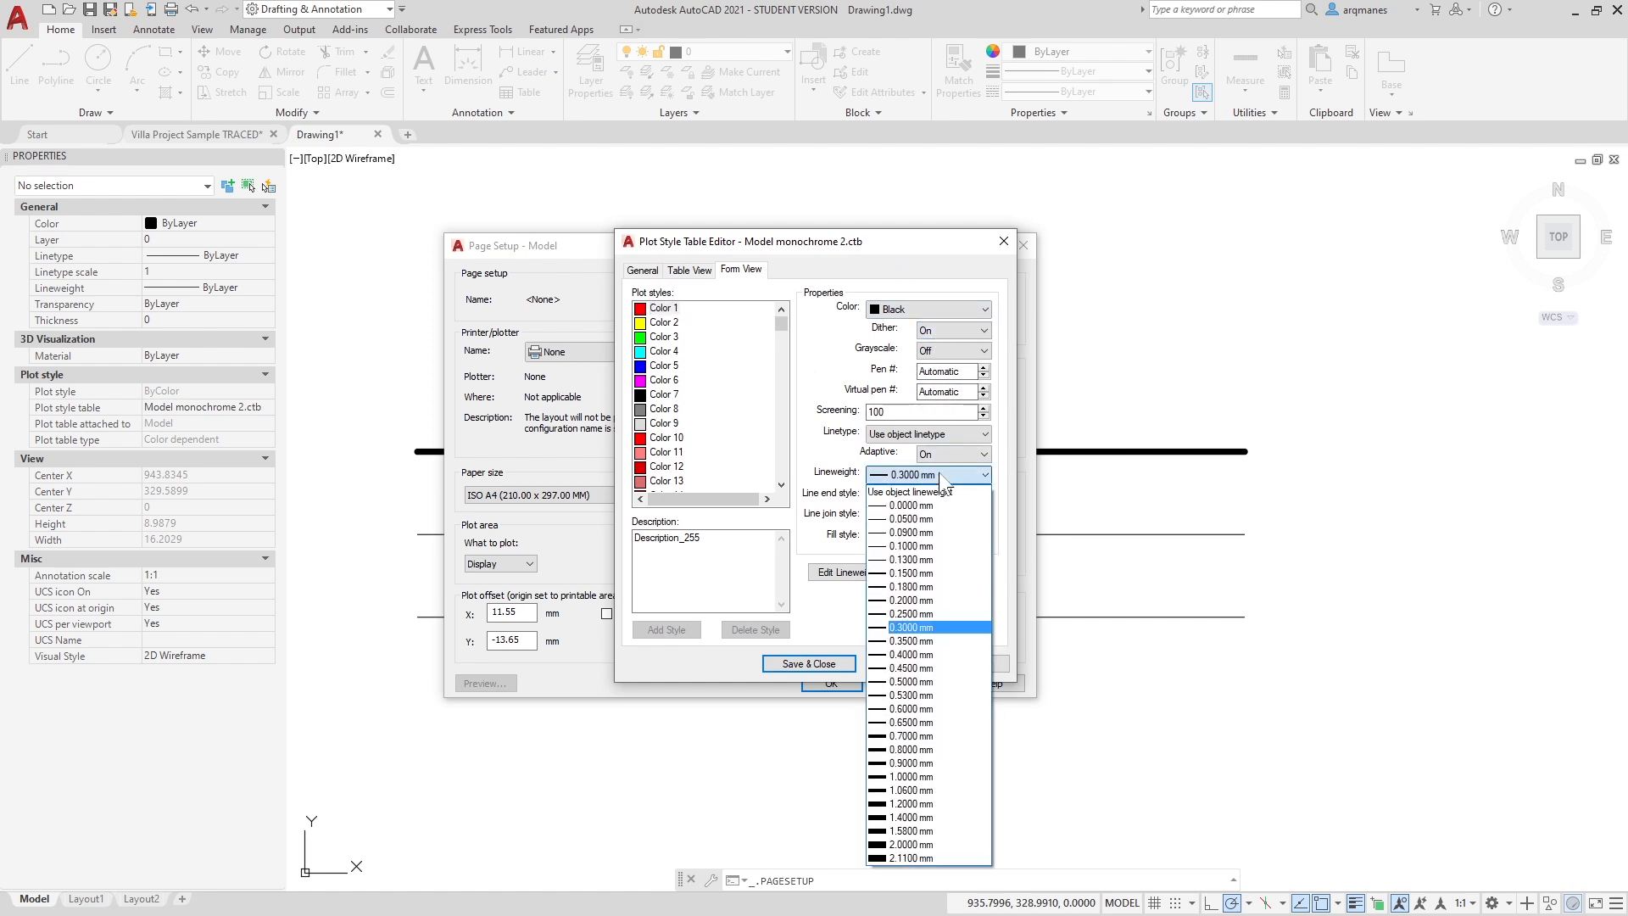
pyautogui.click(943, 588)
pyautogui.click(809, 664)
# Confirm the Model page setup with the 0.1500 mm table edit and regenerate the model.
pyautogui.click(833, 678)
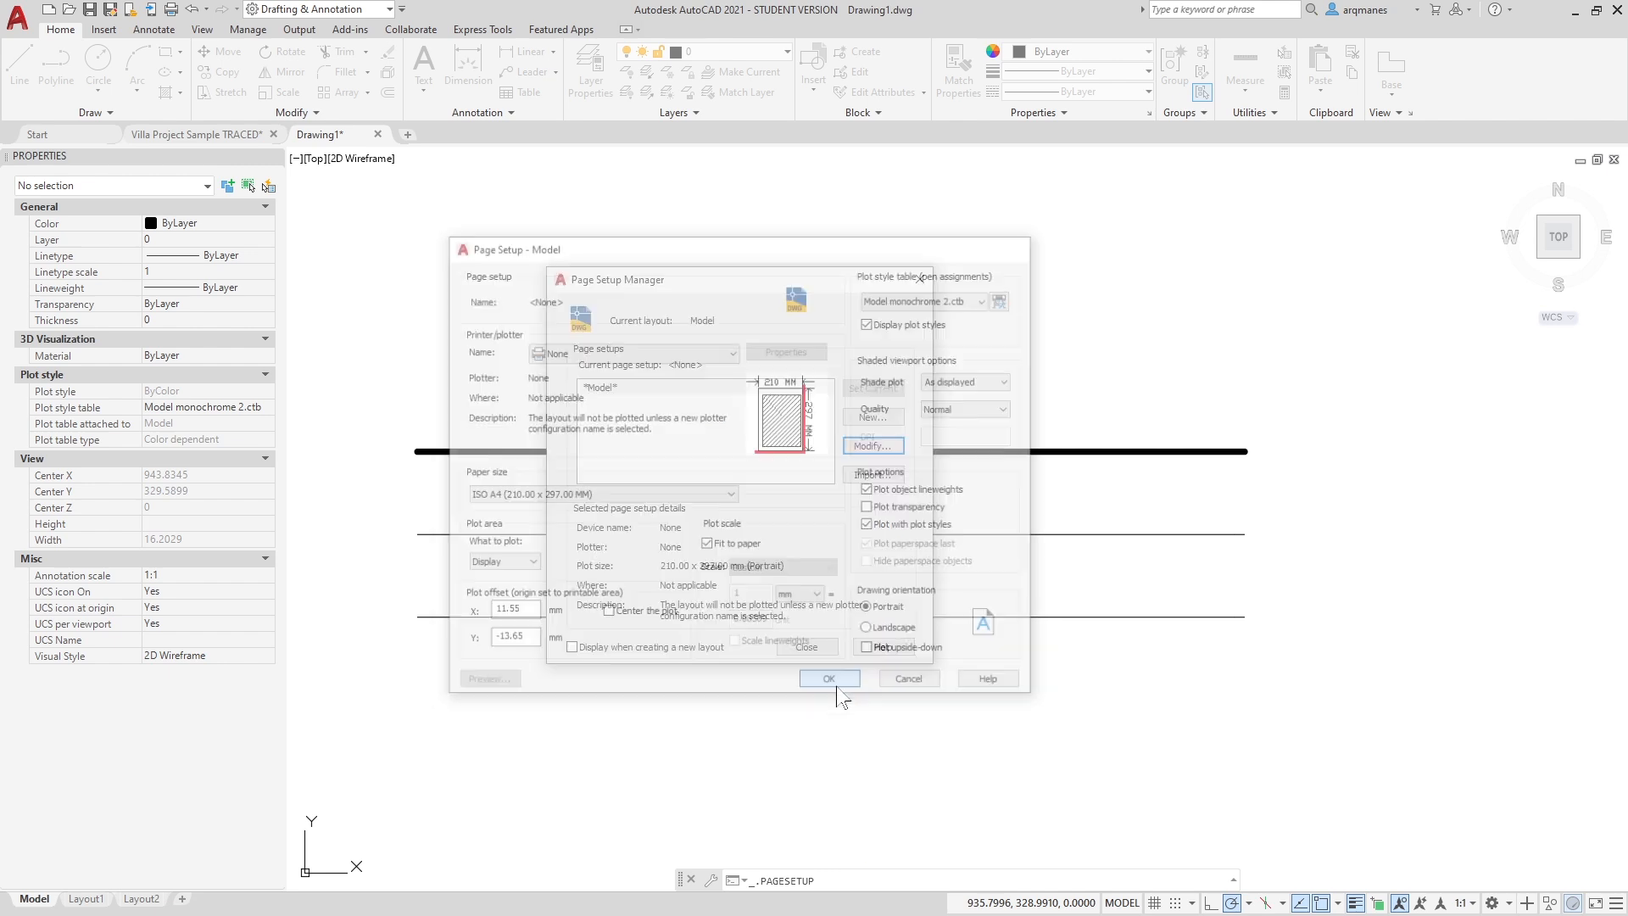
pyautogui.click(805, 648)
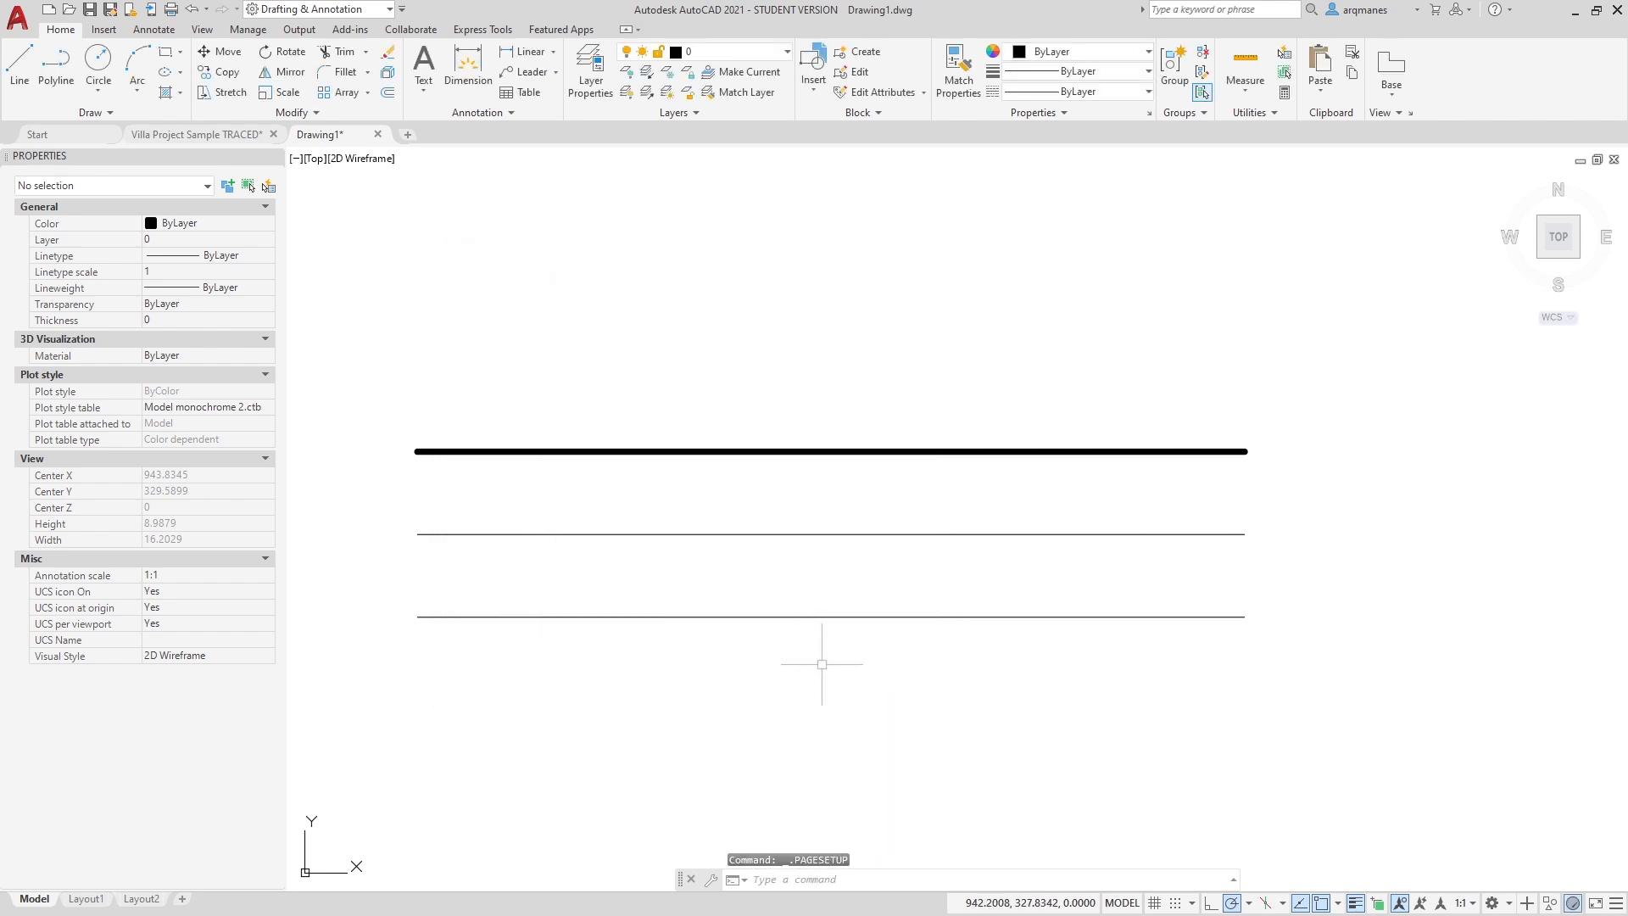
pyautogui.write('regen')
pyautogui.press('Return')
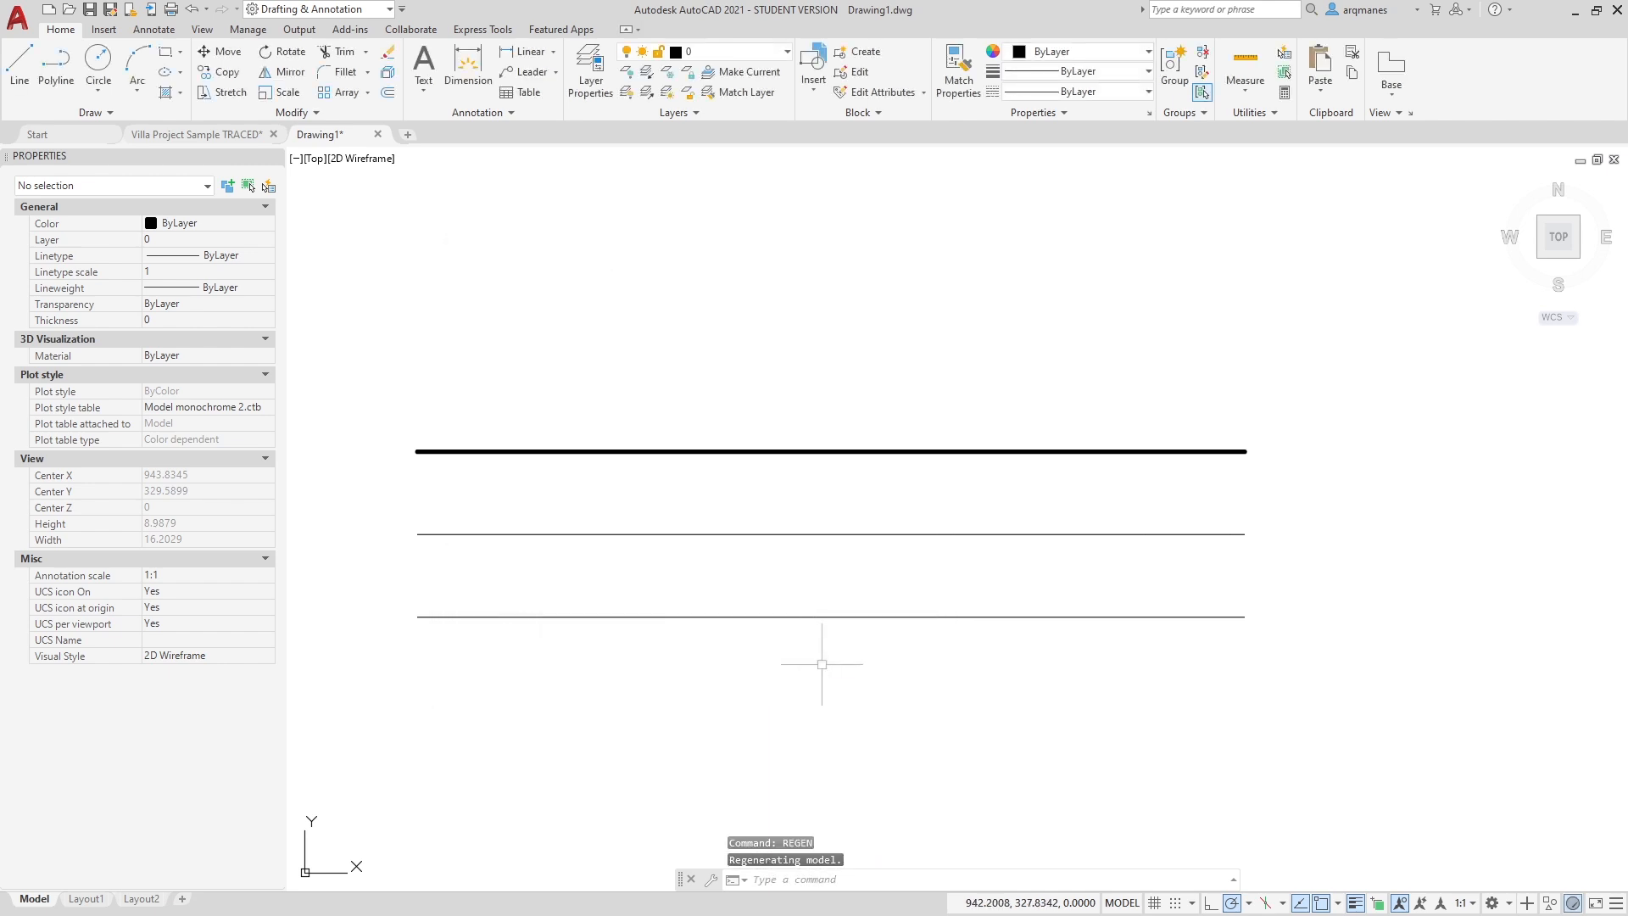
pyautogui.moveTo(1018, 676)
pyautogui.mouseDown(button='middle')
pyautogui.moveTo(912, 611)
pyautogui.moveTo(1283, 513)
pyautogui.moveTo(1070, 555)
pyautogui.mouseUp(button='middle')
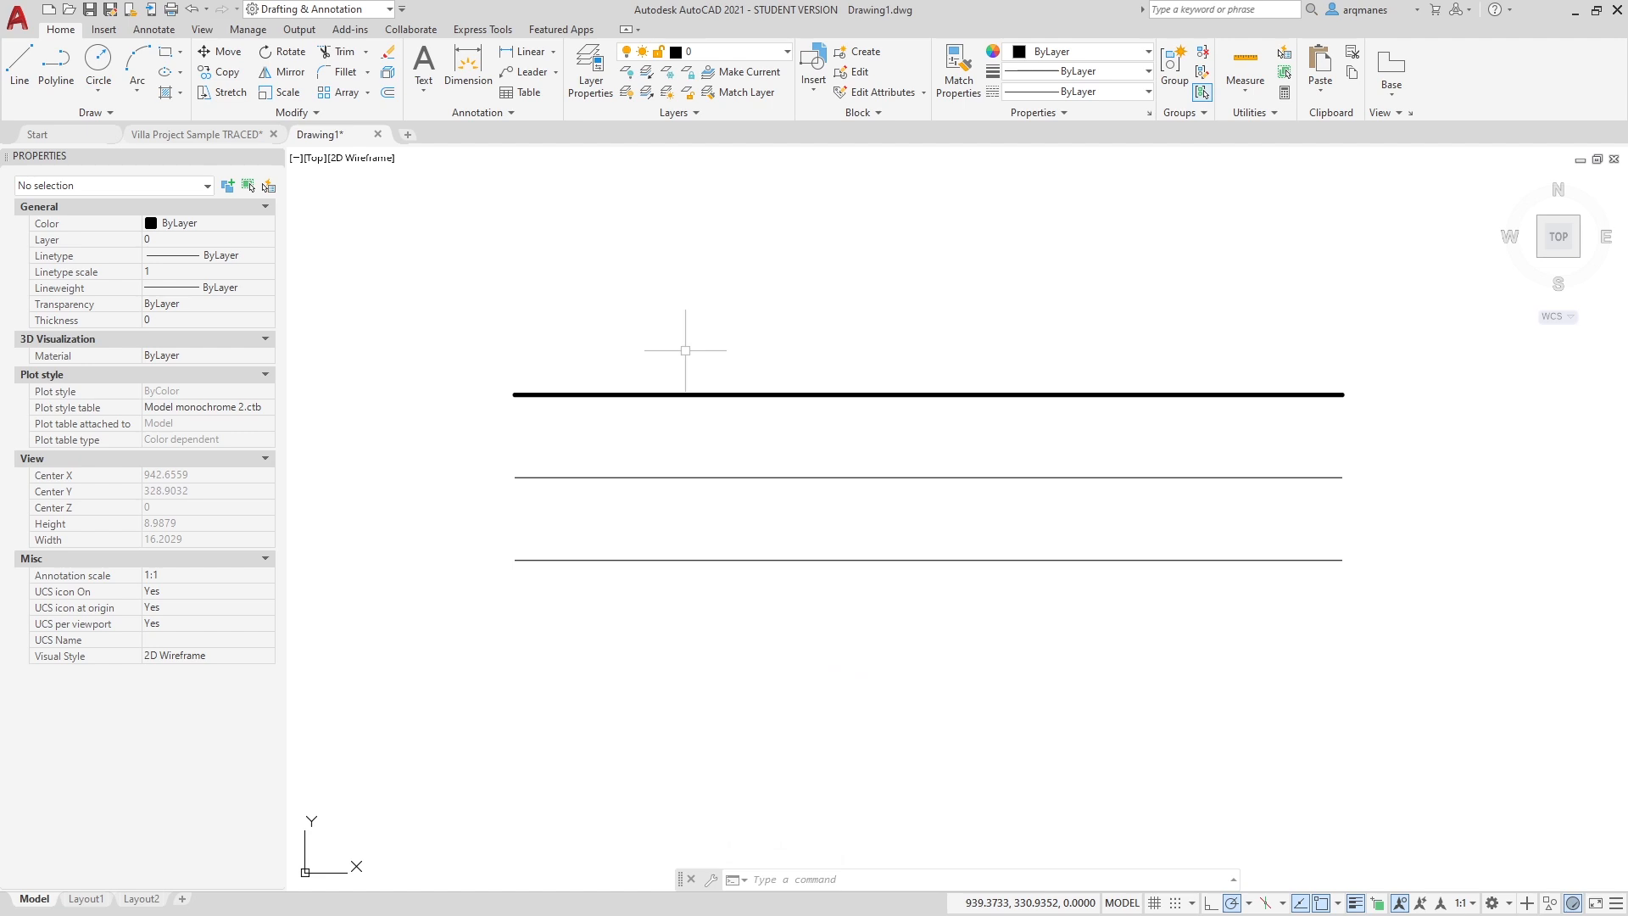
# In the Model page setup, edit Model monochrome 2.ctb to give Color 1 a 0.0500 mm lineweight, and save the table.
pyautogui.rightClick(34, 899)
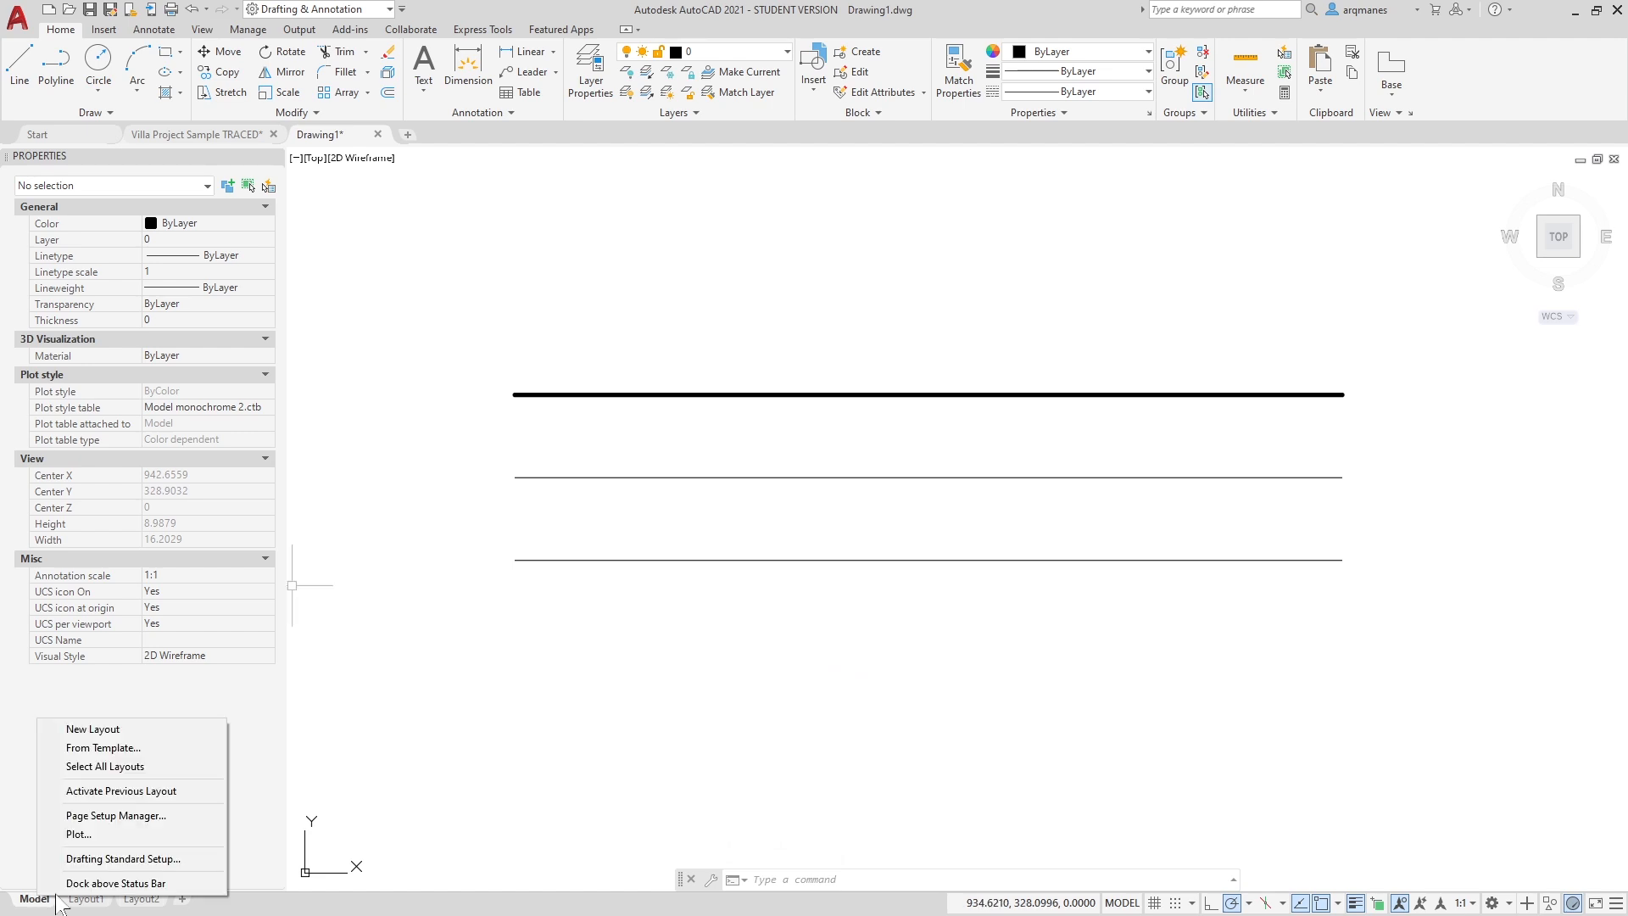
pyautogui.click(169, 818)
pyautogui.click(858, 450)
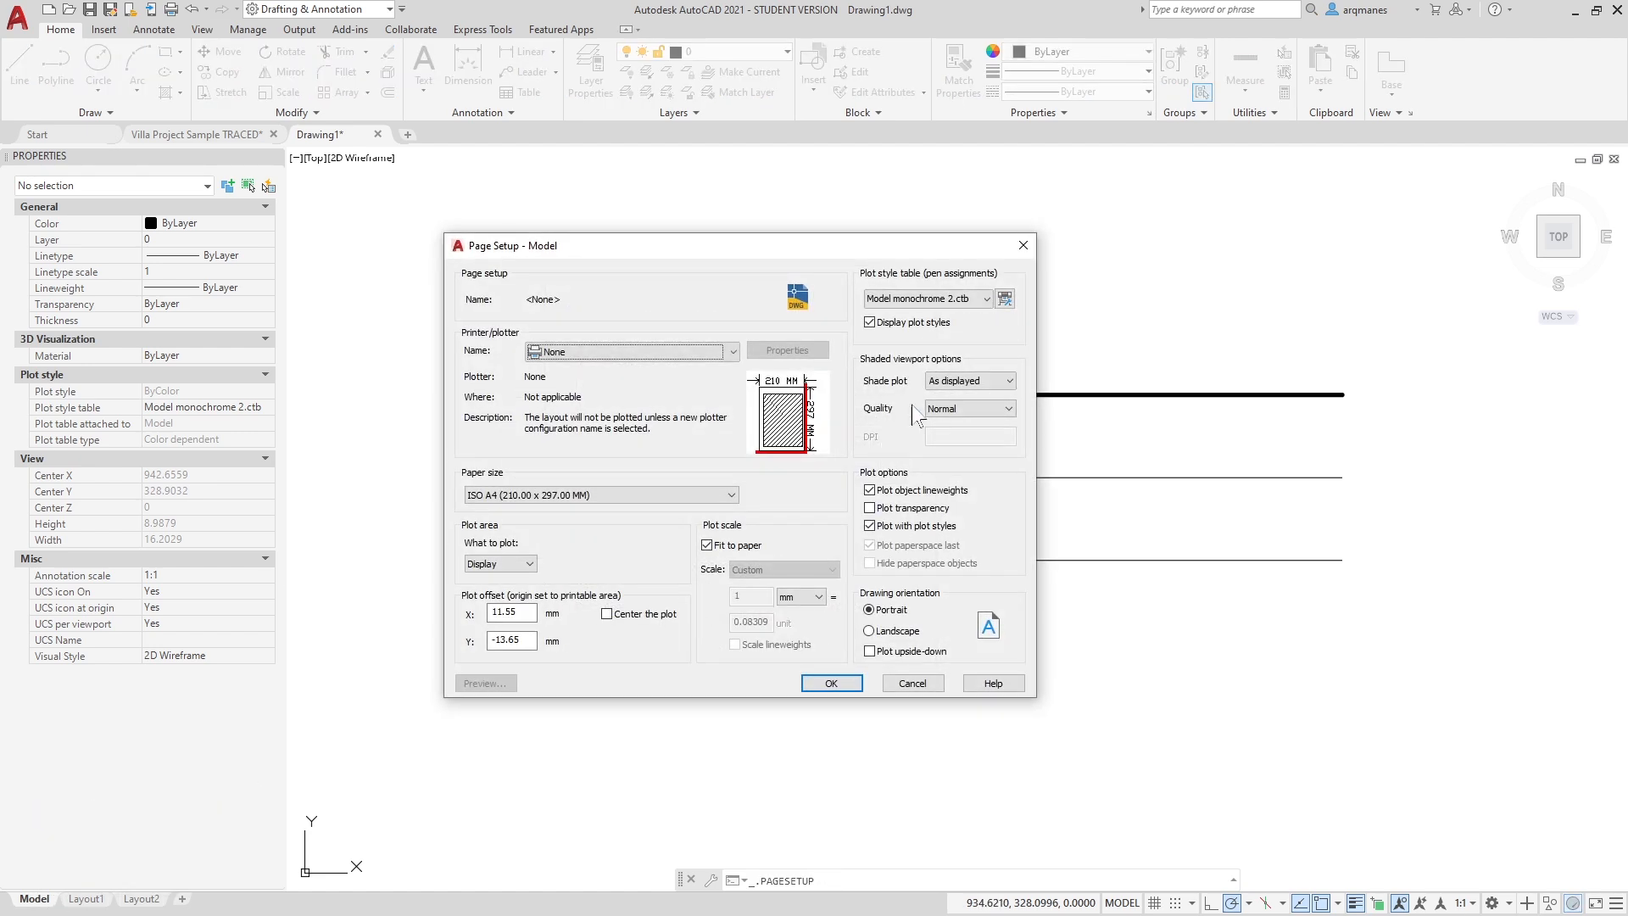
pyautogui.click(1005, 299)
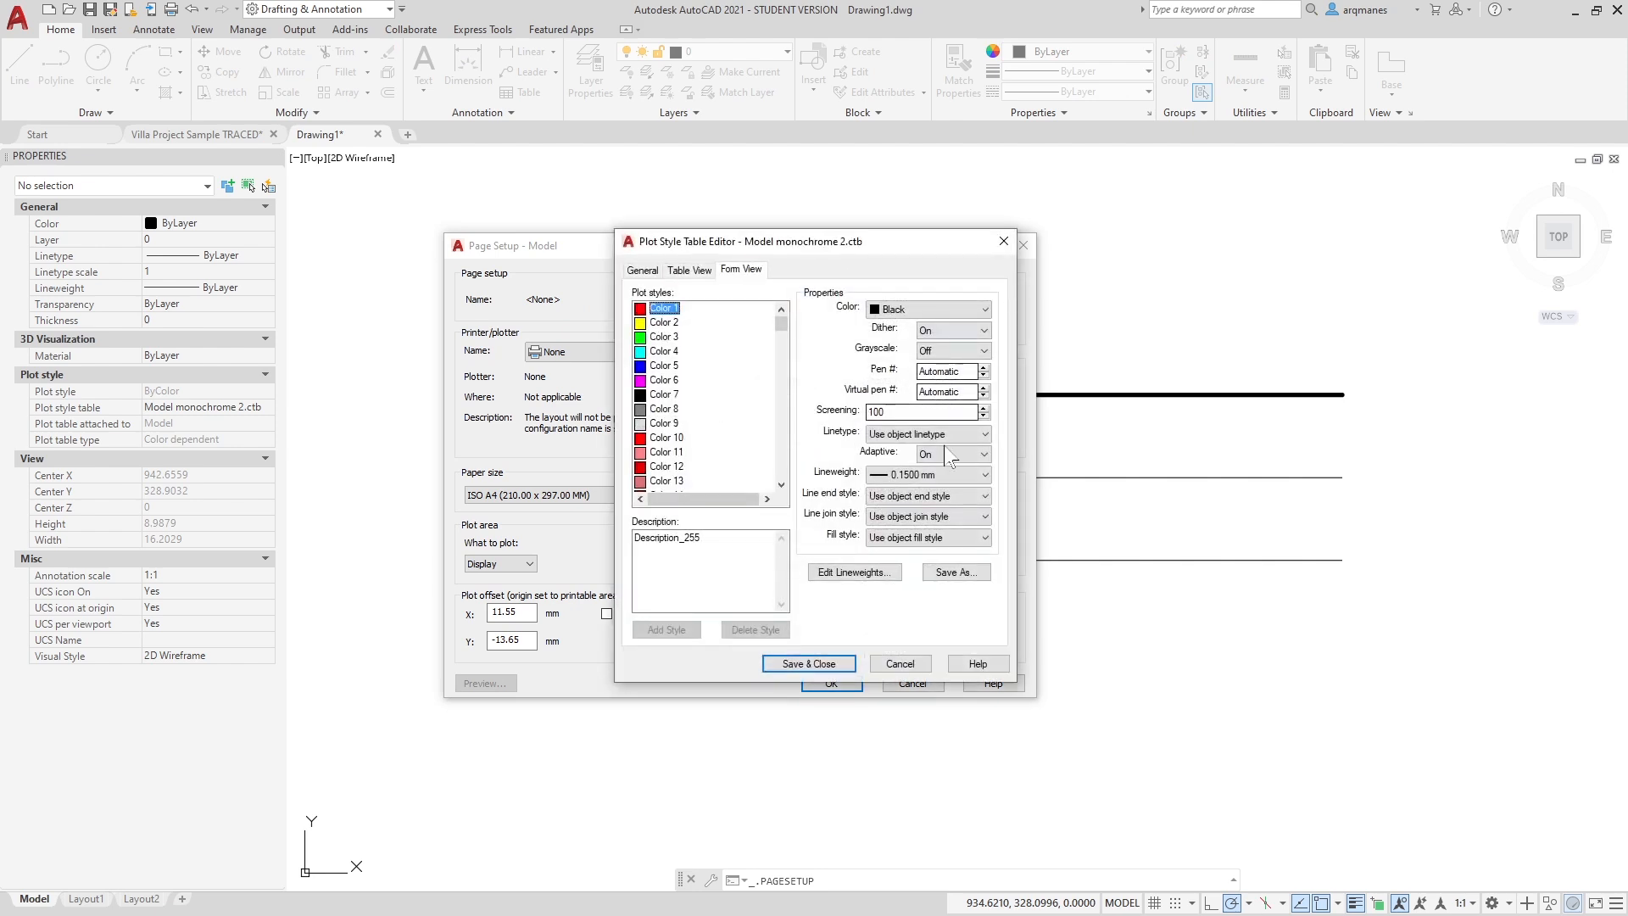
pyautogui.click(926, 475)
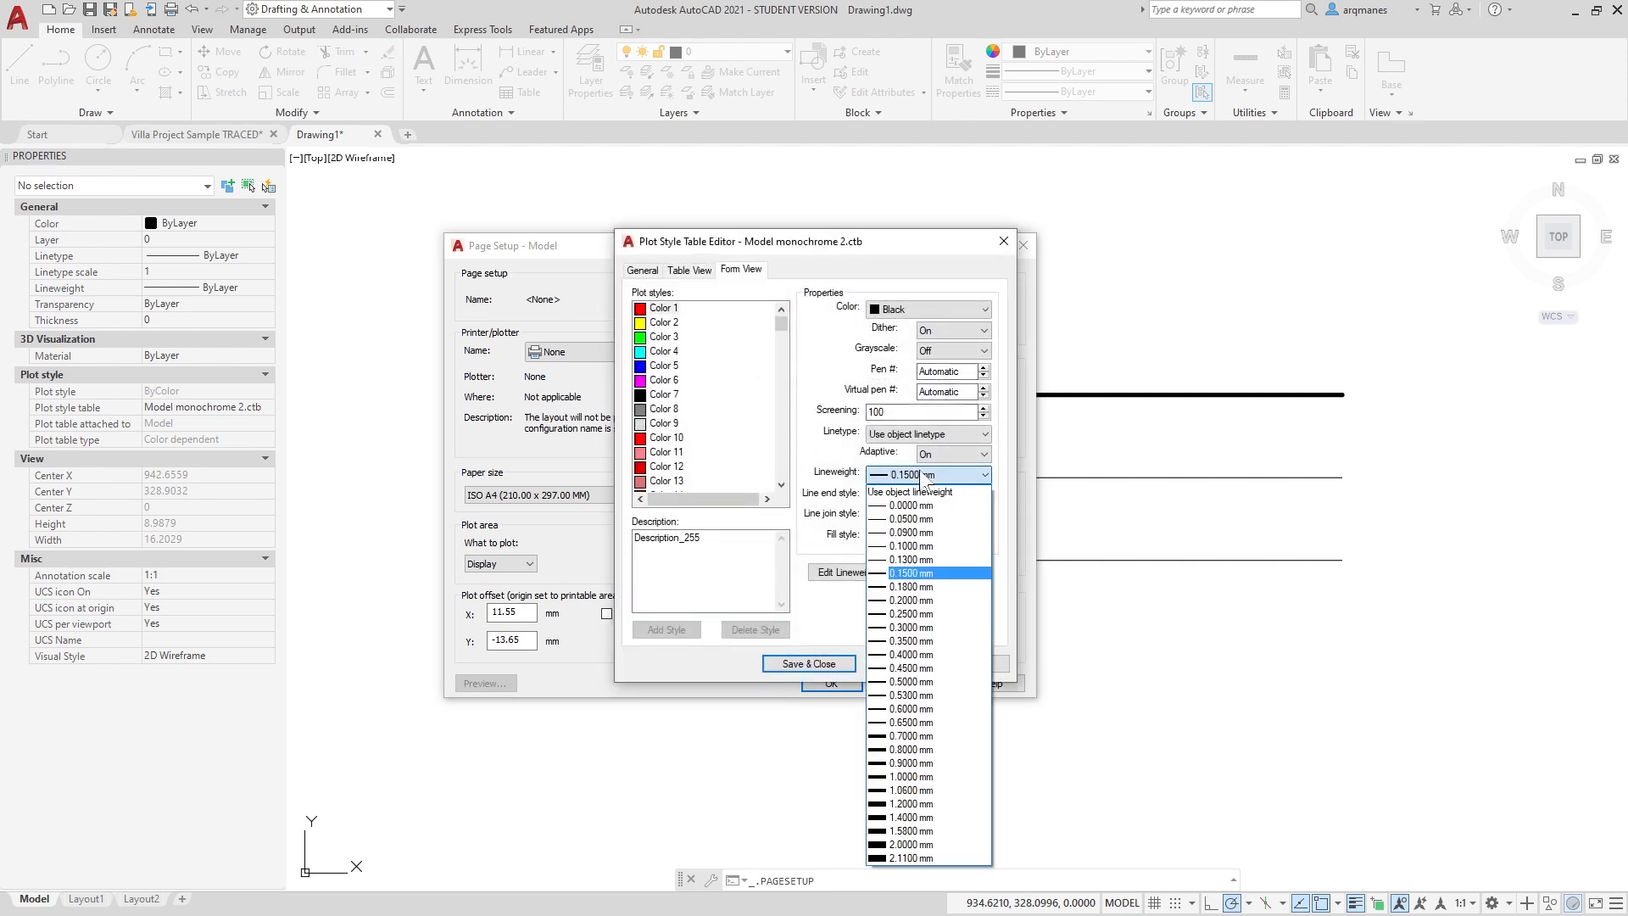
pyautogui.click(943, 519)
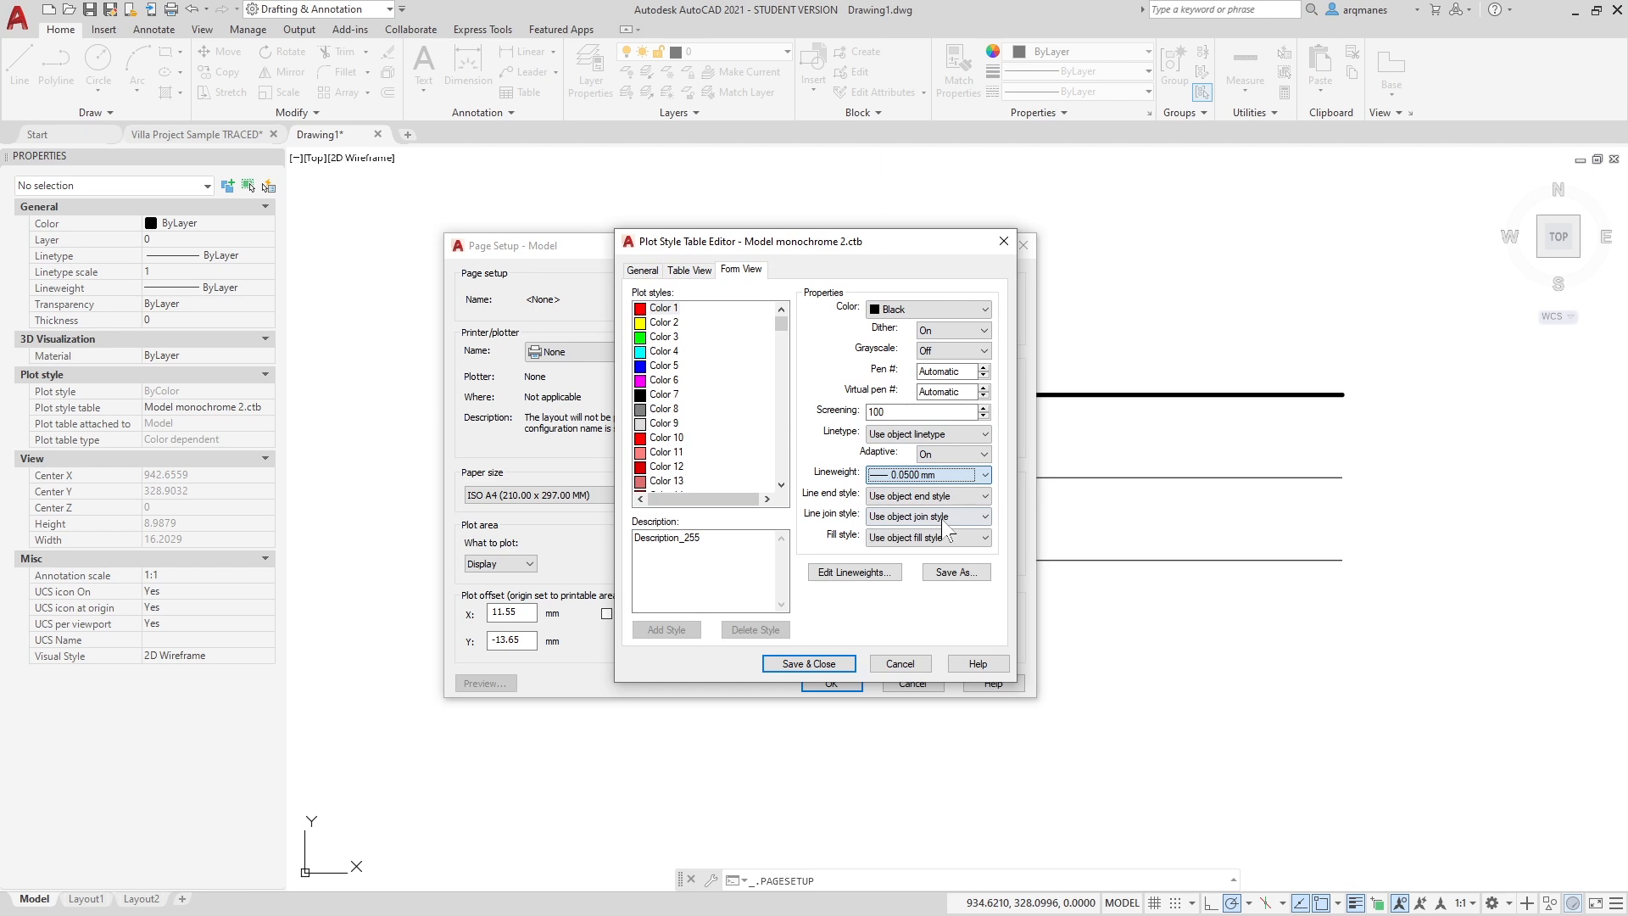
pyautogui.click(828, 666)
# Confirm the Model page setup with the 0.0500 mm table edit and regenerate the model.
pyautogui.click(828, 680)
pyautogui.click(808, 647)
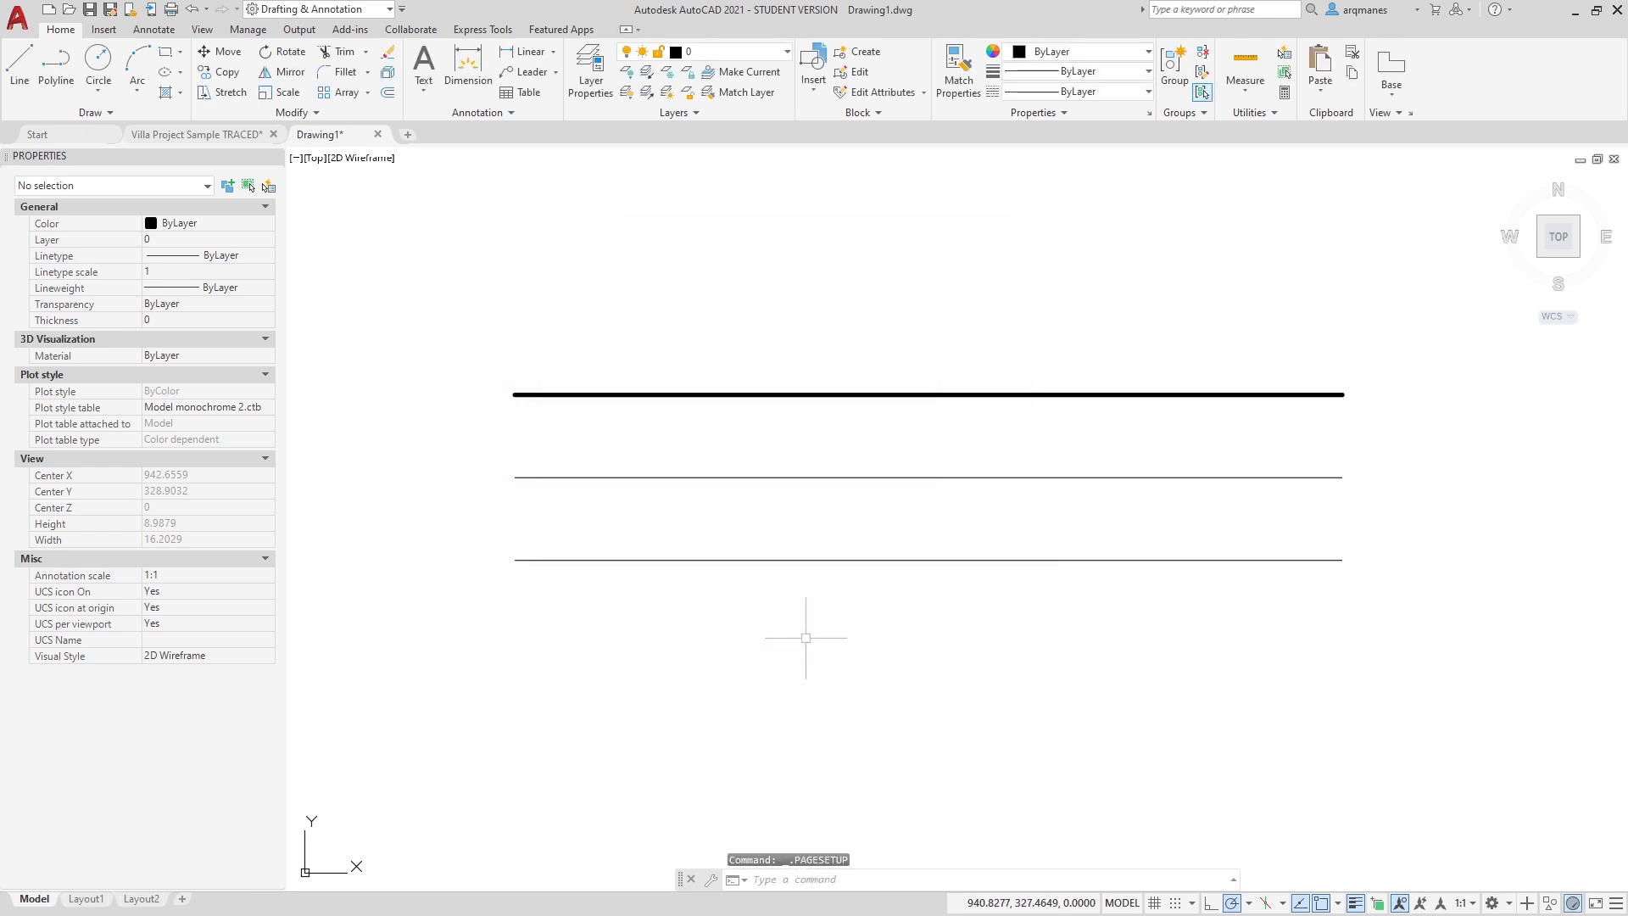
pyautogui.scroll(15, 653, 357)
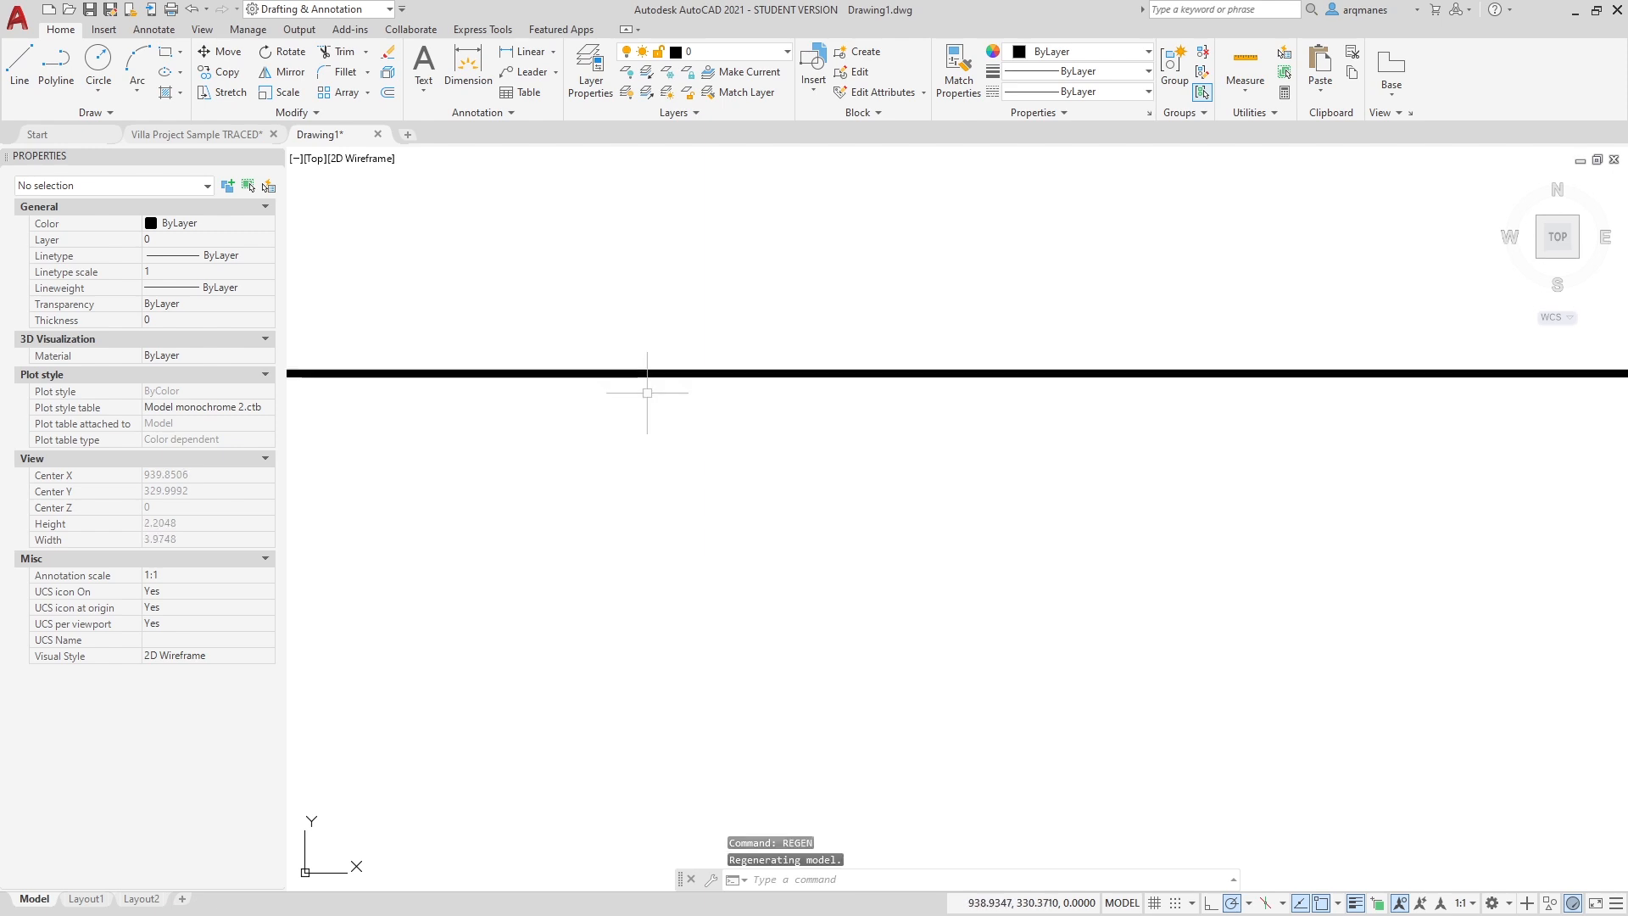
pyautogui.press('Return')
# Examine the uppermost line up close and from afar, comparing its thickness with the two lines below.
pyautogui.scroll(8, 712, 390)
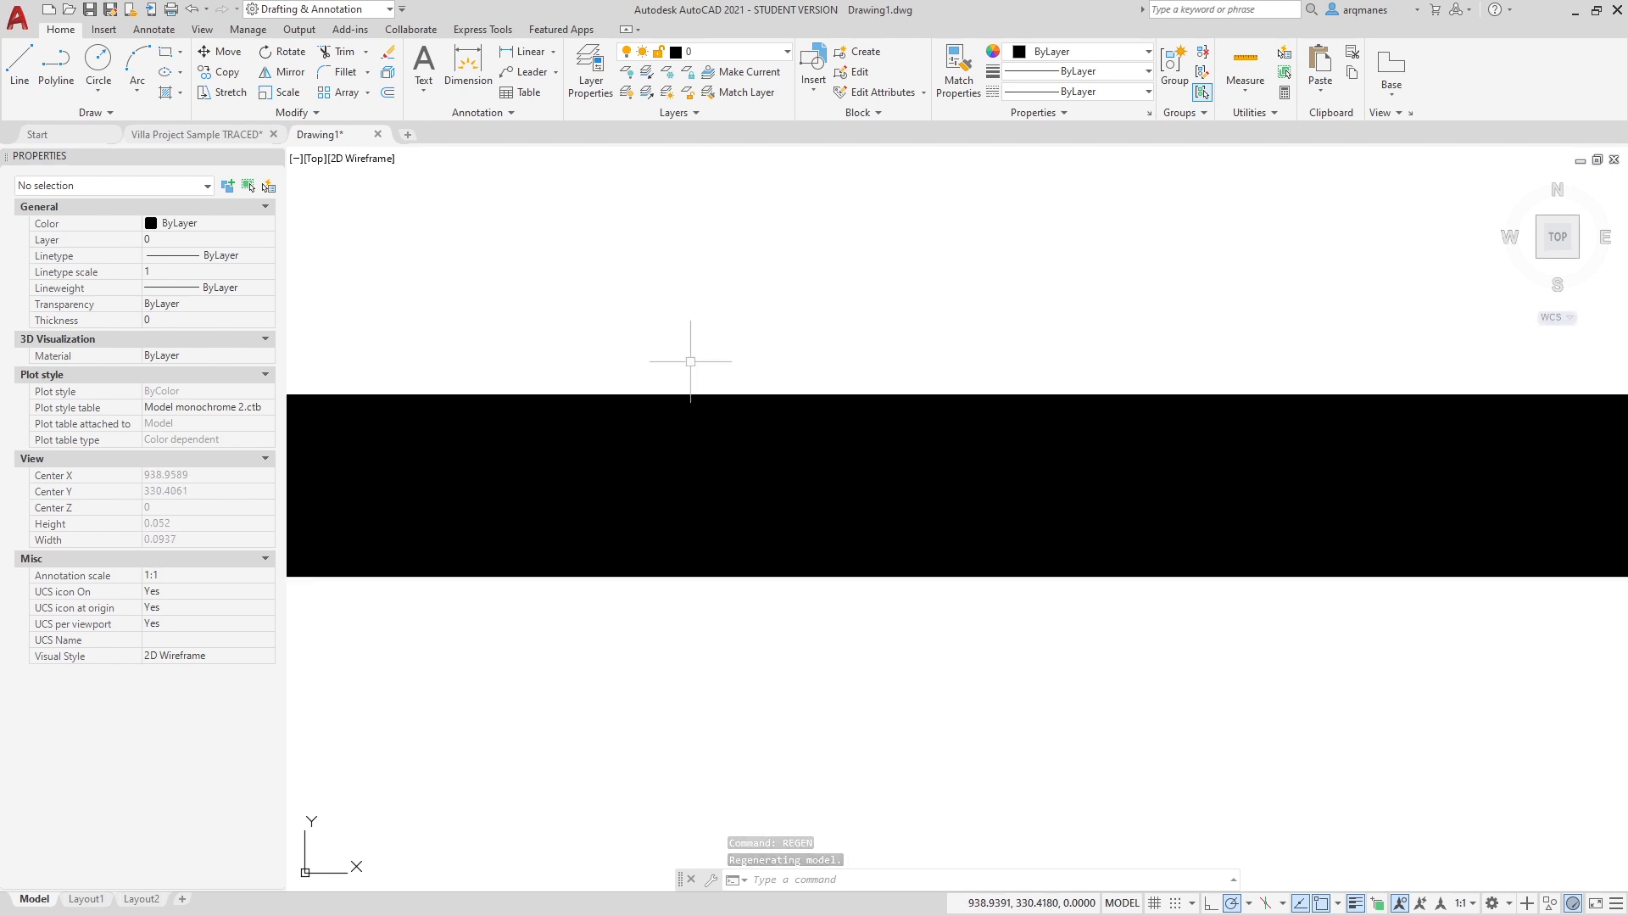
pyautogui.scroll(-20, 747, 449)
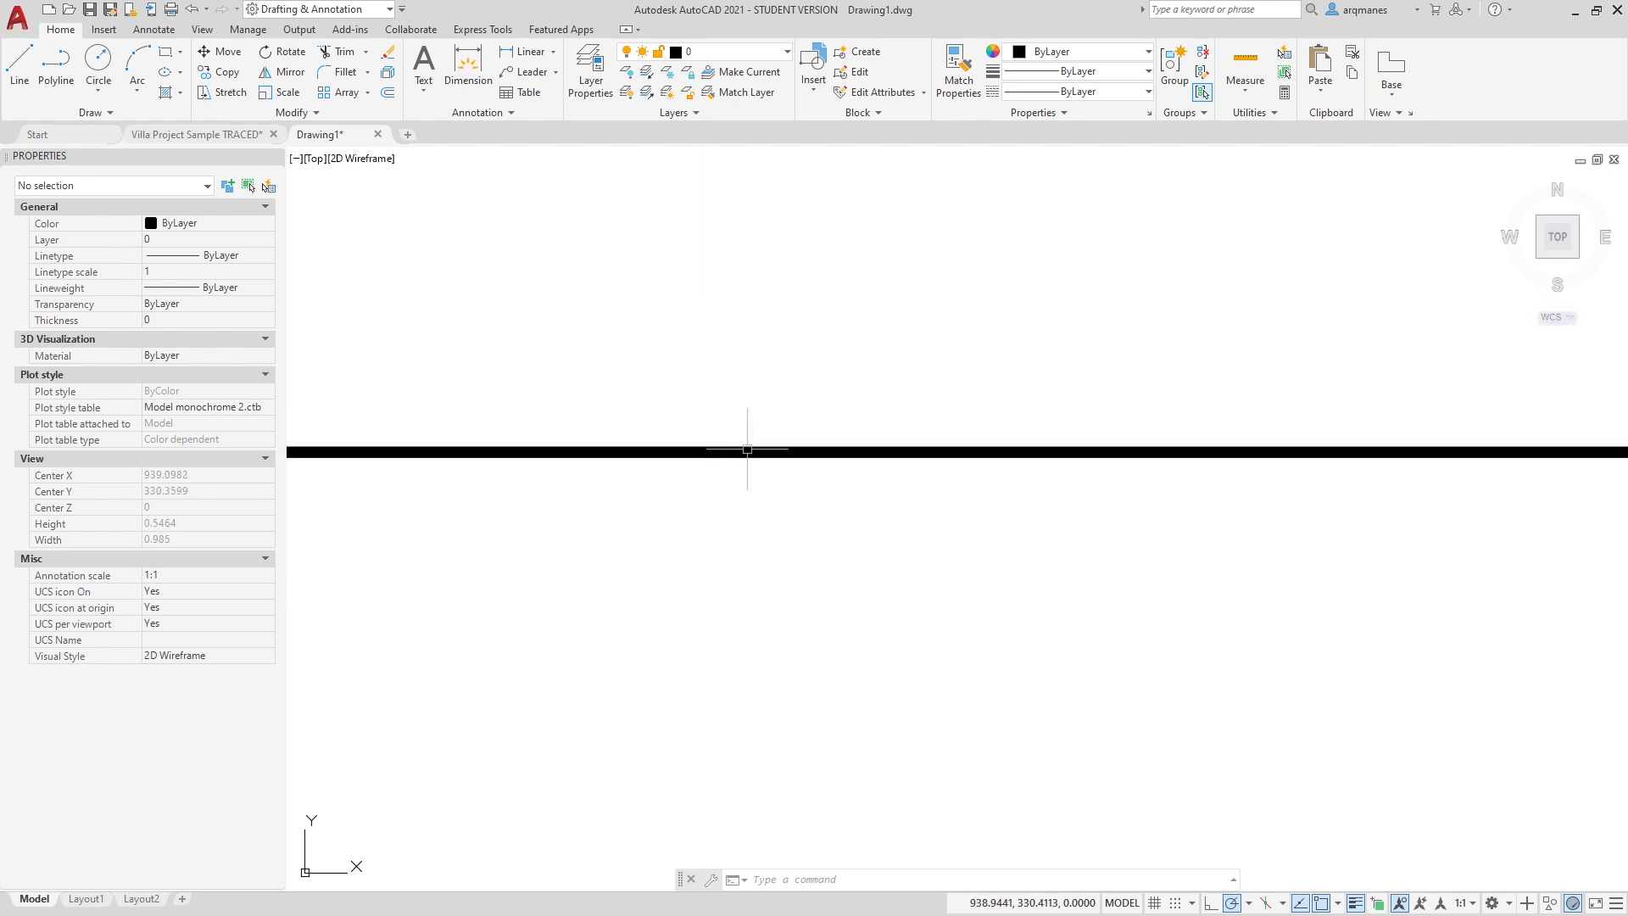
pyautogui.moveTo(632, 546); pyautogui.dragTo(556, 411, button='middle')
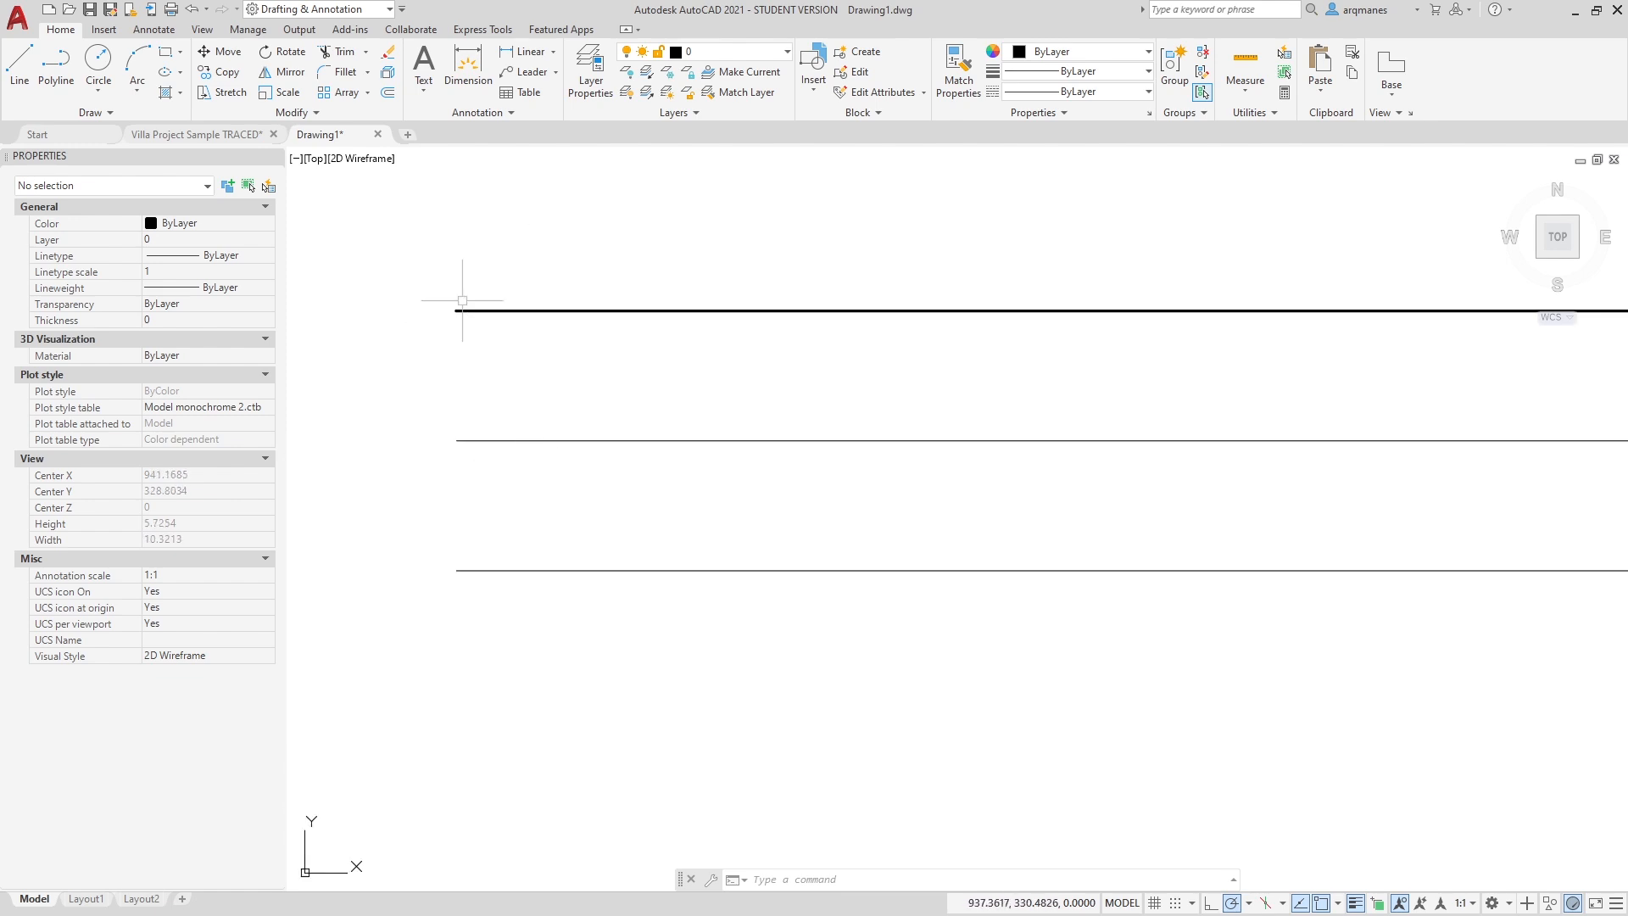
pyautogui.scroll(-4, 454, 351)
pyautogui.scroll(4, 464, 340)
pyautogui.scroll(6, 473, 313)
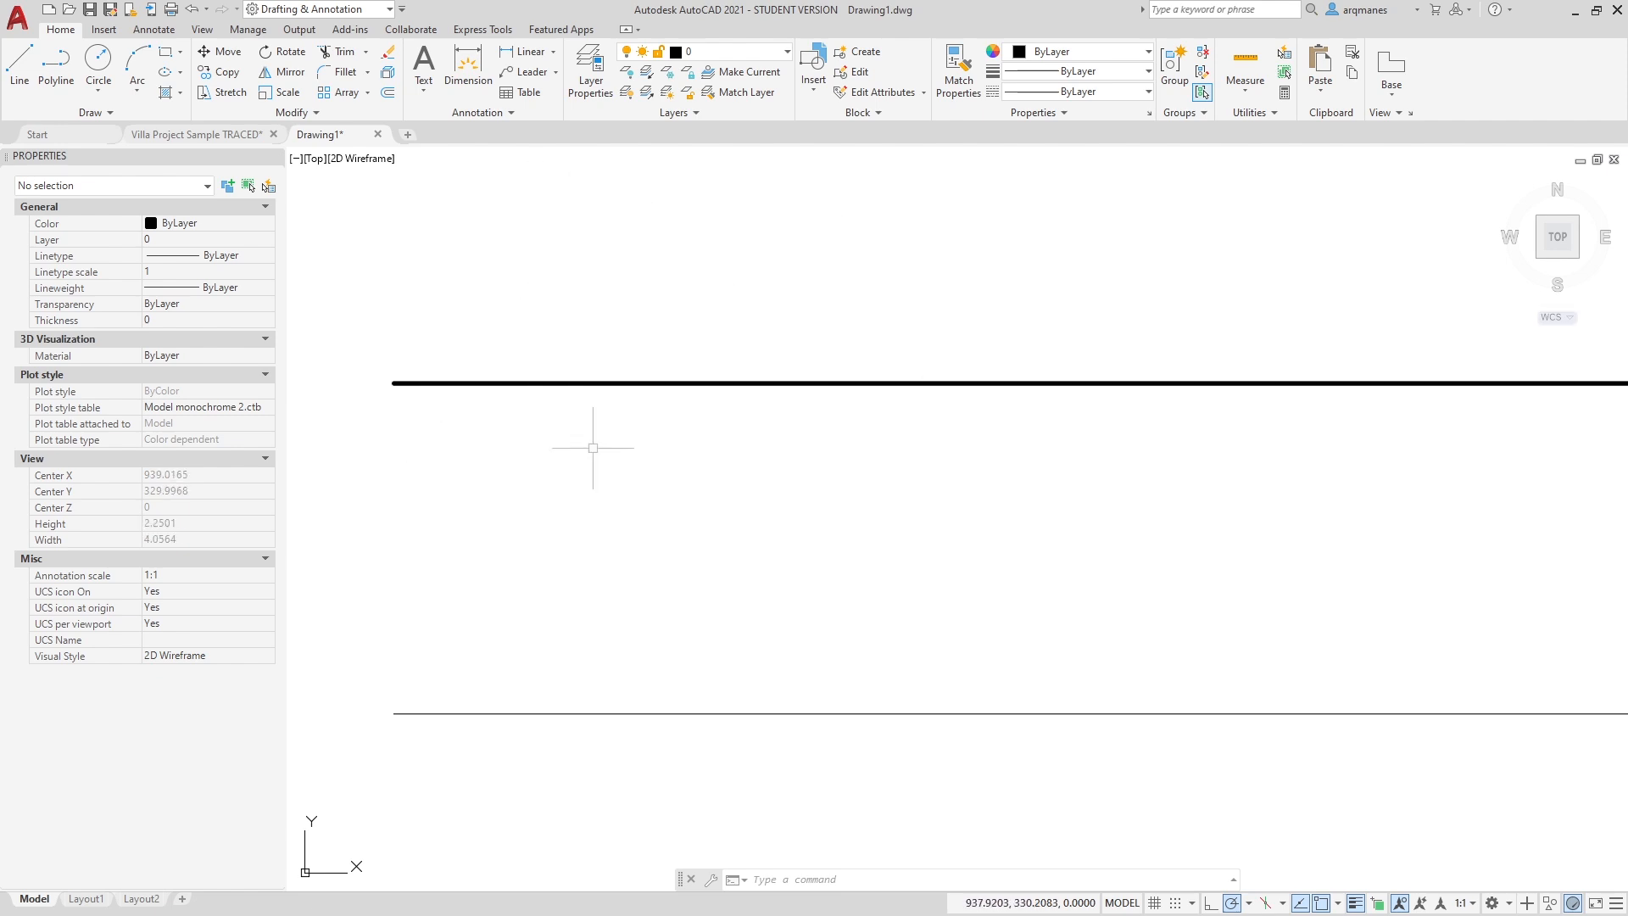
pyautogui.scroll(-4, 645, 500)
pyautogui.moveTo(738, 568); pyautogui.dragTo(631, 468, button='middle')
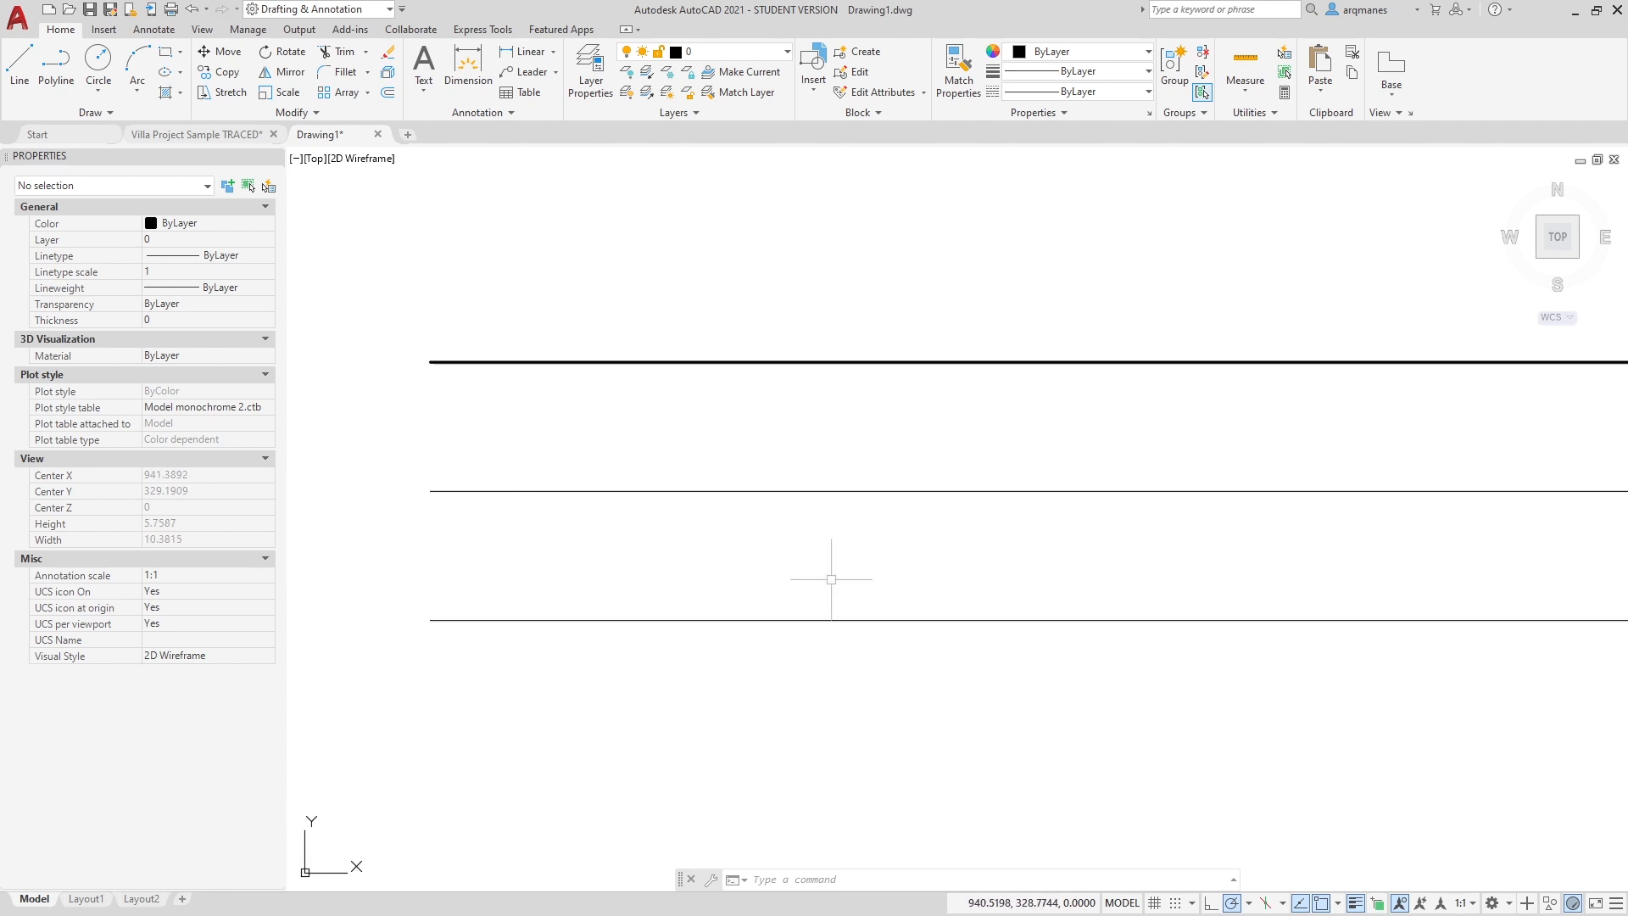
# Inspect the color options for all plot styles in Model monochrome 2.ctb through the Model page setup, and close everything without saving.
pyautogui.rightClick(27, 901)
pyautogui.click(93, 820)
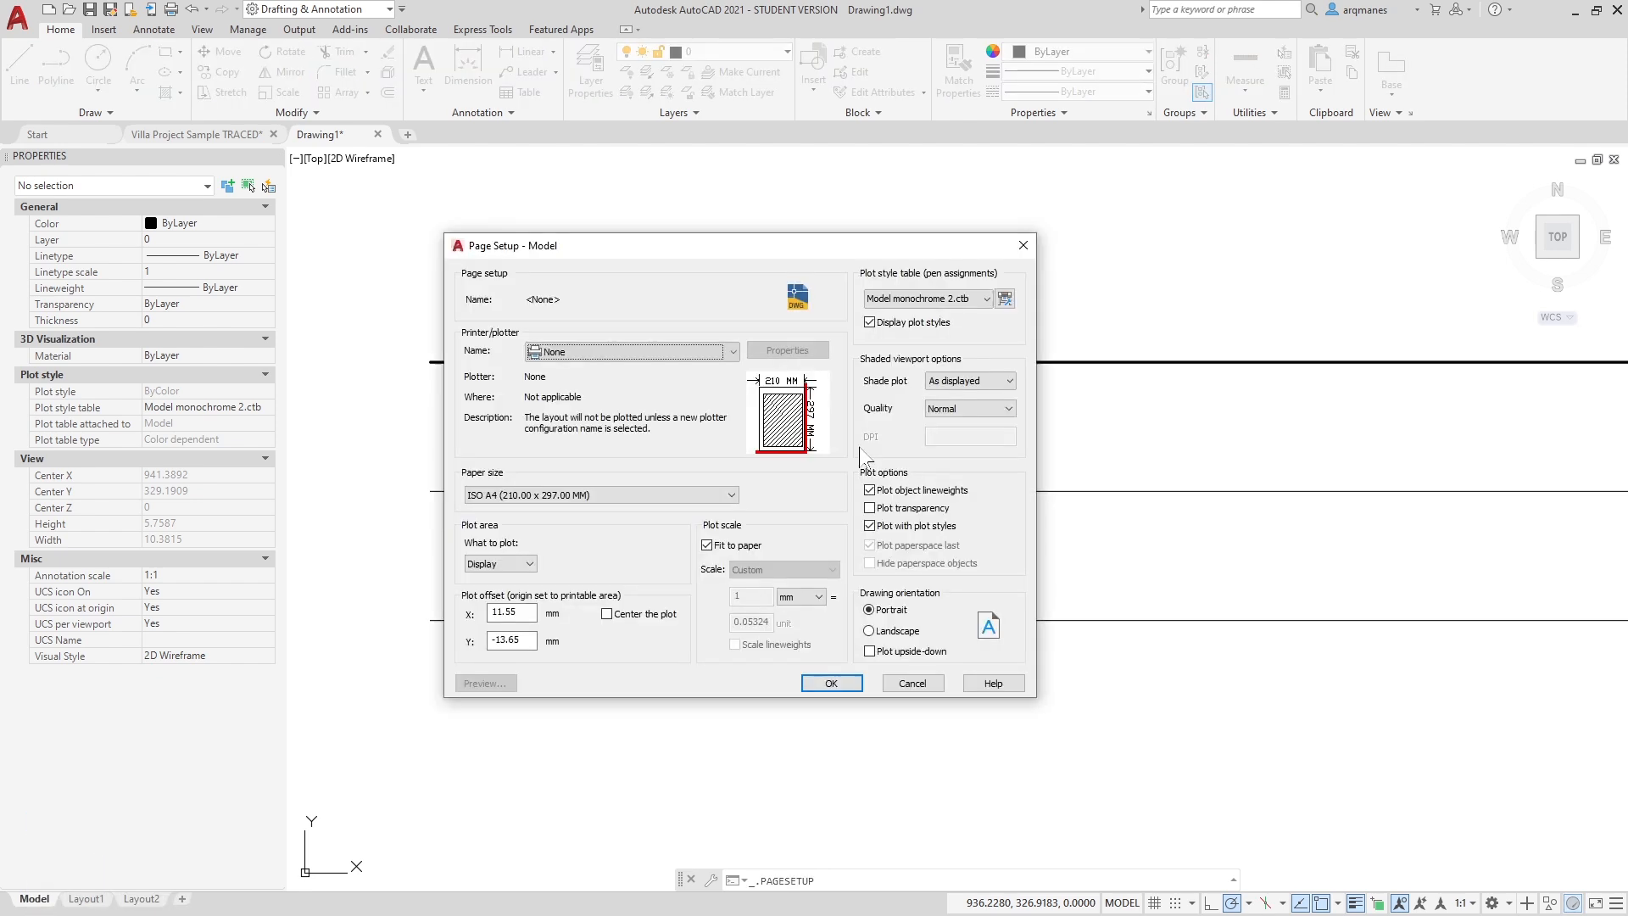
pyautogui.click(1004, 298)
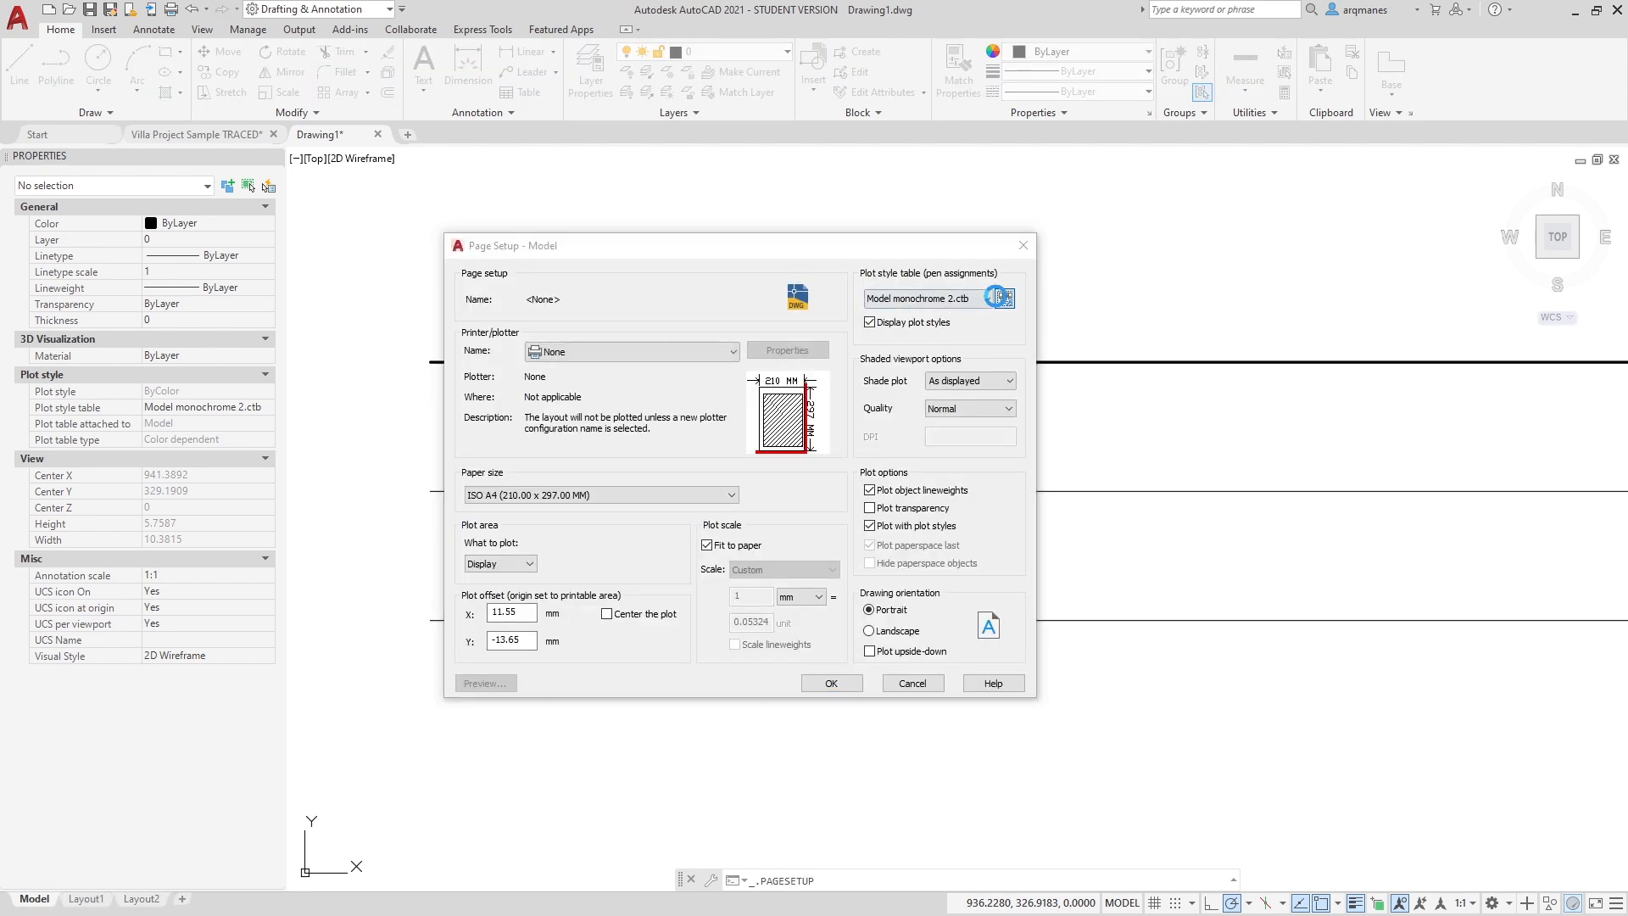
pyautogui.moveTo(782, 327); pyautogui.dragTo(782, 471)
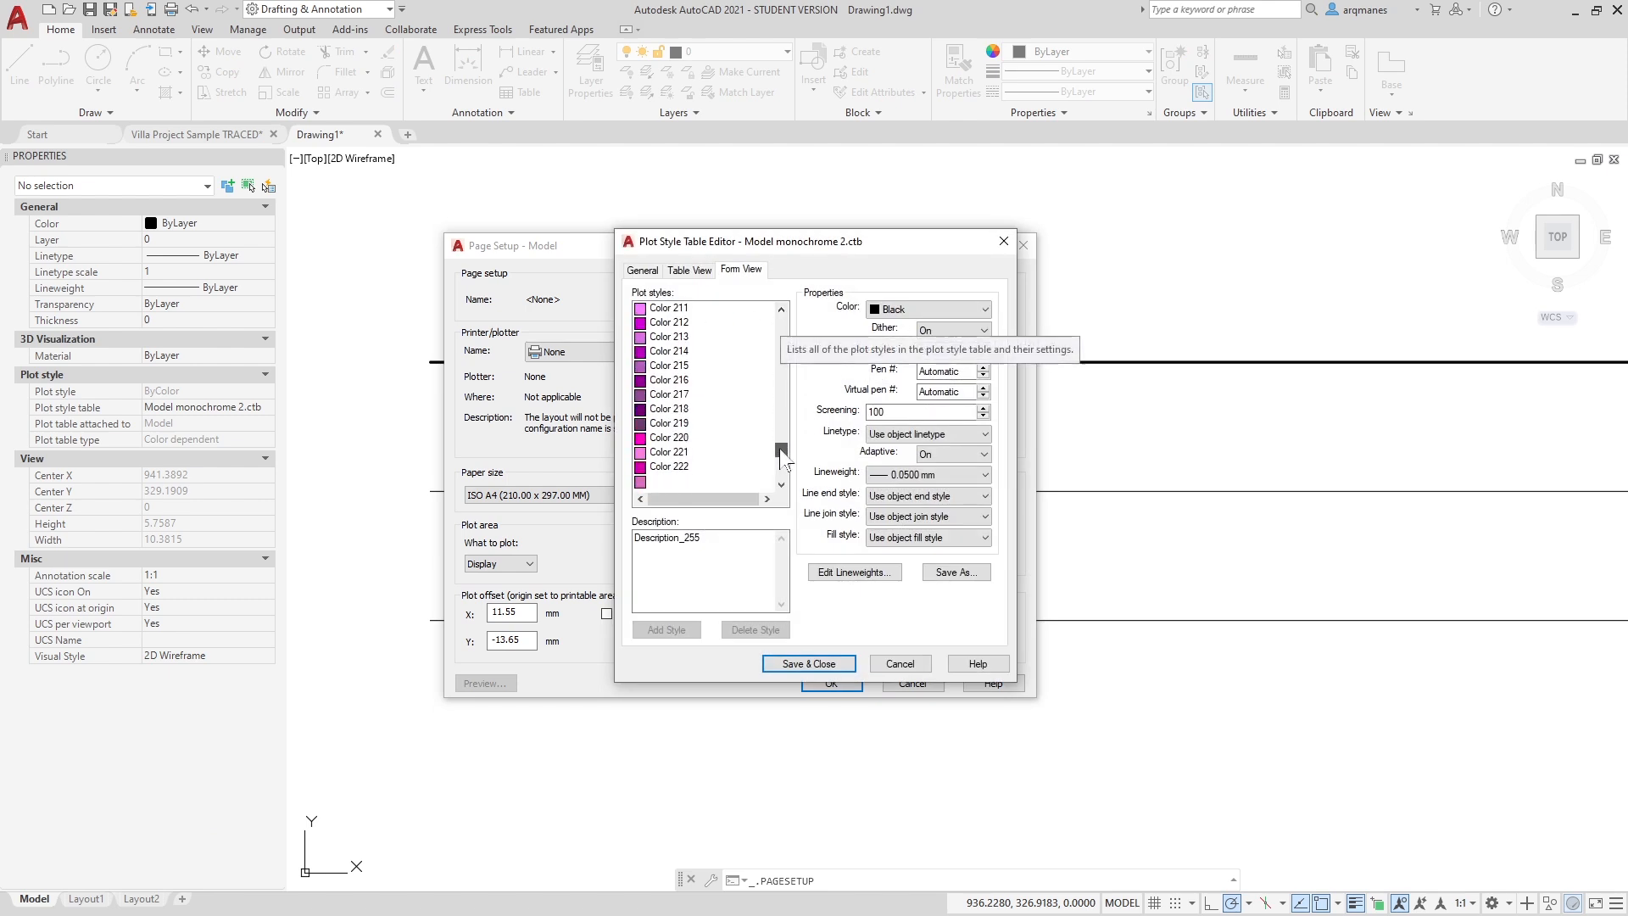
pyautogui.keyDown('shift'); pyautogui.click(670, 481); pyautogui.keyUp('shift')
pyautogui.click(928, 309)
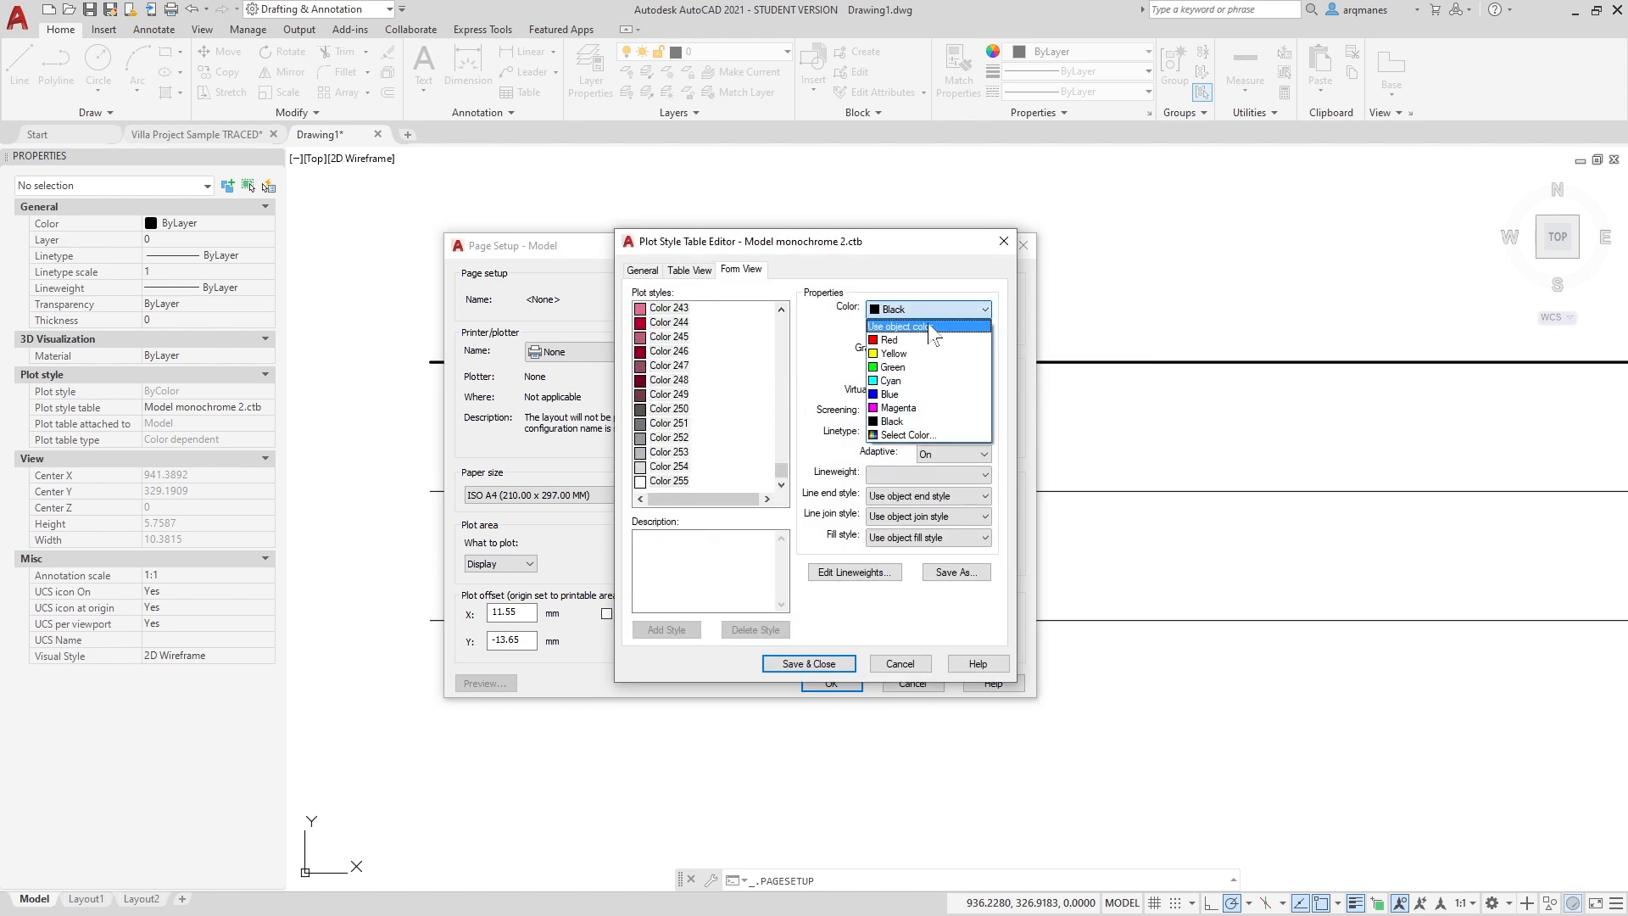
pyautogui.click(813, 331)
pyautogui.click(900, 663)
pyautogui.click(914, 683)
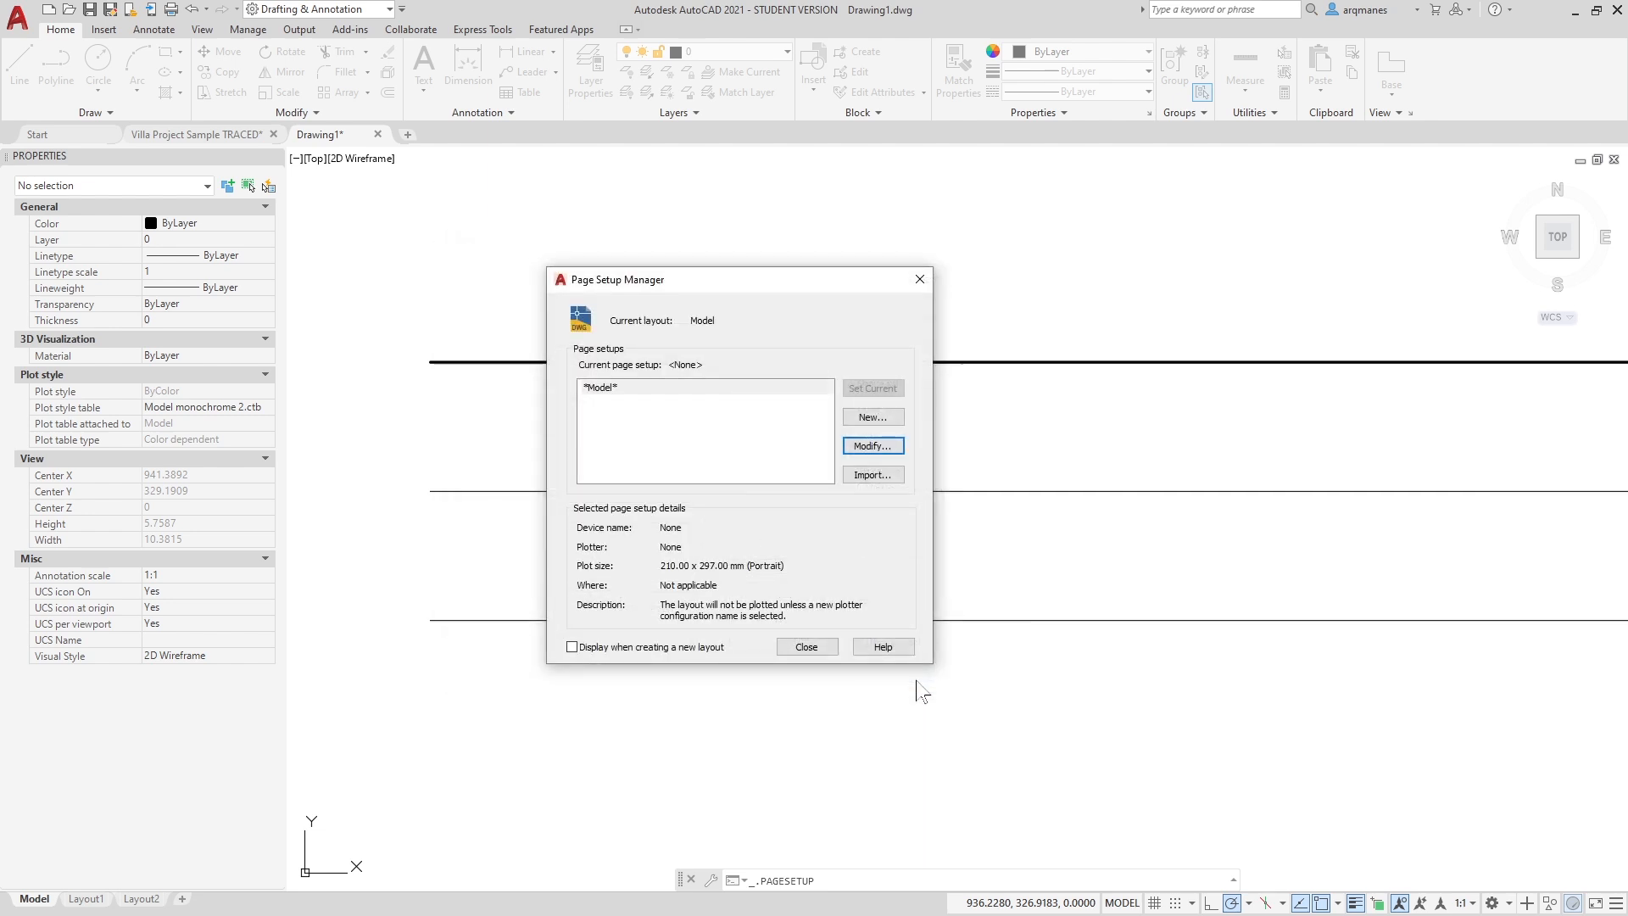
pyautogui.click(807, 647)
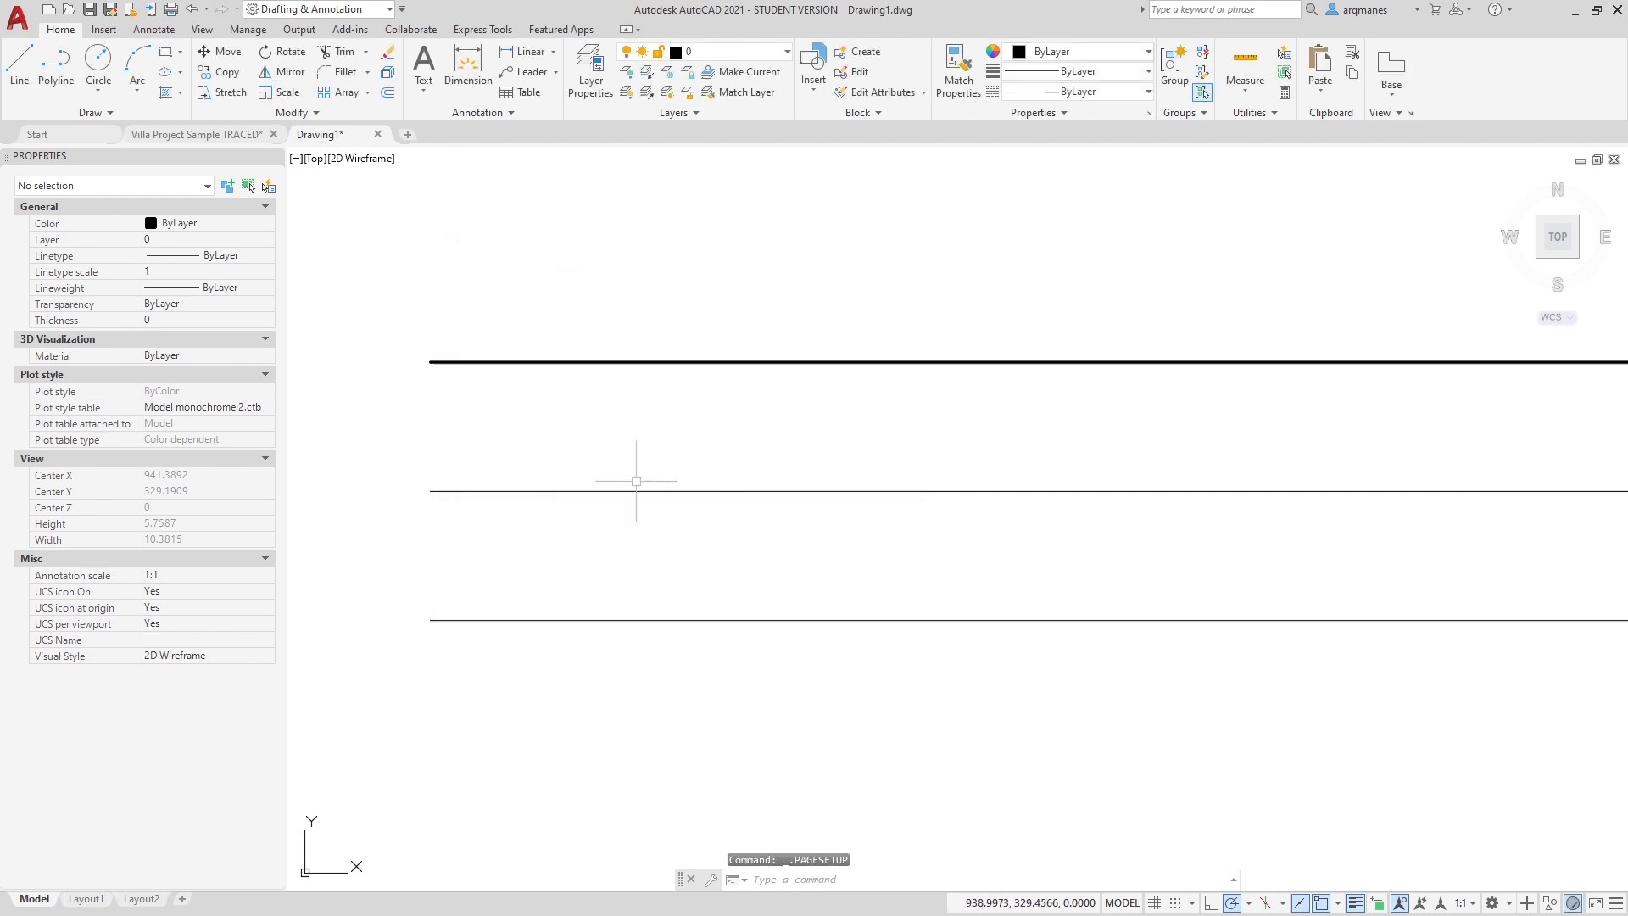
# Inspect the left ends of the three lines at several magnifications to compare their displayed lineweights.
pyautogui.scroll(2, 462, 355)
pyautogui.scroll(6, 463, 355)
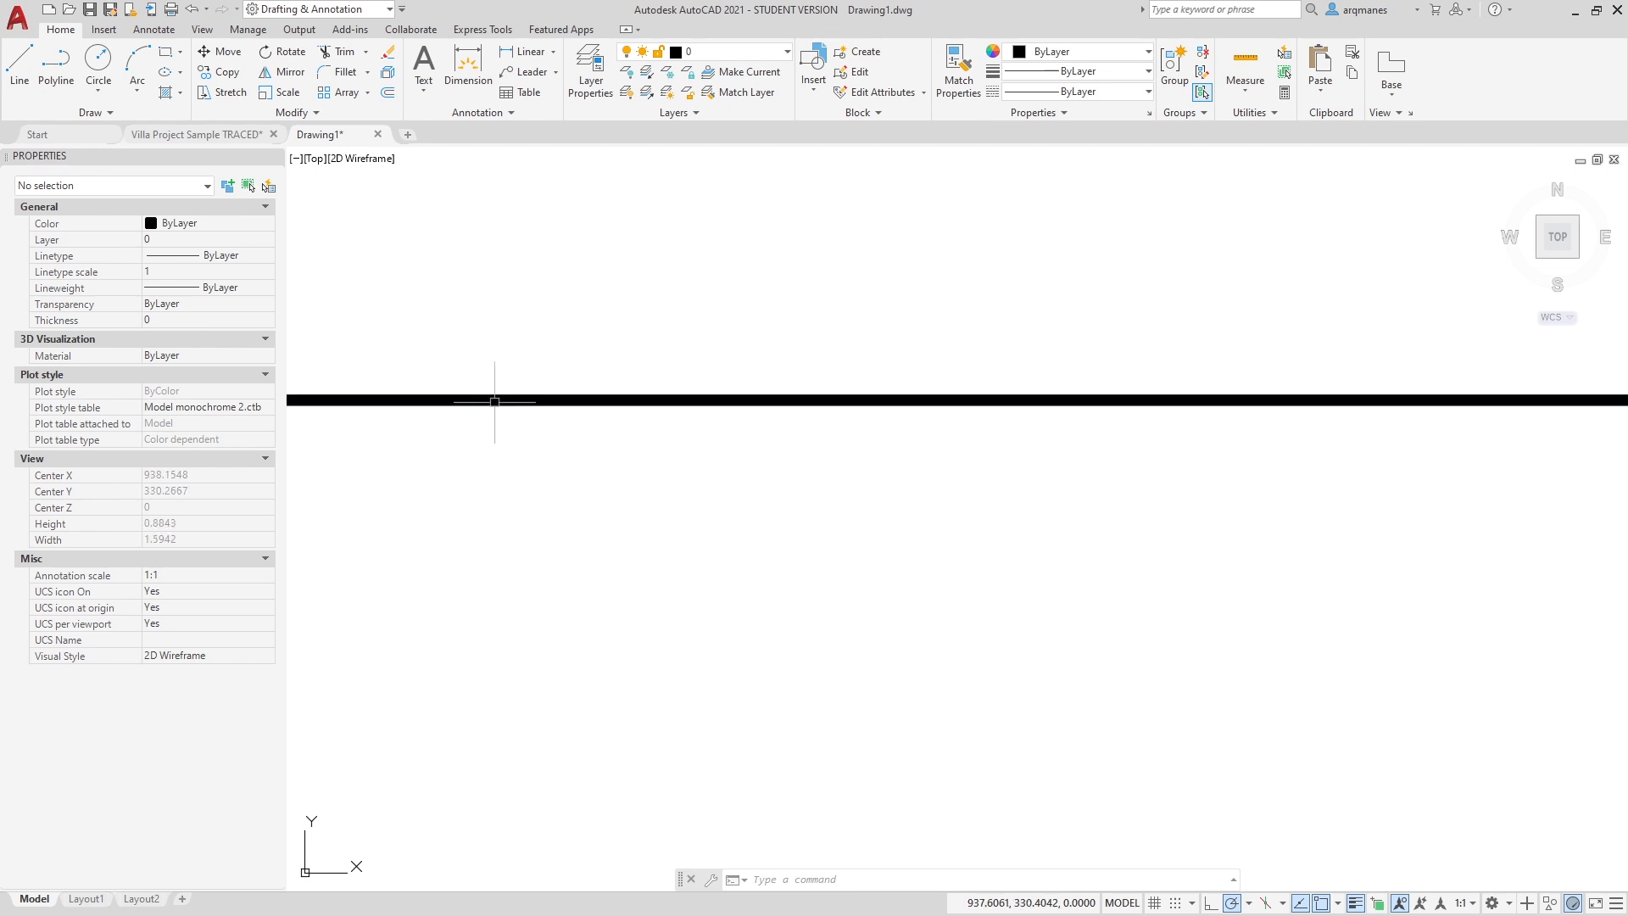
pyautogui.scroll(2, 662, 422)
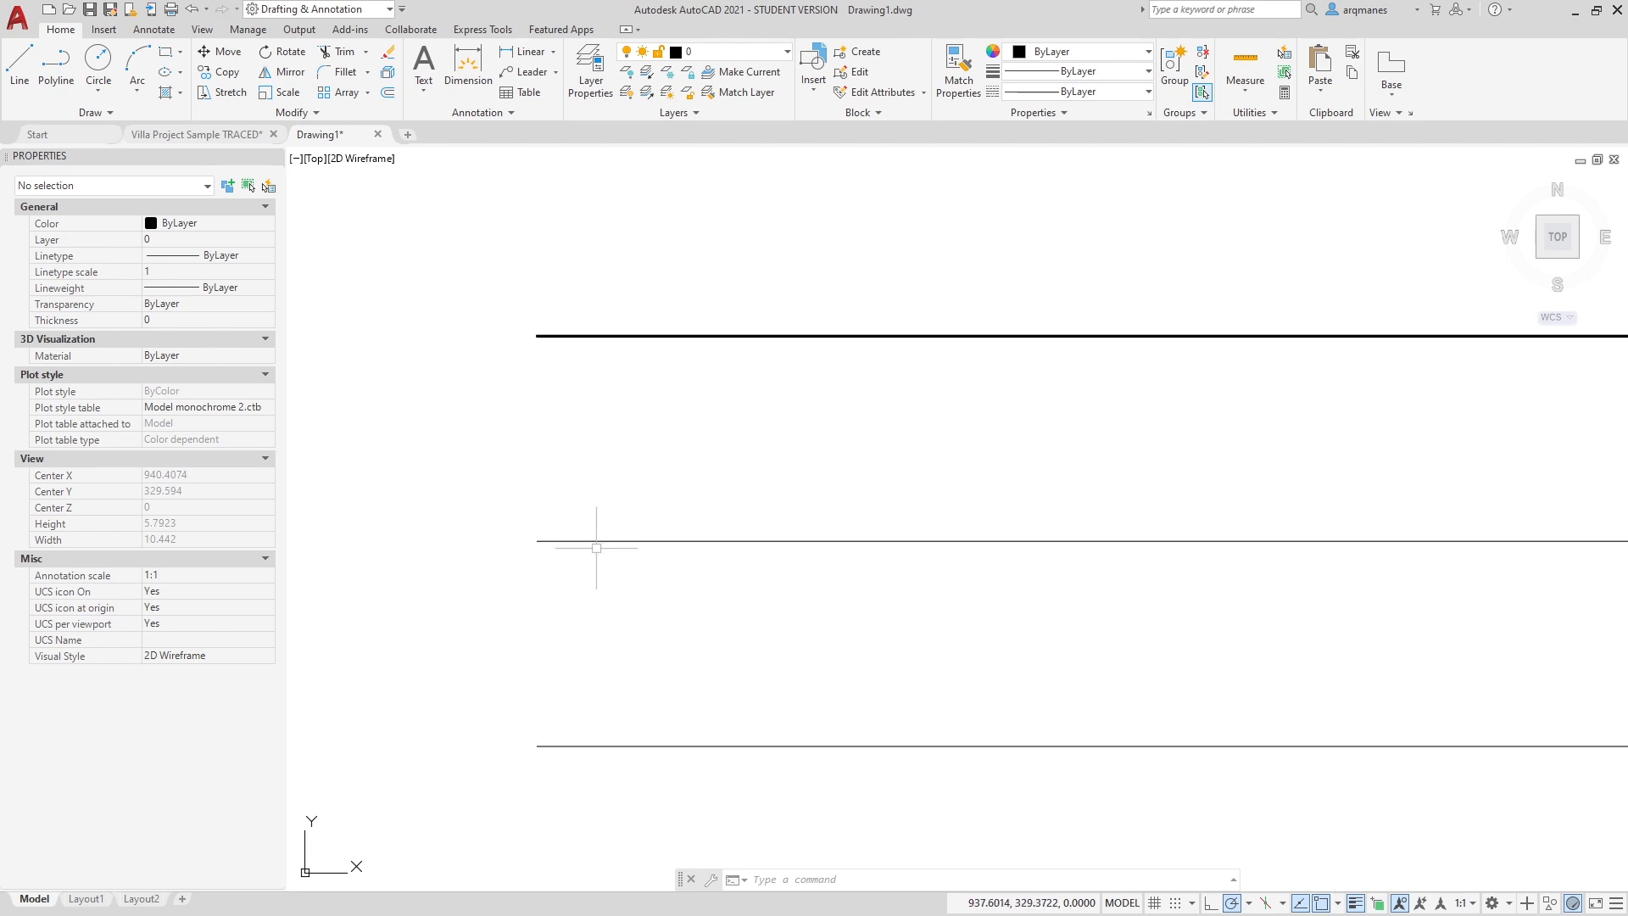
pyautogui.scroll(4, 596, 548)
pyautogui.scroll(-13, 442, 347)
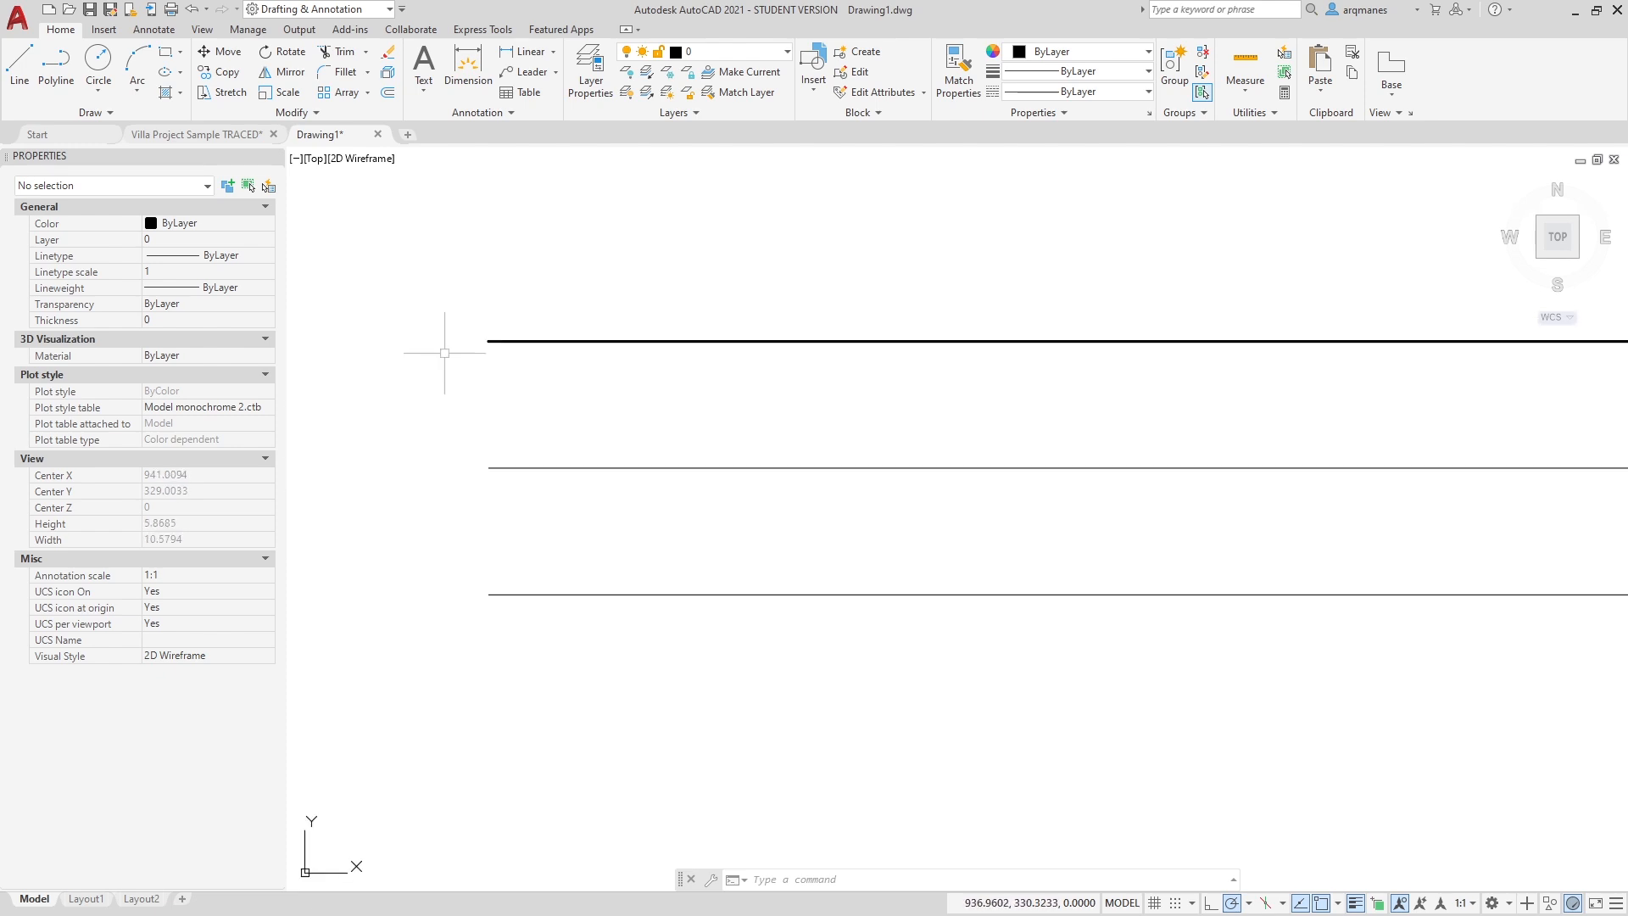
# Switch to the Villa Project Sample TRACED drawing and turn off its lineweight display around the kitchen and garden area.
pyautogui.click(162, 134)
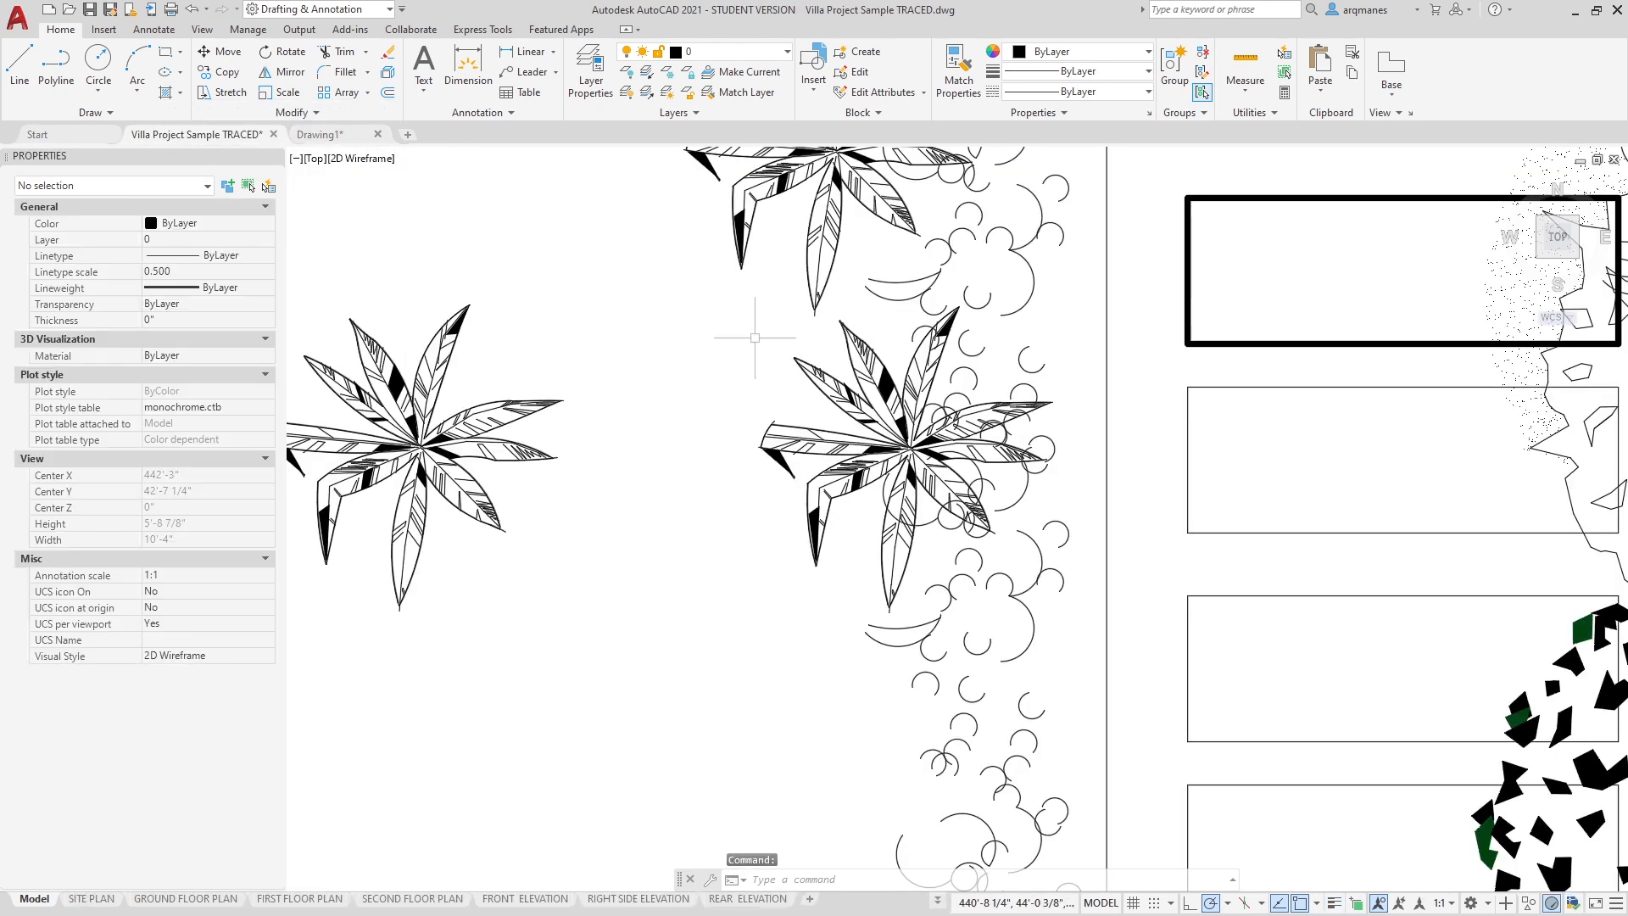
pyautogui.moveTo(700, 415); pyautogui.dragTo(835, 404, button='middle')
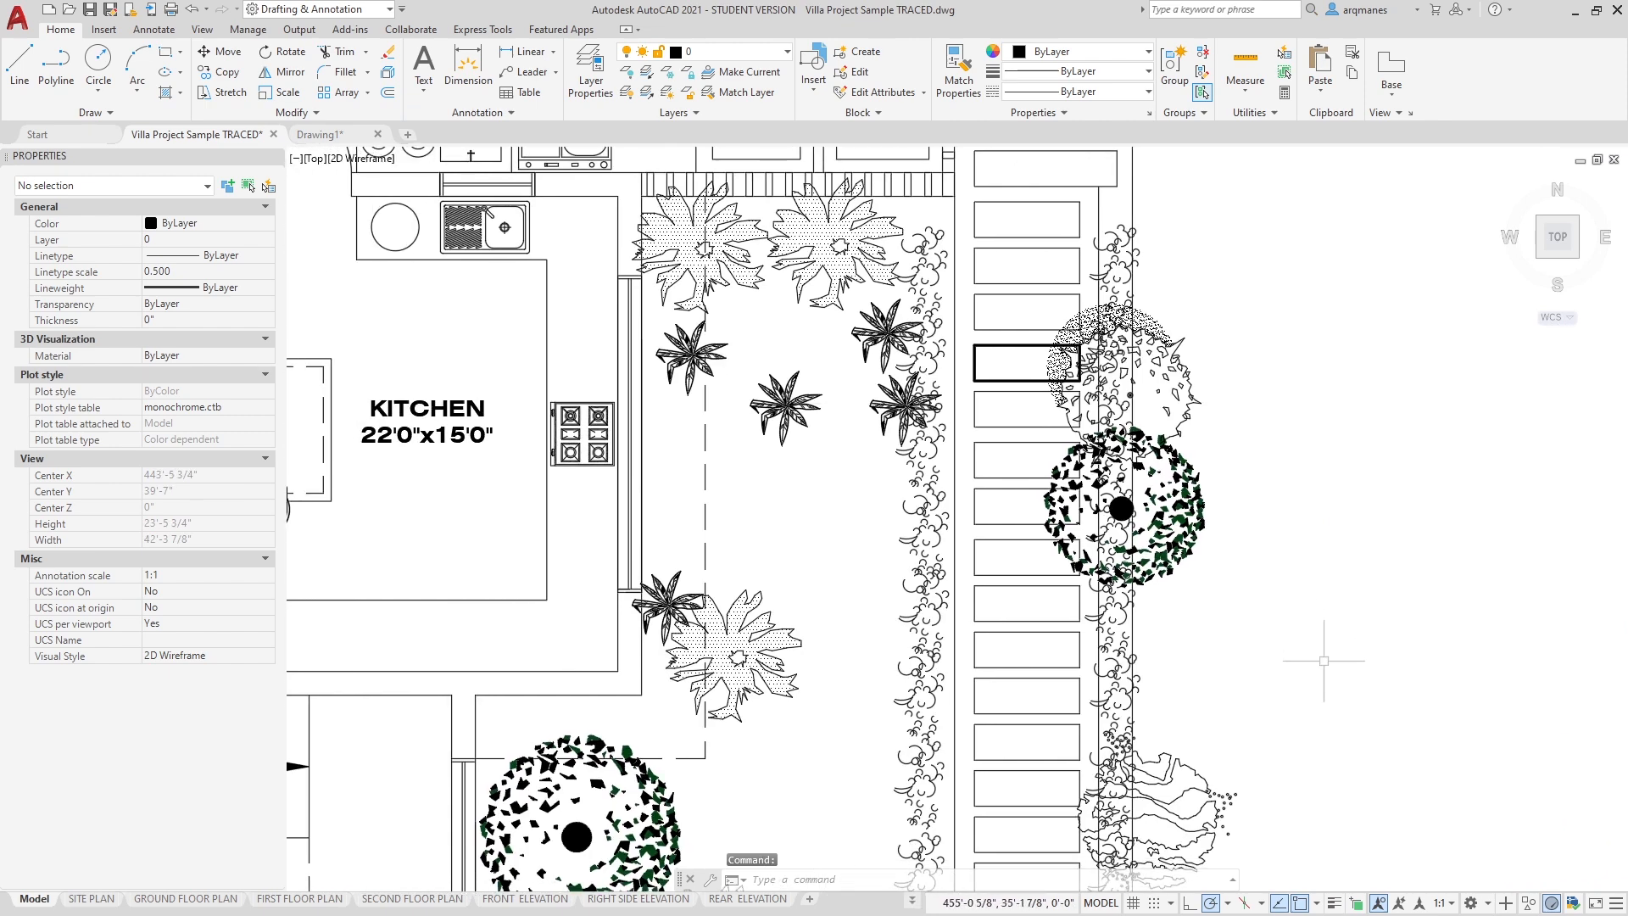
pyautogui.scroll(8, 1028, 364)
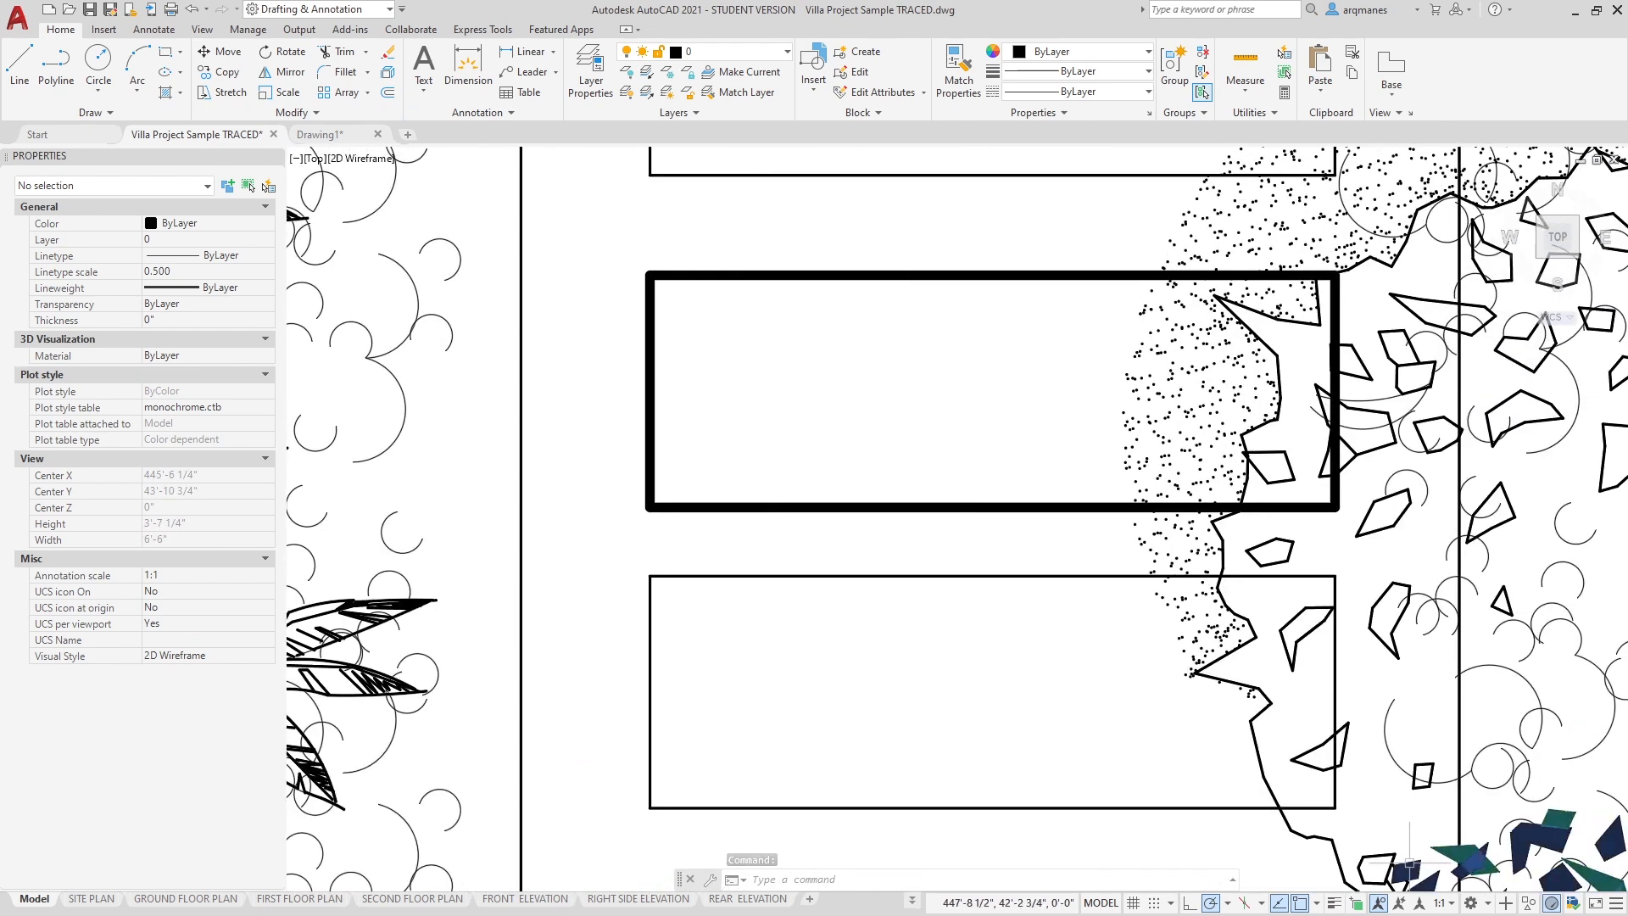
pyautogui.click(1334, 902)
pyautogui.moveTo(670, 674); pyautogui.dragTo(900, 551, button='middle')
pyautogui.scroll(-4, 804, 461)
pyautogui.scroll(-1, 775, 460)
pyautogui.moveTo(753, 455)
pyautogui.mouseDown(button='middle')
pyautogui.moveTo(922, 429)
pyautogui.moveTo(1021, 445)
pyautogui.mouseUp(button='middle')
pyautogui.scroll(-2, 922, 426)
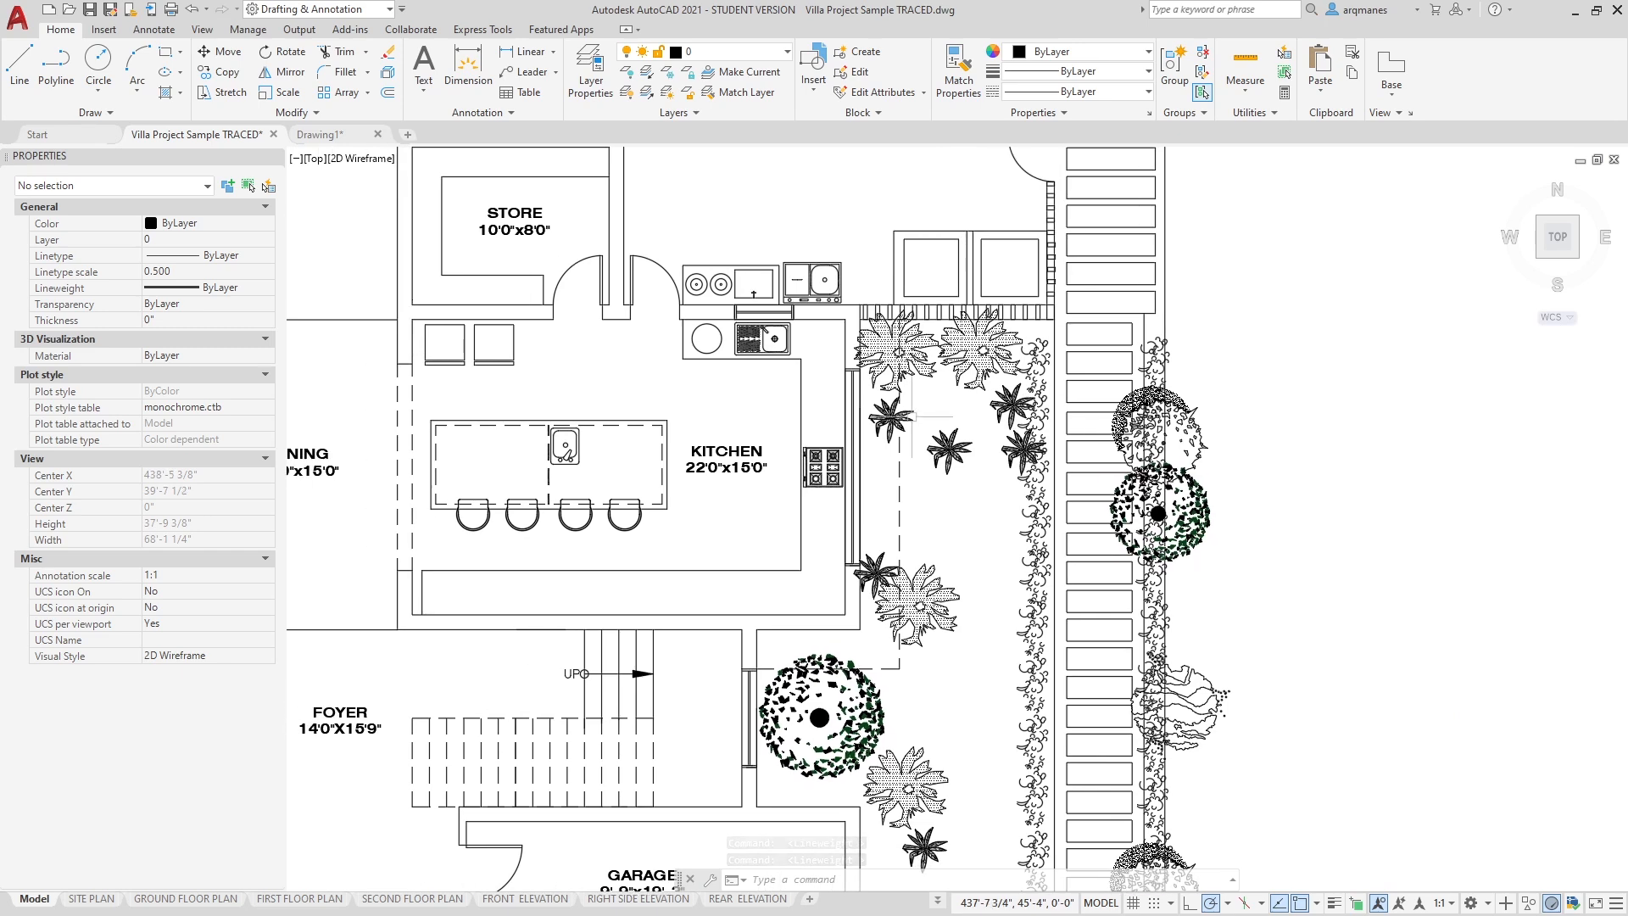
# Assign the Model monochrome 2.ctb plot style table to the Model page setup only, not to all layouts, and regenerate the drawing.
pyautogui.rightClick(36, 903)
pyautogui.click(121, 819)
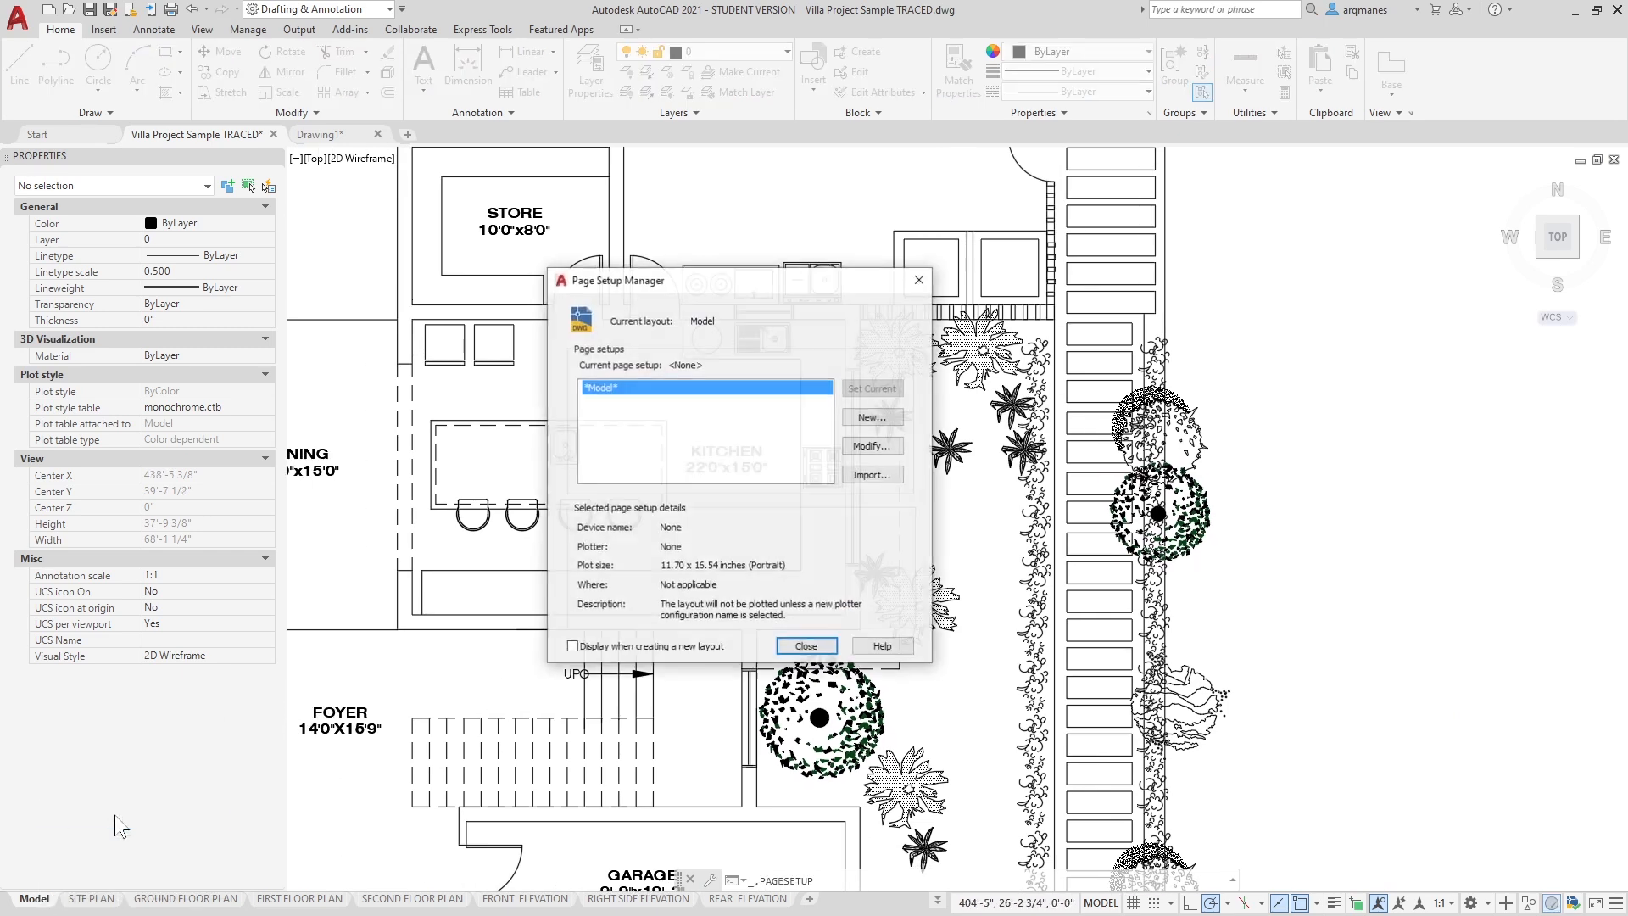
pyautogui.click(888, 446)
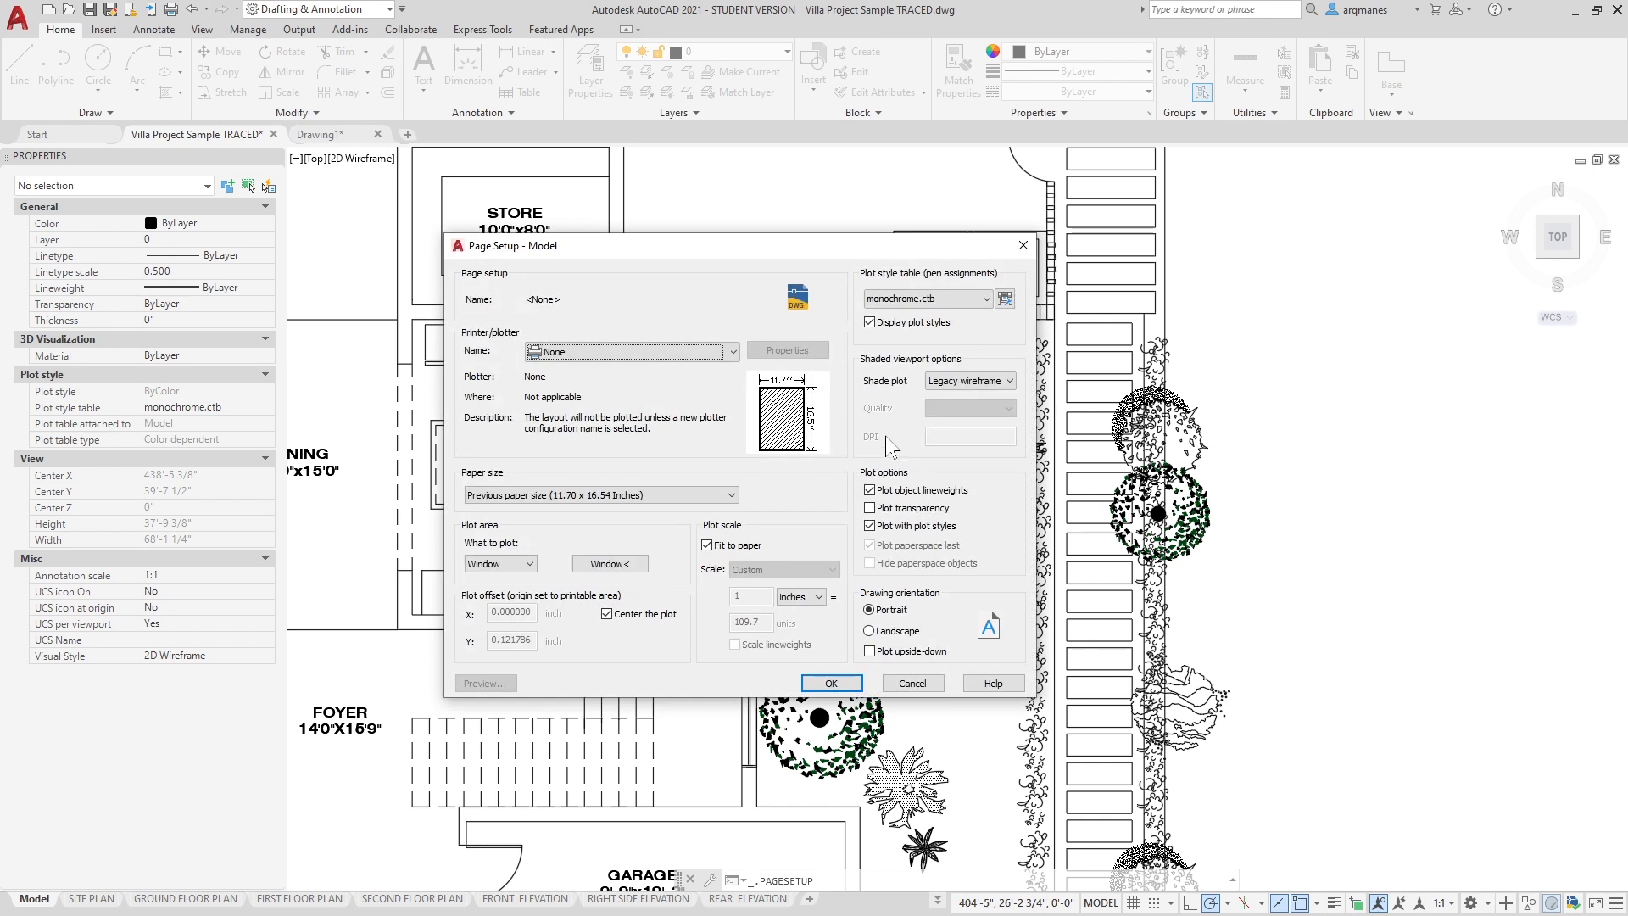
pyautogui.click(987, 299)
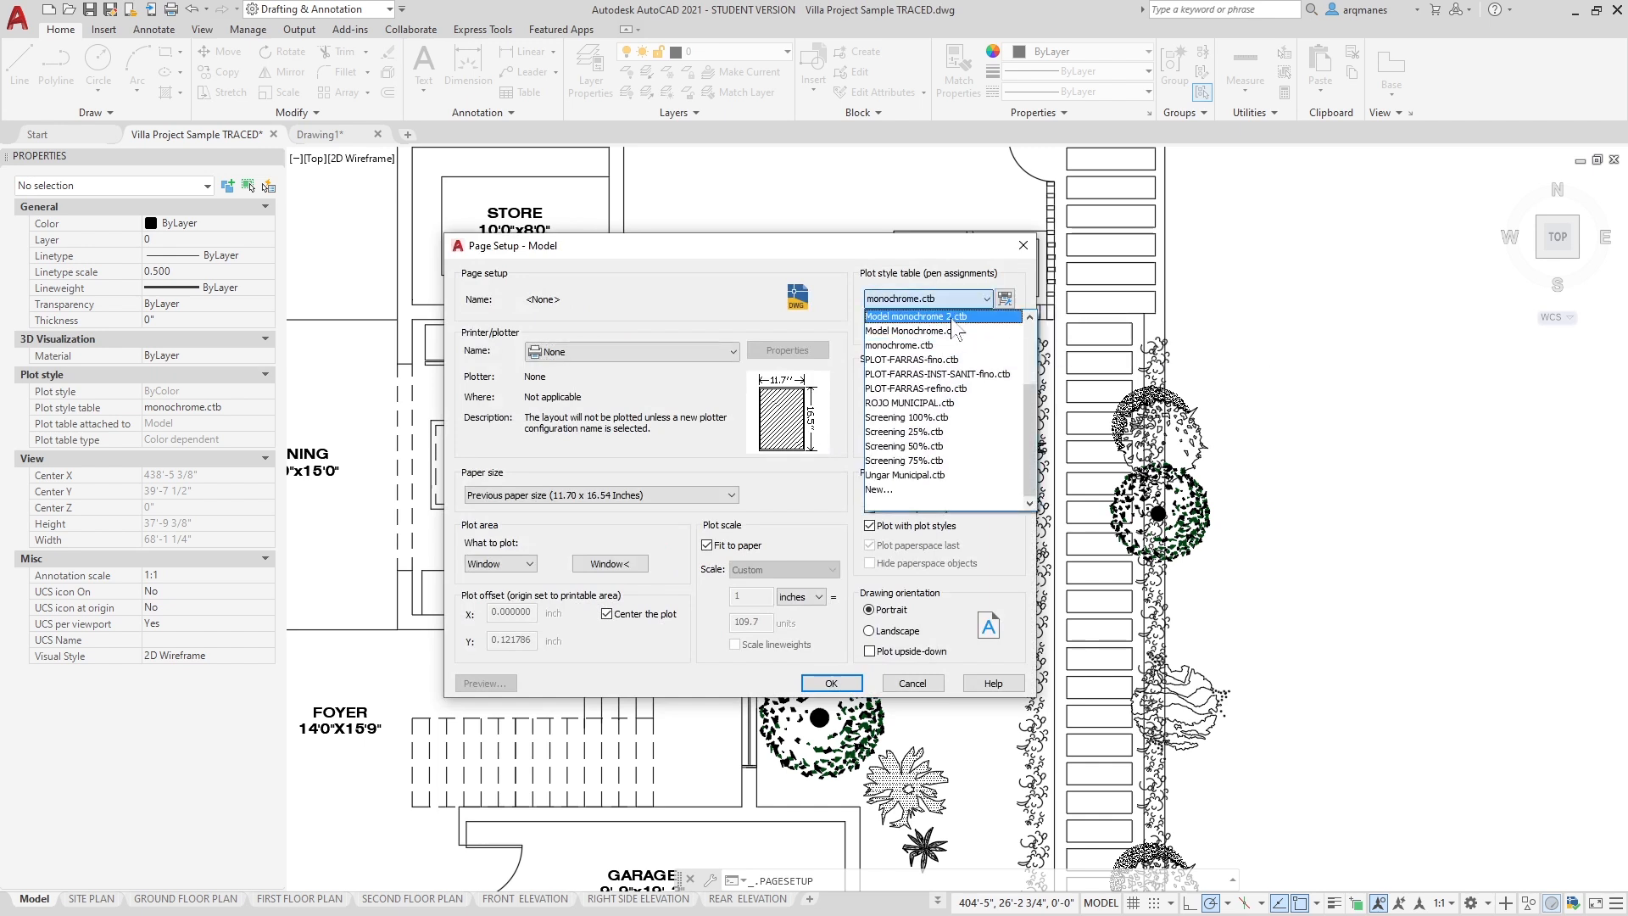
pyautogui.click(954, 317)
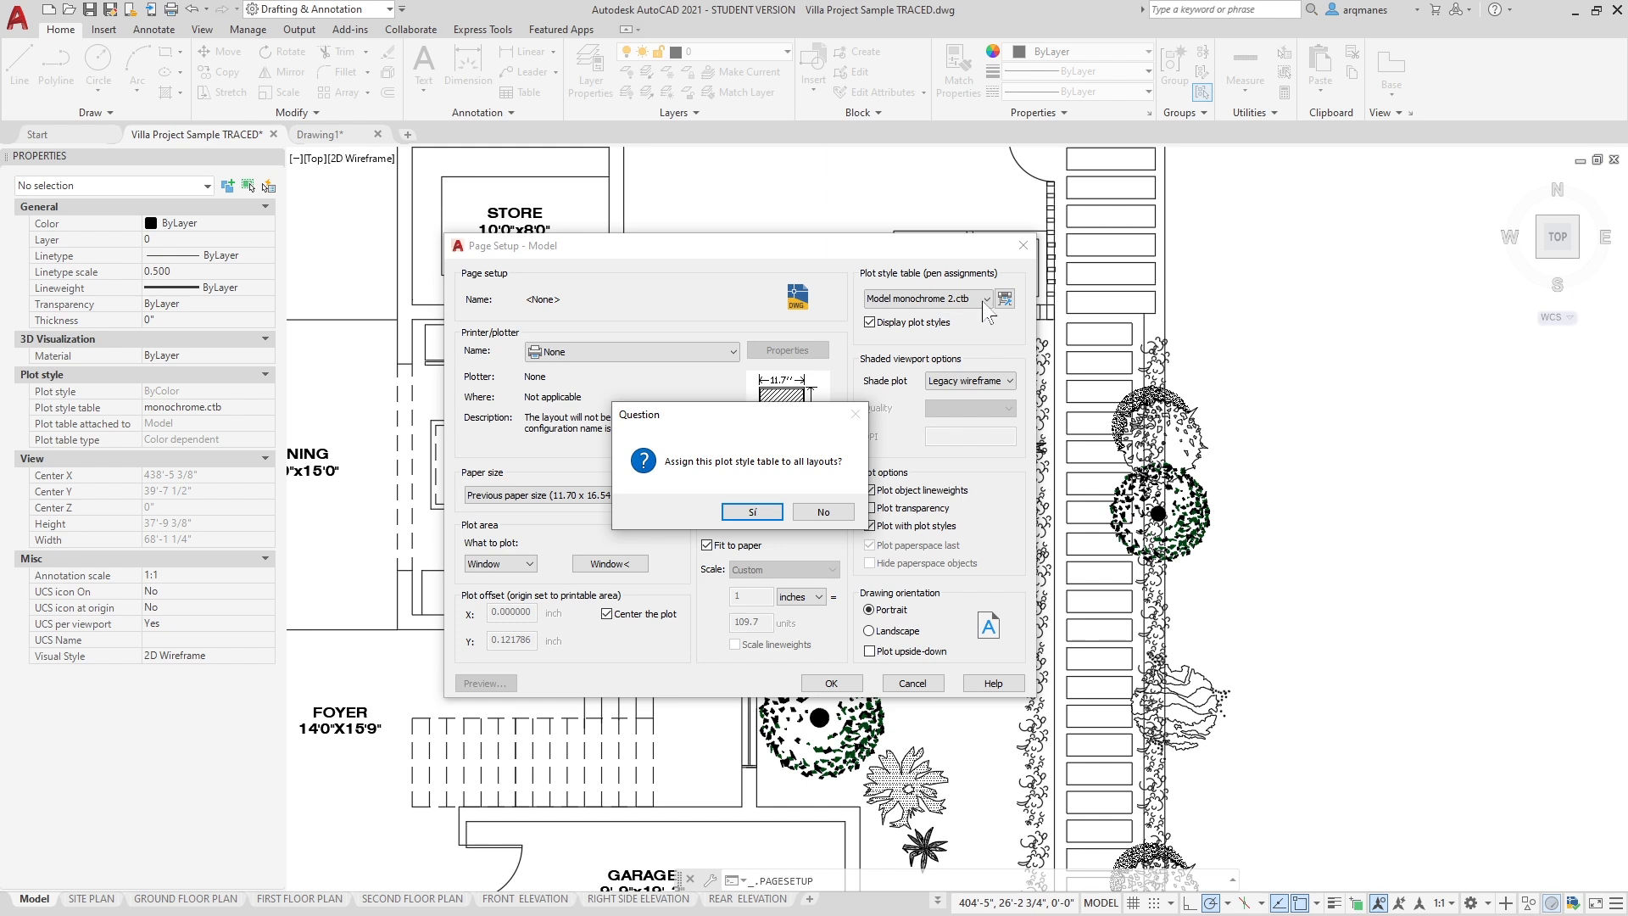
pyautogui.click(837, 515)
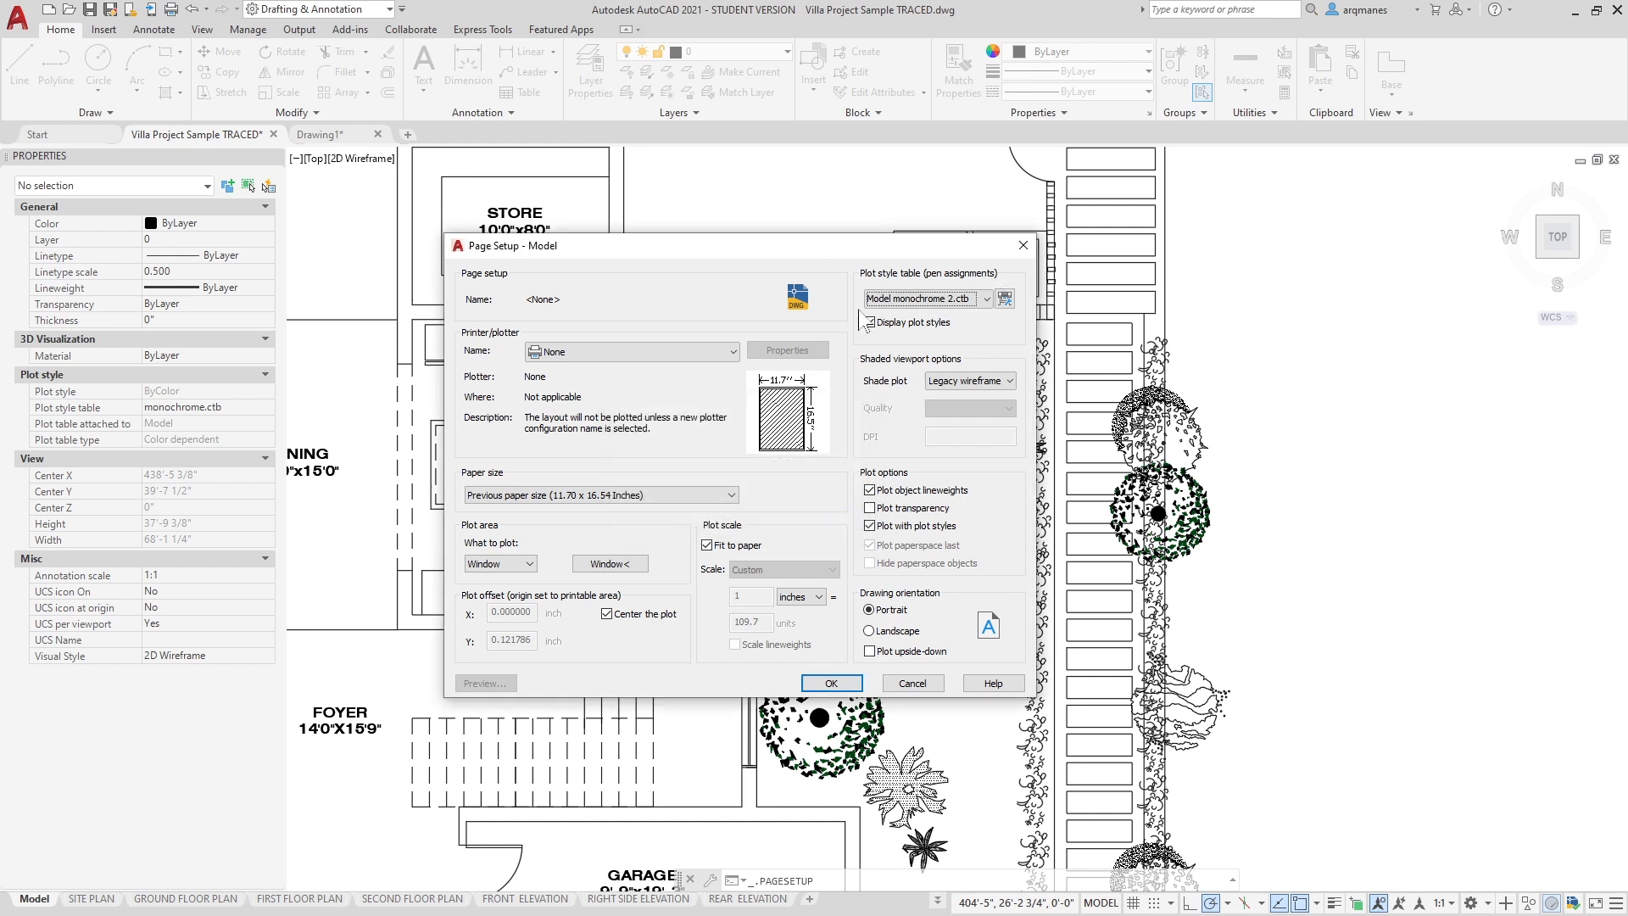
pyautogui.click(830, 683)
pyautogui.click(840, 676)
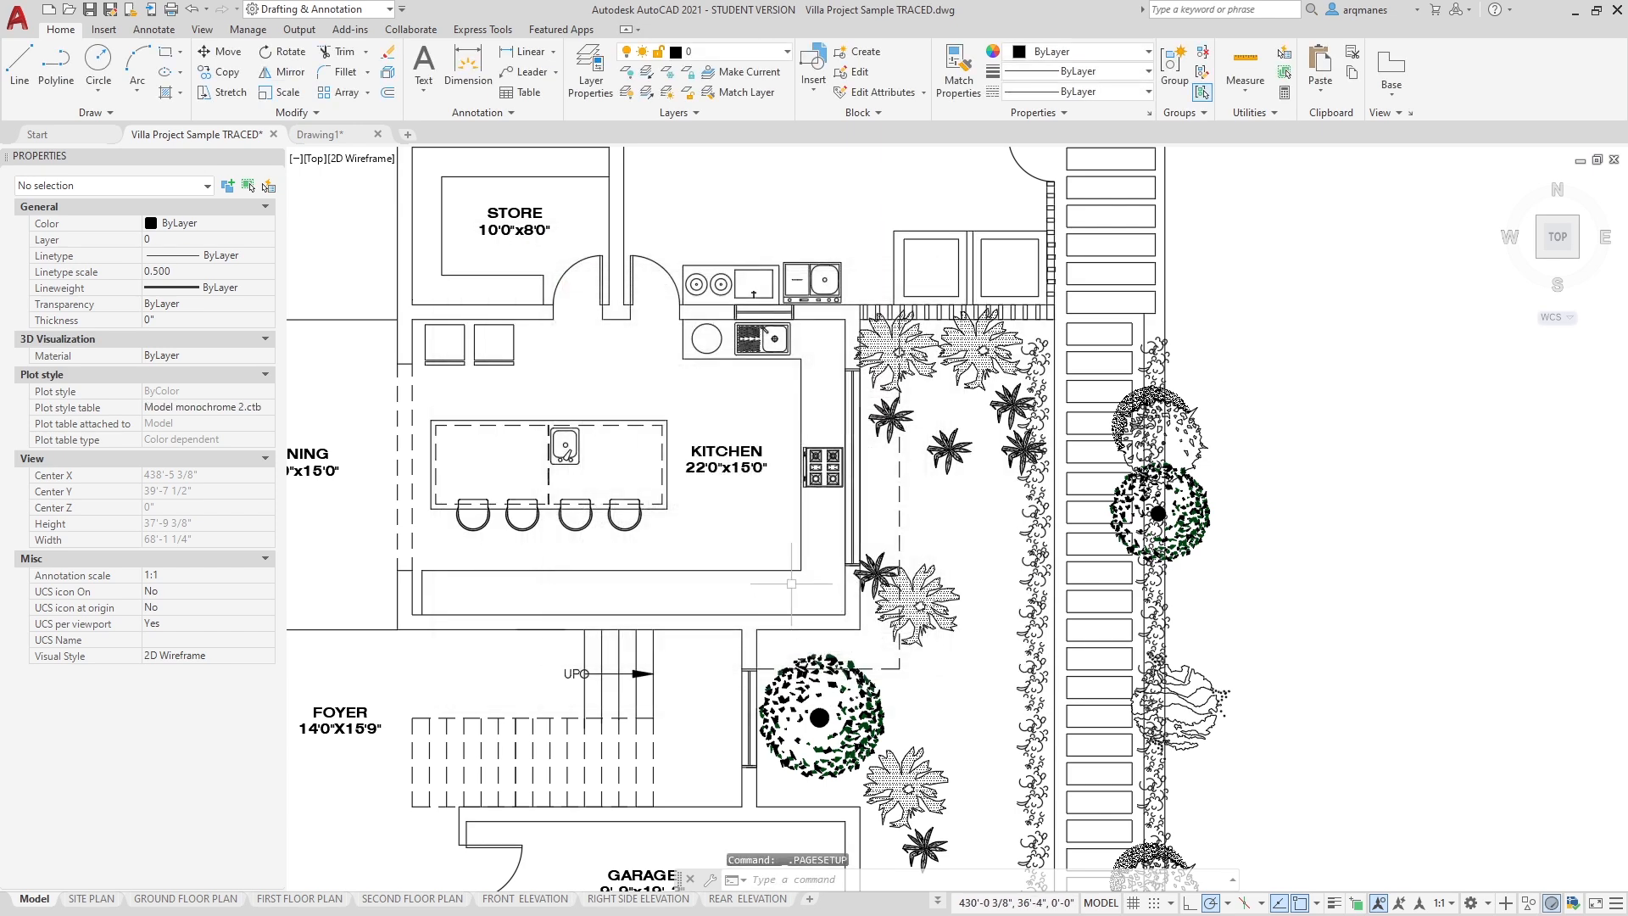
pyautogui.write('re')
pyautogui.press('Return')
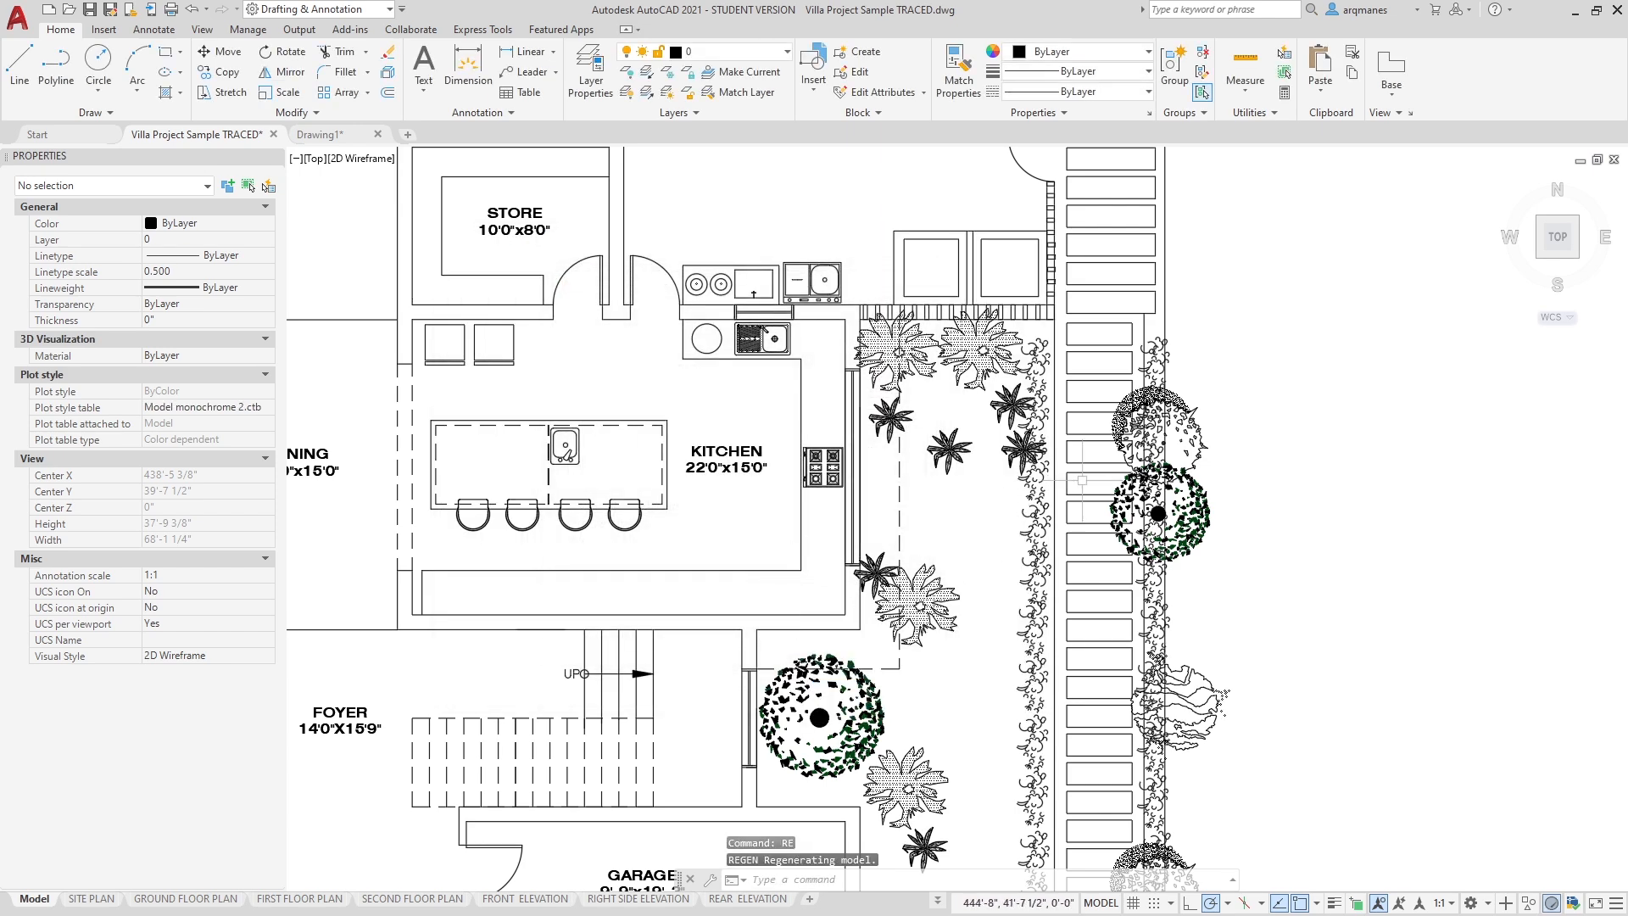
# Turn on the lineweight display while viewing the rectangular paving slabs beside the garden.
pyautogui.scroll(5, 1114, 486)
pyautogui.scroll(2, 1113, 486)
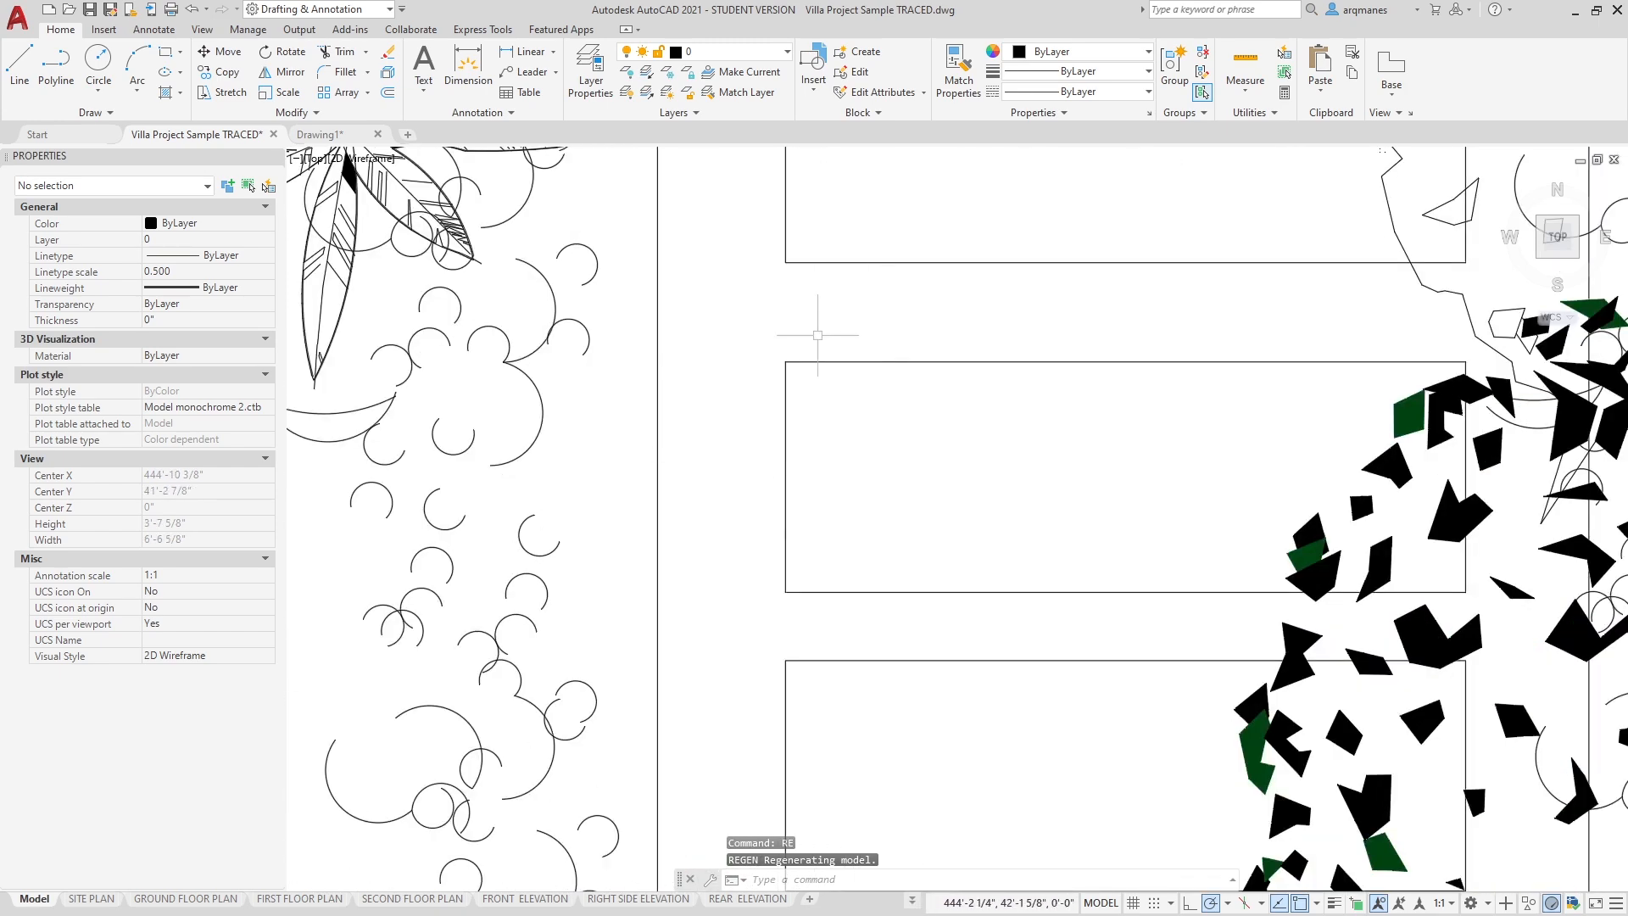
pyautogui.scroll(-1, 829, 334)
pyautogui.scroll(-2, 812, 346)
pyautogui.scroll(6, 813, 347)
pyautogui.scroll(-4, 832, 370)
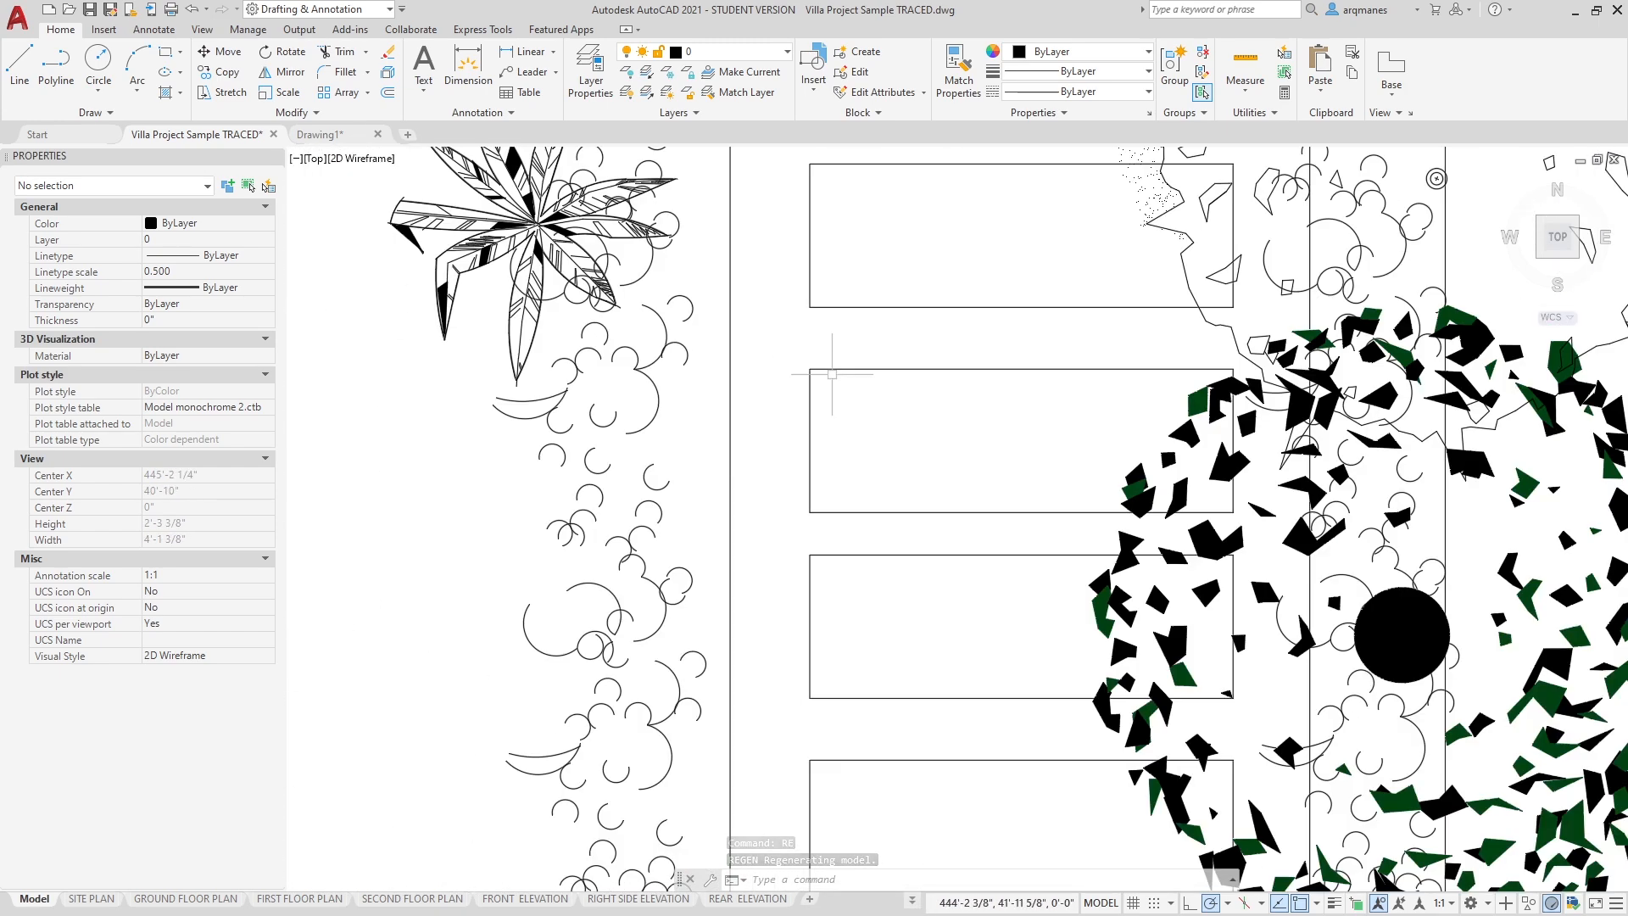
pyautogui.click(1333, 904)
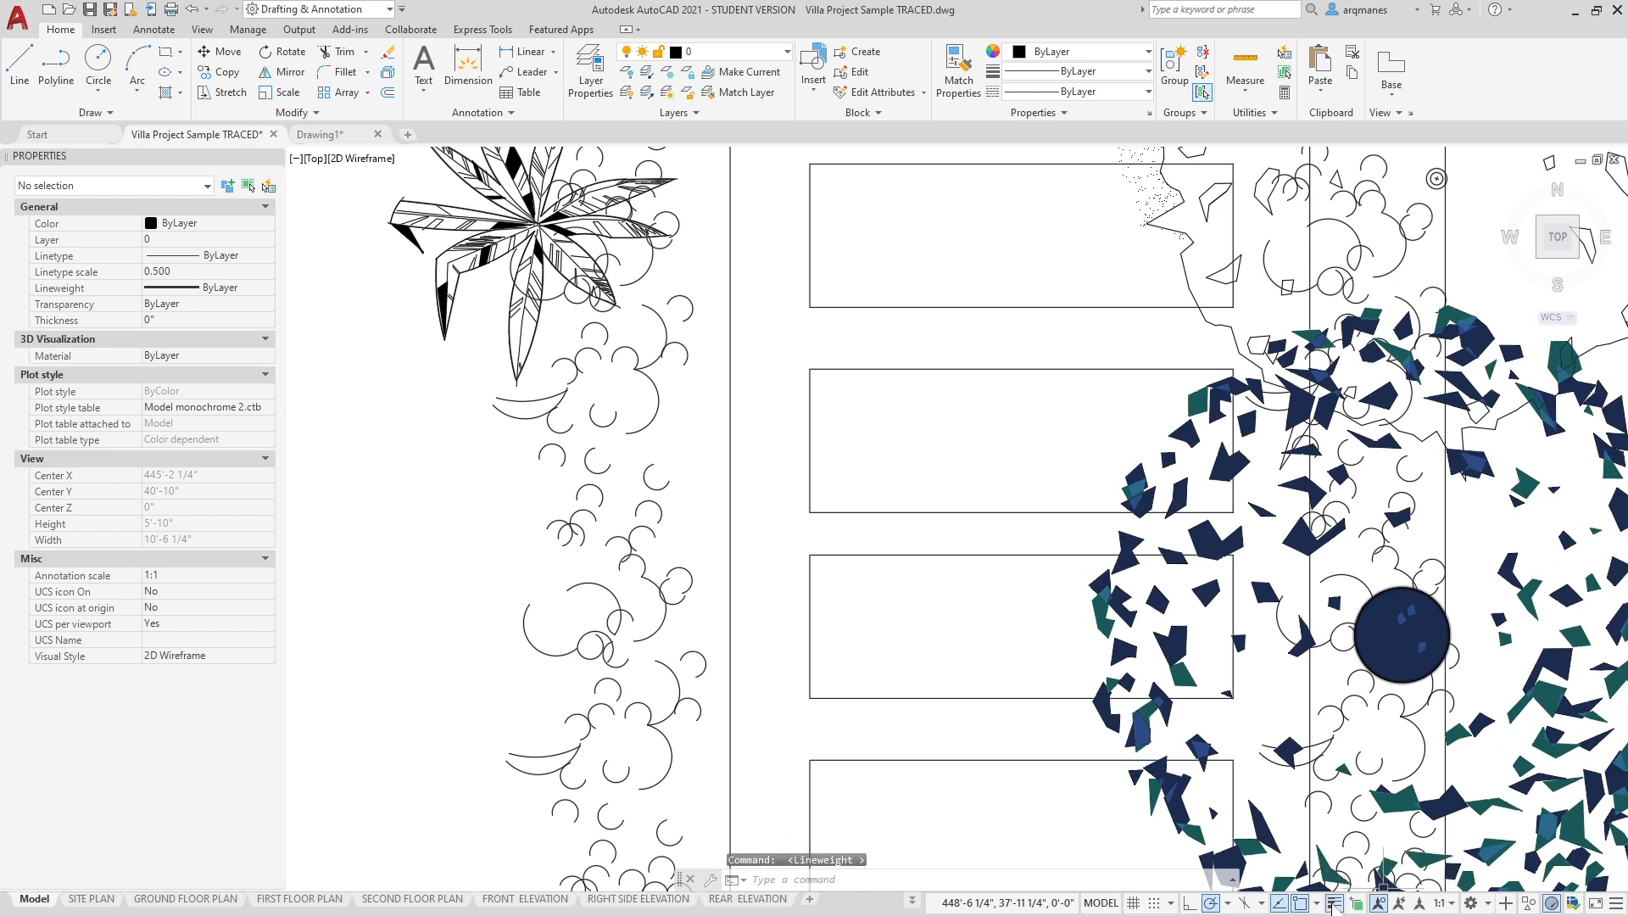
# Examine the displayed lineweights of the paving slabs and the villa's wall lines up close and across the whole site plan.
pyautogui.scroll(6, 822, 519)
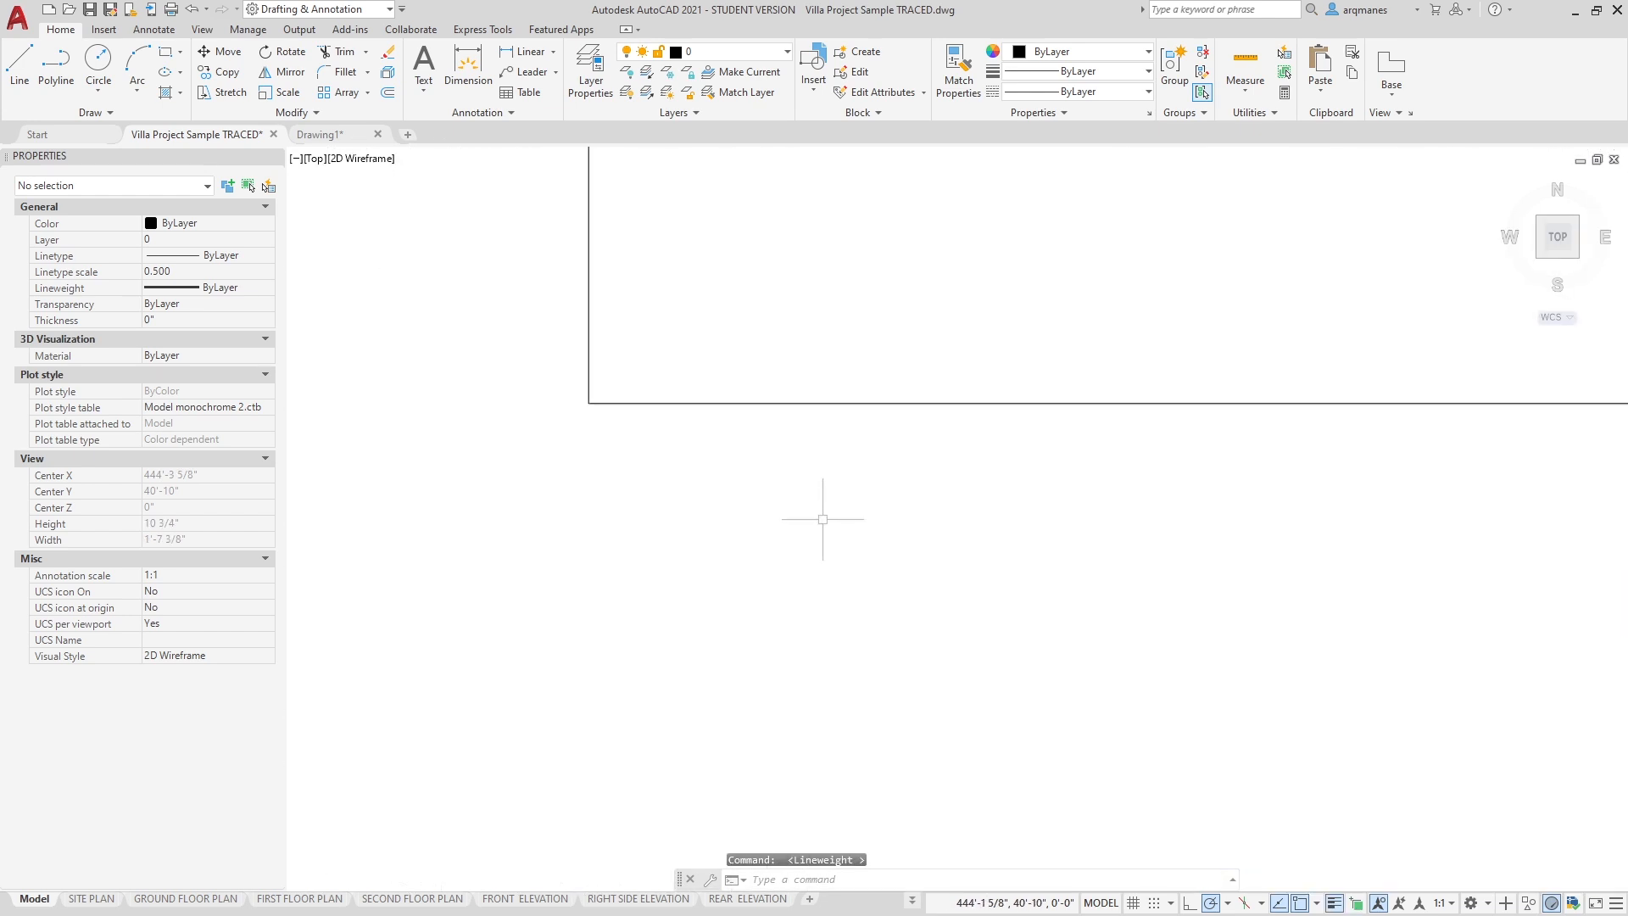
pyautogui.scroll(-6, 823, 520)
pyautogui.scroll(-5, 810, 473)
pyautogui.moveTo(695, 462)
pyautogui.mouseDown(button='middle')
pyautogui.moveTo(711, 448)
pyautogui.moveTo(1257, 449)
pyautogui.mouseUp(button='middle')
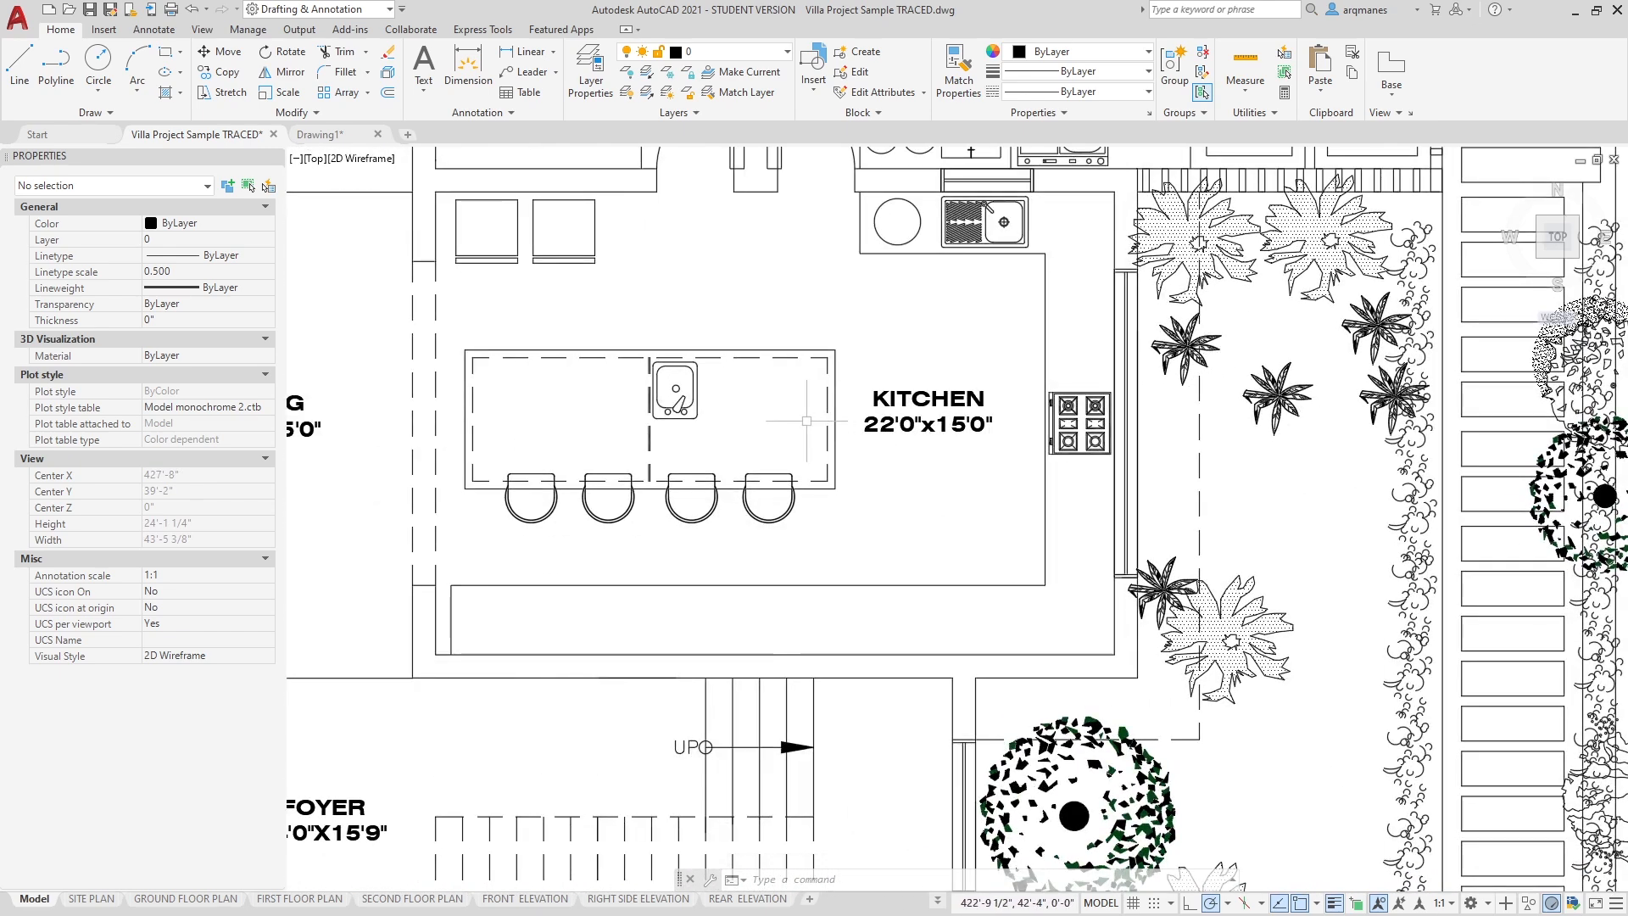
pyautogui.moveTo(797, 422); pyautogui.dragTo(958, 374, button='middle')
pyautogui.scroll(8, 646, 550)
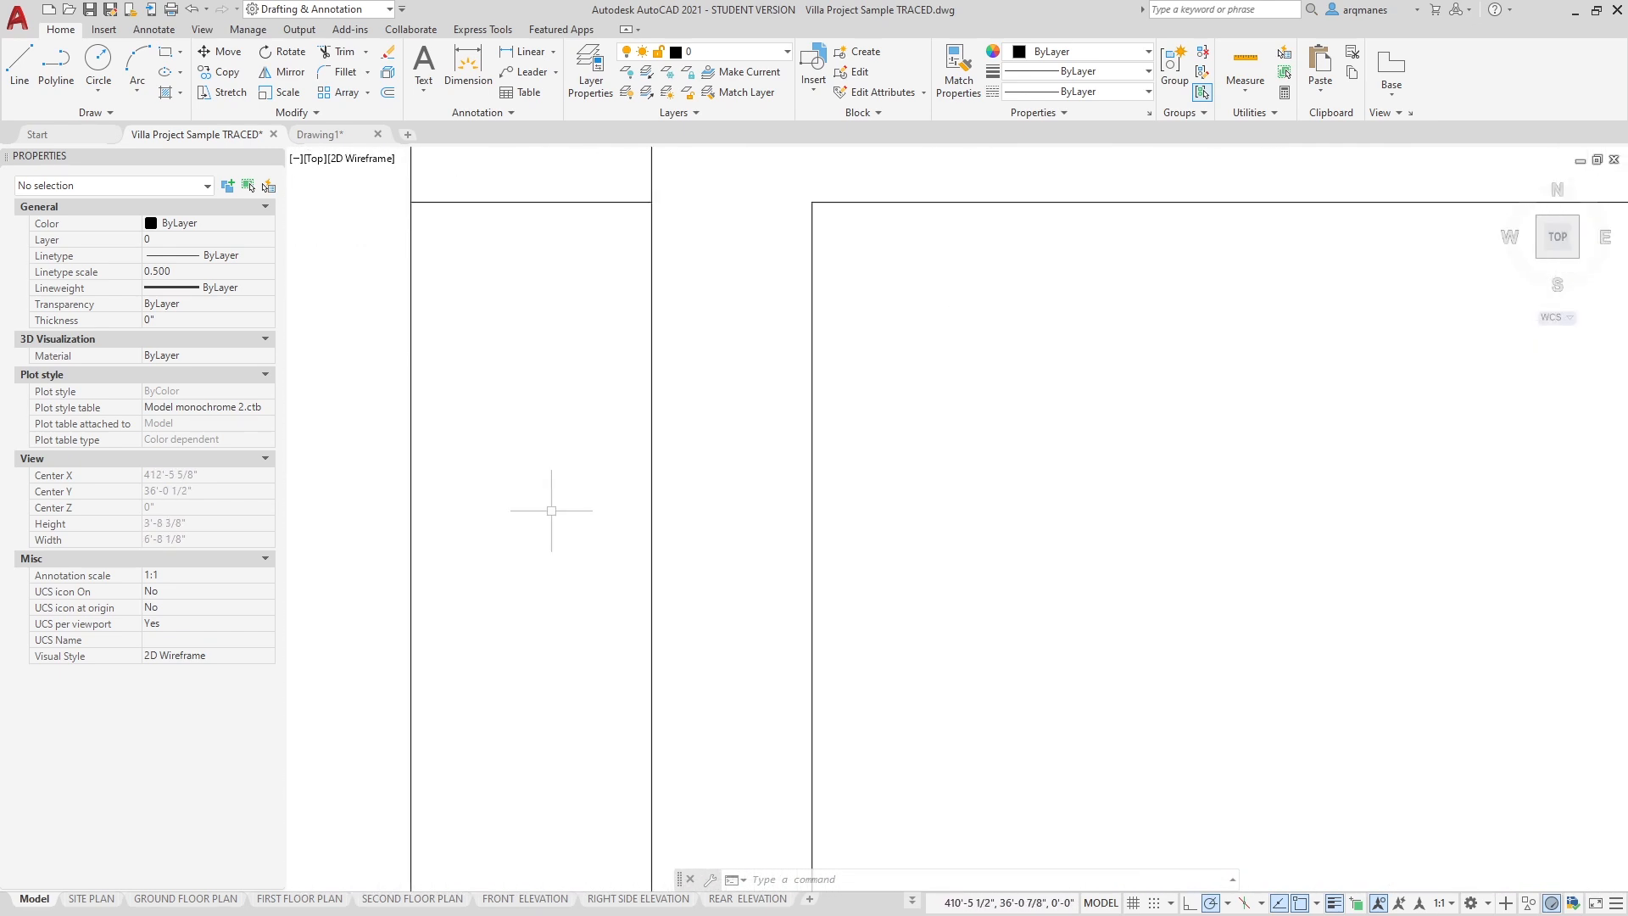
pyautogui.scroll(-5, 642, 496)
pyautogui.scroll(15, 697, 370)
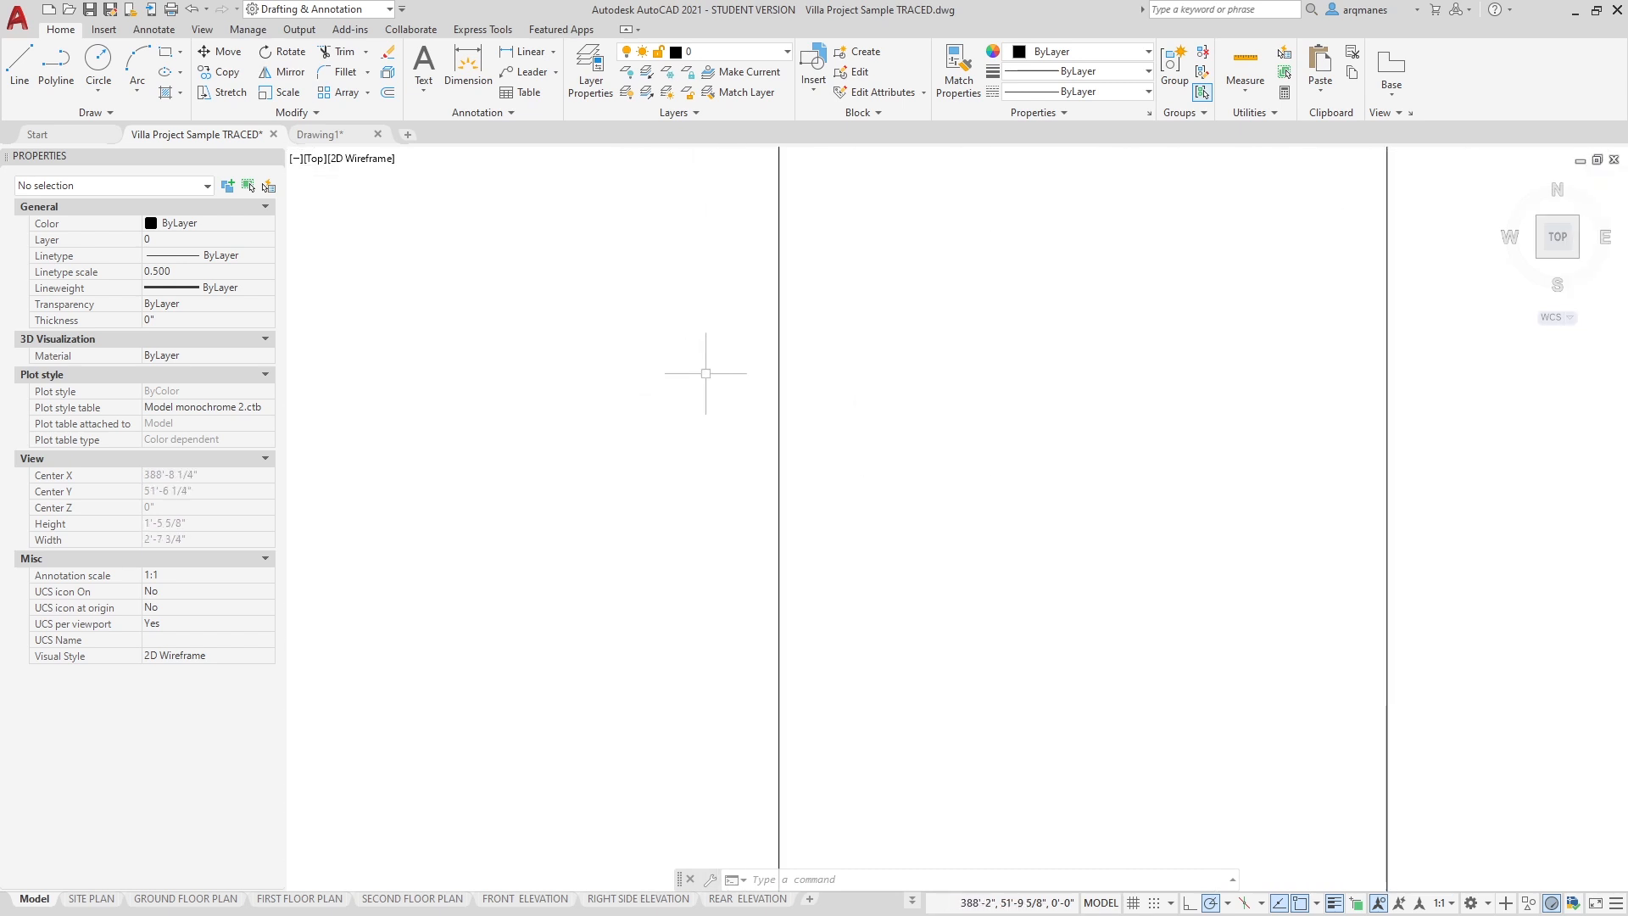
pyautogui.scroll(-4, 625, 429)
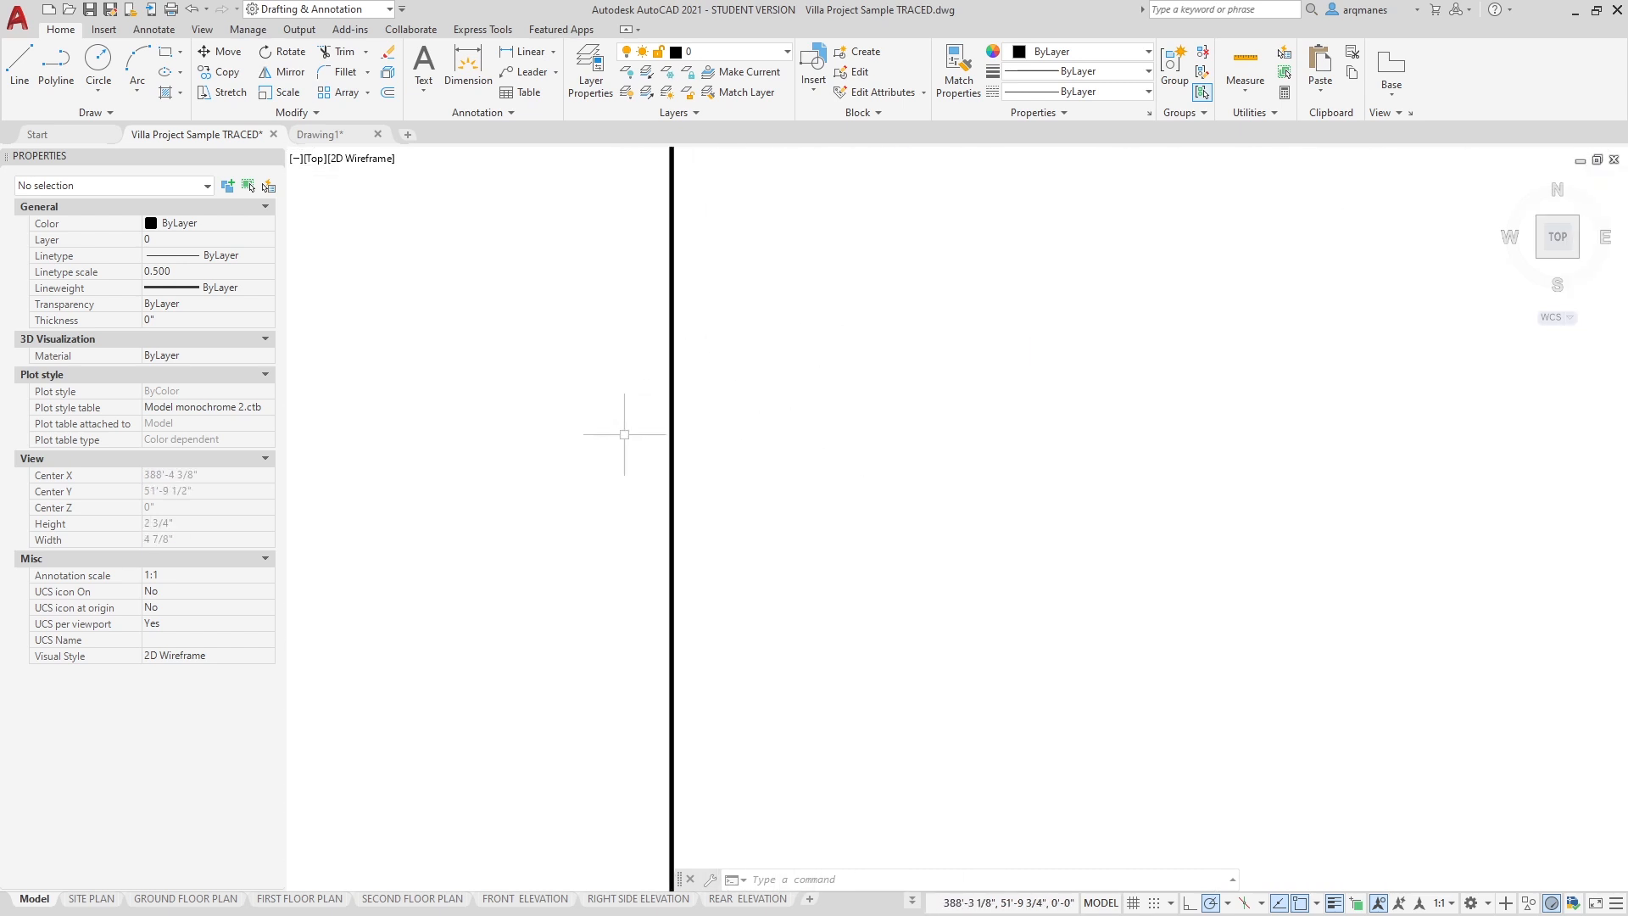
pyautogui.scroll(-4, 624, 435)
pyautogui.scroll(4, 670, 407)
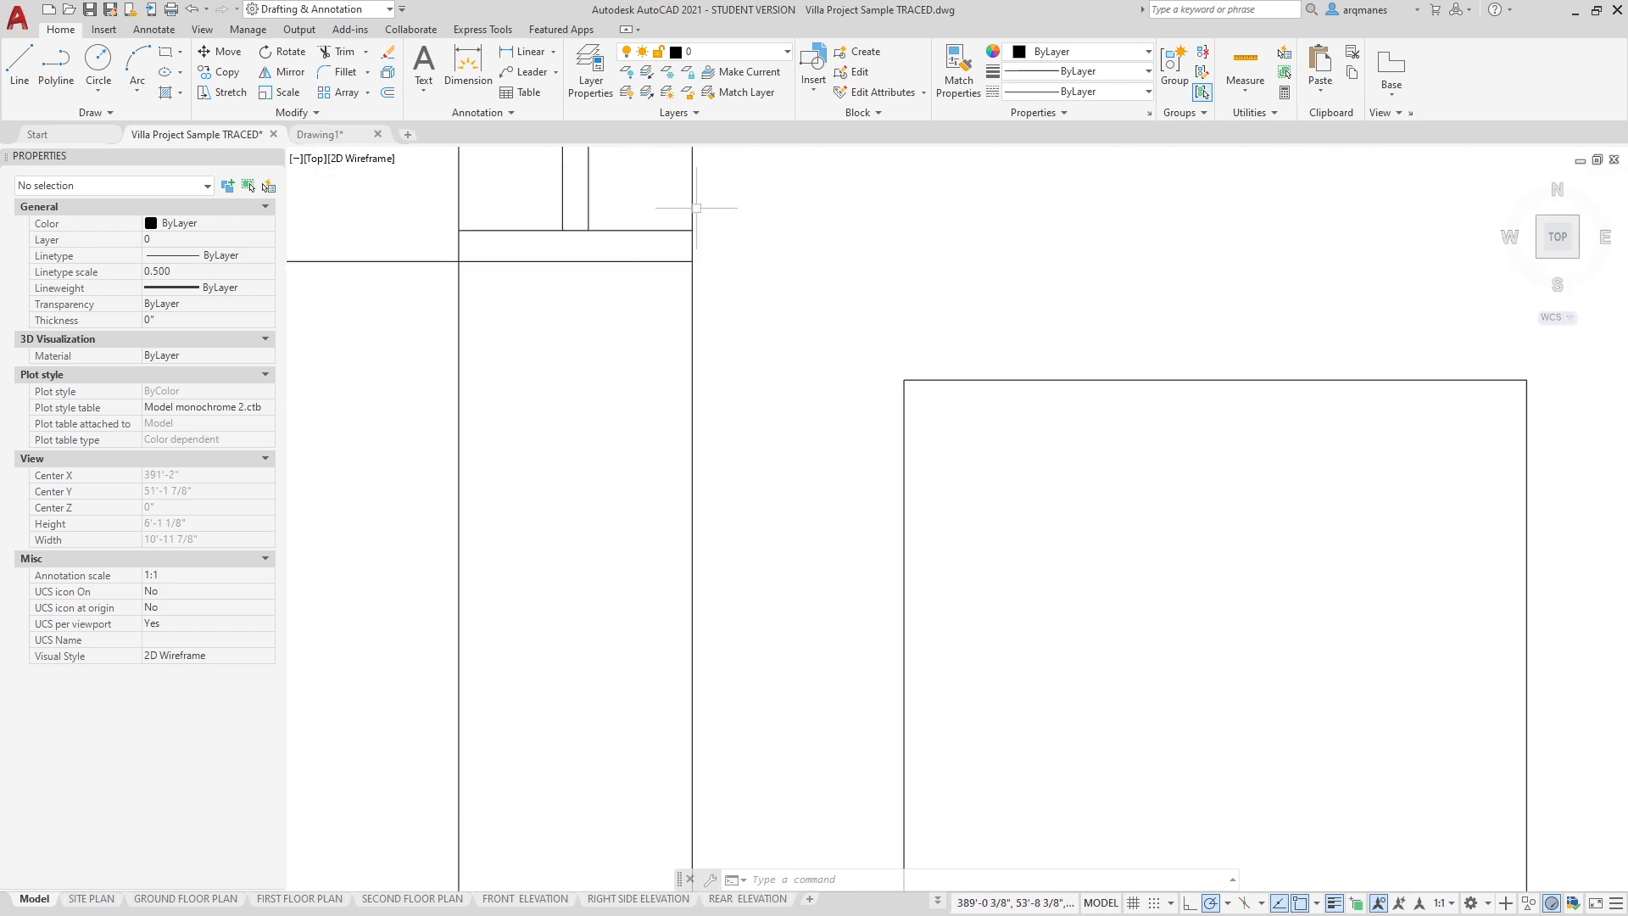
pyautogui.scroll(6, 690, 682)
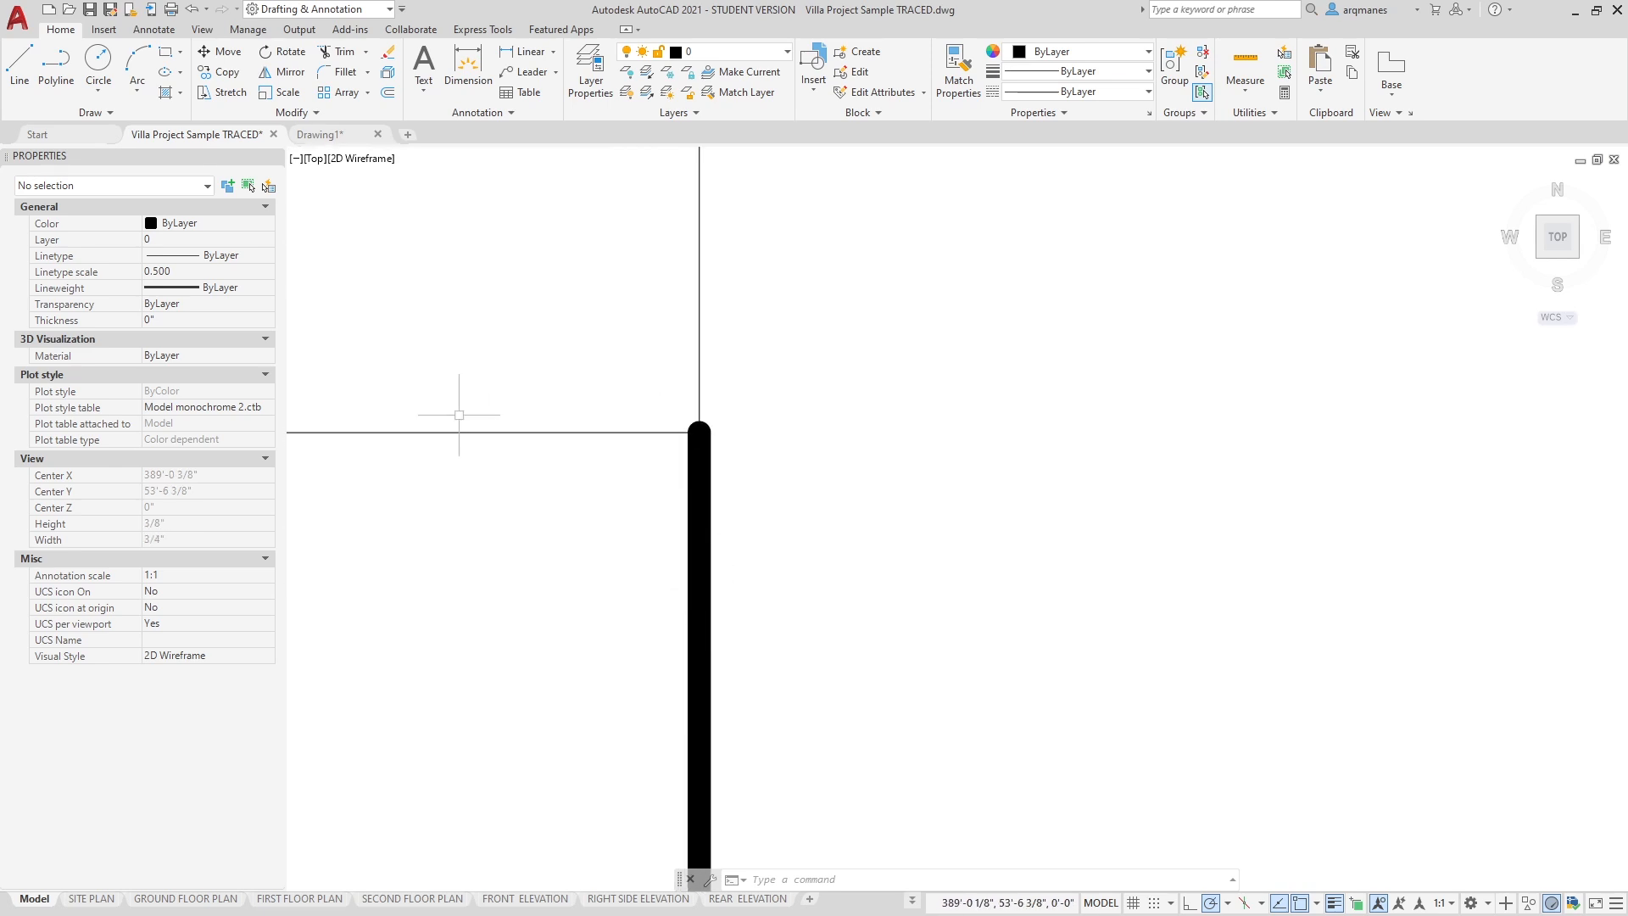
pyautogui.scroll(-20, 848, 331)
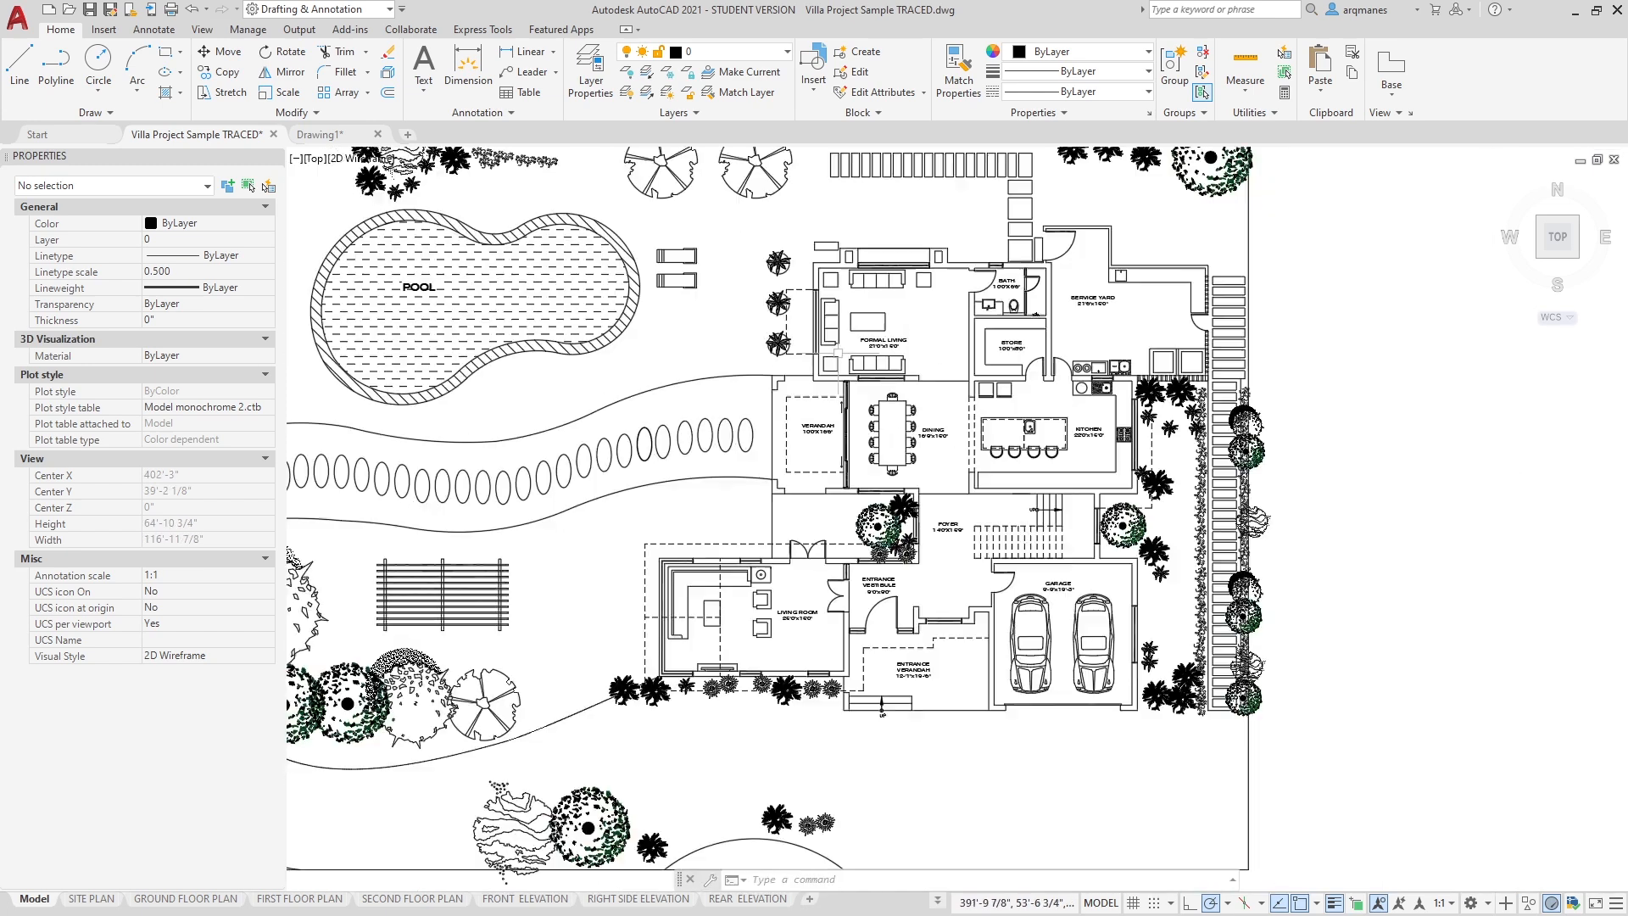
pyautogui.moveTo(906, 339)
pyautogui.mouseDown(button='middle')
pyautogui.moveTo(1007, 438)
pyautogui.moveTo(919, 415)
pyautogui.mouseUp(button='middle')
pyautogui.scroll(-2, 1006, 438)
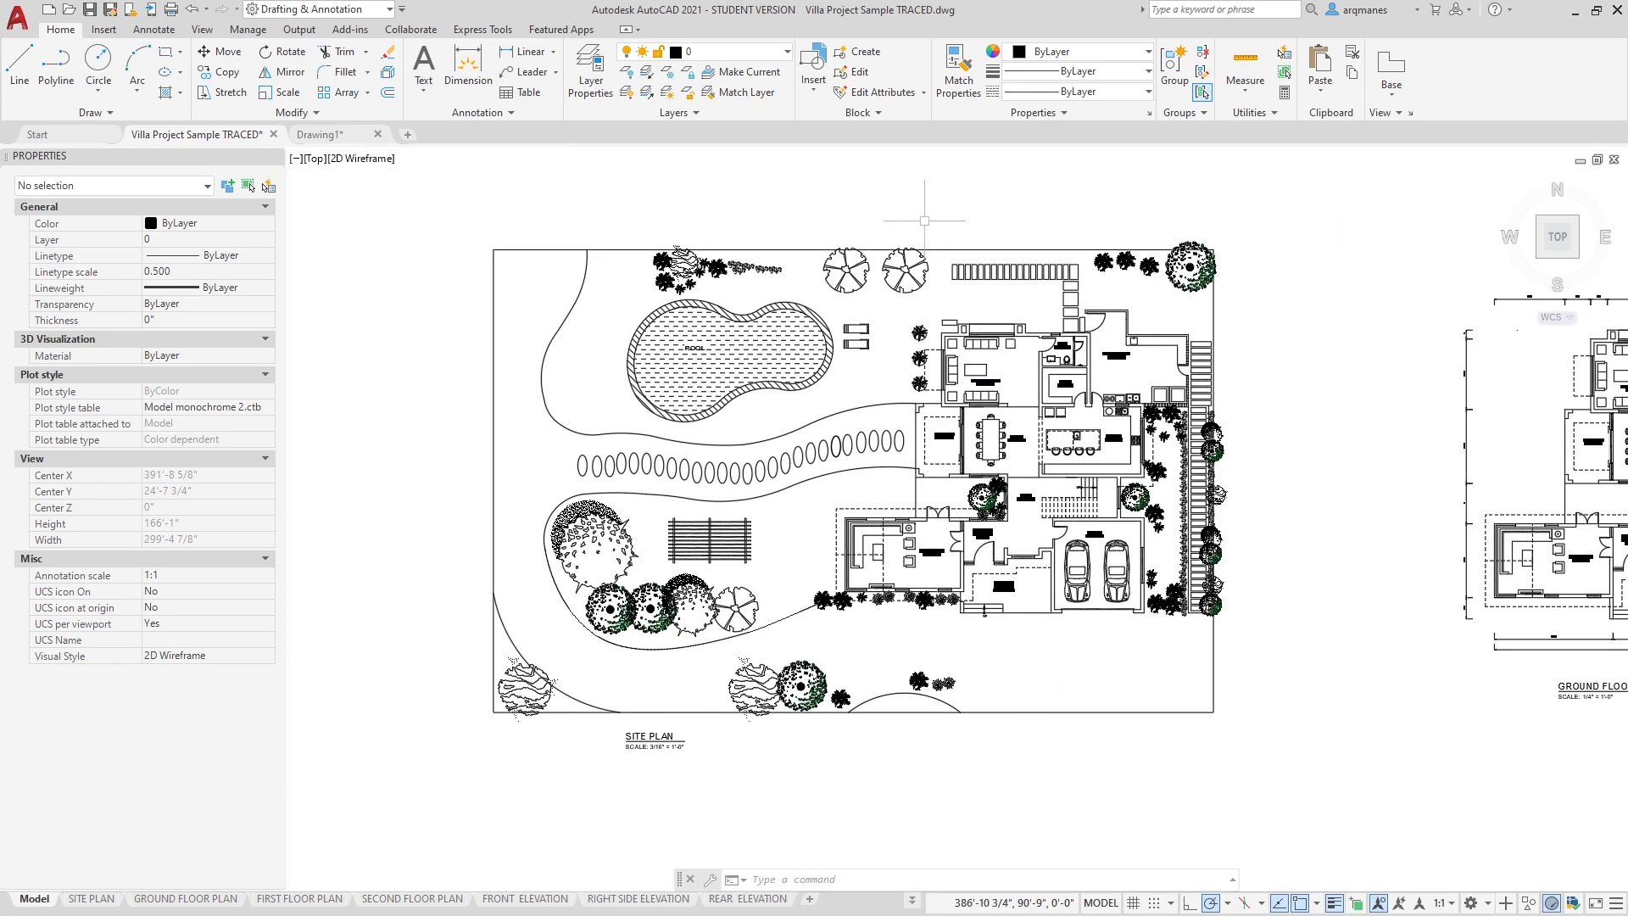